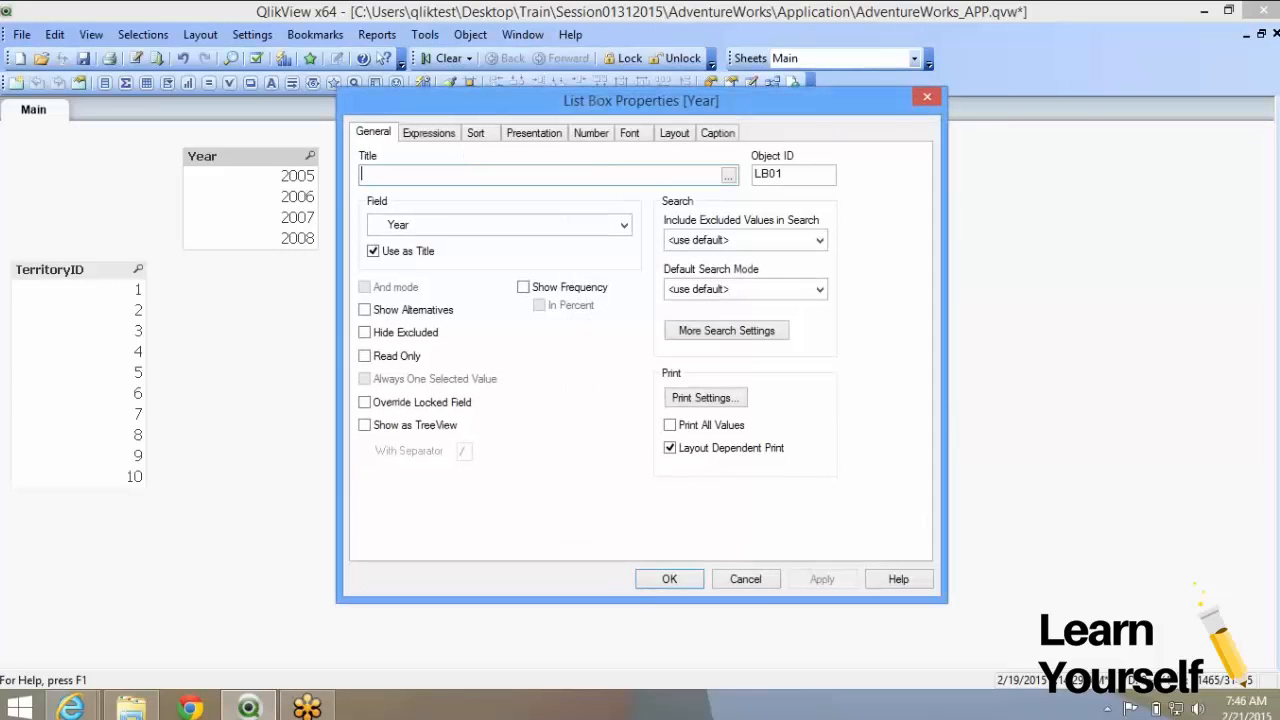
Turn off Single Column for the Year list box and confirm its properties
{"action": "left_click", "coordinate": [534, 133]}
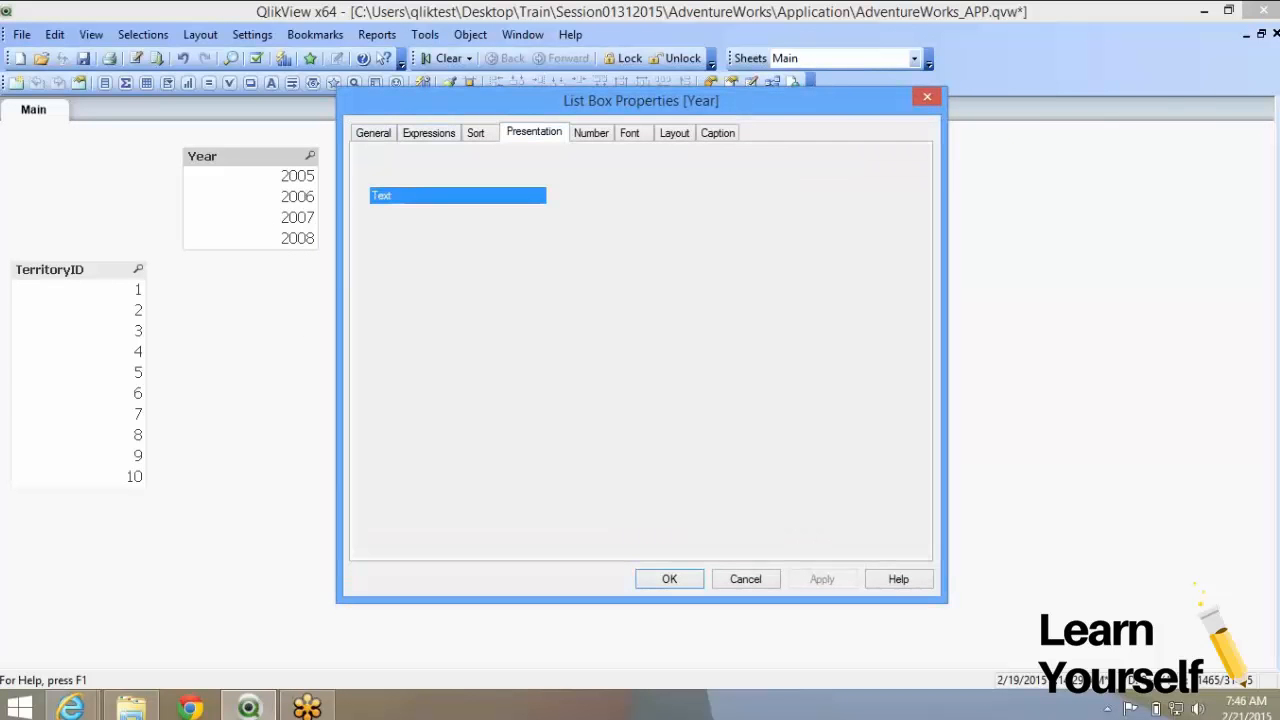
{"action": "left_click", "coordinate": [374, 352]}
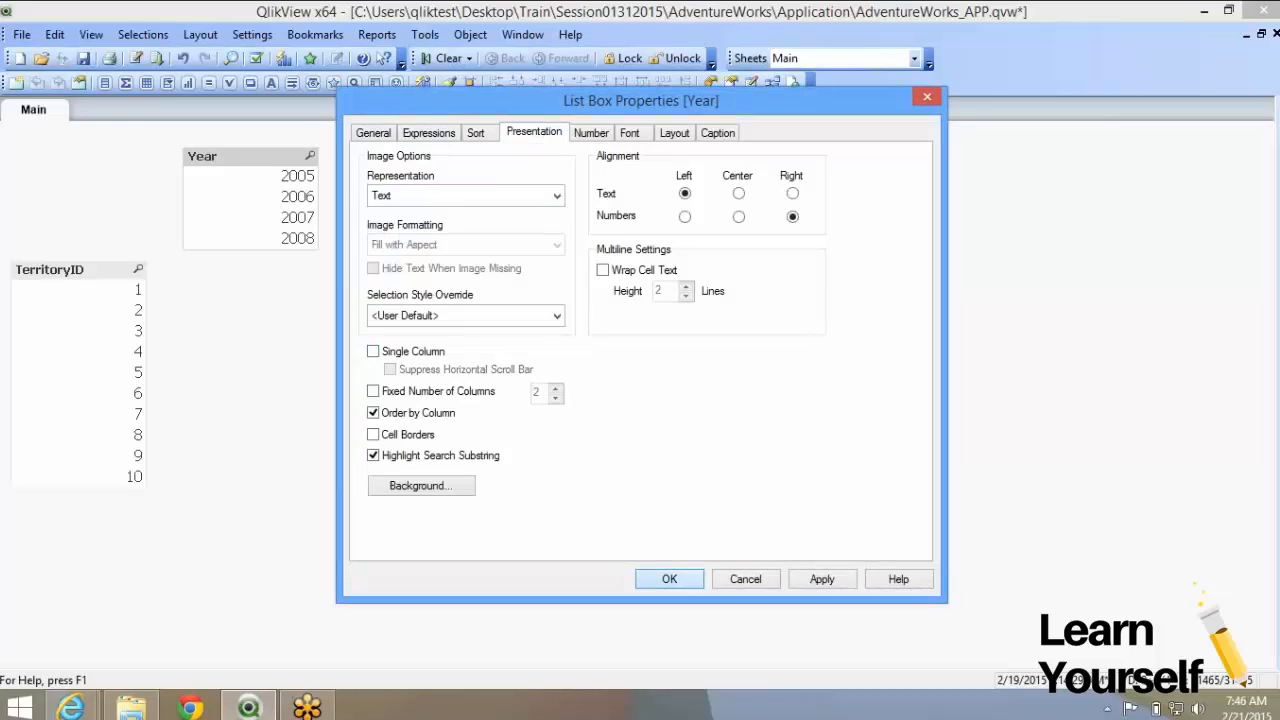
{"action": "left_click", "coordinate": [669, 579]}
Turn off the Single Column option for the Month list box
{"action": "right_click", "coordinate": [487, 162]}
{"action": "left_click", "coordinate": [547, 175]}
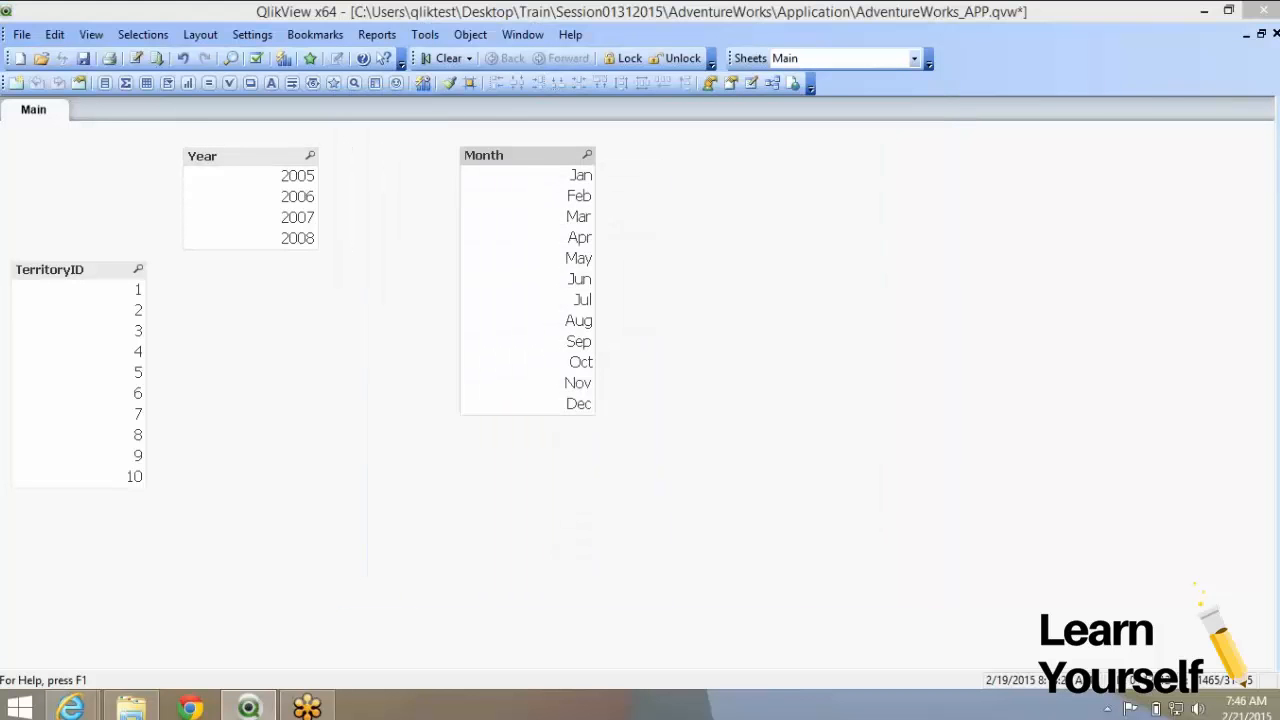
{"action": "left_click", "coordinate": [373, 352]}
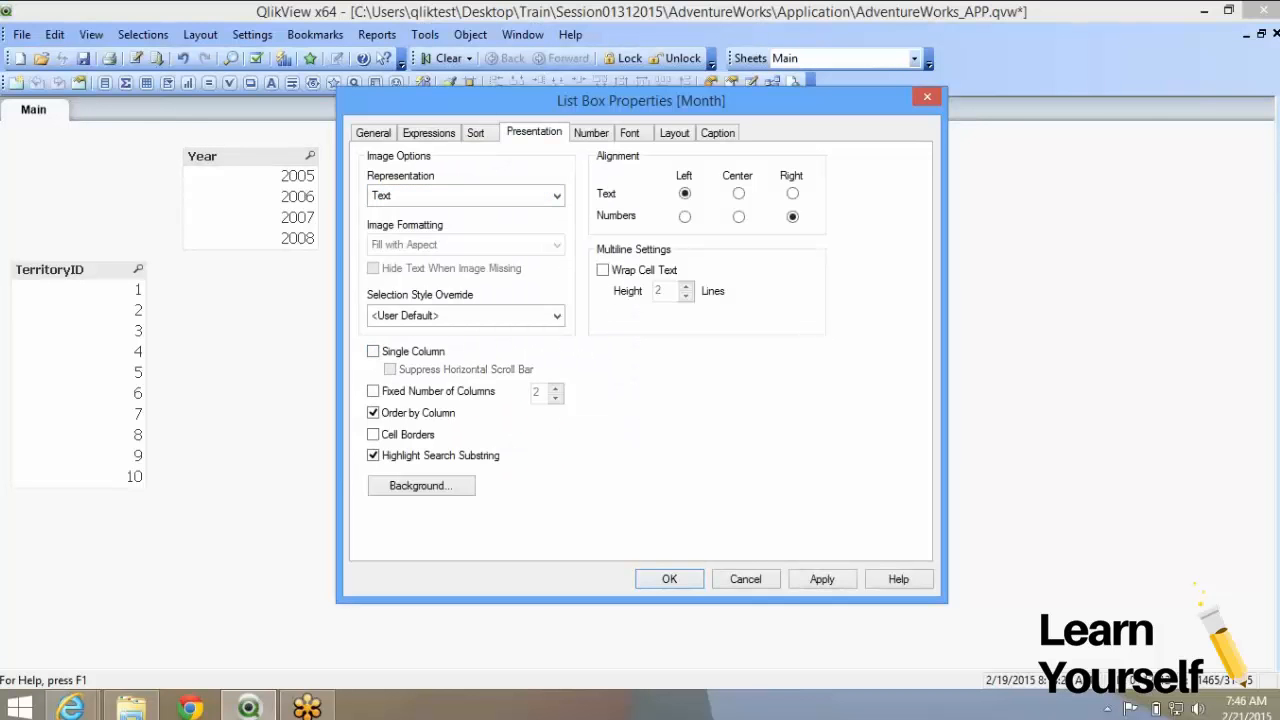
{"action": "left_click", "coordinate": [669, 579]}
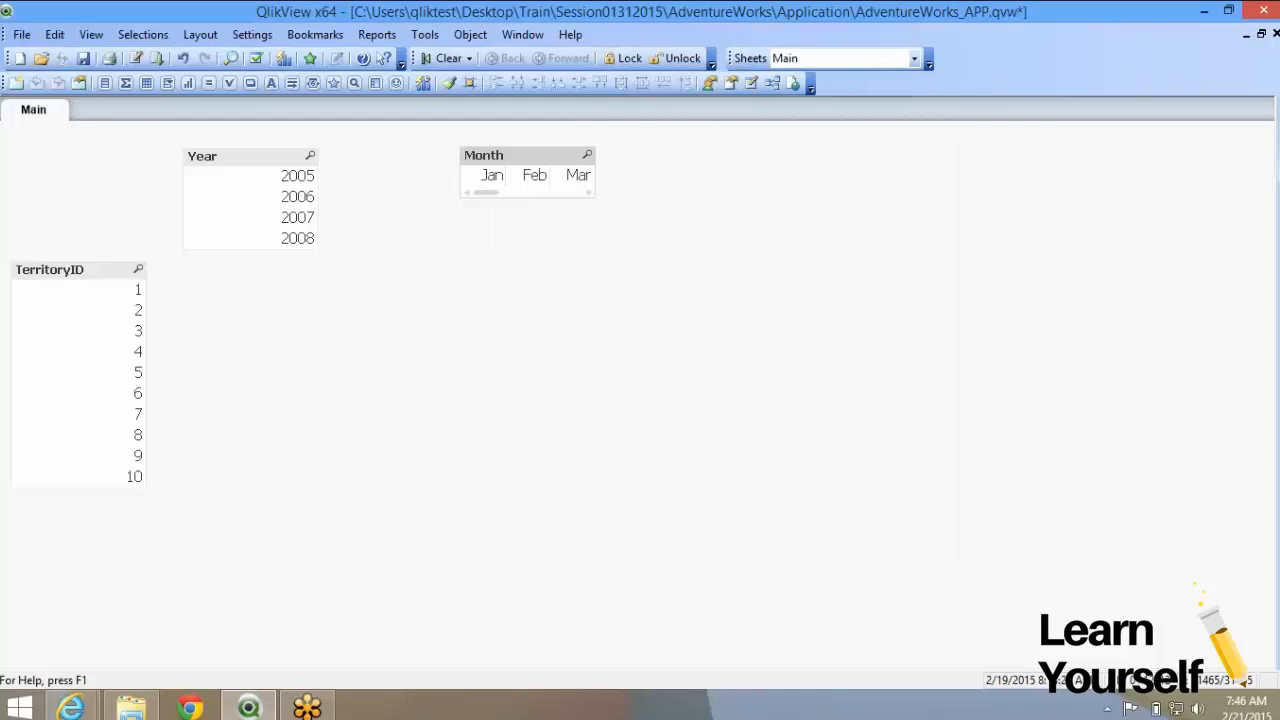
Widen the Month and Year list boxes until each fits its values in one row, and move TerritoryID slightly up
{"action": "left_click_drag", "start_coordinate": [595, 176], "coordinate": [800, 176]}
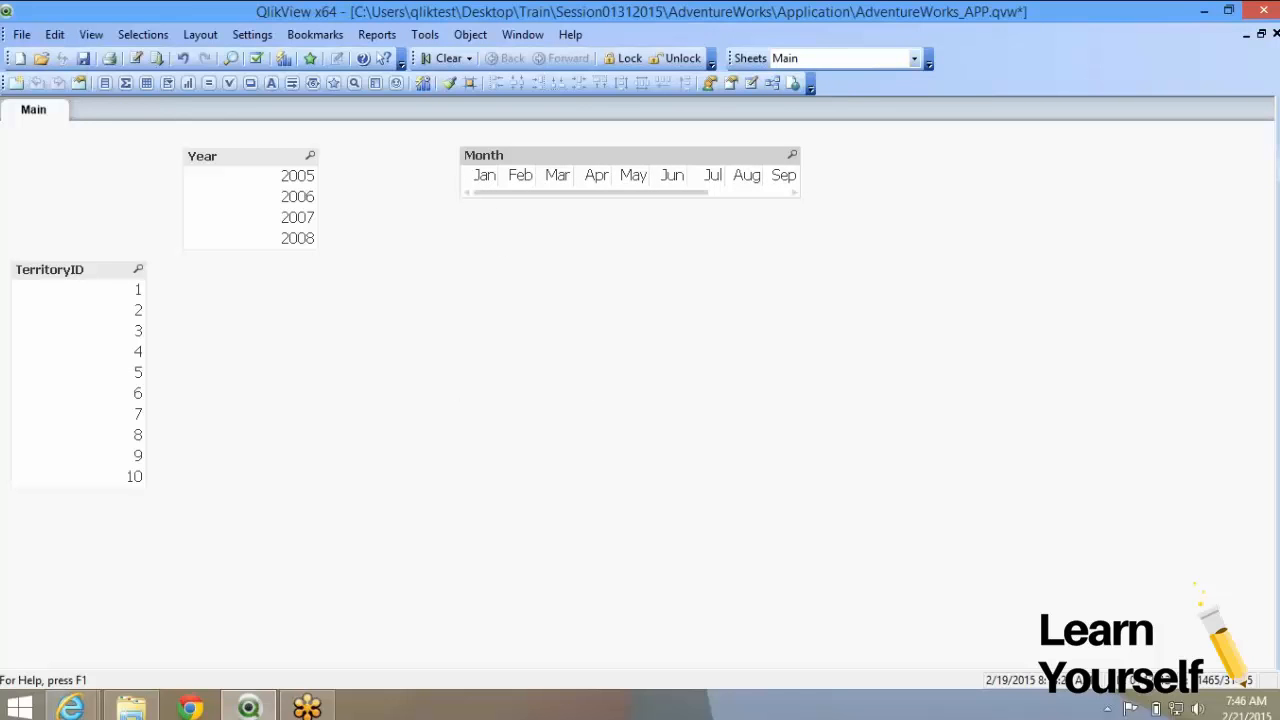
{"action": "left_click_drag", "start_coordinate": [800, 176], "coordinate": [888, 176]}
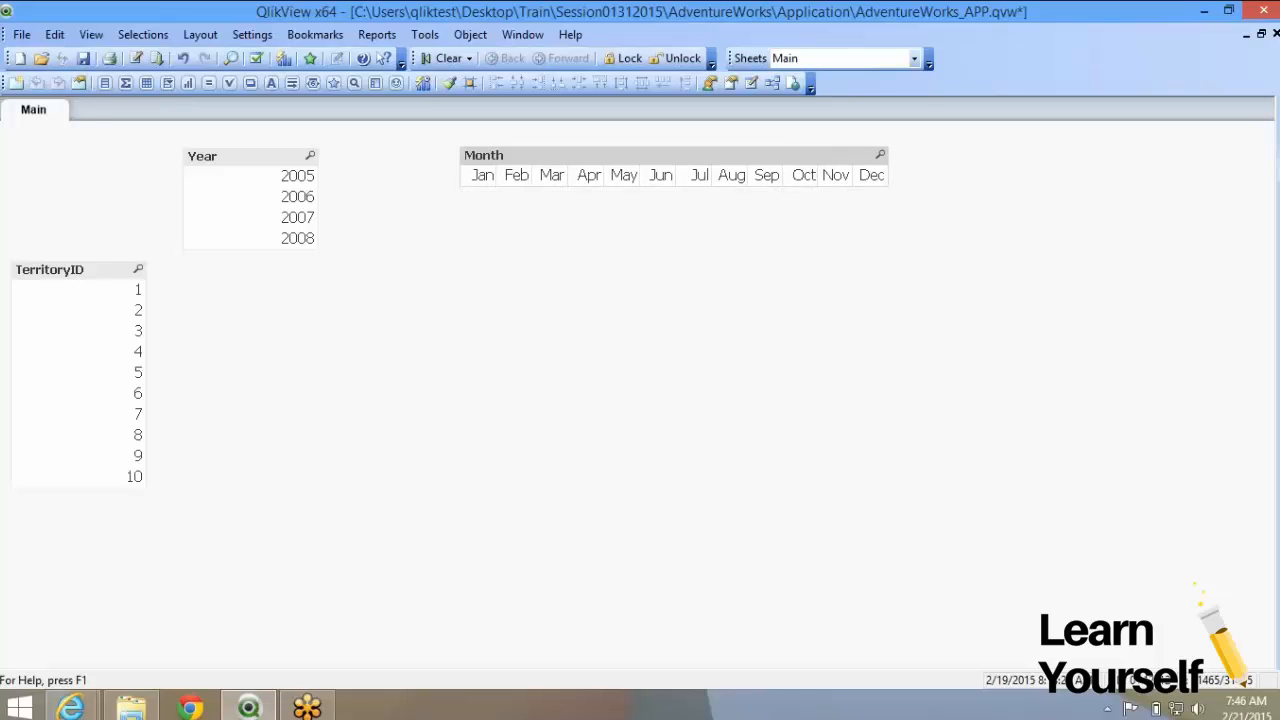
{"action": "left_click", "coordinate": [674, 320]}
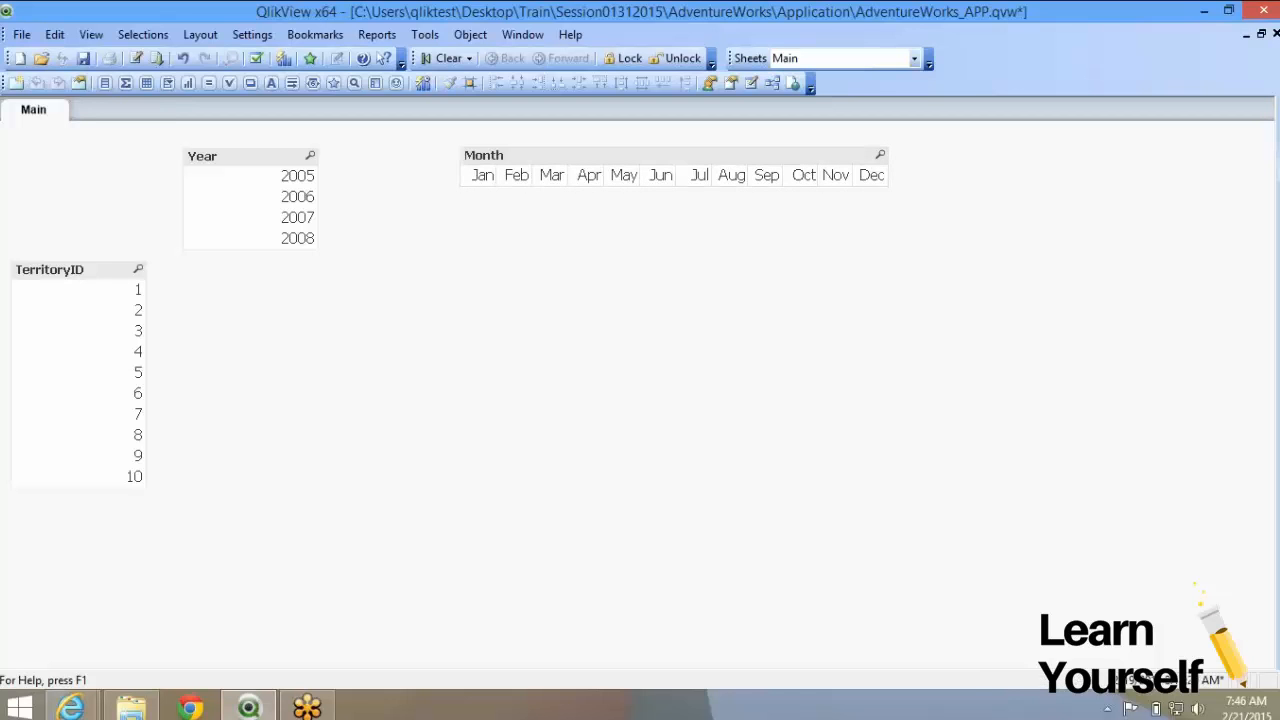
{"action": "left_click_drag", "start_coordinate": [318, 204], "coordinate": [442, 204]}
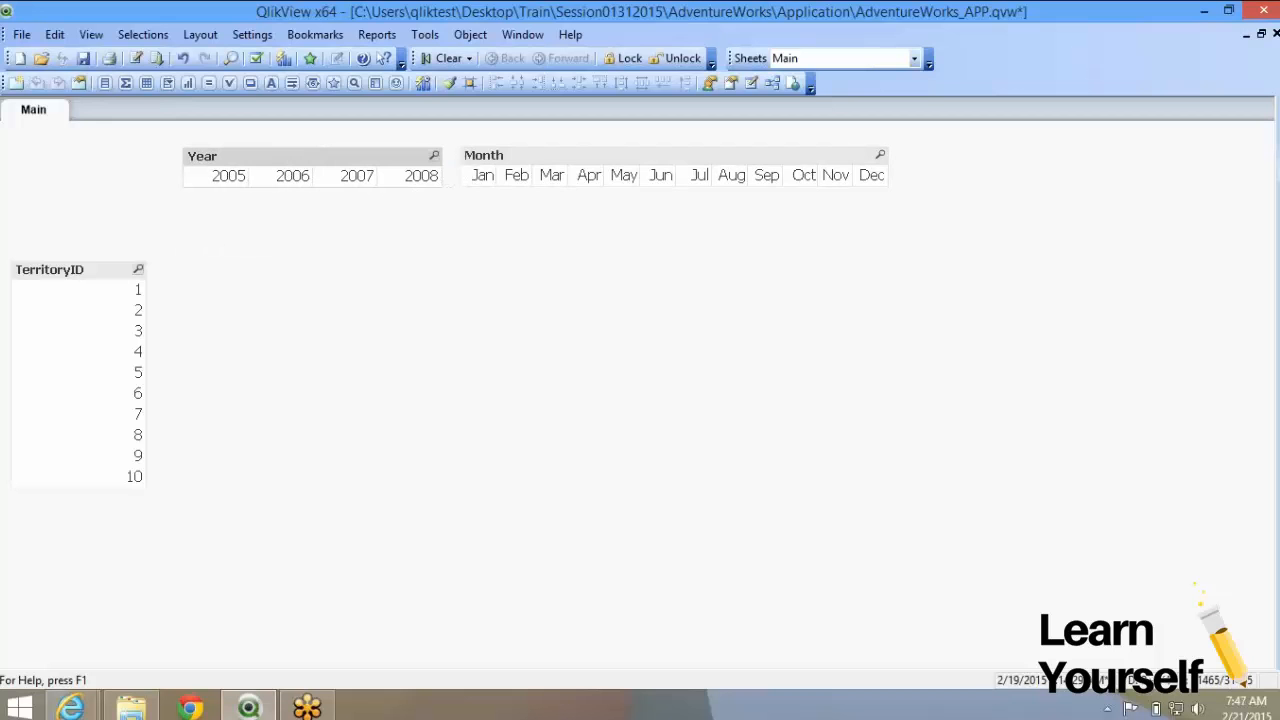
{"action": "left_click_drag", "start_coordinate": [85, 270], "coordinate": [89, 242]}
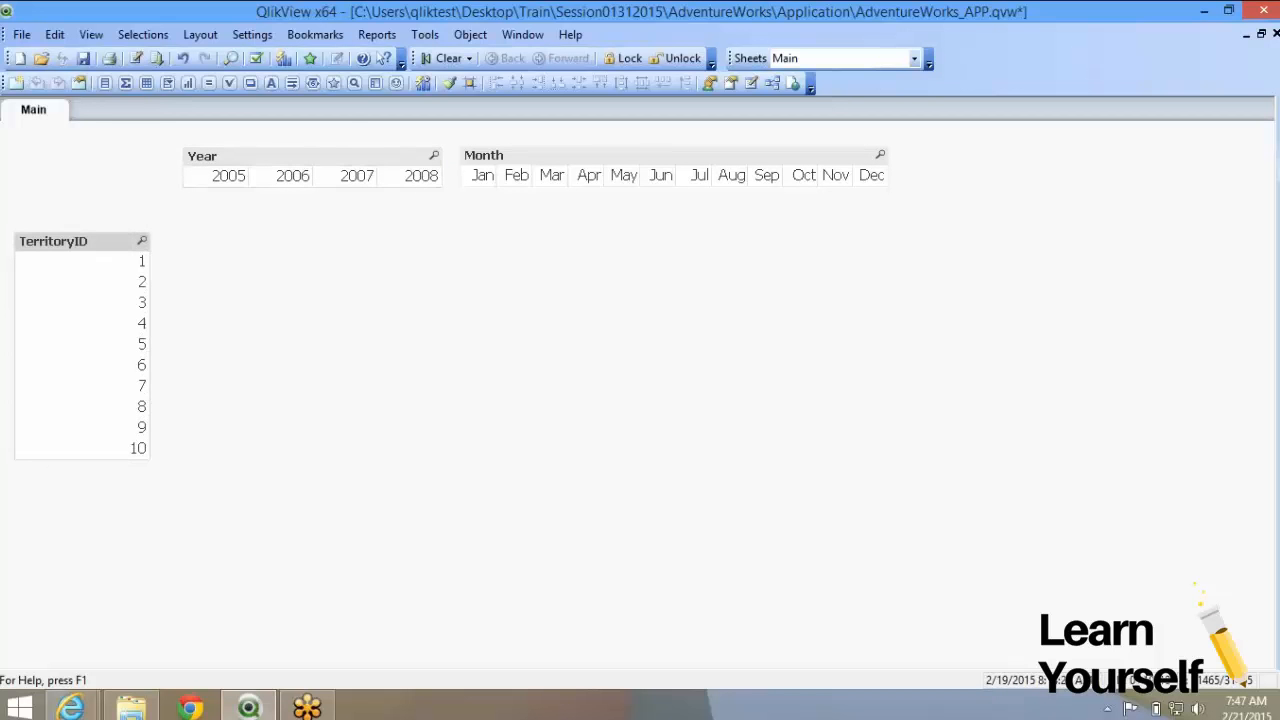
Open the TerritoryID list box's font settings and choose Tahoma Regular at size 10
{"action": "right_click", "coordinate": [98, 246]}
{"action": "left_click", "coordinate": [130, 259]}
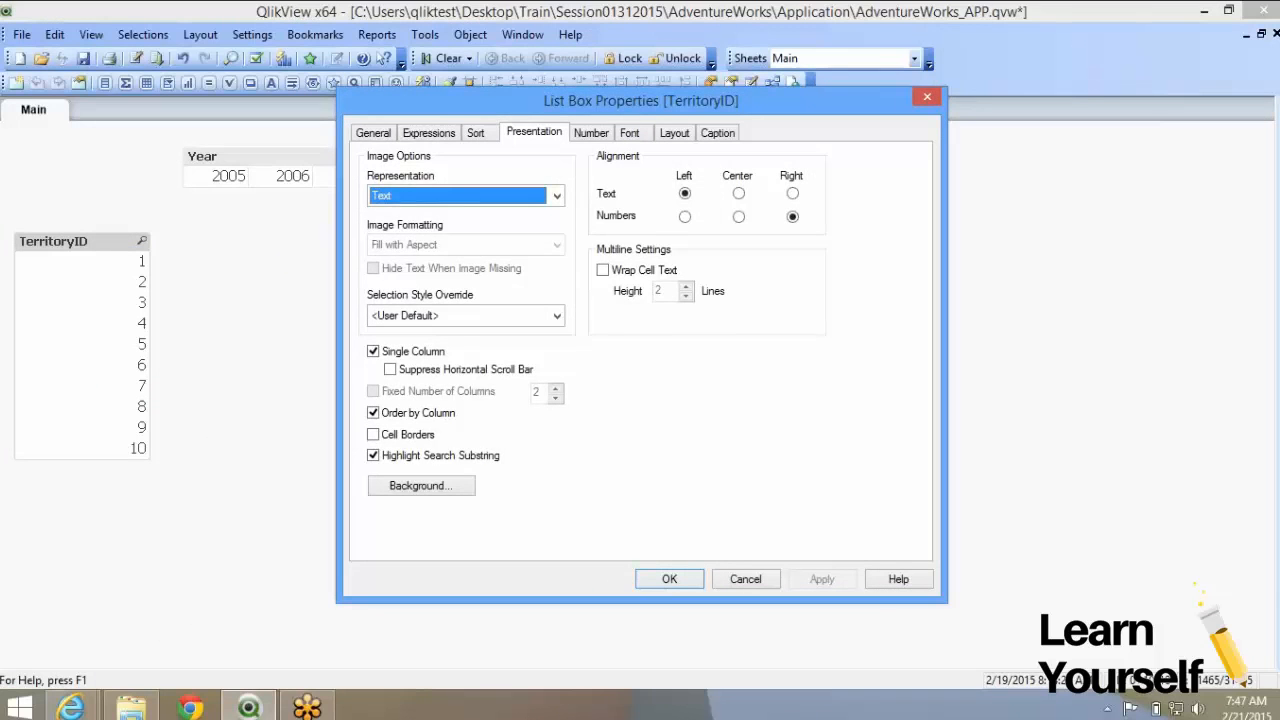
{"action": "left_click", "coordinate": [591, 133]}
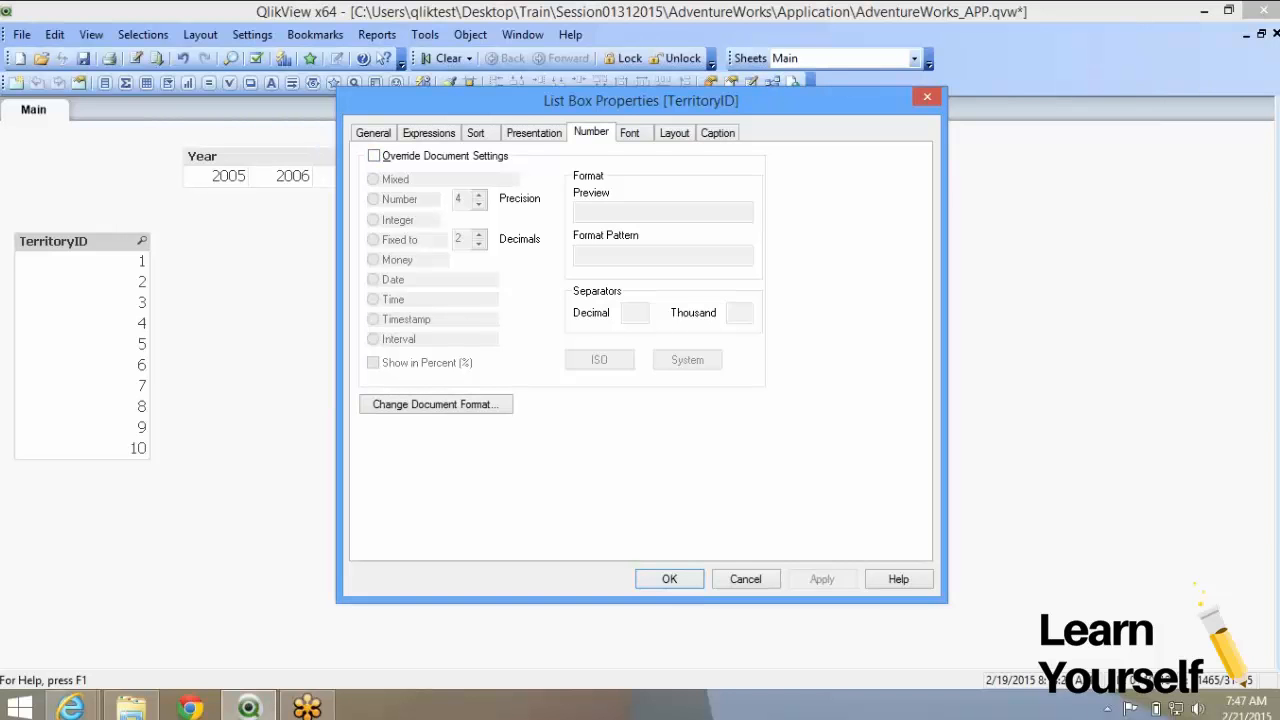
{"action": "left_click", "coordinate": [630, 133]}
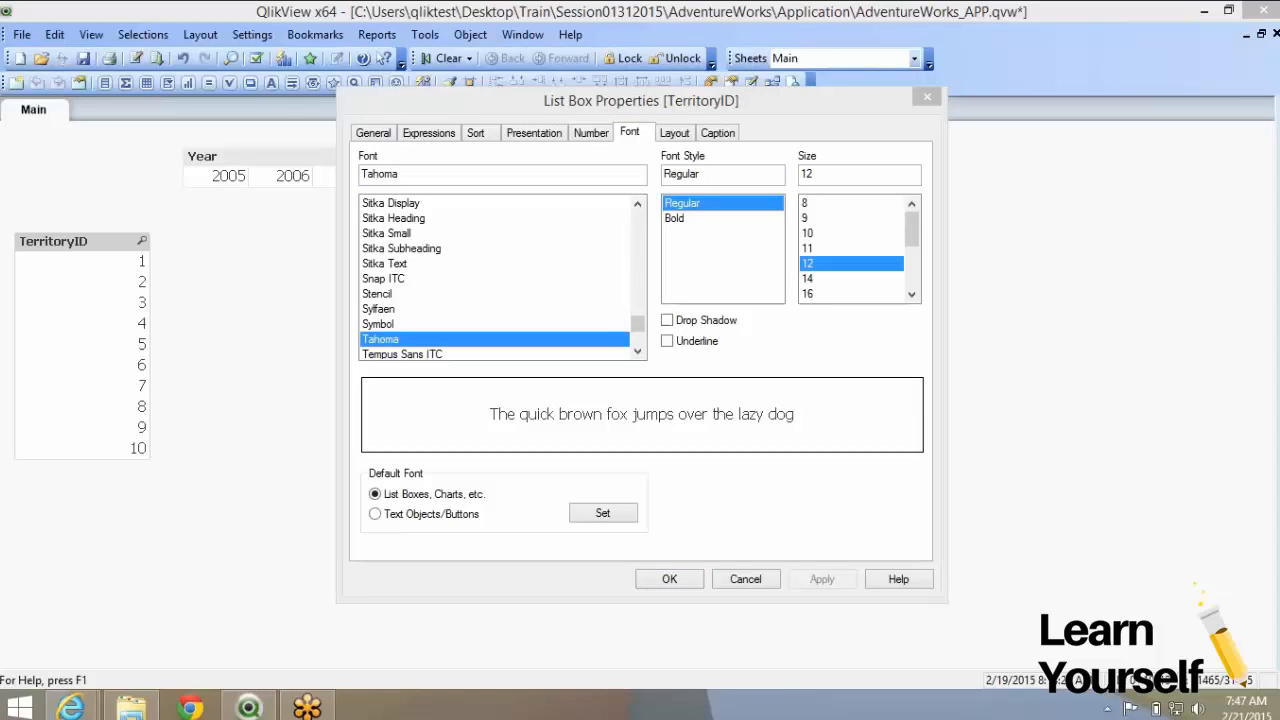
{"action": "left_click", "coordinate": [378, 324]}
{"action": "left_click", "coordinate": [381, 339]}
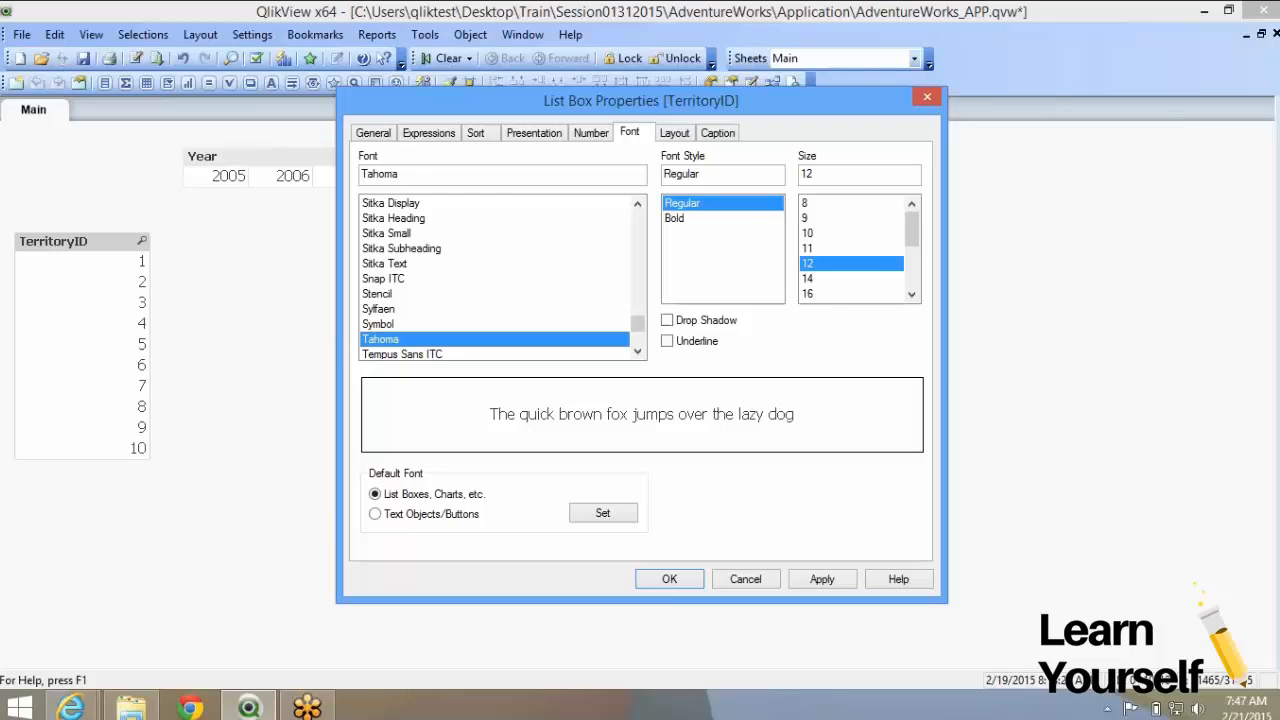
{"action": "left_click", "coordinate": [808, 248]}
{"action": "left_click", "coordinate": [808, 233]}
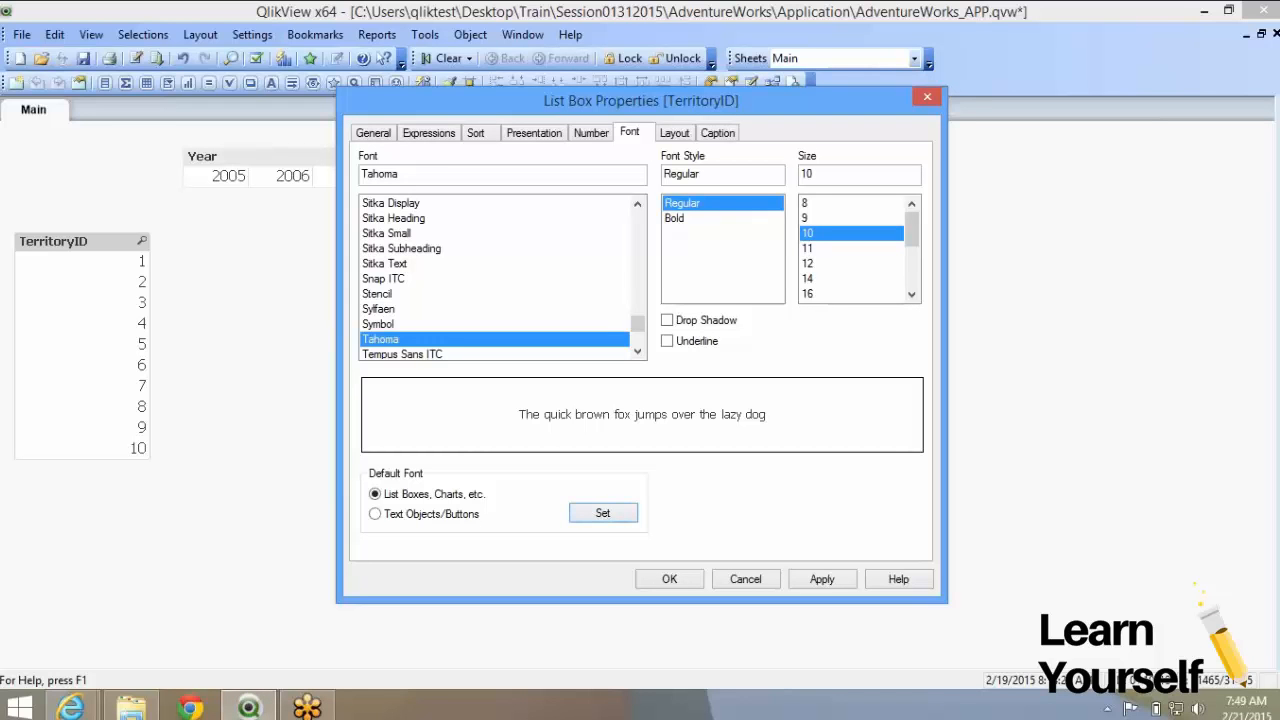
Change the TerritoryID list box's font to Stencil, make it the default for list boxes and charts, and apply it
{"action": "key", "text": "Down"}
{"action": "key", "text": "Up"}
{"action": "key", "text": "Up"}
{"action": "key", "text": "Up"}
{"action": "key", "text": "Up"}
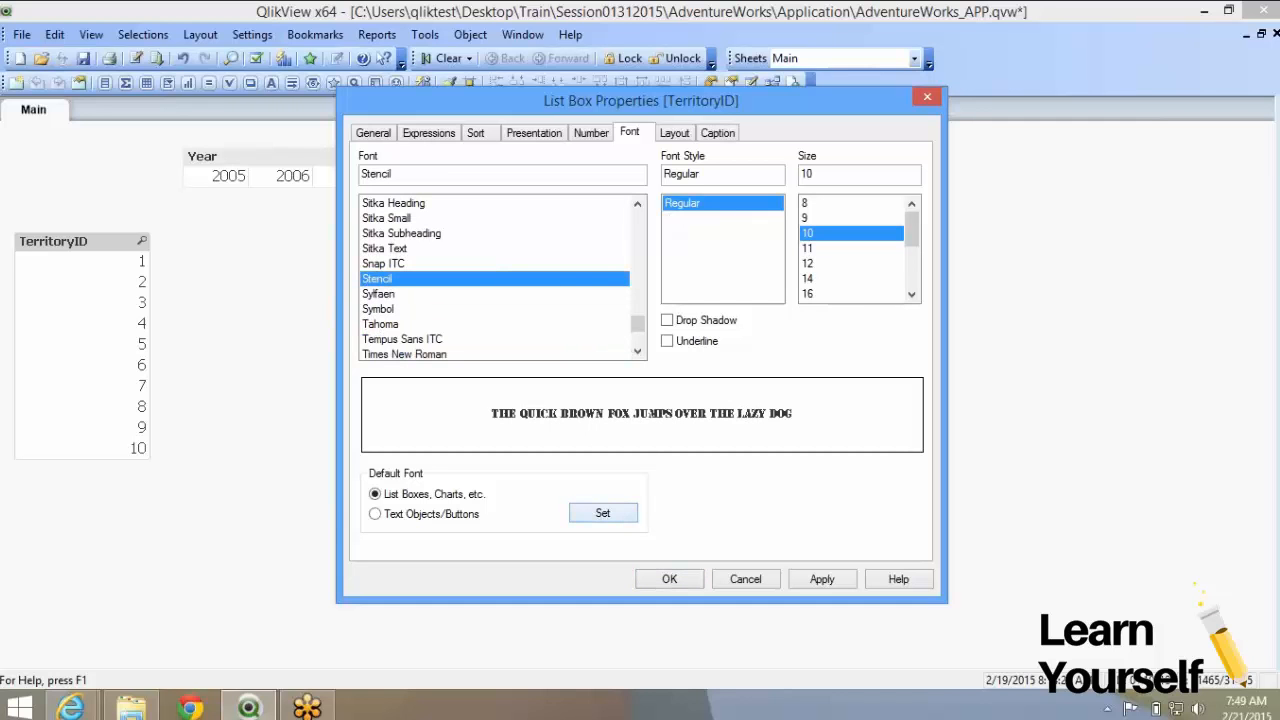
{"action": "key", "text": "alt+a"}
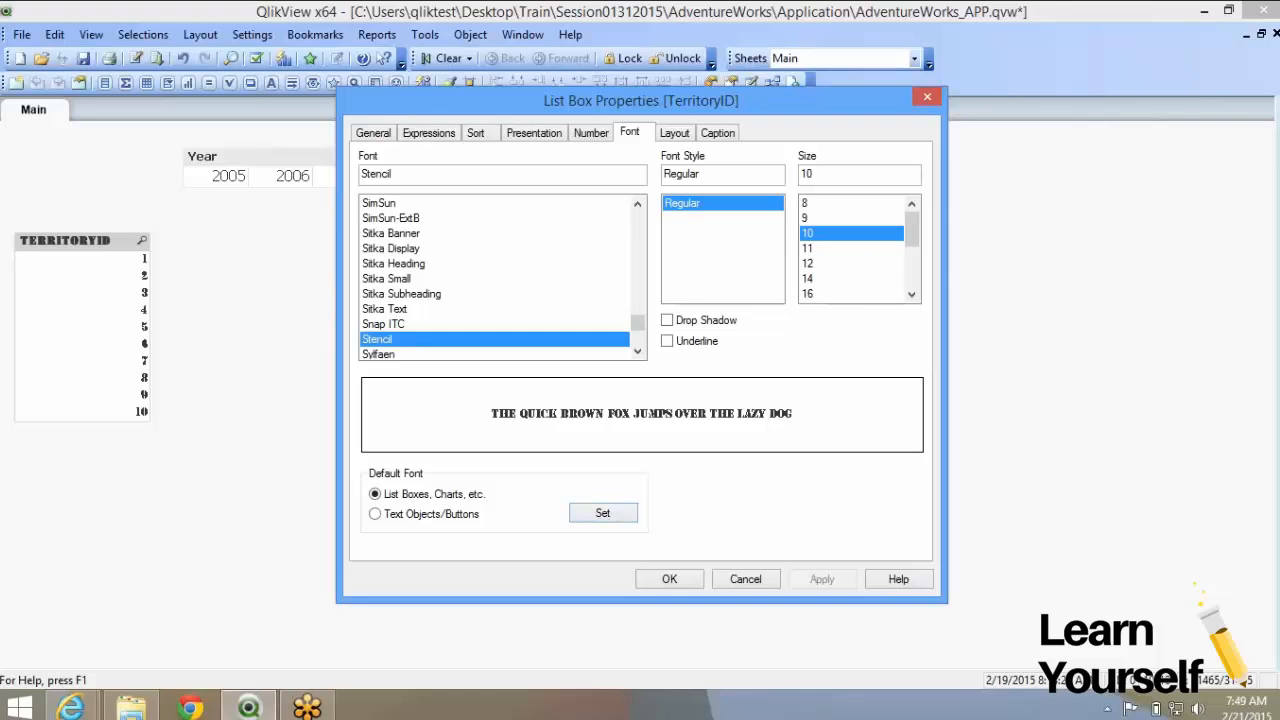
{"action": "left_click_drag", "start_coordinate": [640, 100], "coordinate": [693, 44]}
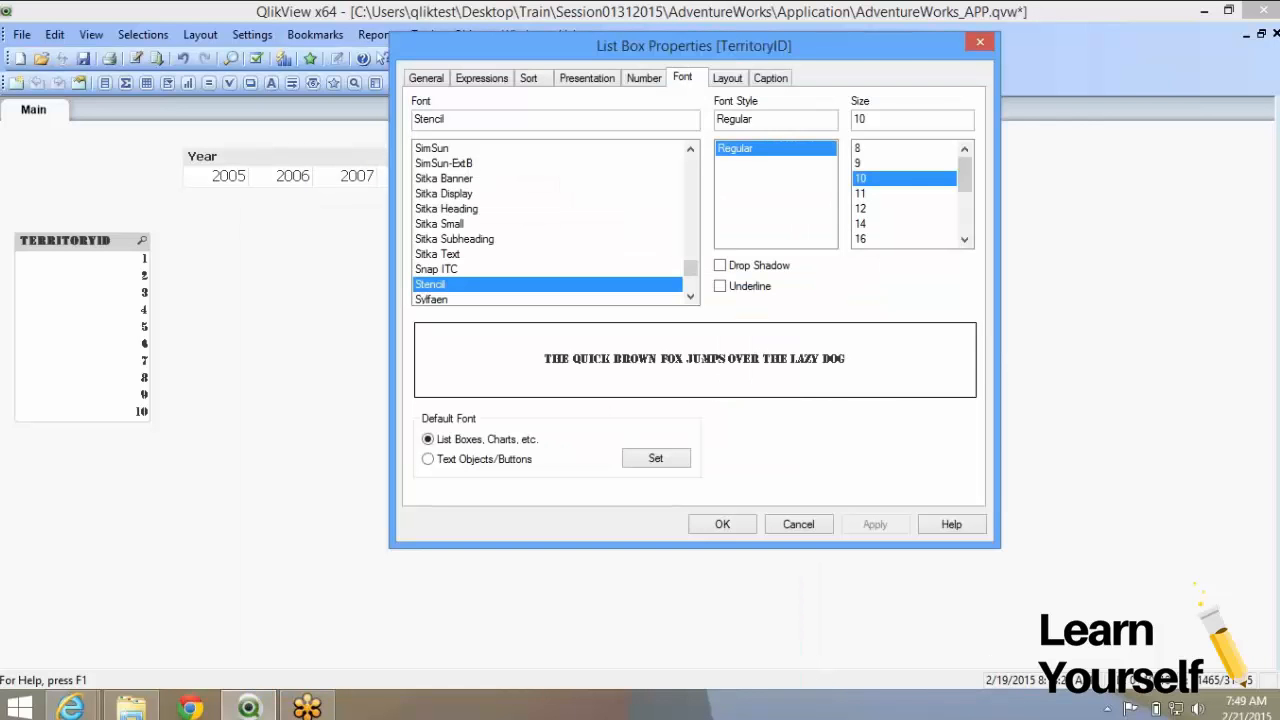
{"action": "left_click", "coordinate": [722, 524]}
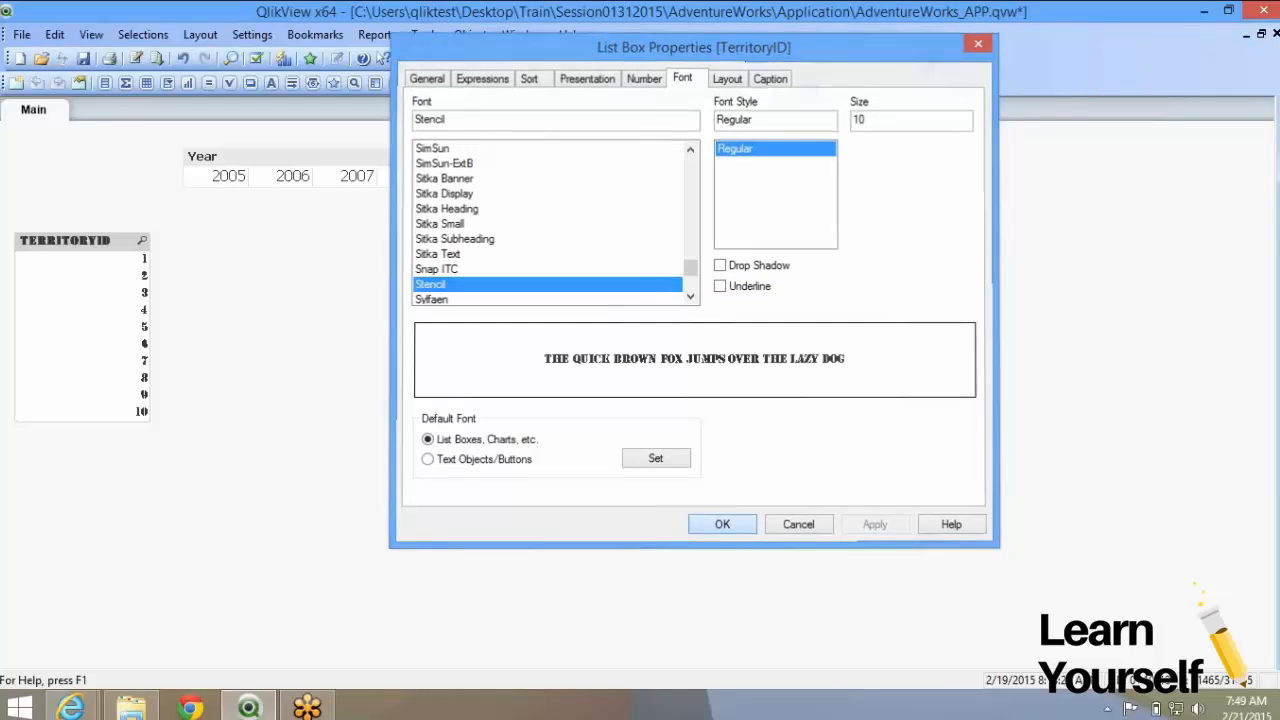
Add a list box for the Class field to the Main sheet and place it beside the TerritoryID list box
{"action": "right_click", "coordinate": [264, 263]}
{"action": "left_click", "coordinate": [330, 294]}
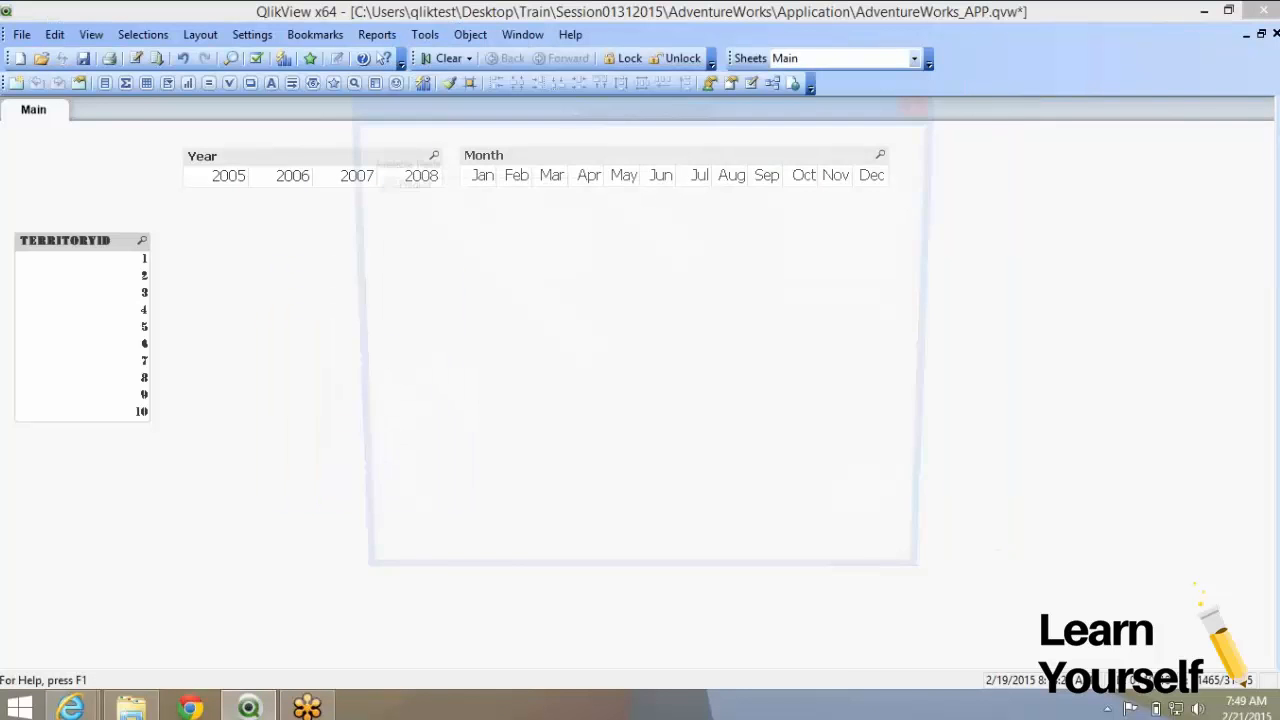
{"action": "left_click", "coordinate": [388, 273]}
{"action": "left_click", "coordinate": [641, 203]}
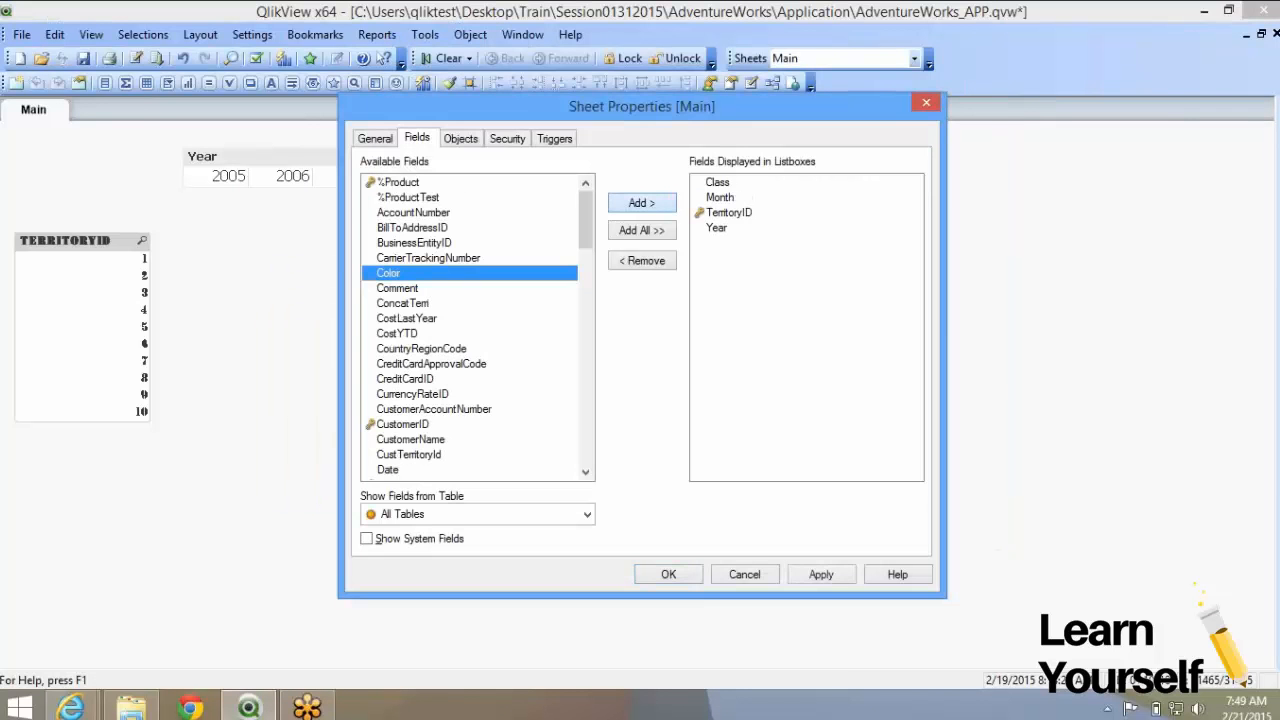
{"action": "left_click", "coordinate": [668, 574]}
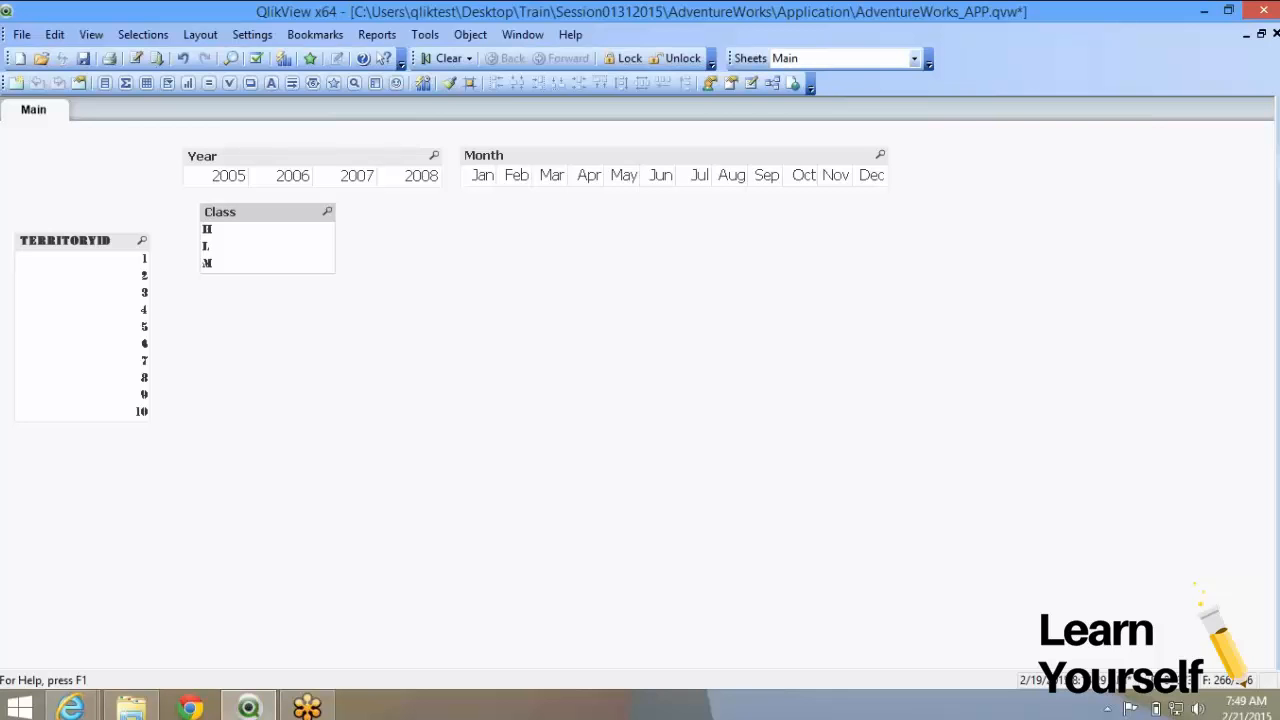
{"action": "left_click_drag", "start_coordinate": [260, 212], "coordinate": [239, 243]}
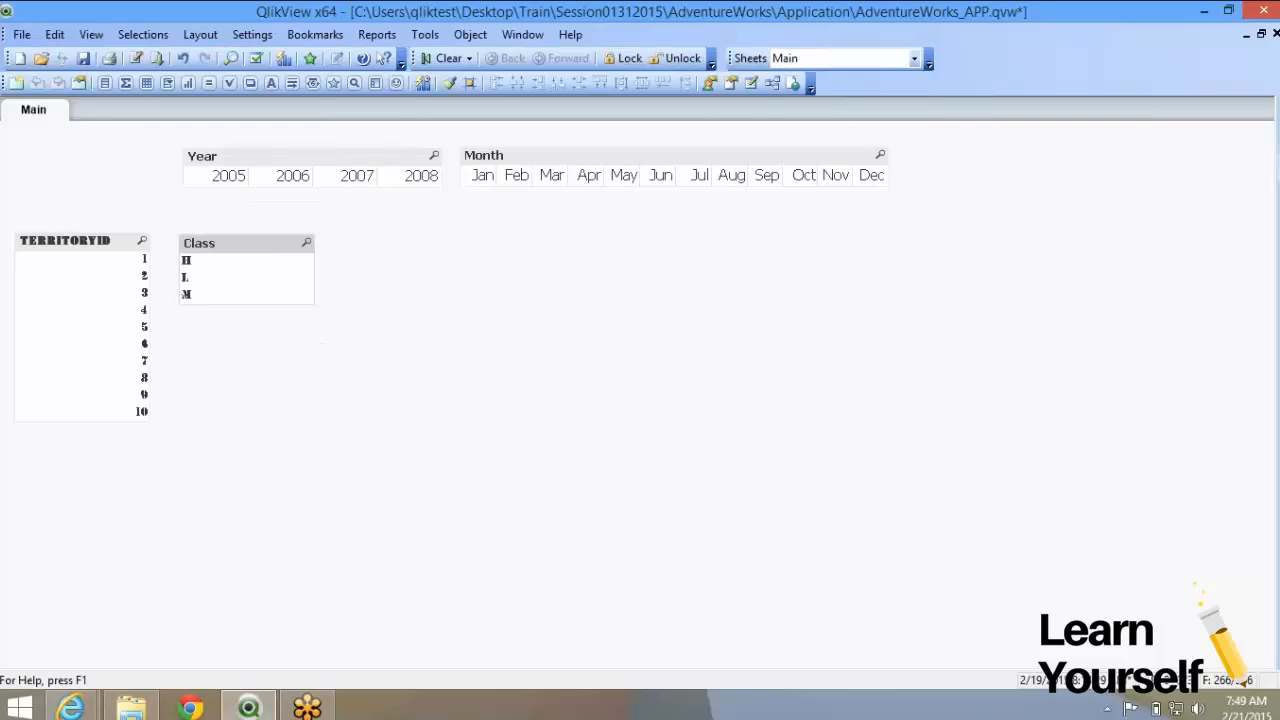
Check the font settings of the new Class list box and close its properties
{"action": "right_click", "coordinate": [181, 245]}
{"action": "left_click", "coordinate": [286, 257]}
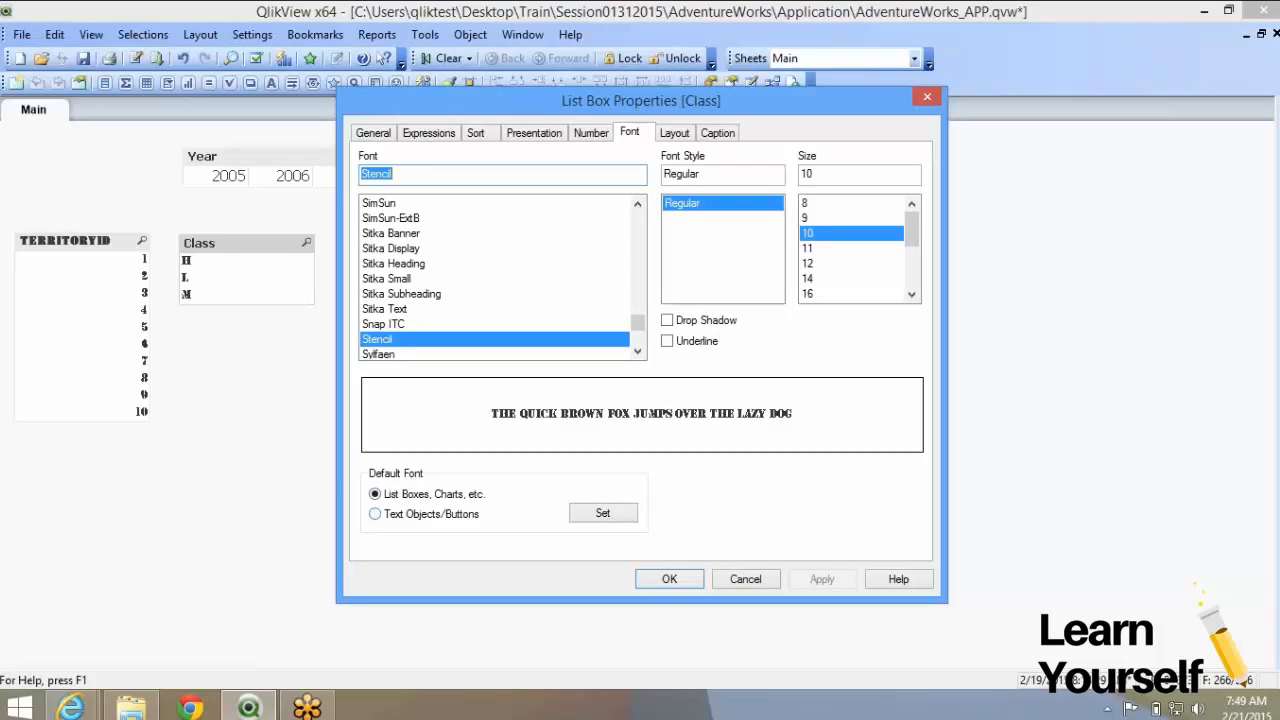
{"action": "left_click", "coordinate": [669, 579]}
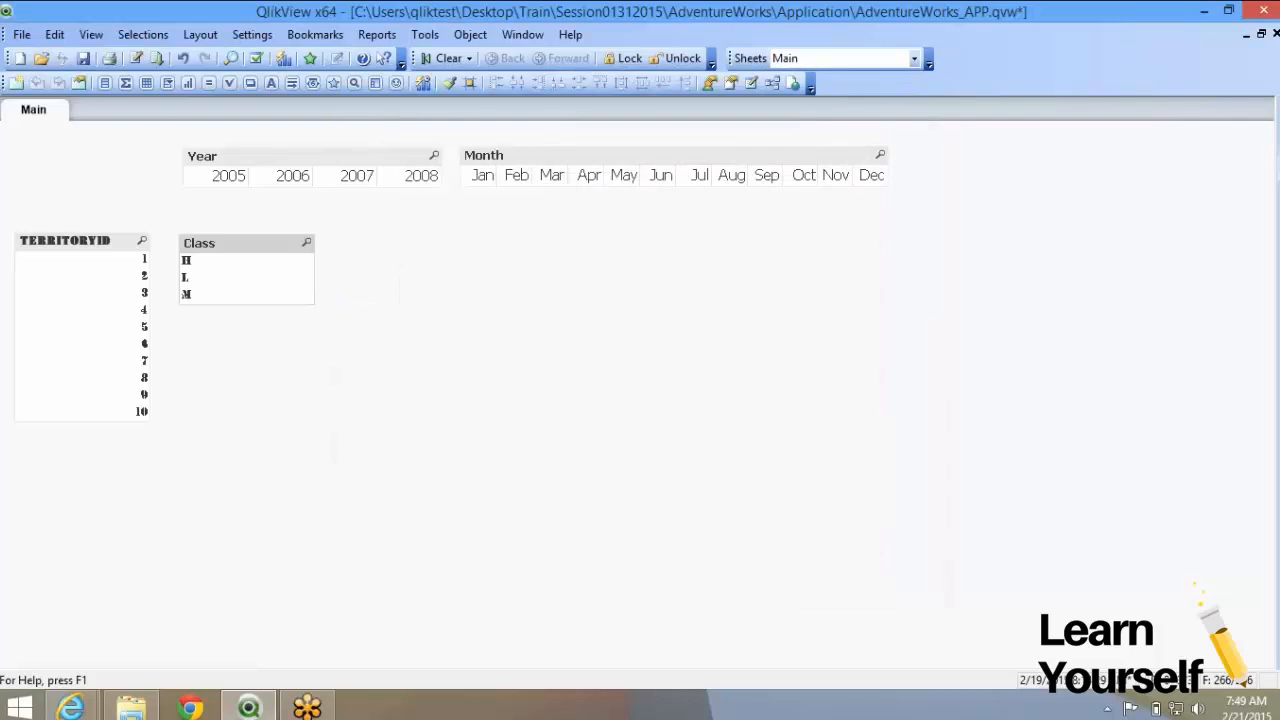
{"action": "left_click", "coordinate": [82, 241]}
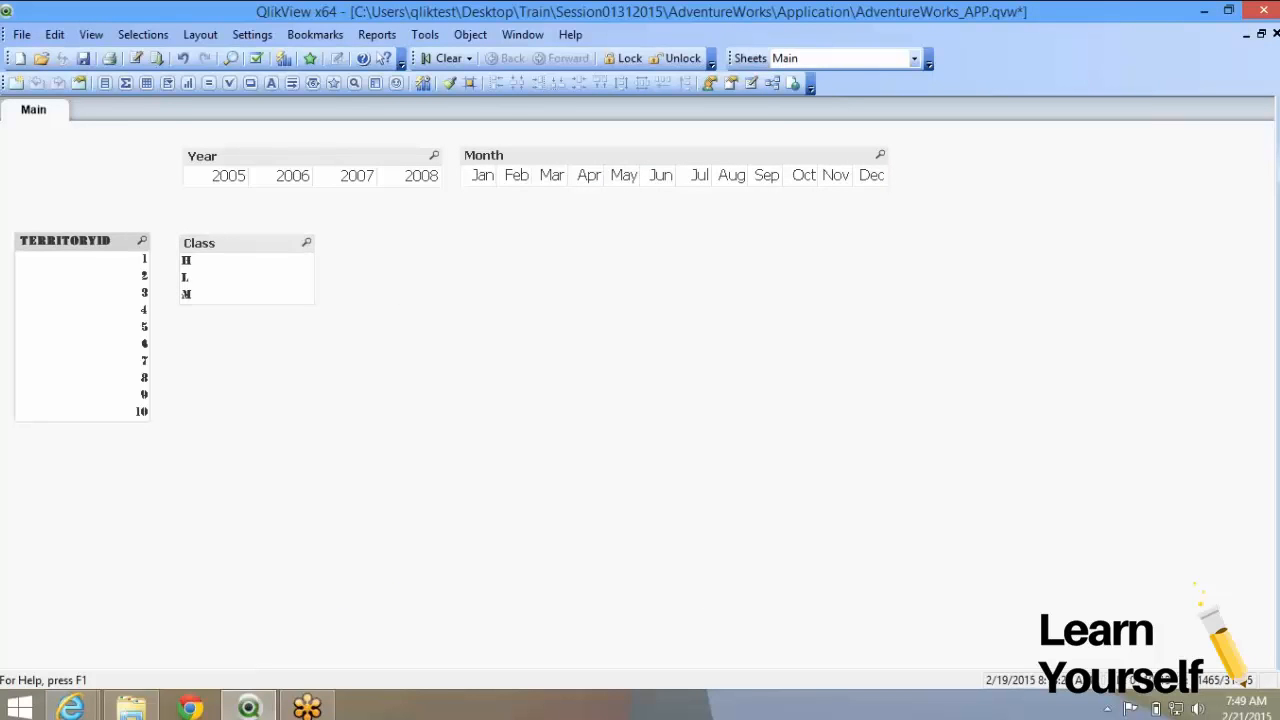
{"action": "left_click", "coordinate": [516, 175]}
{"action": "left_click", "coordinate": [516, 175]}
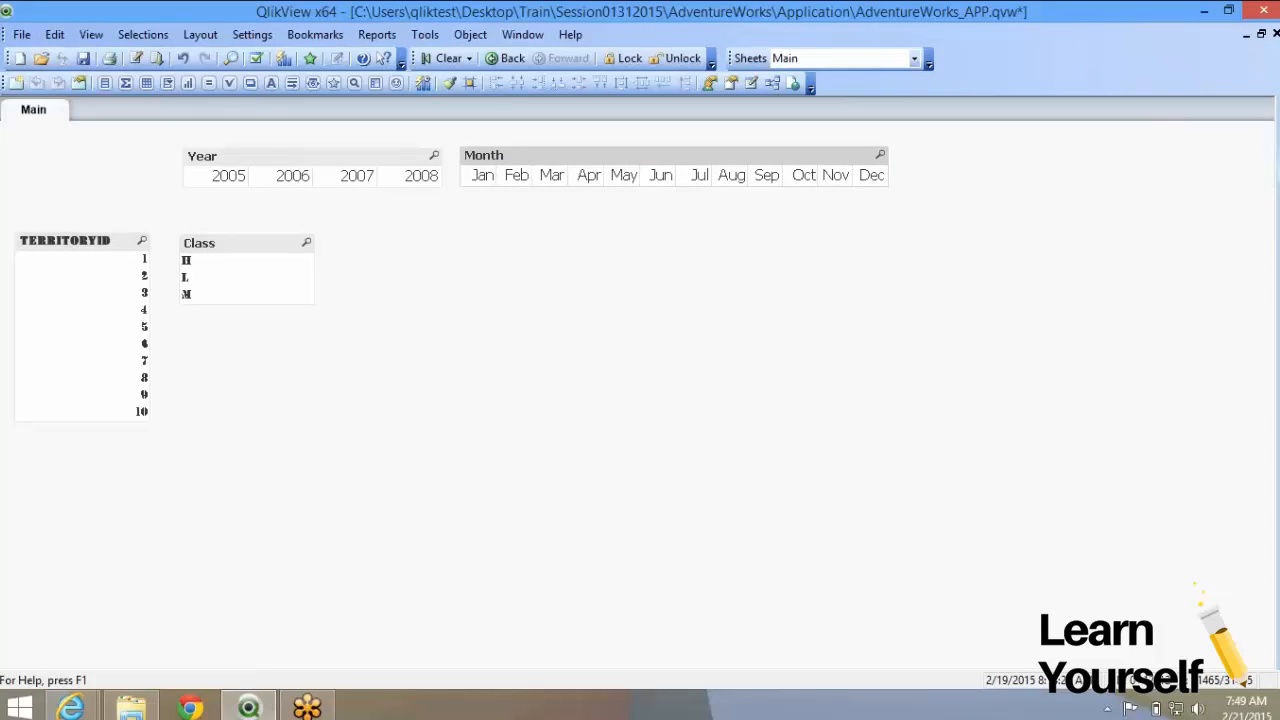
Copy the Year list box's formatting onto the TerritoryID and Class list boxes with the Format Painter
{"action": "left_click", "coordinate": [290, 156]}
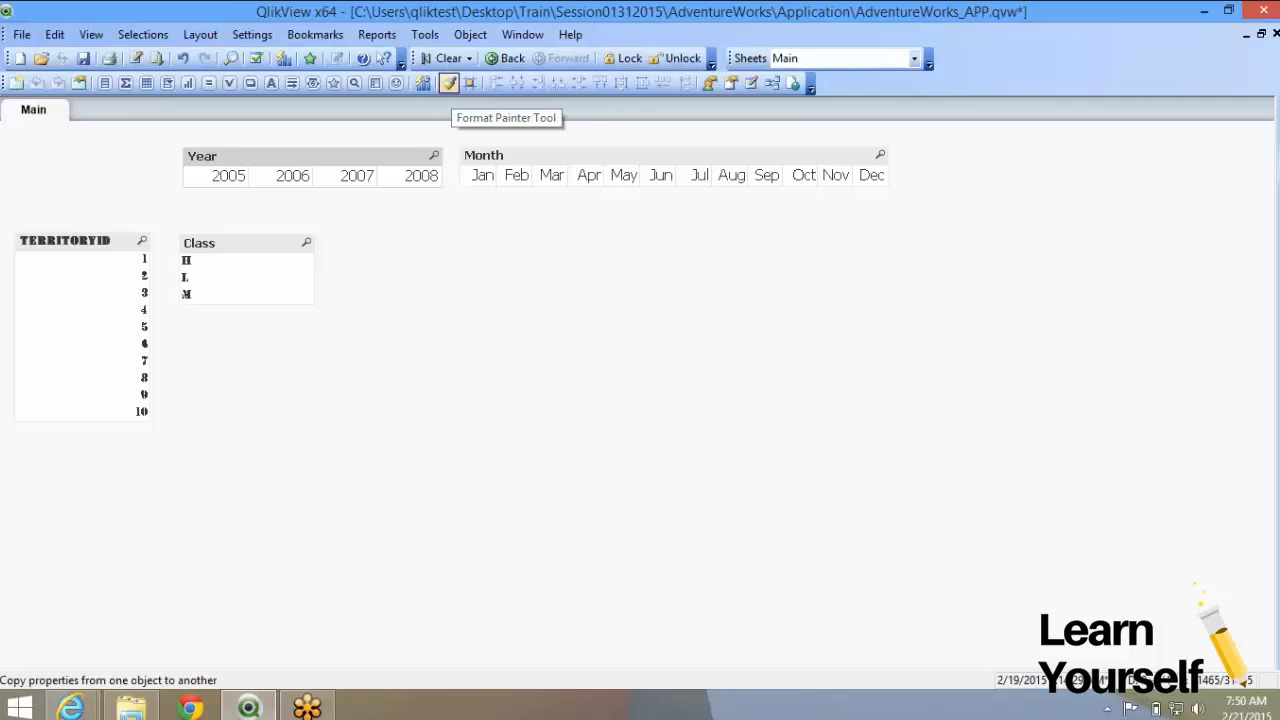
{"action": "left_click", "coordinate": [448, 83]}
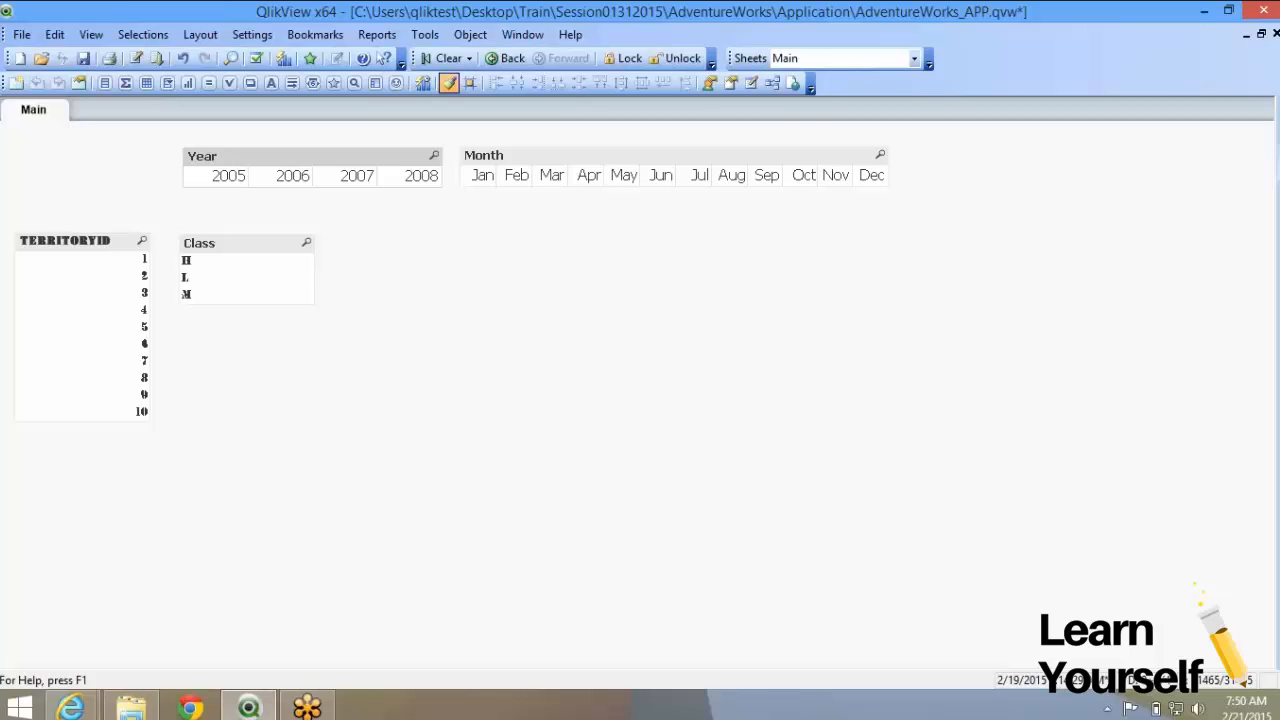
{"action": "left_click", "coordinate": [68, 241]}
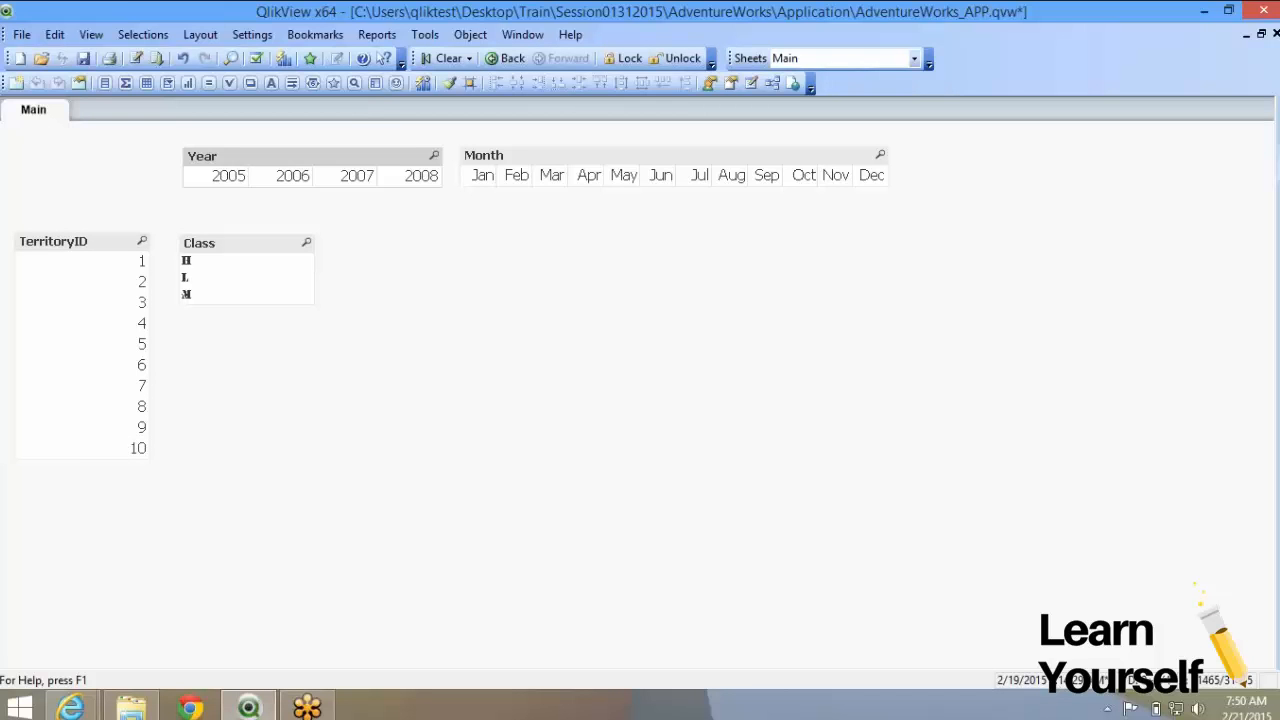
{"action": "left_click", "coordinate": [448, 82]}
{"action": "left_click", "coordinate": [240, 280]}
Review the layout, caption and font settings of the TerritoryID list box
{"action": "right_click", "coordinate": [73, 243]}
{"action": "left_click", "coordinate": [130, 257]}
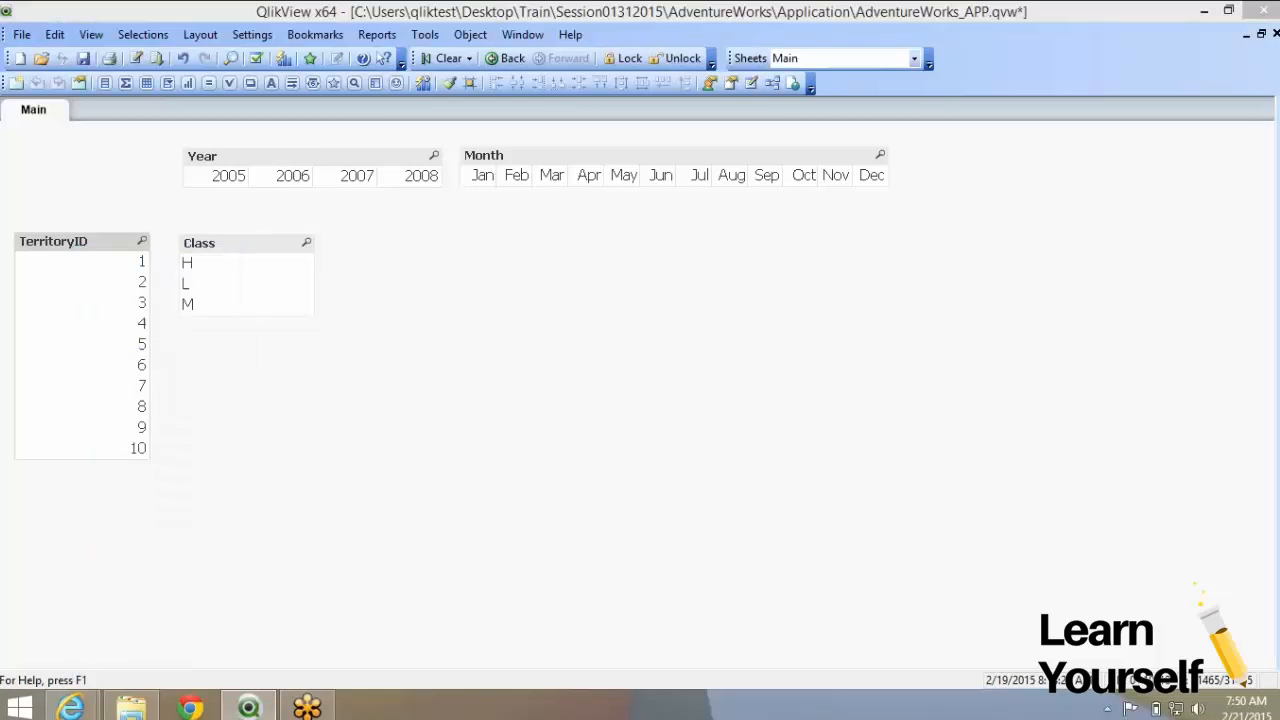
{"action": "left_click", "coordinate": [674, 132]}
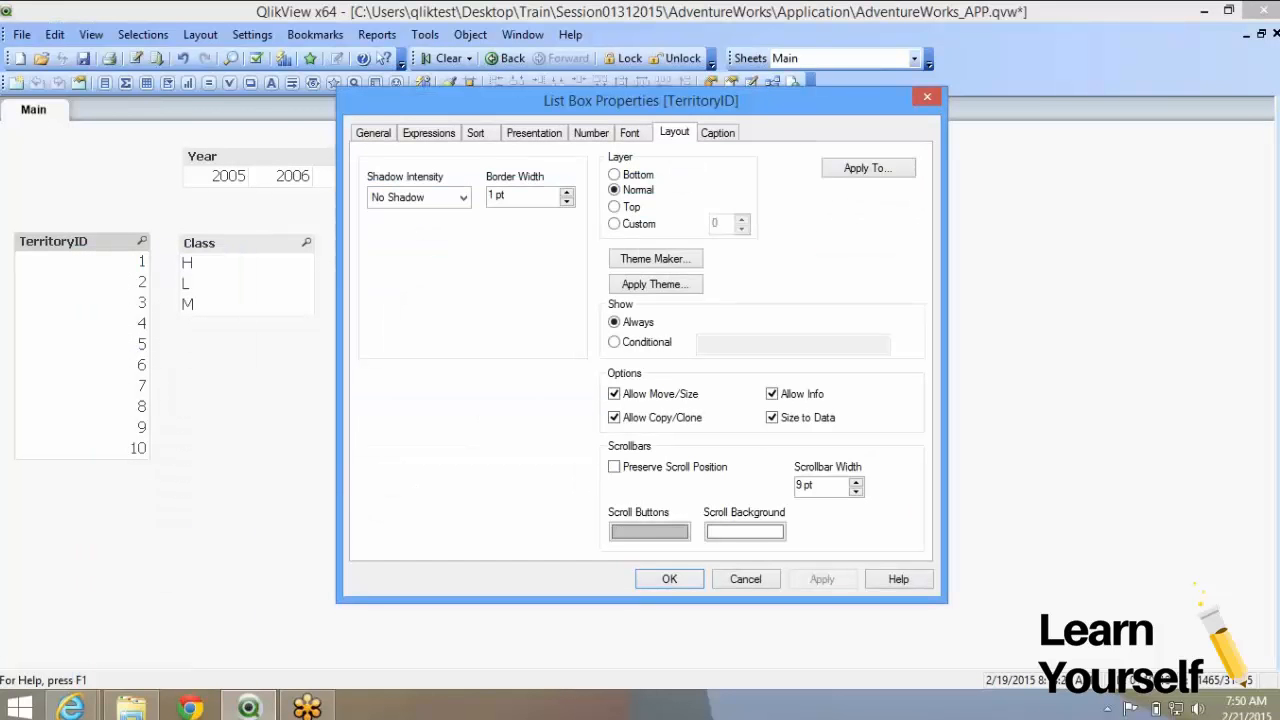
{"action": "left_click", "coordinate": [718, 133]}
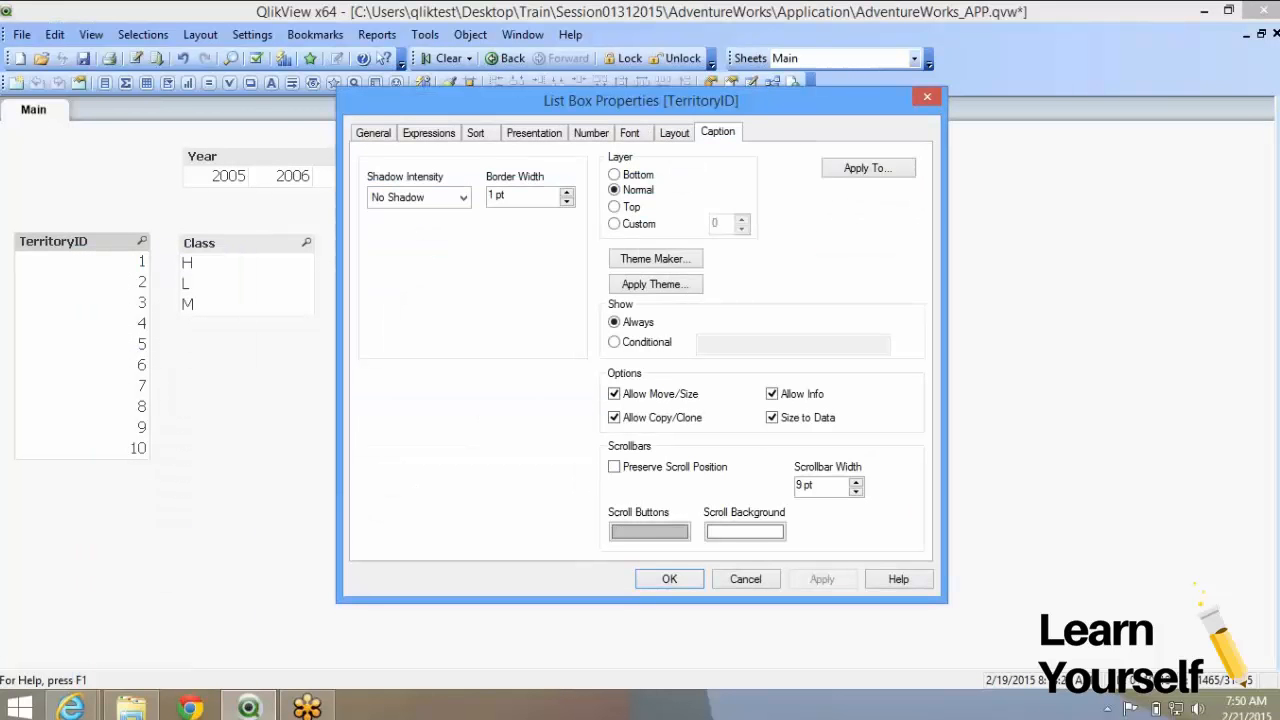
{"action": "left_click", "coordinate": [674, 132]}
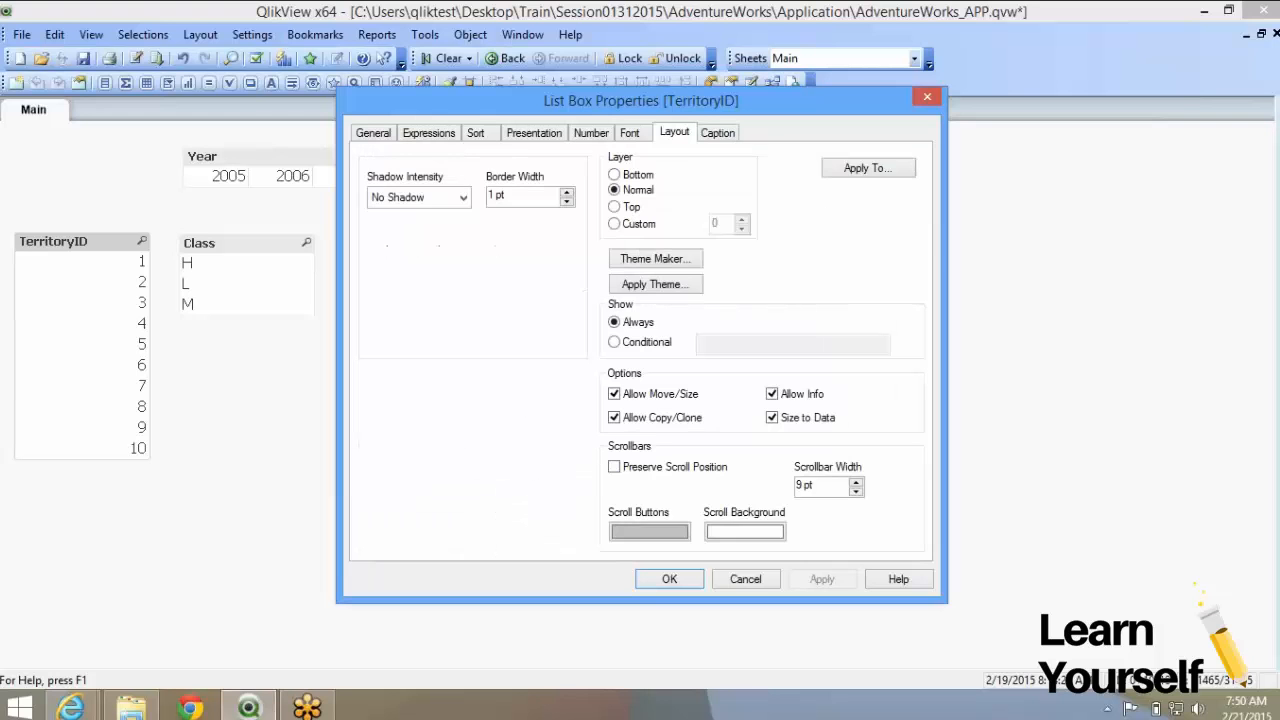
{"action": "left_click", "coordinate": [630, 133]}
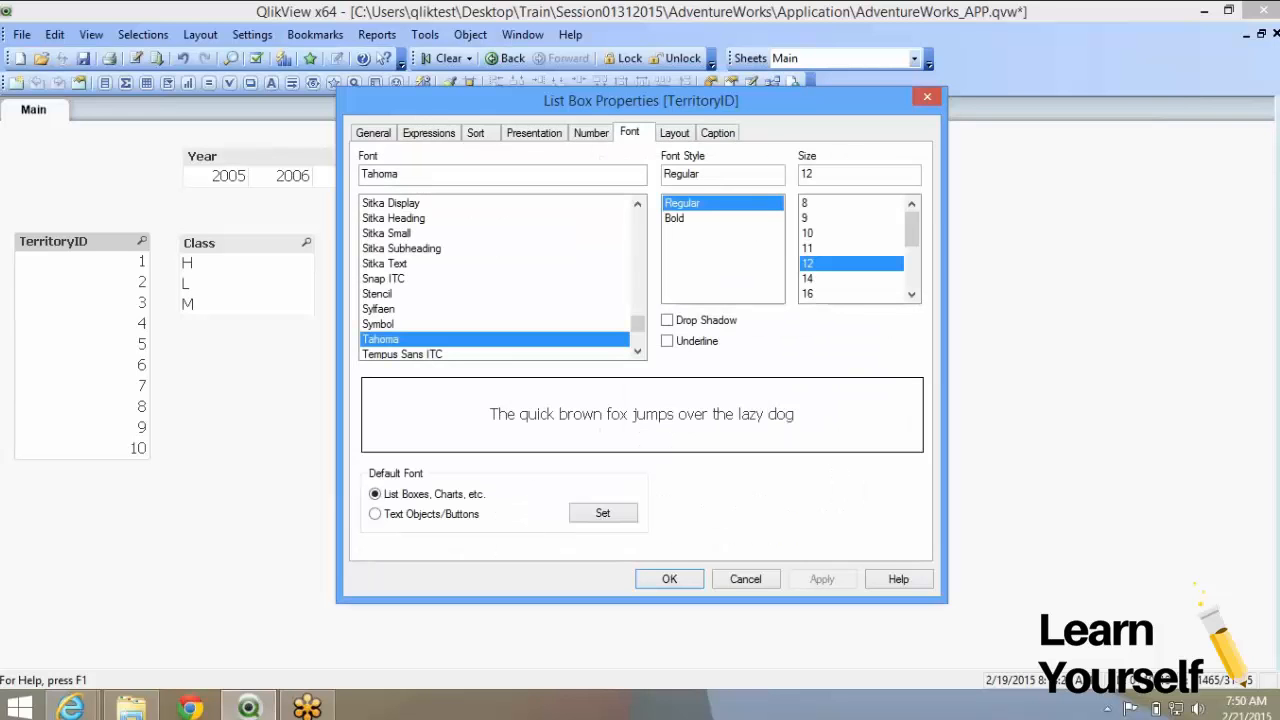
Apply a Medium shadow and a 2 pt border width to the TerritoryID list box
{"action": "left_click", "coordinate": [674, 133]}
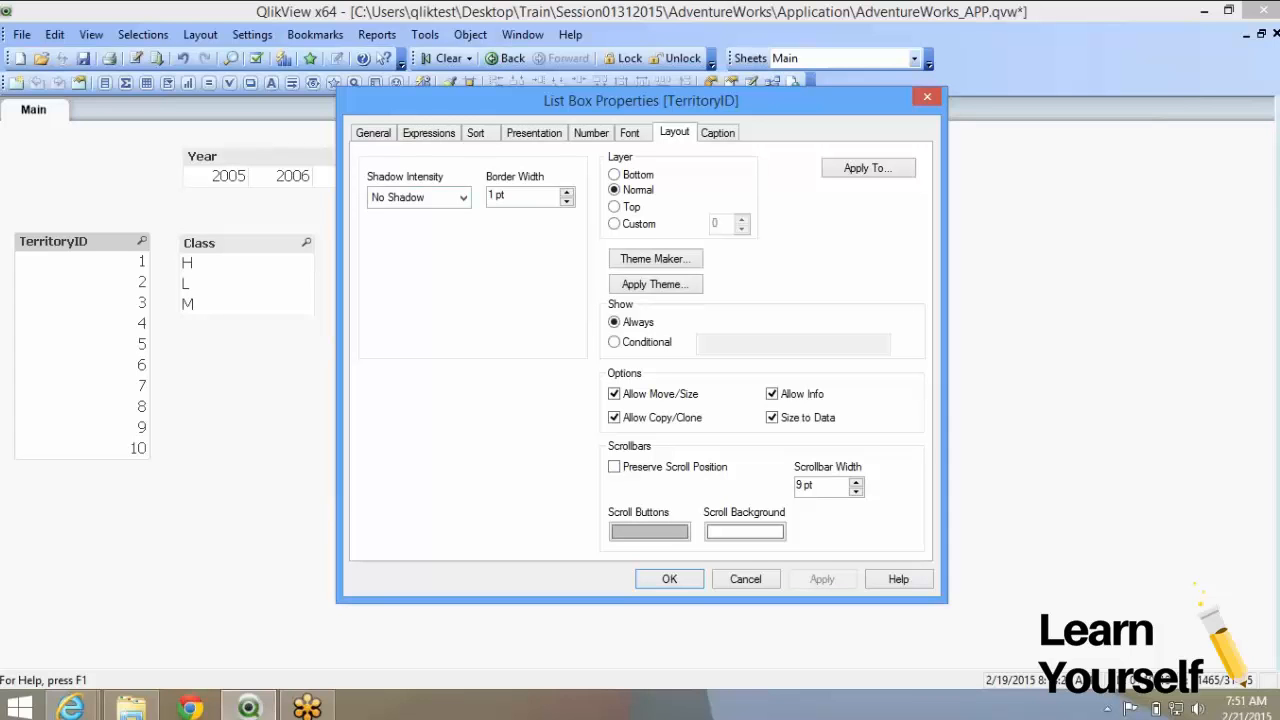
{"action": "left_click", "coordinate": [463, 198]}
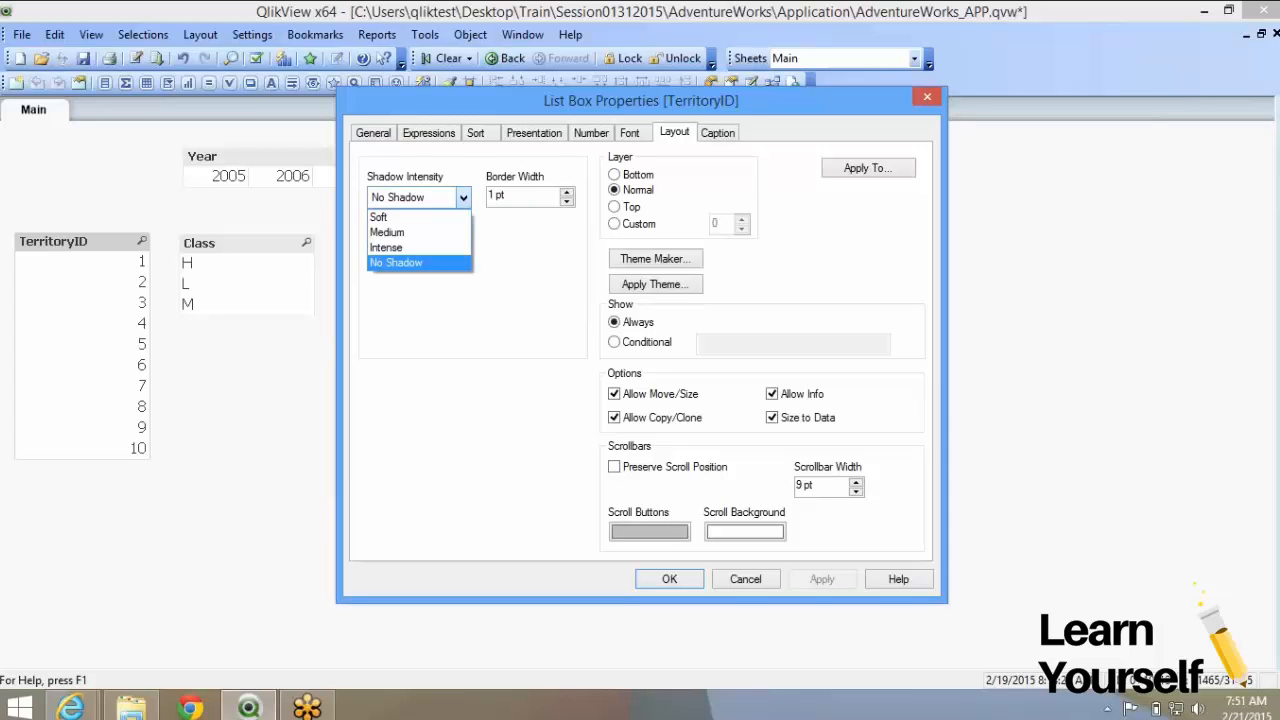
{"action": "left_click", "coordinate": [418, 263]}
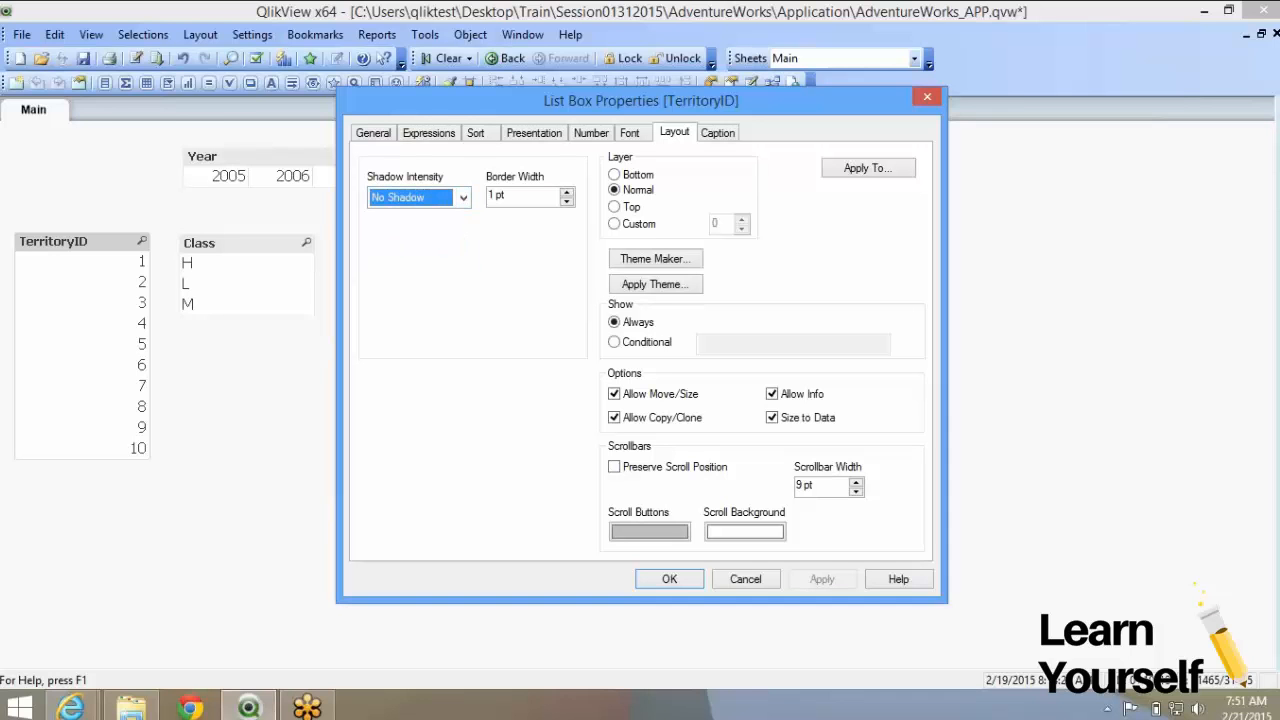
{"action": "left_click", "coordinate": [463, 198]}
{"action": "left_click", "coordinate": [410, 232]}
{"action": "left_click", "coordinate": [567, 192]}
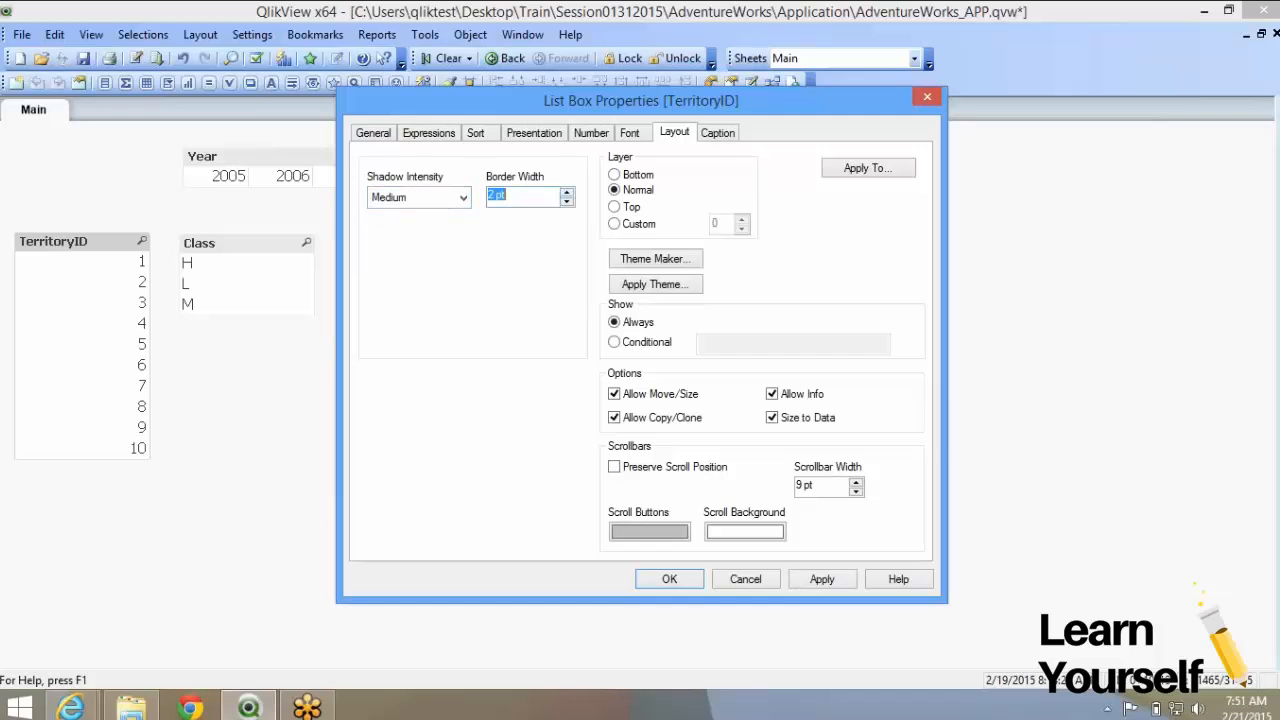
{"action": "left_click", "coordinate": [822, 579]}
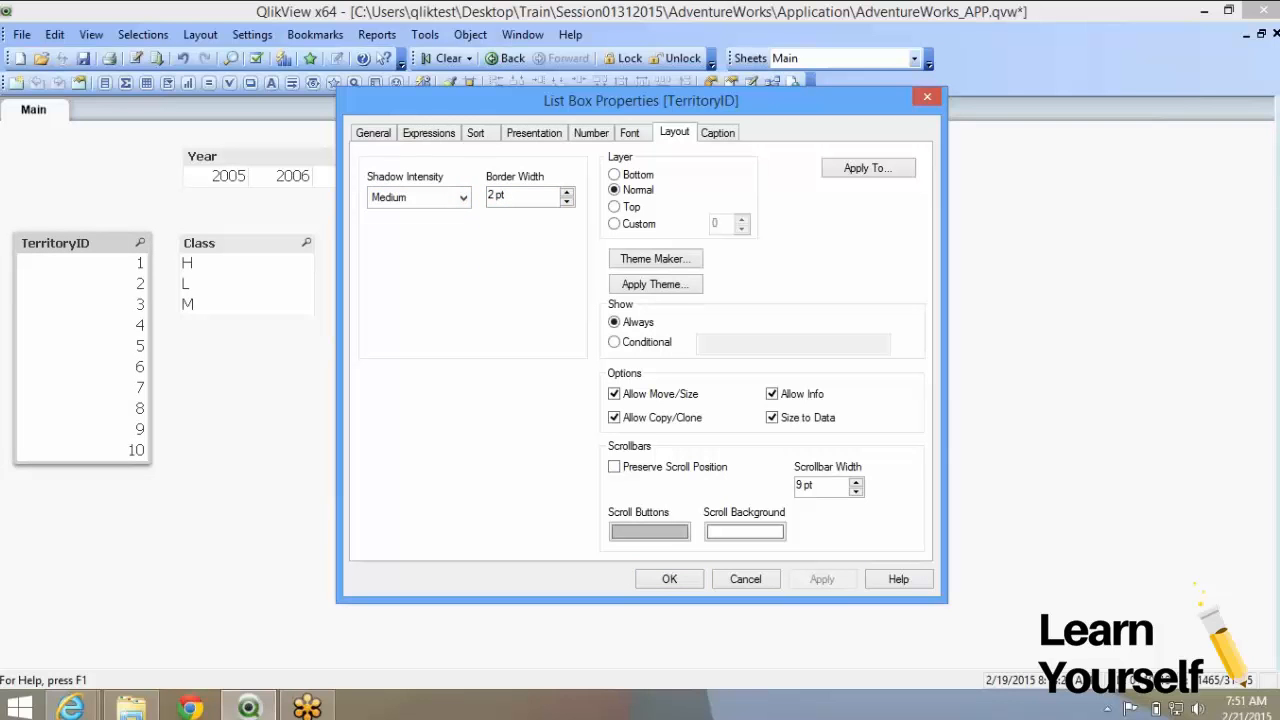
Apply an Intense shadow to the TerritoryID list box and widen its border to 5 pt
{"action": "left_click", "coordinate": [463, 198]}
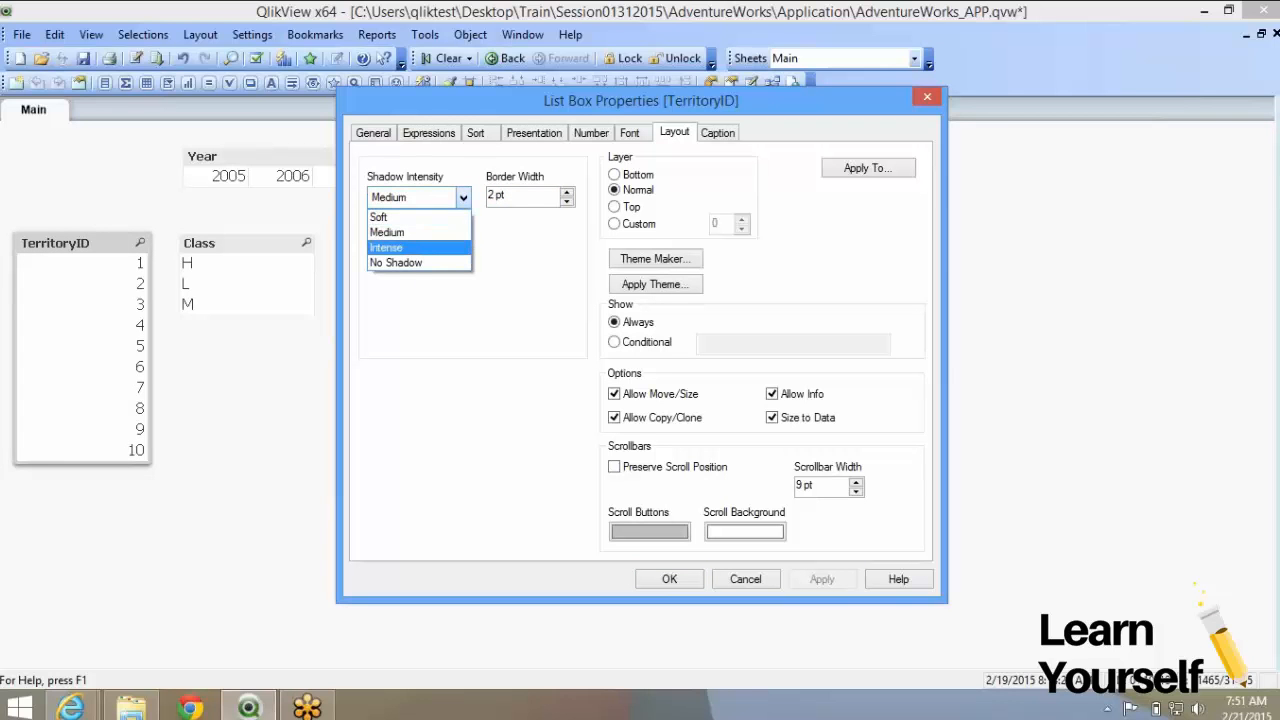
{"action": "left_click", "coordinate": [400, 247]}
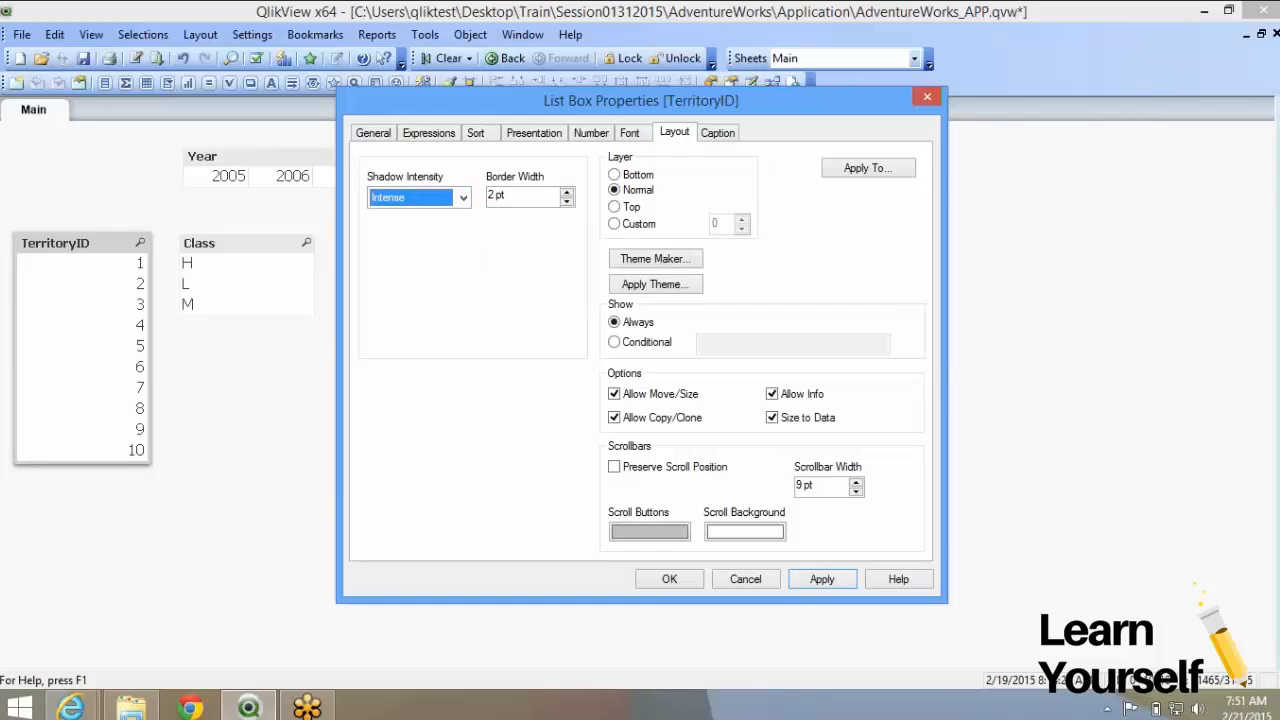
{"action": "left_click", "coordinate": [822, 579]}
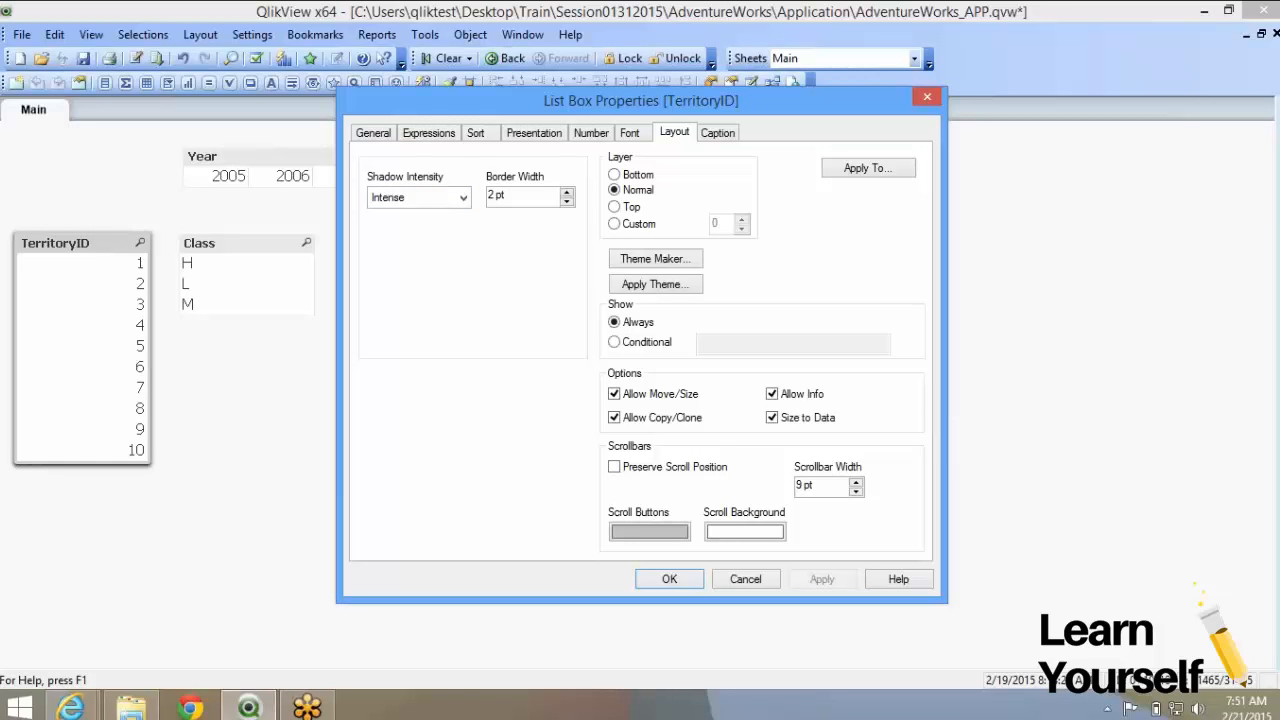
{"action": "left_click", "coordinate": [567, 192]}
{"action": "left_click", "coordinate": [567, 192]}
{"action": "left_click", "coordinate": [567, 192]}
{"action": "left_click", "coordinate": [822, 579]}
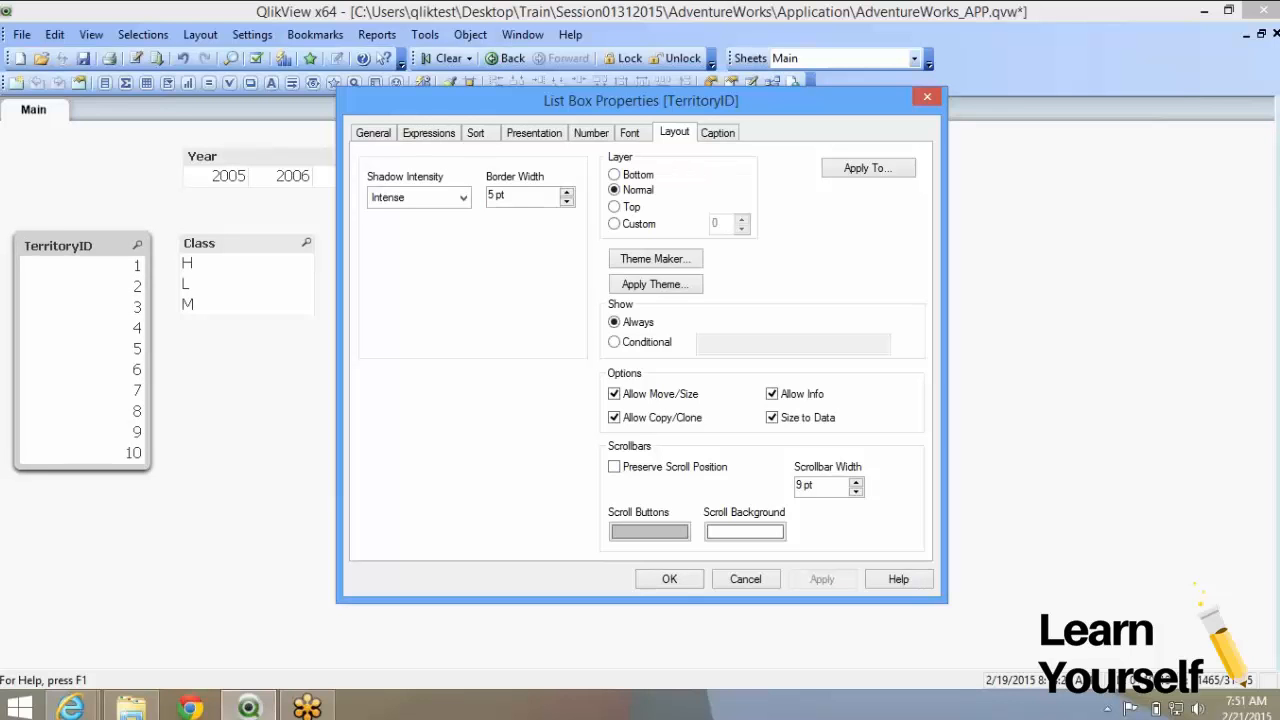
Reduce the TerritoryID list box's border width to 0 pt and apply it
{"action": "left_click", "coordinate": [567, 202]}
{"action": "left_click", "coordinate": [567, 202]}
{"action": "left_click", "coordinate": [567, 202]}
{"action": "left_click", "coordinate": [567, 202]}
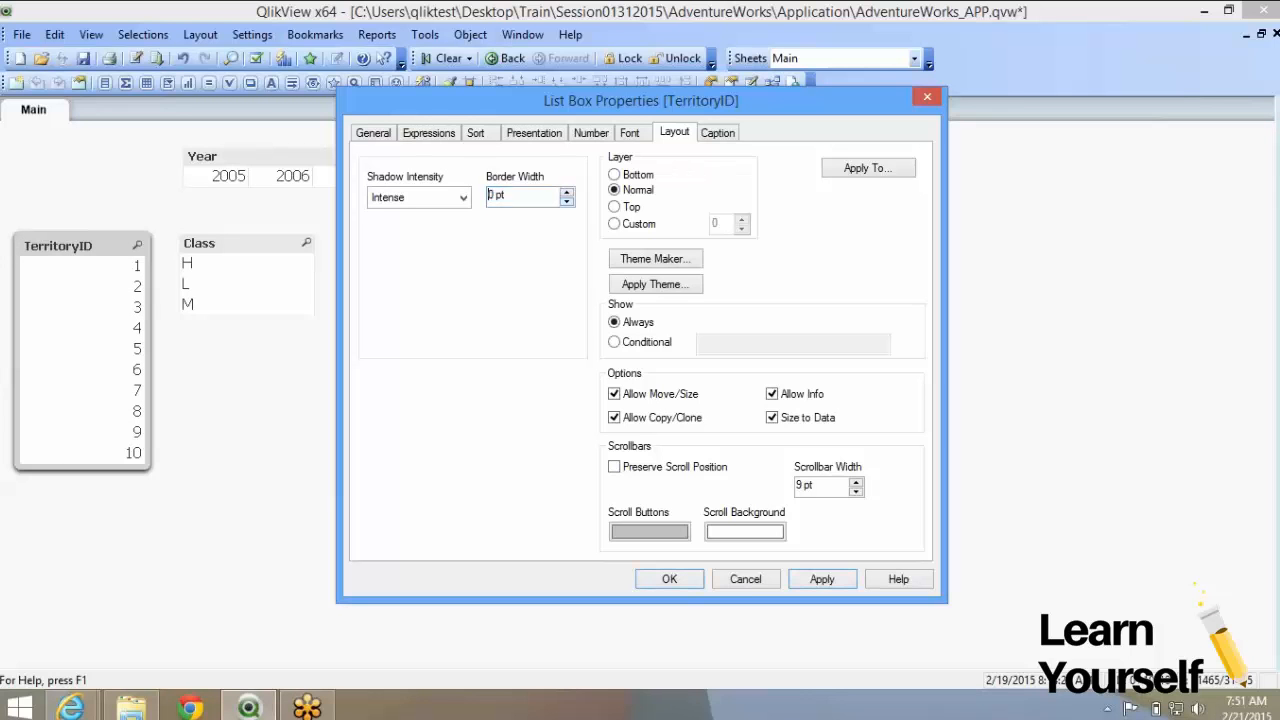
{"action": "left_click", "coordinate": [567, 202]}
{"action": "left_click", "coordinate": [822, 579]}
Set the TerritoryID list box to No Shadow with a 1 pt border width and accept the properties
{"action": "left_click", "coordinate": [463, 198]}
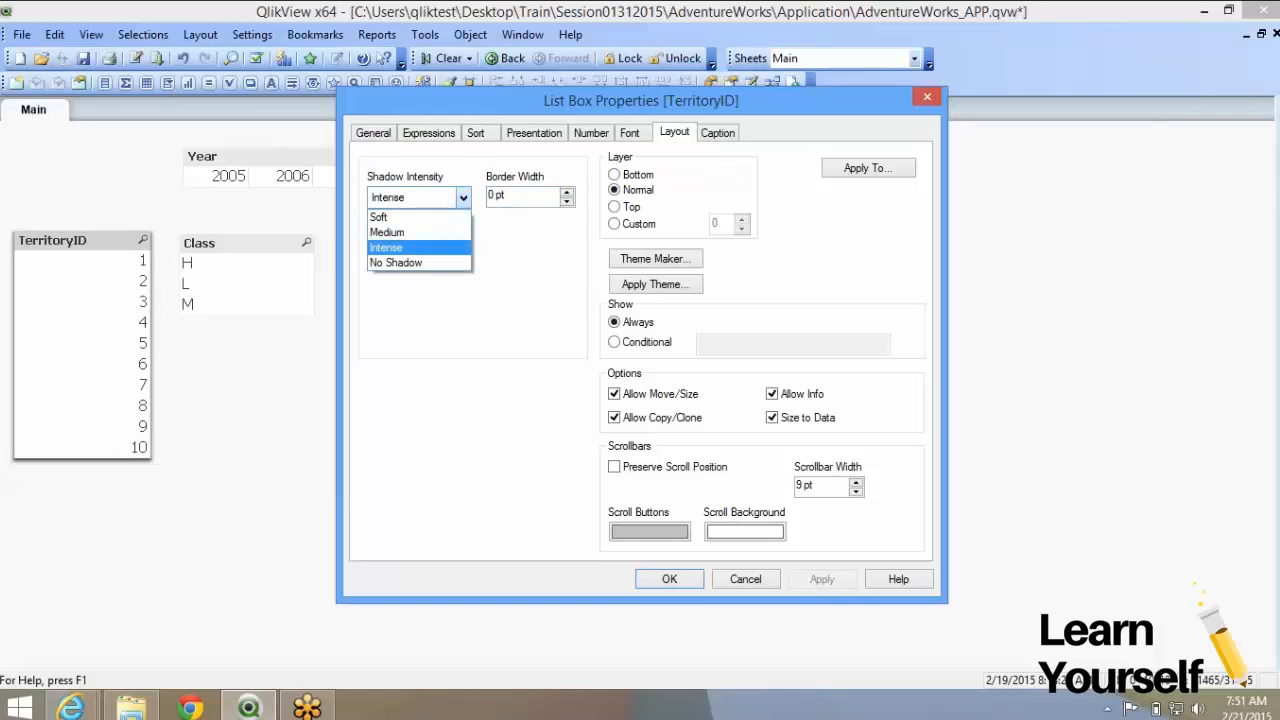
{"action": "left_click", "coordinate": [405, 263]}
{"action": "left_click", "coordinate": [822, 579]}
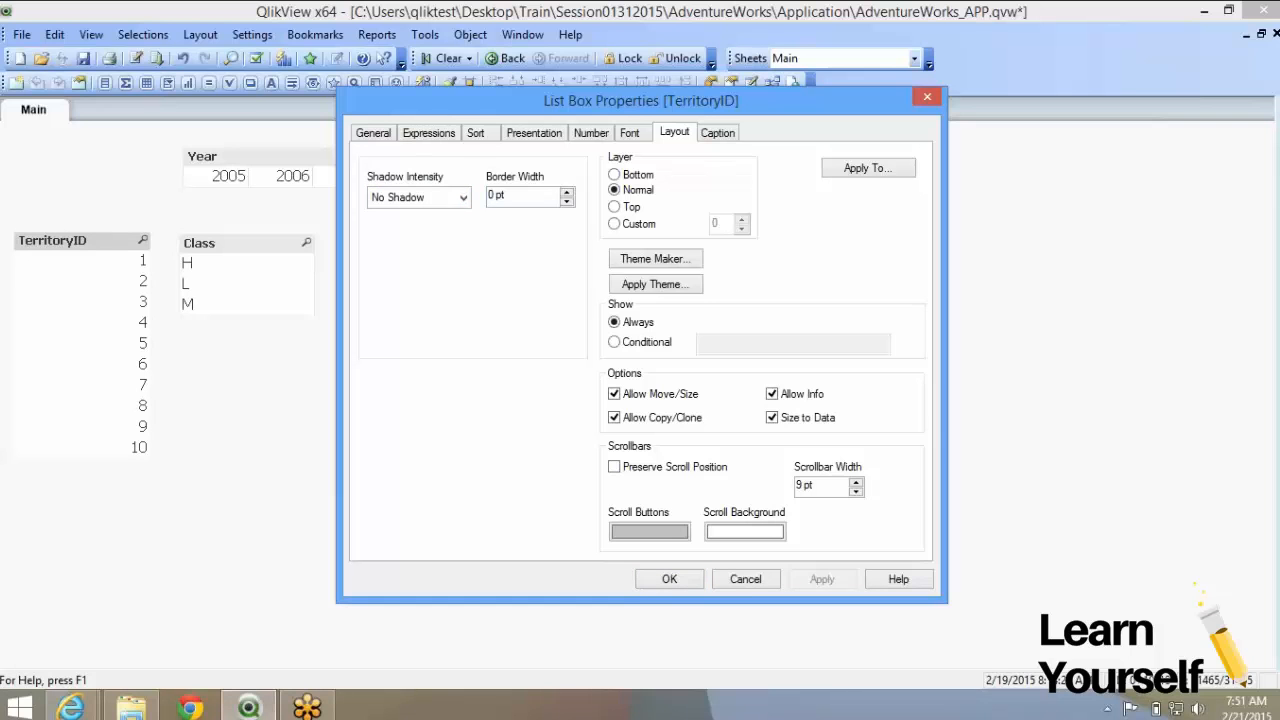
{"action": "left_click", "coordinate": [567, 192]}
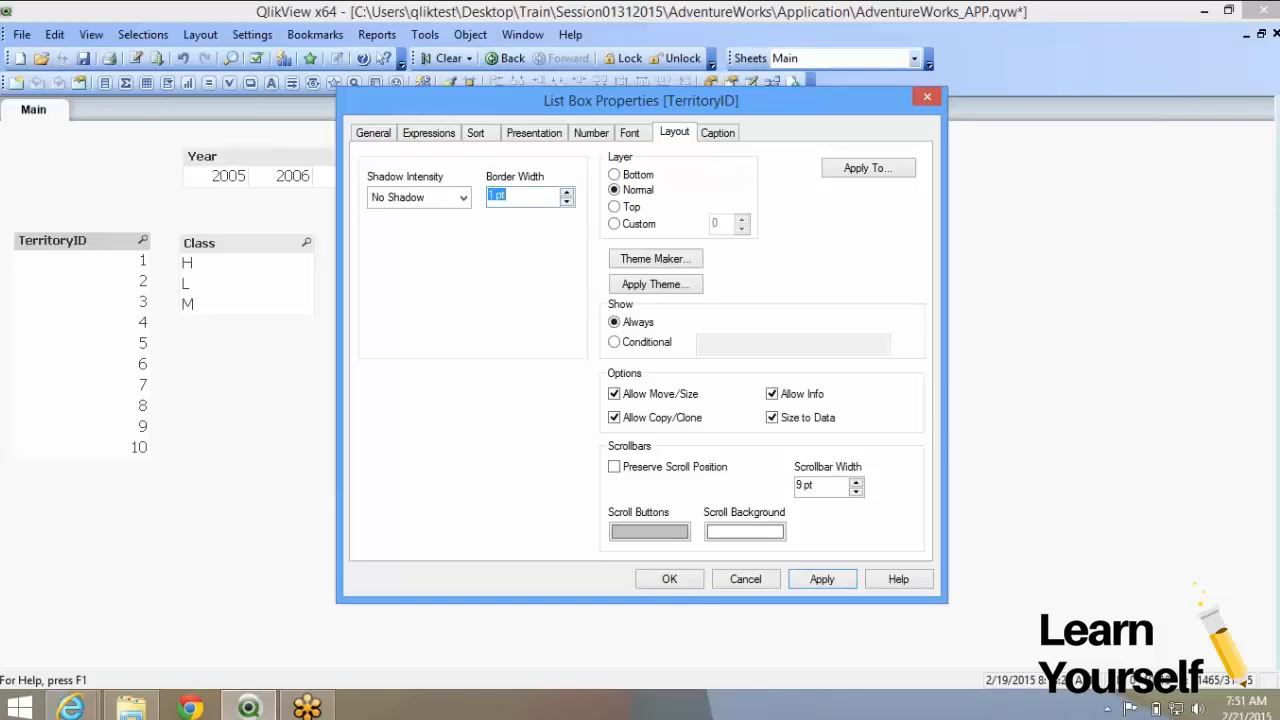
{"action": "left_click", "coordinate": [822, 579]}
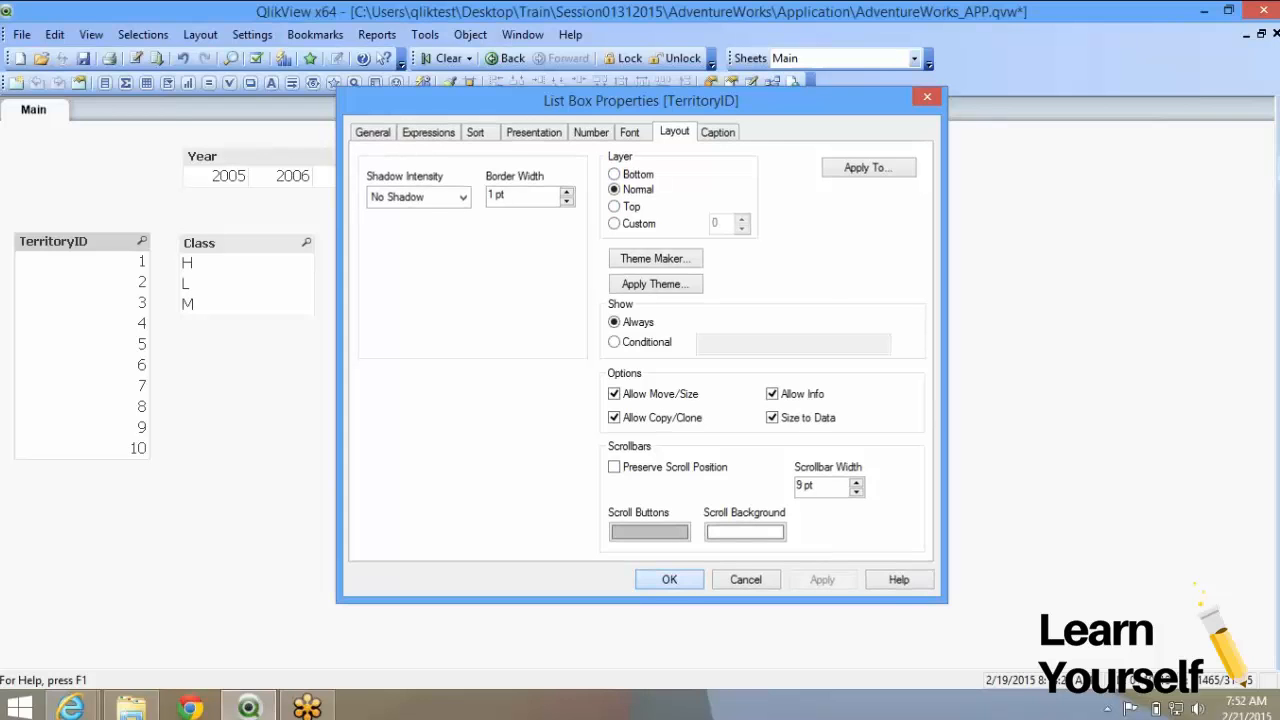
{"action": "left_click", "coordinate": [669, 579]}
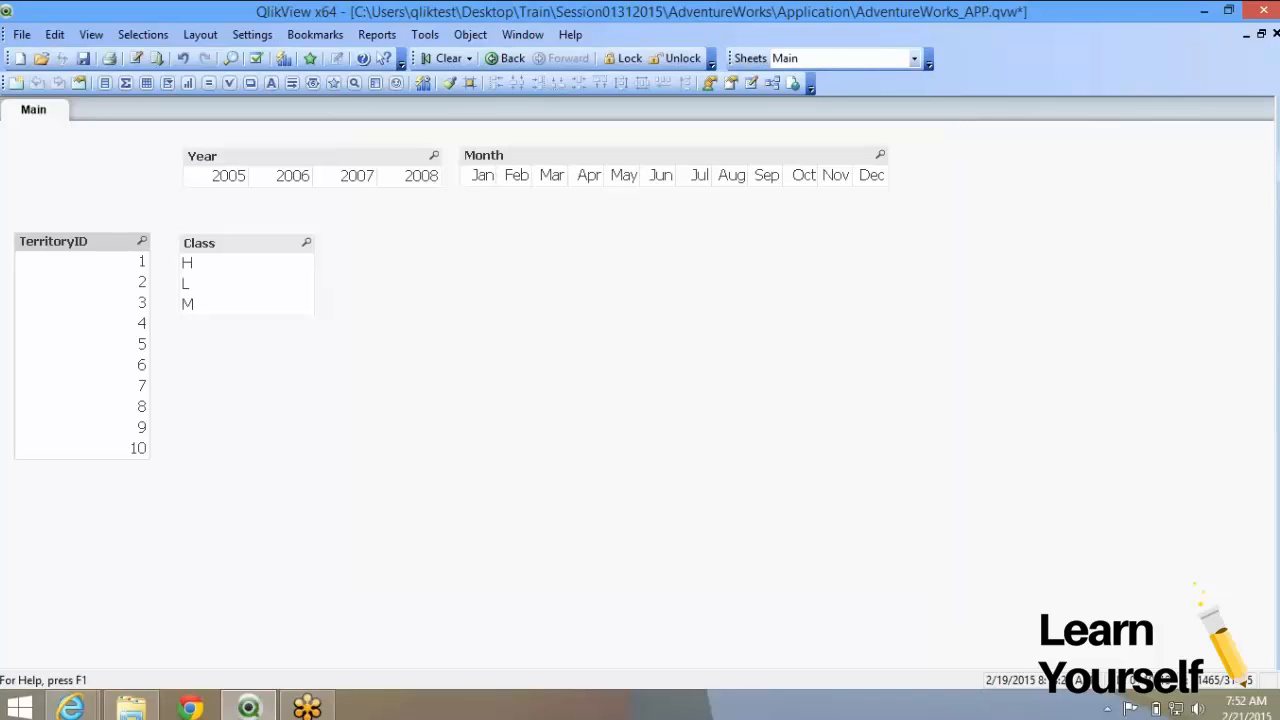
Move the Class, Year and Month list boxes so they overlap the TerritoryID list box
{"action": "left_click_drag", "start_coordinate": [295, 242], "coordinate": [141, 261]}
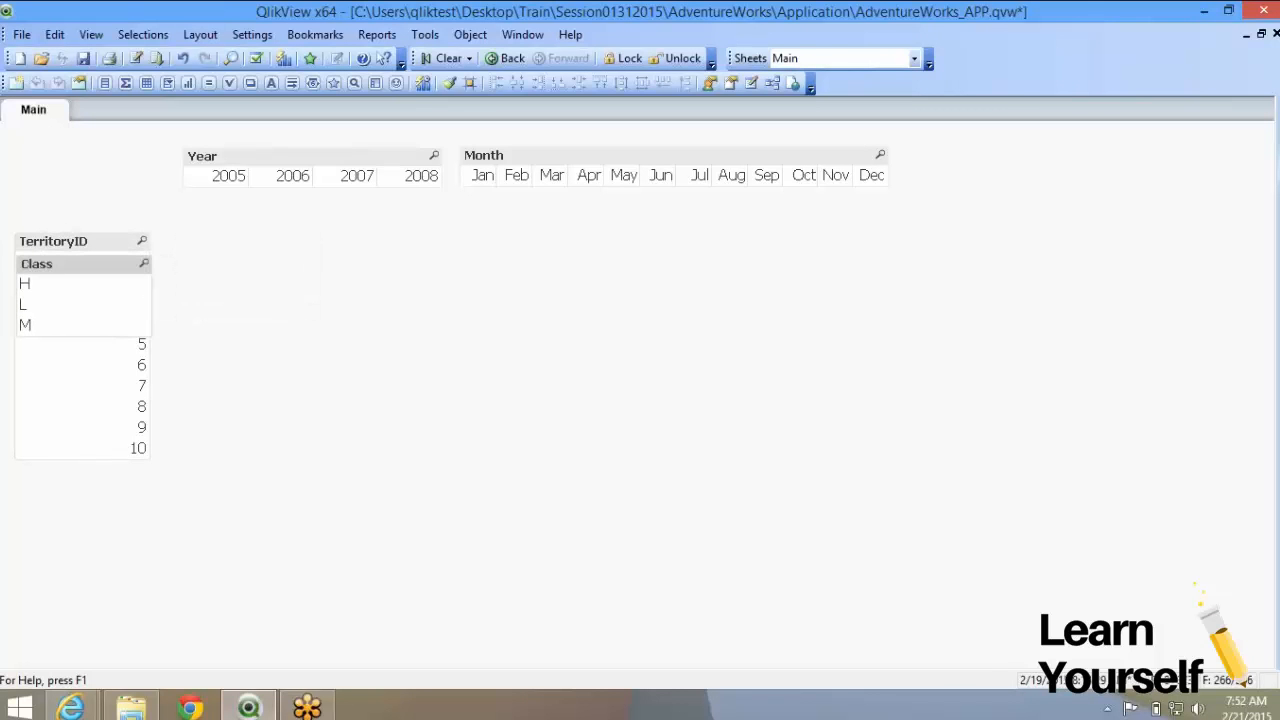
{"action": "left_click_drag", "start_coordinate": [300, 156], "coordinate": [128, 374]}
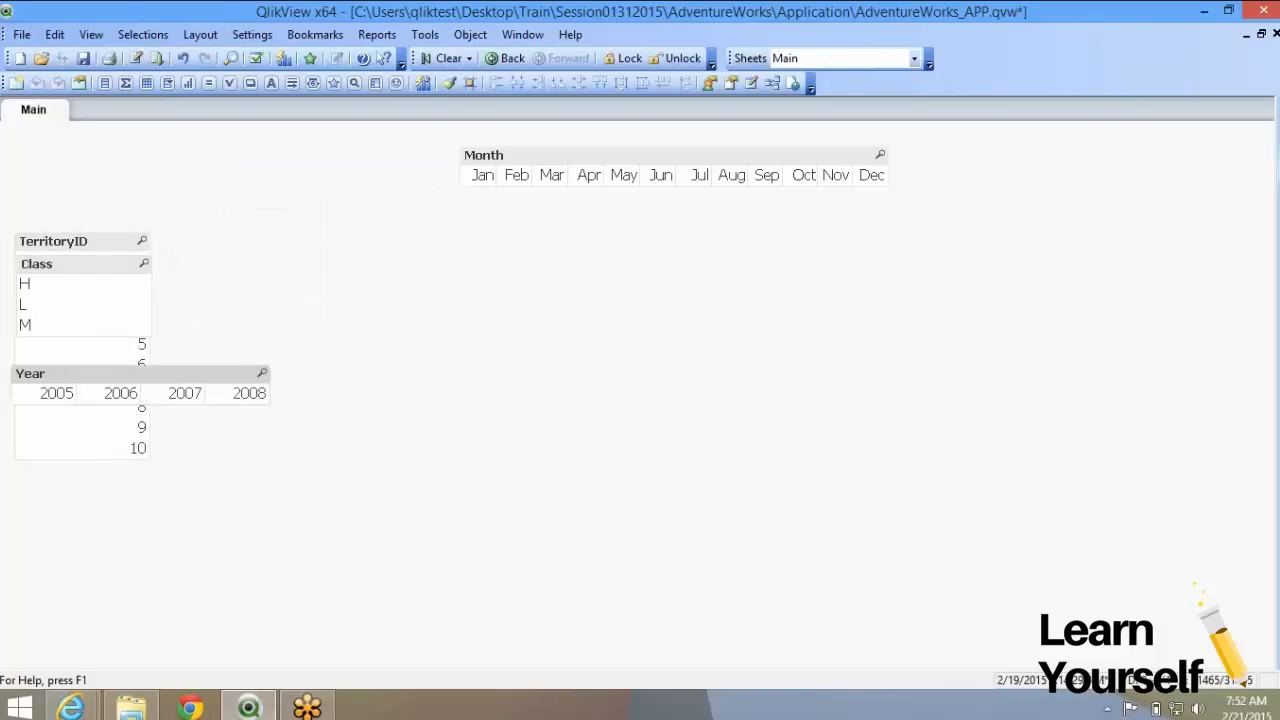
{"action": "left_click_drag", "start_coordinate": [500, 155], "coordinate": [130, 378]}
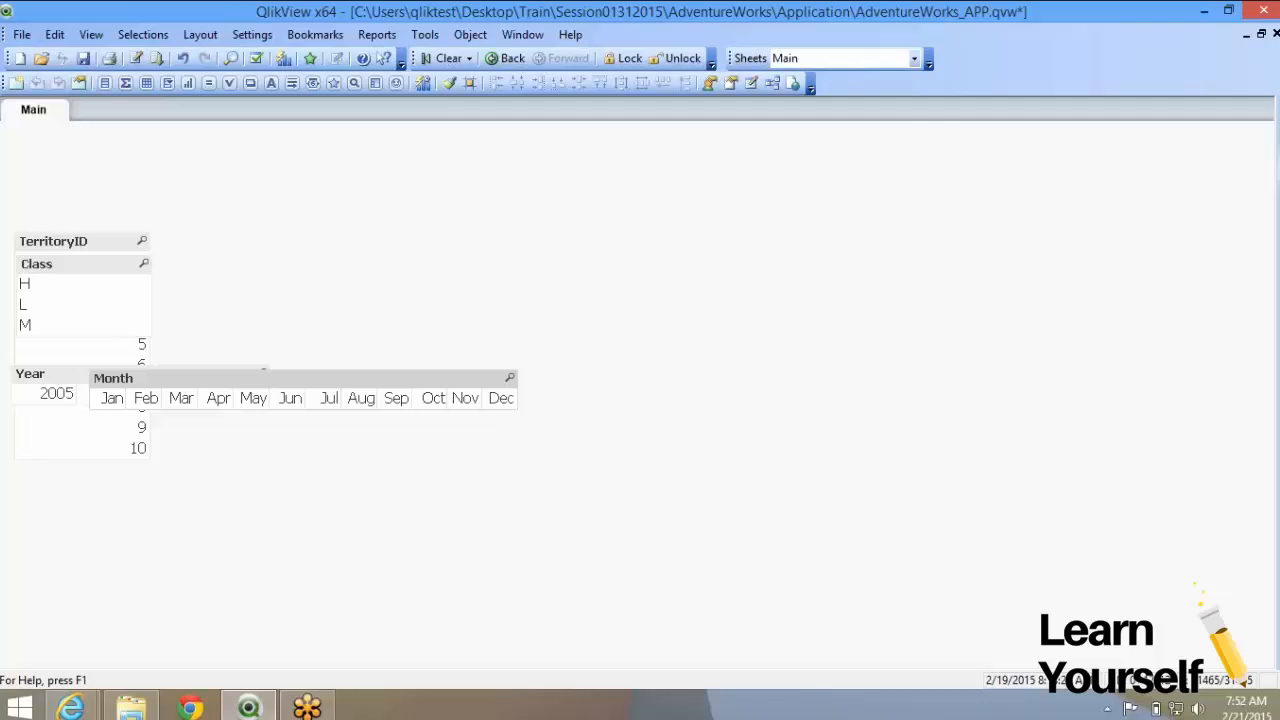
{"action": "left_click_drag", "start_coordinate": [80, 264], "coordinate": [109, 266]}
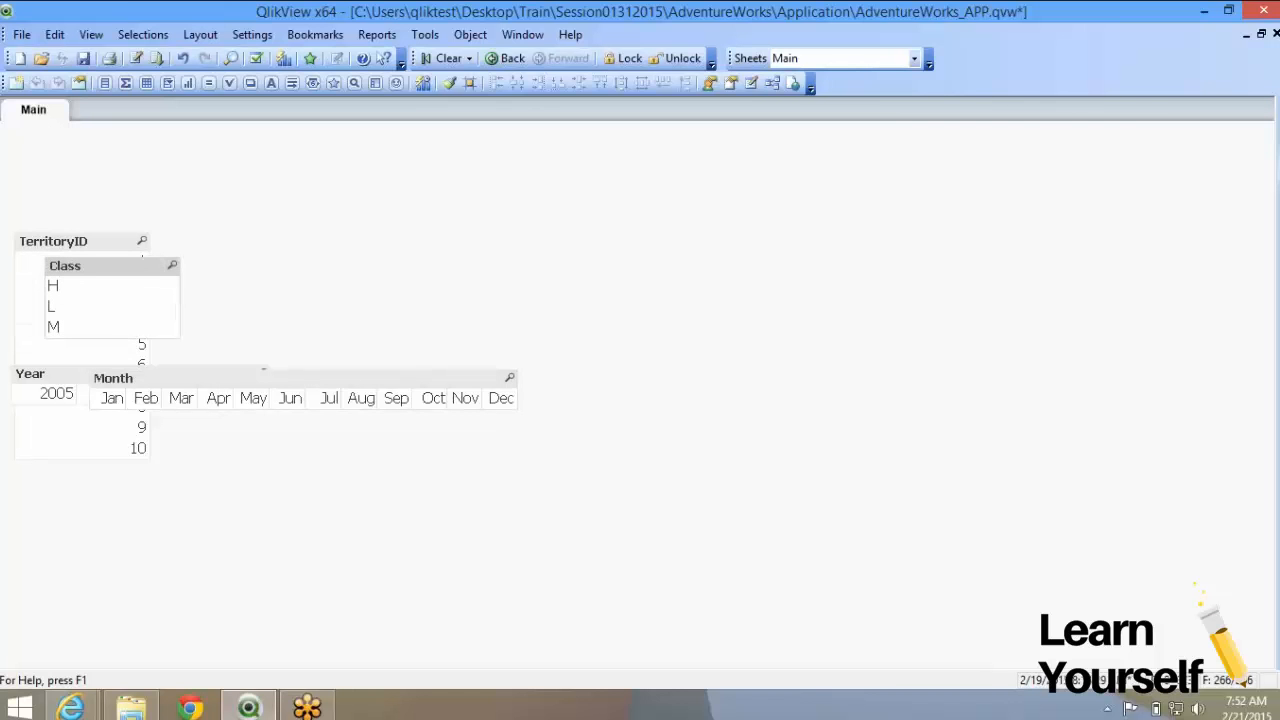
Add an empty text object with default settings to the Main sheet
{"action": "right_click", "coordinate": [533, 197]}
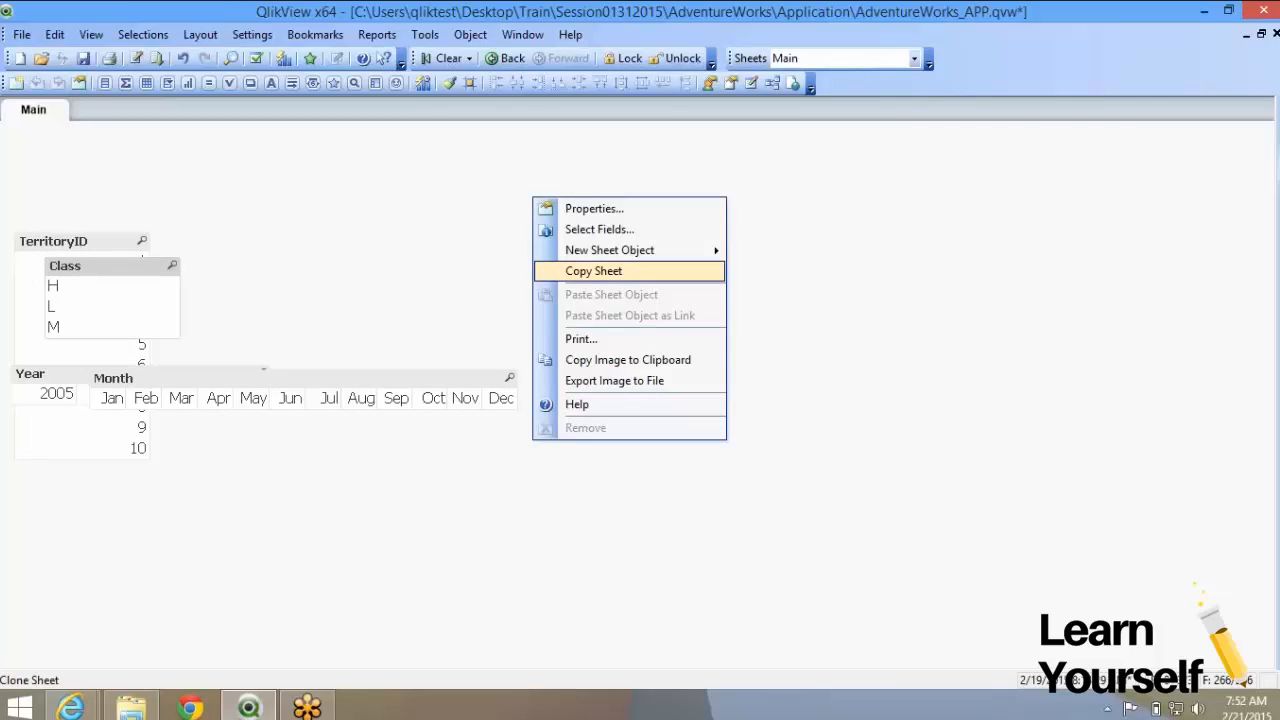
{"action": "mouse_move", "coordinate": [610, 250]}
{"action": "left_click", "coordinate": [791, 418]}
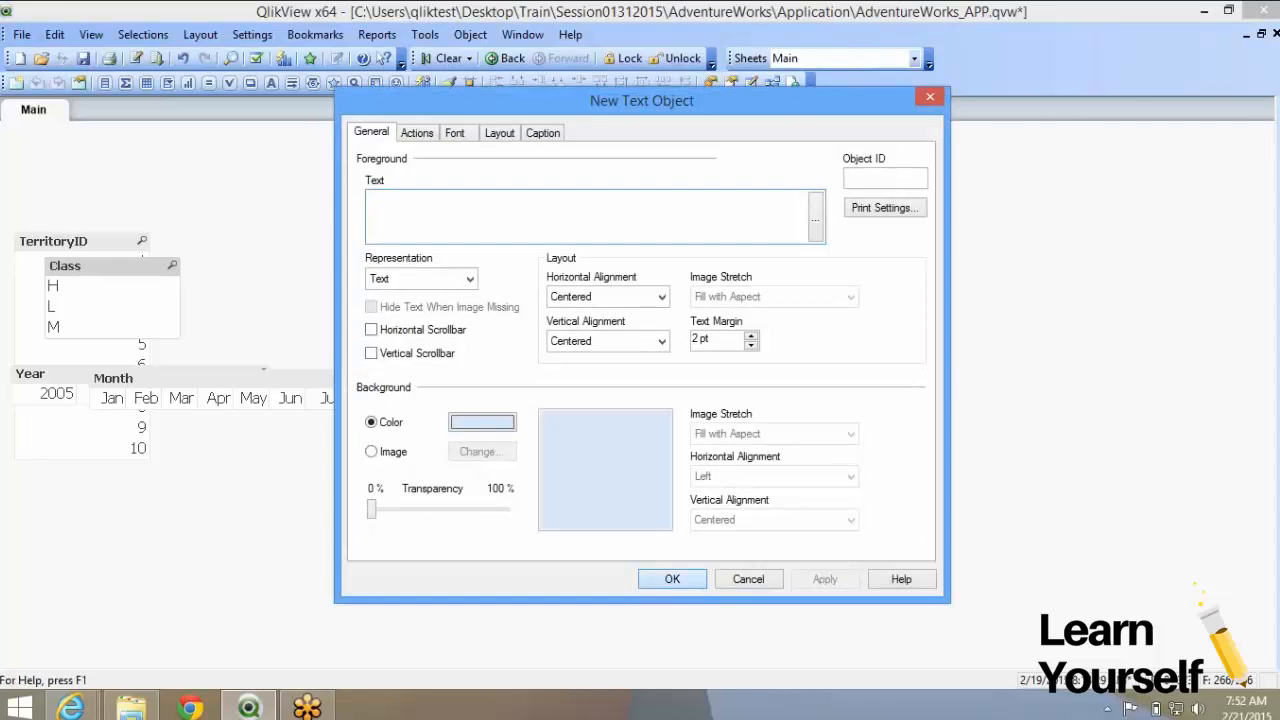
{"action": "left_click", "coordinate": [662, 572]}
Move the text object to the overlapping list boxes and enlarge it into a background behind all four of them
{"action": "left_click_drag", "start_coordinate": [600, 265], "coordinate": [74, 242]}
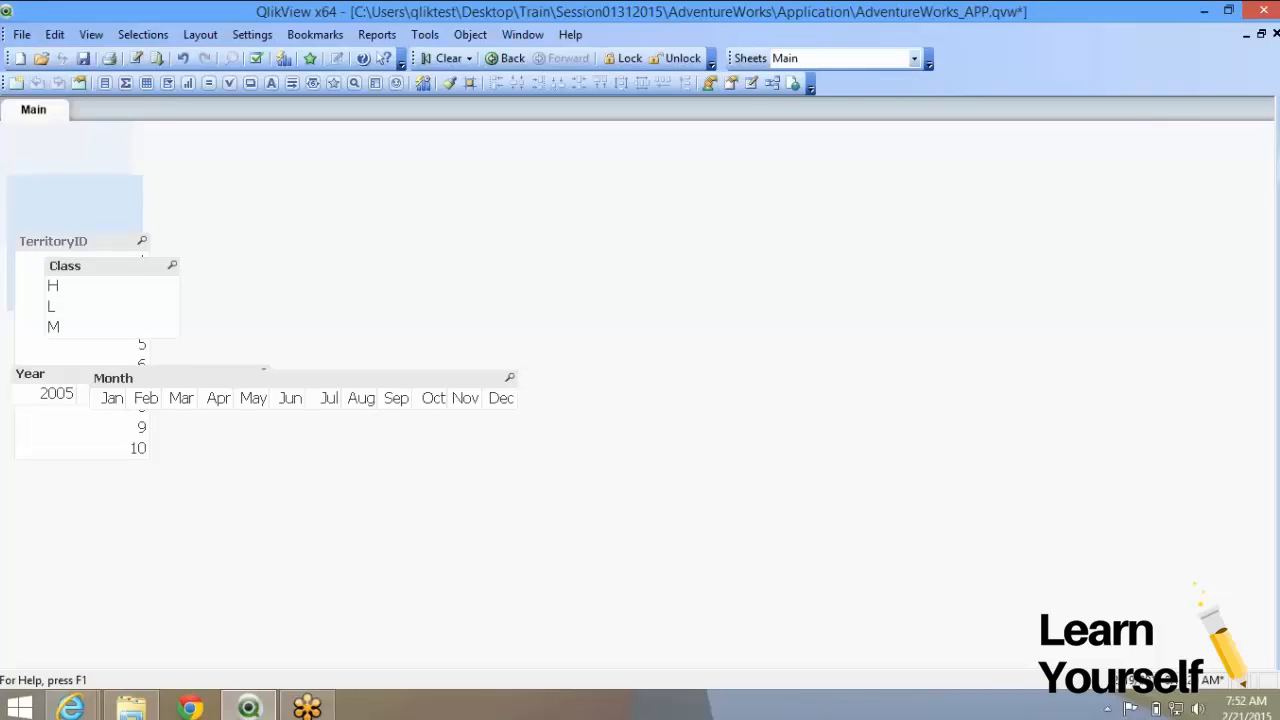
{"action": "left_click_drag", "start_coordinate": [74, 207], "coordinate": [79, 501]}
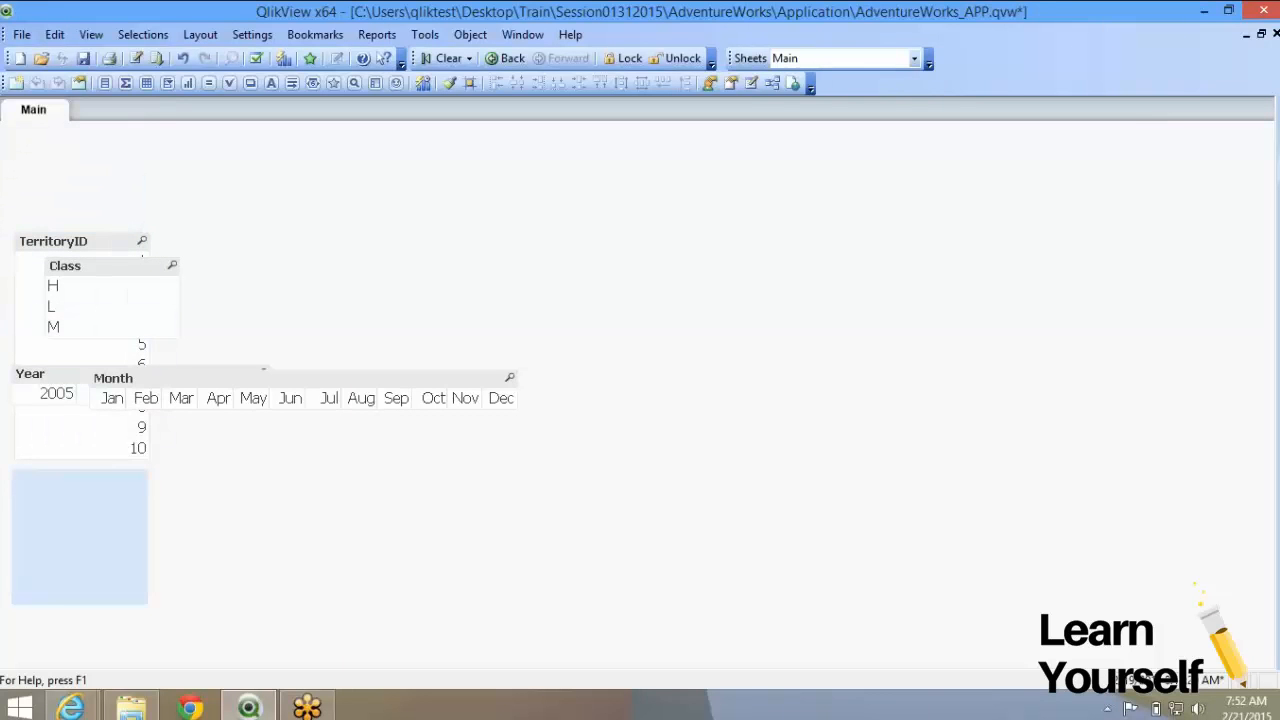
{"action": "left_click_drag", "start_coordinate": [148, 470], "coordinate": [536, 208]}
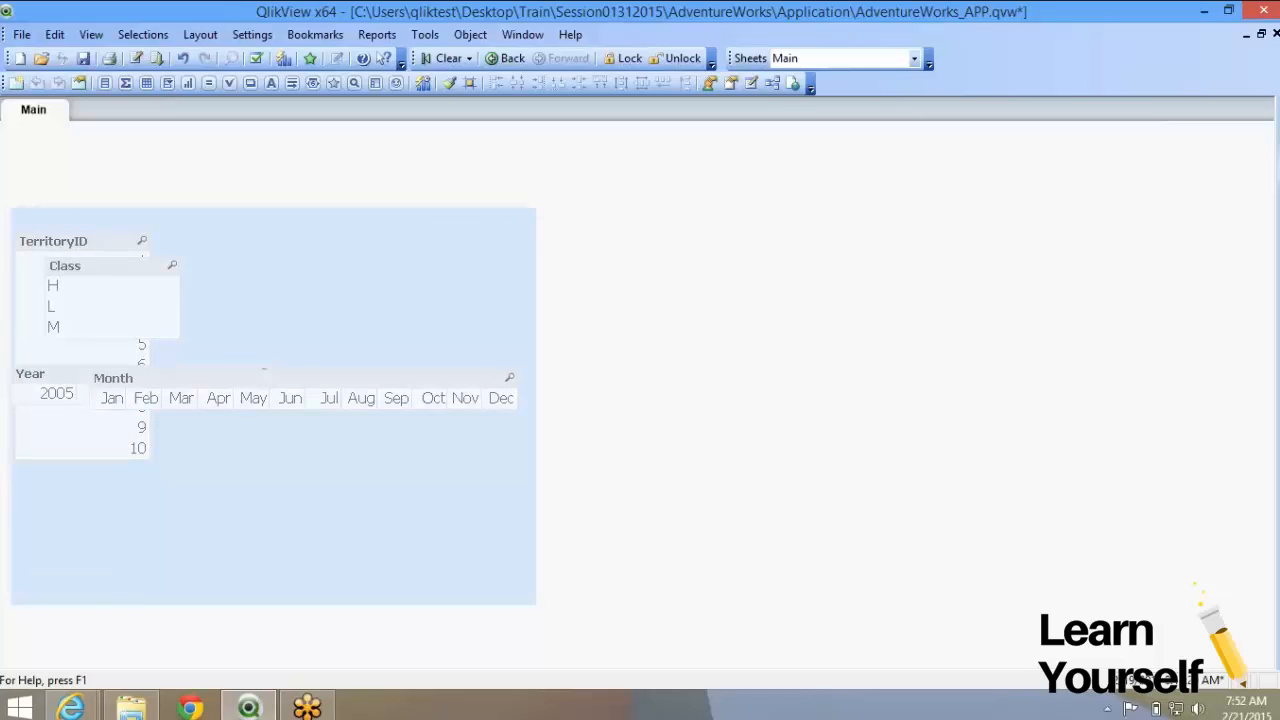
{"action": "left_click_drag", "start_coordinate": [300, 300], "coordinate": [296, 296]}
{"action": "left_click", "coordinate": [640, 330]}
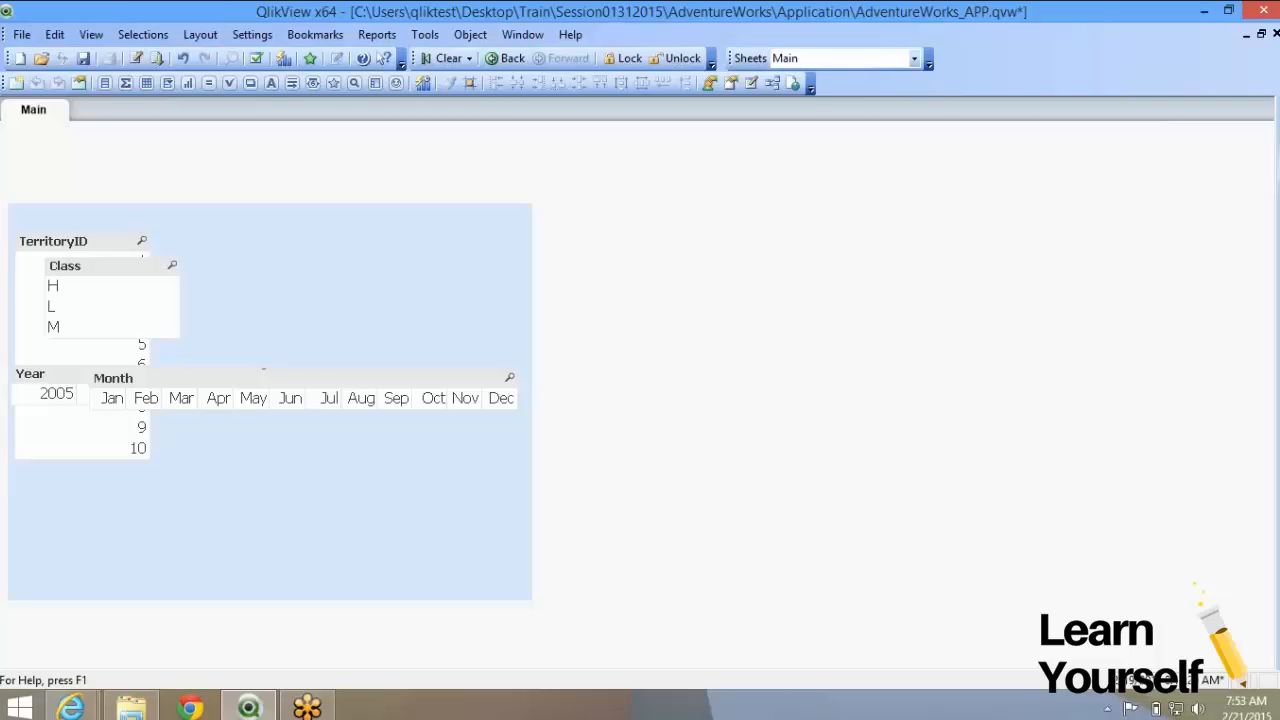
Bring the Month, TerritoryID and Class list boxes to the front one after another
{"action": "left_click", "coordinate": [200, 378]}
{"action": "left_click", "coordinate": [82, 241]}
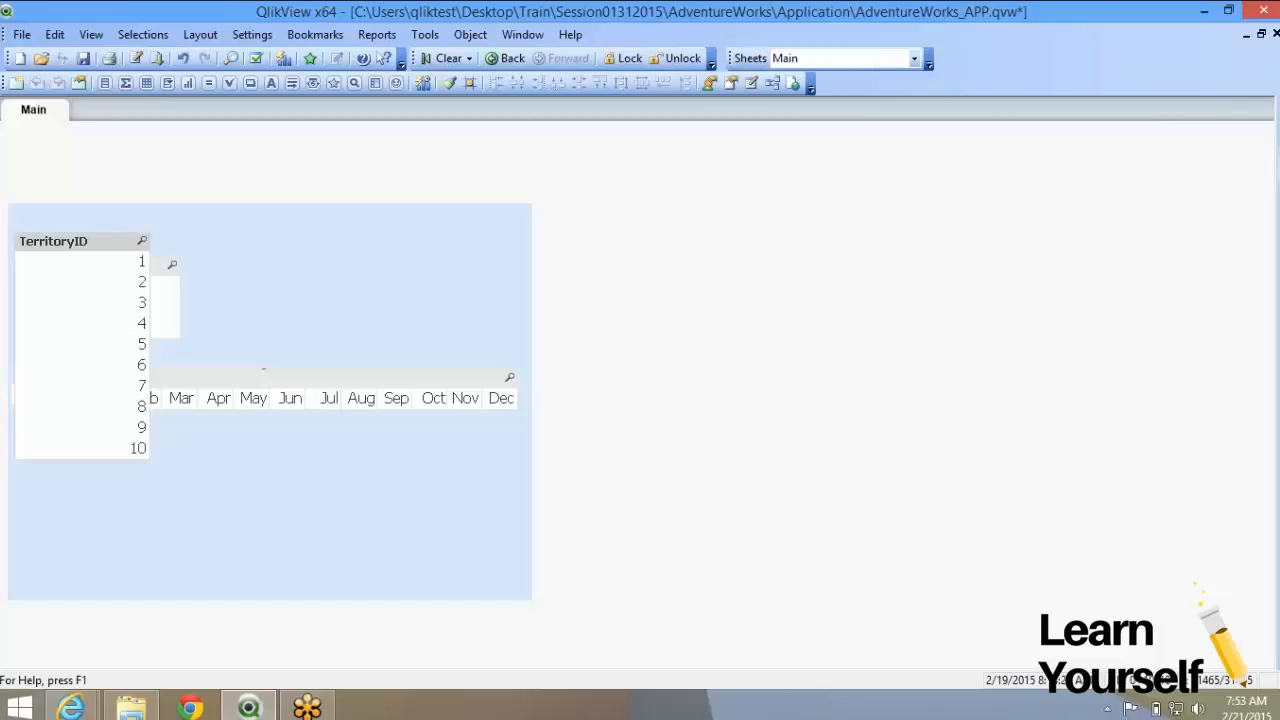
{"action": "left_click", "coordinate": [160, 266]}
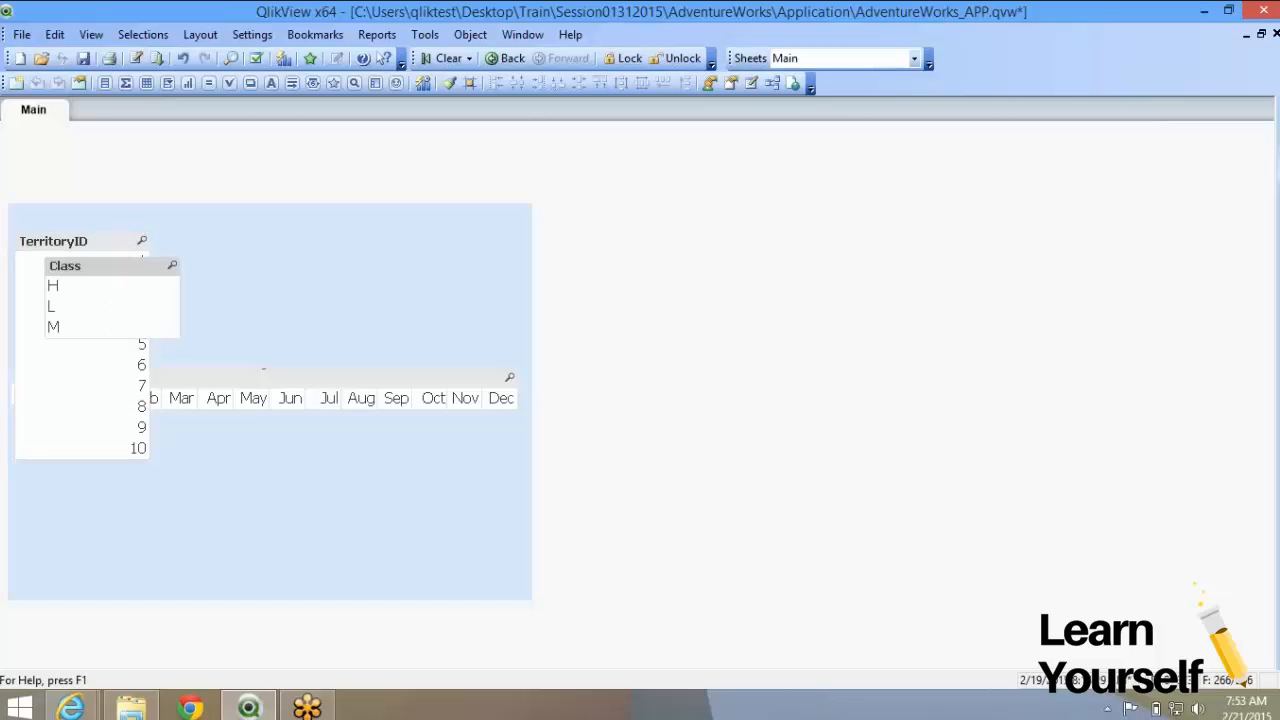
Bring the Month list box to the front and nudge it slightly down to uncover the Year caption
{"action": "left_click", "coordinate": [220, 378]}
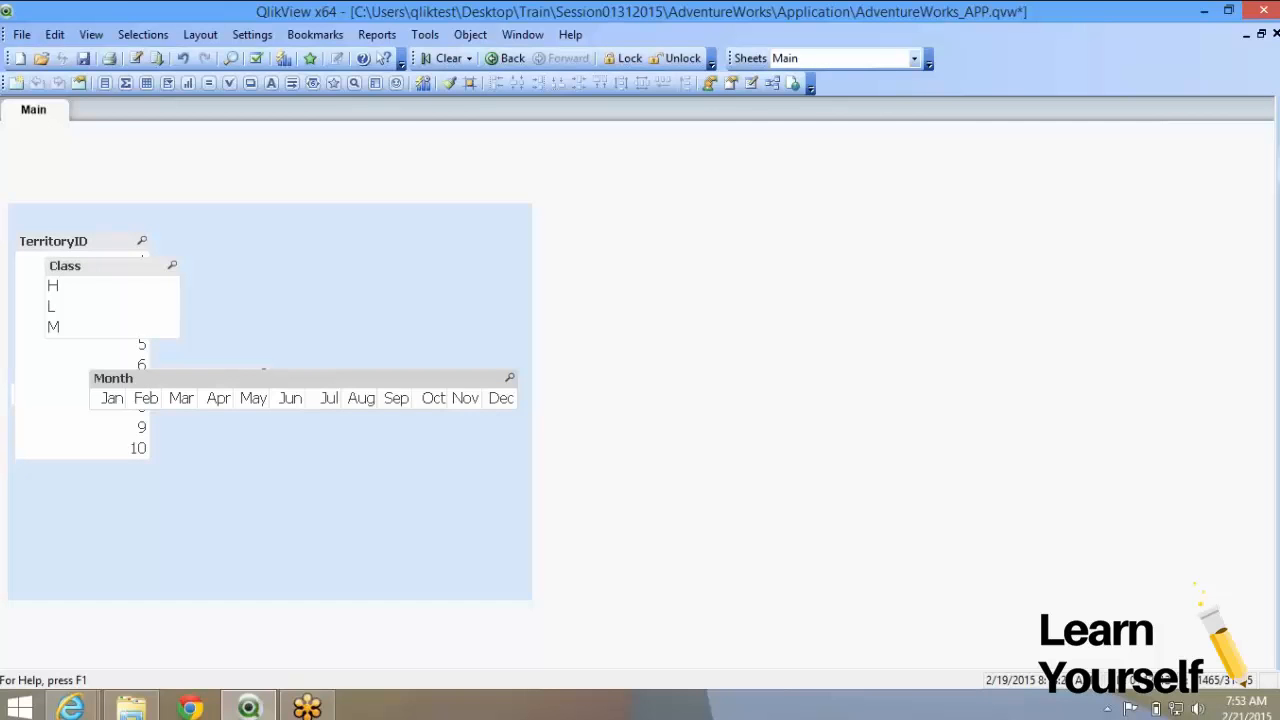
{"action": "key", "text": "ctrl+Down"}
{"action": "key", "text": "ctrl+Down"}
{"action": "key", "text": "ctrl+Down"}
{"action": "key", "text": "ctrl+Down"}
{"action": "key", "text": "ctrl+Down"}
{"action": "key", "text": "ctrl+Down"}
{"action": "key", "text": "ctrl+Down"}
{"action": "key", "text": "ctrl+Down"}
{"action": "key", "text": "ctrl+Down"}
{"action": "key", "text": "ctrl+Down"}
{"action": "key", "text": "ctrl+Down"}
{"action": "key", "text": "ctrl+Down"}
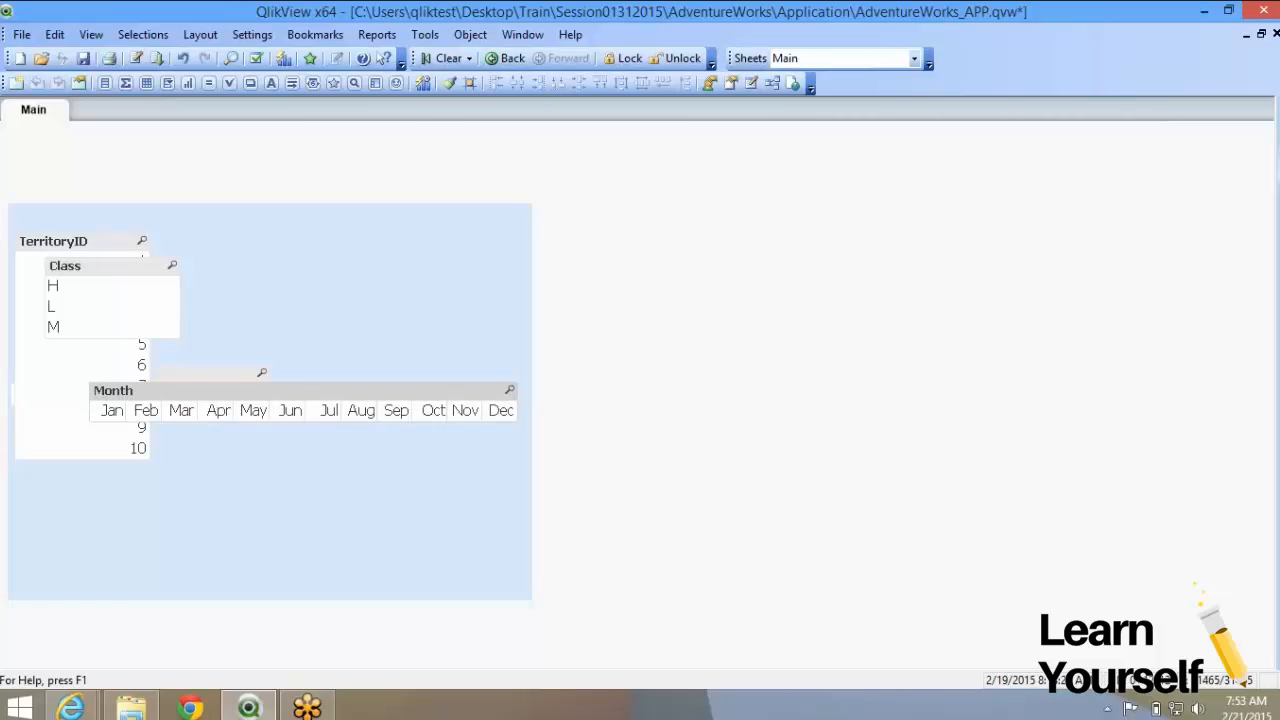
Bring the Year list box to the front and check the layer setting in its layout properties
{"action": "left_click", "coordinate": [212, 374]}
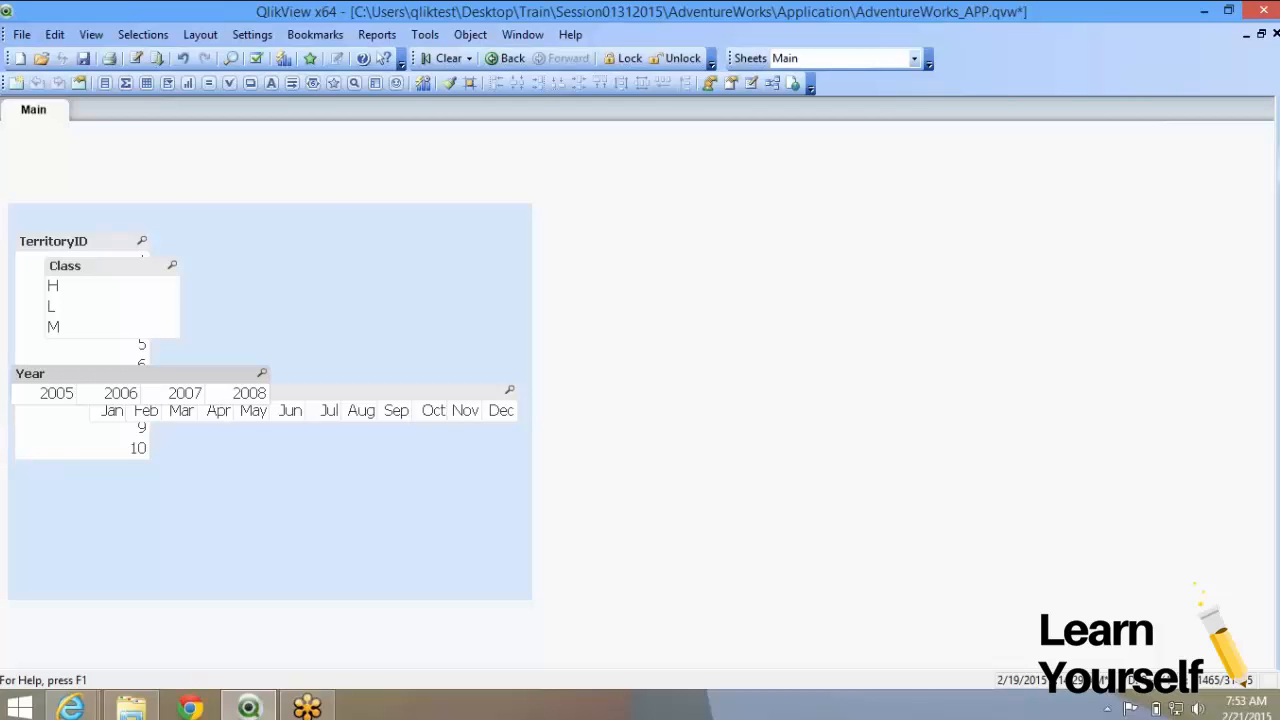
{"action": "right_click", "coordinate": [154, 374]}
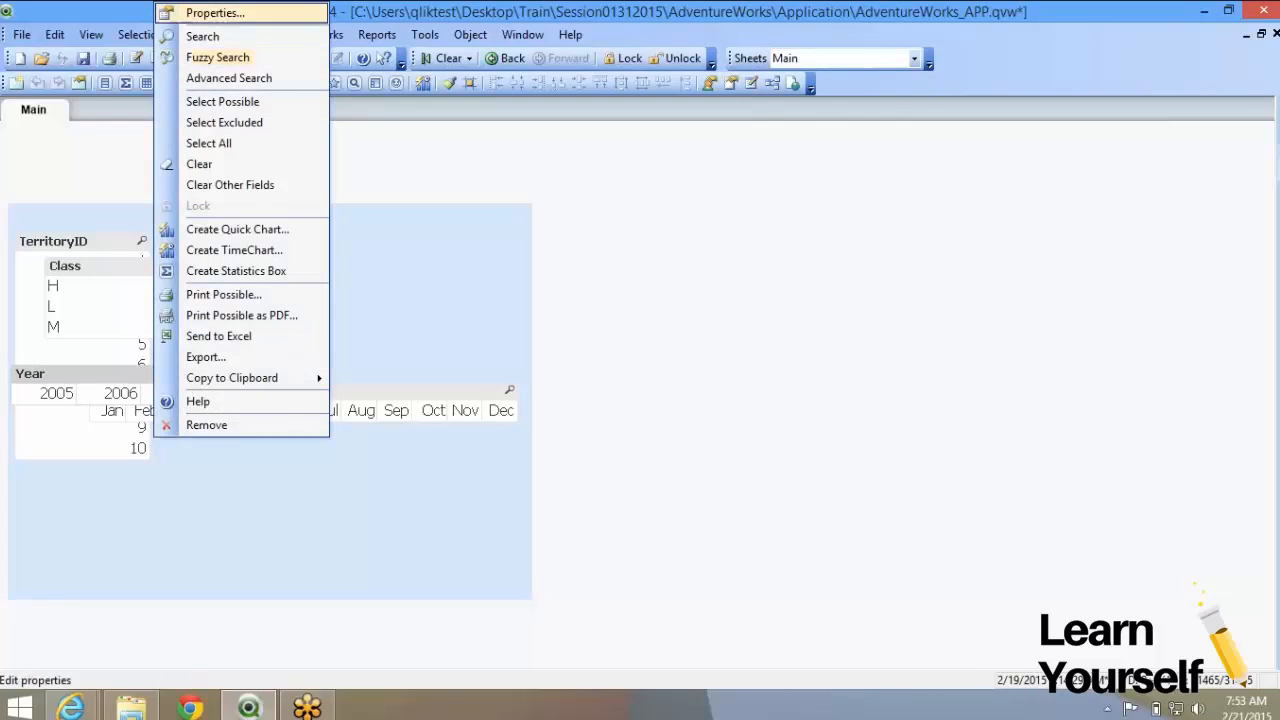
{"action": "left_click", "coordinate": [215, 13]}
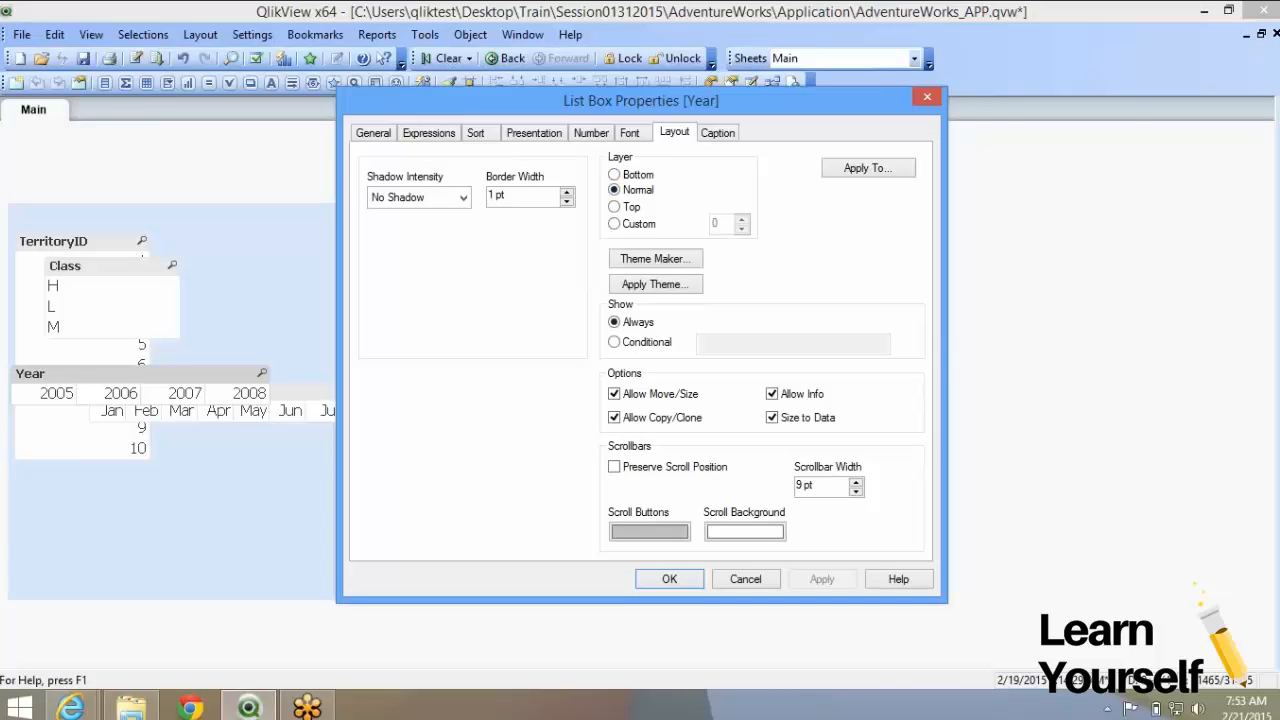
{"action": "key", "text": "Return"}
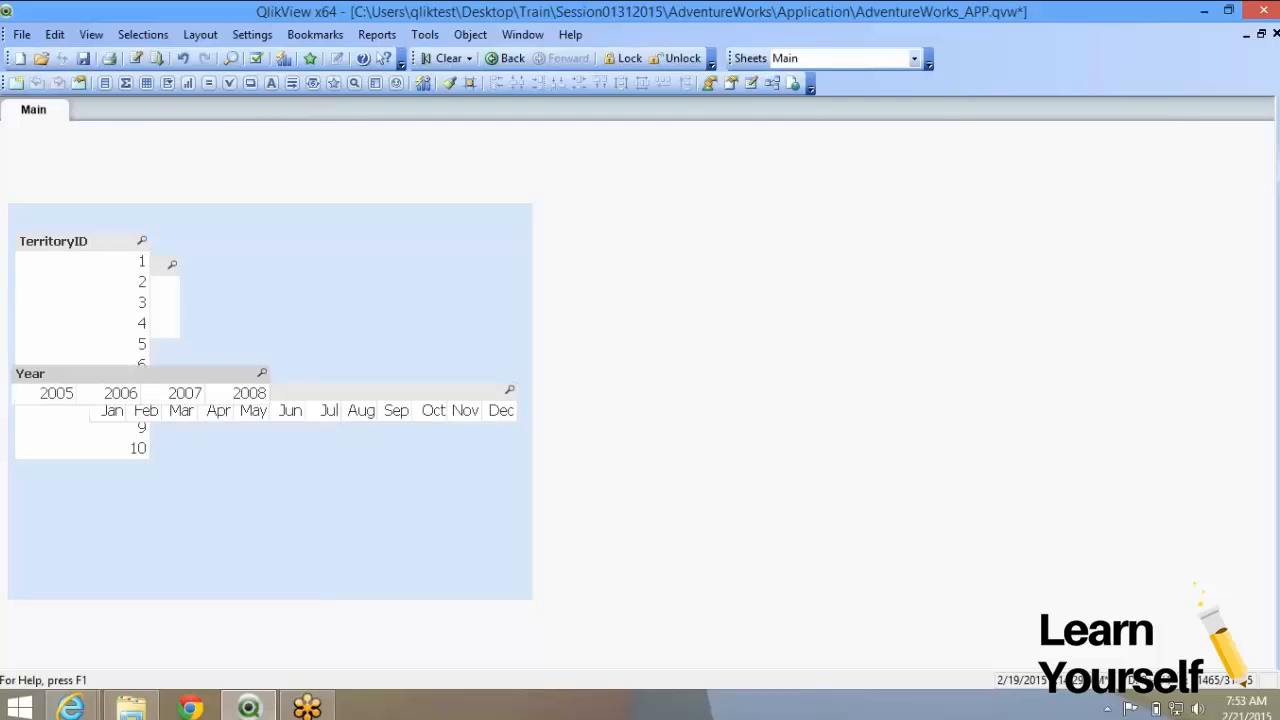
{"action": "right_click", "coordinate": [178, 374]}
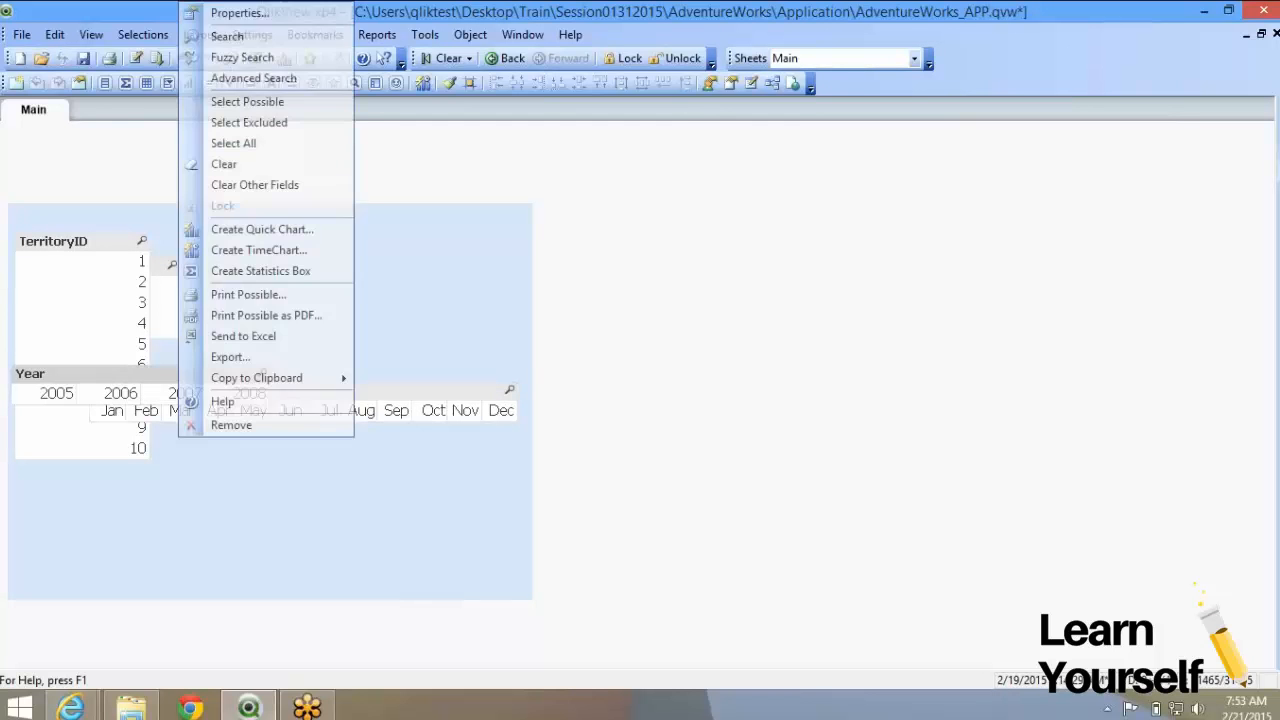
{"action": "left_click", "coordinate": [250, 37]}
{"action": "key", "text": "Escape"}
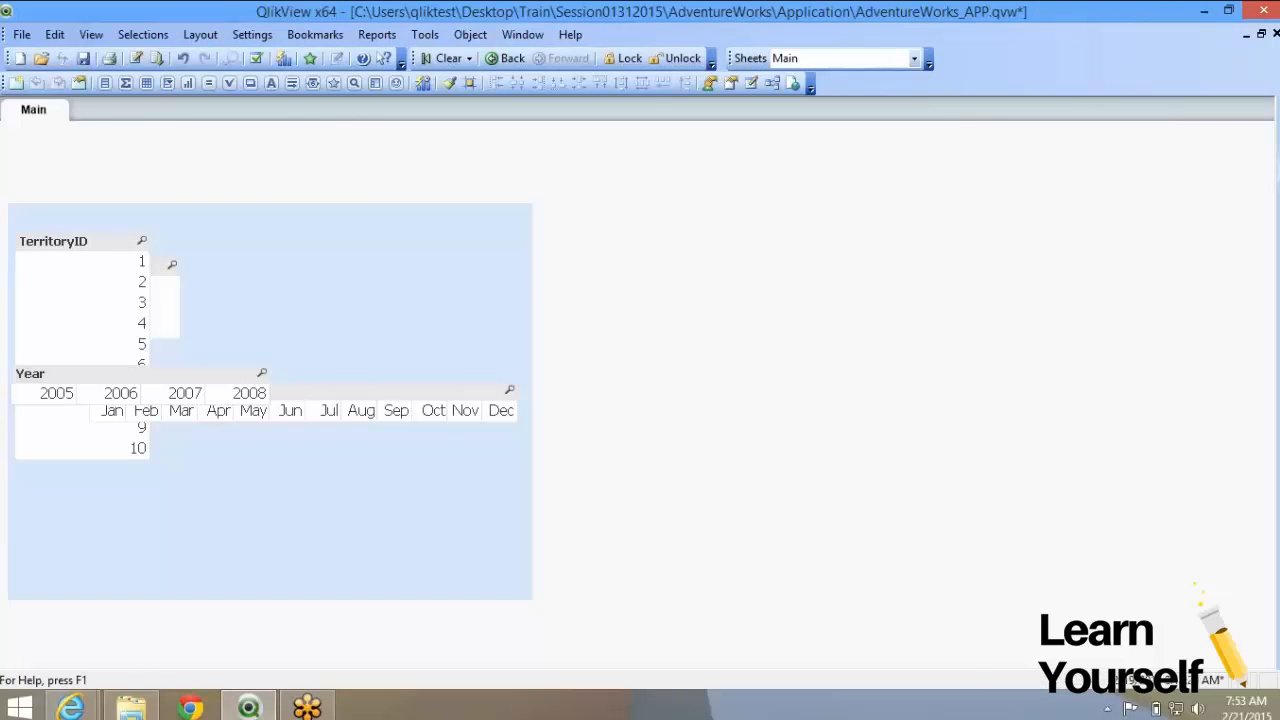
Set the layer of the Year list box to Top in its layout properties
{"action": "left_click", "coordinate": [150, 374]}
{"action": "right_click", "coordinate": [203, 374]}
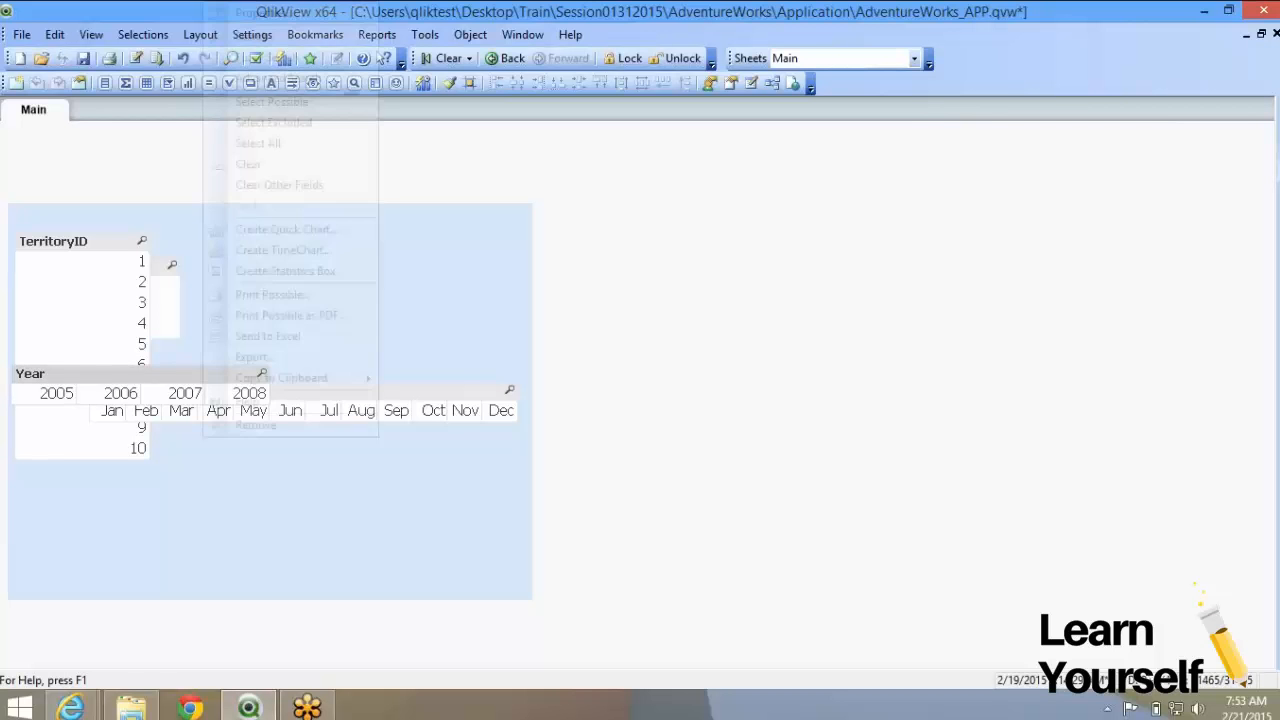
{"action": "left_click", "coordinate": [264, 13]}
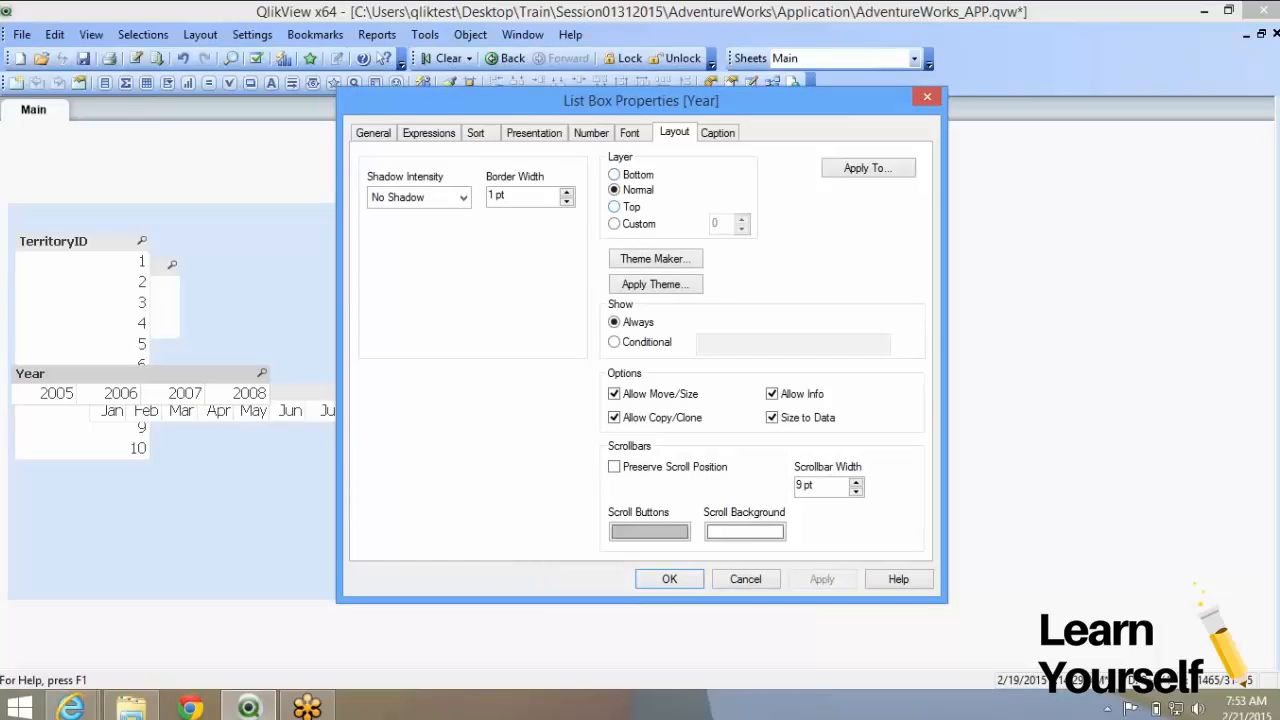
{"action": "left_click", "coordinate": [615, 207]}
{"action": "left_click", "coordinate": [669, 579]}
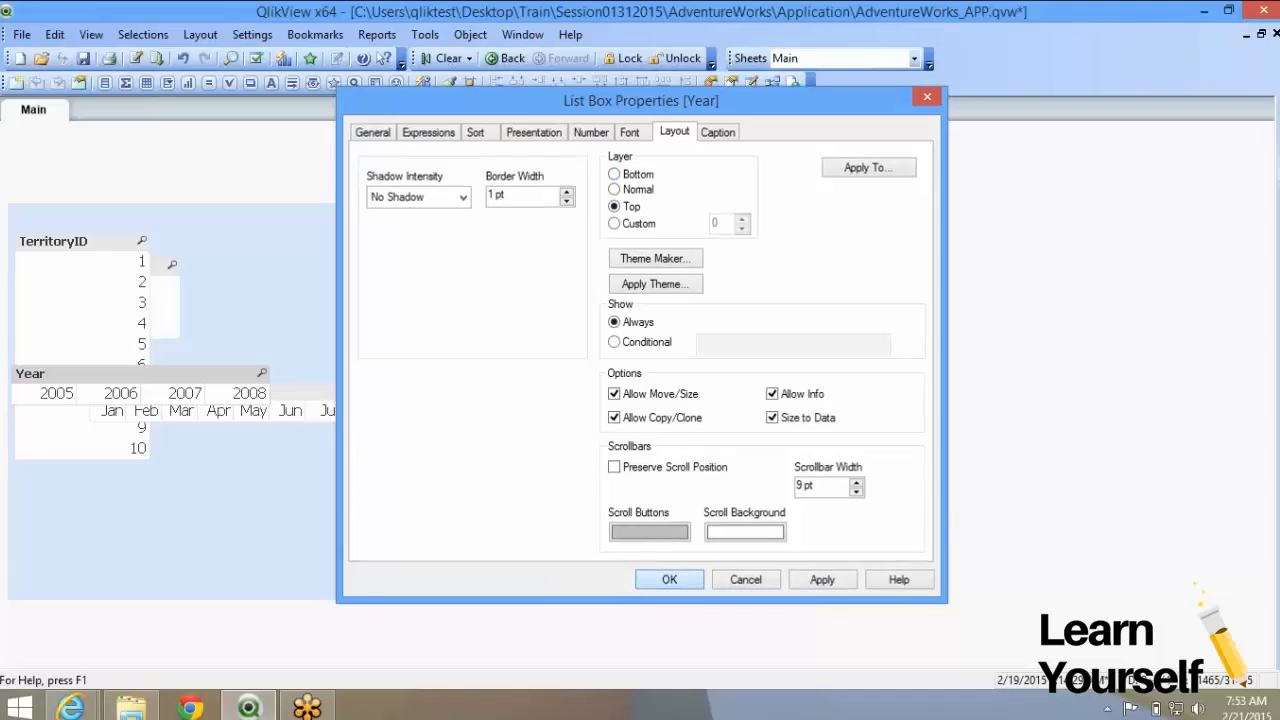
Bring the TerritoryID, Class and Month list boxes forward in turn to check how they stack against the Year list box
{"action": "left_click", "coordinate": [325, 411]}
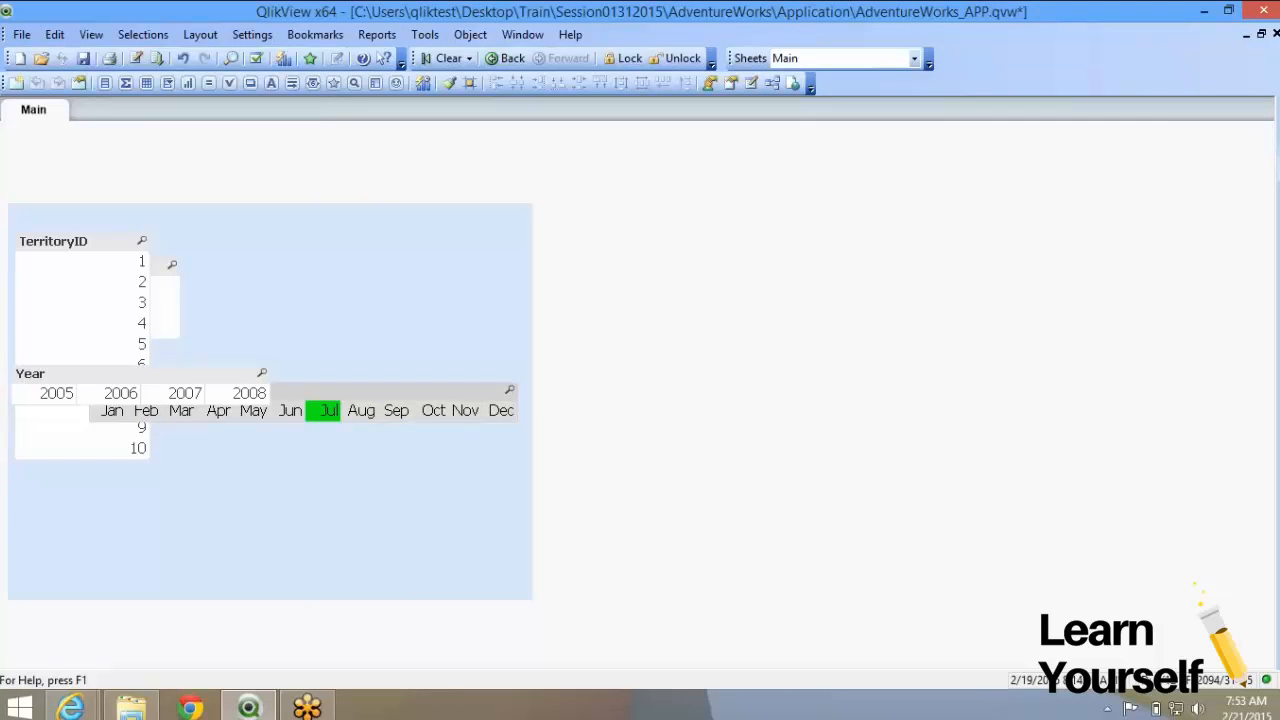
{"action": "left_click", "coordinate": [325, 411]}
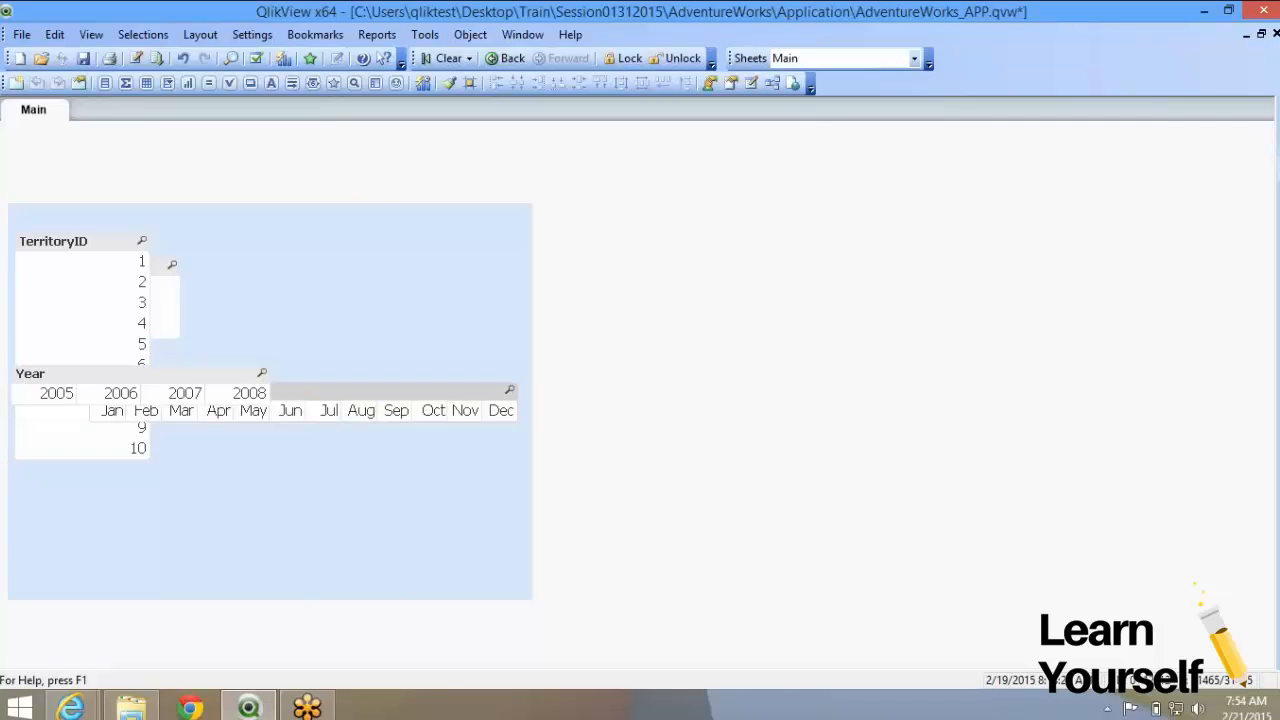
{"action": "left_click", "coordinate": [76, 241]}
{"action": "left_click", "coordinate": [161, 266]}
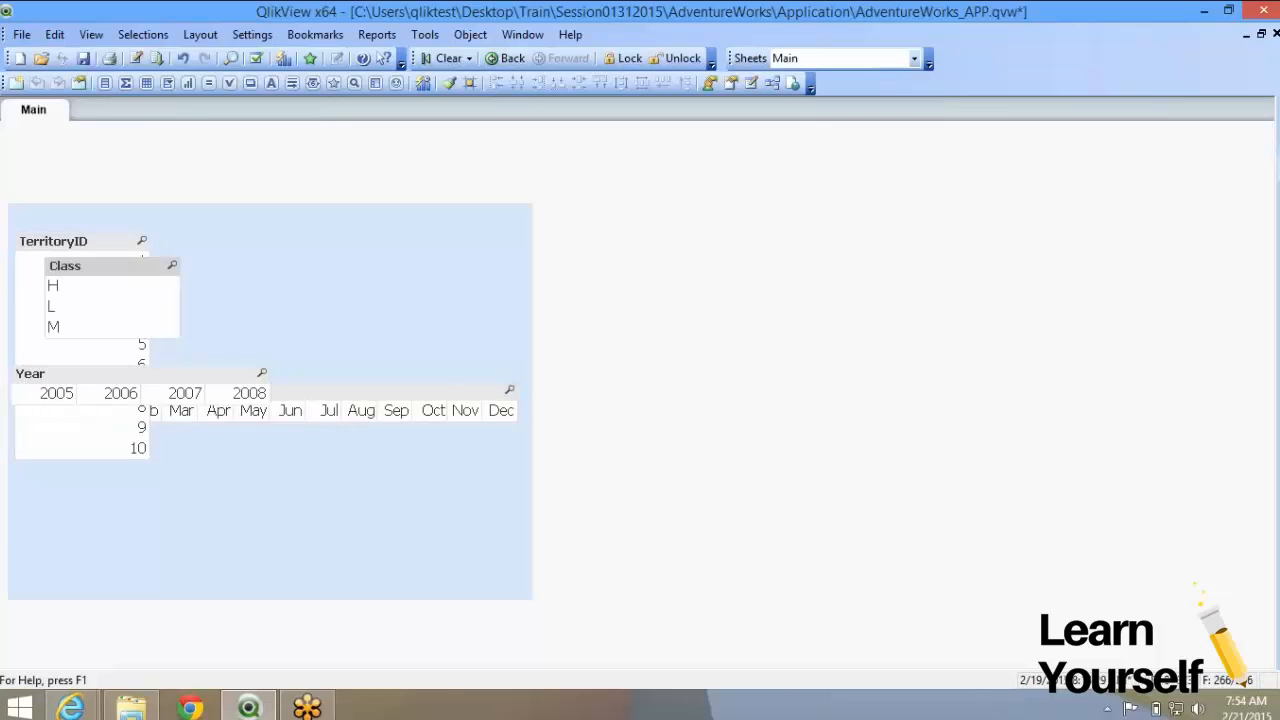
{"action": "left_click", "coordinate": [385, 391]}
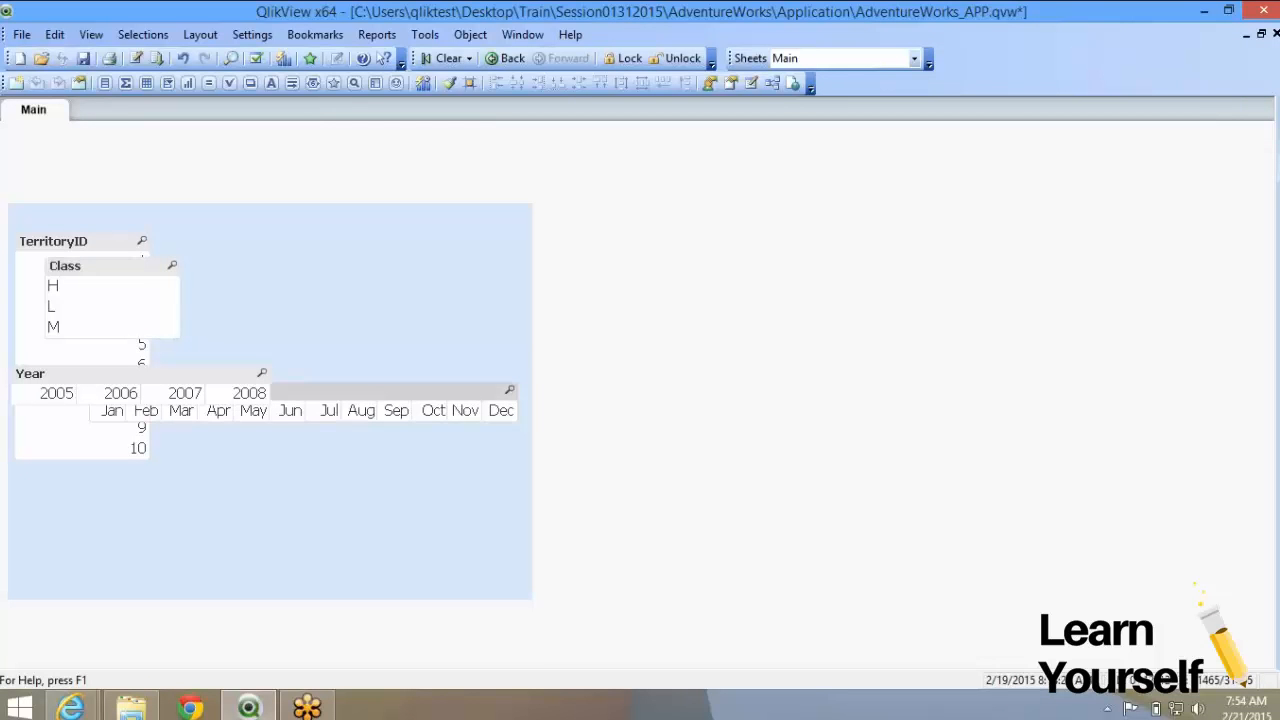
{"action": "left_click", "coordinate": [80, 241]}
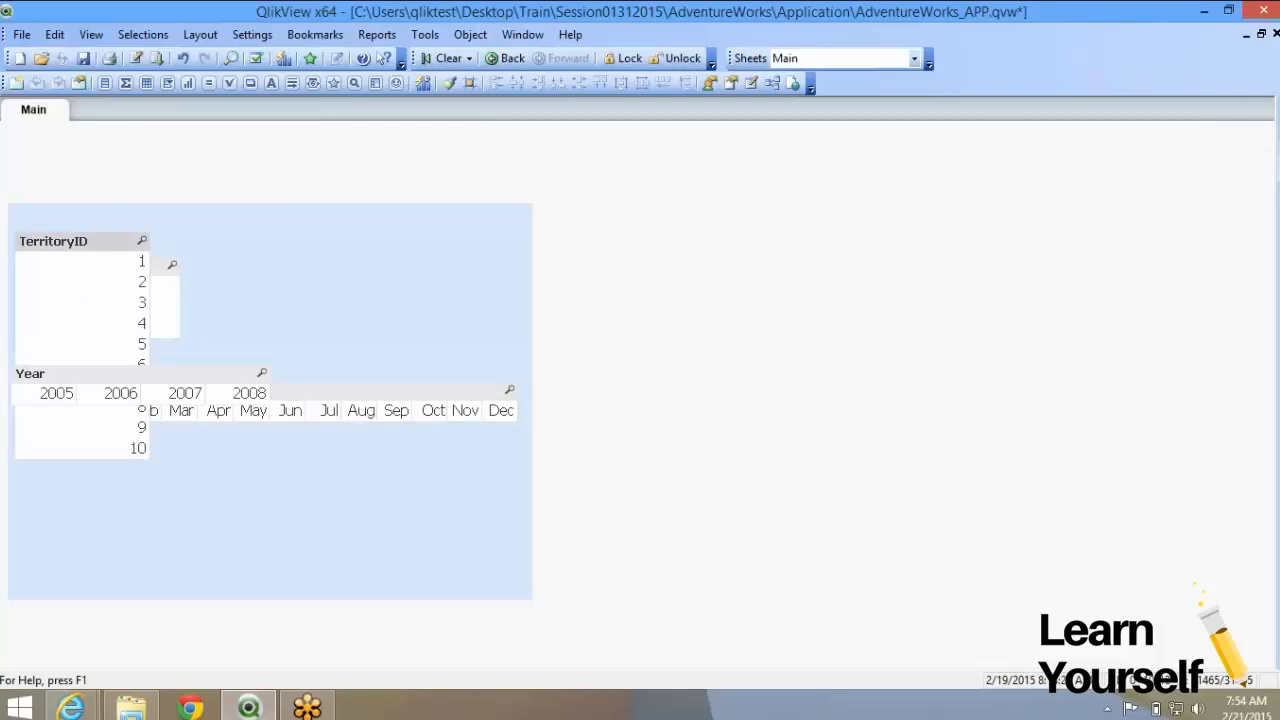
{"action": "left_click", "coordinate": [161, 266]}
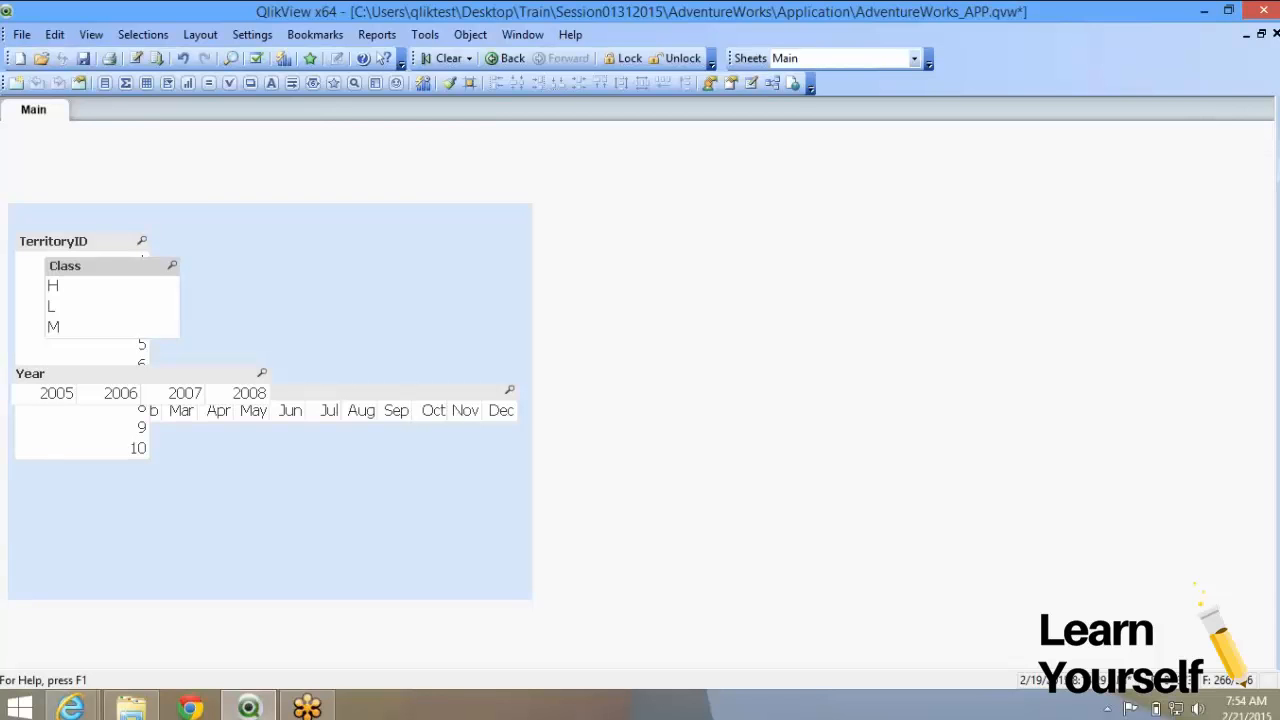
{"action": "left_click", "coordinate": [388, 391]}
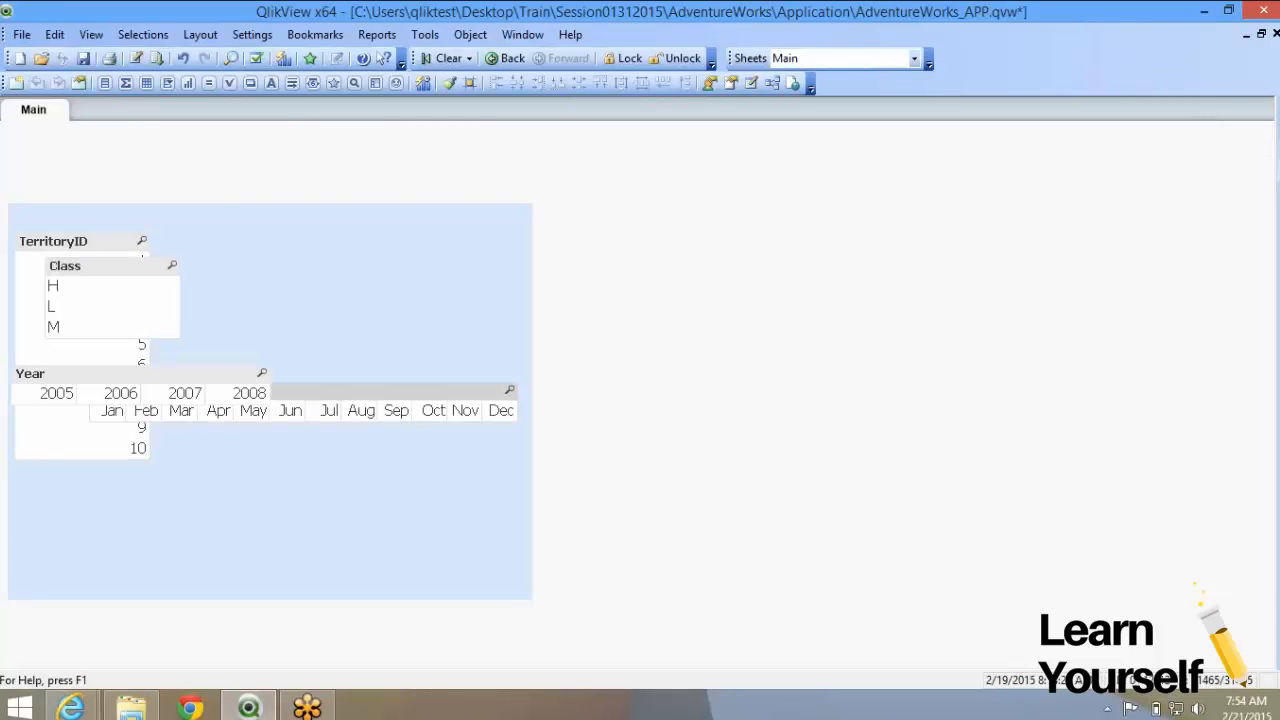
{"action": "left_click", "coordinate": [80, 241]}
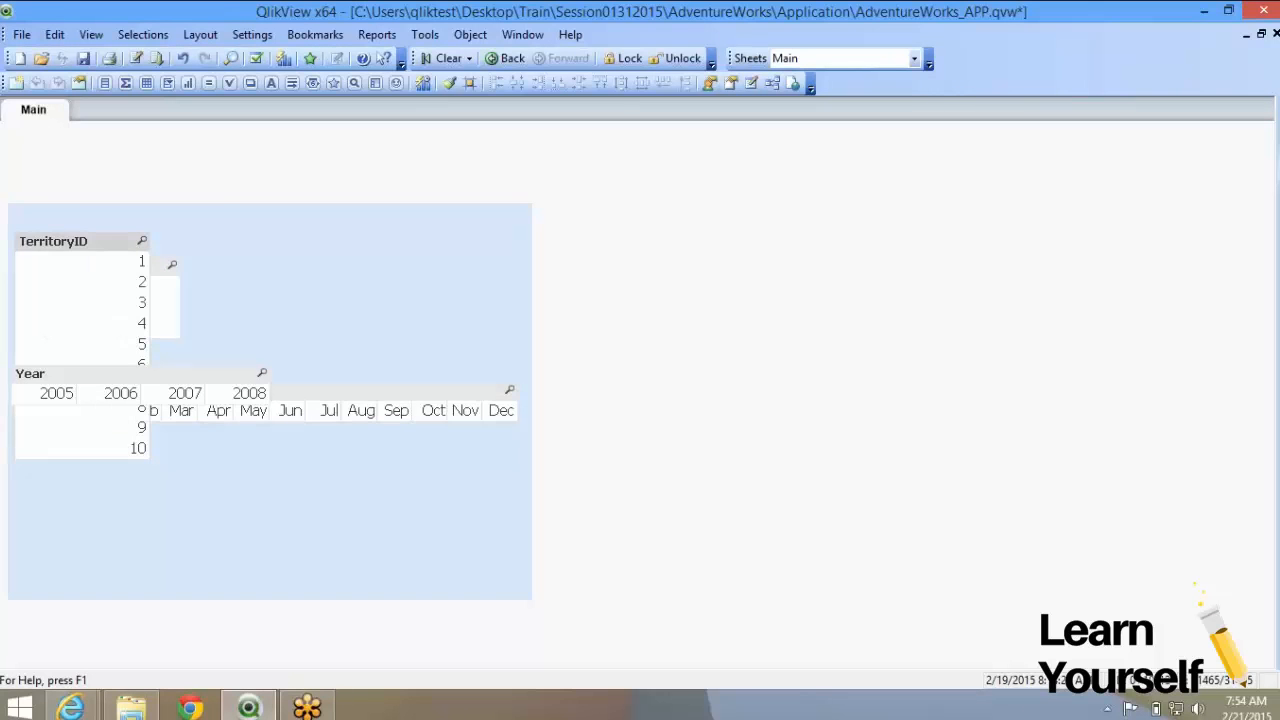
Check the layer setting in the TerritoryID list box's layout properties
{"action": "left_click", "coordinate": [82, 262]}
{"action": "left_click", "coordinate": [82, 262]}
{"action": "right_click", "coordinate": [105, 242]}
{"action": "left_click", "coordinate": [166, 256]}
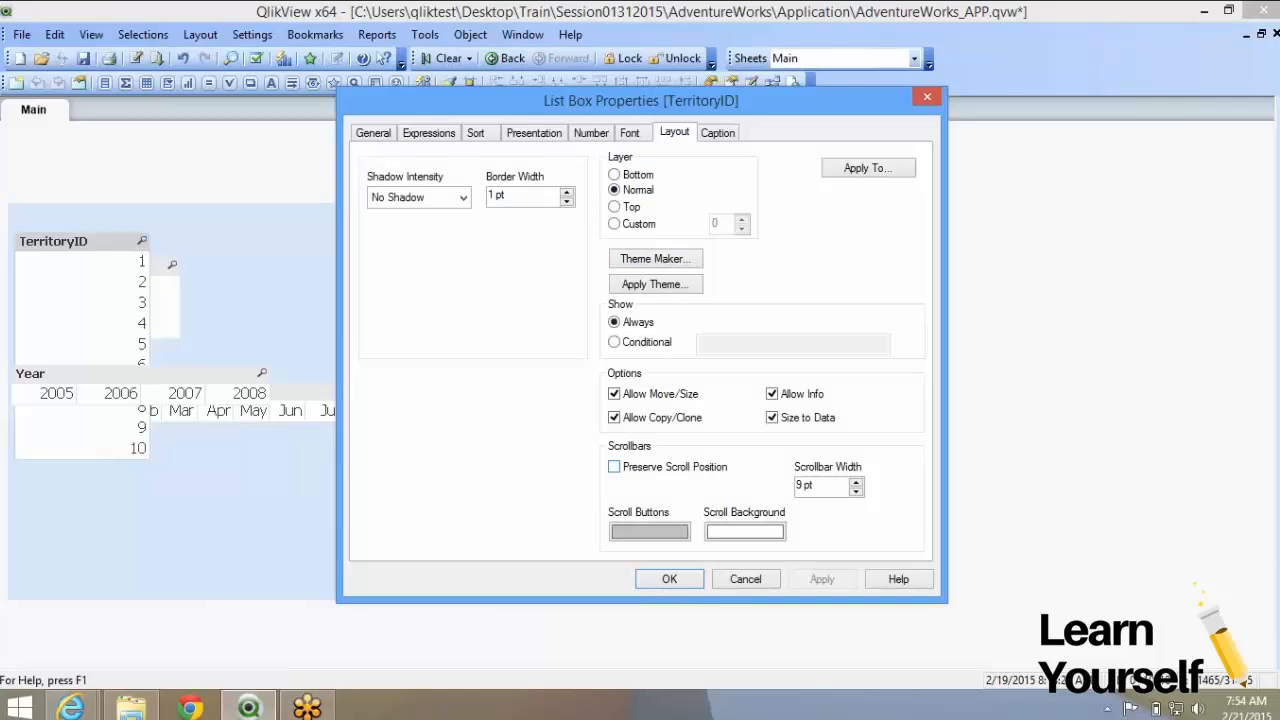
{"action": "key", "text": "Return"}
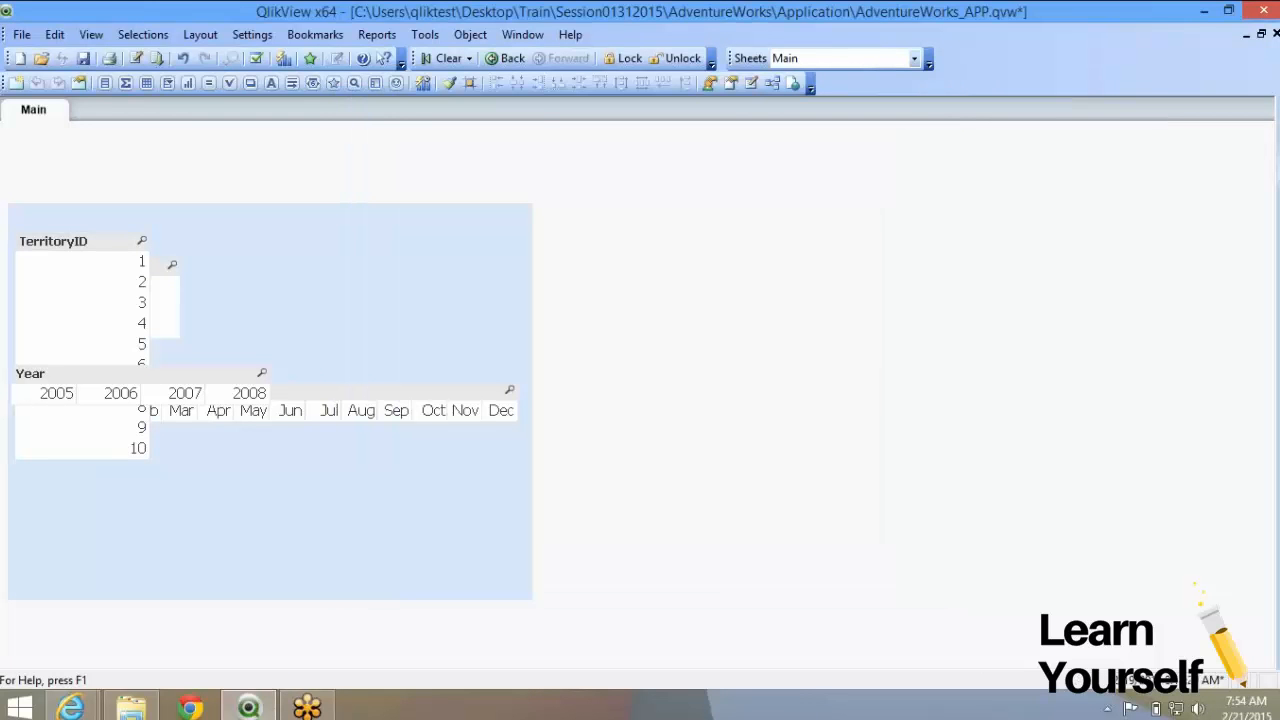
Check the layer setting in the layout properties of the blue background text object
{"action": "right_click", "coordinate": [330, 288]}
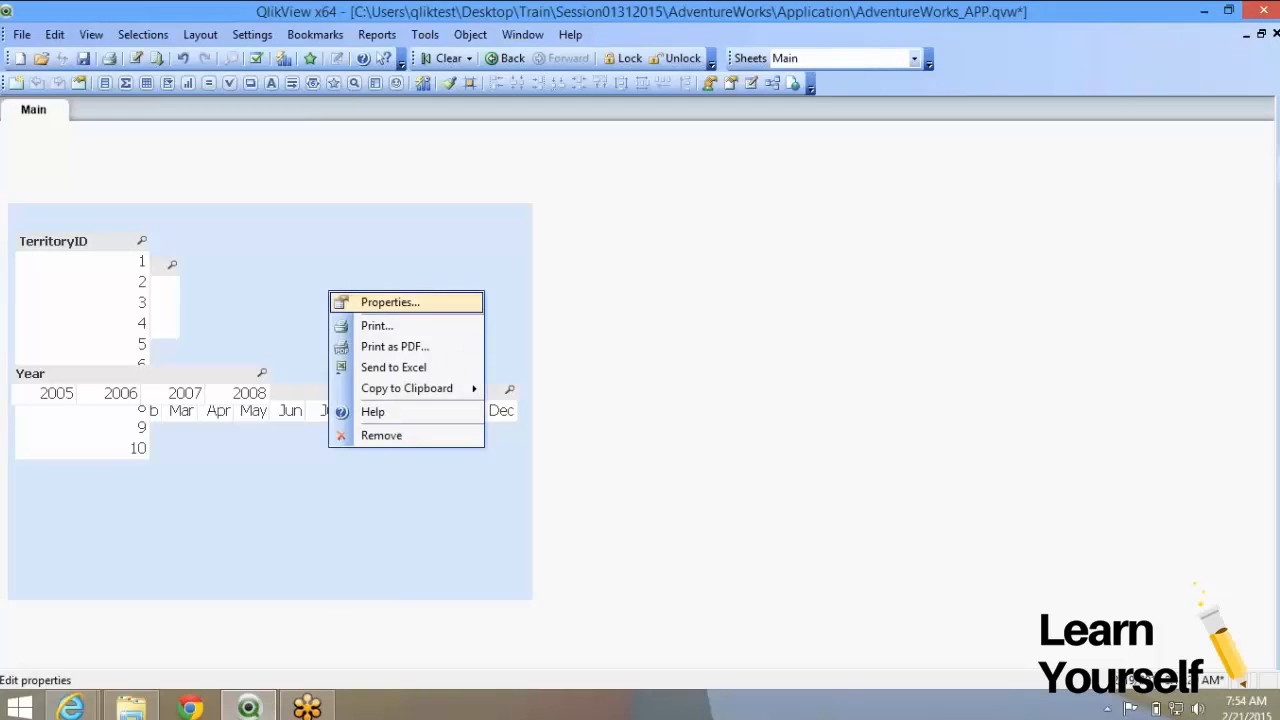
{"action": "left_click", "coordinate": [360, 300]}
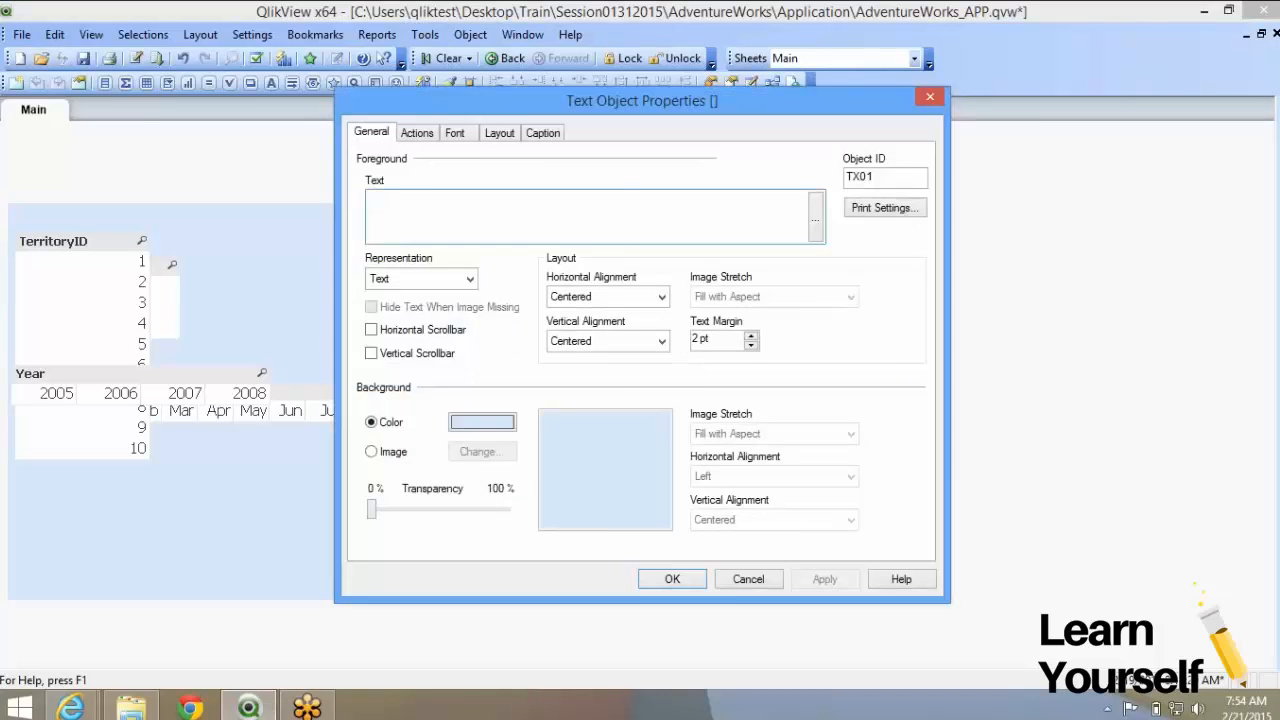
{"action": "left_click", "coordinate": [500, 133]}
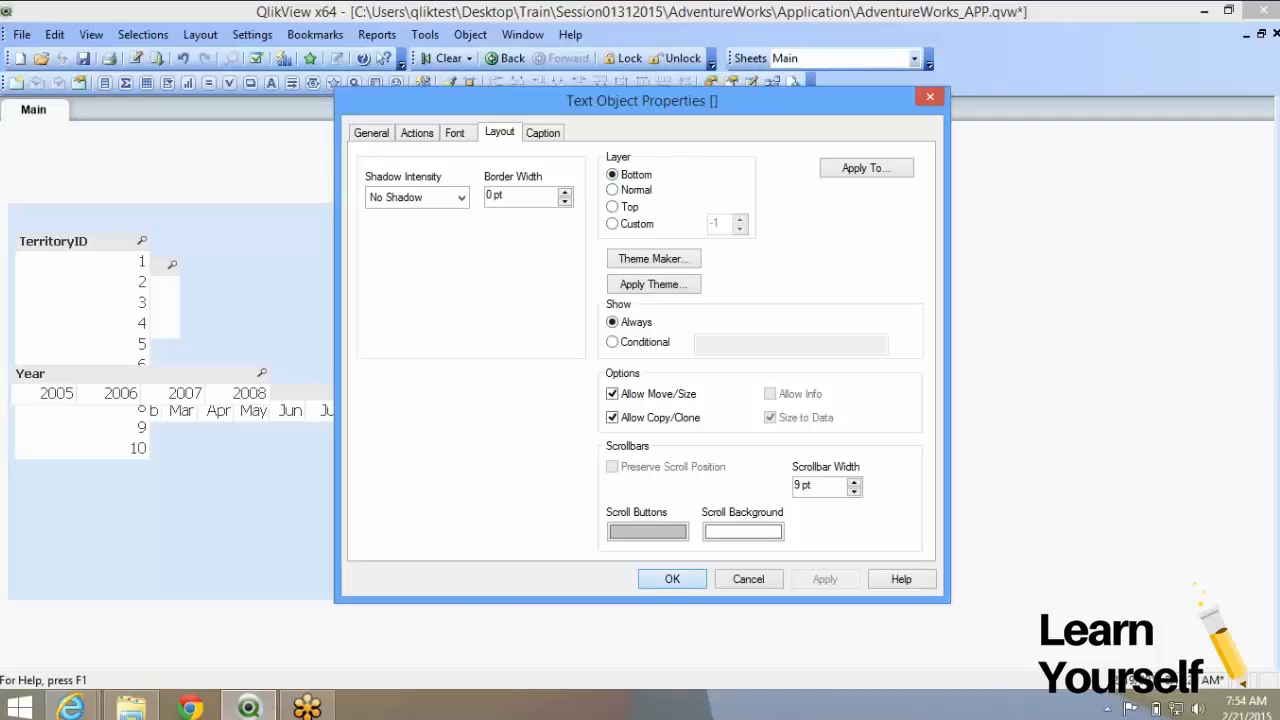
{"action": "key", "text": "Return"}
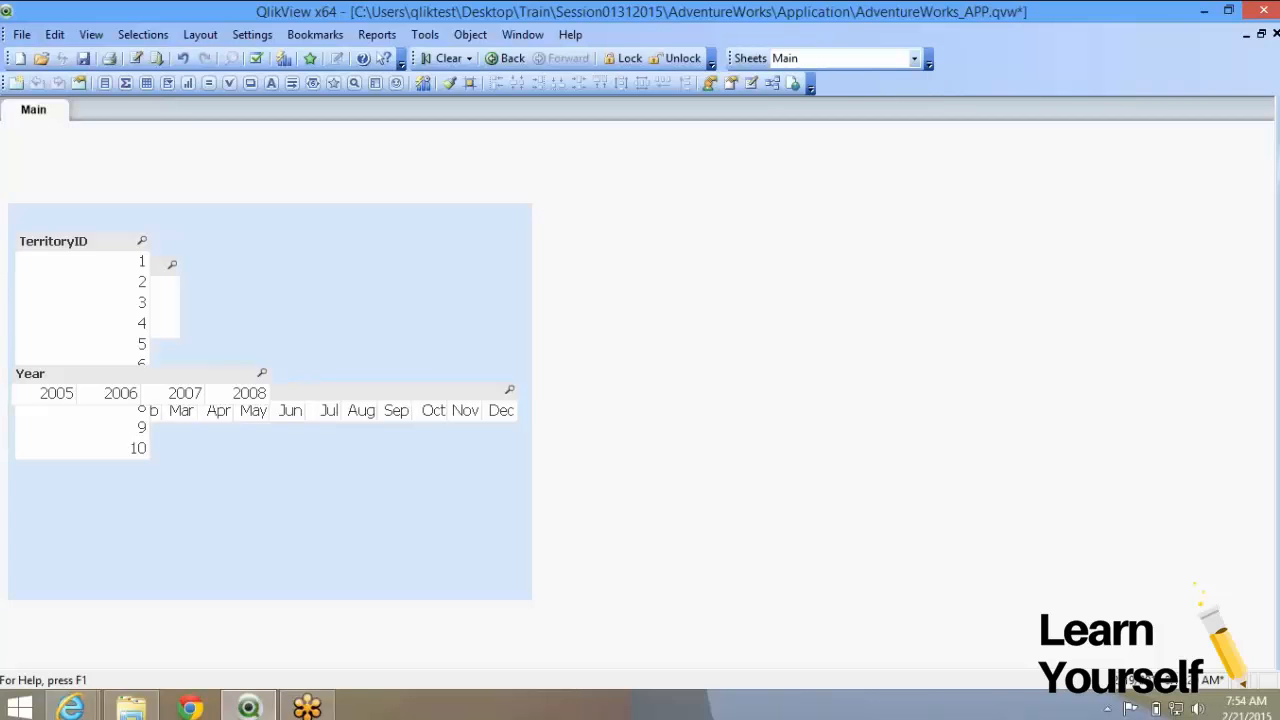
{"action": "right_click", "coordinate": [271, 259]}
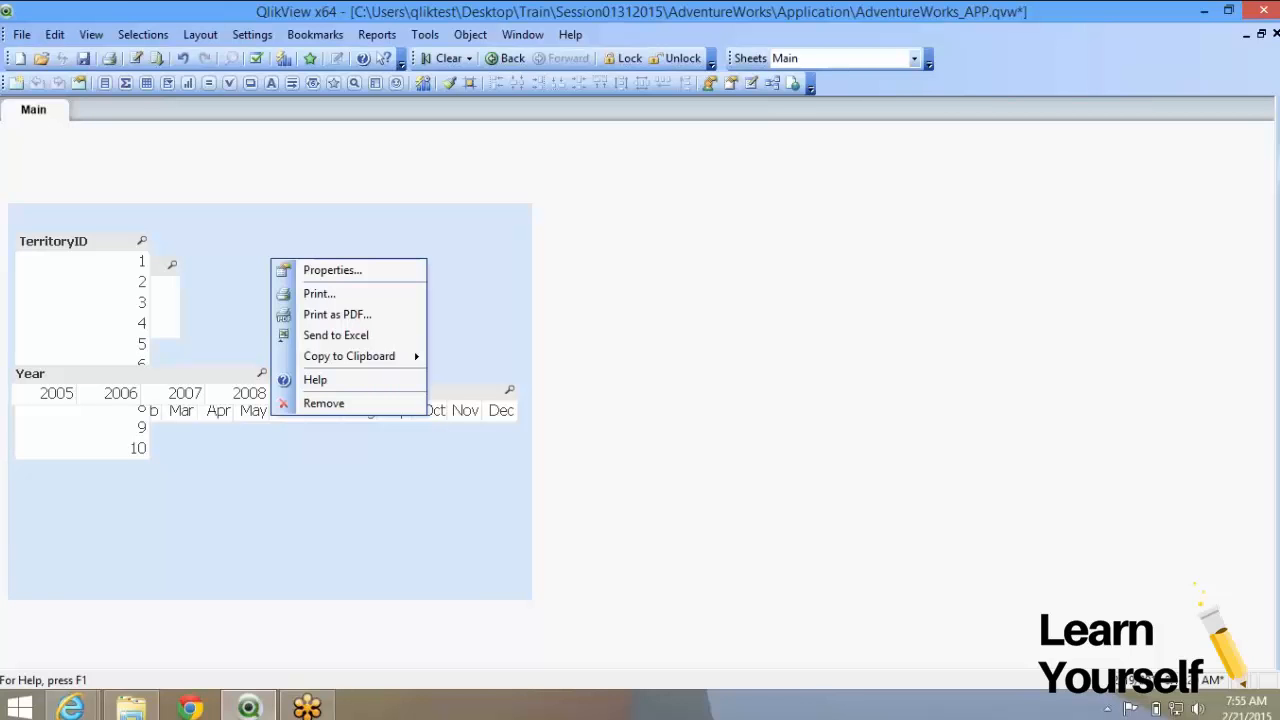
{"action": "left_click", "coordinate": [136, 374]}
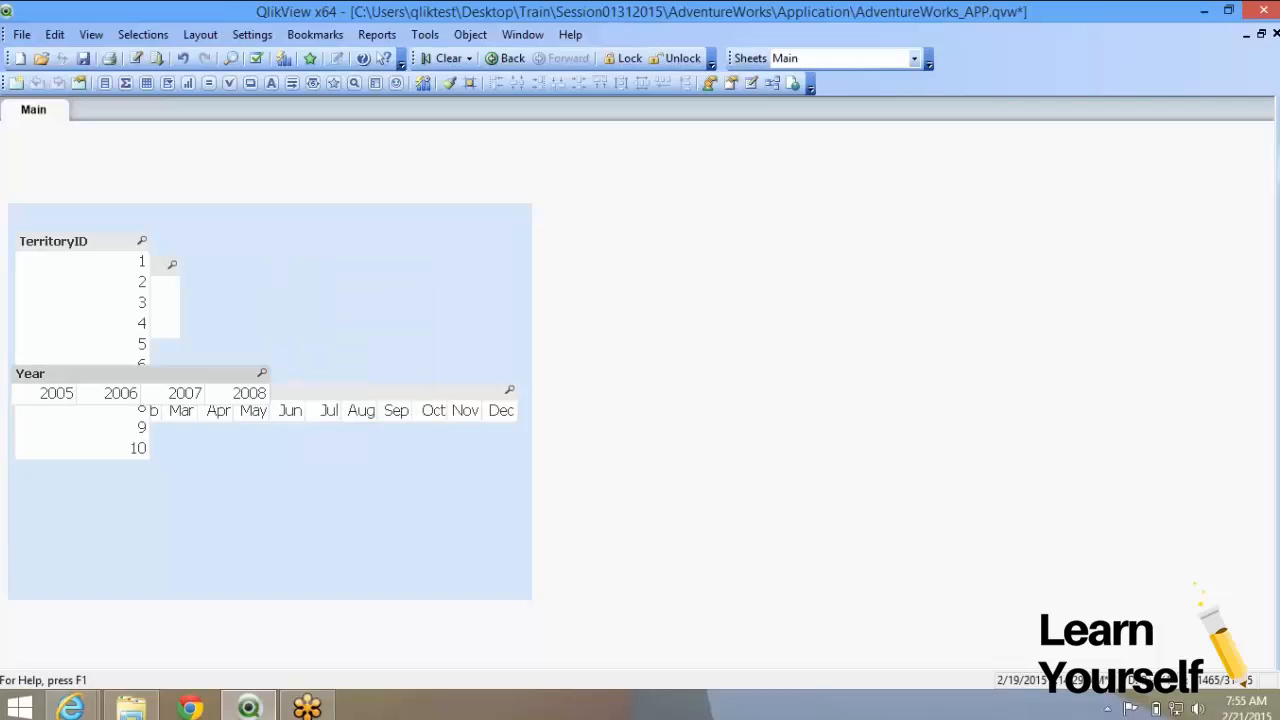
{"action": "left_click", "coordinate": [340, 490]}
Set the background text object's layer to Custom with the value 0
{"action": "right_click", "coordinate": [344, 255]}
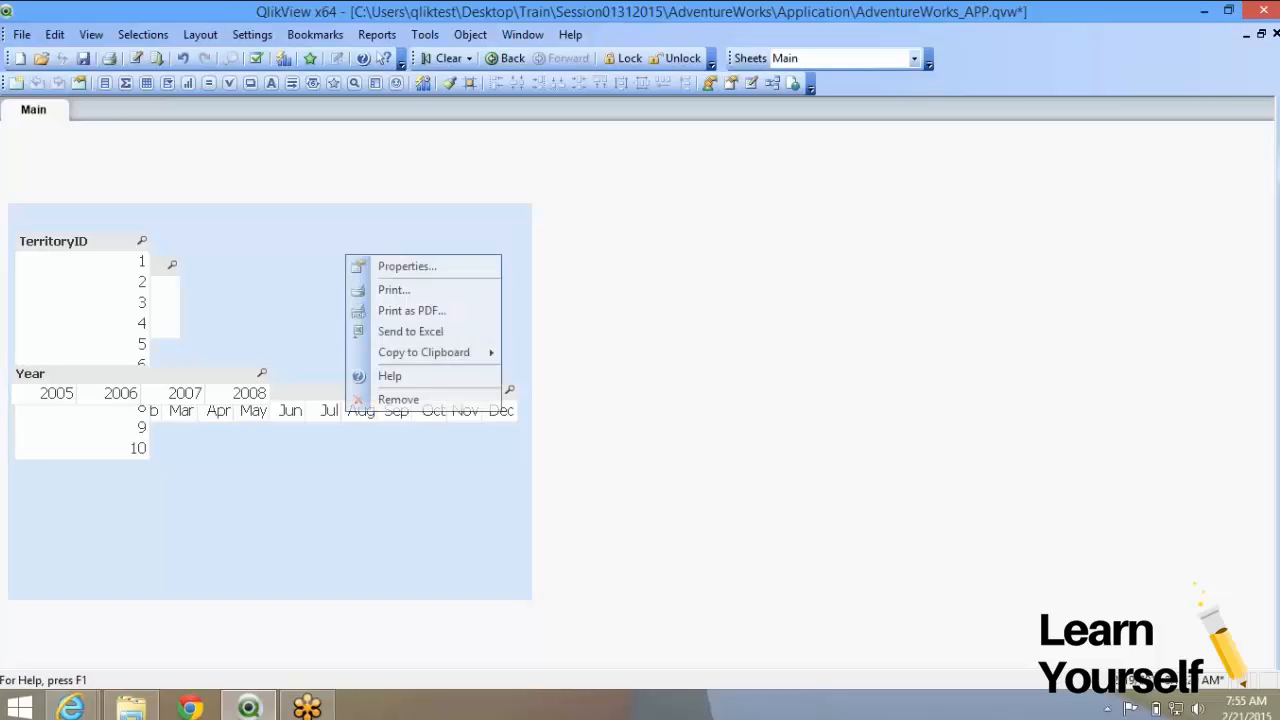
{"action": "left_click", "coordinate": [405, 267]}
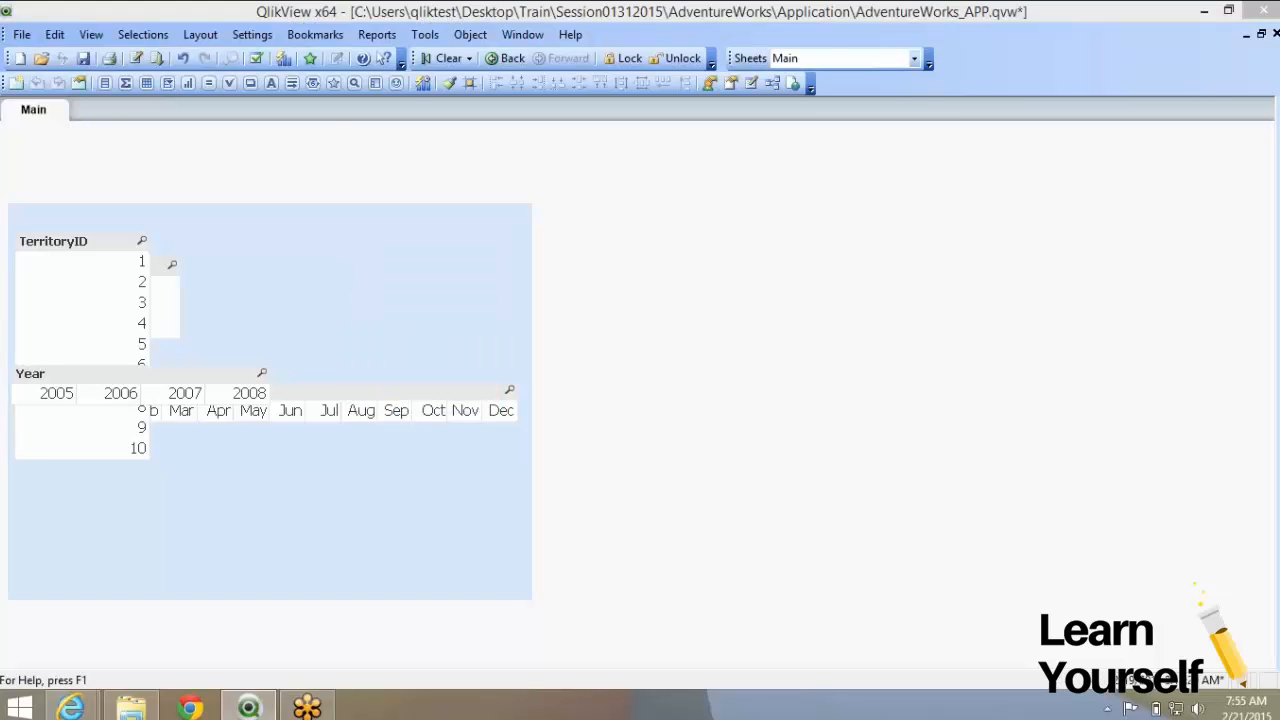
{"action": "left_click", "coordinate": [613, 224]}
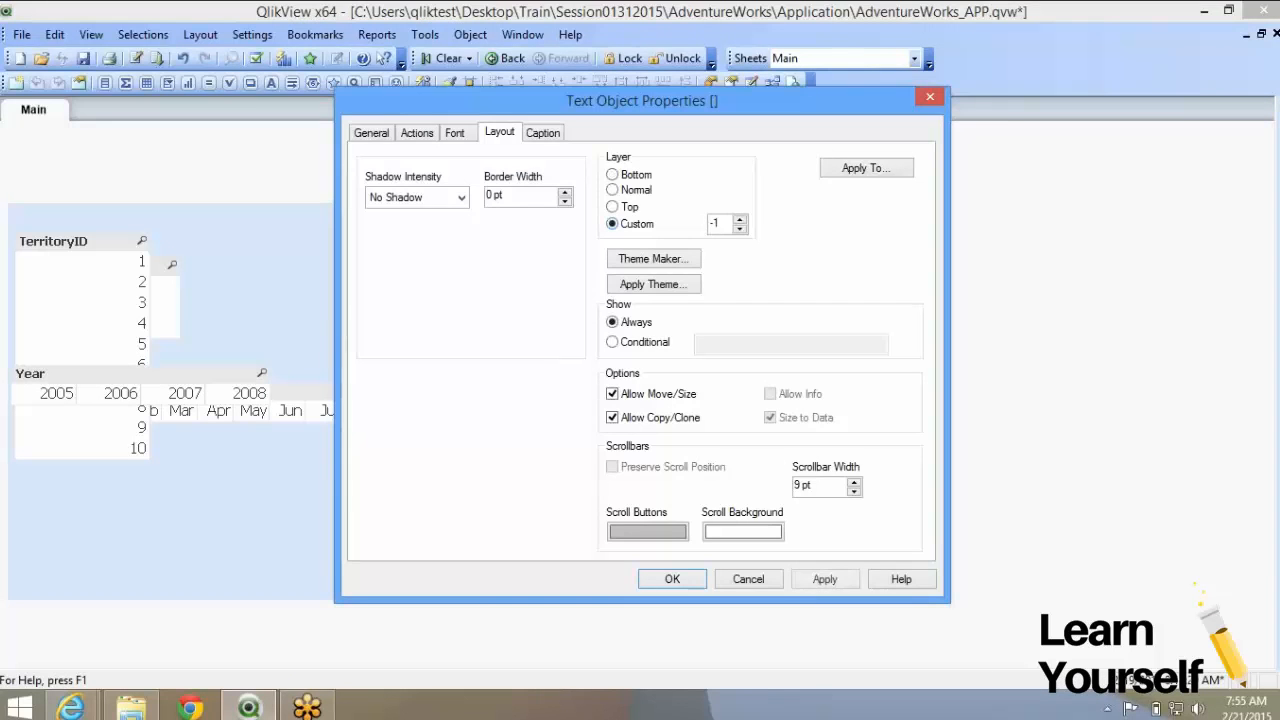
{"action": "left_click_drag", "start_coordinate": [715, 224], "coordinate": [708, 224]}
{"action": "double_click", "coordinate": [713, 224]}
{"action": "type", "text": "-9"}
{"action": "double_click", "coordinate": [716, 223]}
{"action": "type", "text": "0"}
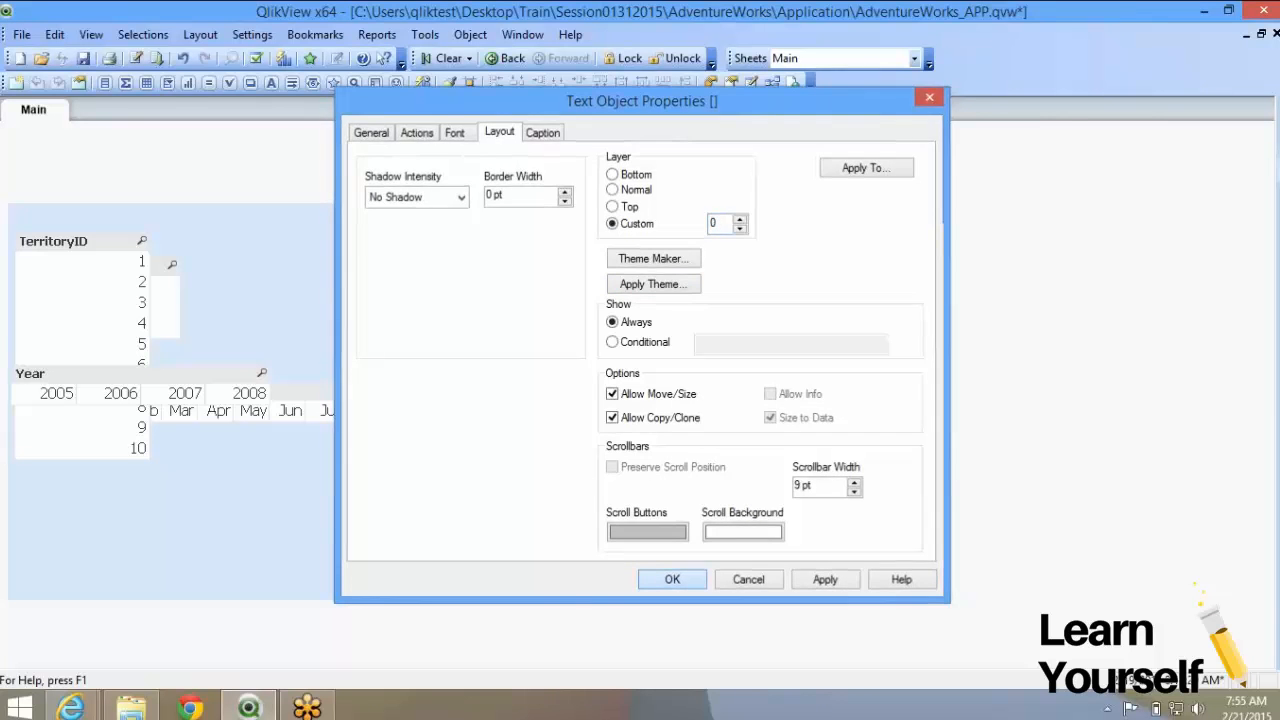
{"action": "key", "text": "Return"}
Set the Year list box's layer to Custom with the value 10
{"action": "right_click", "coordinate": [201, 374]}
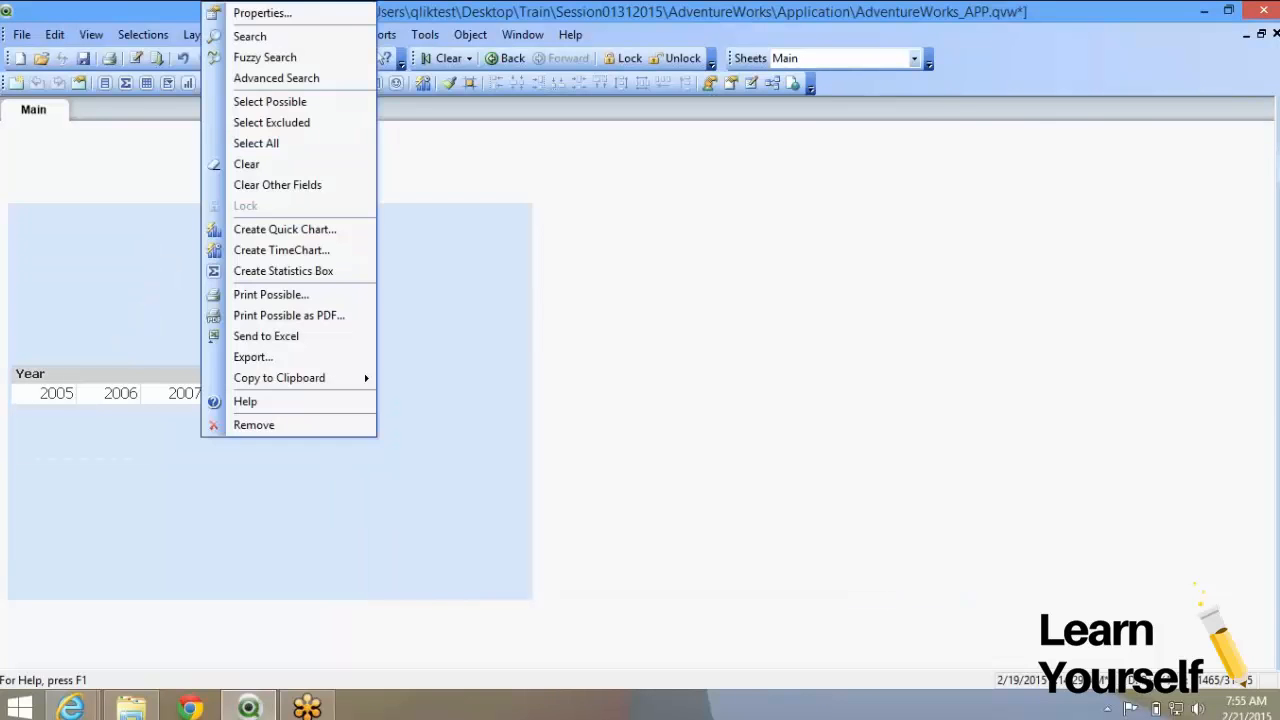
{"action": "left_click", "coordinate": [262, 14]}
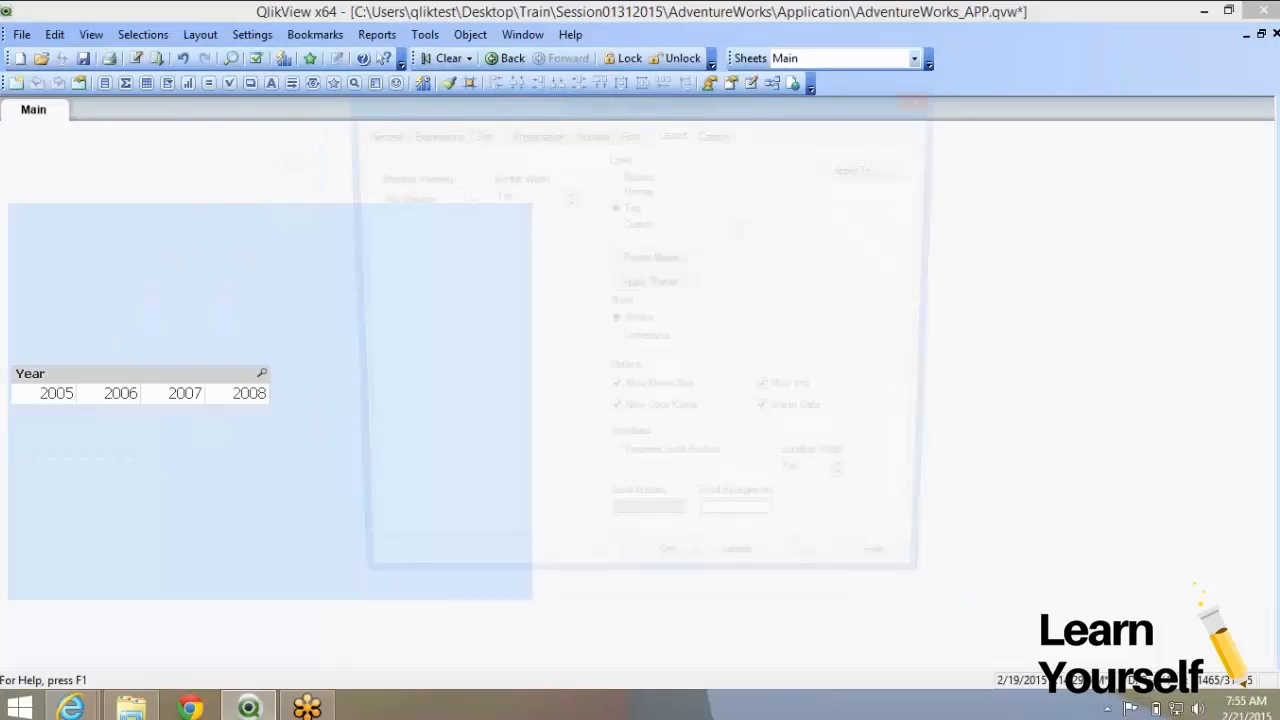
{"action": "left_click", "coordinate": [615, 224]}
{"action": "double_click", "coordinate": [716, 224]}
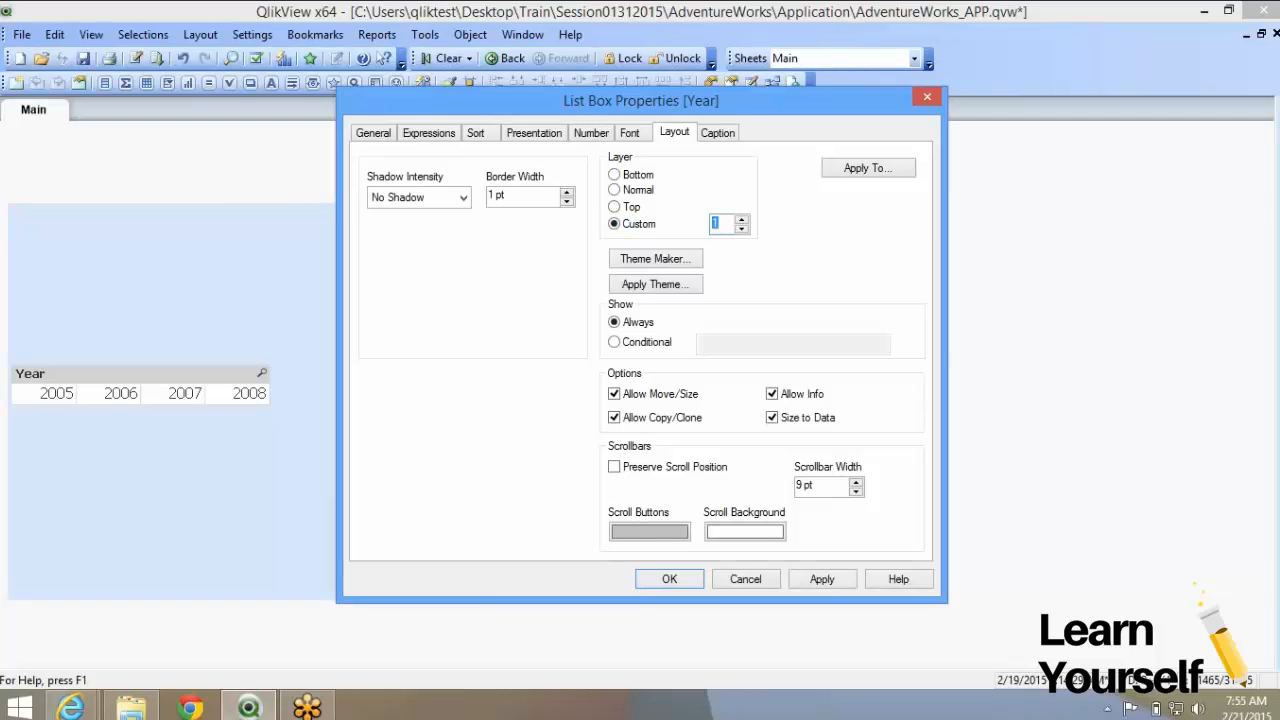
{"action": "type", "text": "10"}
{"action": "left_click", "coordinate": [669, 579]}
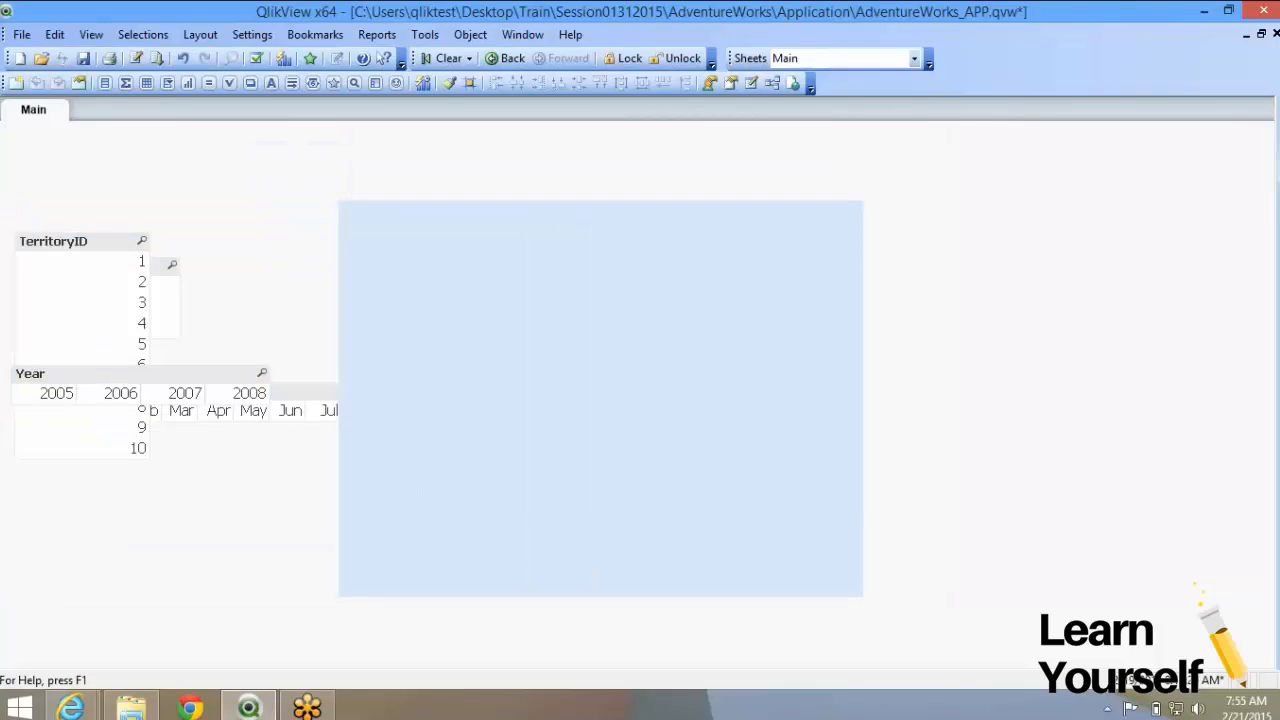
Set the TerritoryID list box's layer to Custom with the value 1
{"action": "left_click", "coordinate": [80, 241]}
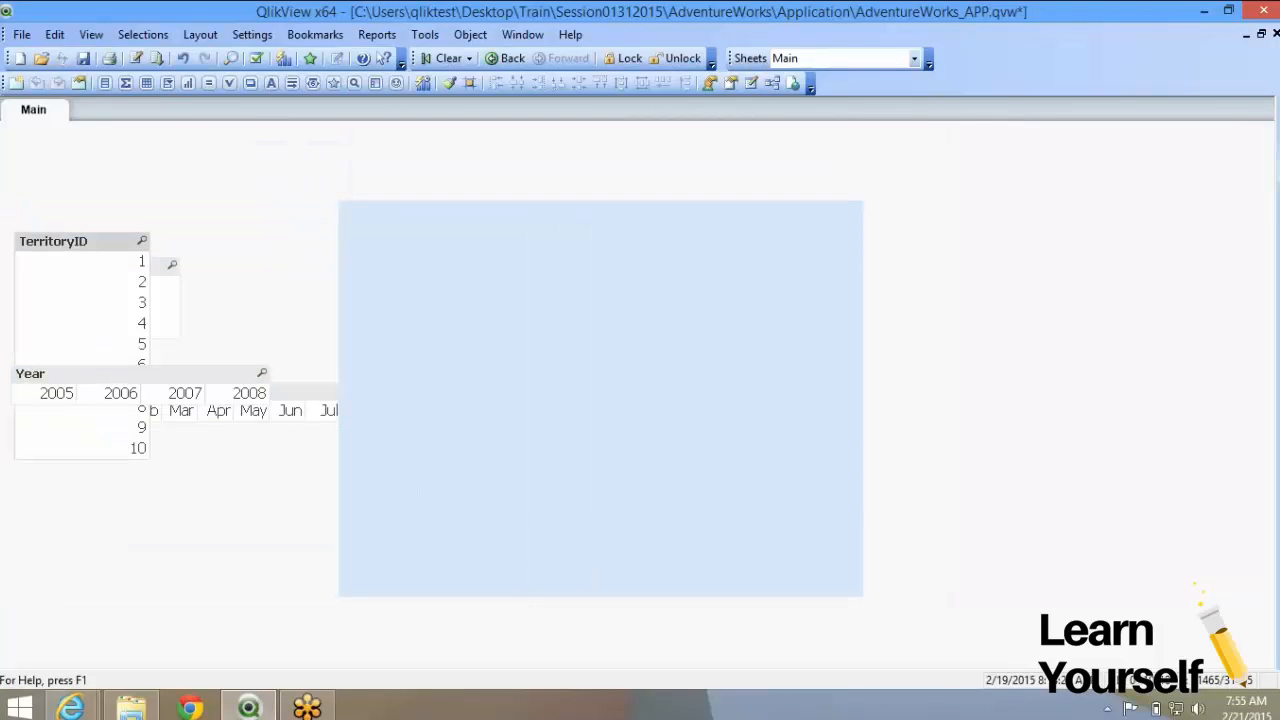
{"action": "right_click", "coordinate": [90, 246]}
{"action": "left_click", "coordinate": [125, 260]}
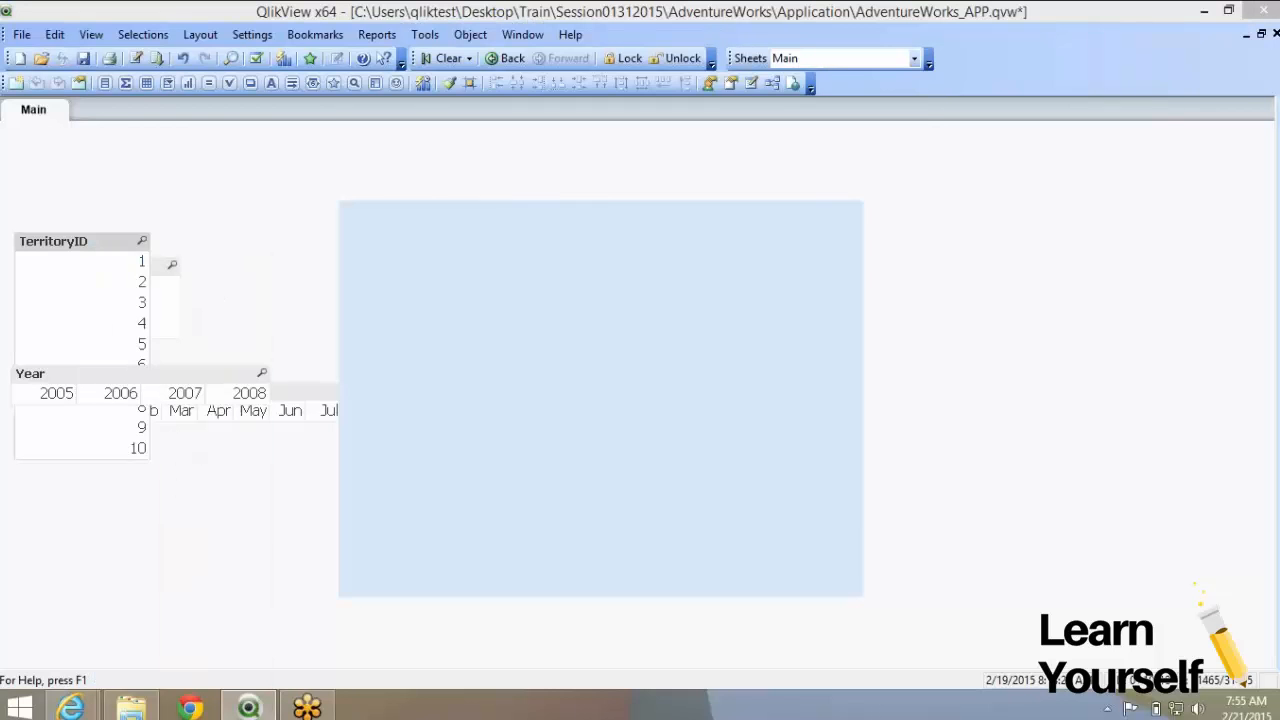
{"action": "left_click", "coordinate": [615, 224]}
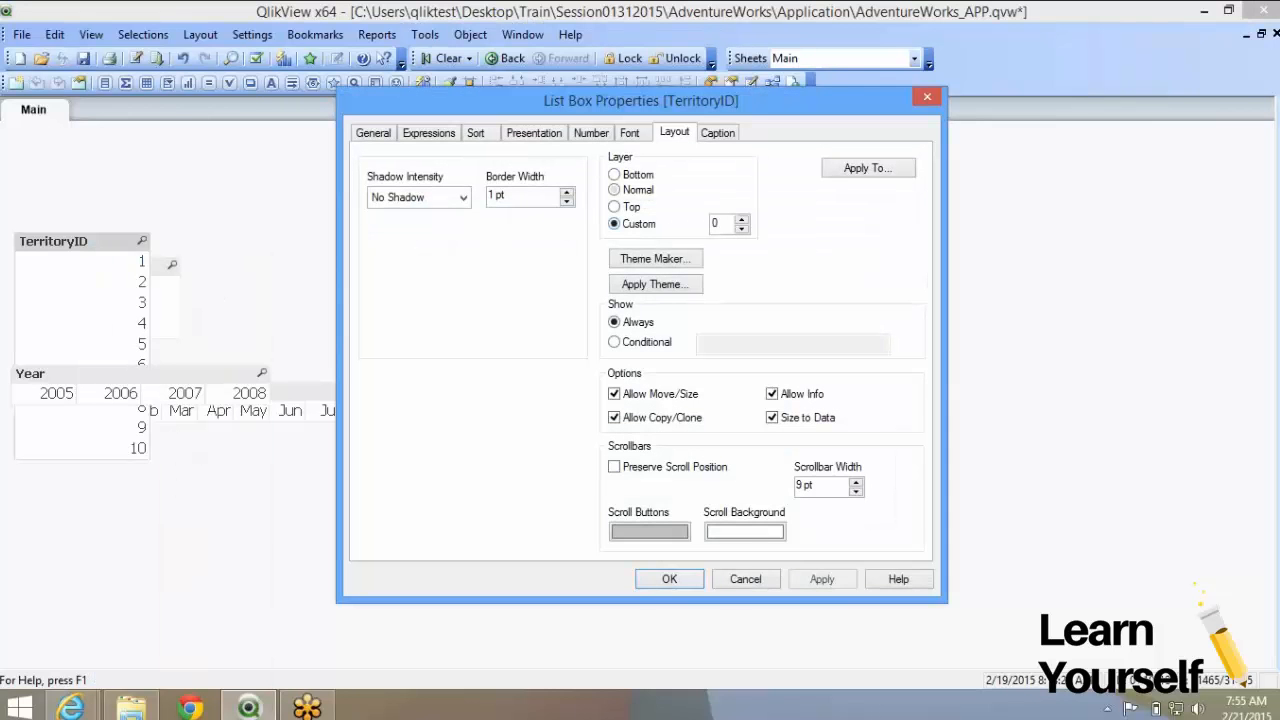
{"action": "double_click", "coordinate": [715, 224]}
{"action": "type", "text": "1"}
{"action": "left_click", "coordinate": [822, 579]}
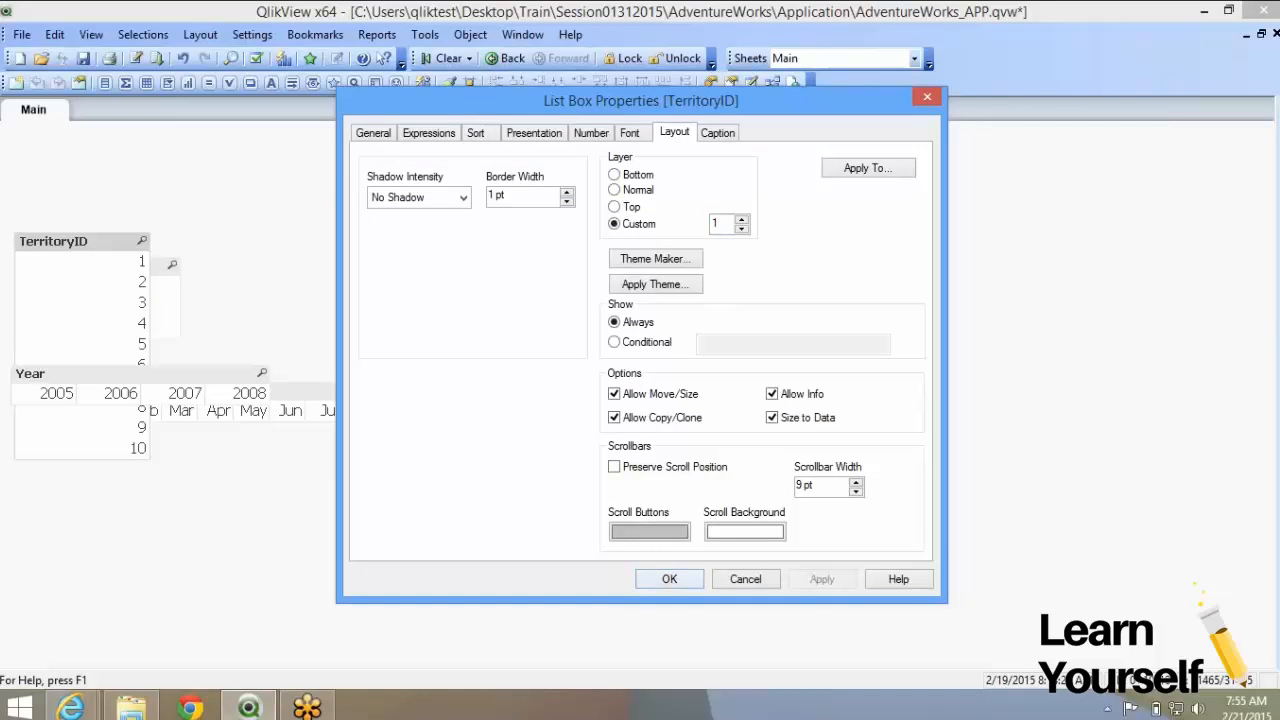
{"action": "left_click", "coordinate": [669, 579]}
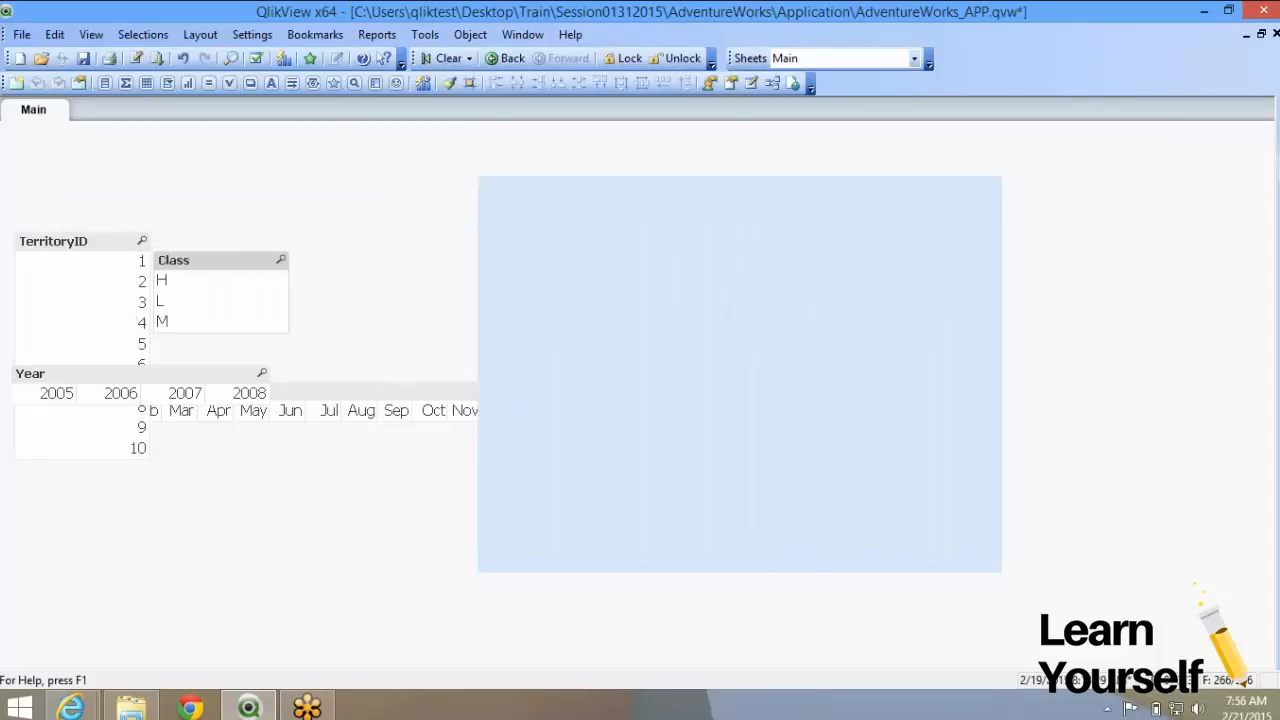
Set the Class list box's layer to Custom with the value 3
{"action": "right_click", "coordinate": [194, 250]}
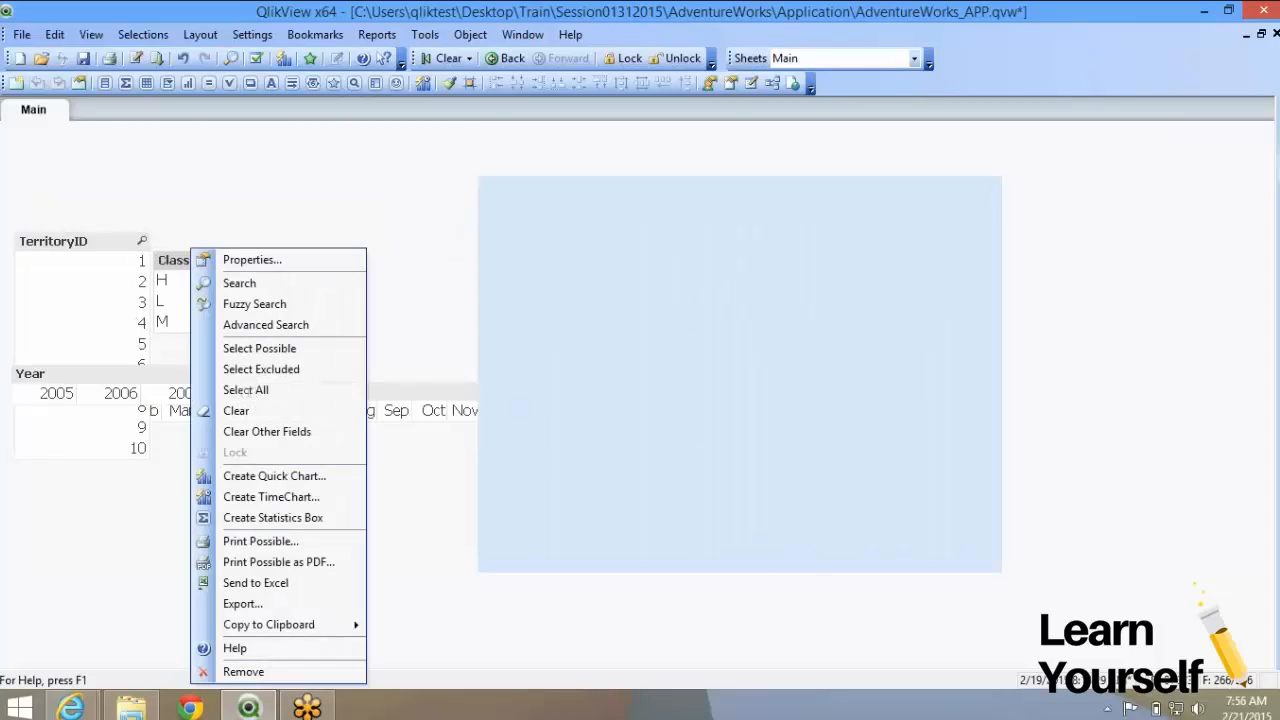
{"action": "left_click", "coordinate": [230, 259]}
{"action": "left_click", "coordinate": [614, 224]}
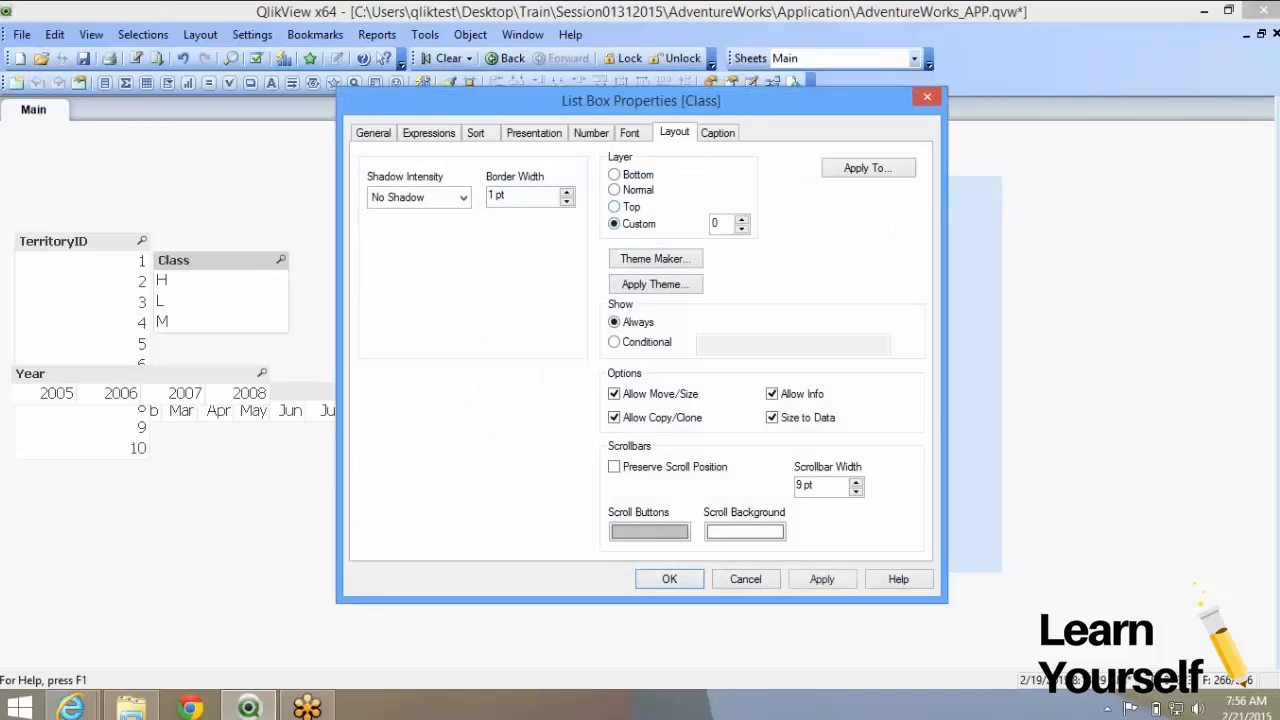
{"action": "double_click", "coordinate": [716, 224]}
{"action": "type", "text": "3"}
{"action": "left_click", "coordinate": [669, 579]}
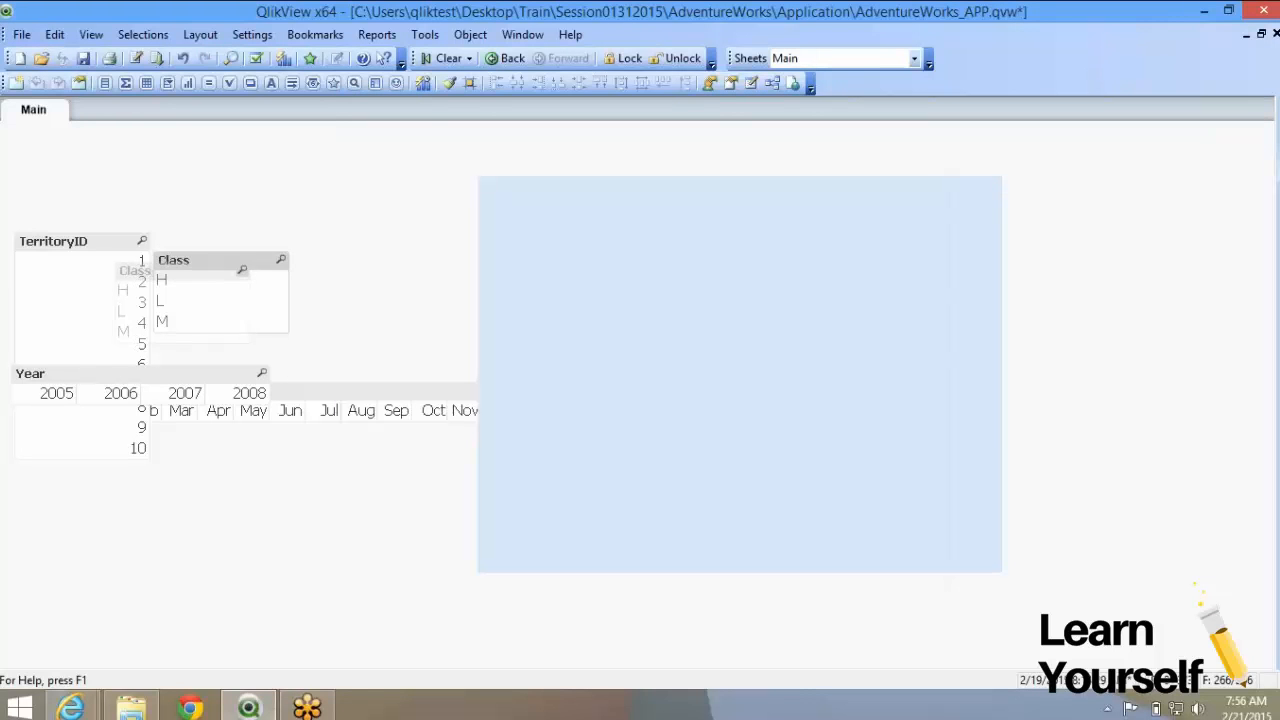
Set the Month list box's layer to Custom with the value 4
{"action": "left_click", "coordinate": [325, 391]}
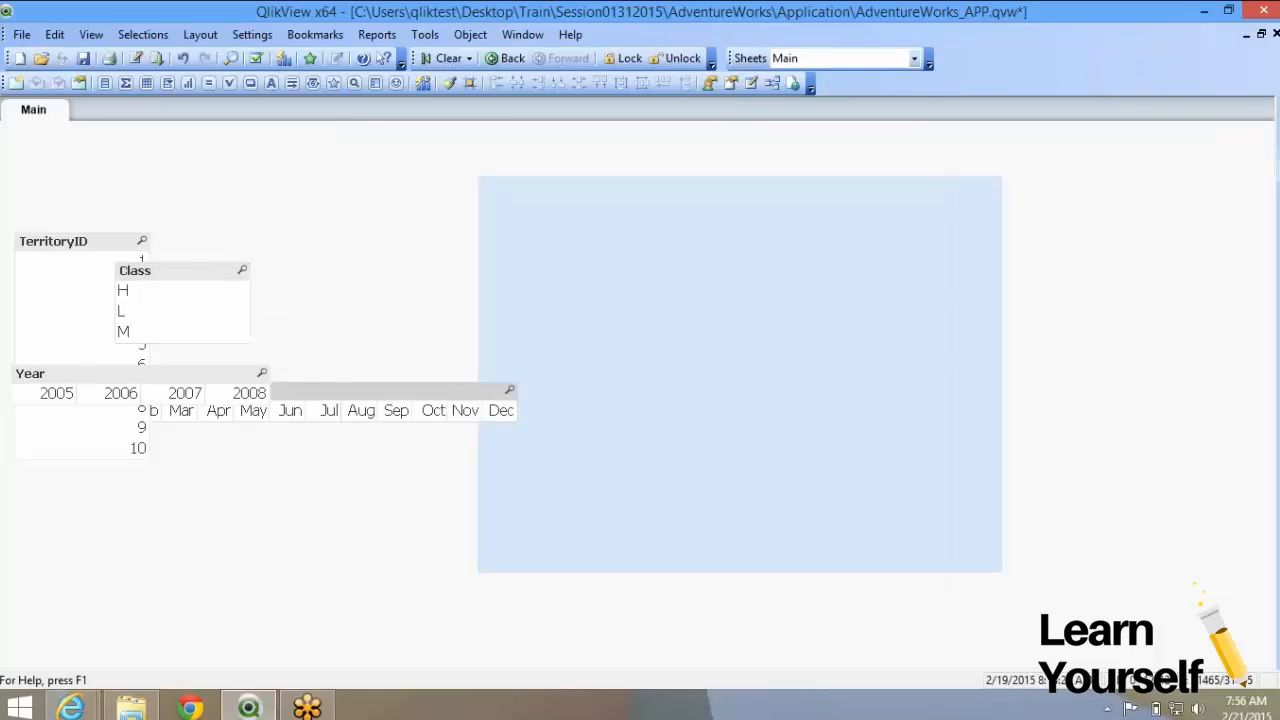
{"action": "right_click", "coordinate": [325, 391]}
{"action": "left_click", "coordinate": [386, 13]}
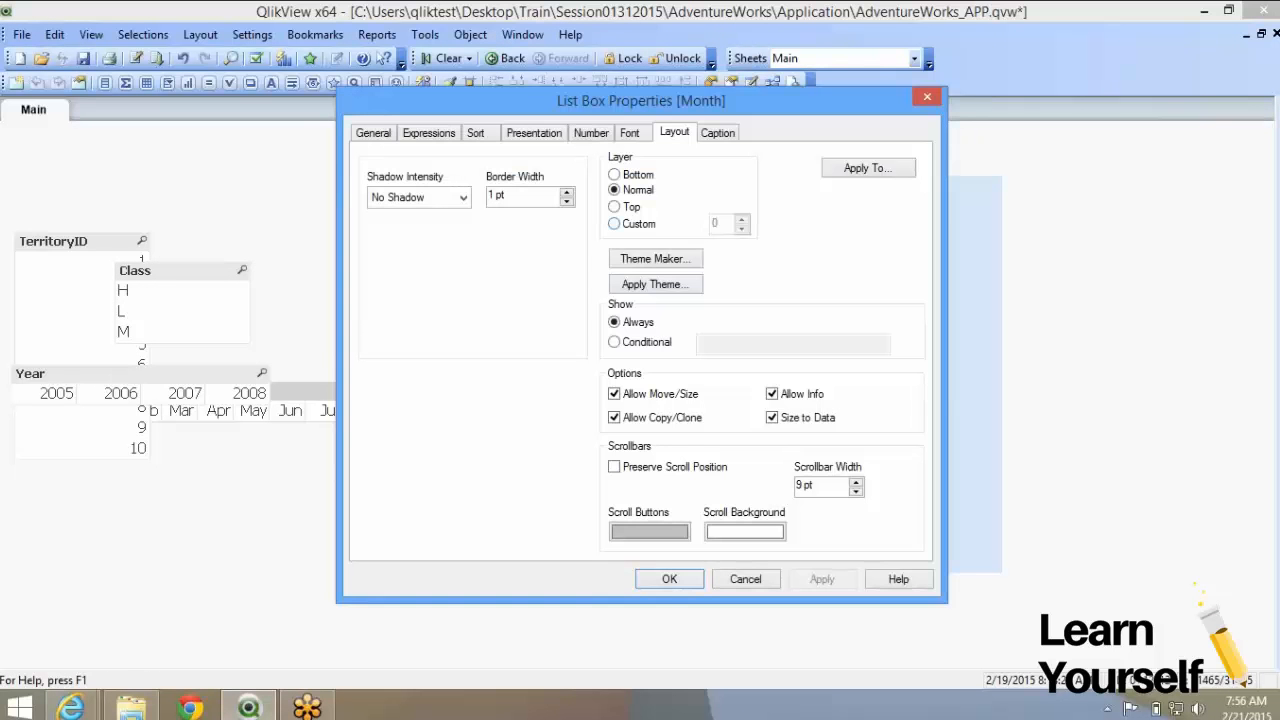
{"action": "left_click", "coordinate": [615, 224]}
{"action": "type", "text": "4"}
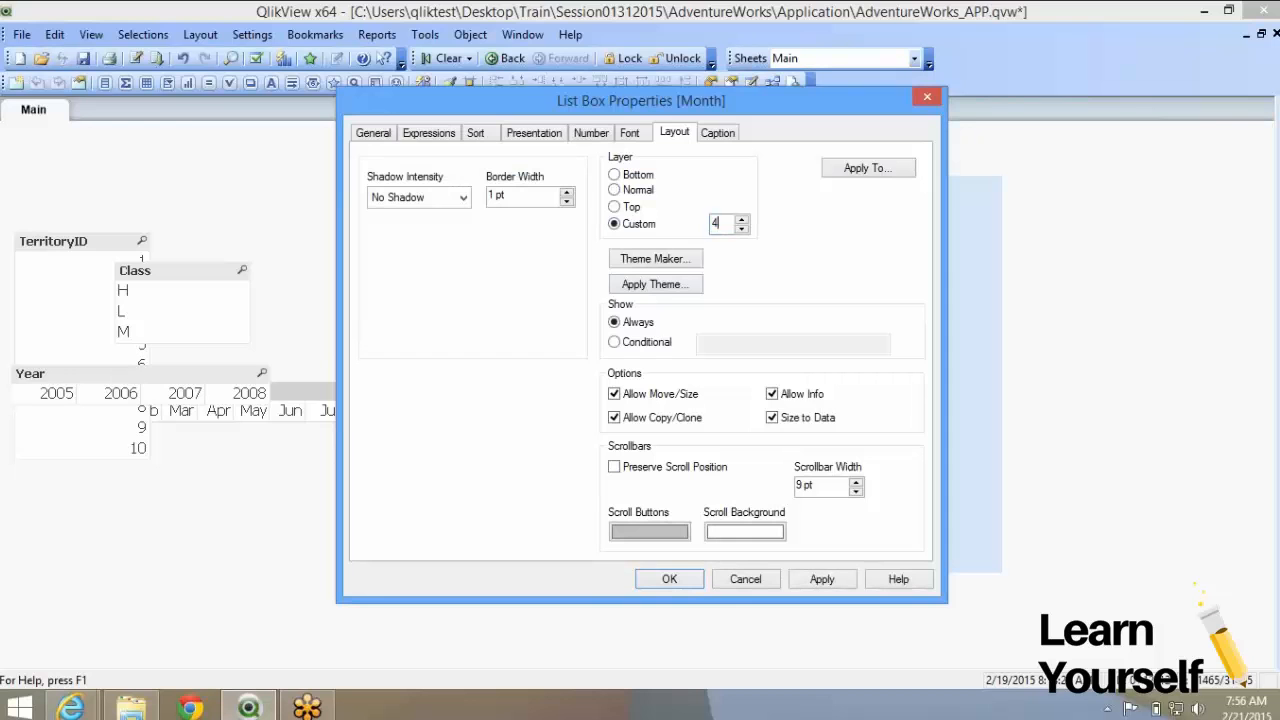
{"action": "key", "text": "Return"}
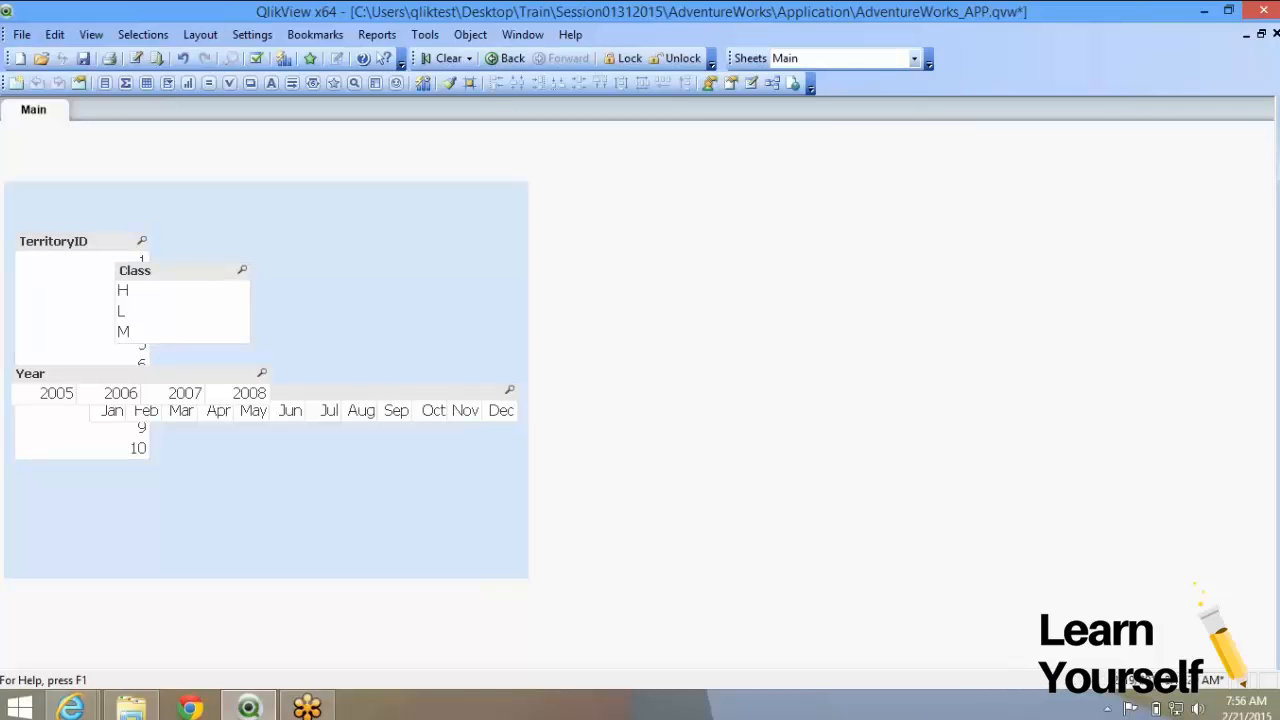
Try the Conditional show option on the background text object and open its condition expression for editing
{"action": "right_click", "coordinate": [406, 296]}
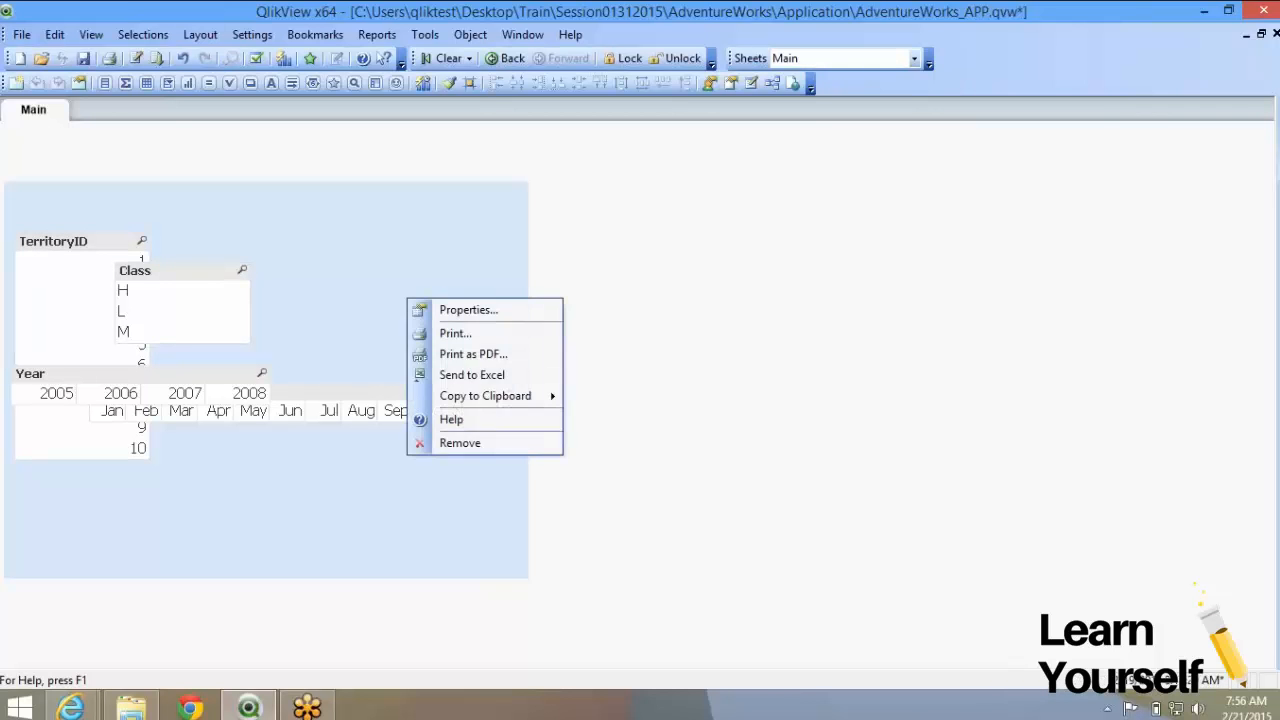
{"action": "left_click", "coordinate": [466, 309]}
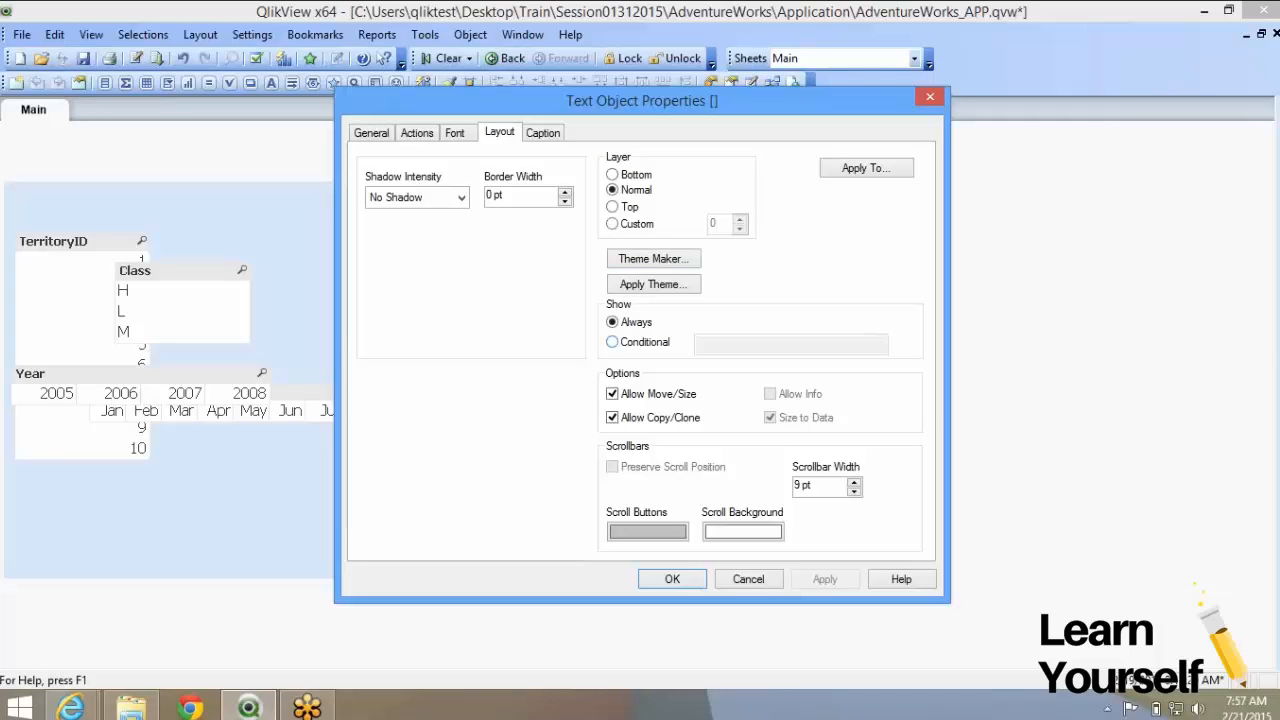
{"action": "left_click", "coordinate": [613, 342]}
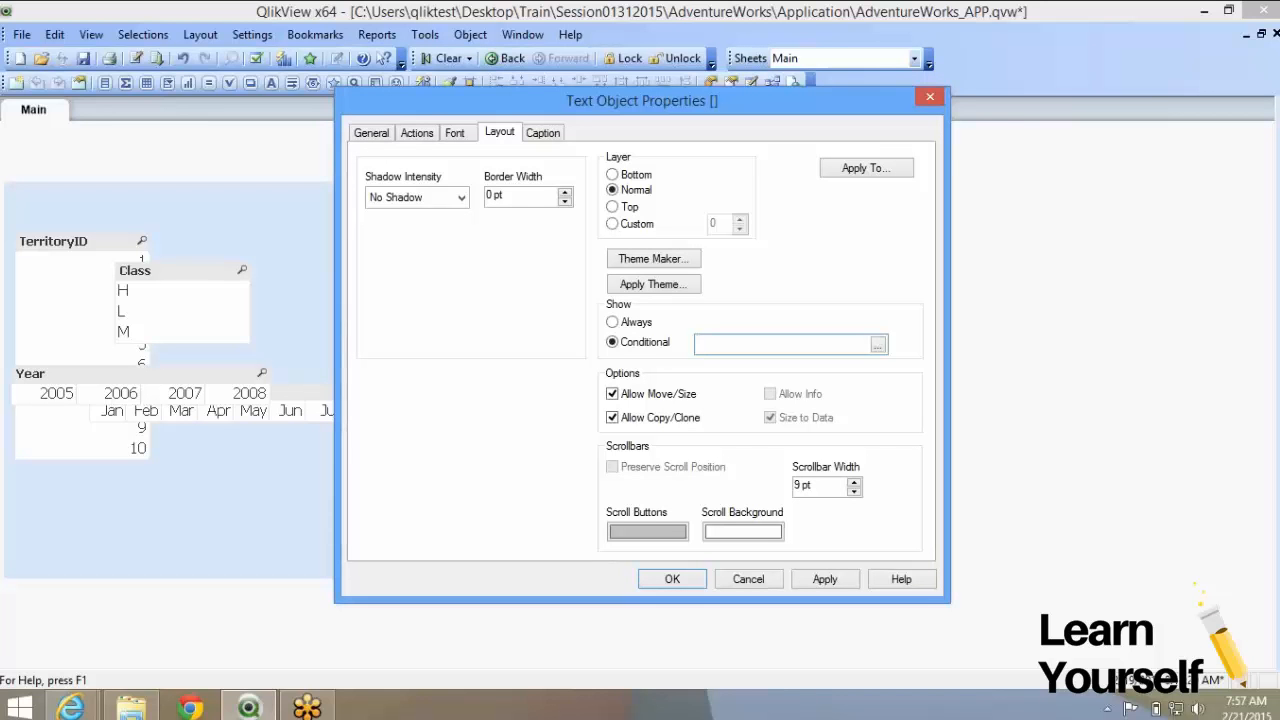
{"action": "left_click", "coordinate": [878, 344]}
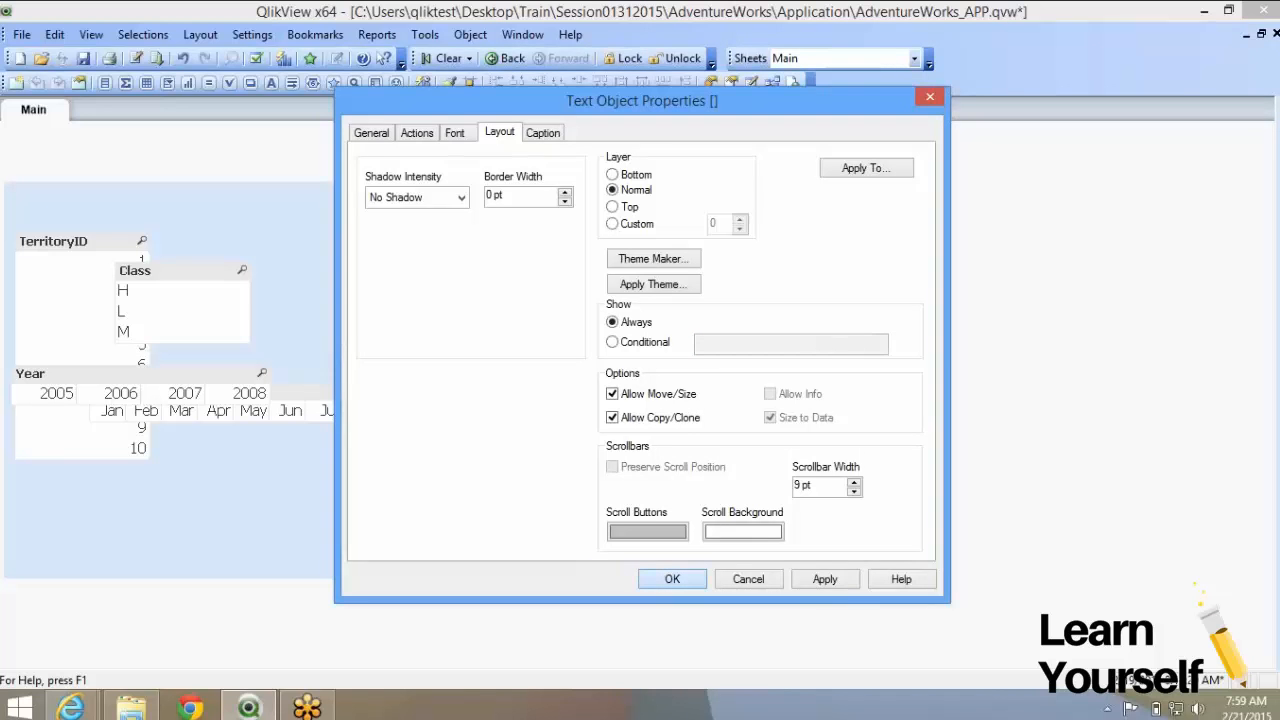
{"action": "key", "text": "Return"}
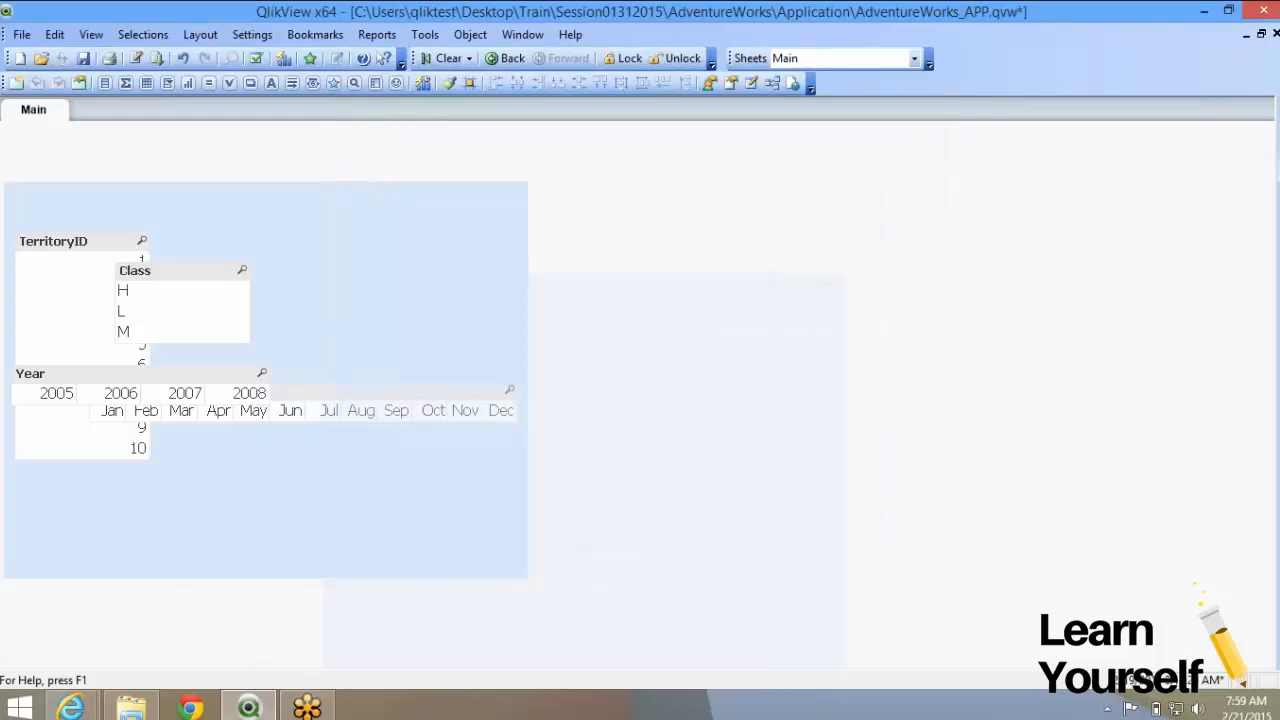
Place the Year and Month list boxes side by side above the blue text object, and the Class list box below TerritoryID
{"action": "left_click_drag", "start_coordinate": [590, 570], "coordinate": [523, 547]}
{"action": "left_click_drag", "start_coordinate": [140, 373], "coordinate": [300, 152]}
{"action": "left_click_drag", "start_coordinate": [300, 390], "coordinate": [654, 151]}
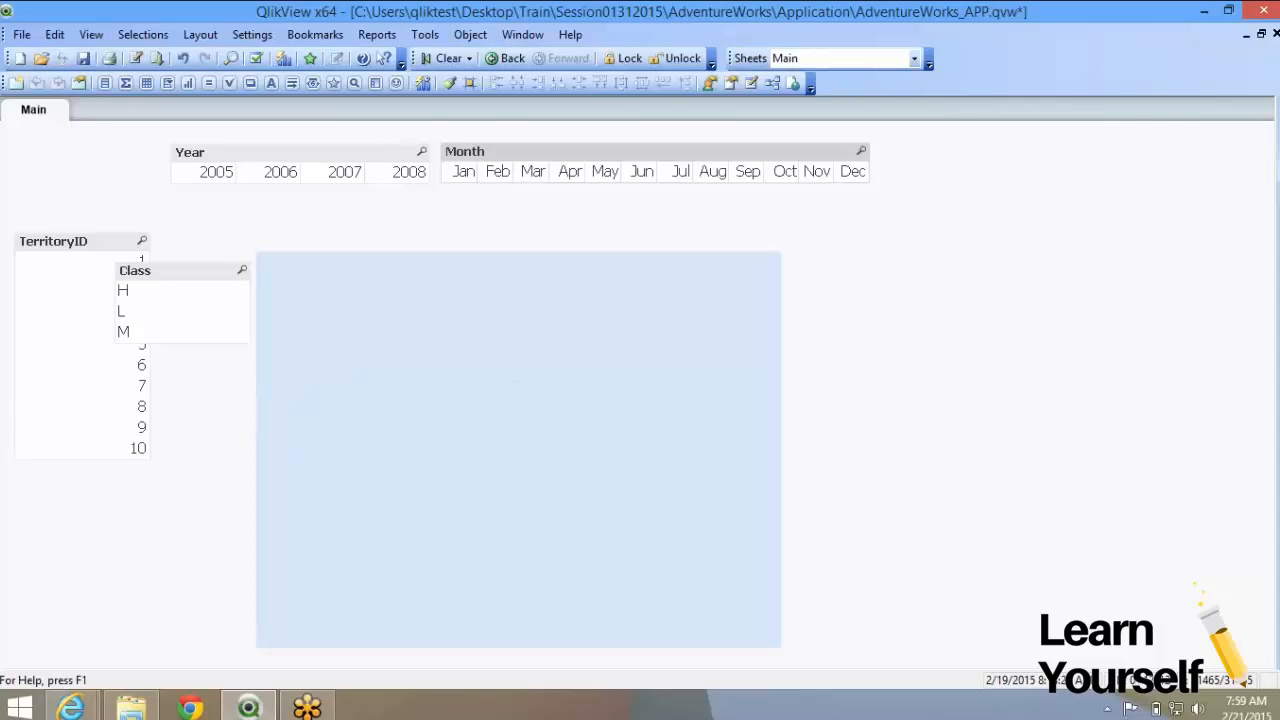
{"action": "left_click_drag", "start_coordinate": [182, 271], "coordinate": [81, 488]}
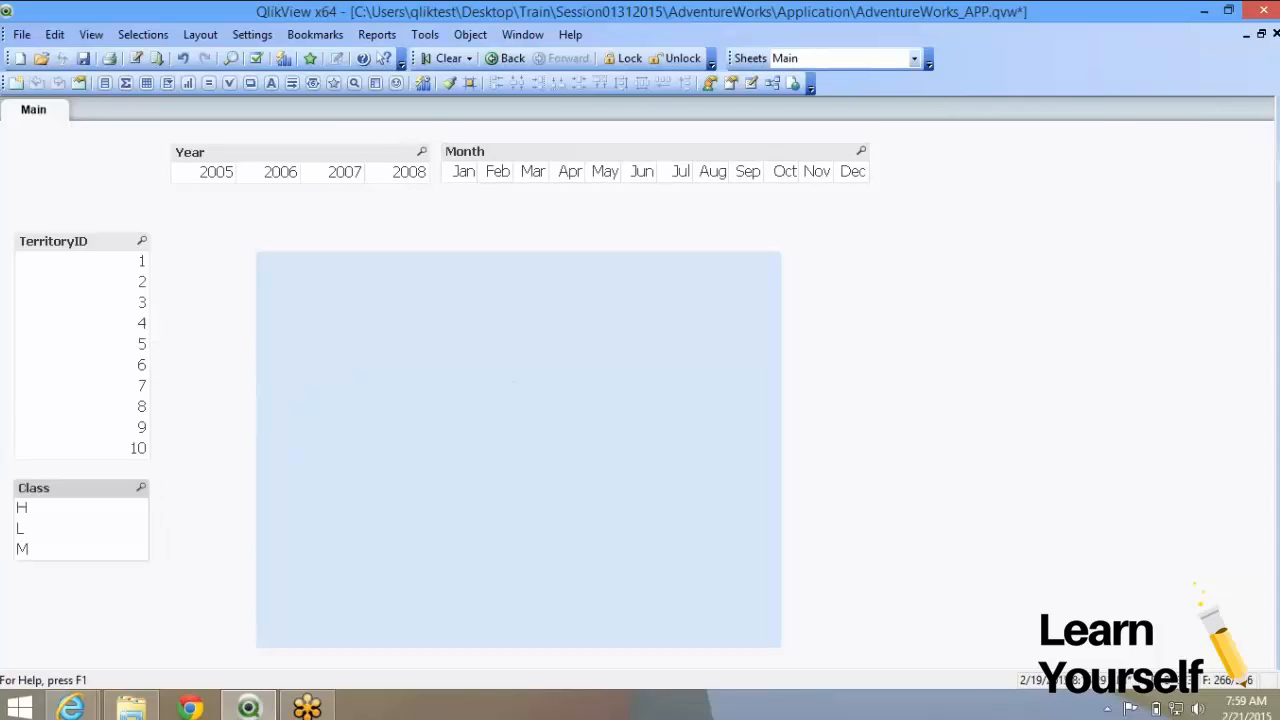
Move the blue text object directly below Year and beside TerritoryID, and enlarge it to extend past the Month list box
{"action": "left_click_drag", "start_coordinate": [430, 390], "coordinate": [341, 330]}
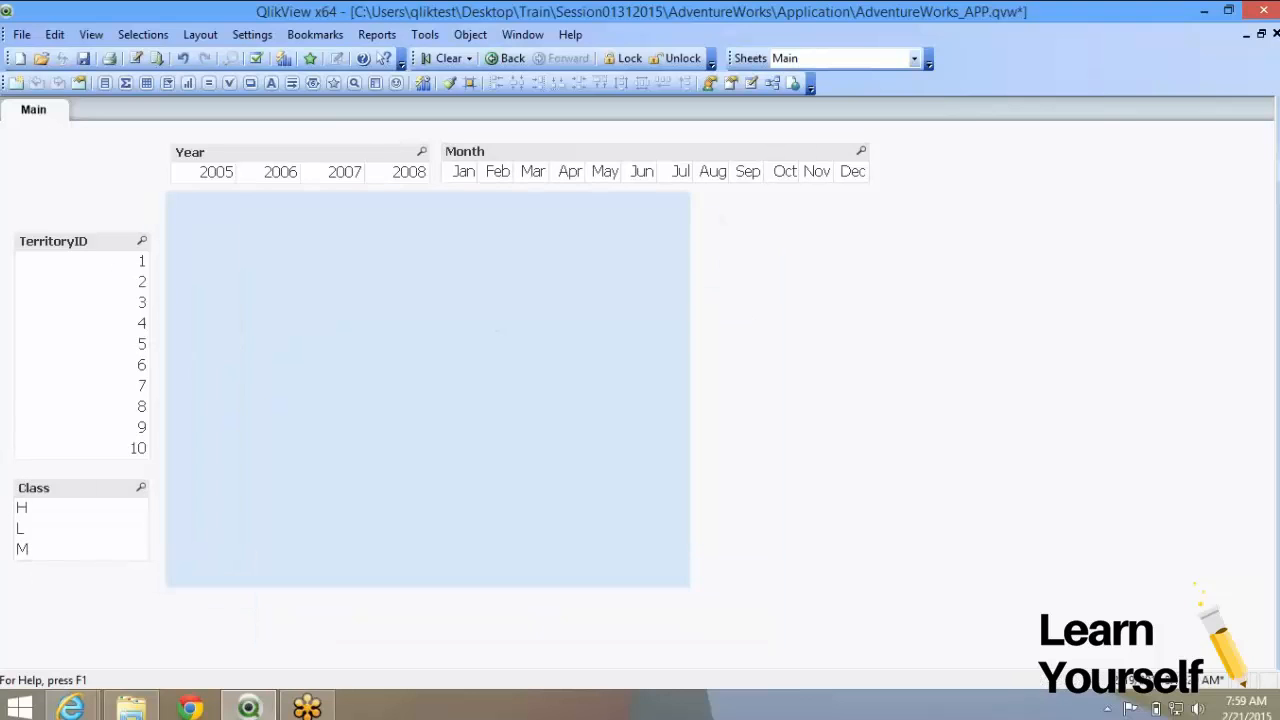
{"action": "left_click_drag", "start_coordinate": [689, 586], "coordinate": [873, 668]}
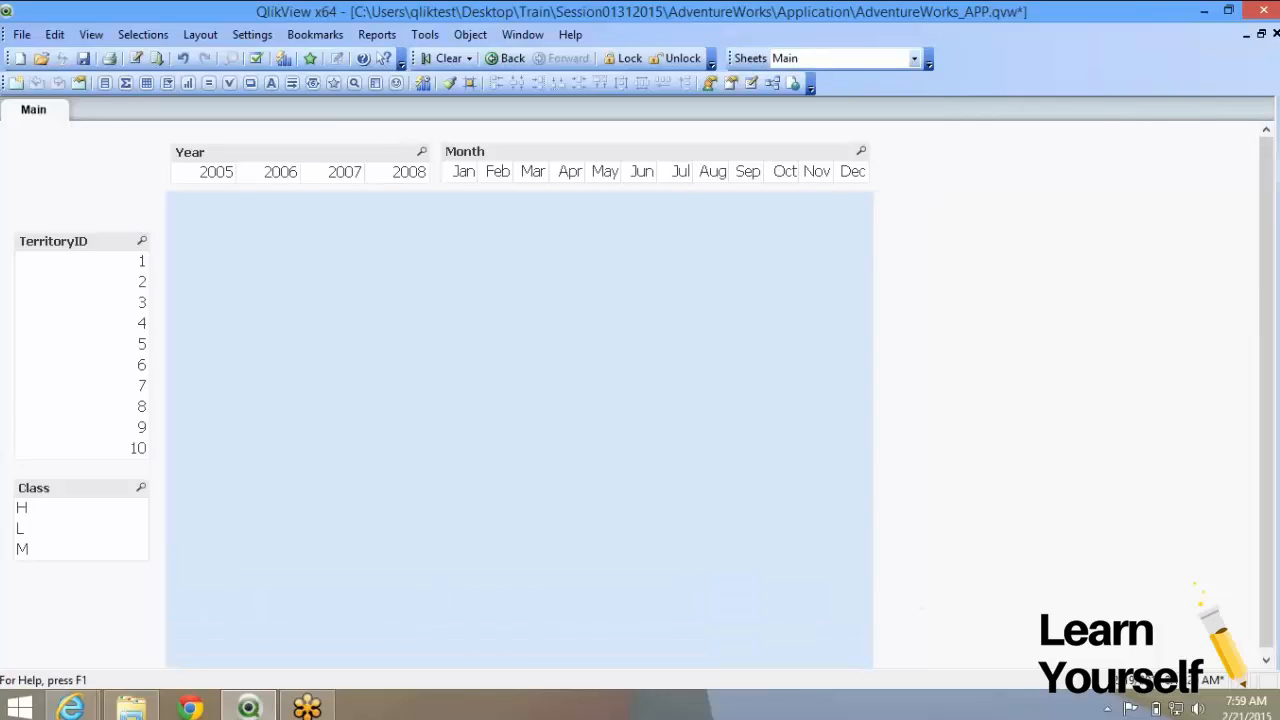
{"action": "left_click_drag", "start_coordinate": [166, 192], "coordinate": [160, 190]}
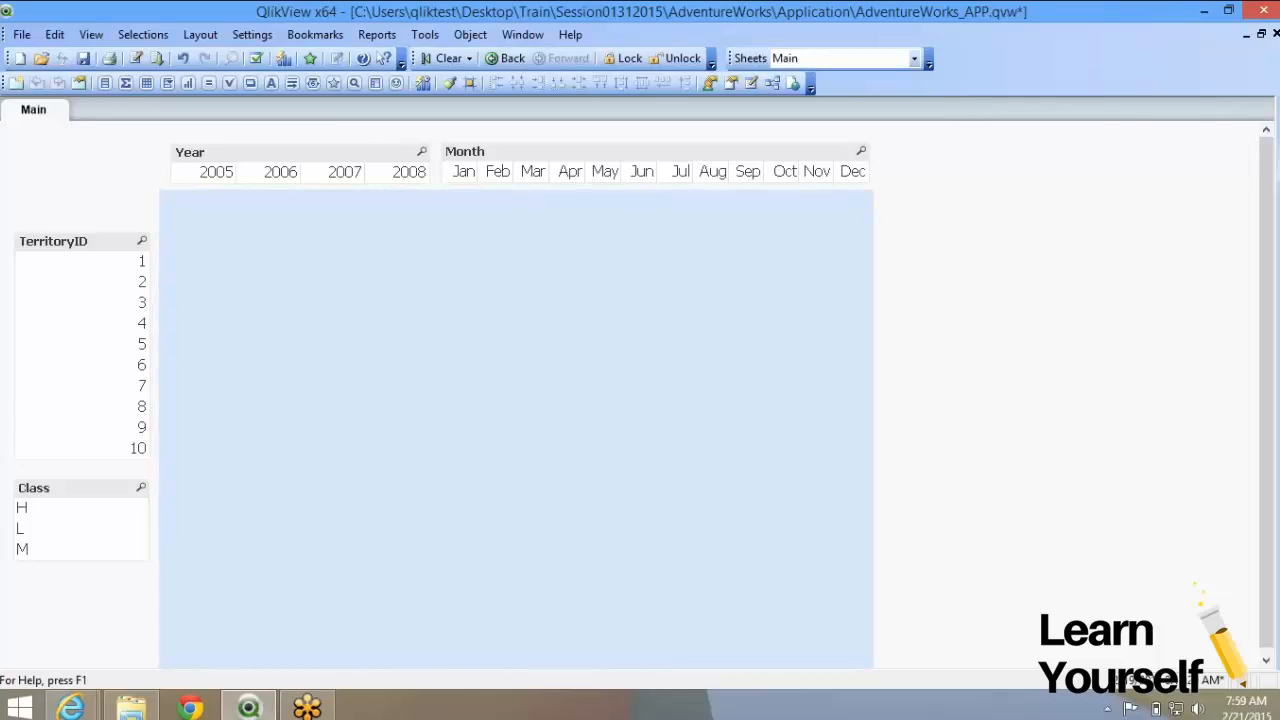
{"action": "left_click_drag", "start_coordinate": [873, 430], "coordinate": [929, 430]}
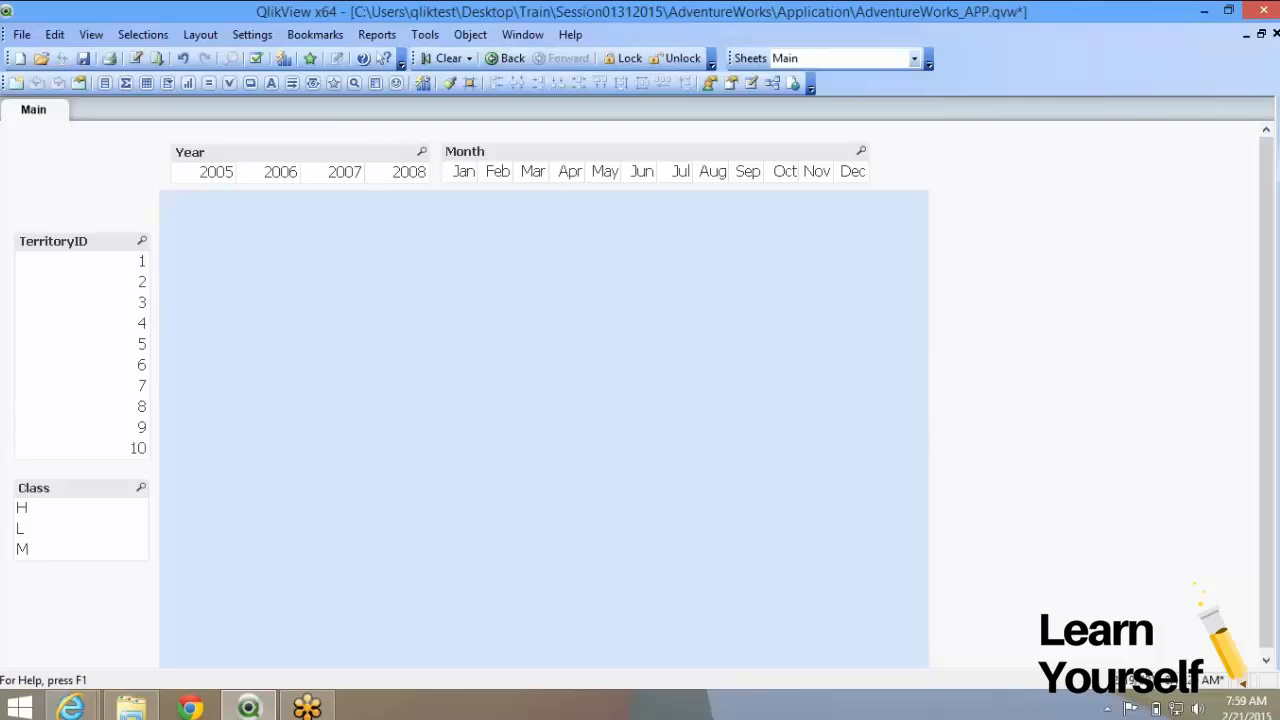
Change the text object's background to a fixed solid light gray
{"action": "right_click", "coordinate": [386, 326]}
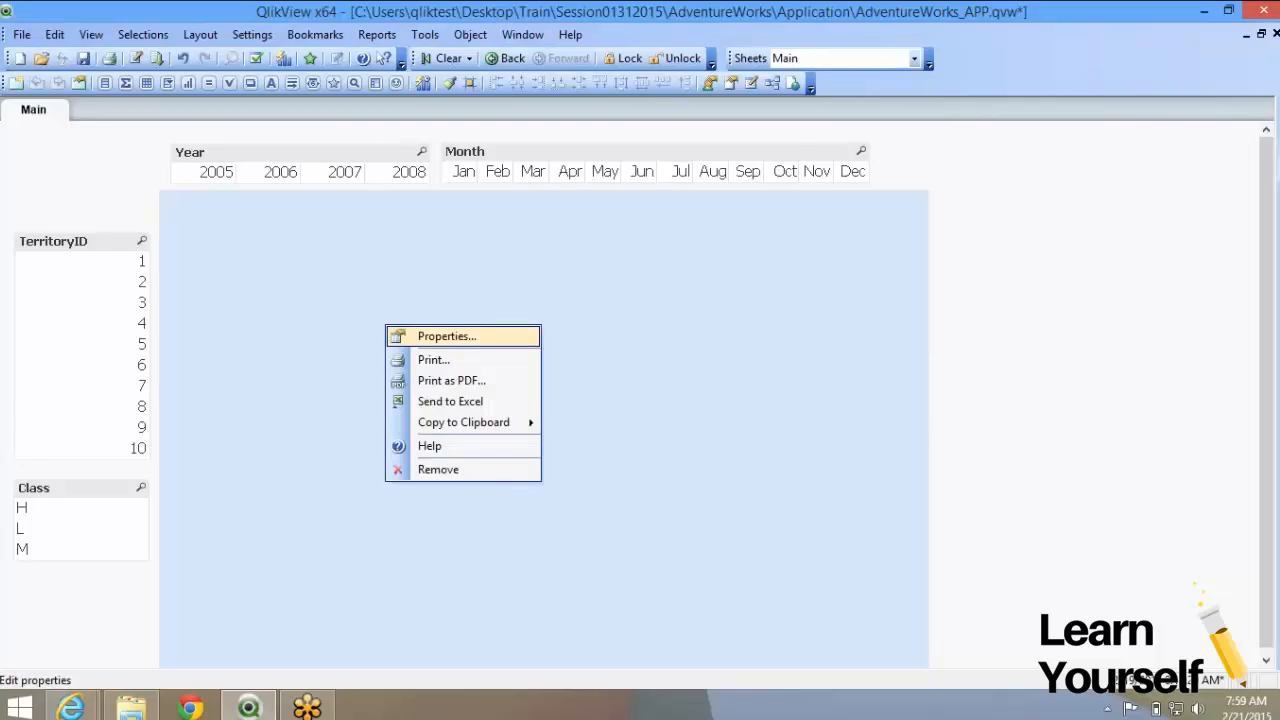
{"action": "left_click", "coordinate": [430, 336]}
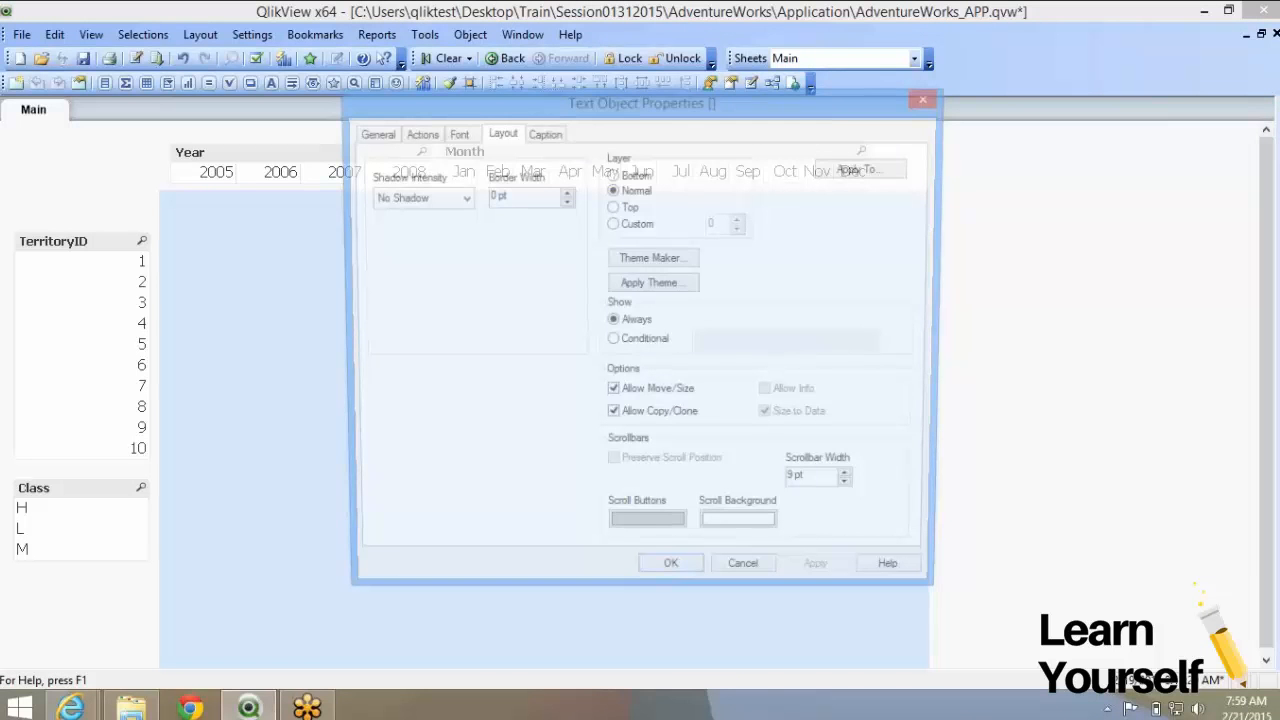
{"action": "left_click", "coordinate": [371, 132]}
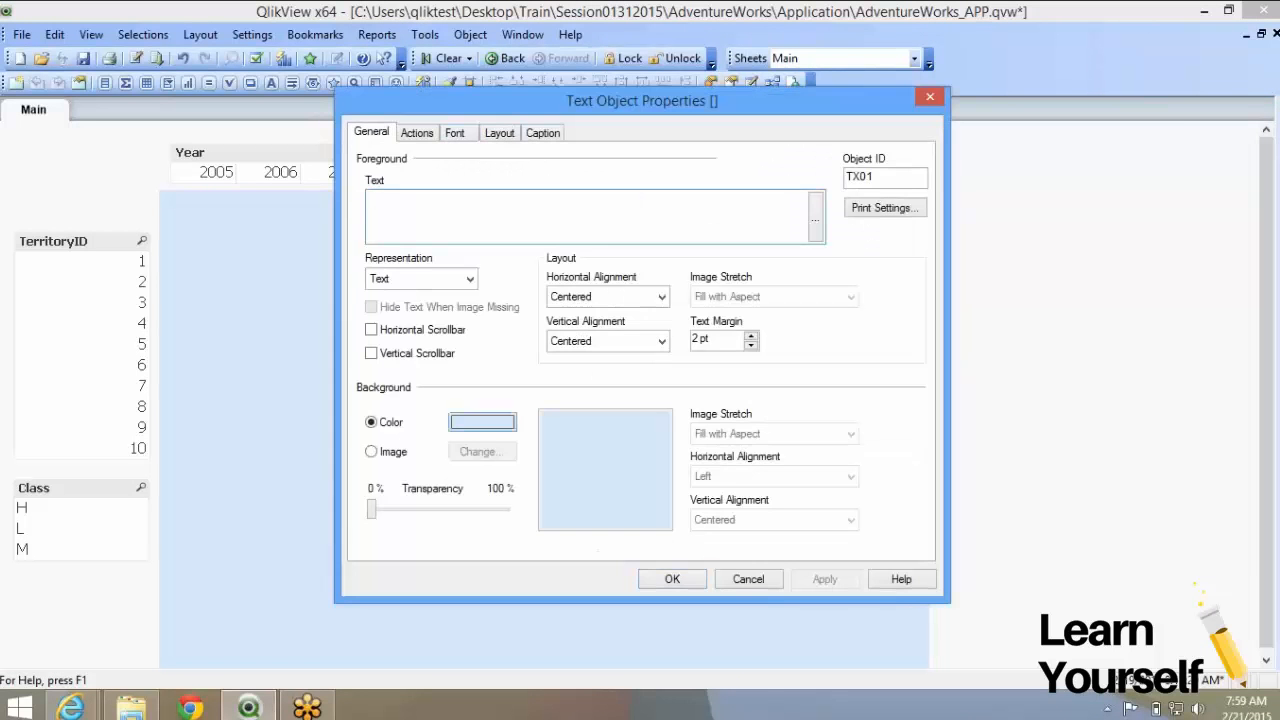
{"action": "left_click", "coordinate": [815, 218]}
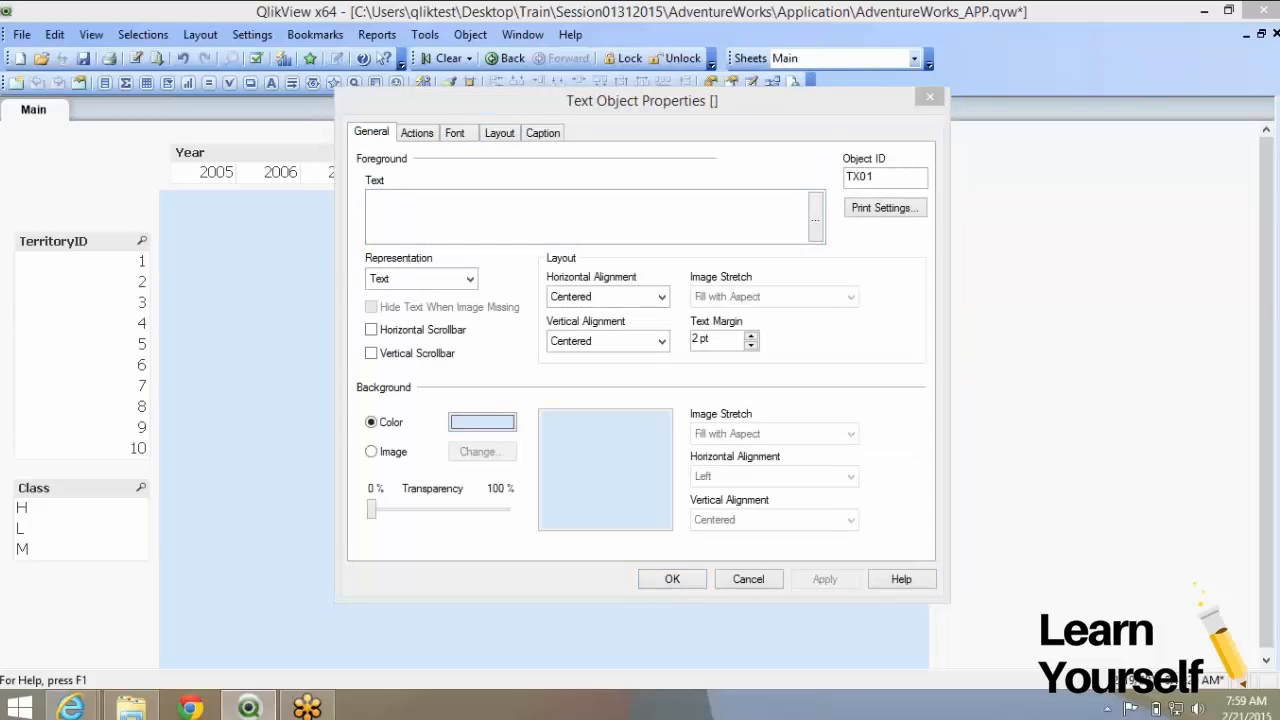
{"action": "left_click", "coordinate": [776, 197]}
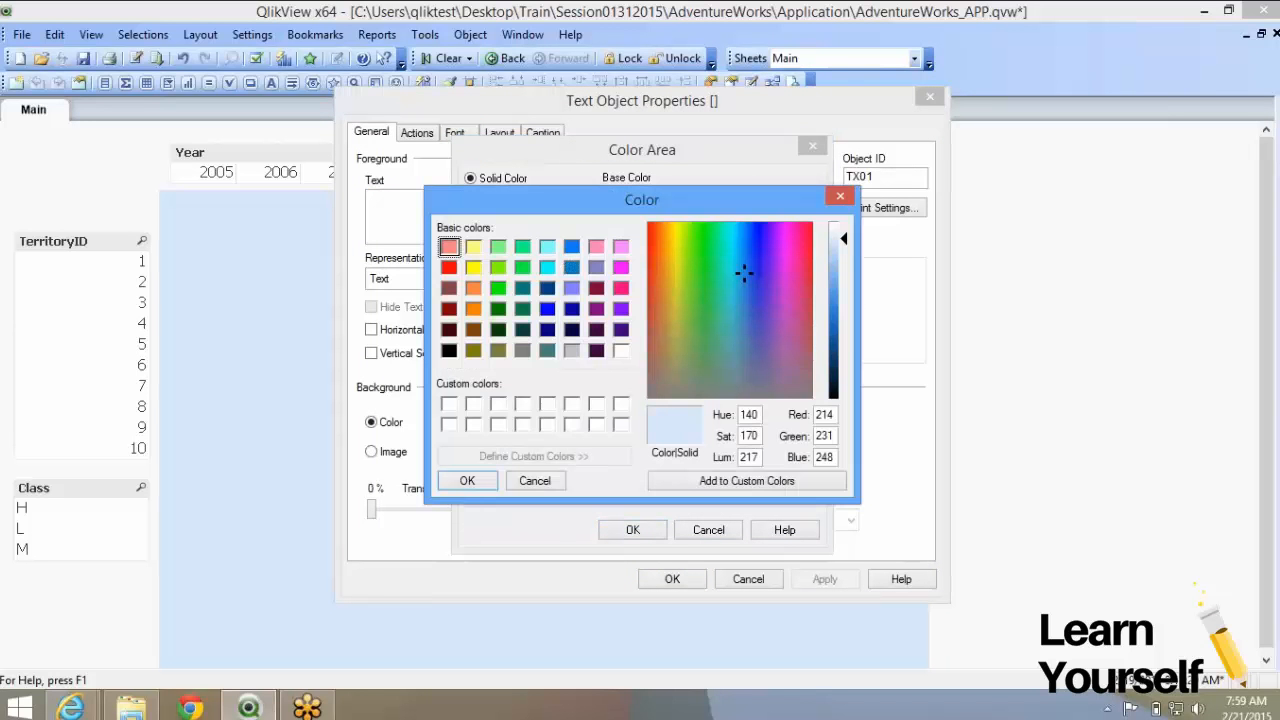
{"action": "left_click", "coordinate": [571, 350]}
{"action": "left_click", "coordinate": [467, 480]}
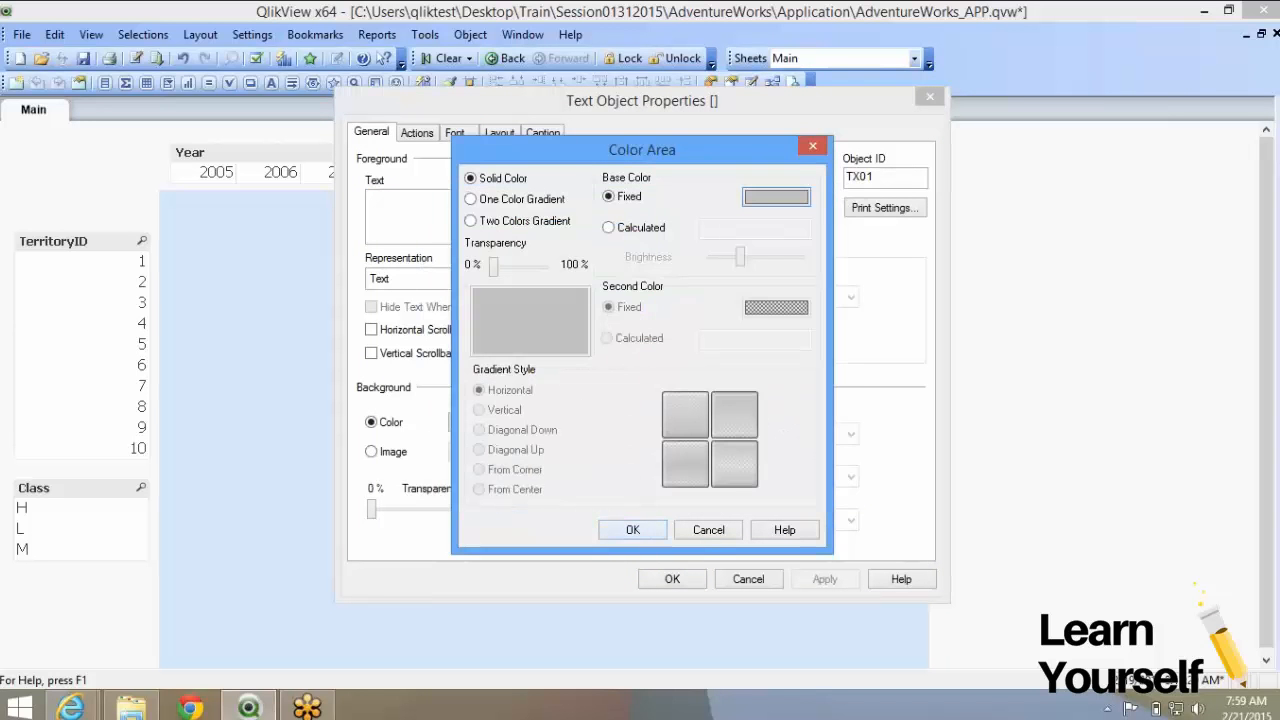
{"action": "left_click", "coordinate": [633, 530]}
{"action": "left_click", "coordinate": [671, 579]}
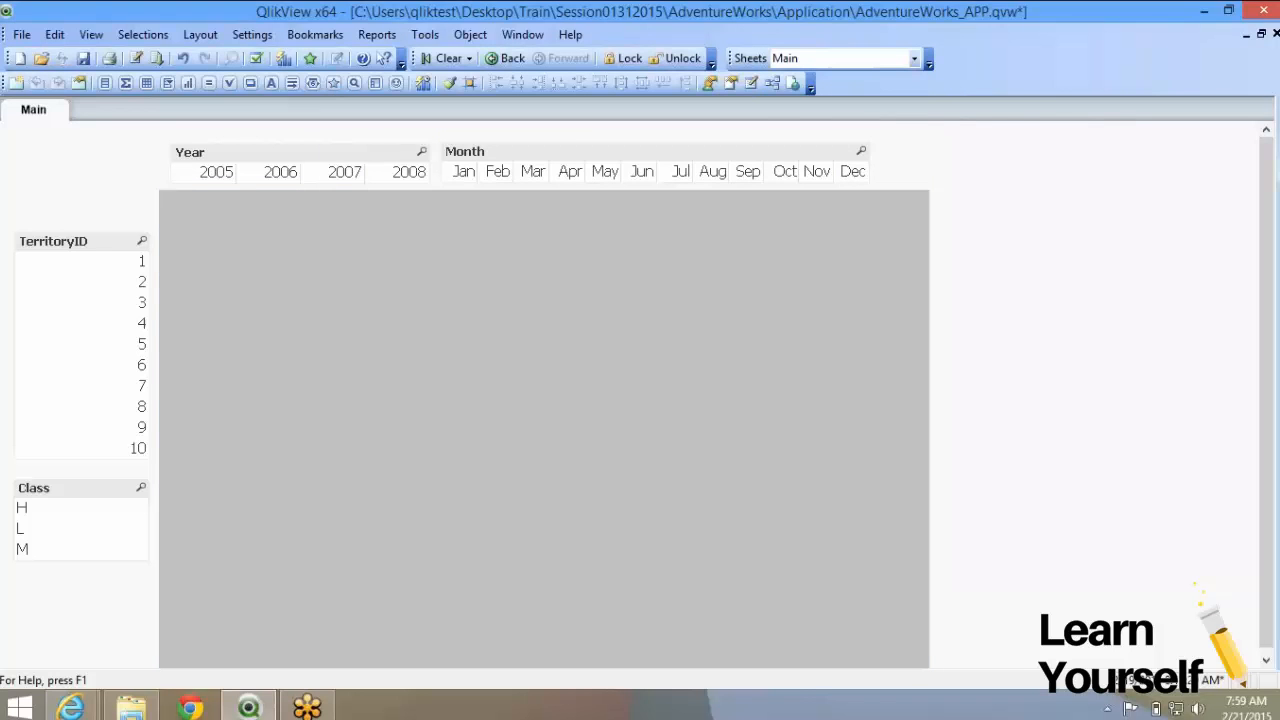
Disable Allow Move/Size and Allow Copy/Clone for the TerritoryID list box, and test selecting and deselecting value 1
{"action": "right_click", "coordinate": [92, 245]}
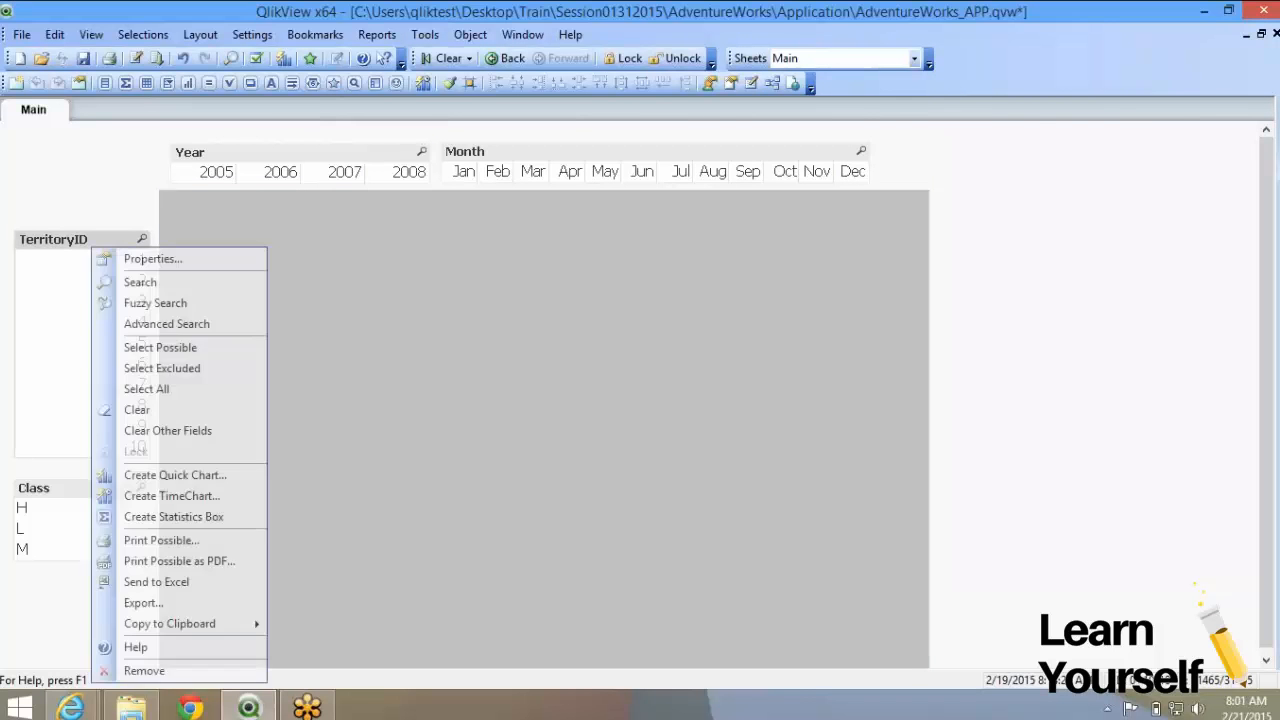
{"action": "left_click", "coordinate": [130, 257]}
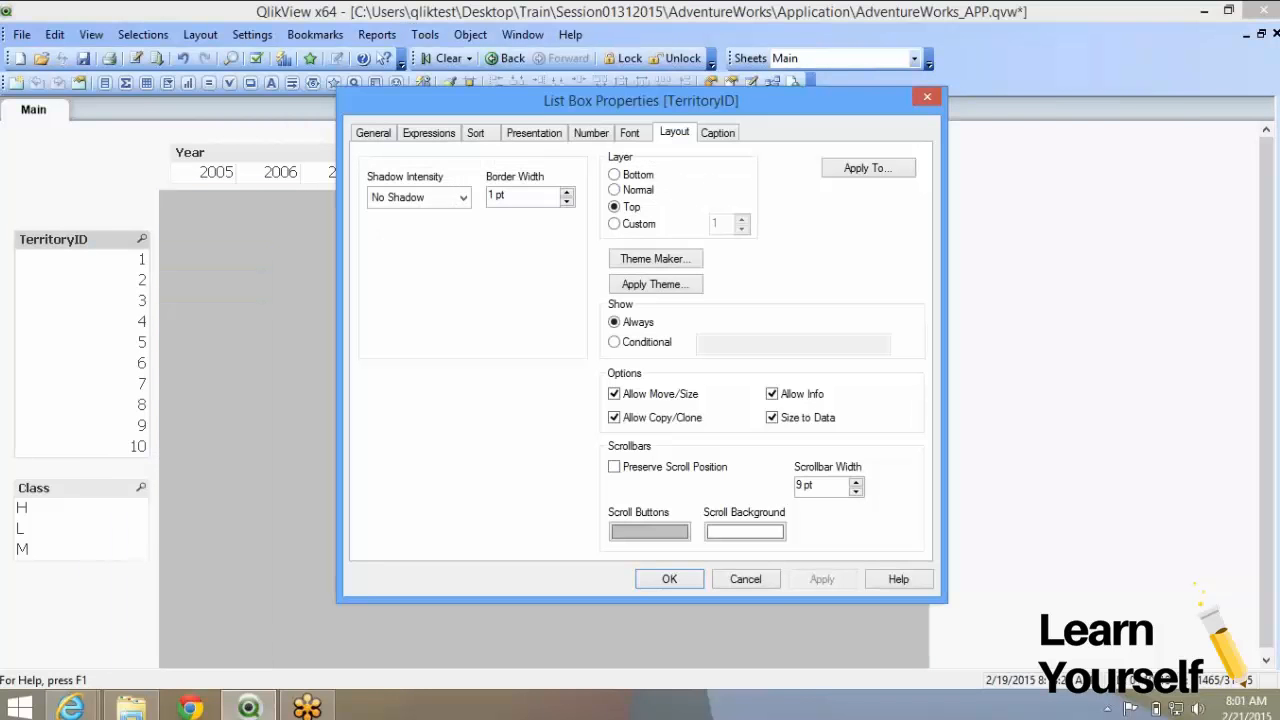
{"action": "left_click", "coordinate": [614, 394]}
{"action": "left_click", "coordinate": [614, 417]}
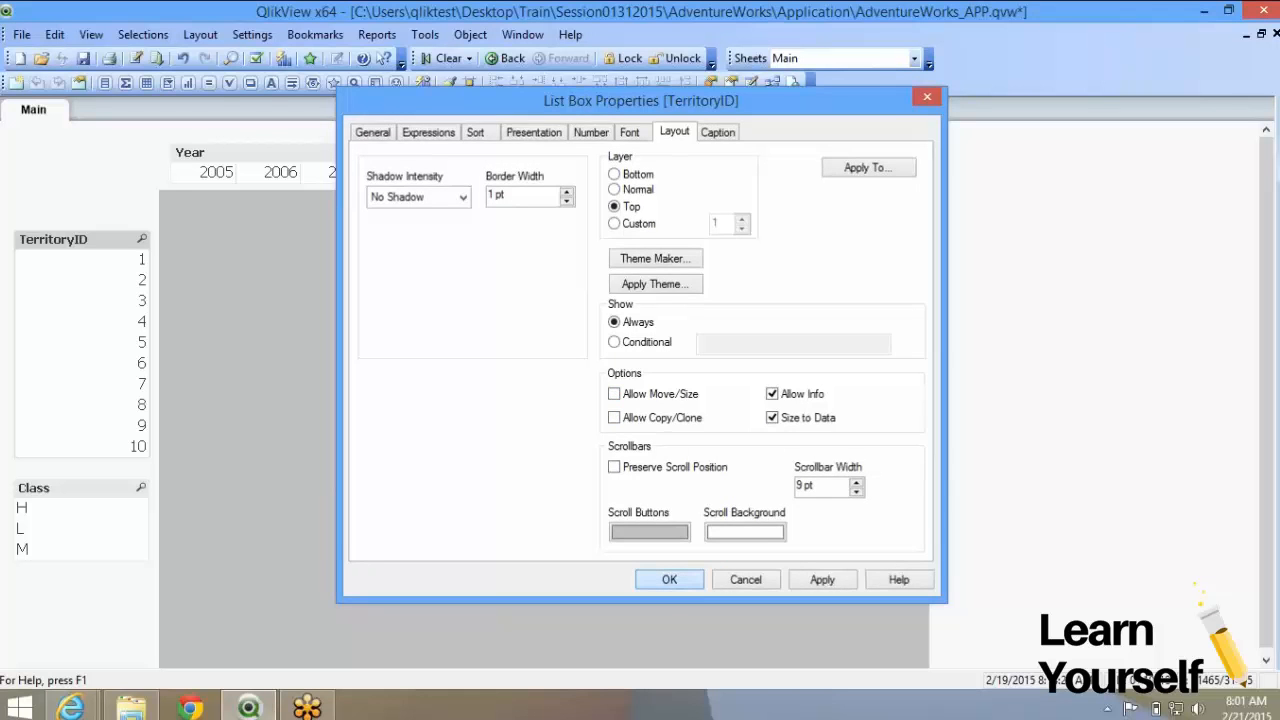
{"action": "left_click", "coordinate": [669, 579]}
{"action": "left_click", "coordinate": [100, 260]}
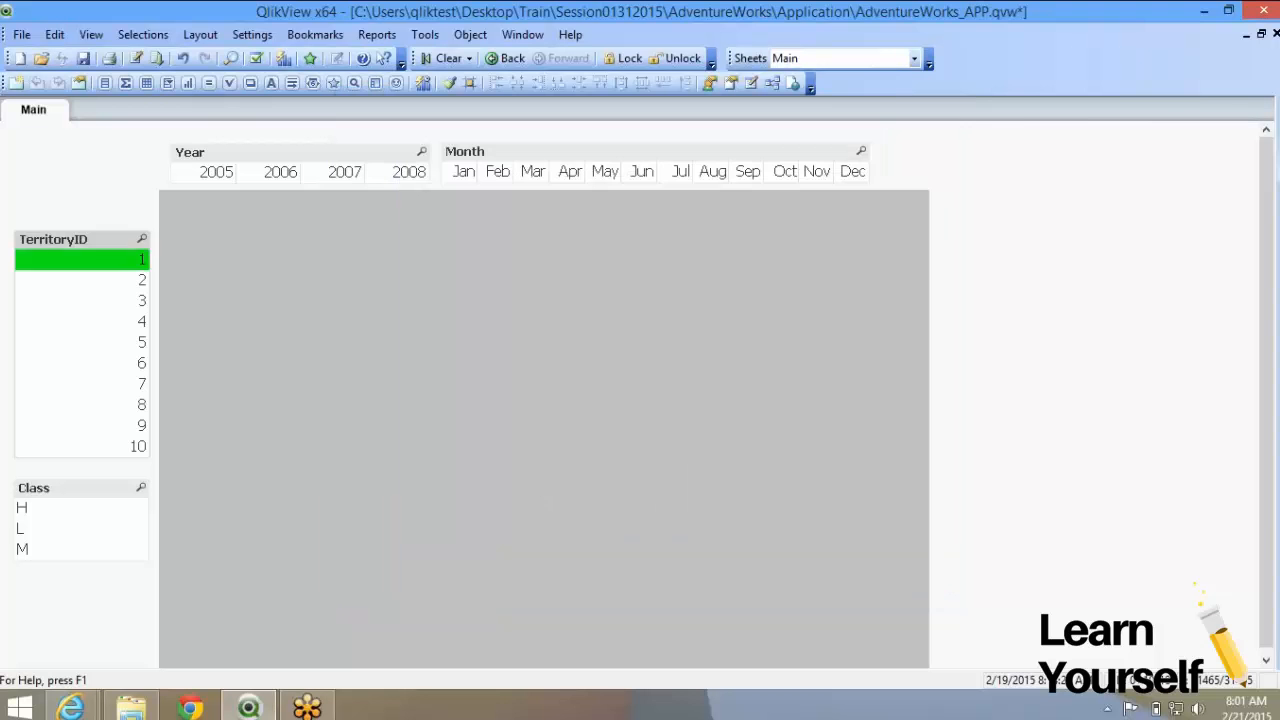
{"action": "left_click", "coordinate": [100, 260]}
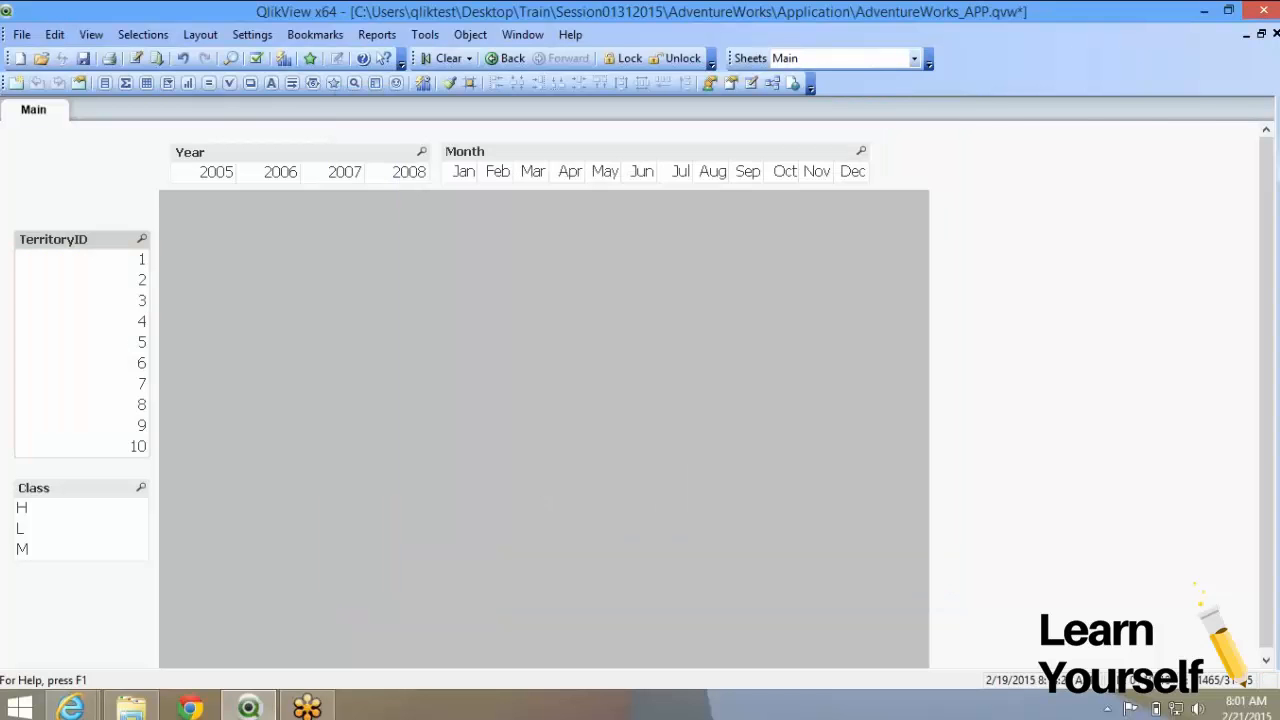
Re-enable Allow Move/Size and Allow Copy/Clone for the TerritoryID list box
{"action": "right_click", "coordinate": [66, 238]}
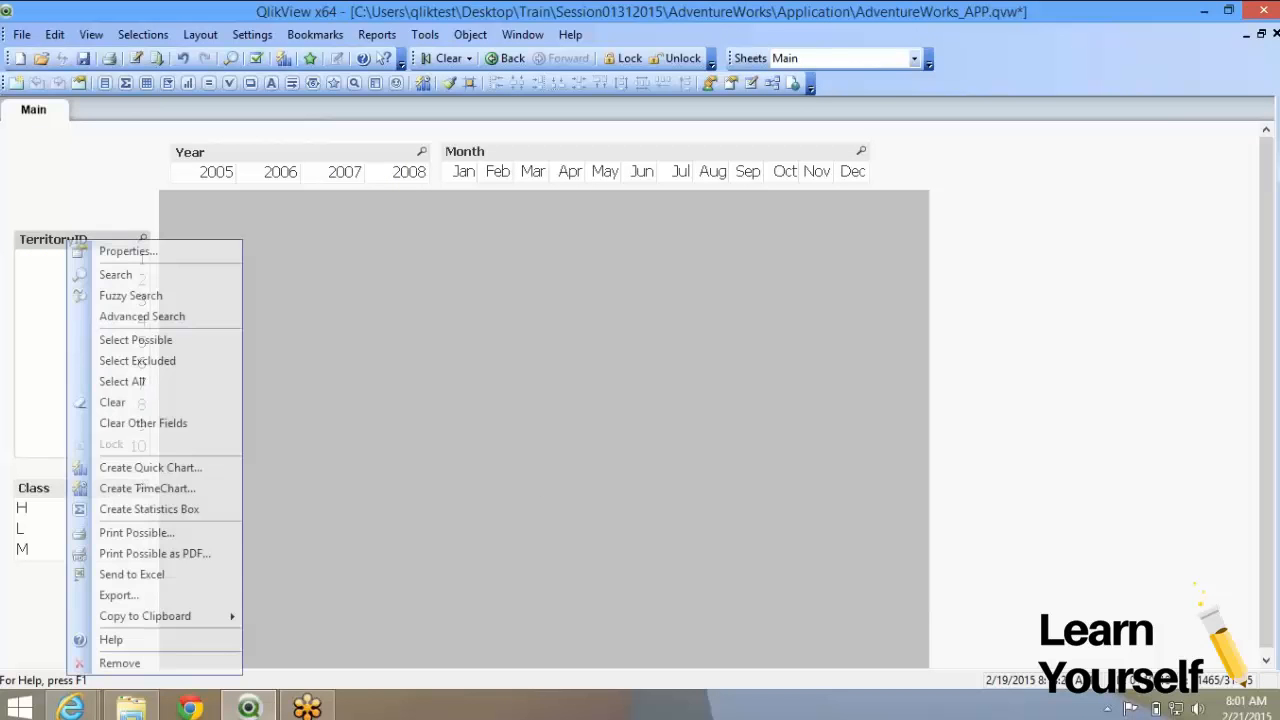
{"action": "left_click", "coordinate": [120, 251]}
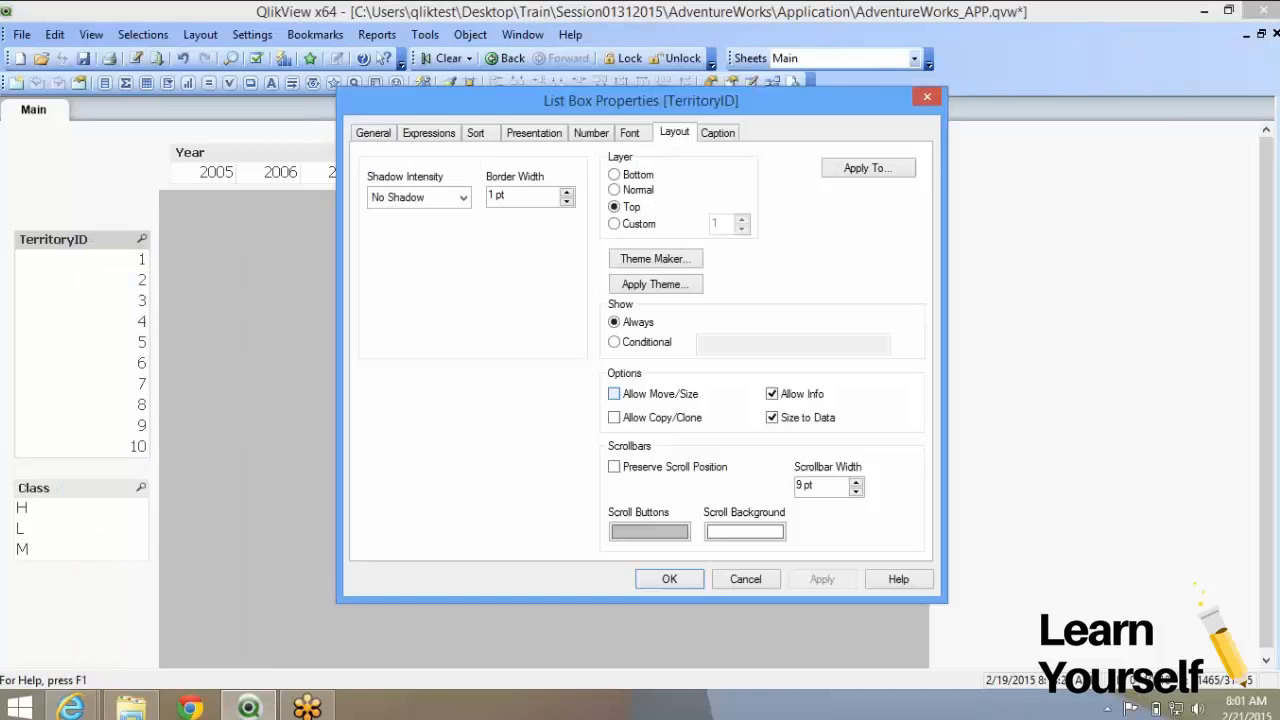
{"action": "left_click", "coordinate": [614, 393]}
{"action": "left_click", "coordinate": [614, 417]}
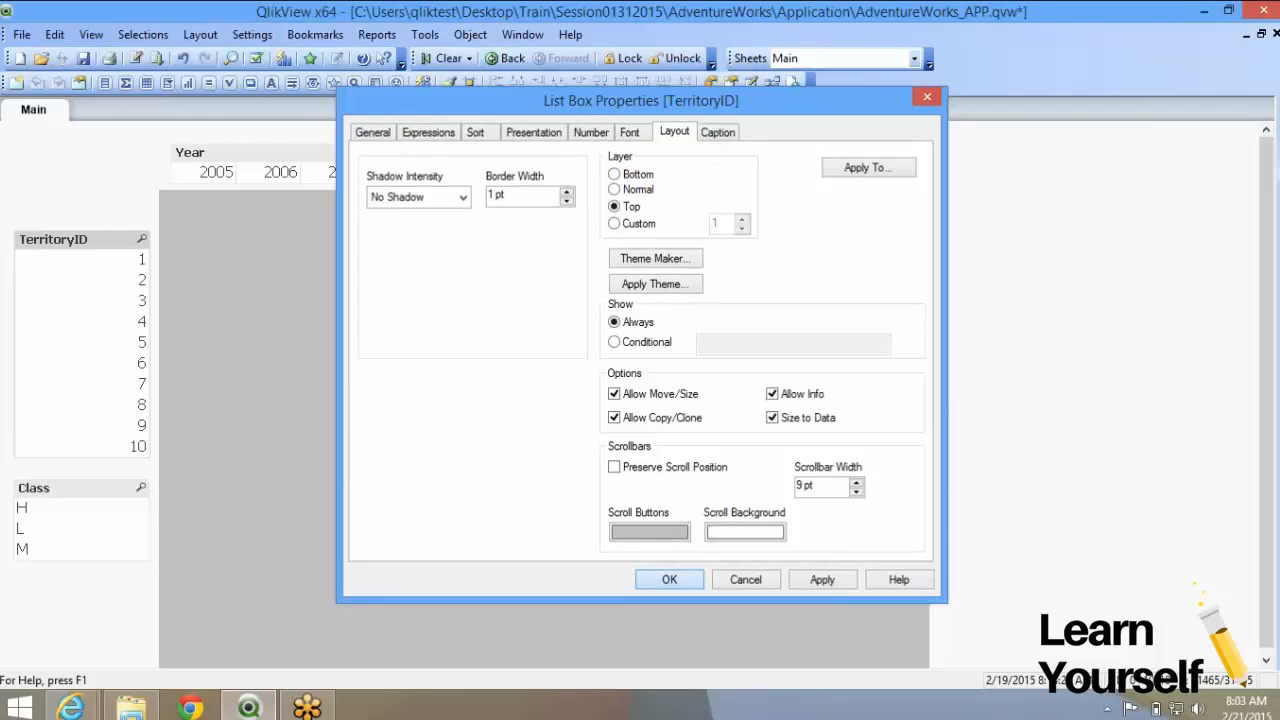
{"action": "key", "text": "Return"}
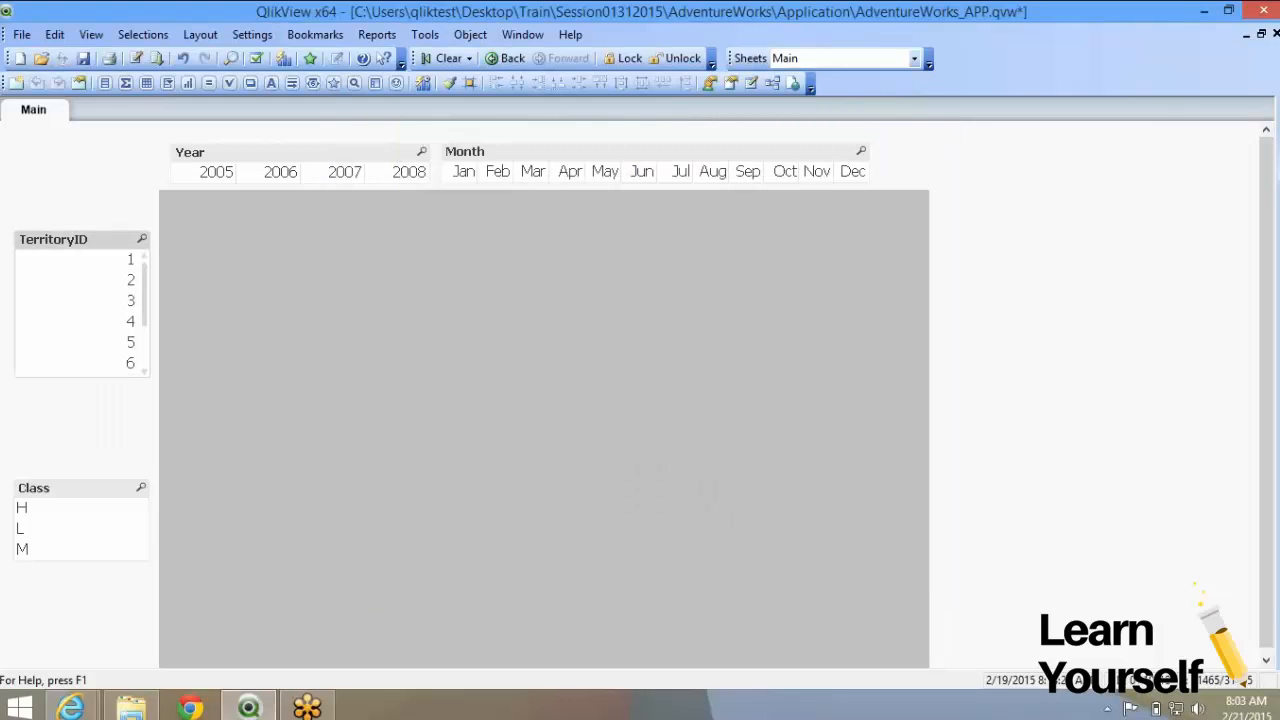
Set the TerritoryID list box's scroll button color to a solid pink
{"action": "right_click", "coordinate": [91, 268]}
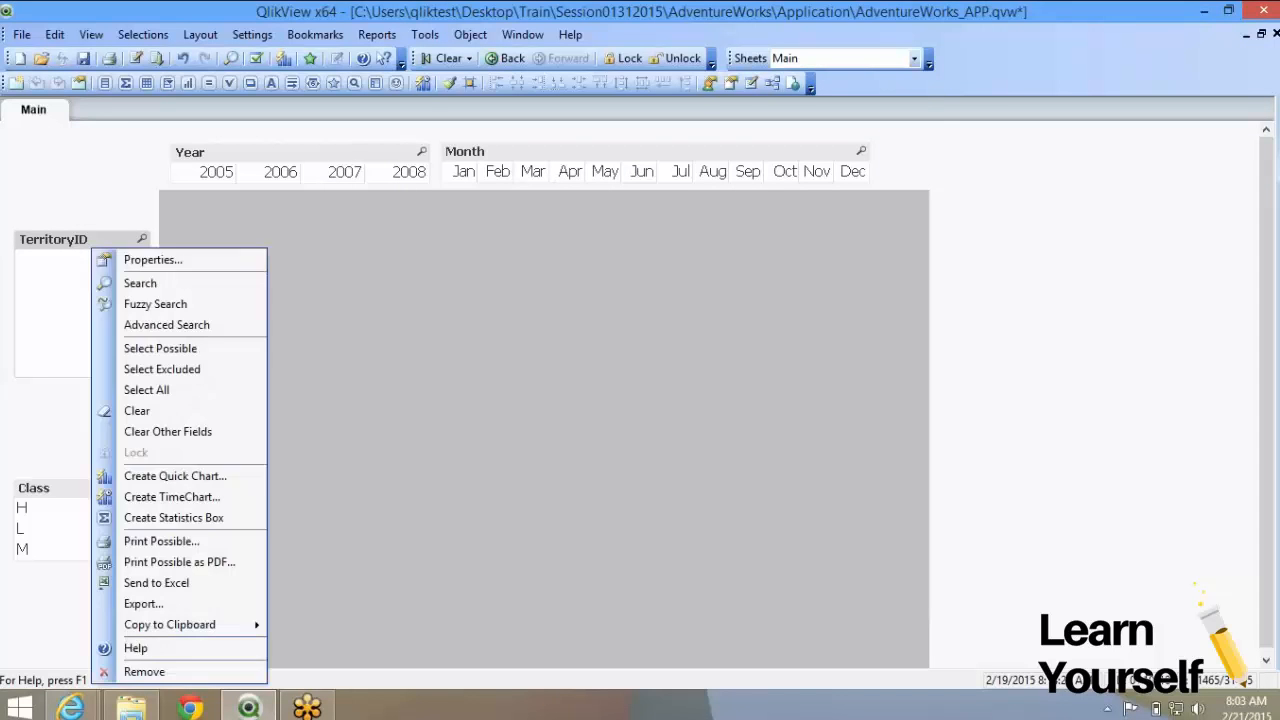
{"action": "left_click", "coordinate": [140, 260]}
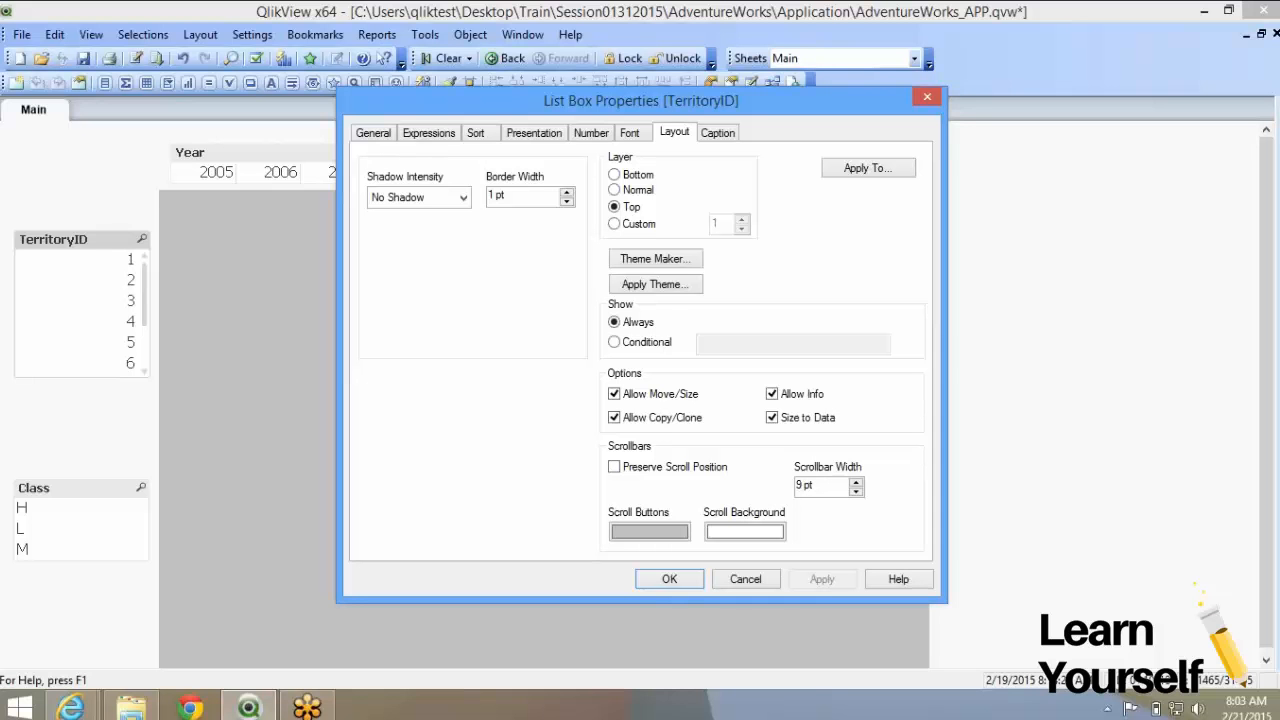
{"action": "left_click", "coordinate": [649, 532]}
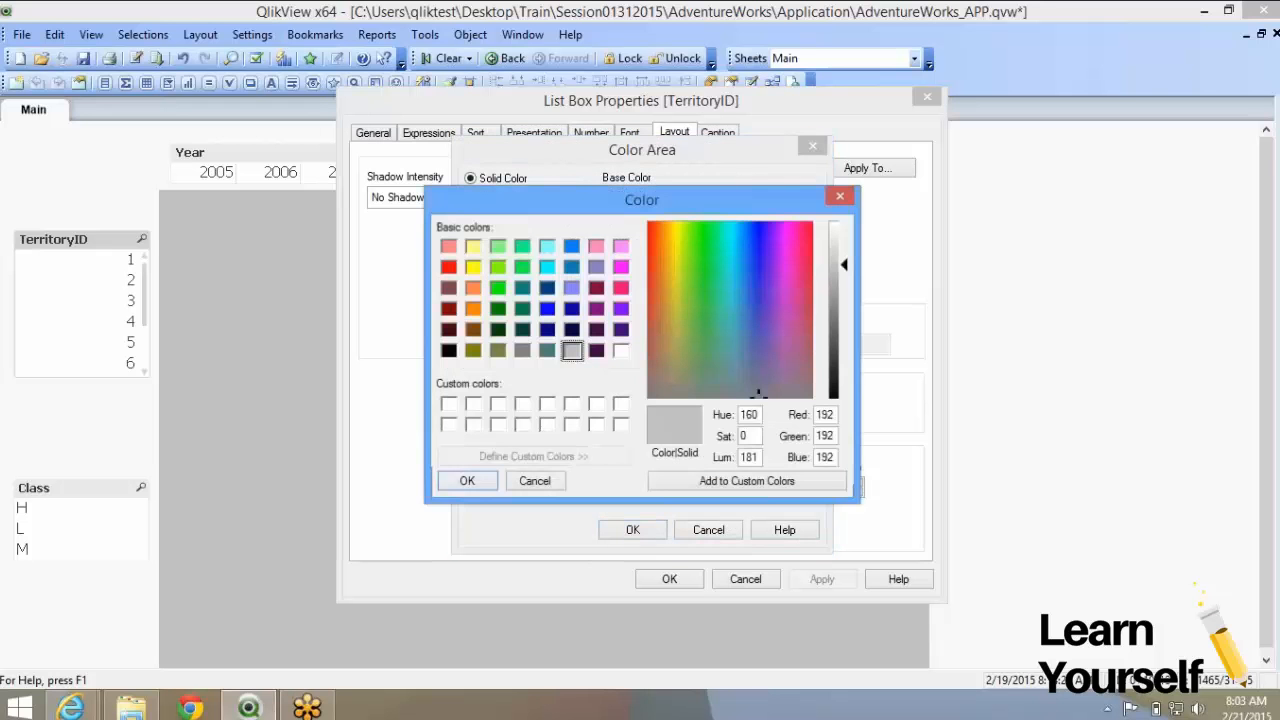
{"action": "left_click", "coordinate": [620, 287]}
{"action": "left_click", "coordinate": [467, 480]}
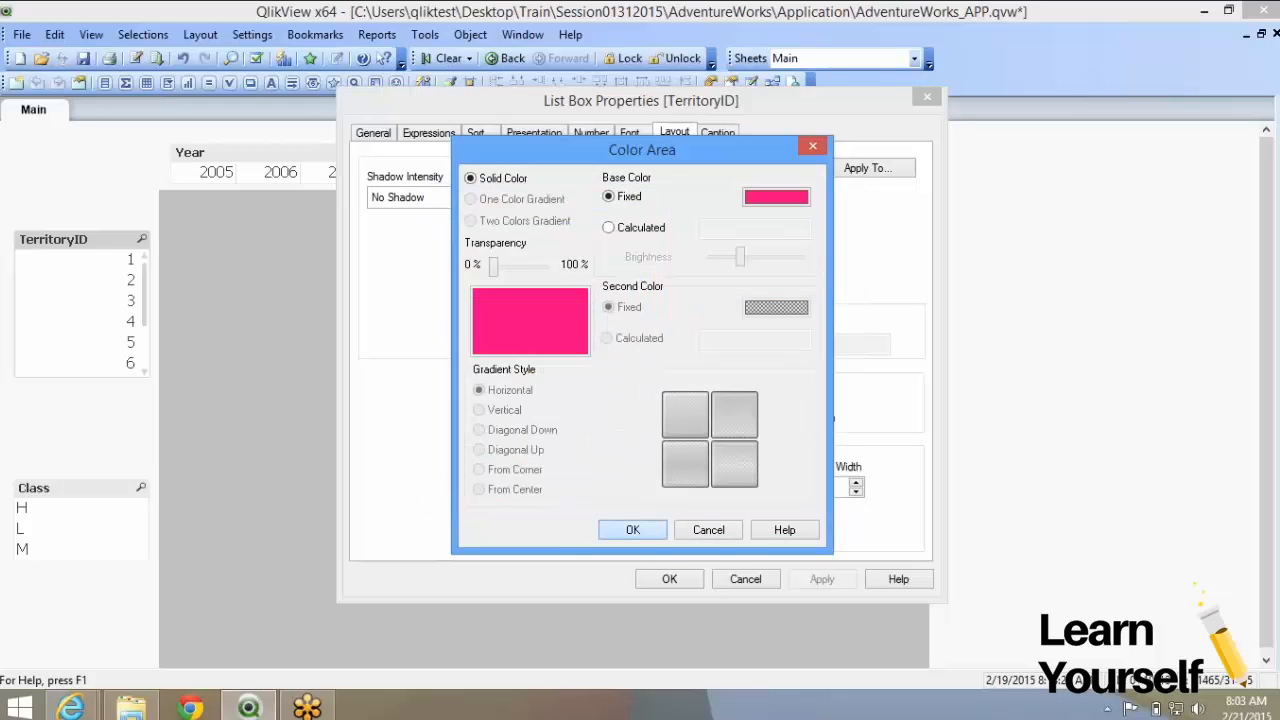
{"action": "key", "text": "Return"}
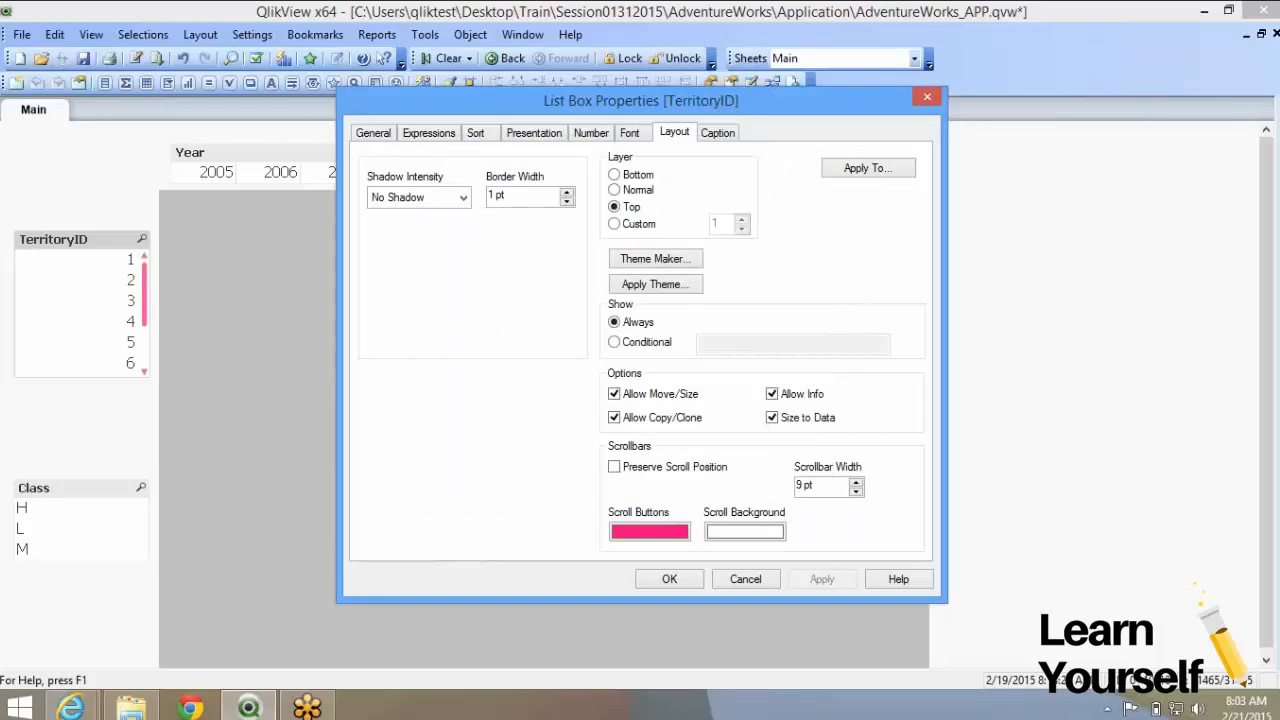
Set the TerritoryID list box's scroll background to a fixed solid light gray and accept the properties
{"action": "left_click", "coordinate": [745, 532]}
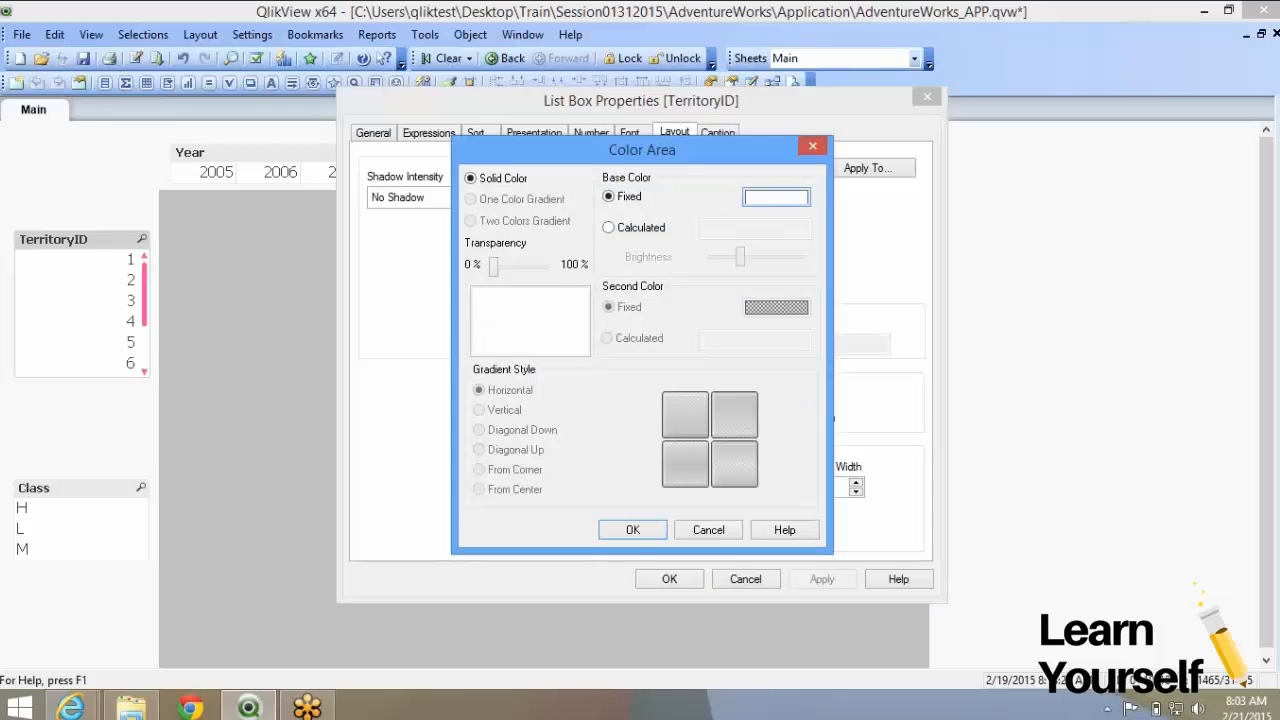
{"action": "left_click", "coordinate": [776, 198]}
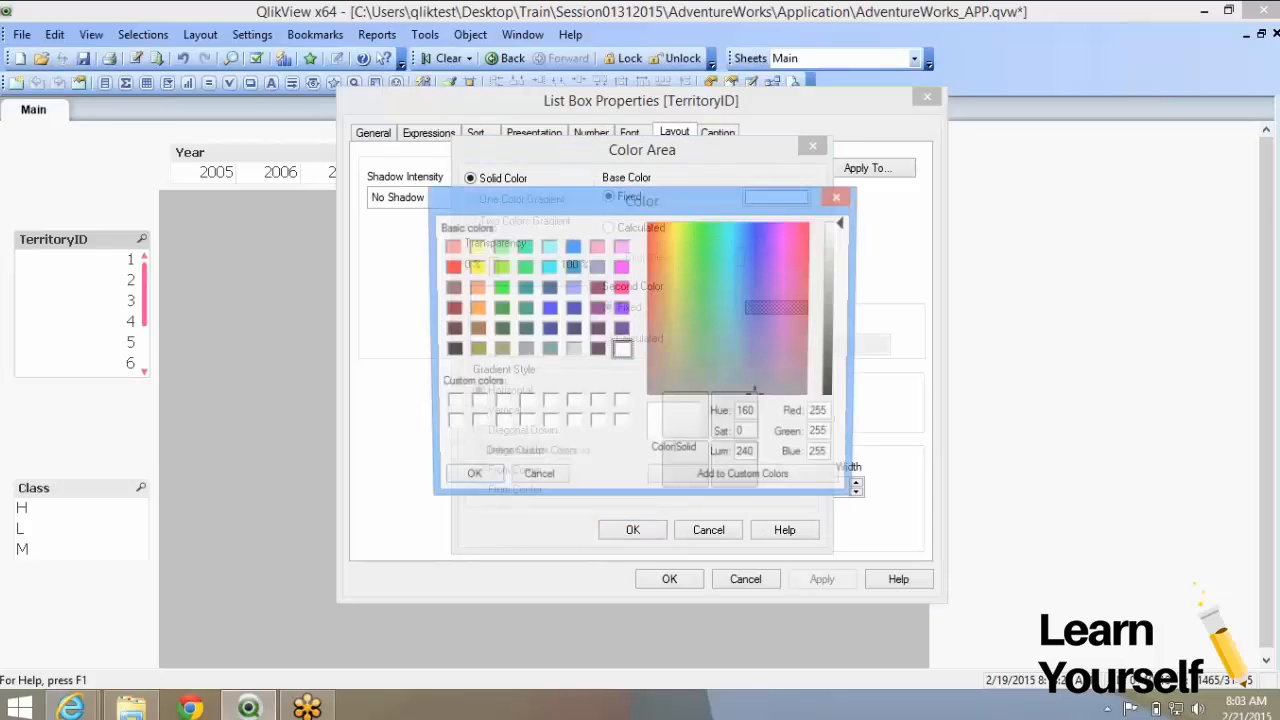
{"action": "left_click", "coordinate": [572, 351]}
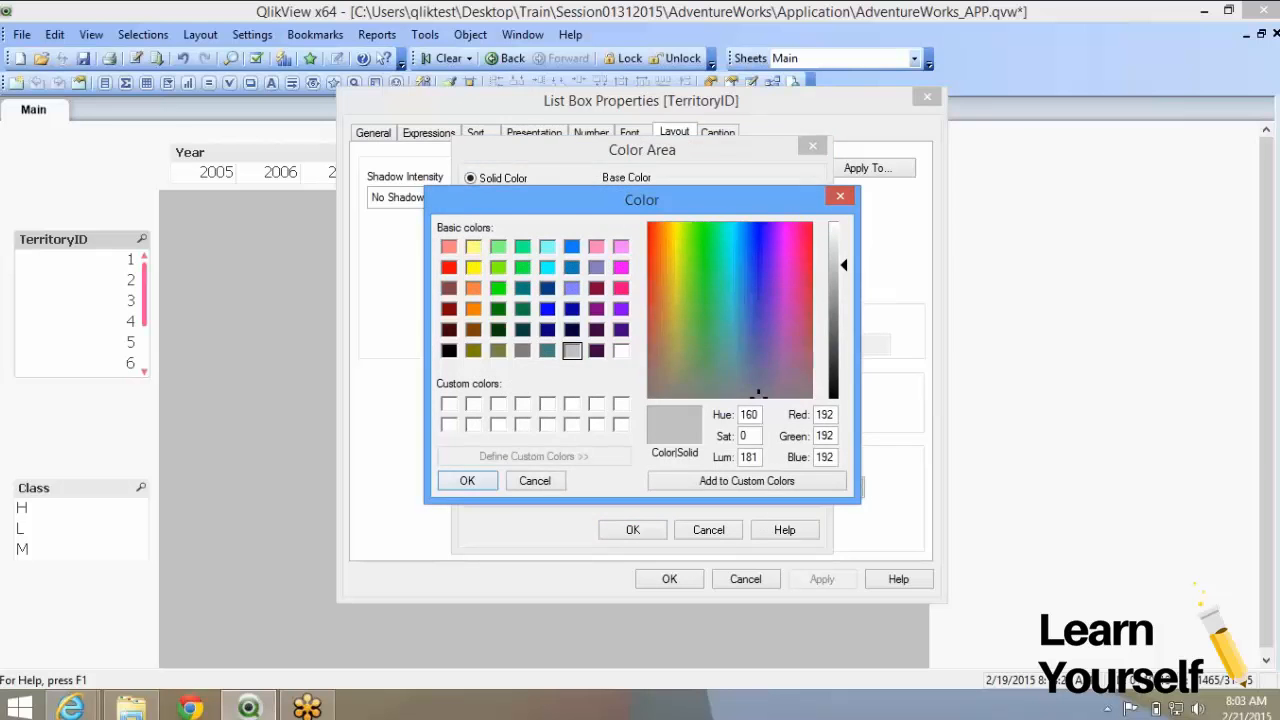
{"action": "left_click", "coordinate": [467, 481]}
{"action": "left_click", "coordinate": [632, 530]}
{"action": "left_click", "coordinate": [669, 579]}
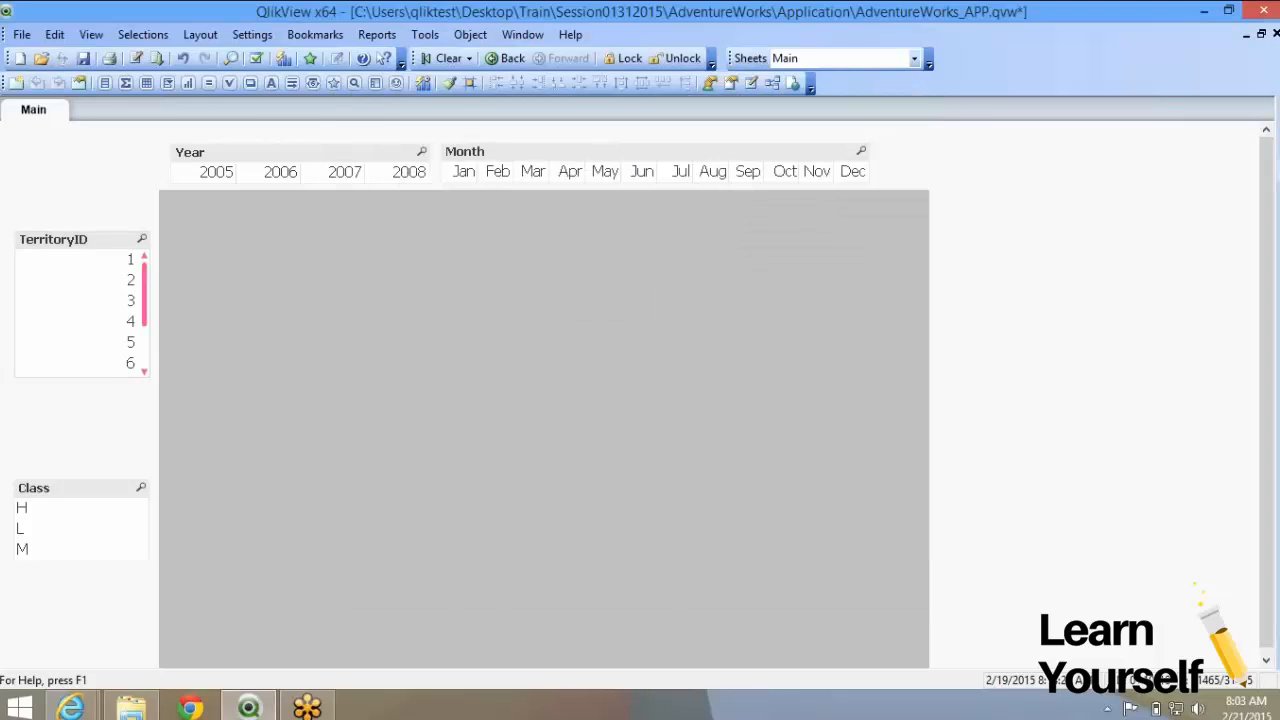
{"action": "right_click", "coordinate": [392, 247]}
{"action": "left_click", "coordinate": [453, 258]}
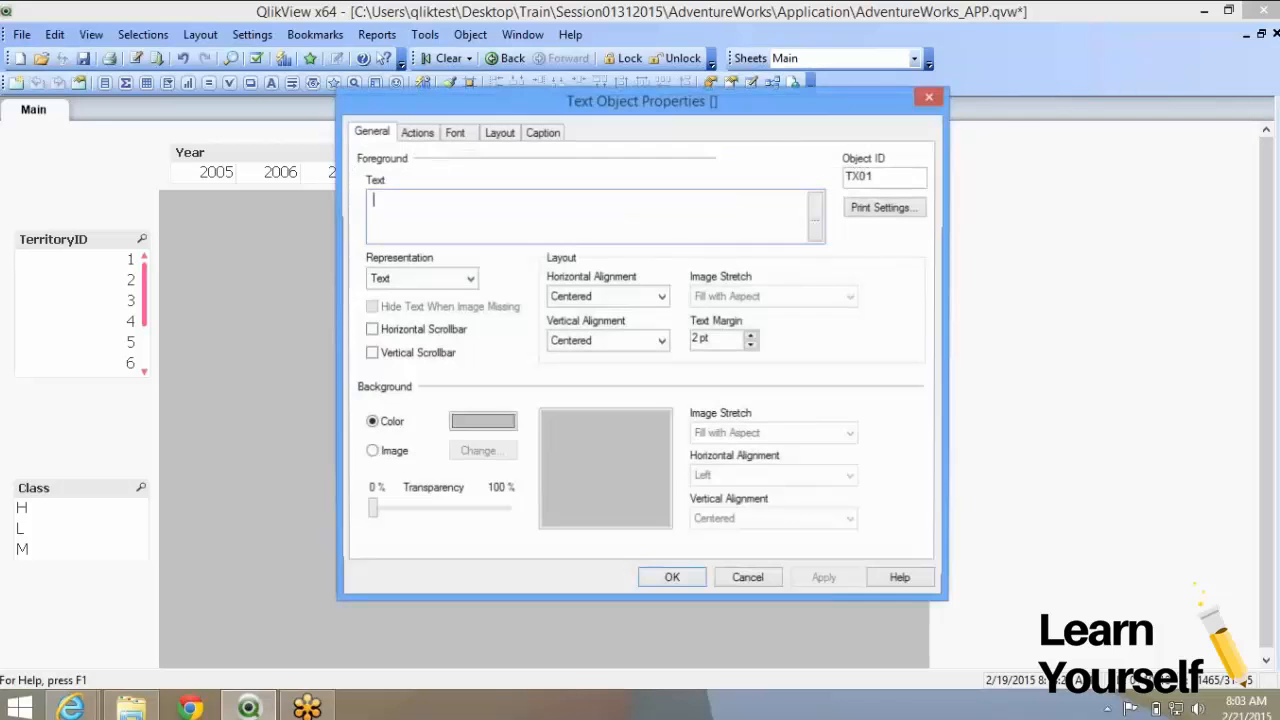
{"action": "left_click", "coordinate": [748, 579]}
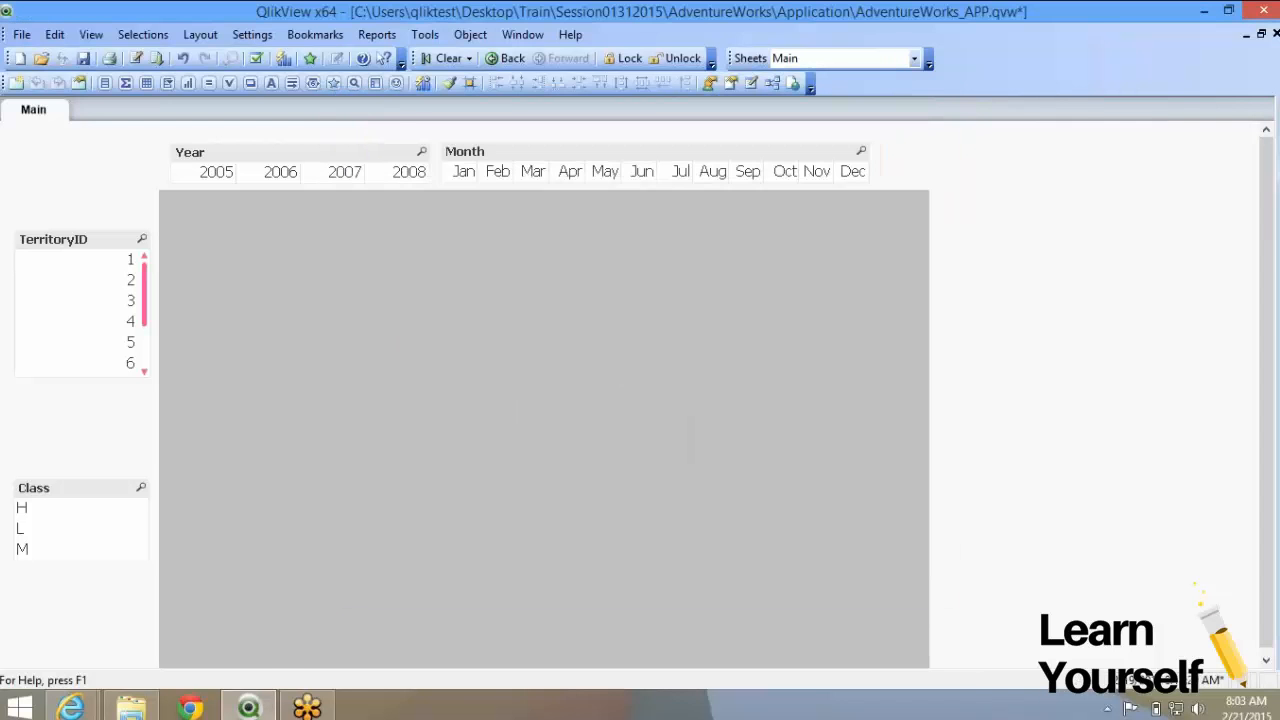
Increase the TerritoryID list box's scrollbar width to 18 pt and apply it
{"action": "right_click", "coordinate": [100, 248]}
{"action": "left_click", "coordinate": [160, 260]}
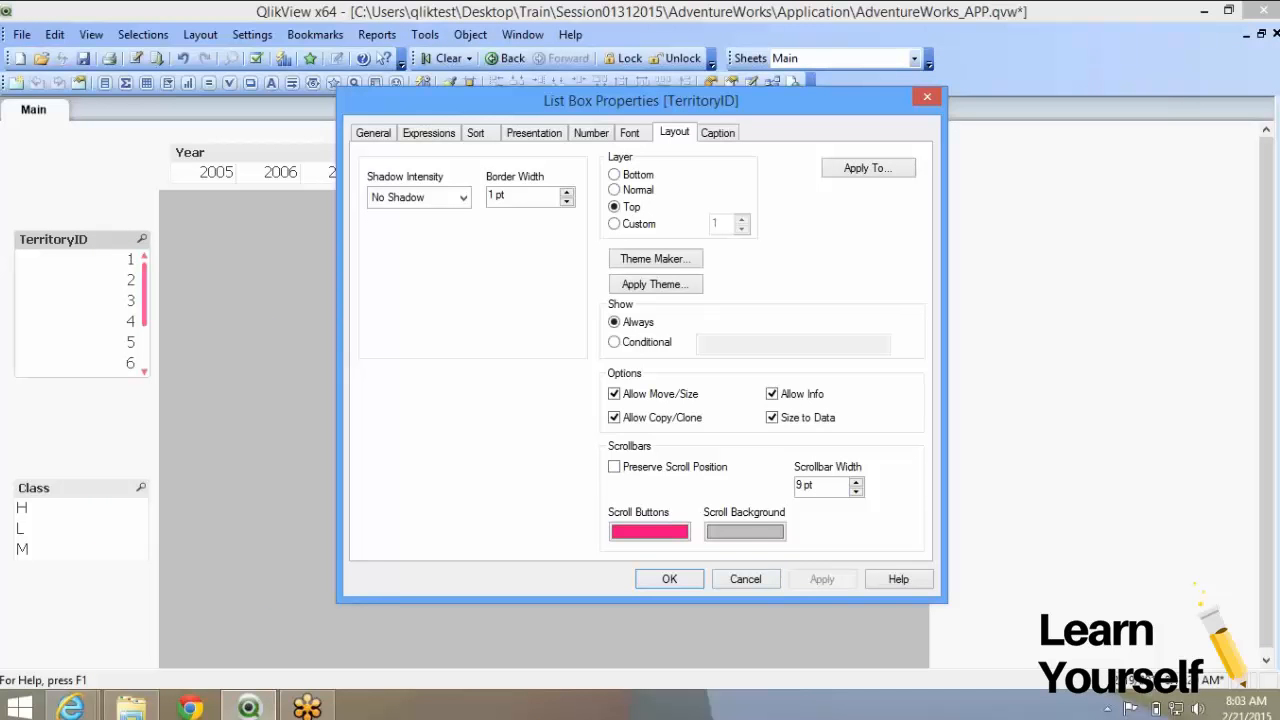
{"action": "left_click", "coordinate": [856, 481]}
{"action": "left_click", "coordinate": [856, 481]}
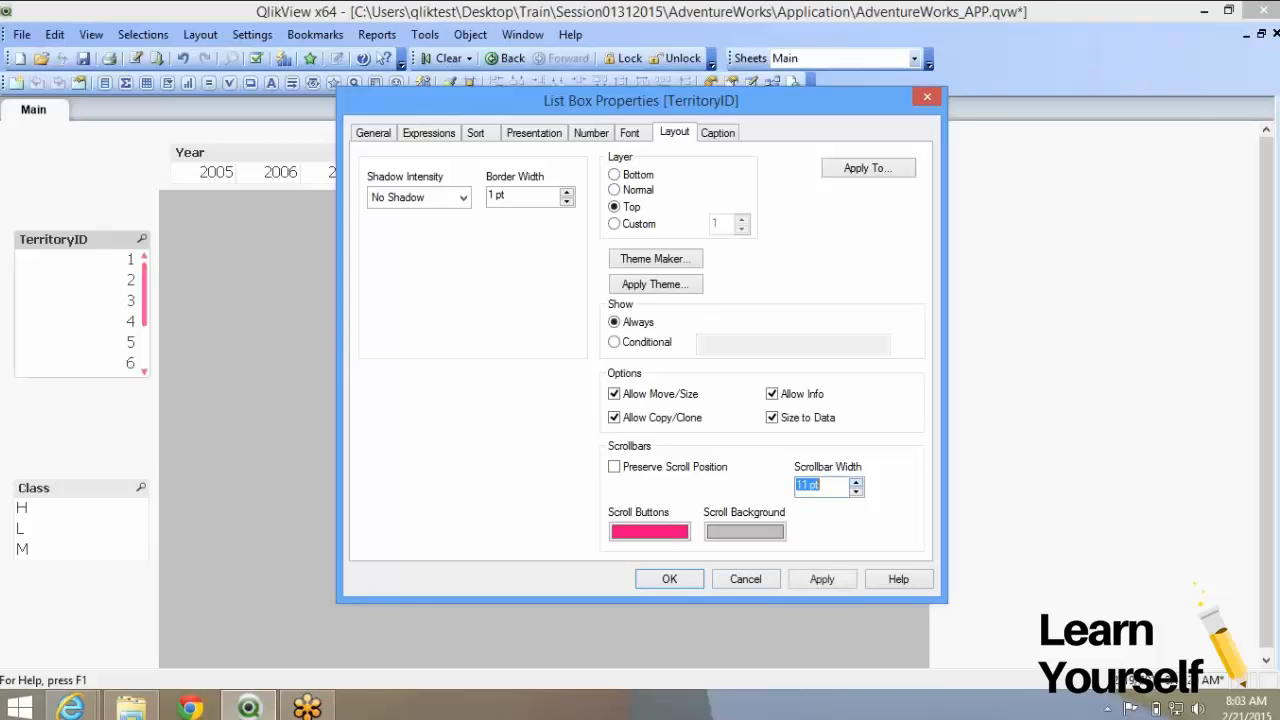
{"action": "left_click", "coordinate": [856, 481]}
{"action": "left_click", "coordinate": [856, 481]}
{"action": "left_click", "coordinate": [856, 481]}
{"action": "left_click", "coordinate": [822, 579]}
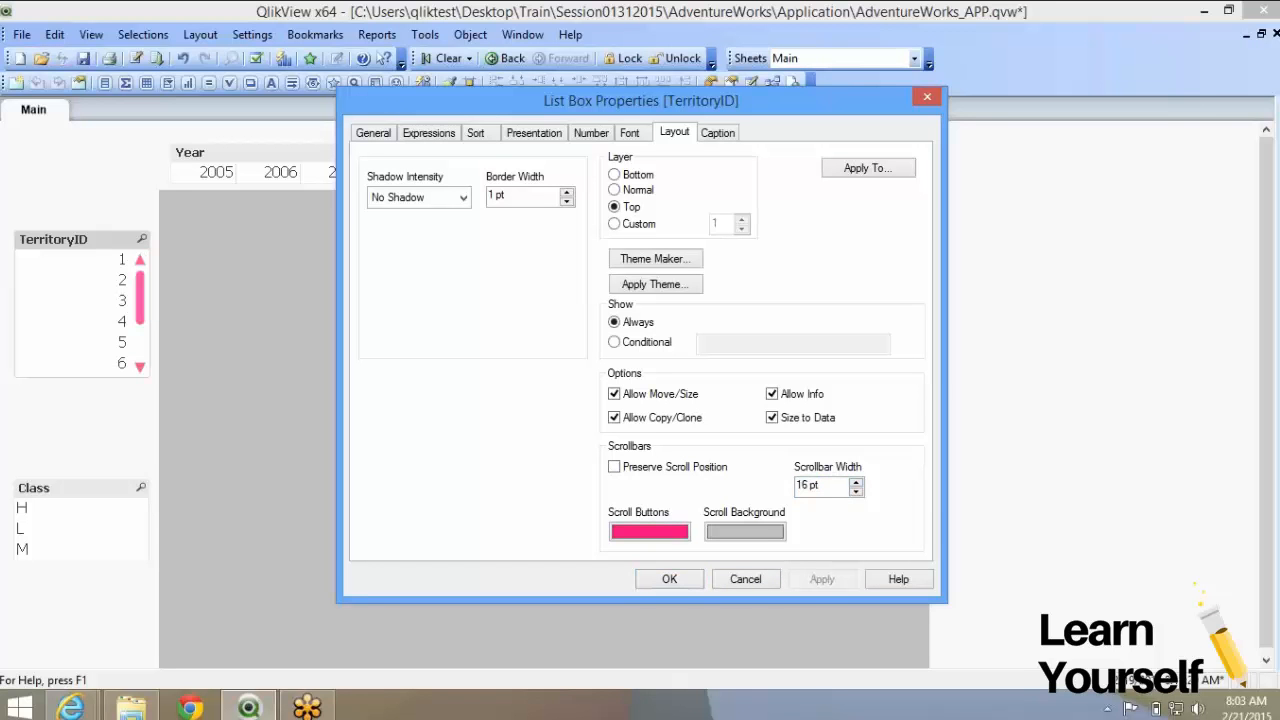
{"action": "left_click", "coordinate": [856, 481]}
{"action": "left_click", "coordinate": [856, 481]}
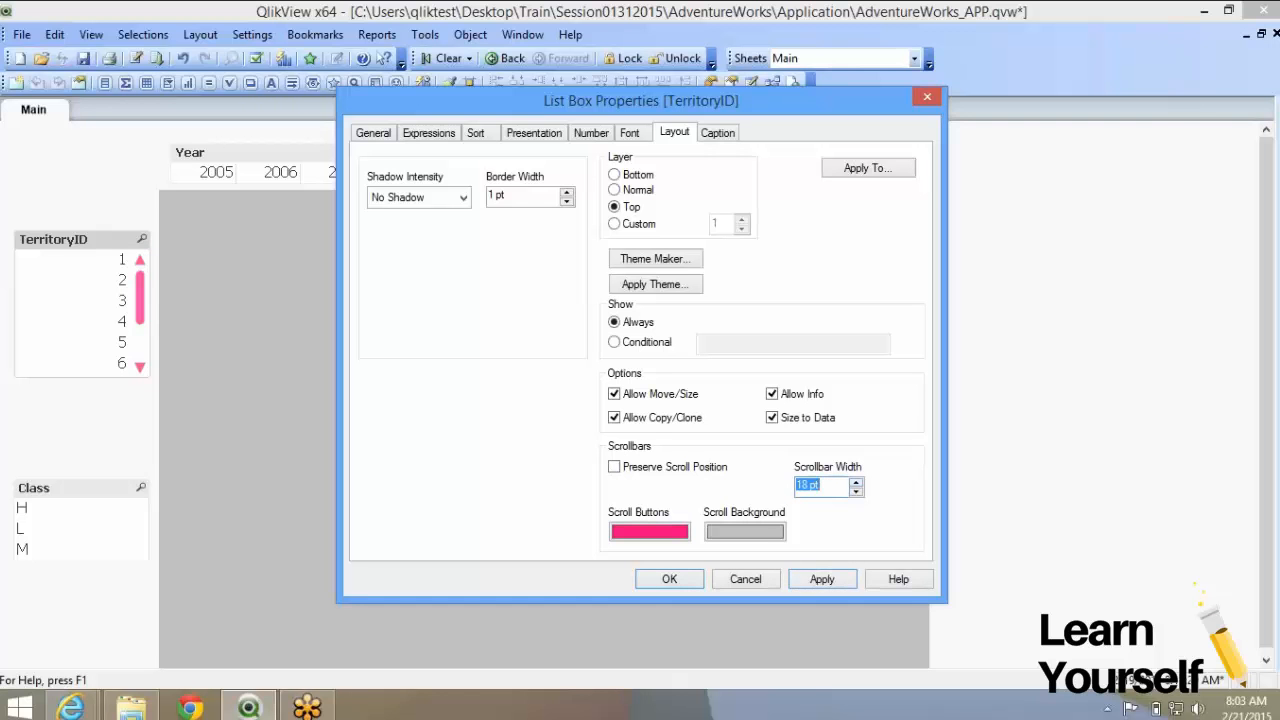
{"action": "left_click", "coordinate": [822, 579]}
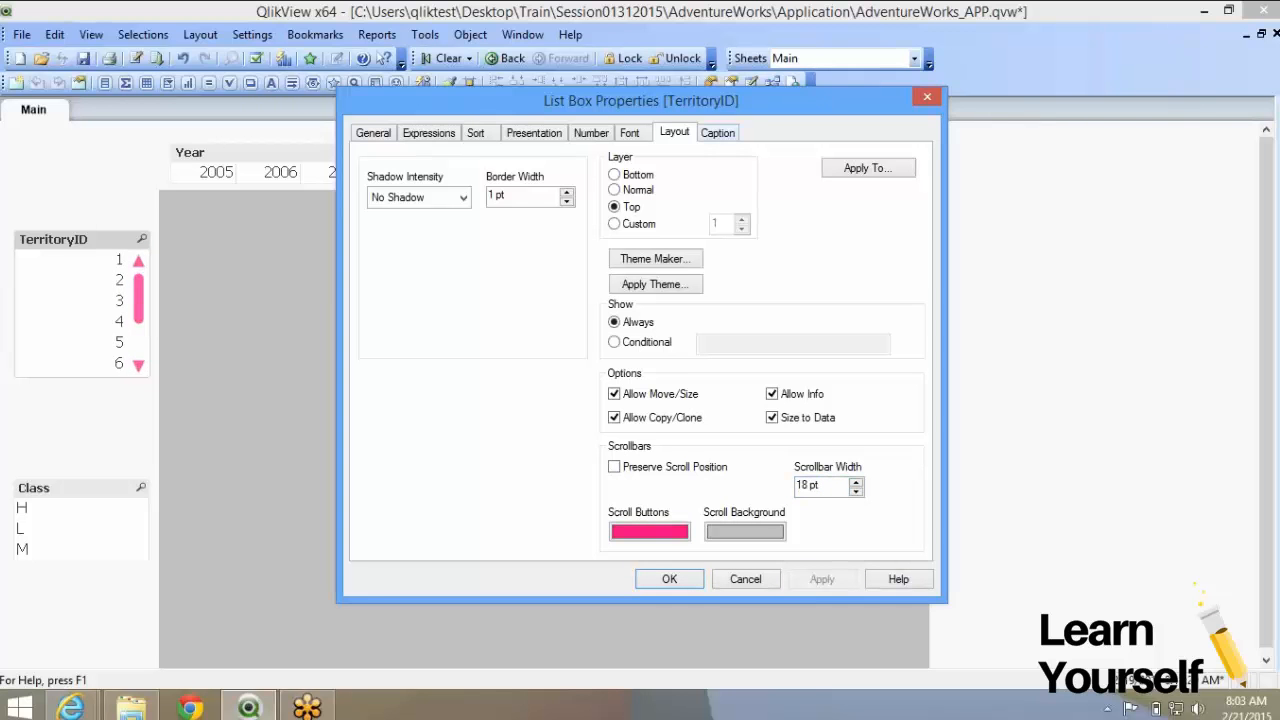
View the TerritoryID caption settings, accept the properties, and lengthen the list box to a height of about 275 to fit all its values
{"action": "left_click", "coordinate": [718, 133]}
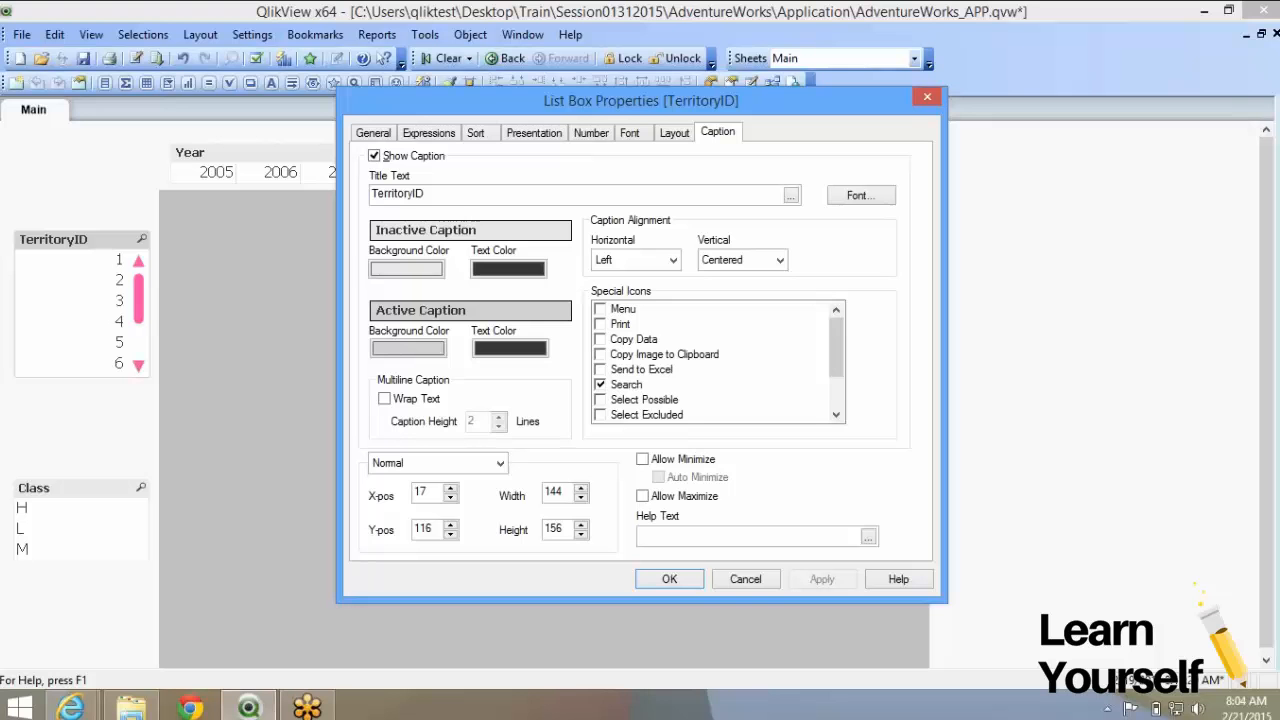
{"action": "left_click", "coordinate": [674, 133]}
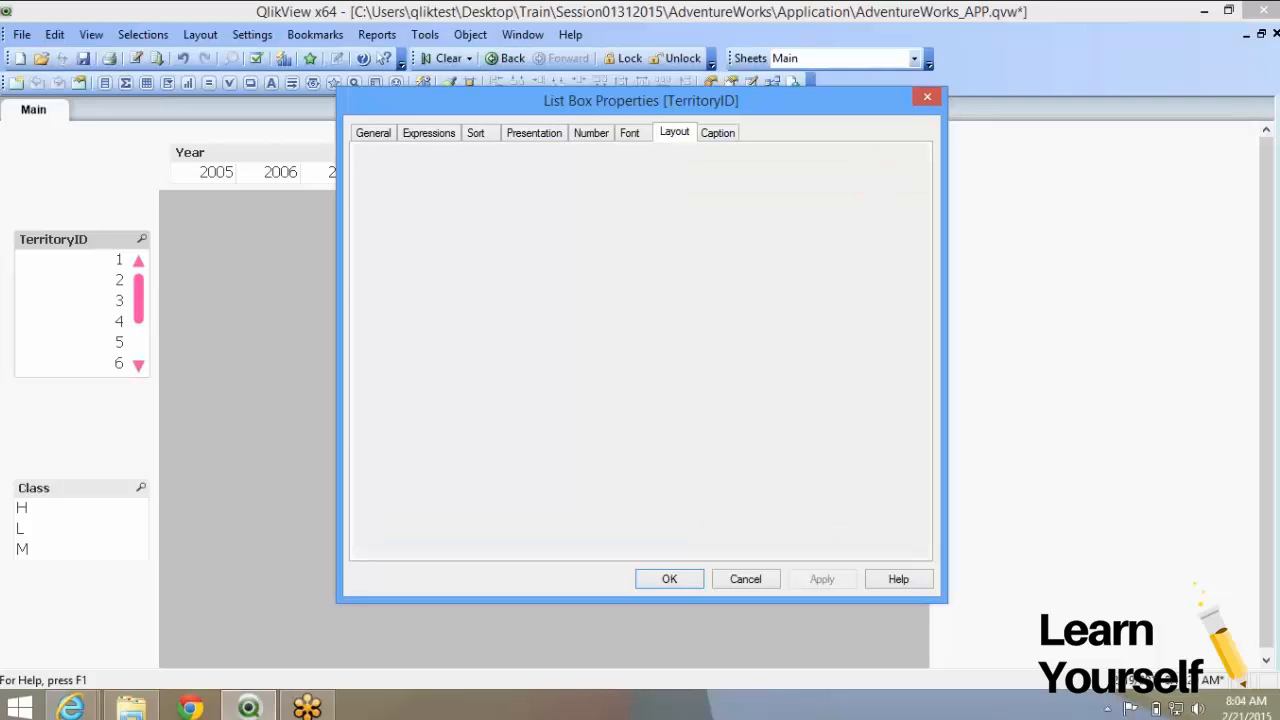
{"action": "left_click", "coordinate": [718, 133]}
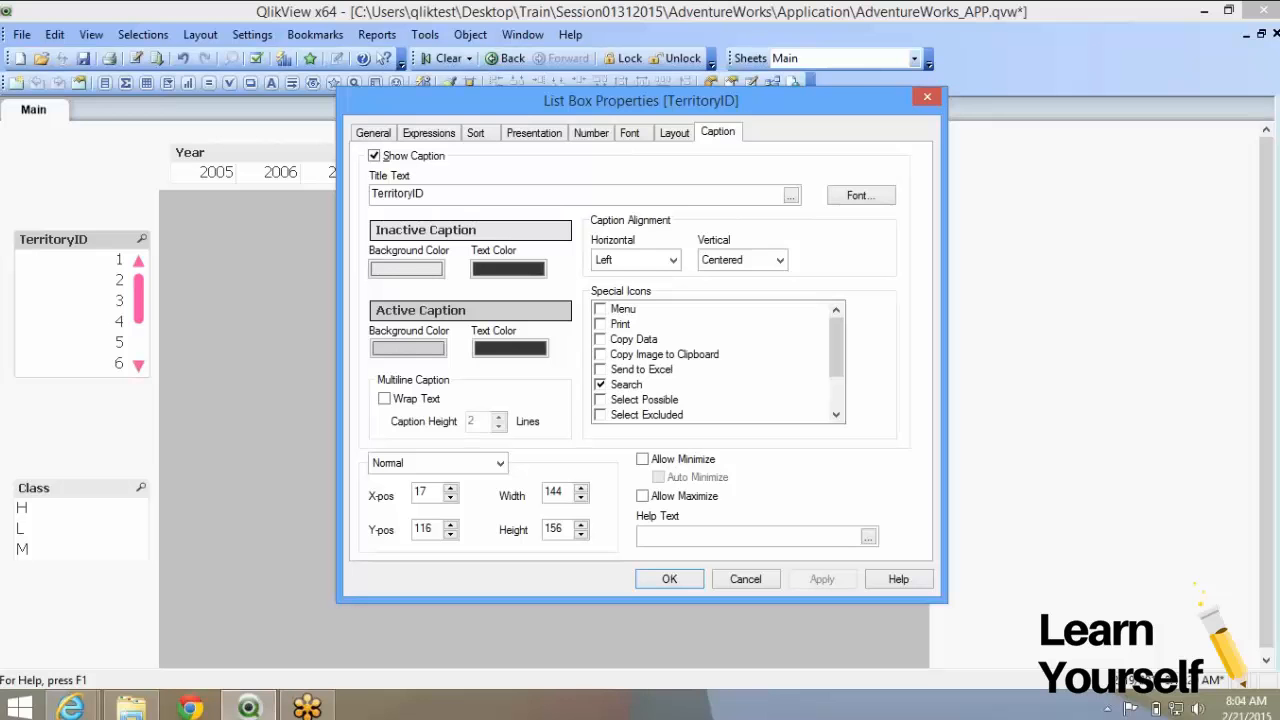
{"action": "left_click", "coordinate": [669, 579]}
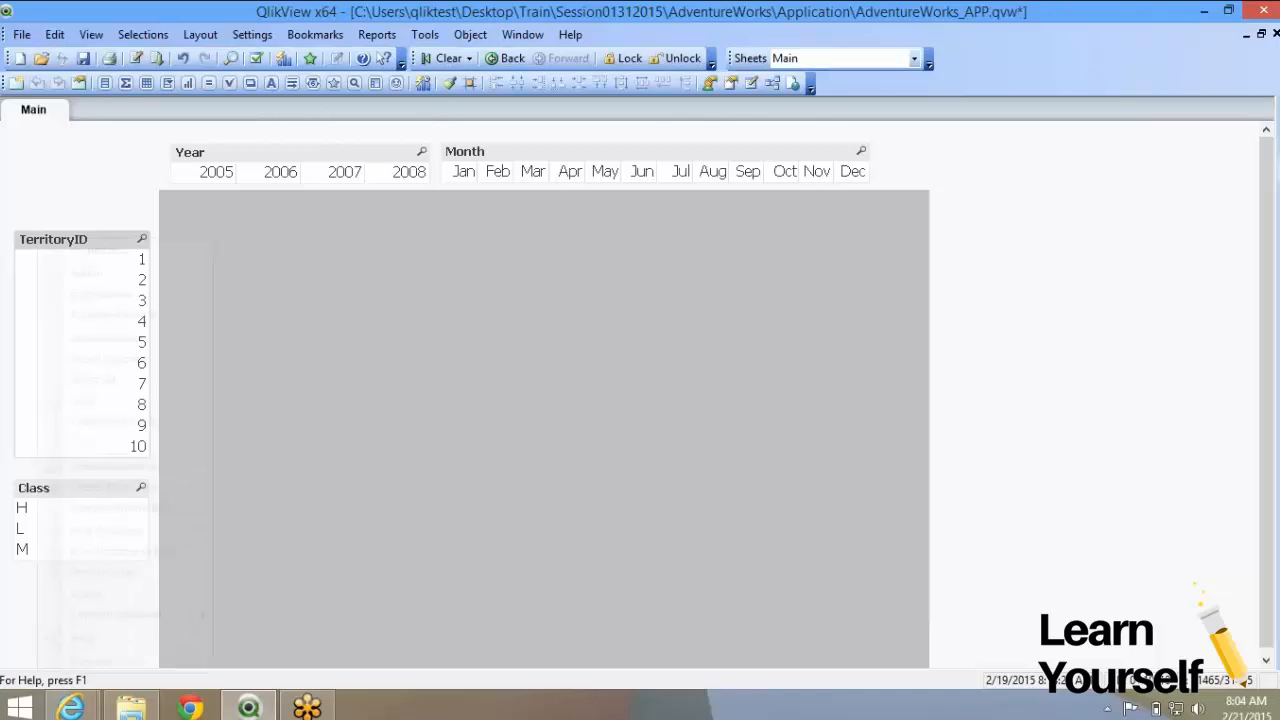
Change the TerritoryID caption font to Regular style at a slightly larger size
{"action": "right_click", "coordinate": [38, 240]}
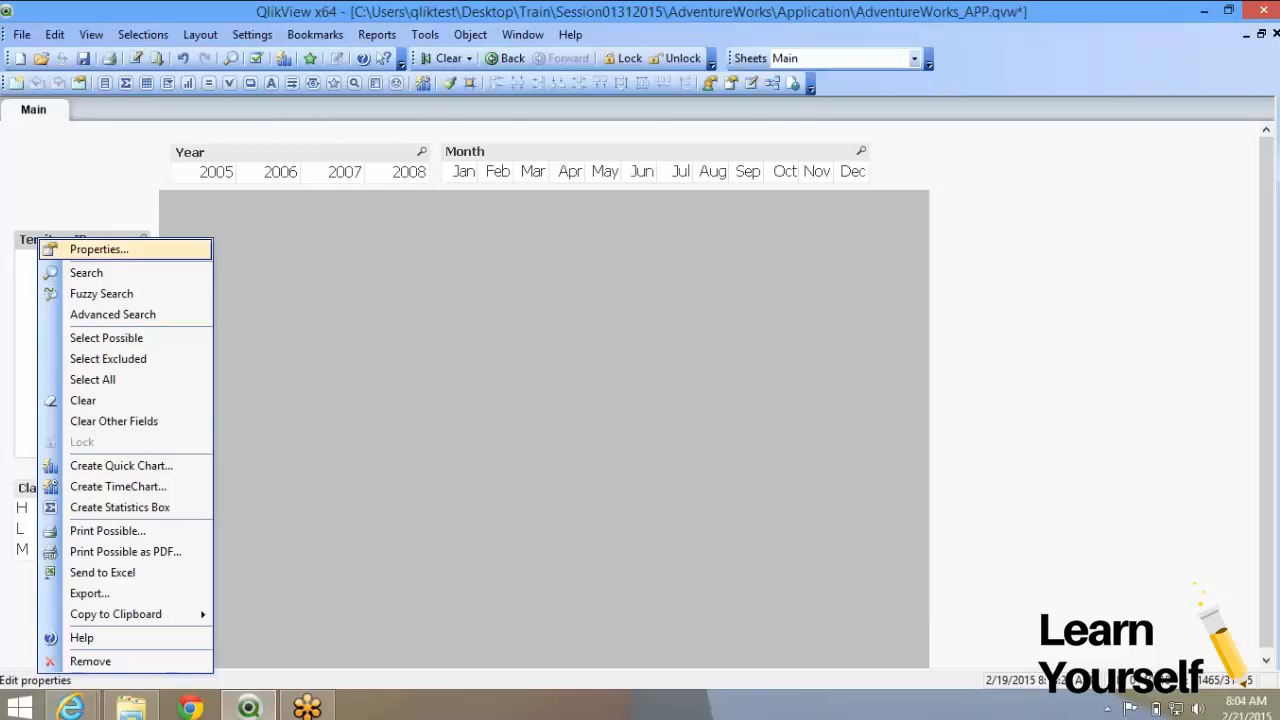
{"action": "left_click", "coordinate": [98, 249]}
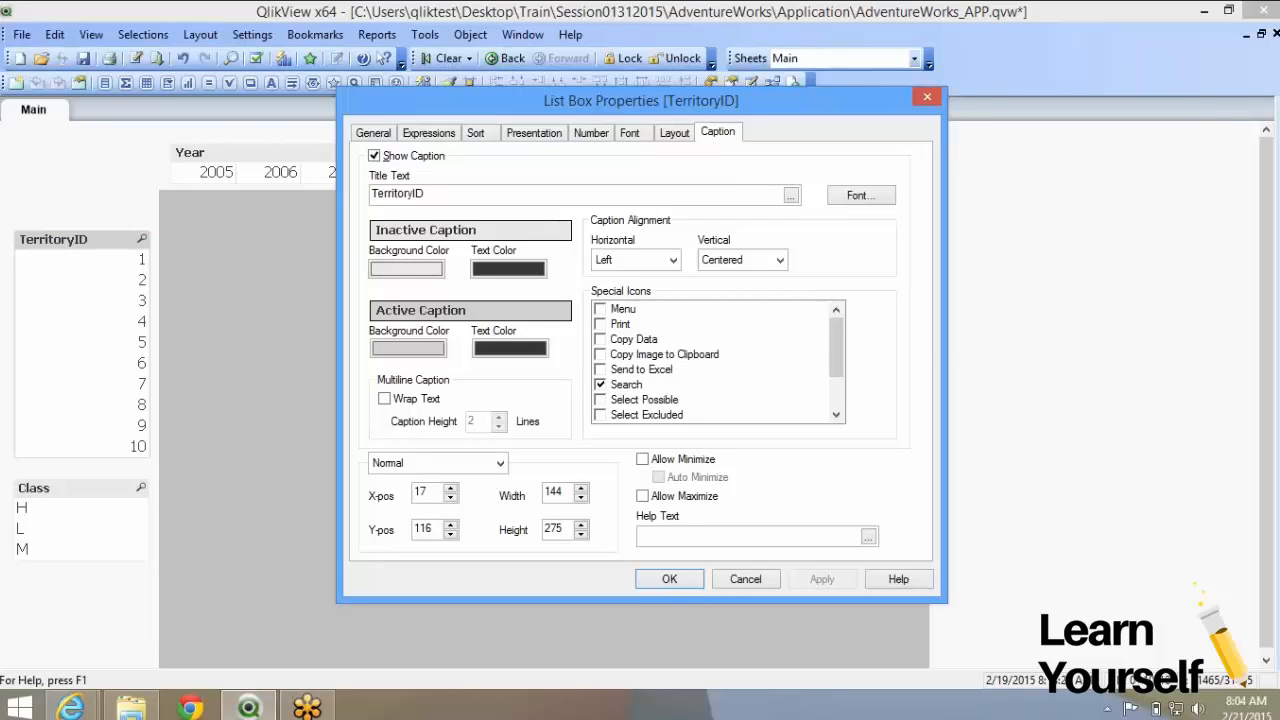
{"action": "left_click_drag", "start_coordinate": [426, 195], "coordinate": [371, 195]}
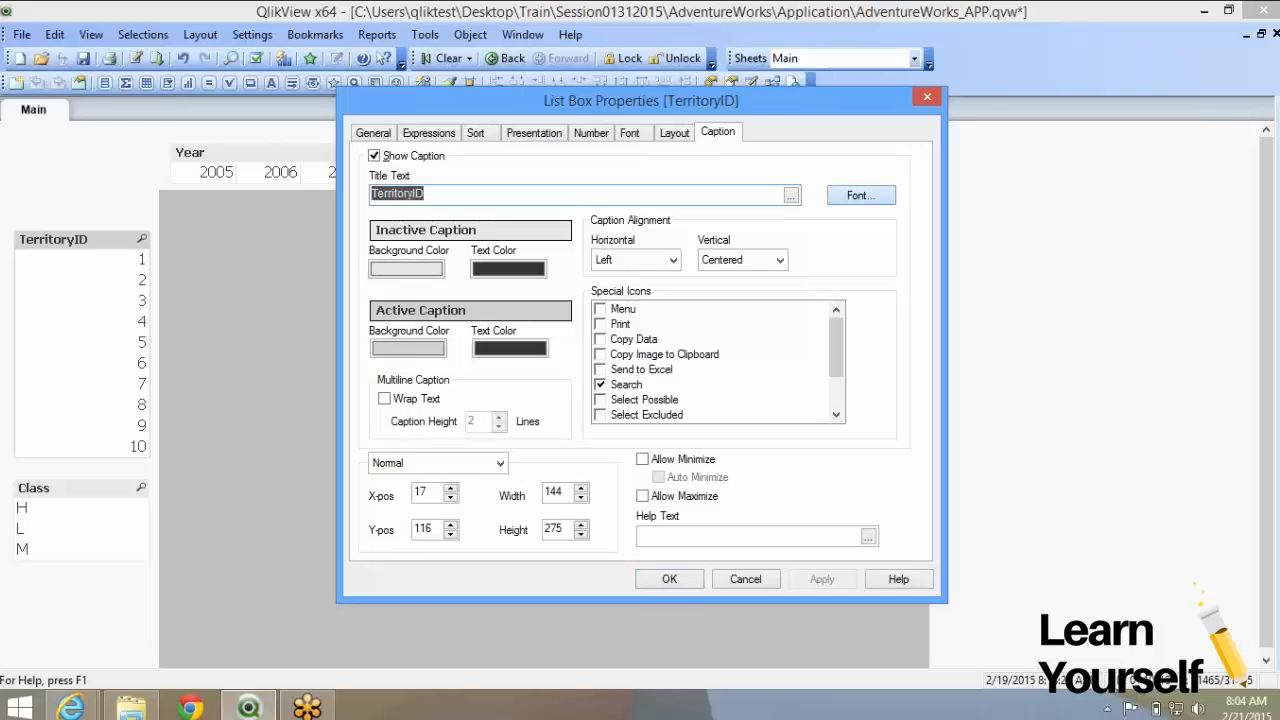
{"action": "left_click", "coordinate": [861, 195]}
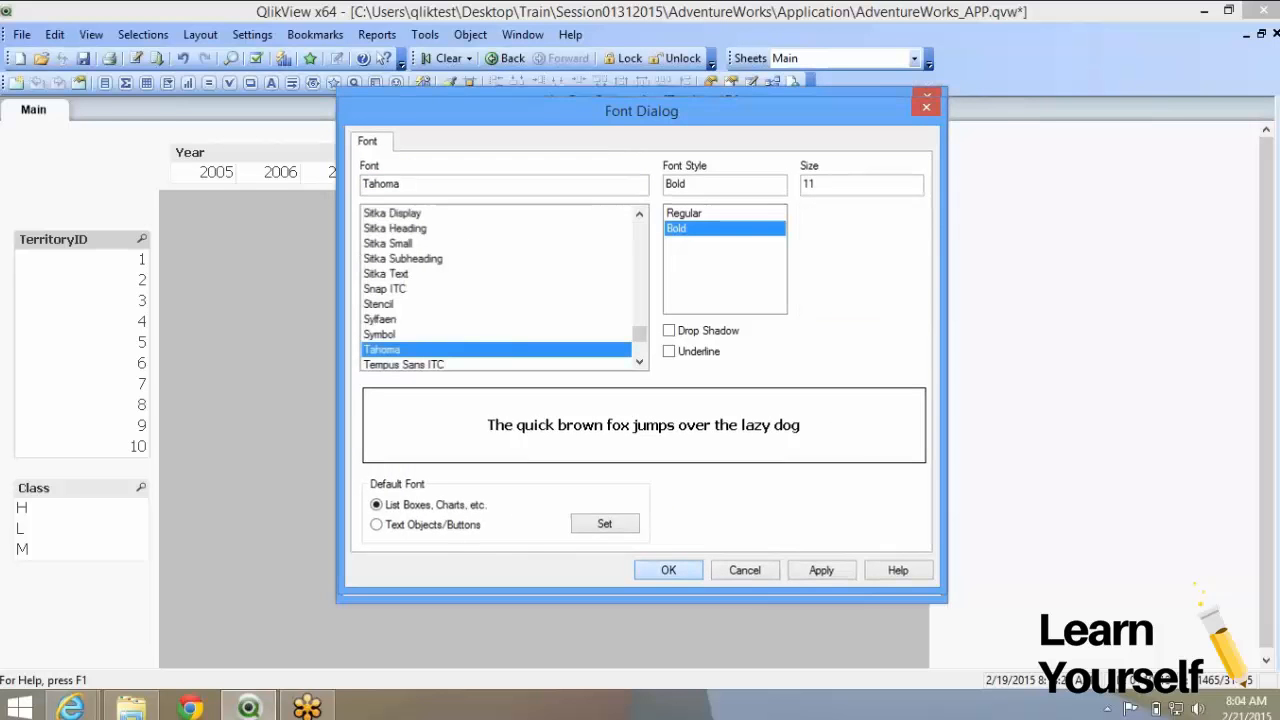
{"action": "left_click", "coordinate": [668, 570]}
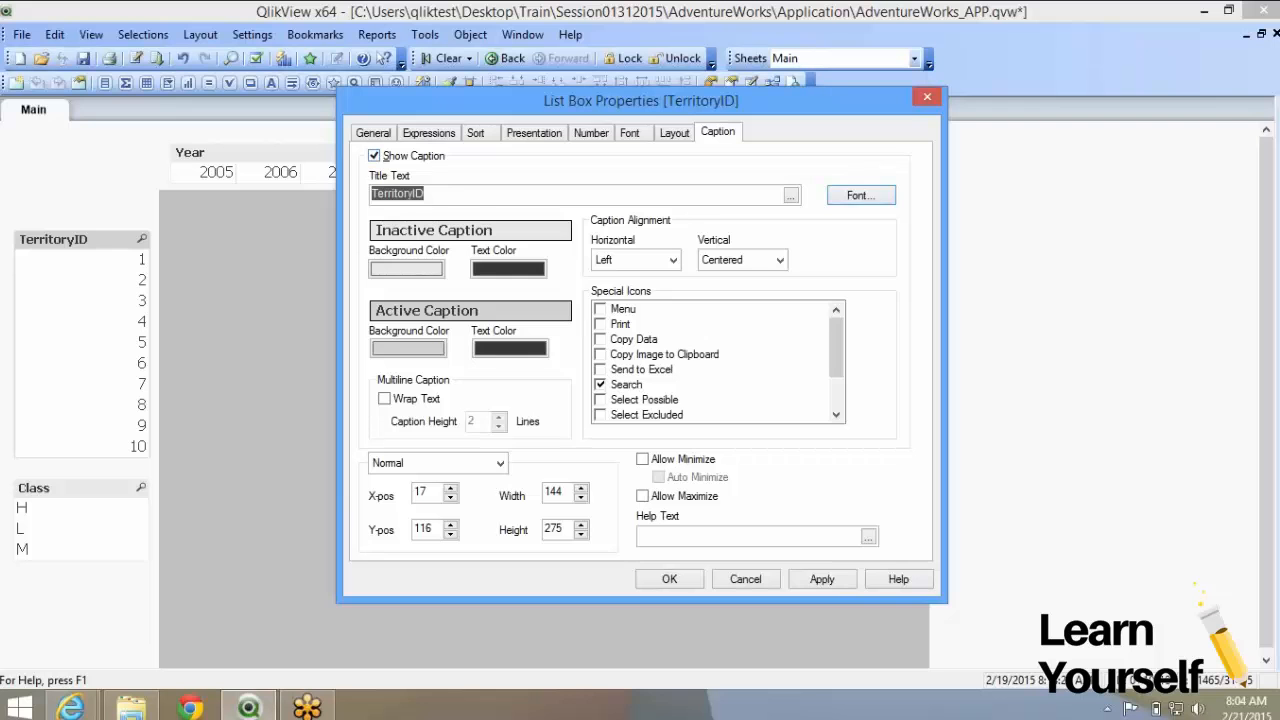
Hide the TerritoryID list box's caption, apply the change, and show the caption again
{"action": "left_click", "coordinate": [374, 156]}
{"action": "left_click", "coordinate": [822, 579]}
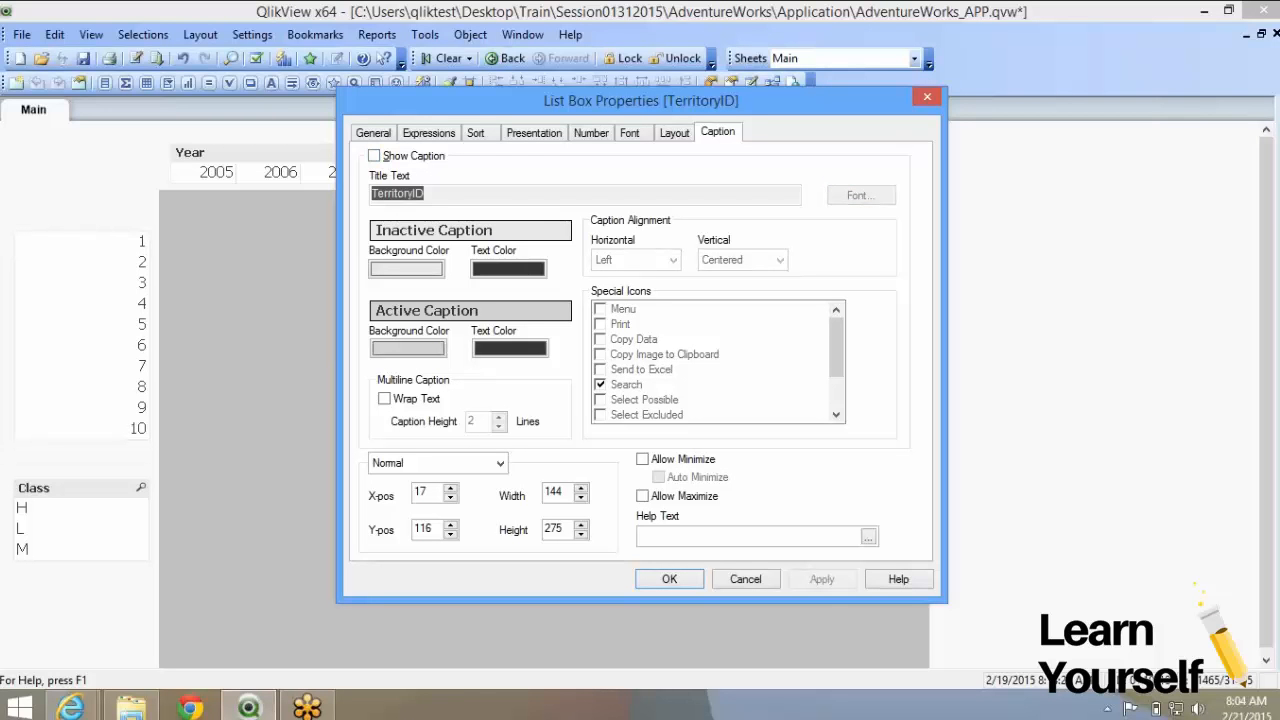
{"action": "left_click", "coordinate": [374, 156]}
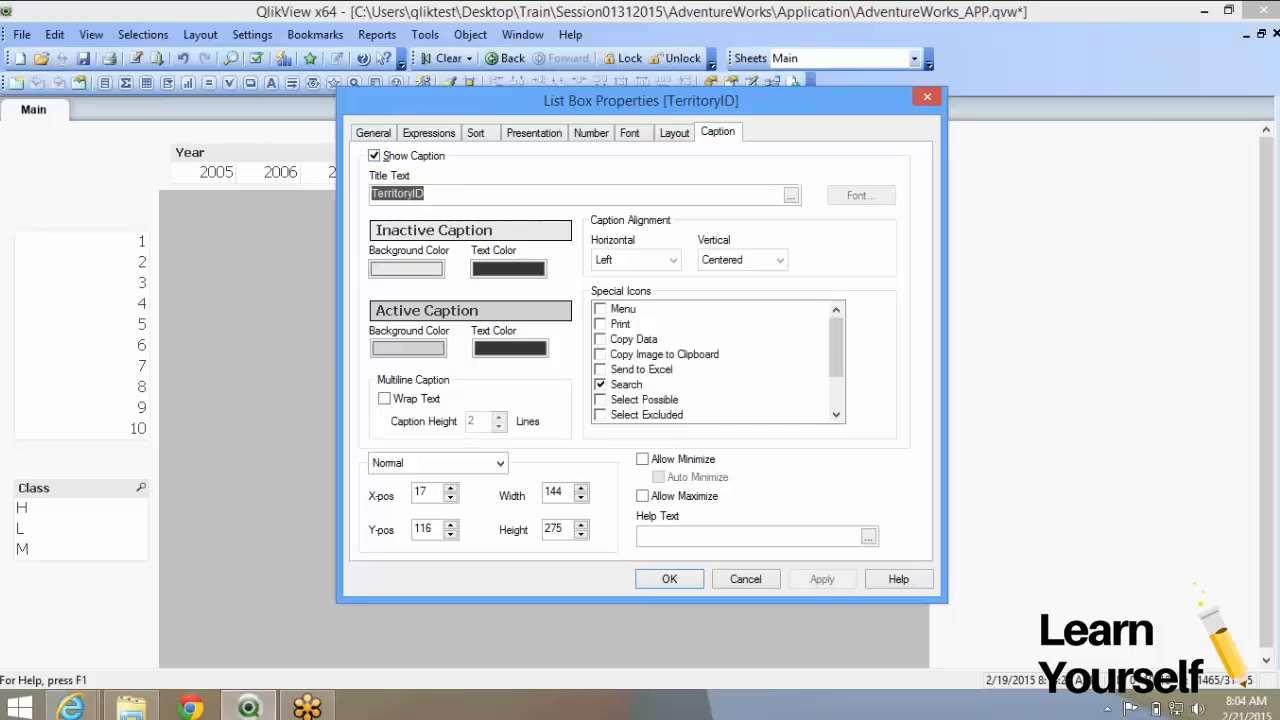
{"action": "left_click", "coordinate": [822, 579]}
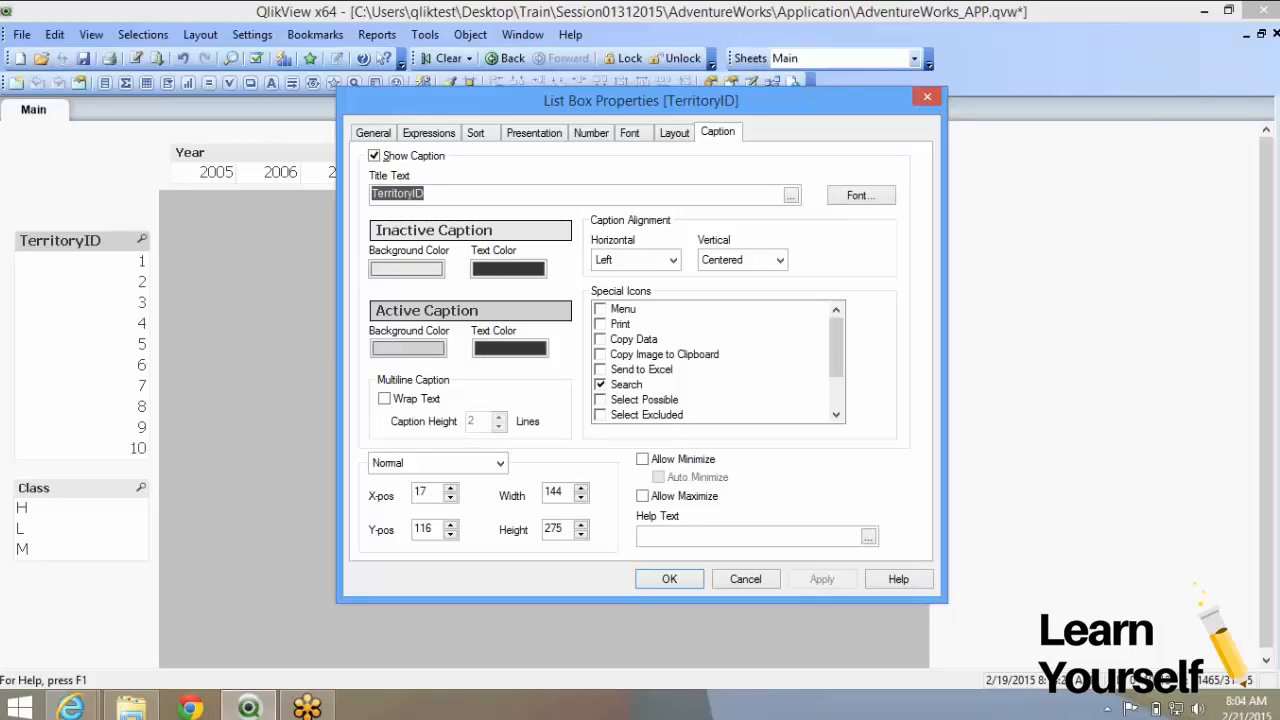
Set the TerritoryID caption's horizontal alignment to Centered and accept the properties
{"action": "left_click", "coordinate": [673, 260]}
{"action": "left_click", "coordinate": [622, 295]}
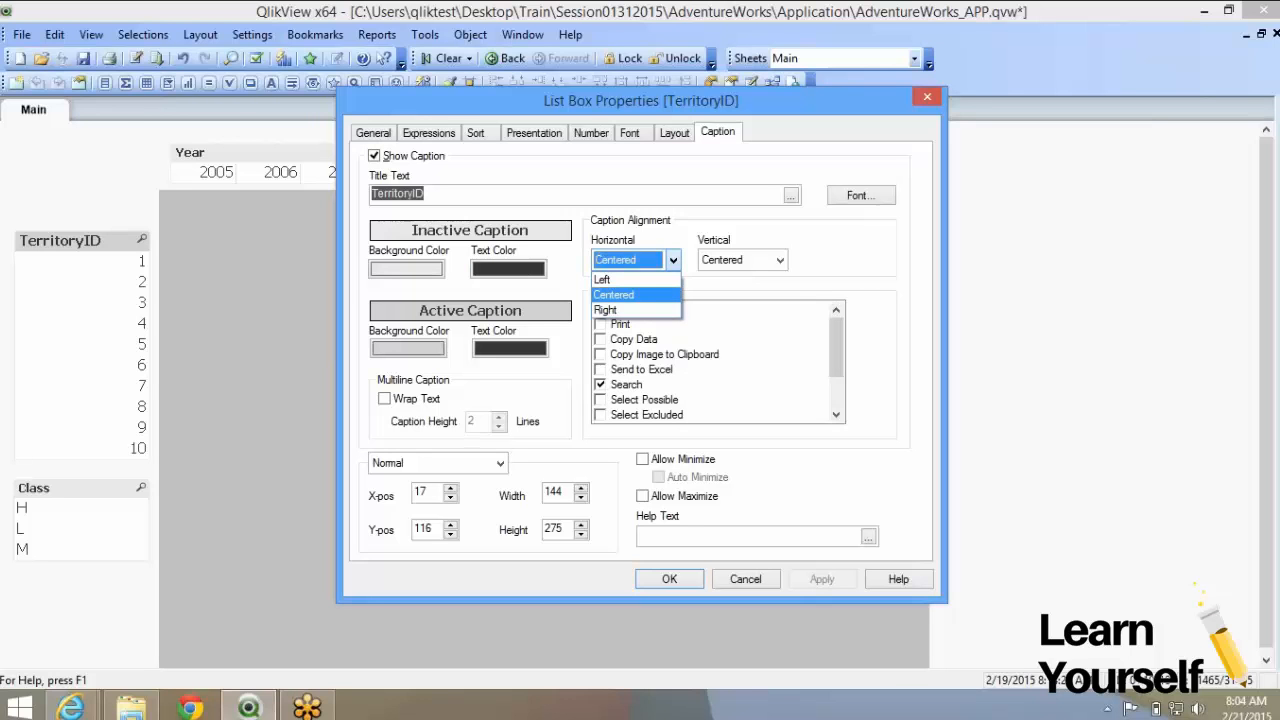
{"action": "left_click", "coordinate": [822, 579]}
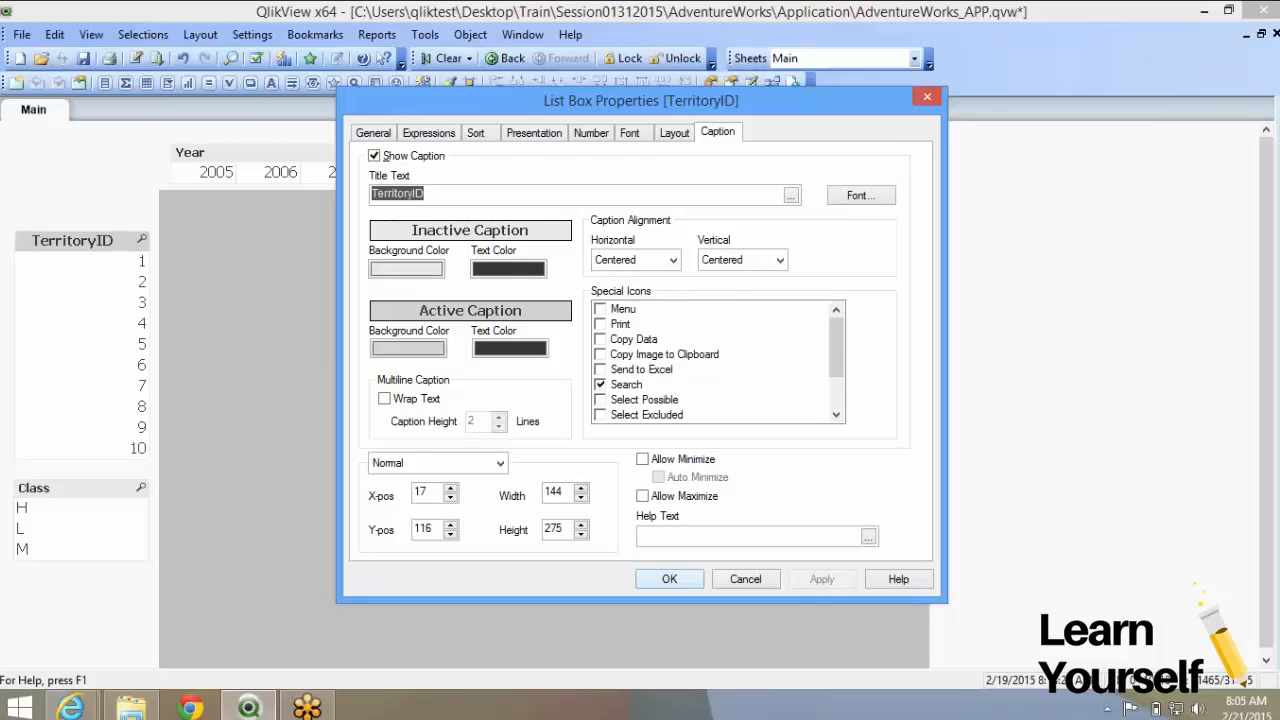
{"action": "left_click", "coordinate": [669, 580]}
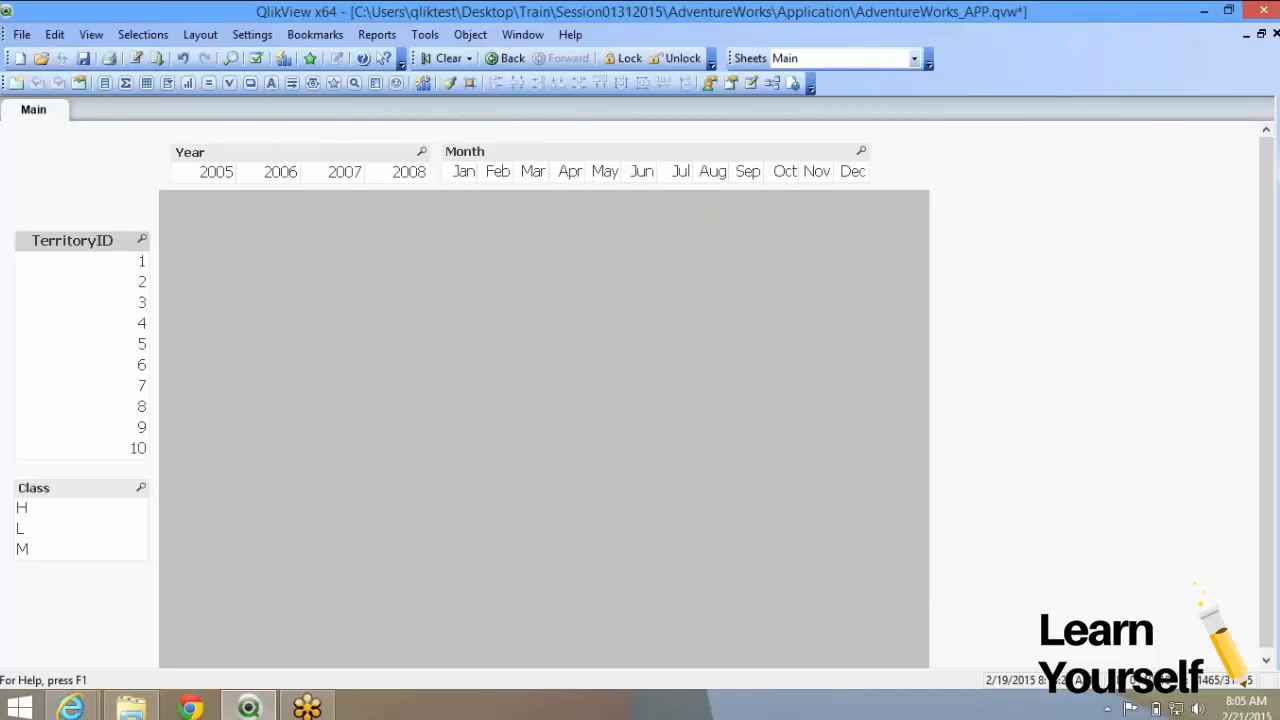
Activate the Year, Class and TerritoryID list boxes in turn to compare active and inactive caption colors
{"action": "left_click", "coordinate": [299, 153]}
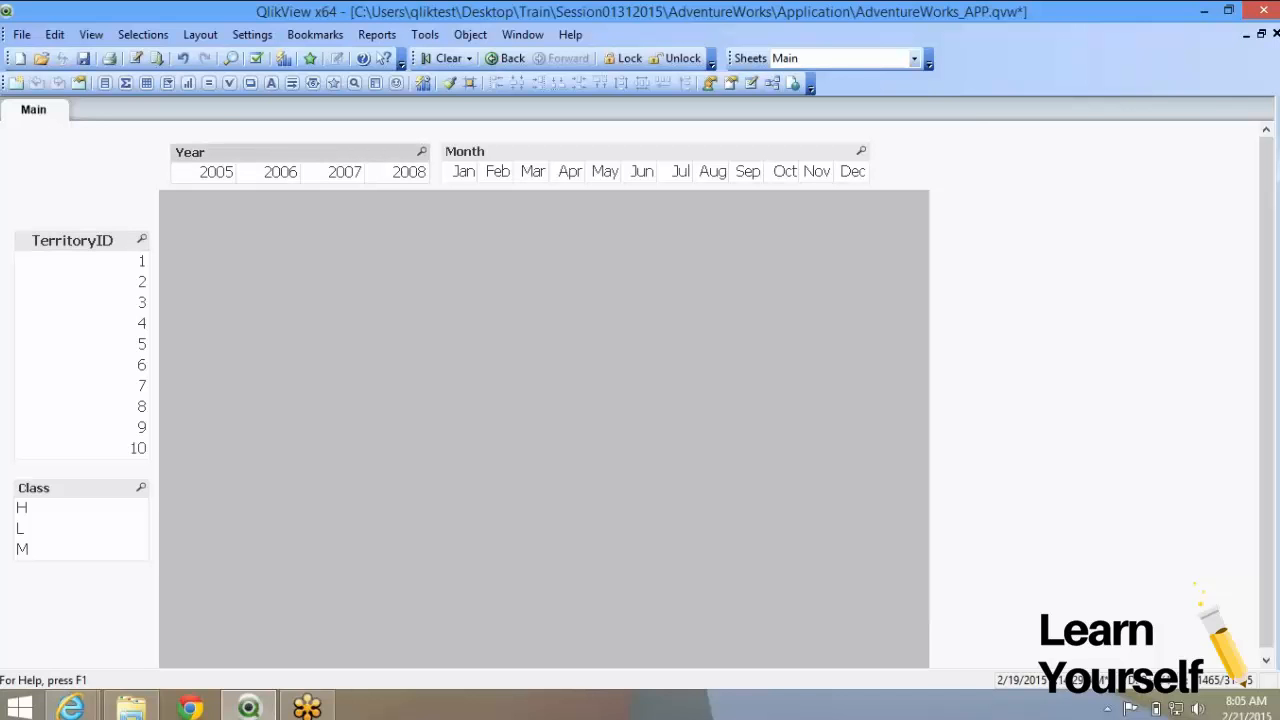
{"action": "left_click", "coordinate": [76, 488]}
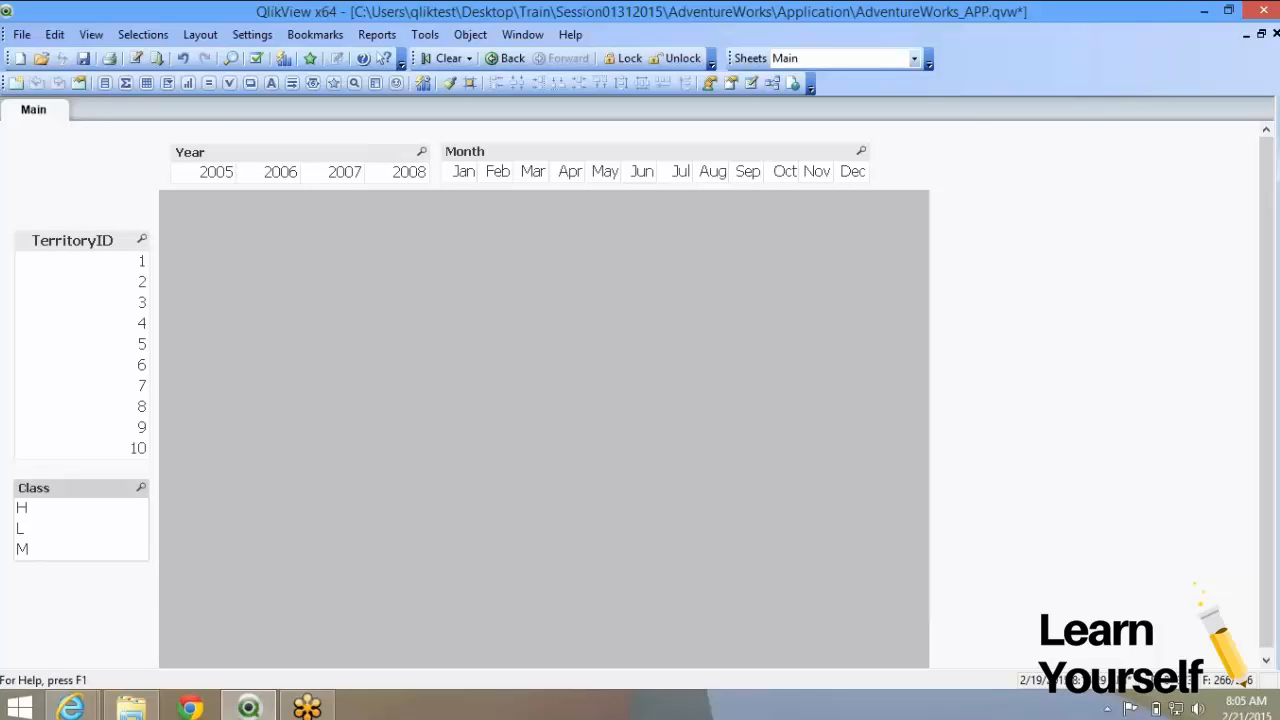
{"action": "left_click", "coordinate": [76, 241]}
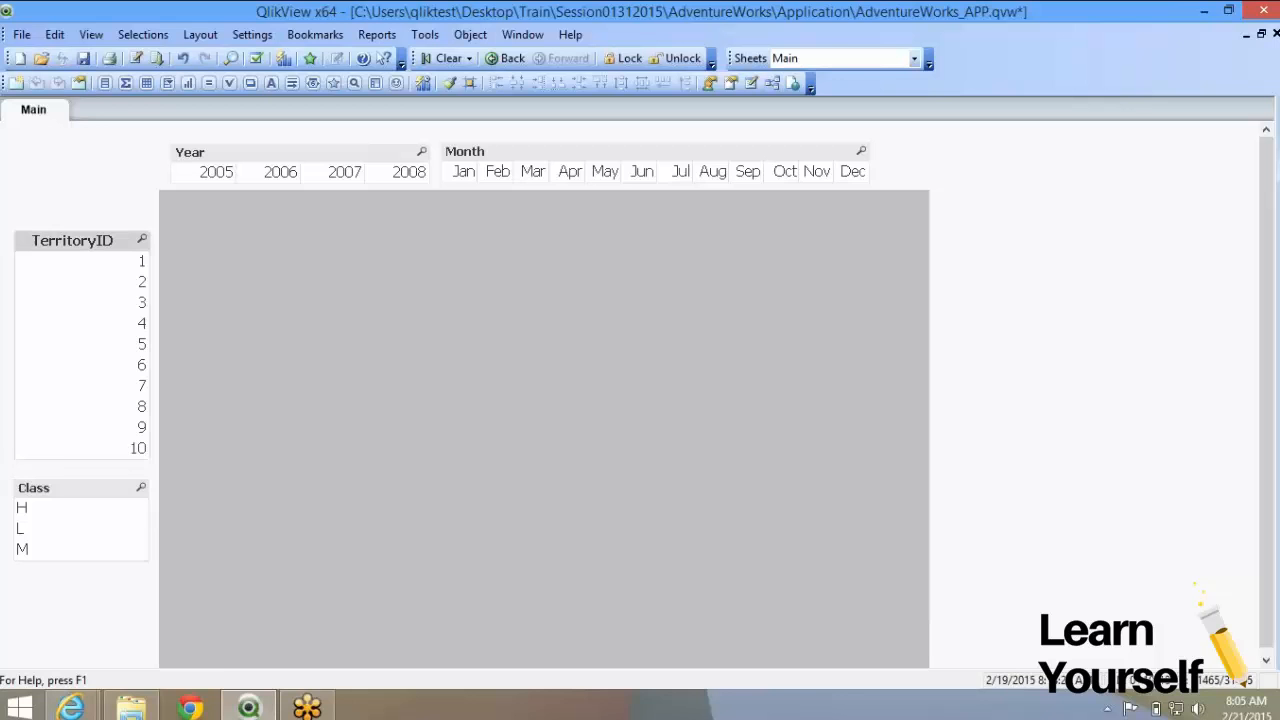
Nudge the TerritoryID list box slightly right and down, keeping it above Class
{"action": "right_click", "coordinate": [60, 243]}
{"action": "left_click", "coordinate": [98, 257]}
{"action": "left_click_drag", "start_coordinate": [74, 241], "coordinate": [76, 242]}
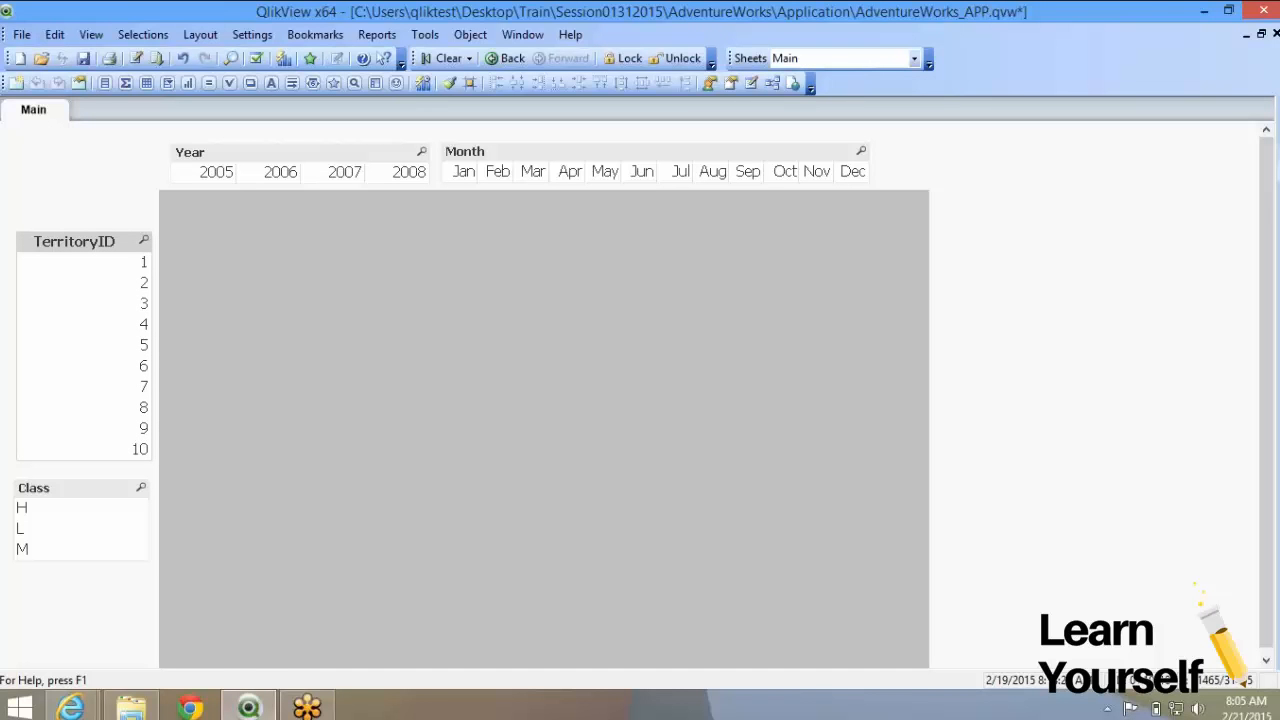
Set the TerritoryID list box's inactive caption background to a solid light green
{"action": "left_click", "coordinate": [76, 488]}
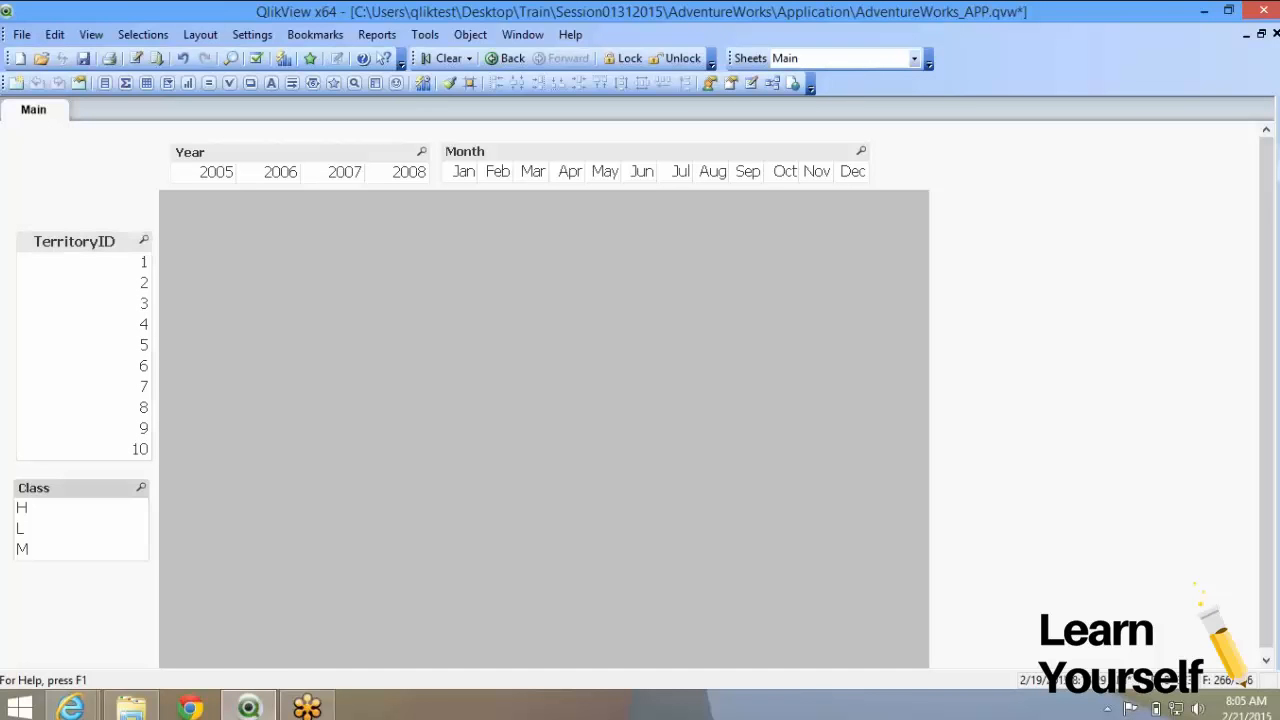
{"action": "left_click", "coordinate": [76, 241]}
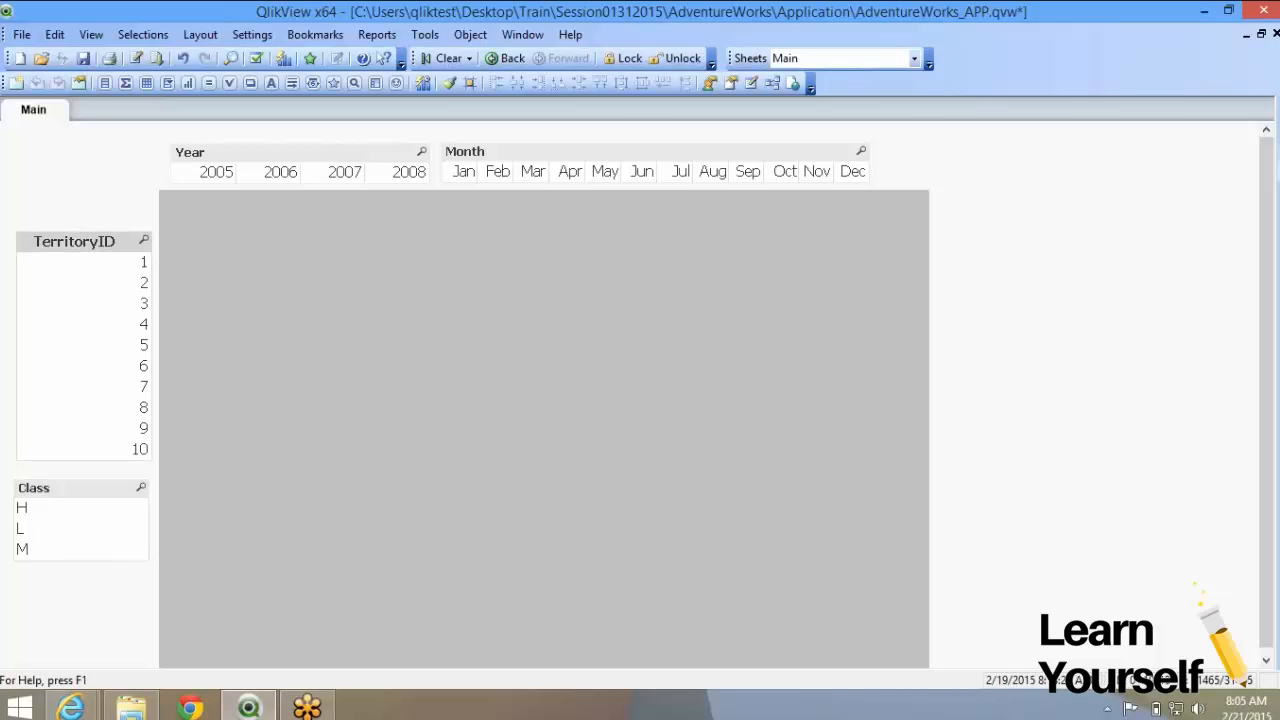
{"action": "right_click", "coordinate": [44, 238]}
{"action": "left_click", "coordinate": [82, 250]}
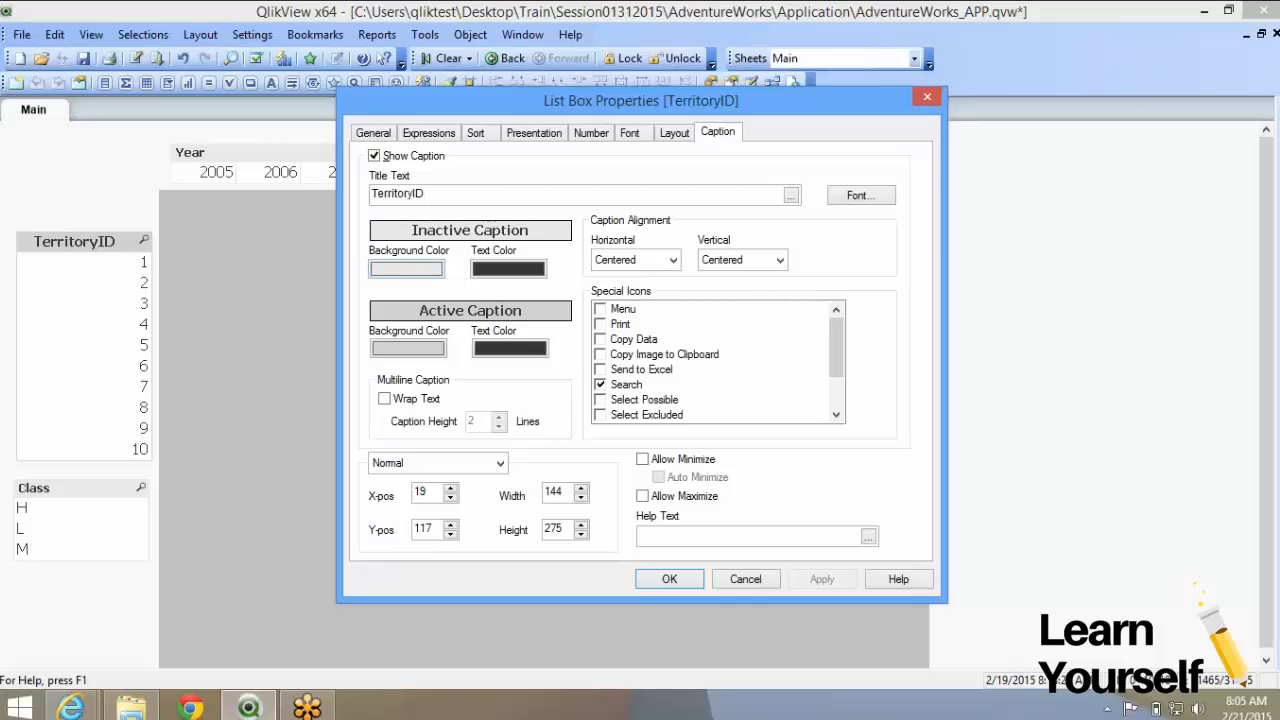
{"action": "left_click", "coordinate": [407, 269]}
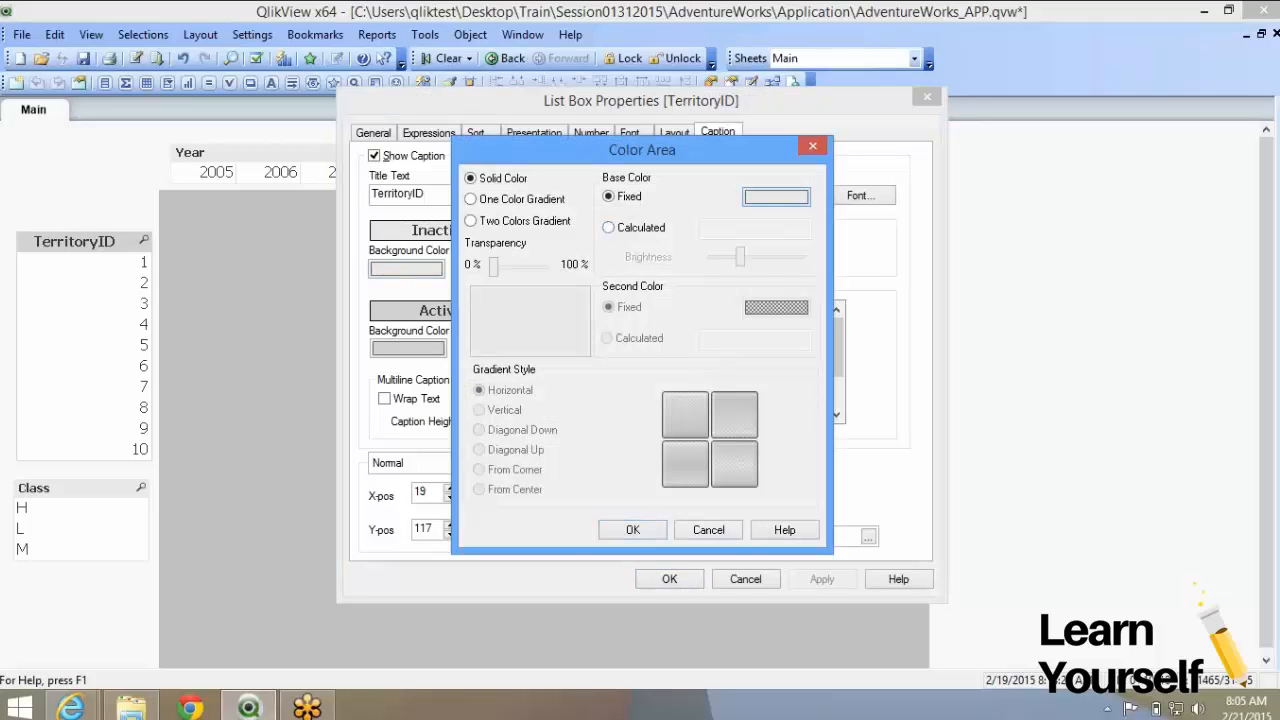
{"action": "left_click", "coordinate": [776, 197]}
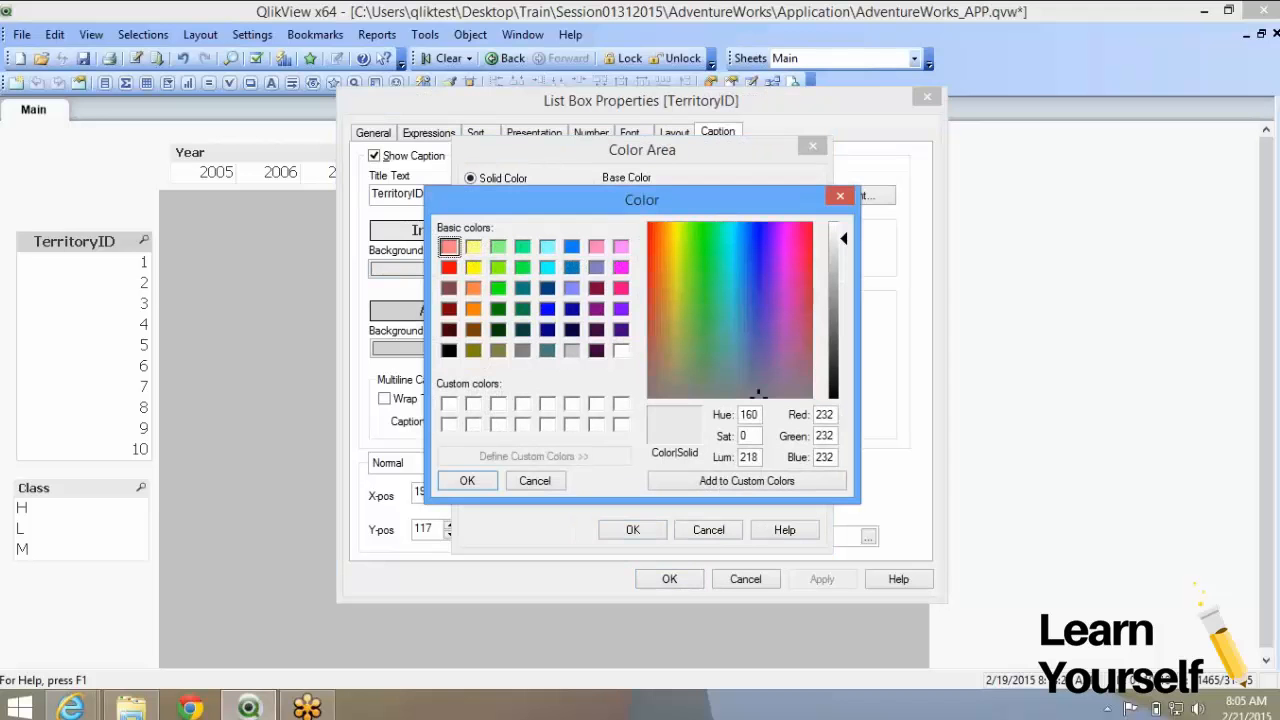
{"action": "left_click", "coordinate": [498, 247]}
{"action": "left_click", "coordinate": [467, 481]}
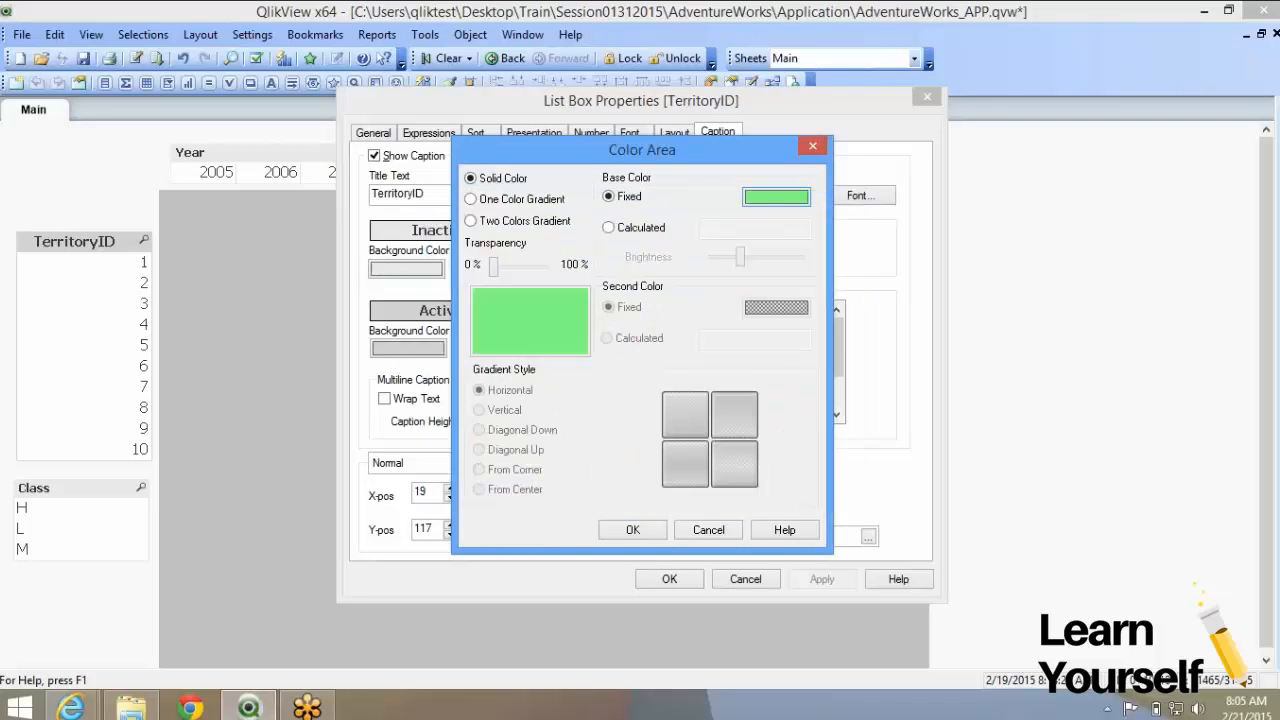
{"action": "left_click", "coordinate": [633, 530]}
Set the TerritoryID list box's active caption background to a solid dark green and accept the properties
{"action": "left_click", "coordinate": [408, 348]}
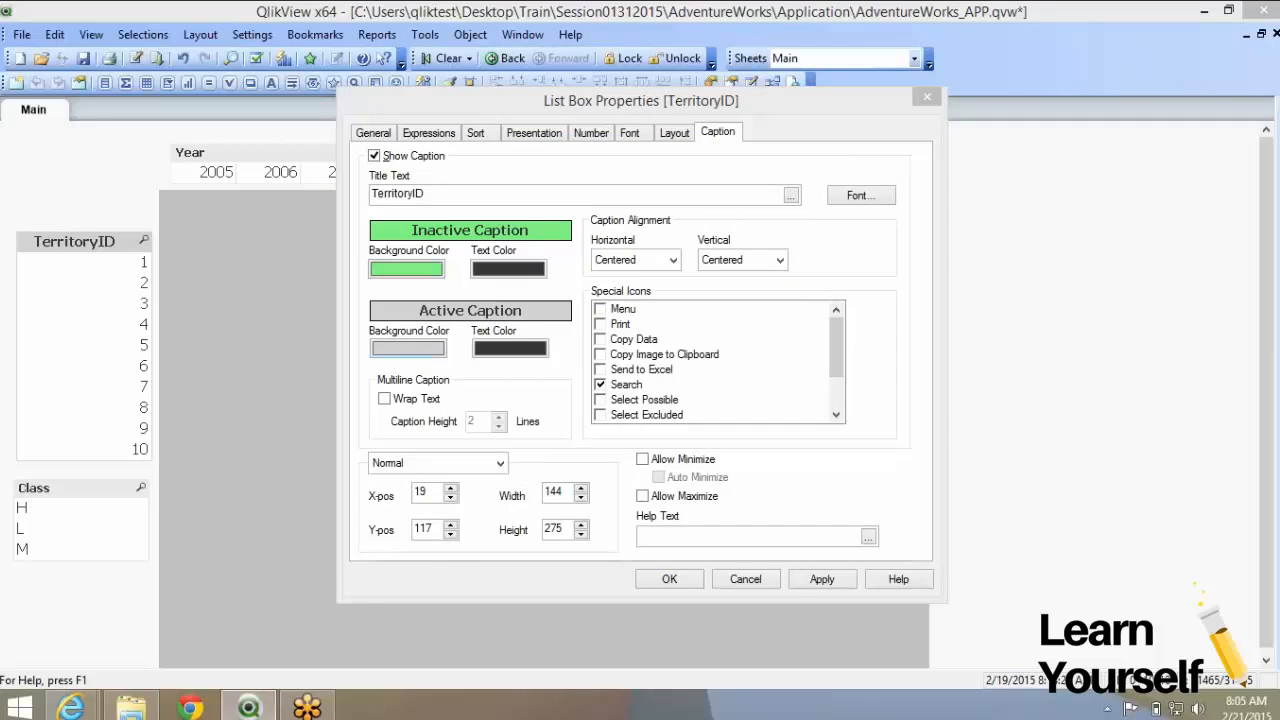
{"action": "left_click", "coordinate": [698, 197]}
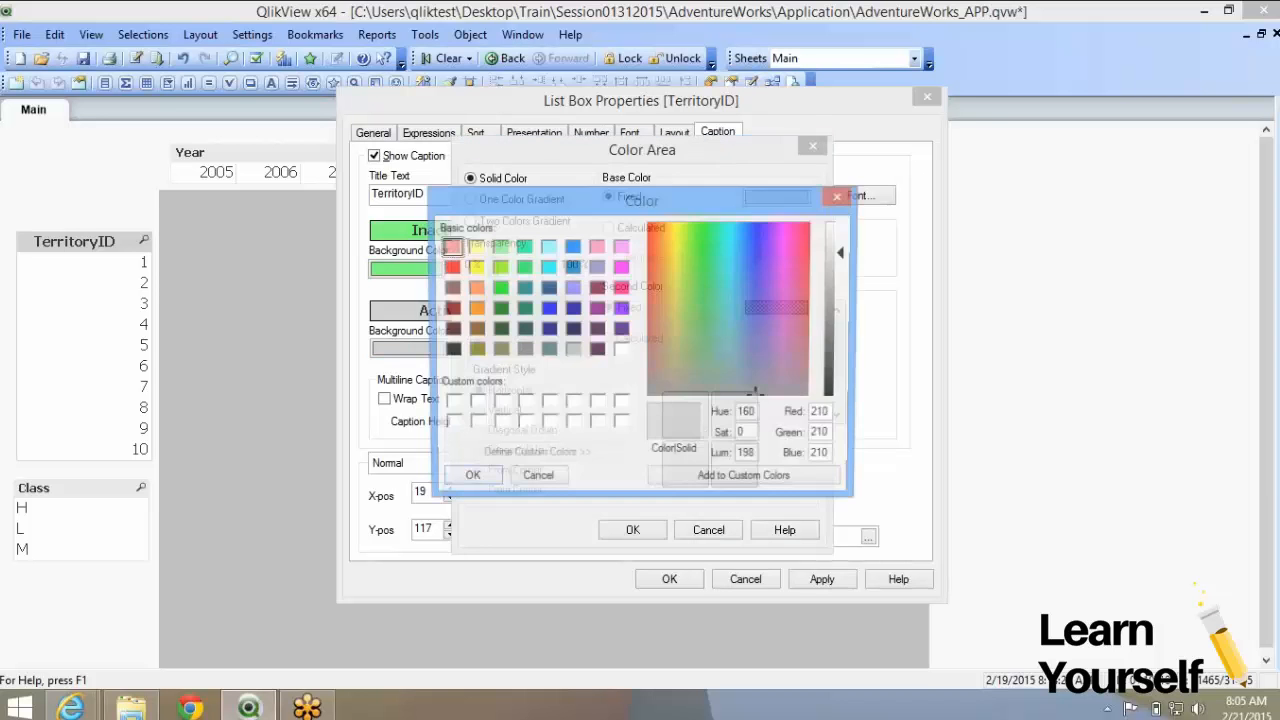
{"action": "left_click", "coordinate": [498, 309]}
{"action": "left_click", "coordinate": [467, 481]}
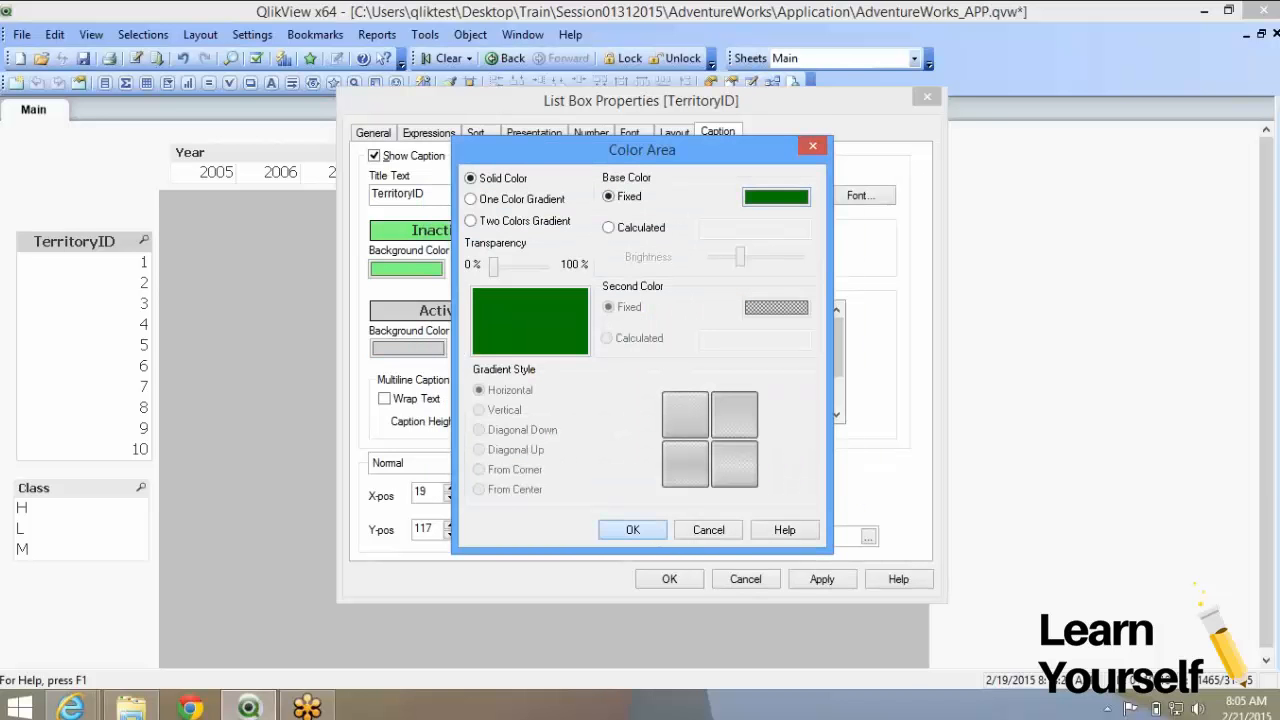
{"action": "left_click", "coordinate": [633, 530]}
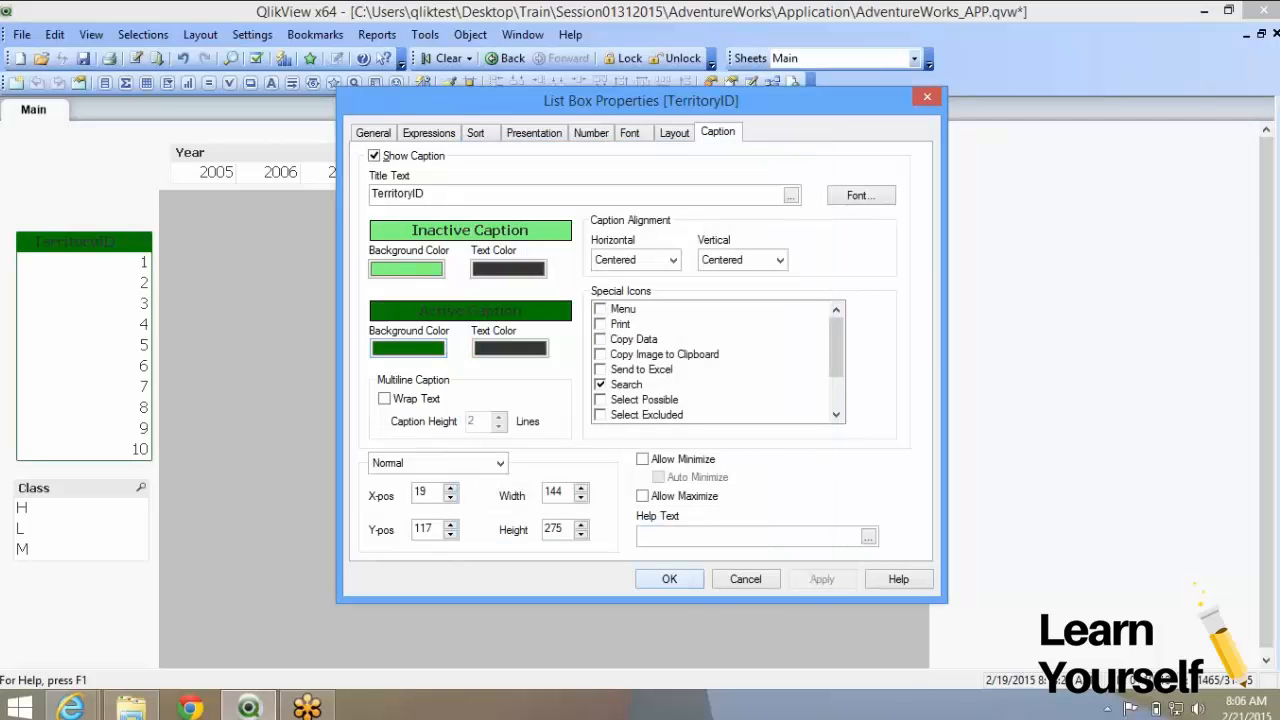
{"action": "left_click", "coordinate": [669, 579]}
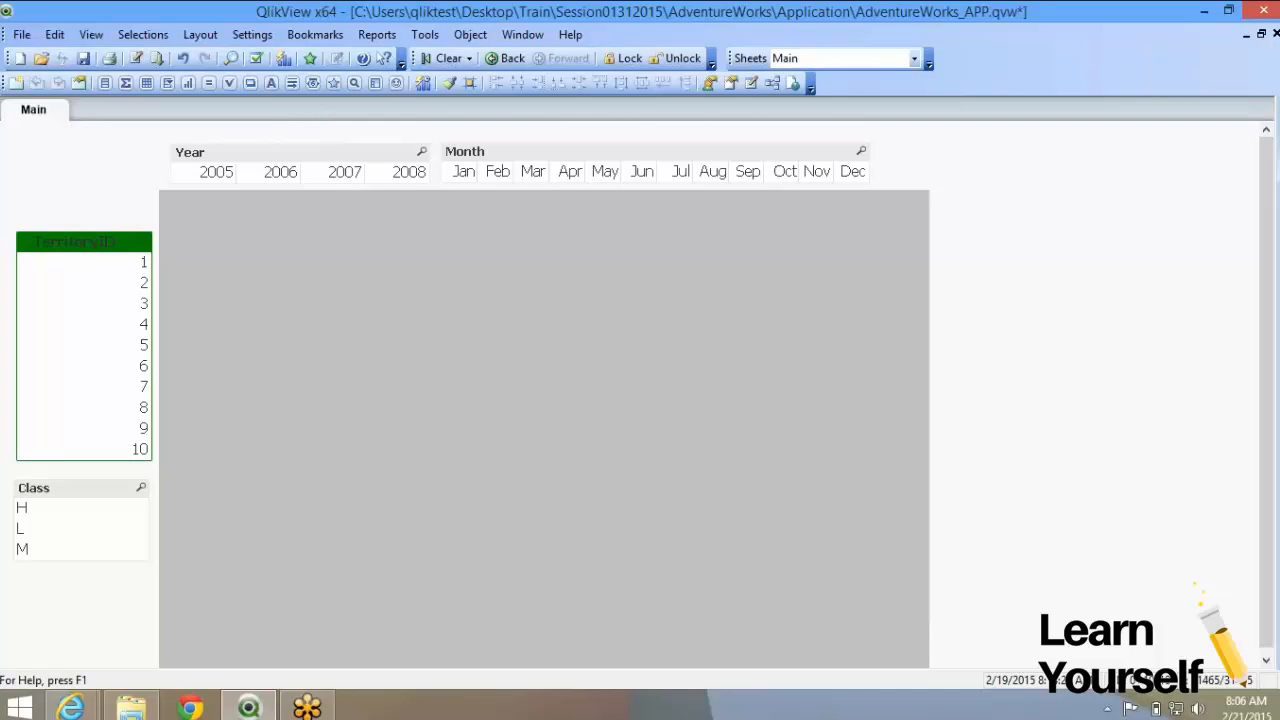
Activate the Class and TerritoryID list boxes in turn to compare their caption colors, and check Class's caption properties
{"action": "left_click", "coordinate": [77, 488]}
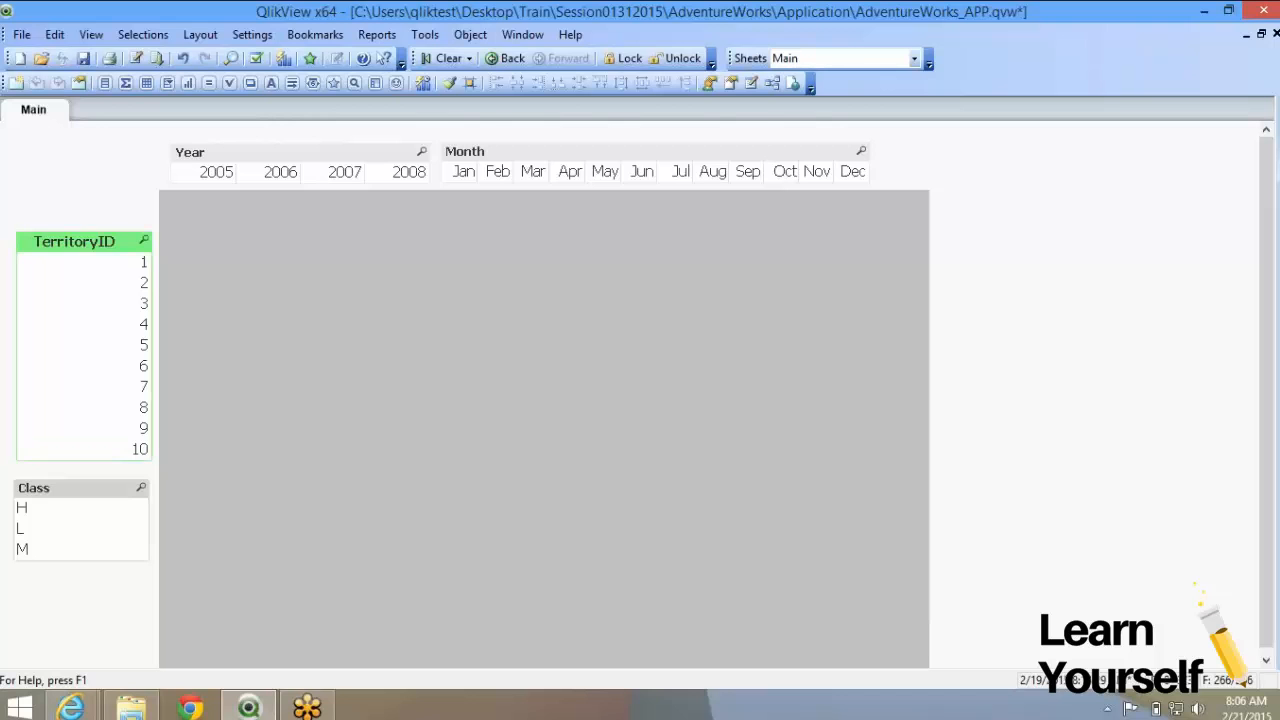
{"action": "left_click", "coordinate": [77, 242]}
{"action": "left_click", "coordinate": [77, 508]}
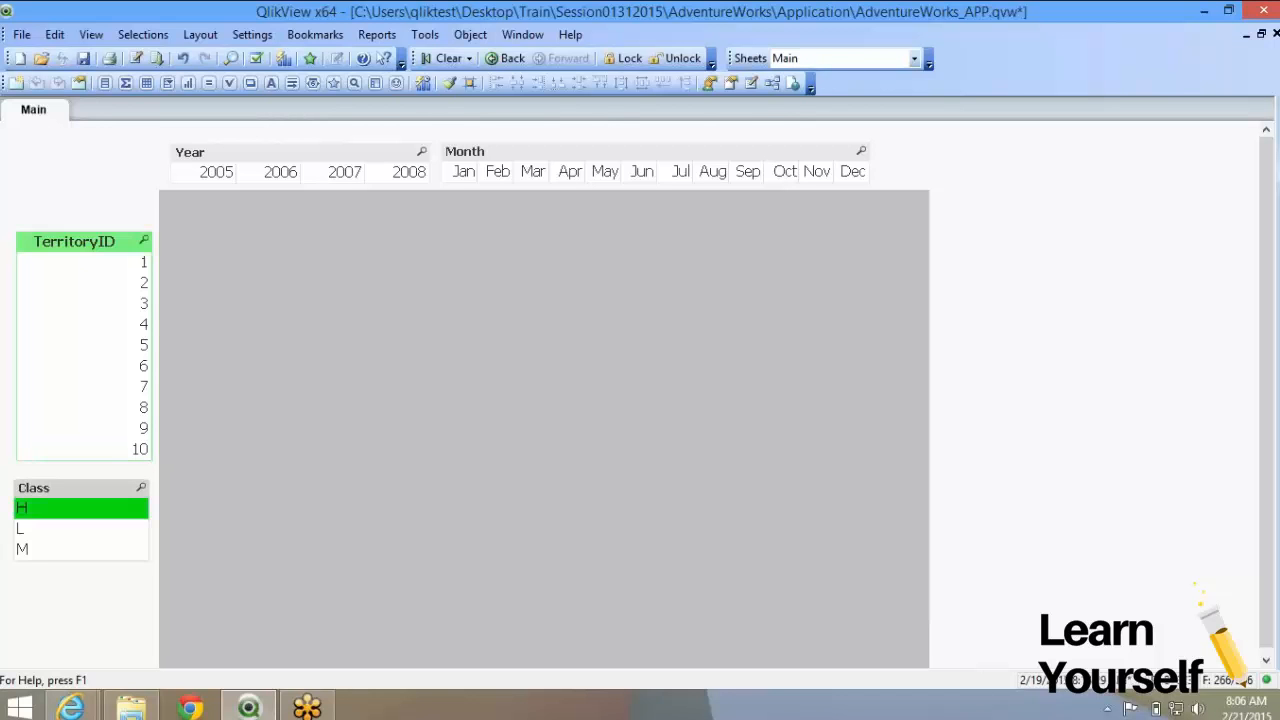
{"action": "left_click", "coordinate": [77, 508]}
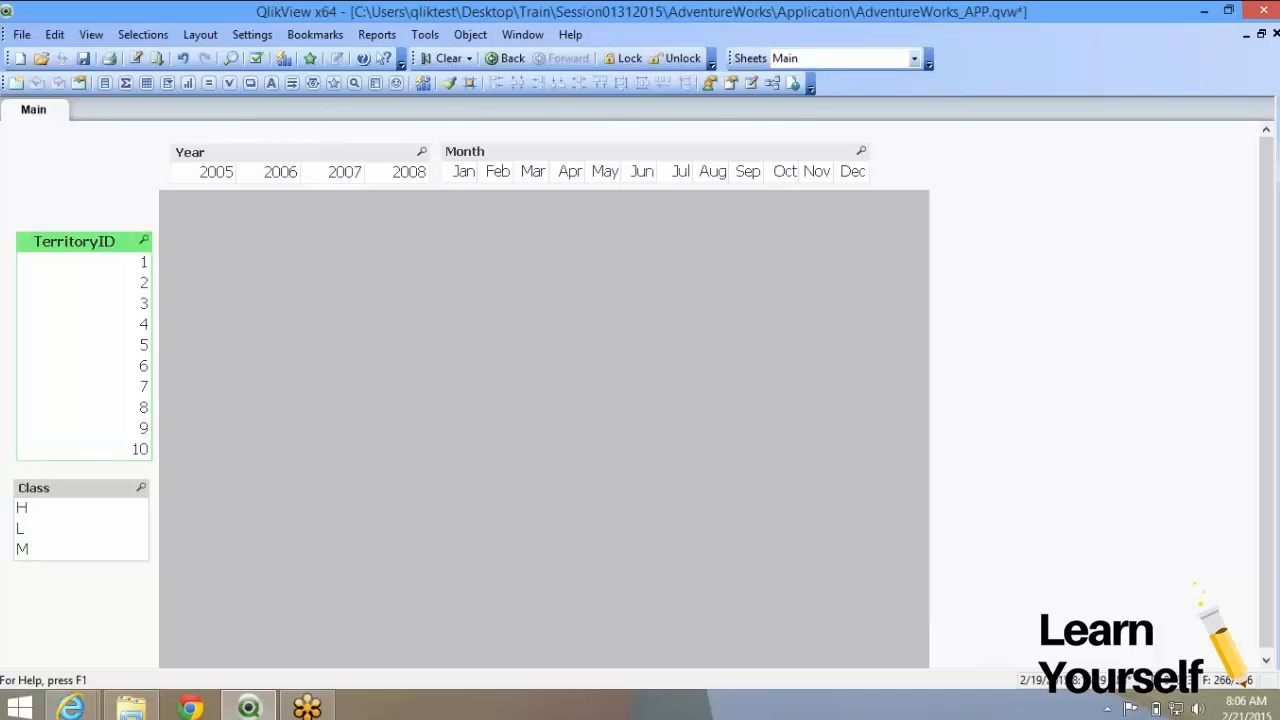
{"action": "right_click", "coordinate": [92, 490]}
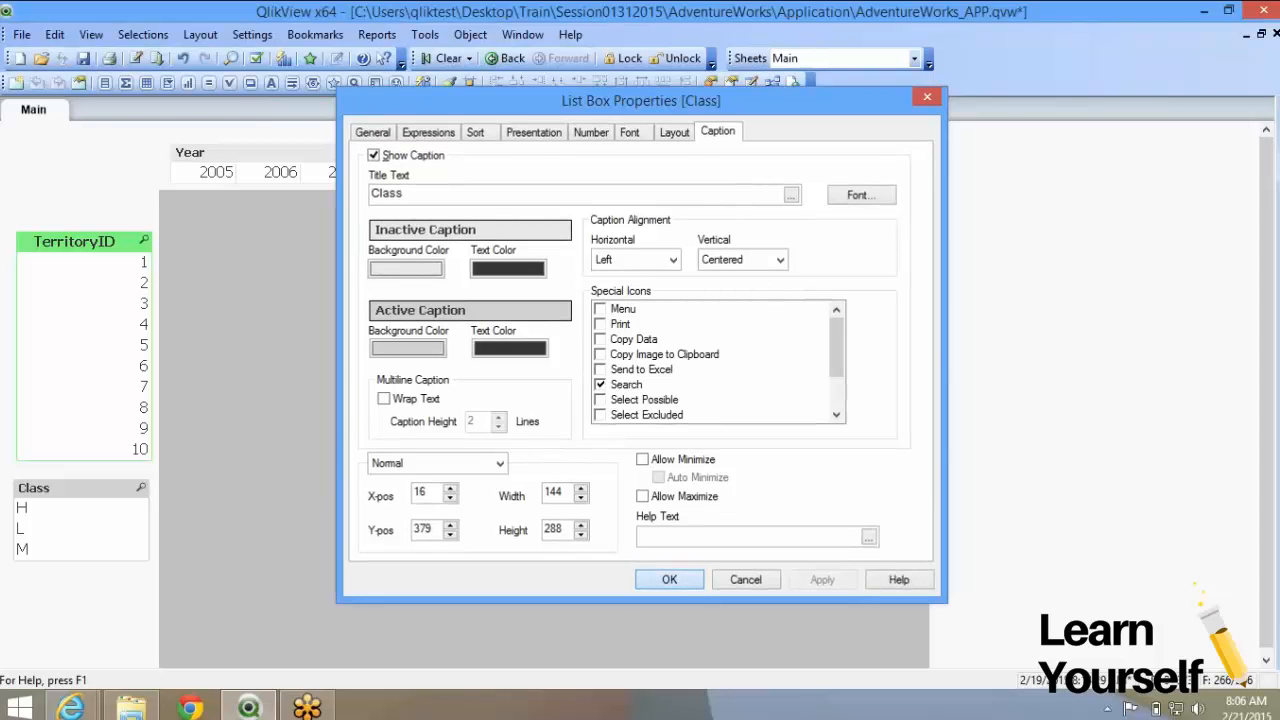
{"action": "key", "text": "Return"}
Turn on text wrapping for the TerritoryID list box's caption with a height of 2 lines, keeping the caption shown and maximizing disallowed
{"action": "right_click", "coordinate": [74, 244]}
{"action": "left_click", "coordinate": [128, 260]}
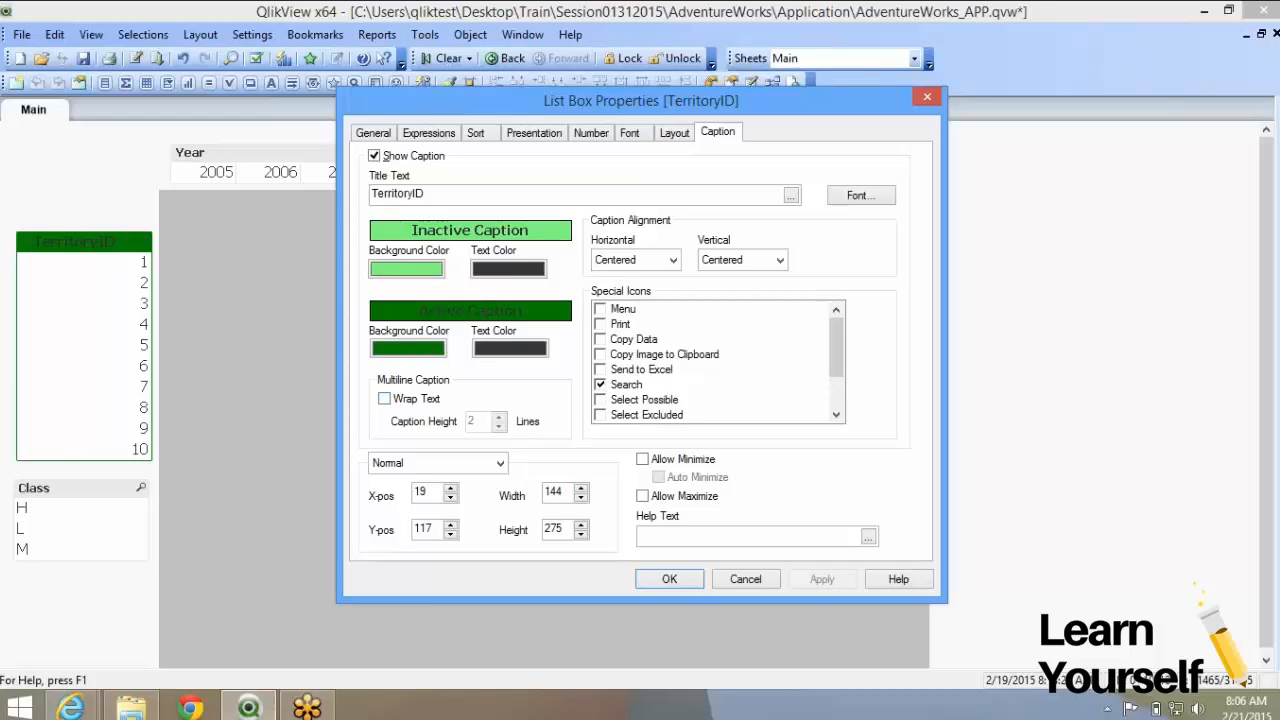
{"action": "left_click", "coordinate": [384, 399]}
{"action": "left_click", "coordinate": [384, 399]}
{"action": "left_click", "coordinate": [384, 399]}
{"action": "left_click", "coordinate": [643, 496]}
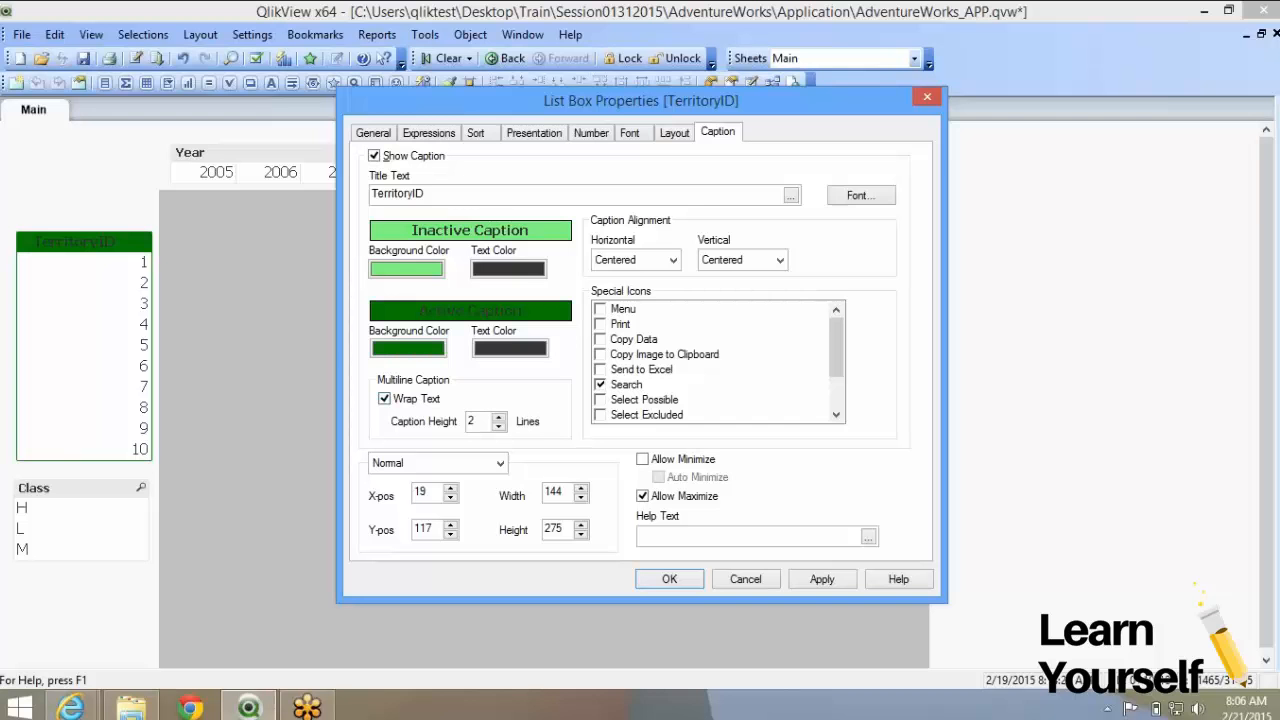
{"action": "left_click", "coordinate": [374, 156]}
{"action": "left_click", "coordinate": [374, 156]}
{"action": "left_click", "coordinate": [643, 496]}
Change the TerritoryID list box's title text to "TerritoryID is the customer territory ID" and apply it
{"action": "left_click", "coordinate": [428, 194]}
{"action": "type", "text": "is to"}
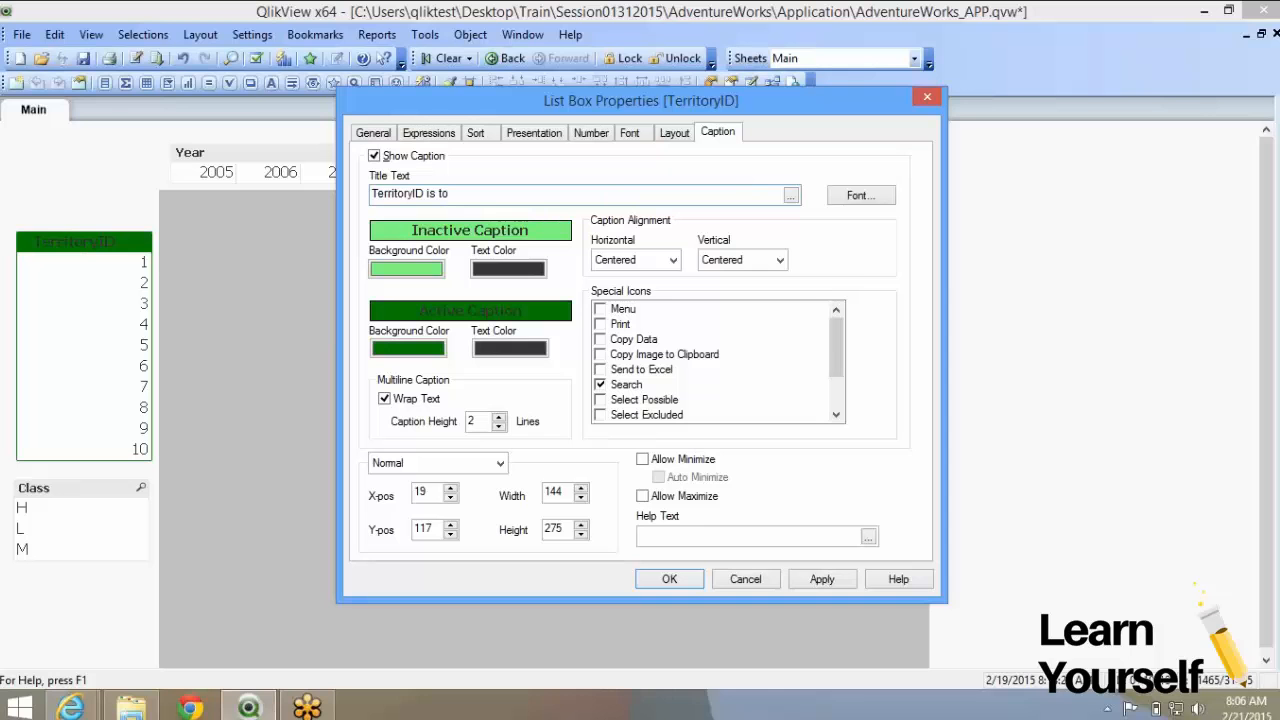
{"action": "key", "text": "BackSpace"}
{"action": "type", "text": "he customer terriyory"}
{"action": "key", "text": "BackSpace"}
{"action": "key", "text": "BackSpace"}
{"action": "key", "text": "BackSpace"}
{"action": "key", "text": "BackSpace"}
{"action": "type", "text": "tory ID"}
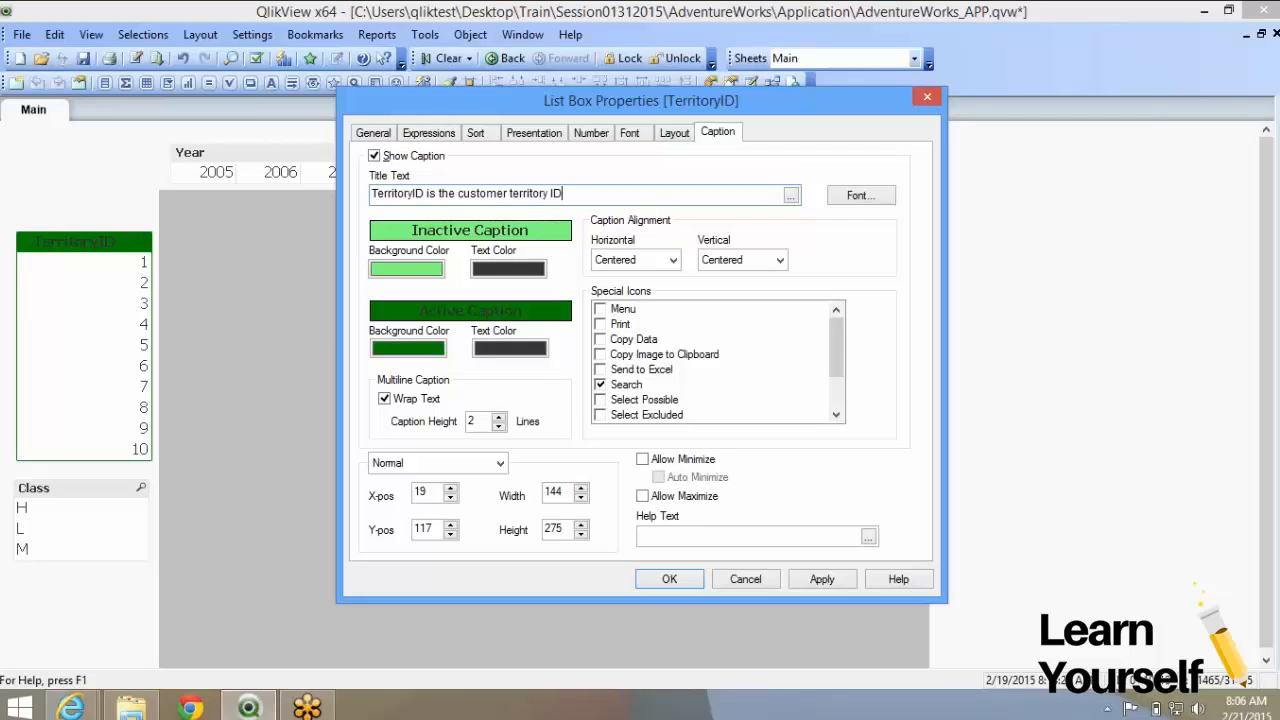
{"action": "left_click", "coordinate": [822, 579]}
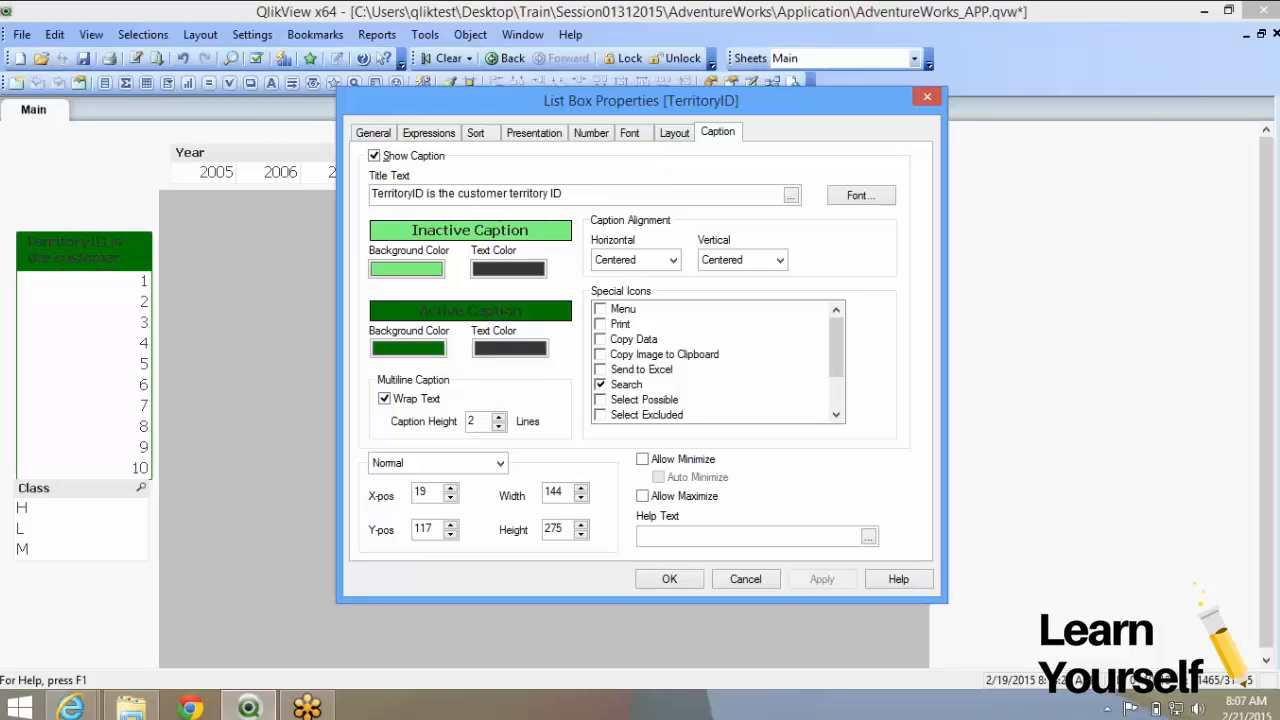
Turn the TerritoryID caption's text wrapping off and on again, applying each change to compare the title display
{"action": "left_click", "coordinate": [384, 398]}
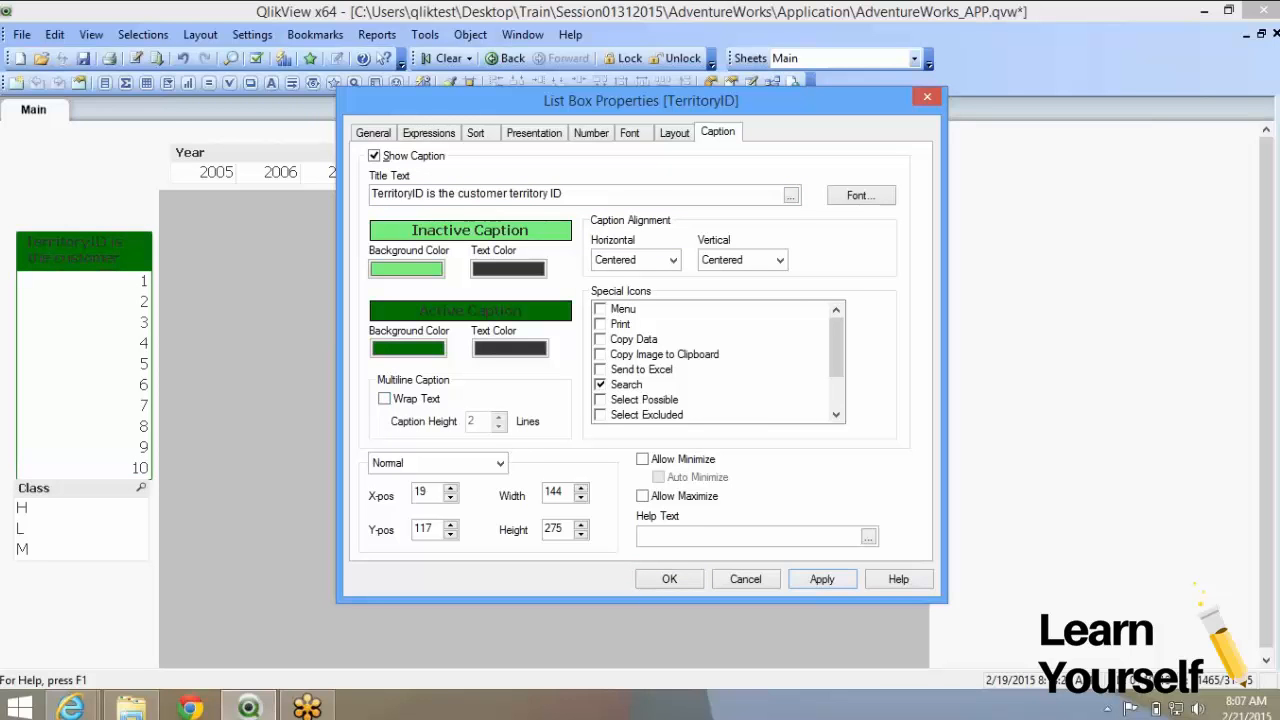
{"action": "left_click", "coordinate": [822, 579]}
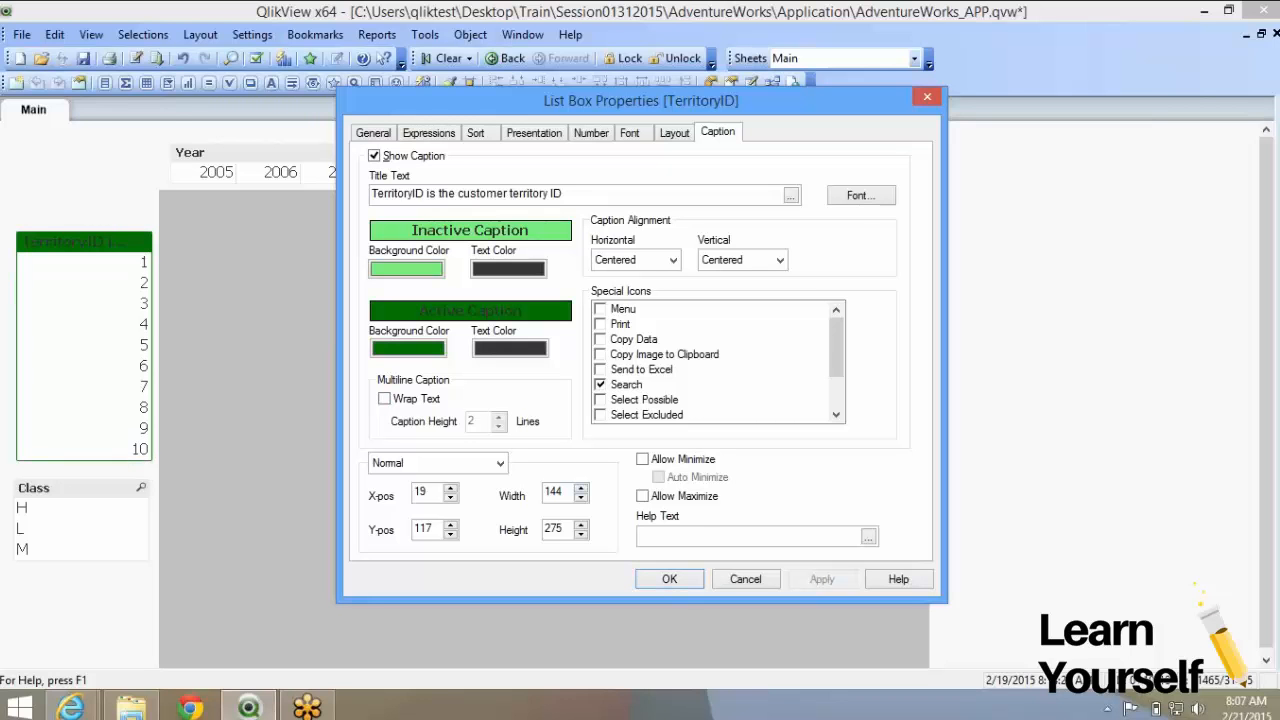
{"action": "left_click", "coordinate": [384, 398]}
{"action": "left_click", "coordinate": [822, 579]}
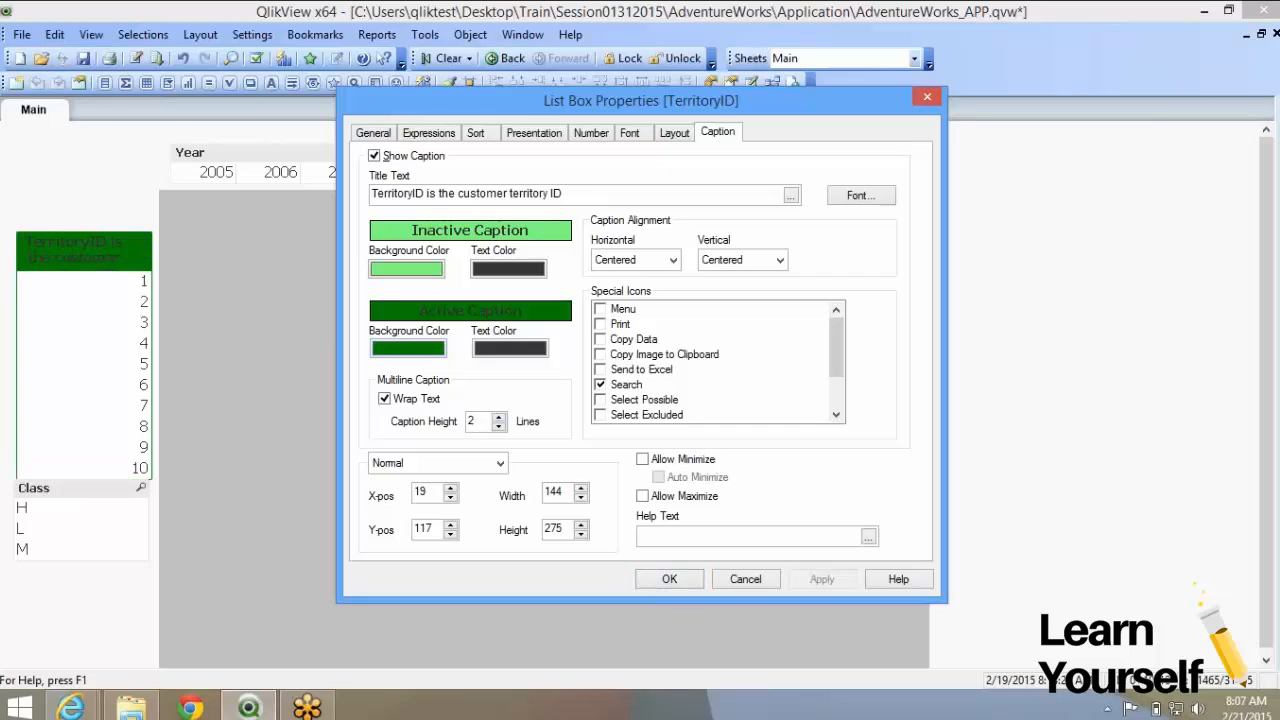
Increase the TerritoryID list box's wrapped caption height to 5 lines and apply it
{"action": "left_click", "coordinate": [499, 417]}
{"action": "left_click", "coordinate": [499, 417]}
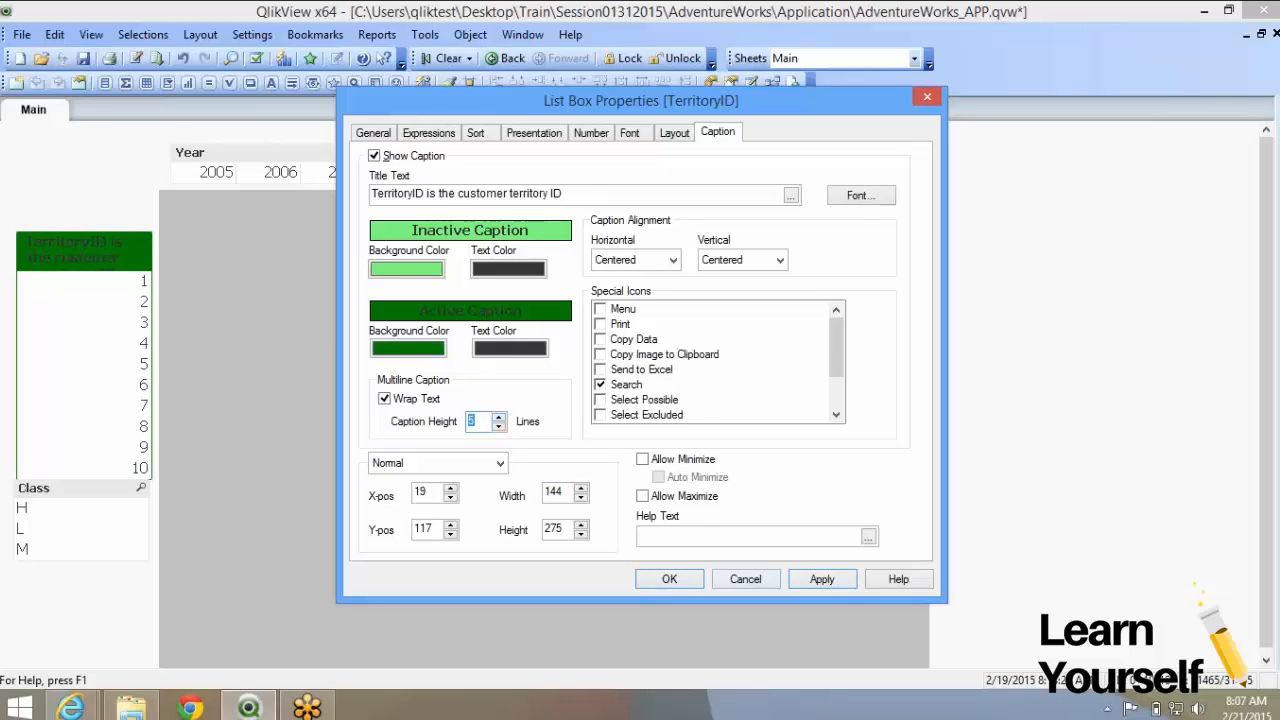
{"action": "left_click", "coordinate": [822, 579]}
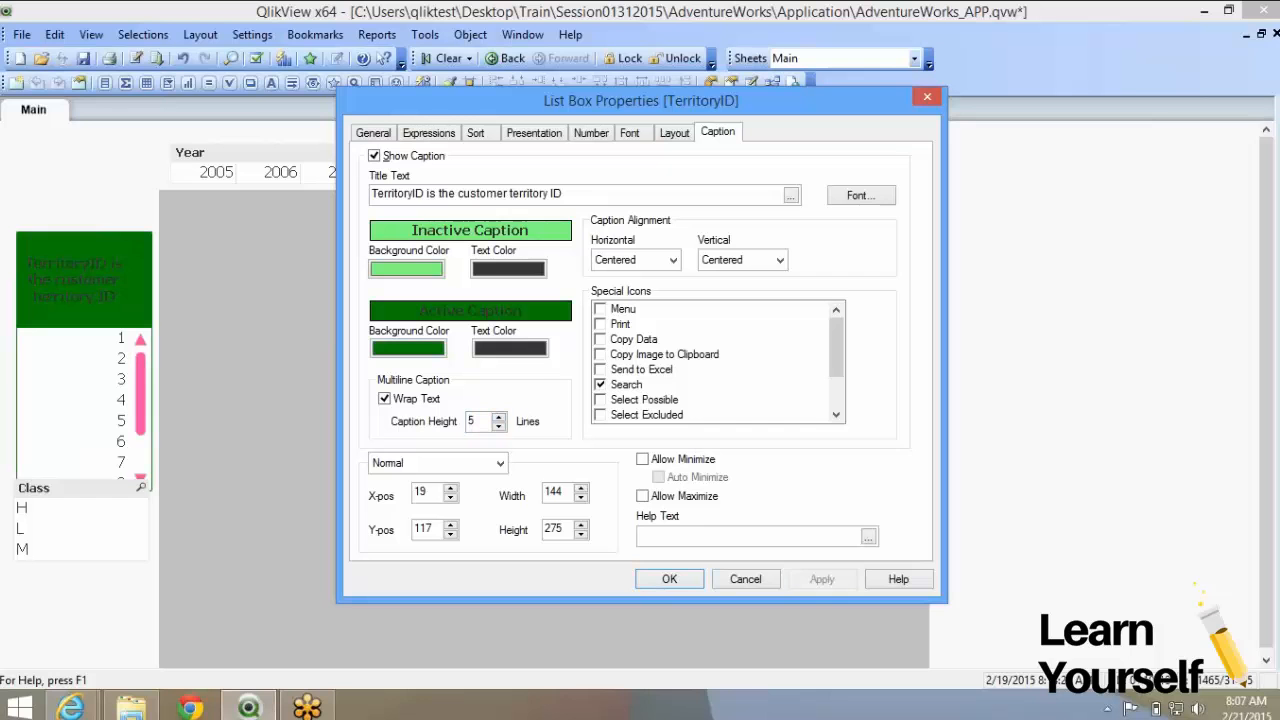
Turn off caption text wrapping, shorten the title text back to "TerritoryID", and accept the properties
{"action": "left_click", "coordinate": [384, 399]}
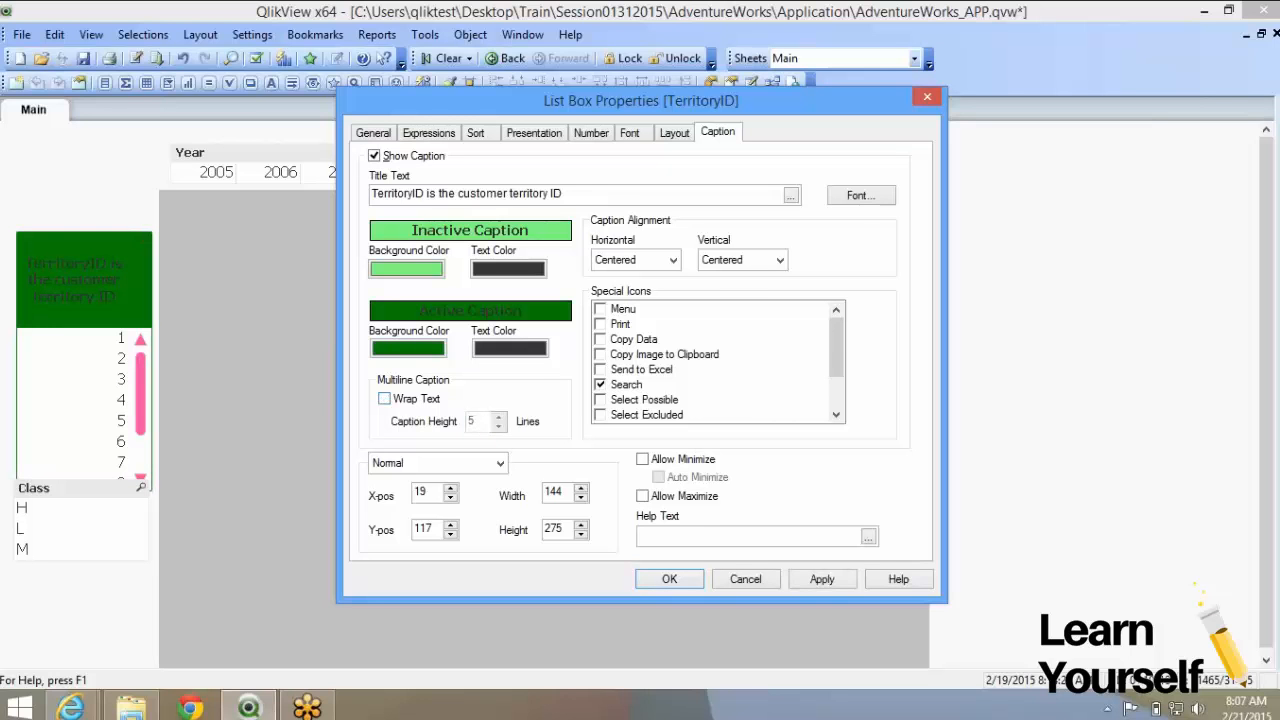
{"action": "left_click", "coordinate": [822, 579]}
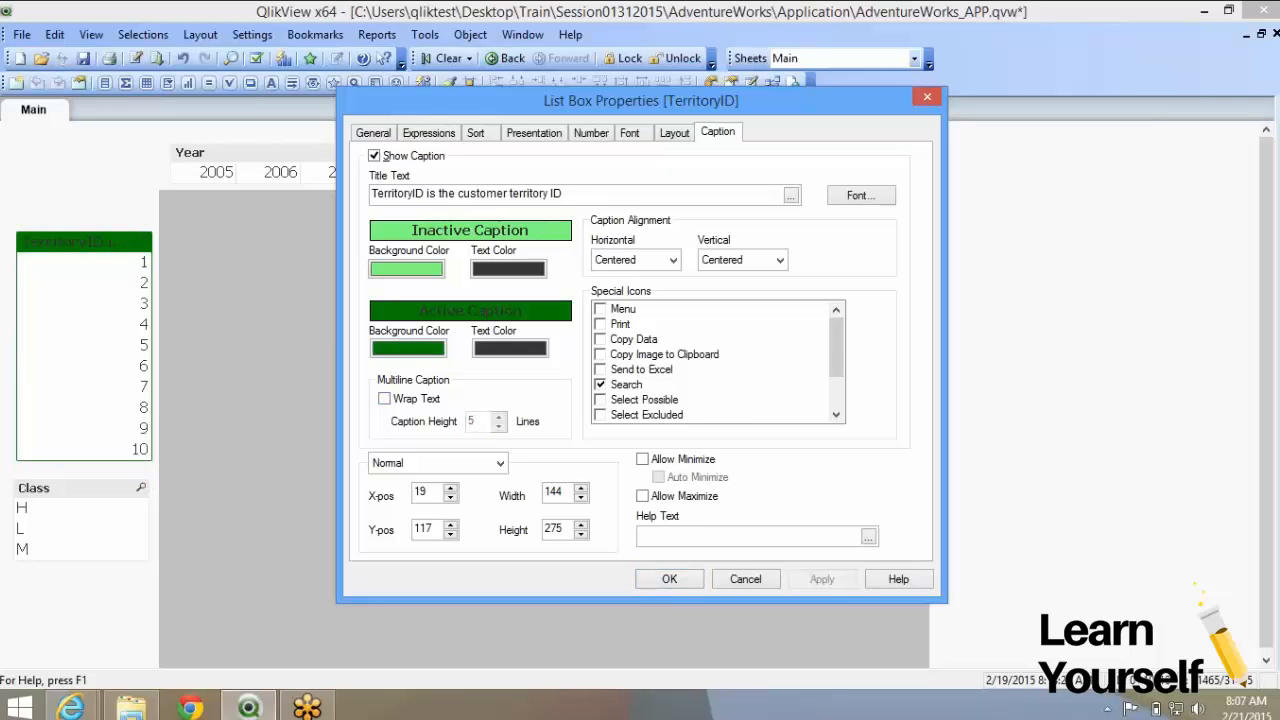
{"action": "left_click_drag", "start_coordinate": [429, 194], "coordinate": [570, 194]}
{"action": "key", "text": "BackSpace"}
{"action": "key", "text": "BackSpace"}
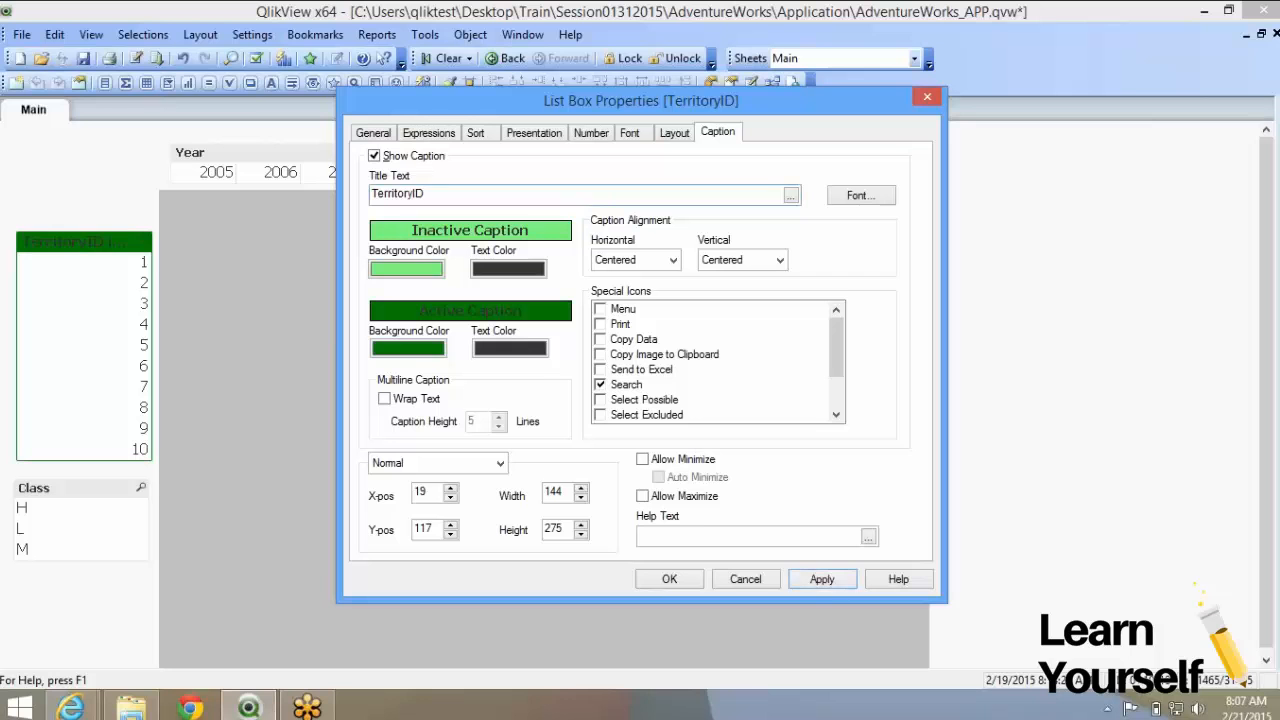
{"action": "left_click", "coordinate": [822, 579]}
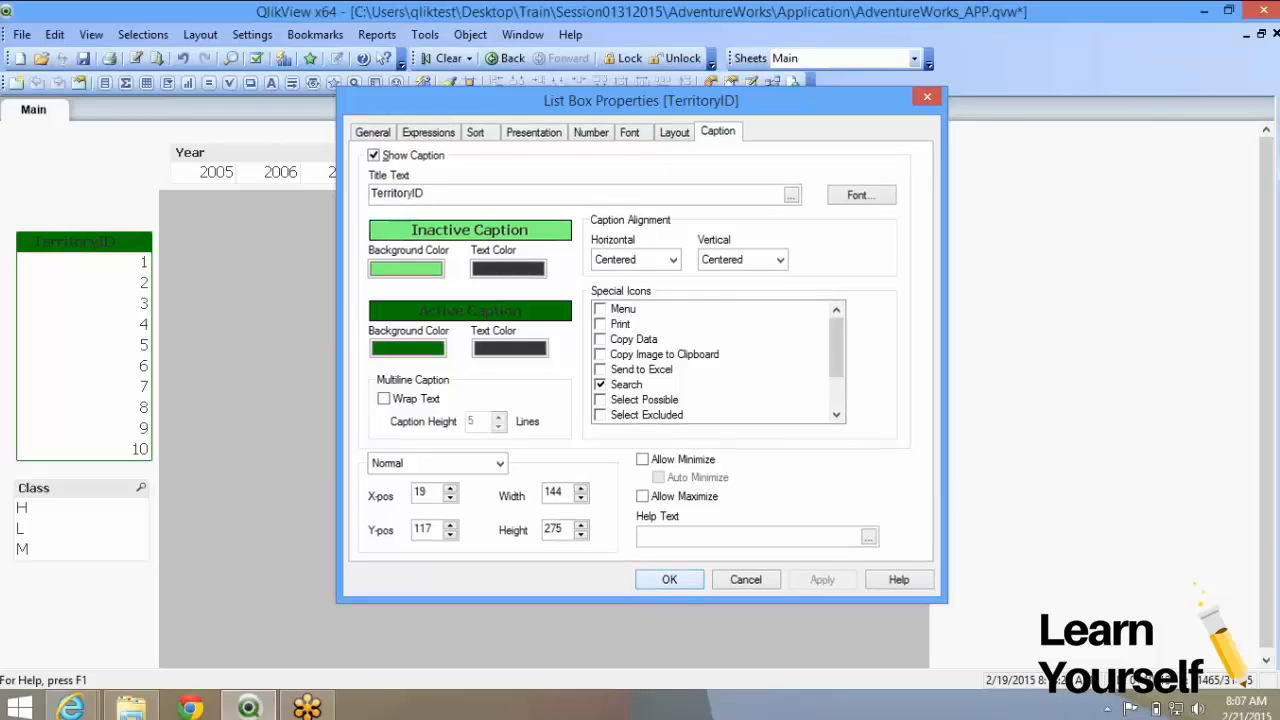
{"action": "key", "text": "Return"}
Open the TerritoryID list box's search field from its caption and dismiss it
{"action": "left_click", "coordinate": [143, 241]}
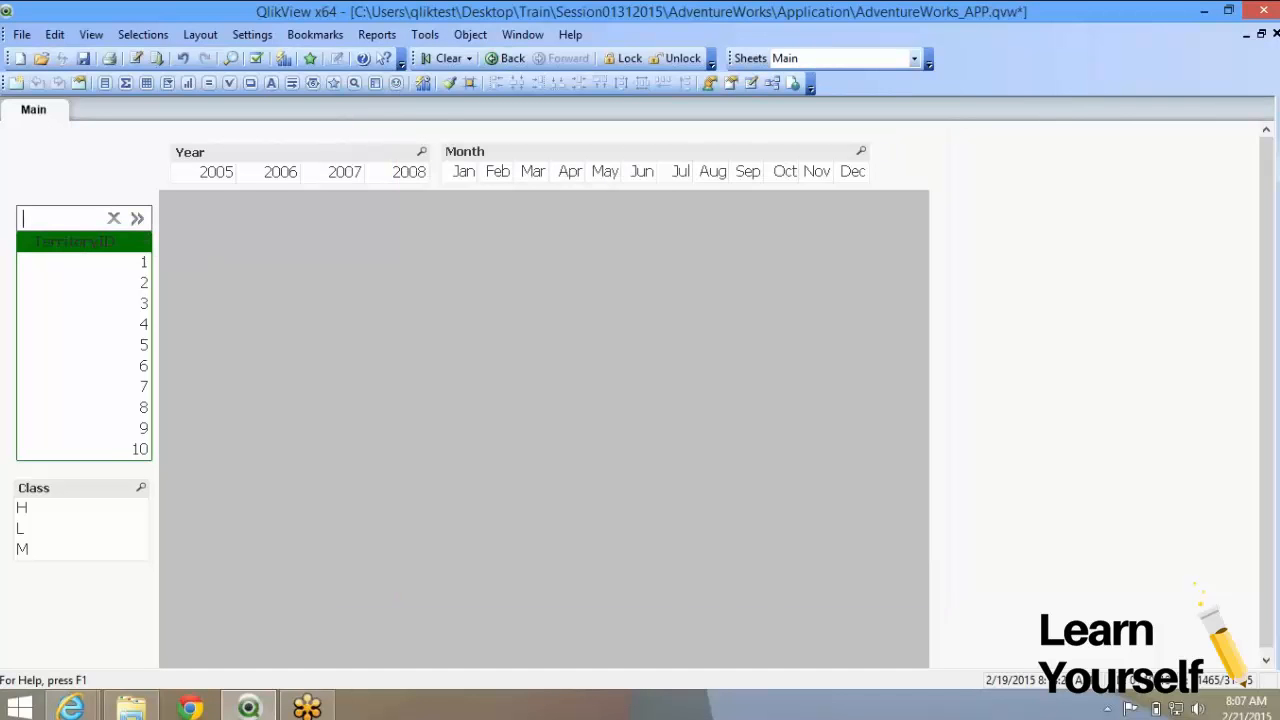
{"action": "right_click", "coordinate": [84, 236]}
{"action": "left_click", "coordinate": [142, 247]}
{"action": "key", "text": "Escape"}
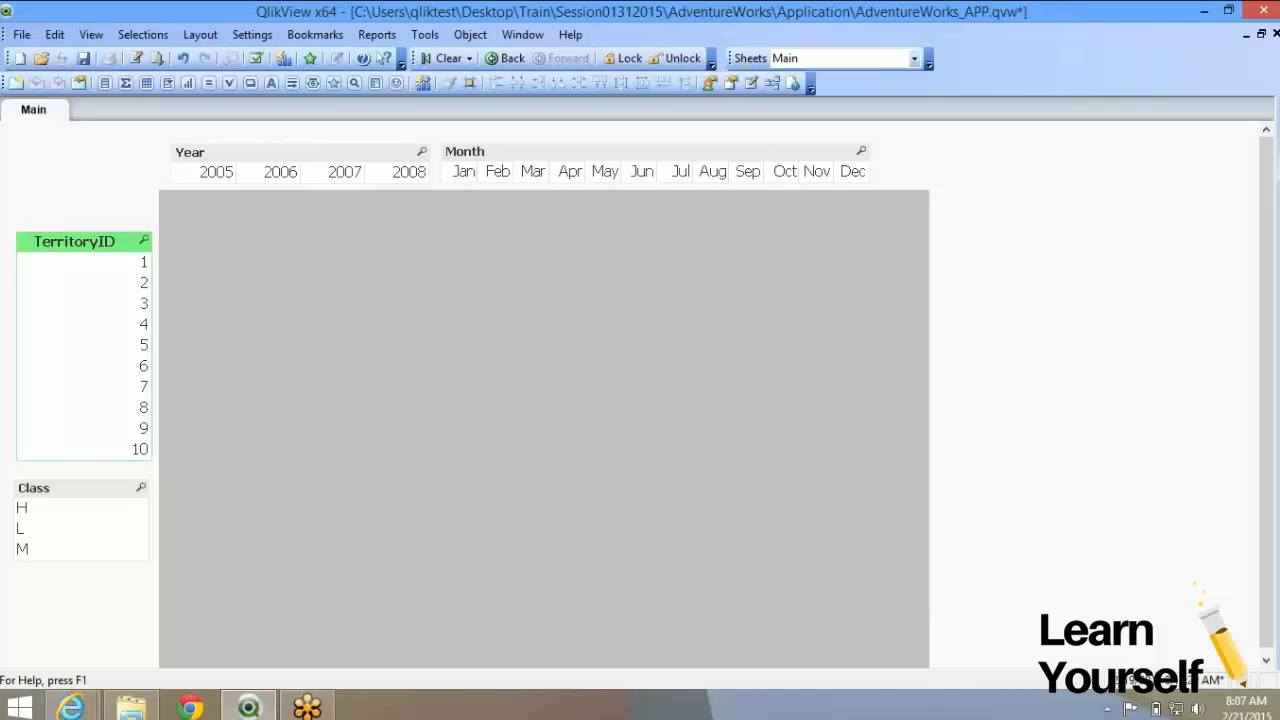
Enable the Menu, Print, Copy Data, Copy Image to Clipboard, Send to Excel, Select Possible and Select Excluded caption icons for the TerritoryID list box
{"action": "right_click", "coordinate": [58, 246]}
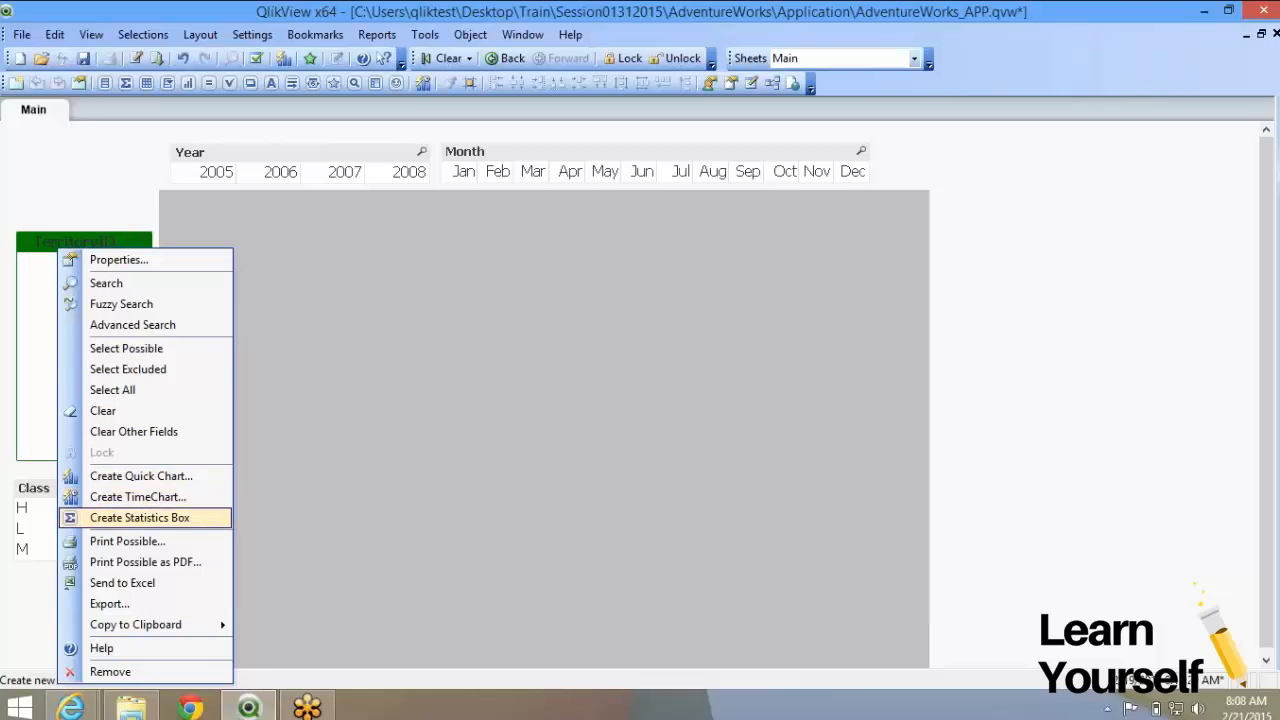
{"action": "key", "text": "Escape"}
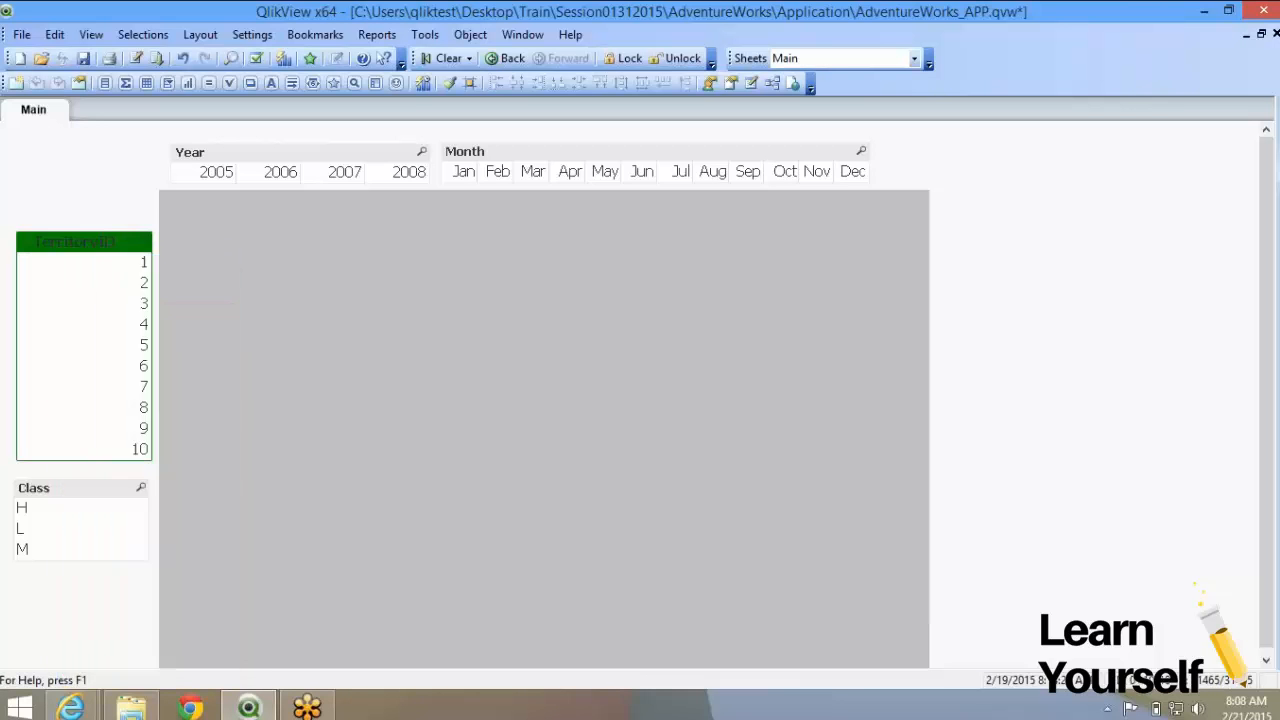
{"action": "right_click", "coordinate": [106, 242]}
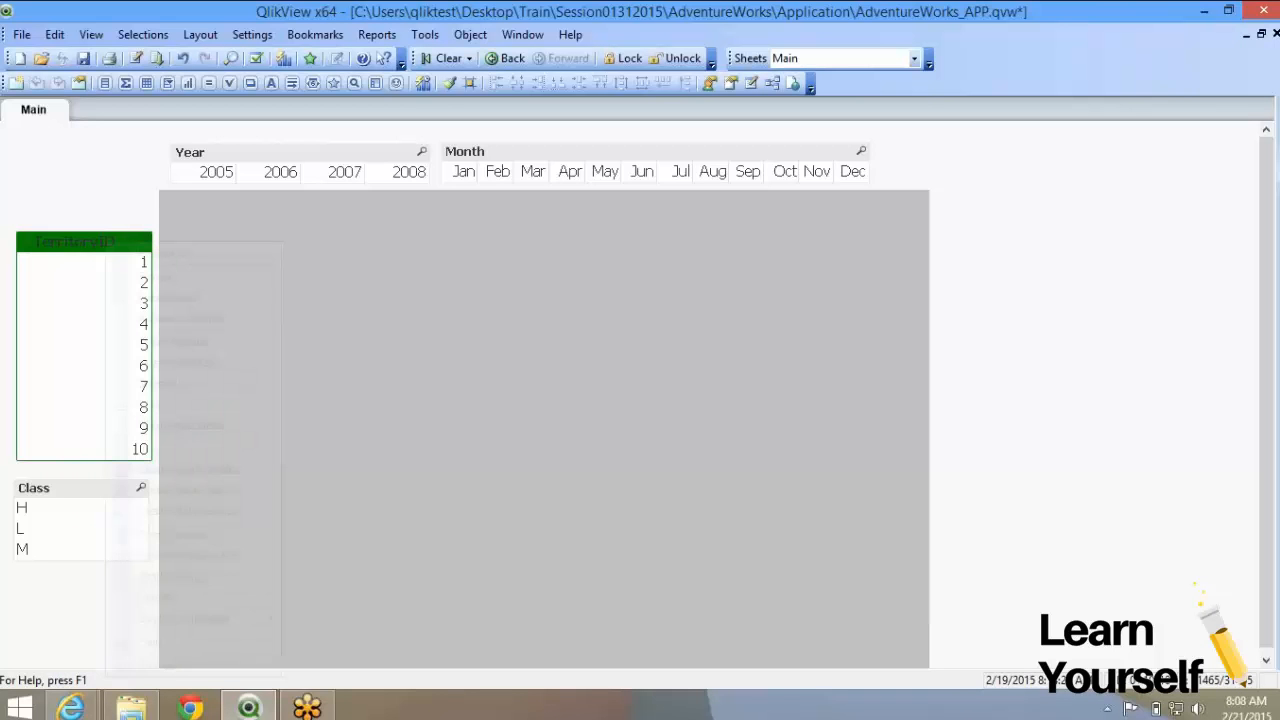
{"action": "left_click", "coordinate": [164, 254]}
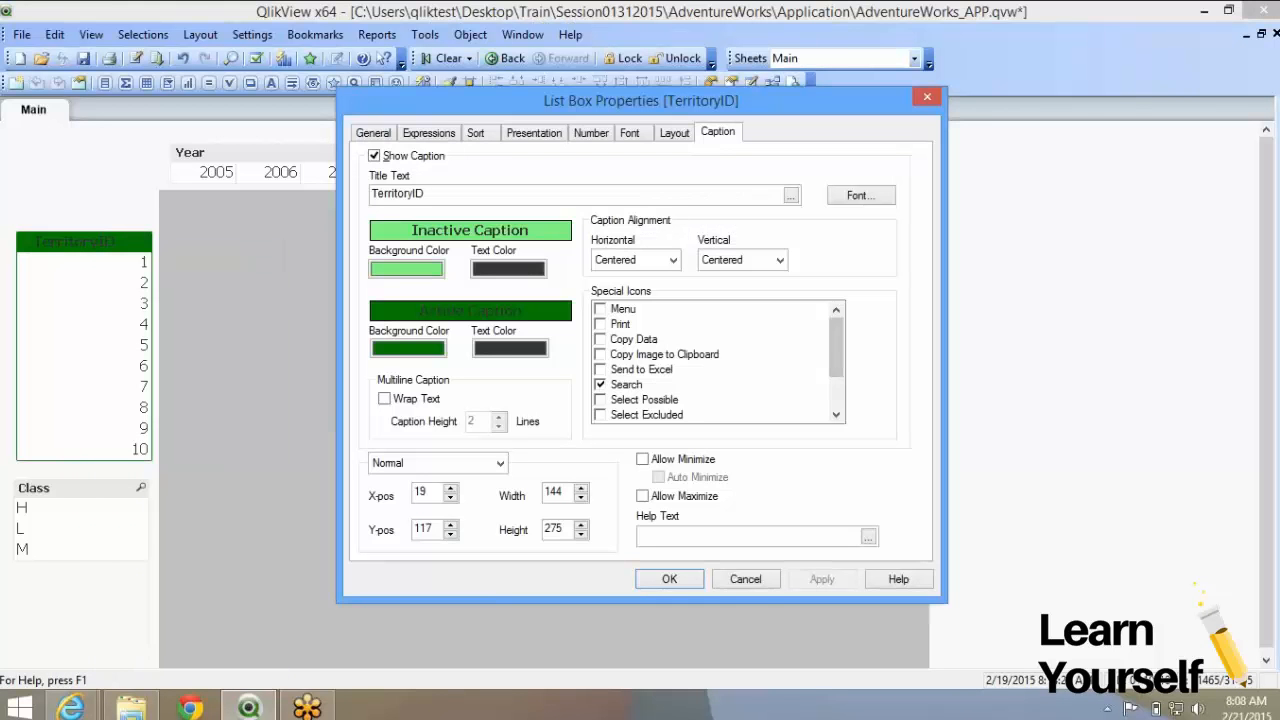
{"action": "mouse_move", "coordinate": [836, 347]}
{"action": "left_mouse_down"}
{"action": "mouse_move", "coordinate": [836, 375]}
{"action": "mouse_move", "coordinate": [836, 348]}
{"action": "left_mouse_up"}
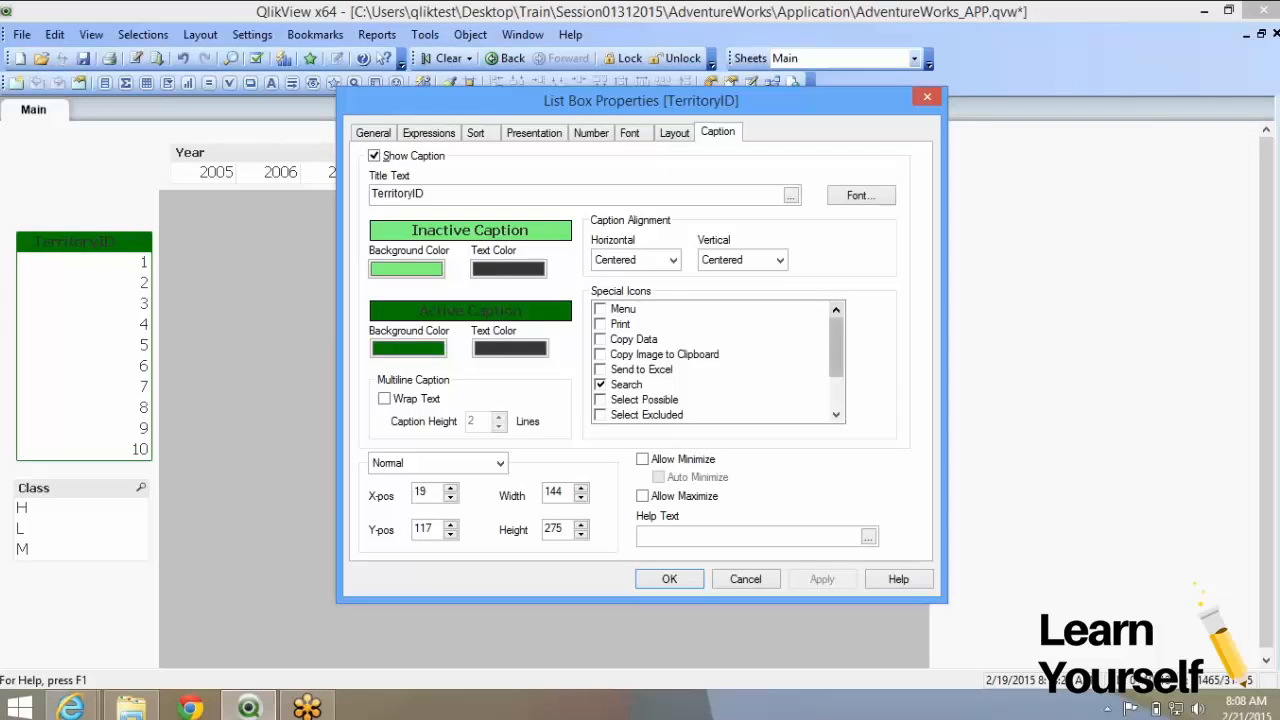
{"action": "left_click", "coordinate": [600, 309]}
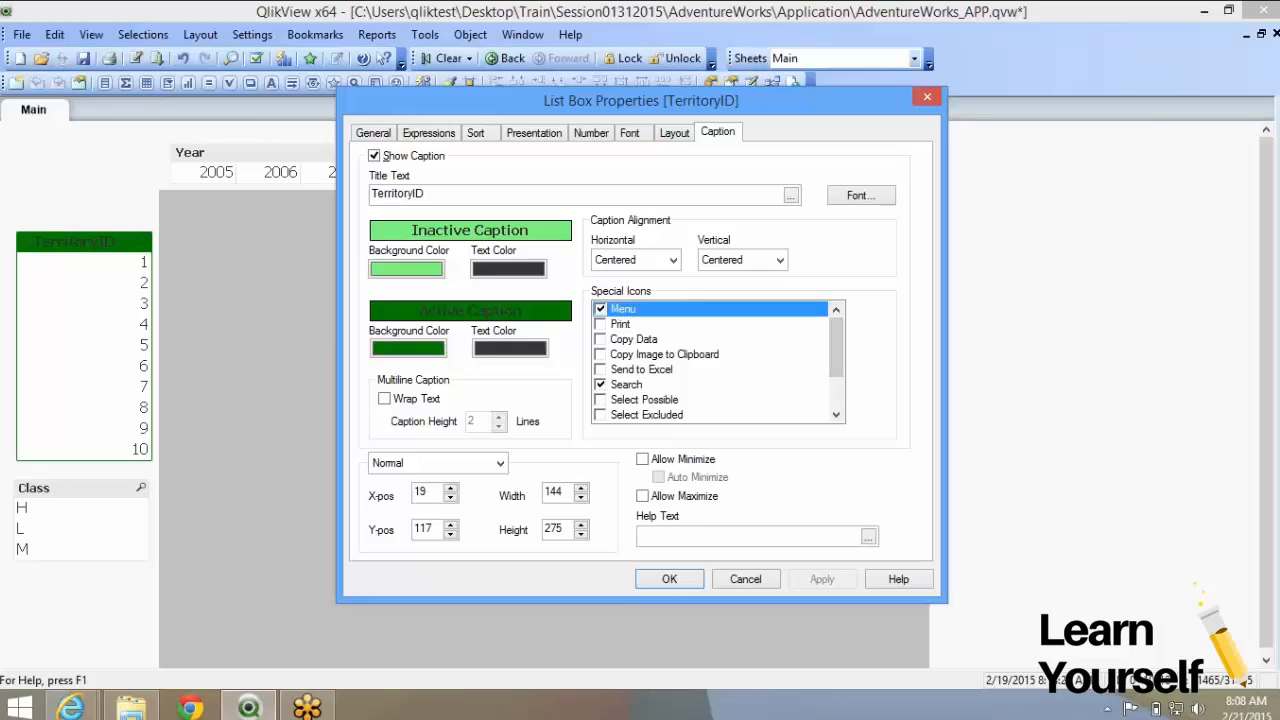
{"action": "left_click", "coordinate": [600, 324]}
{"action": "left_click", "coordinate": [608, 354]}
{"action": "left_click", "coordinate": [600, 339]}
{"action": "left_click", "coordinate": [600, 354]}
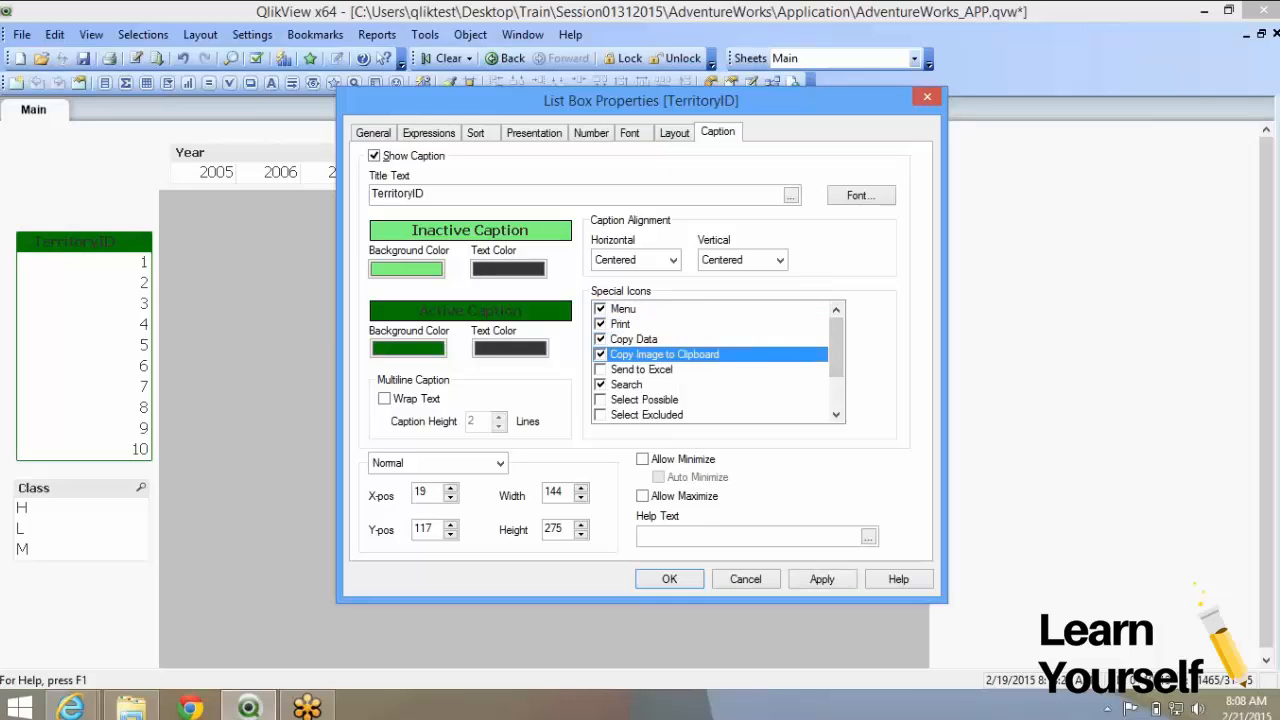
{"action": "left_click", "coordinate": [606, 369]}
{"action": "left_click", "coordinate": [600, 369]}
{"action": "left_click", "coordinate": [606, 400]}
{"action": "left_click", "coordinate": [600, 415]}
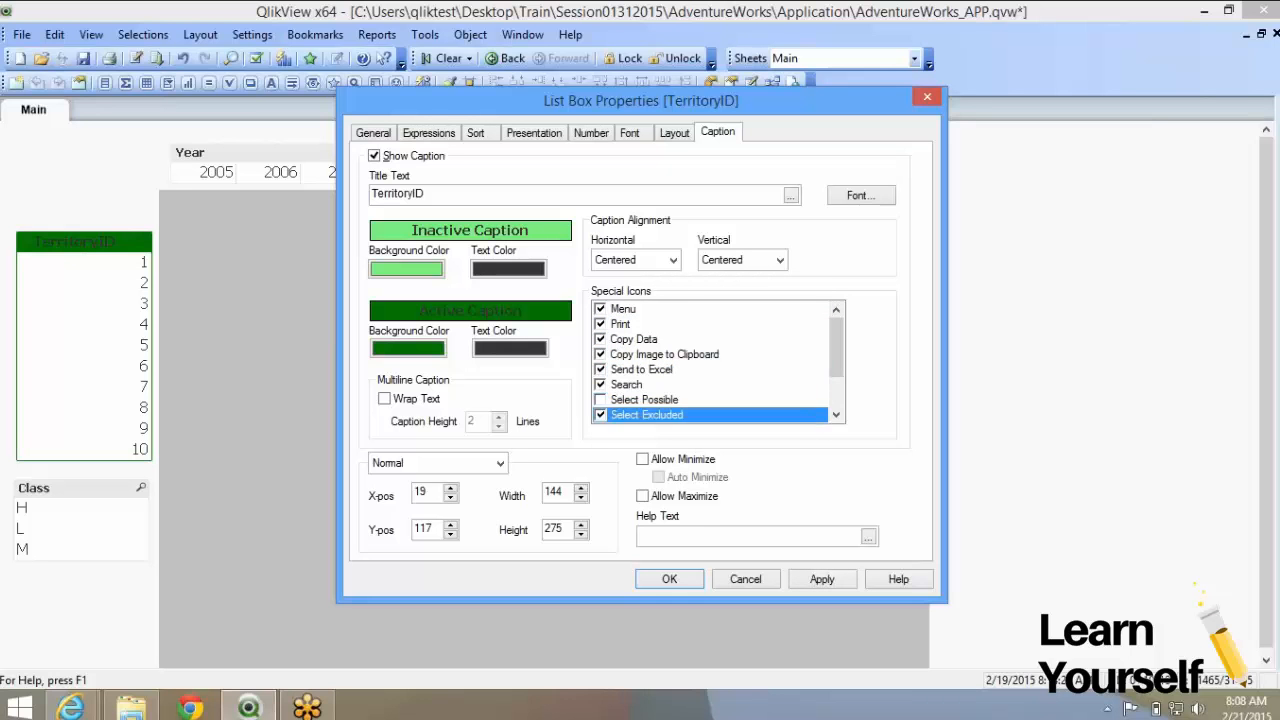
{"action": "left_click", "coordinate": [600, 400]}
Enable the Select All, Clear, Clear Other and Lock/Unlock caption icons as well, apply them and accept the TerritoryID properties
{"action": "left_click_drag", "start_coordinate": [836, 347], "coordinate": [836, 379]}
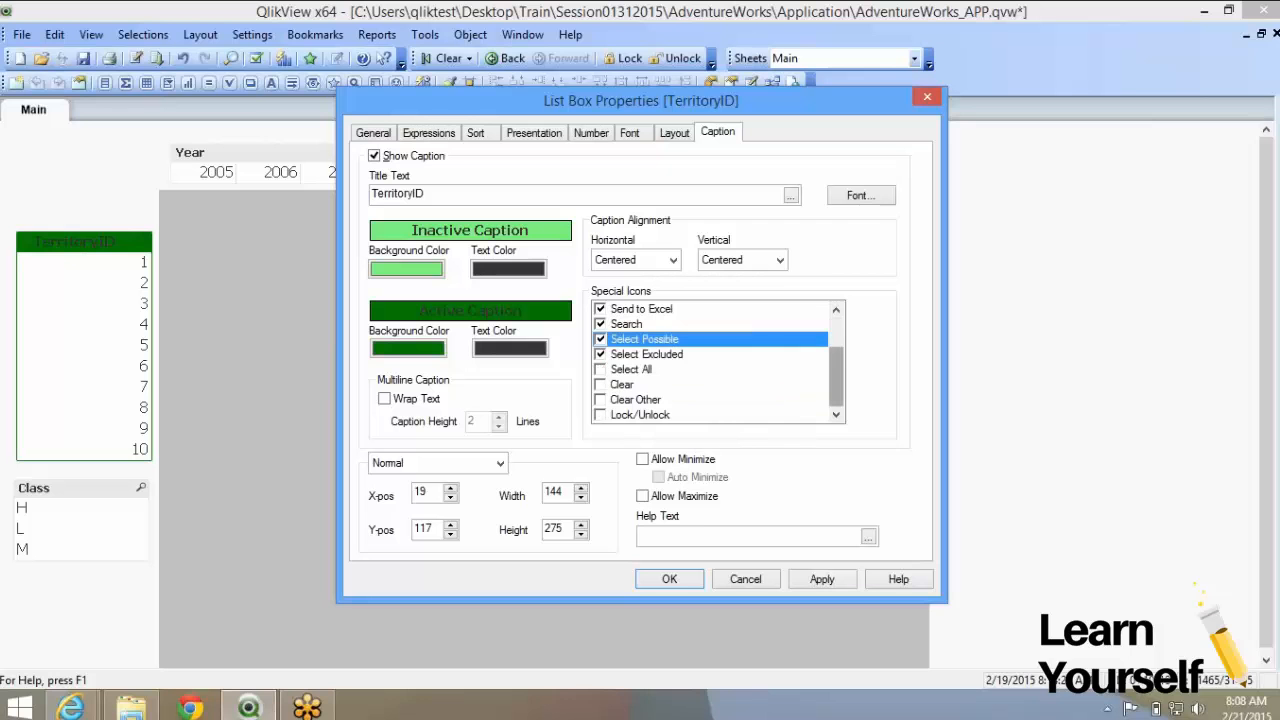
{"action": "left_click", "coordinate": [601, 369]}
{"action": "left_click", "coordinate": [600, 385]}
{"action": "left_click", "coordinate": [600, 370]}
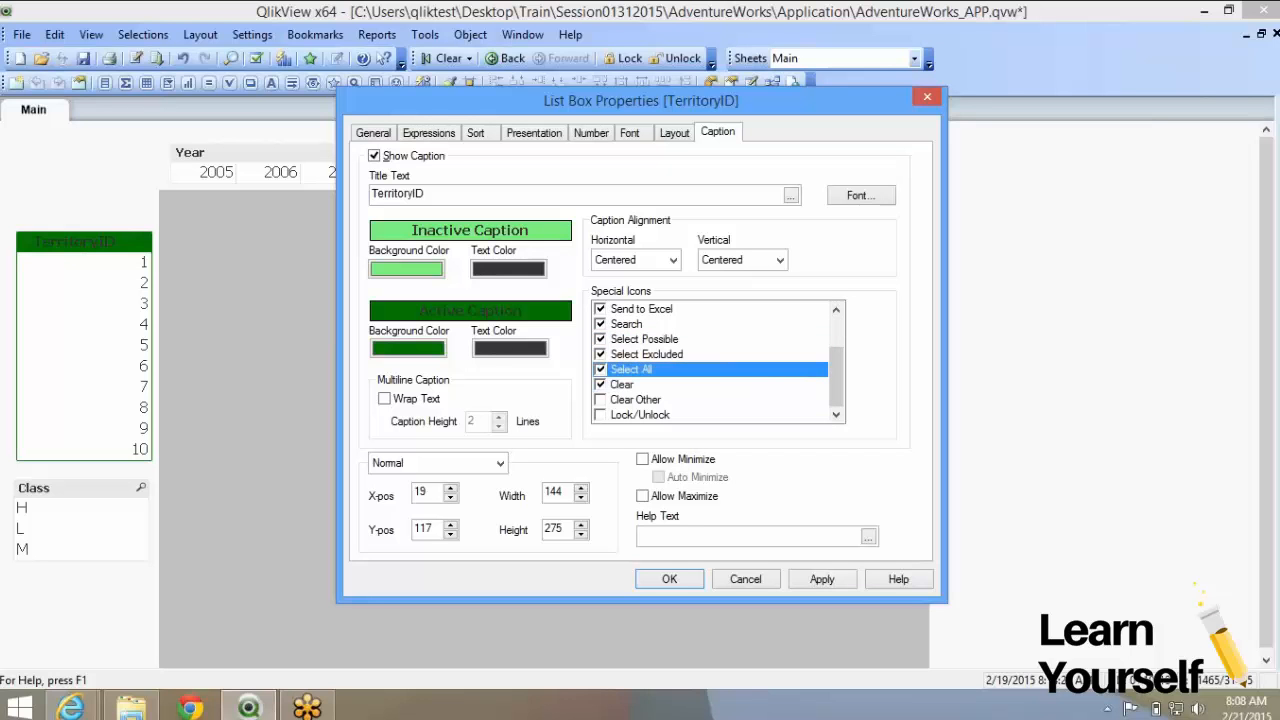
{"action": "left_click", "coordinate": [600, 400]}
{"action": "left_click", "coordinate": [600, 415]}
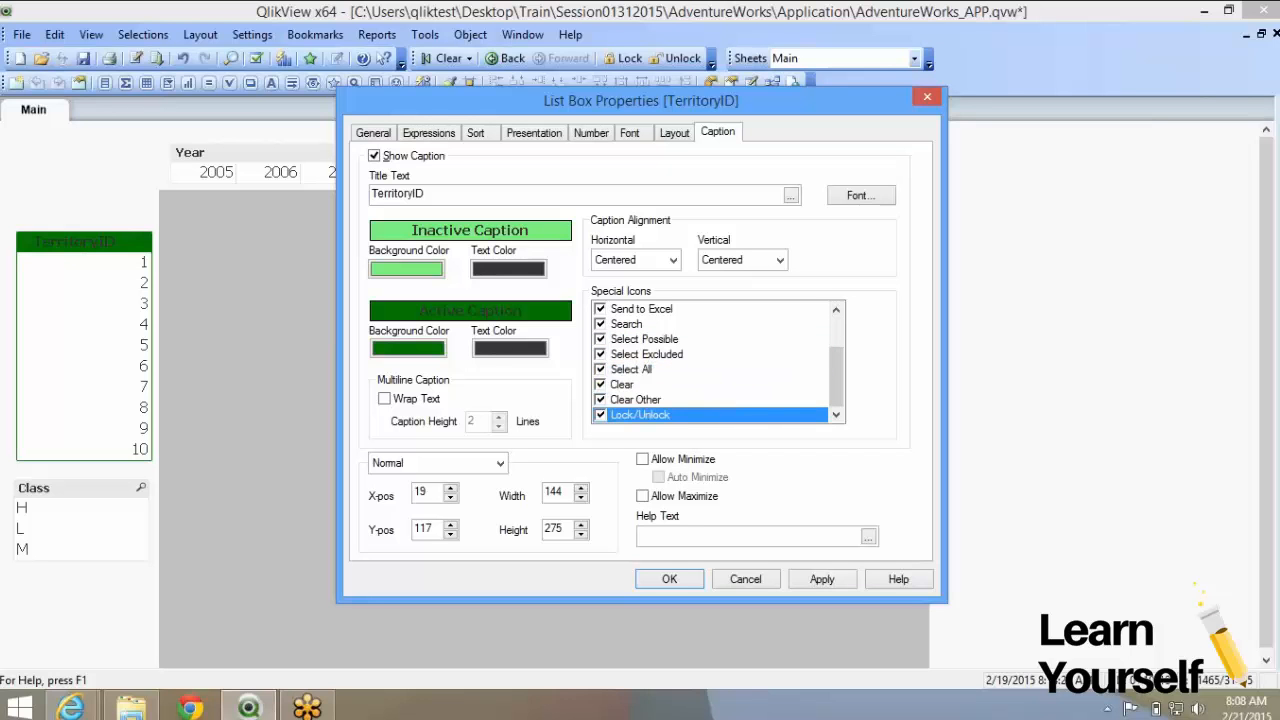
{"action": "left_click", "coordinate": [822, 579]}
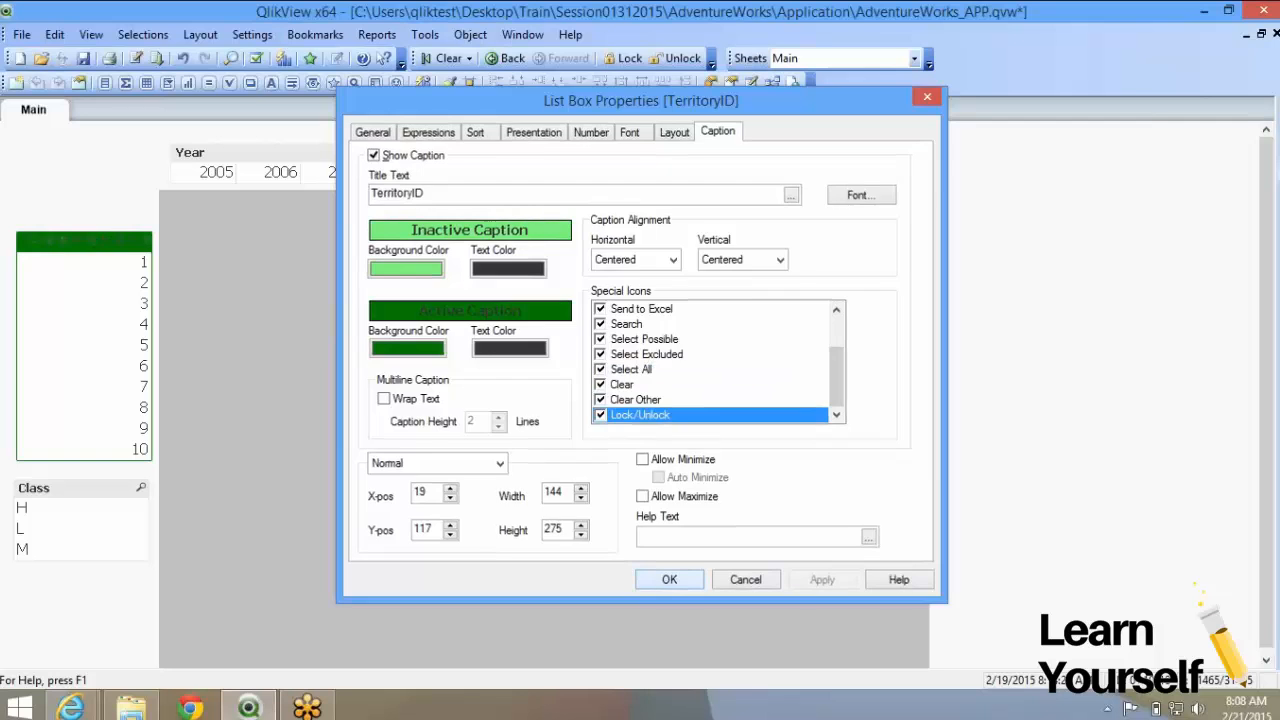
{"action": "left_click", "coordinate": [670, 579]}
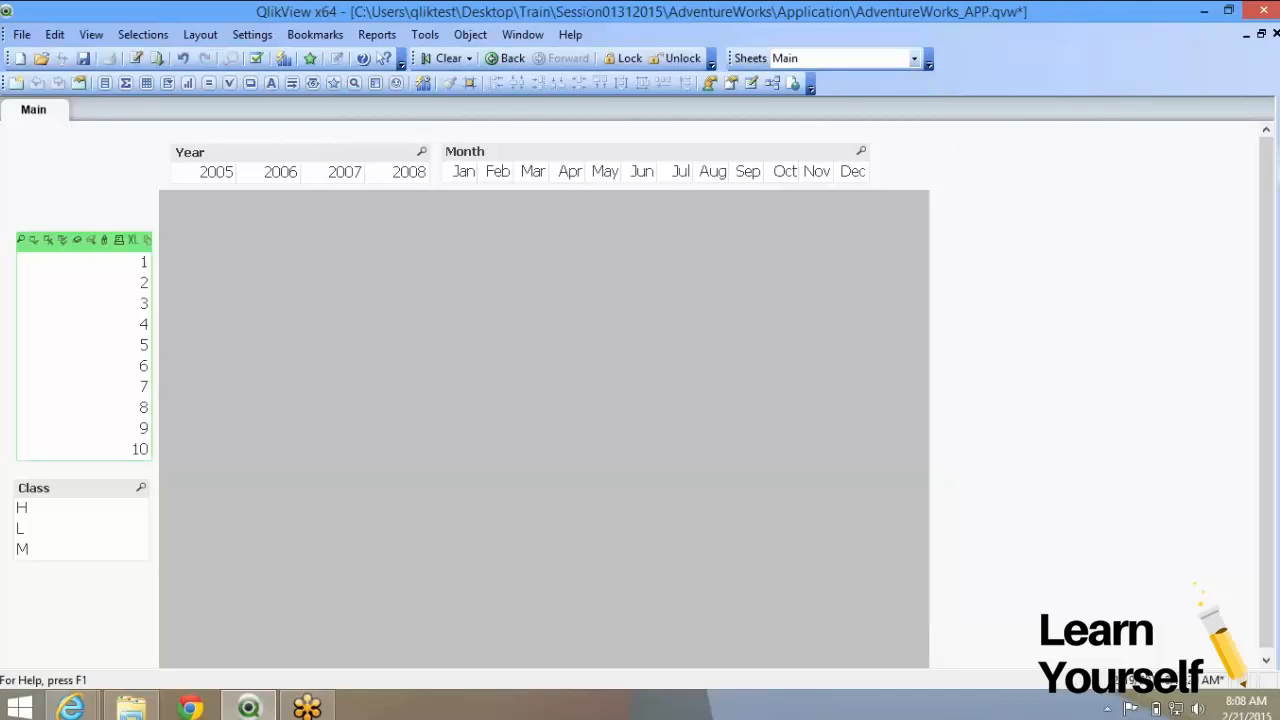
Widen the TerritoryID list box to about 397 and set its active caption background to solid gray (RGB 128, 128, 128)
{"action": "left_click_drag", "start_coordinate": [152, 345], "coordinate": [391, 345]}
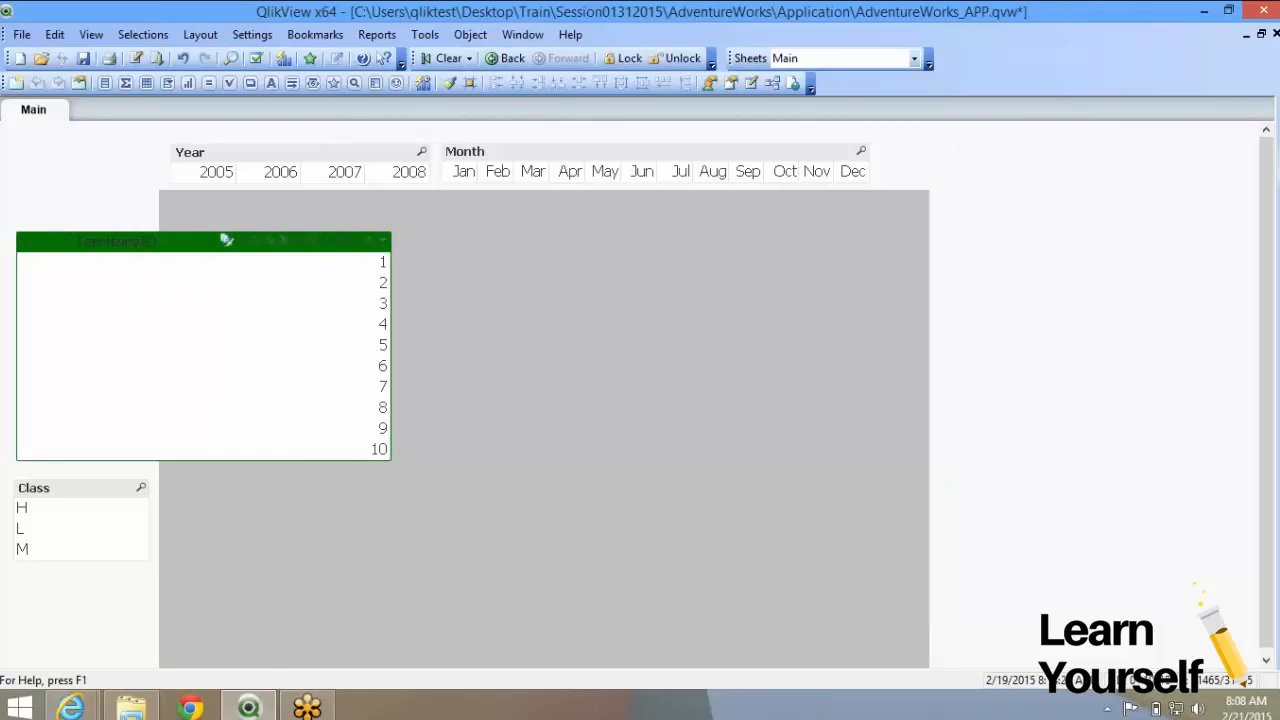
{"action": "right_click", "coordinate": [96, 236]}
{"action": "left_click", "coordinate": [130, 243]}
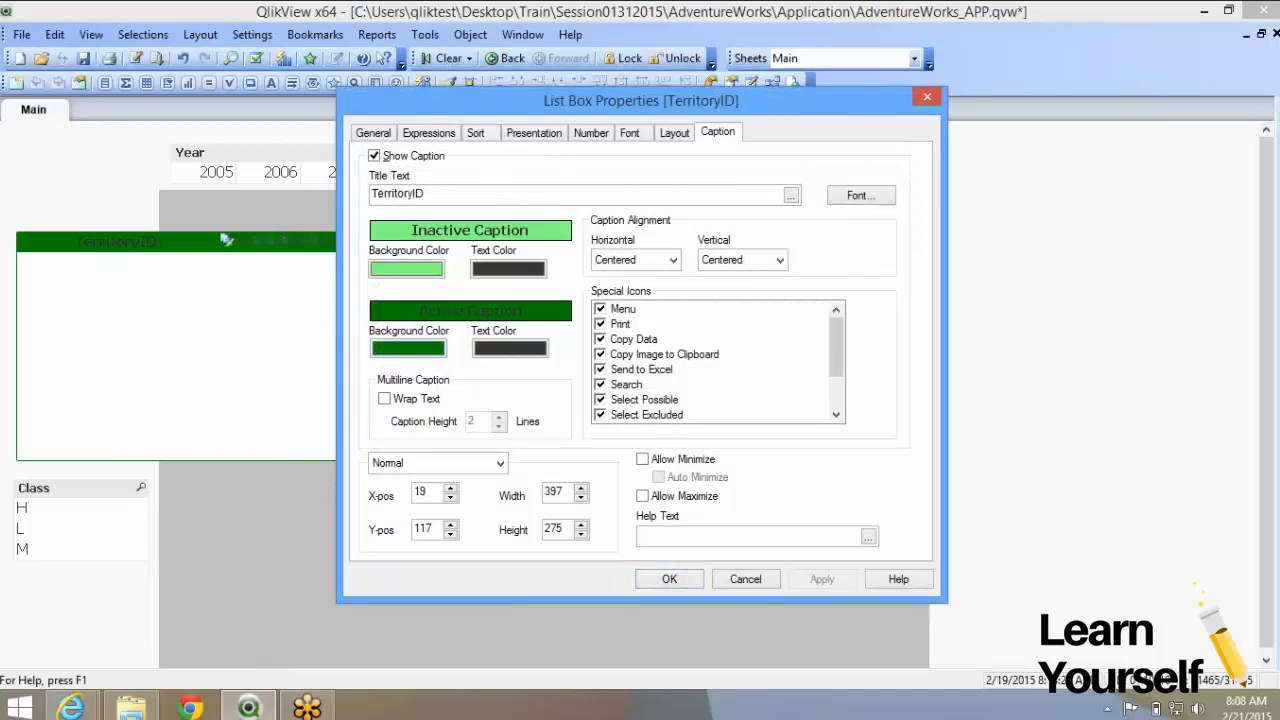
{"action": "left_click", "coordinate": [408, 348]}
{"action": "left_click", "coordinate": [776, 197]}
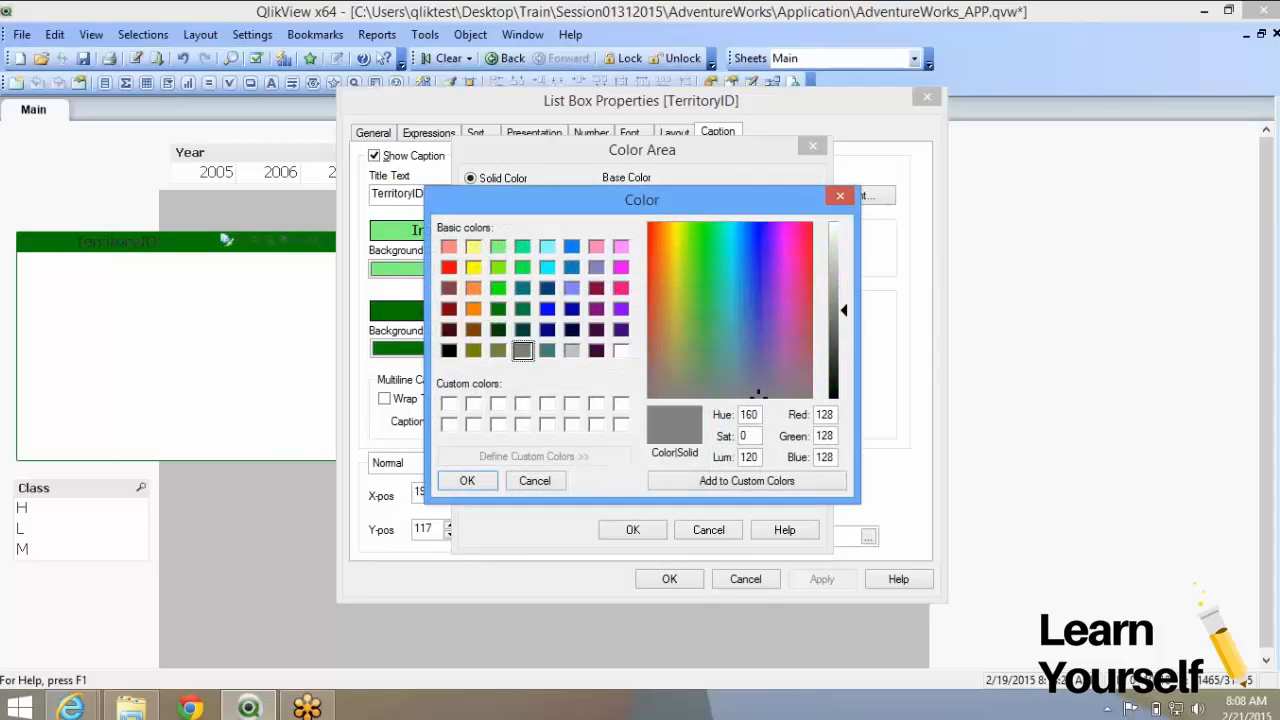
{"action": "key", "text": "Return"}
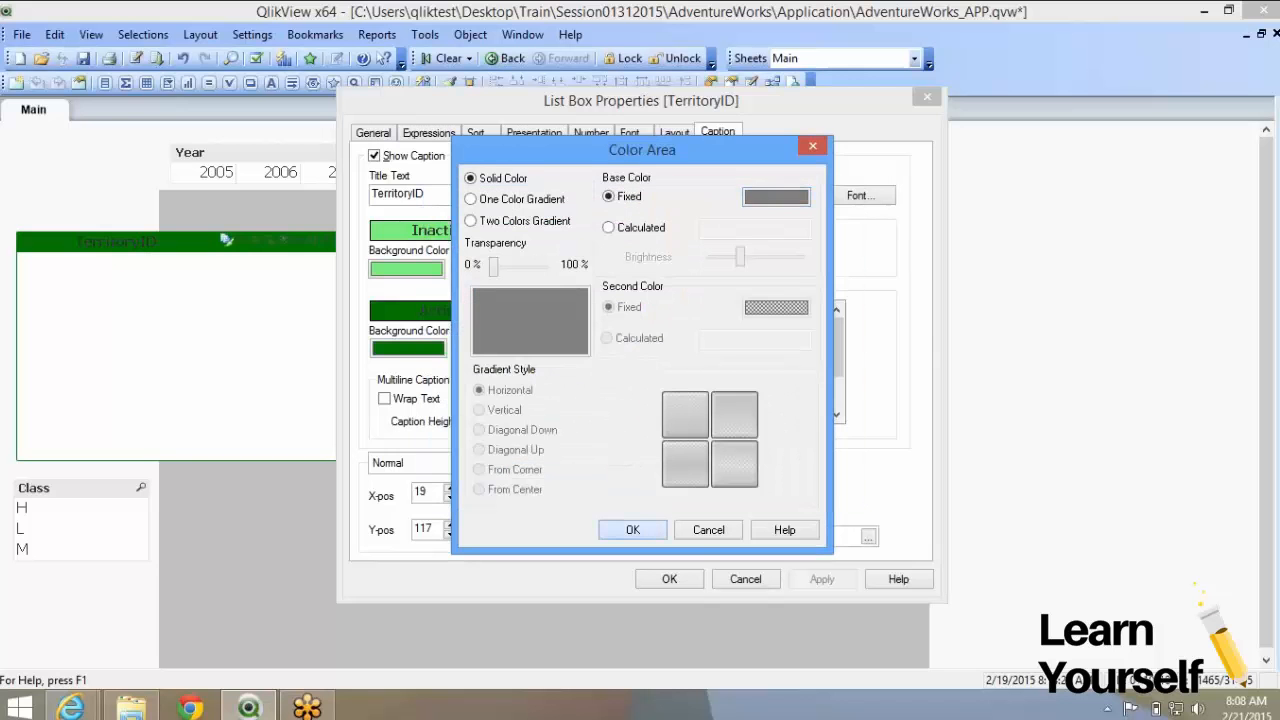
{"action": "key", "text": "Return"}
{"action": "key", "text": "Return"}
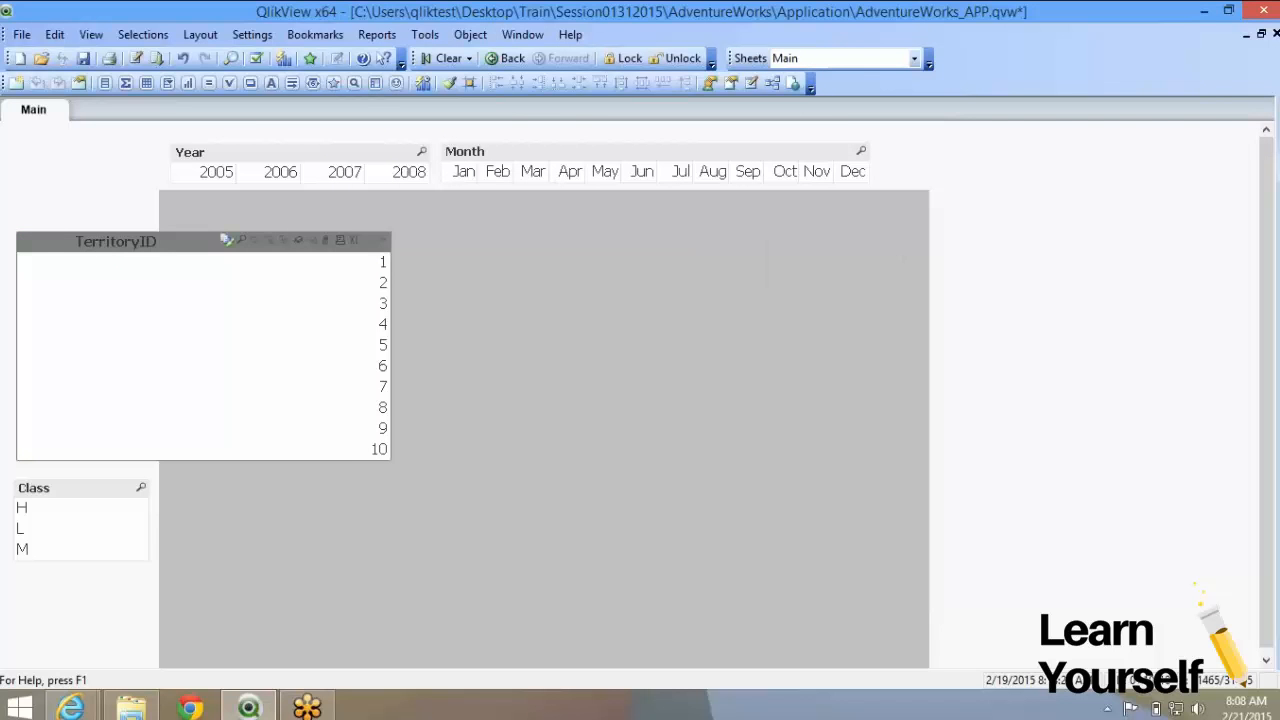
{"action": "right_click", "coordinate": [172, 238]}
{"action": "left_click", "coordinate": [225, 245]}
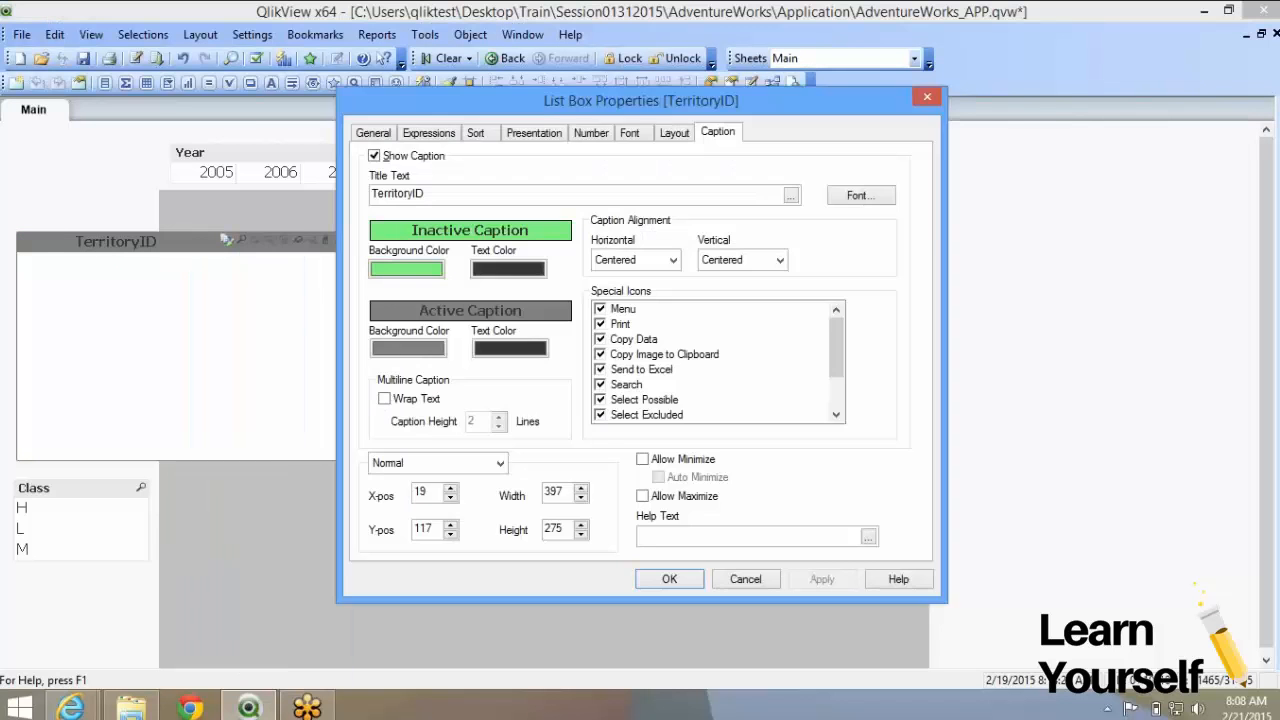
{"action": "key", "text": "Return"}
Copy the Year list box's formatting onto the TerritoryID list box and narrow the TerritoryID list box to a width of about 336
{"action": "left_click", "coordinate": [312, 152]}
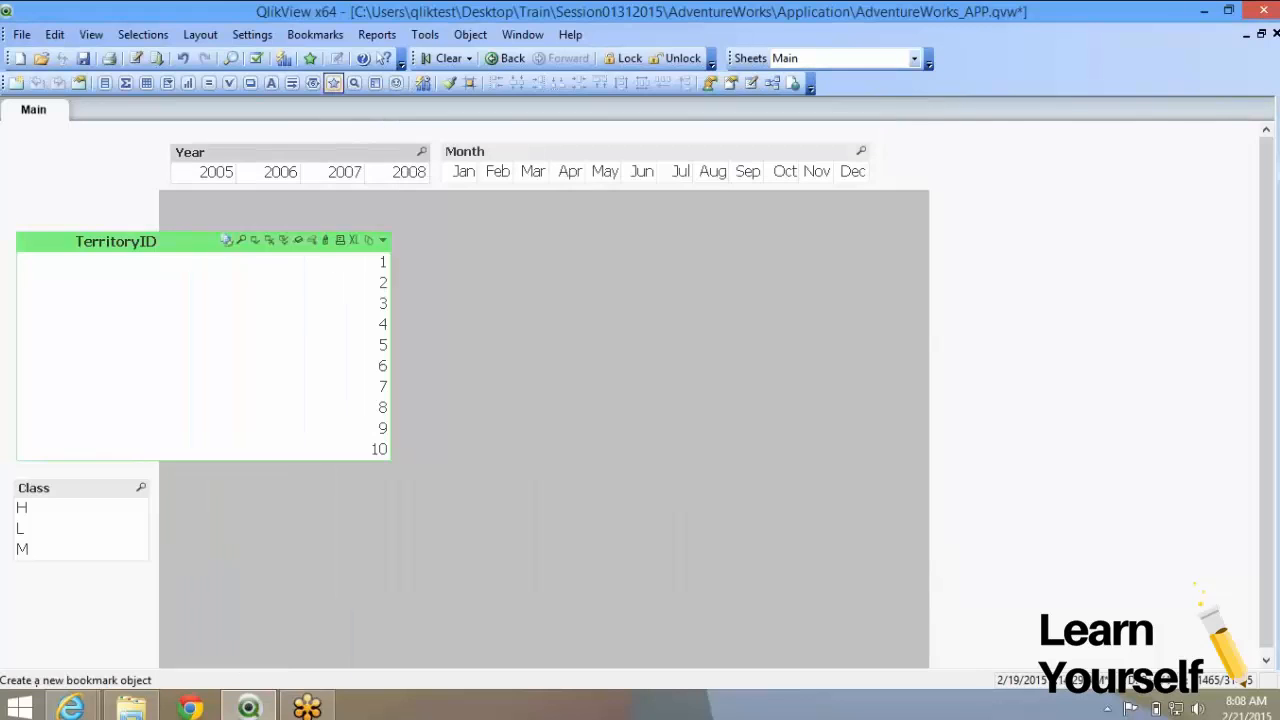
{"action": "left_click", "coordinate": [148, 241]}
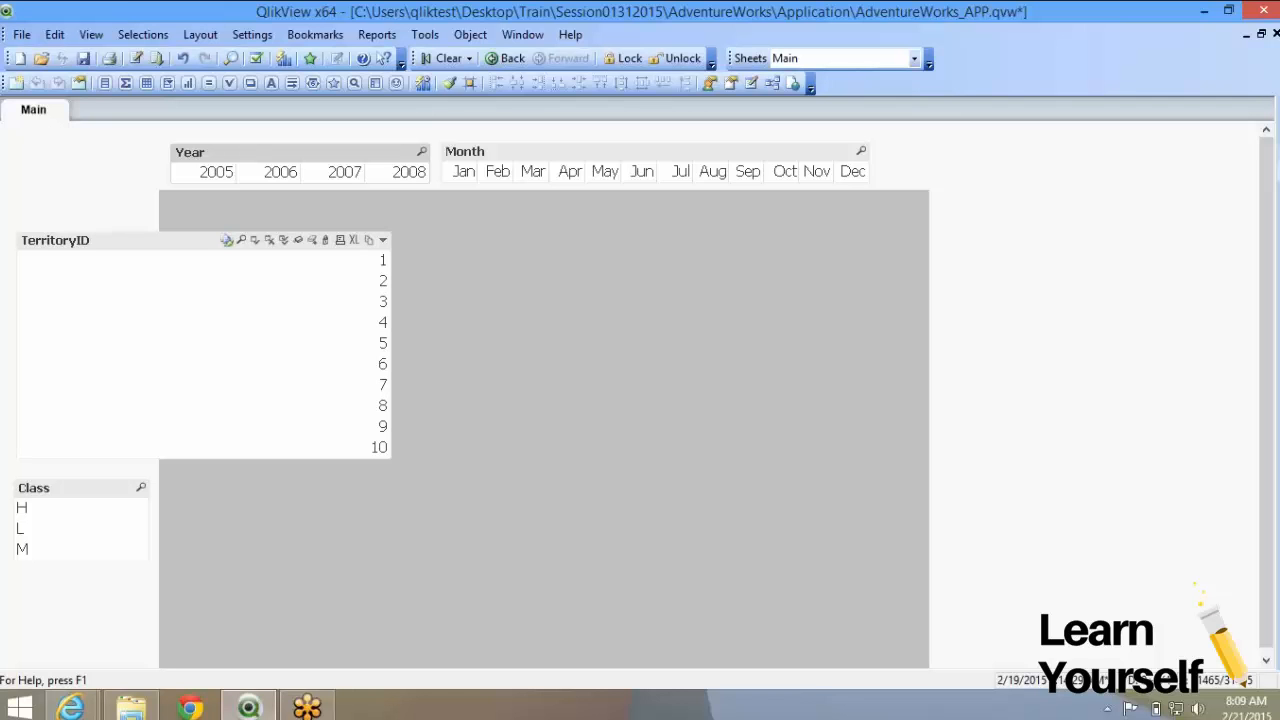
{"action": "left_click_drag", "start_coordinate": [391, 345], "coordinate": [333, 345]}
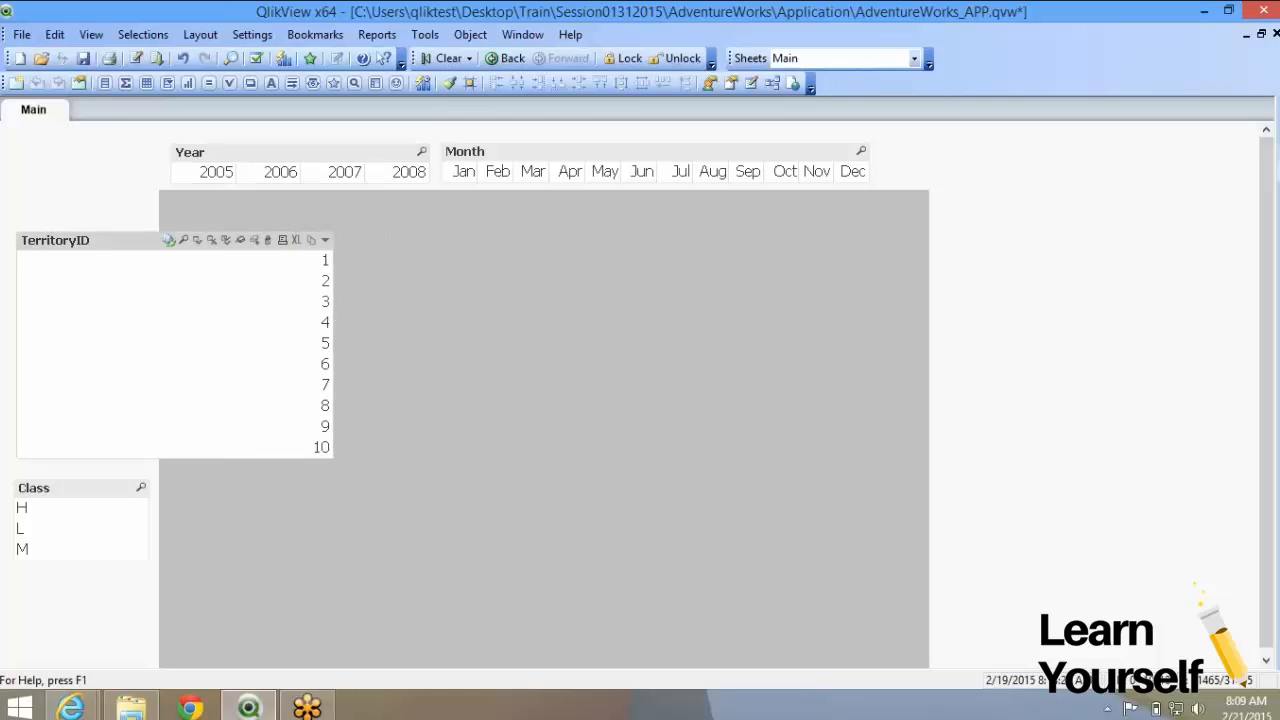
Allow minimizing and maximizing for the TerritoryID list box, accept the properties, and try maximizing and restoring it
{"action": "right_click", "coordinate": [130, 249]}
{"action": "left_click", "coordinate": [160, 259]}
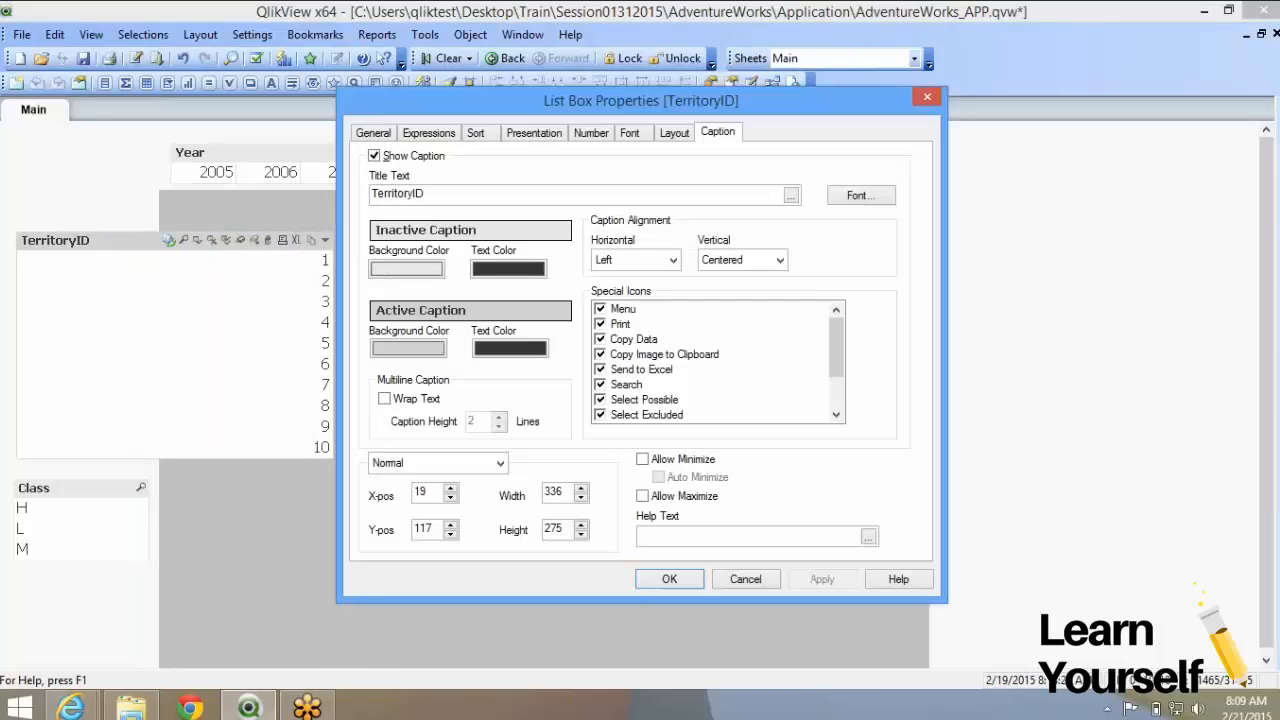
{"action": "left_click_drag", "start_coordinate": [836, 347], "coordinate": [836, 313]}
{"action": "left_click", "coordinate": [642, 459]}
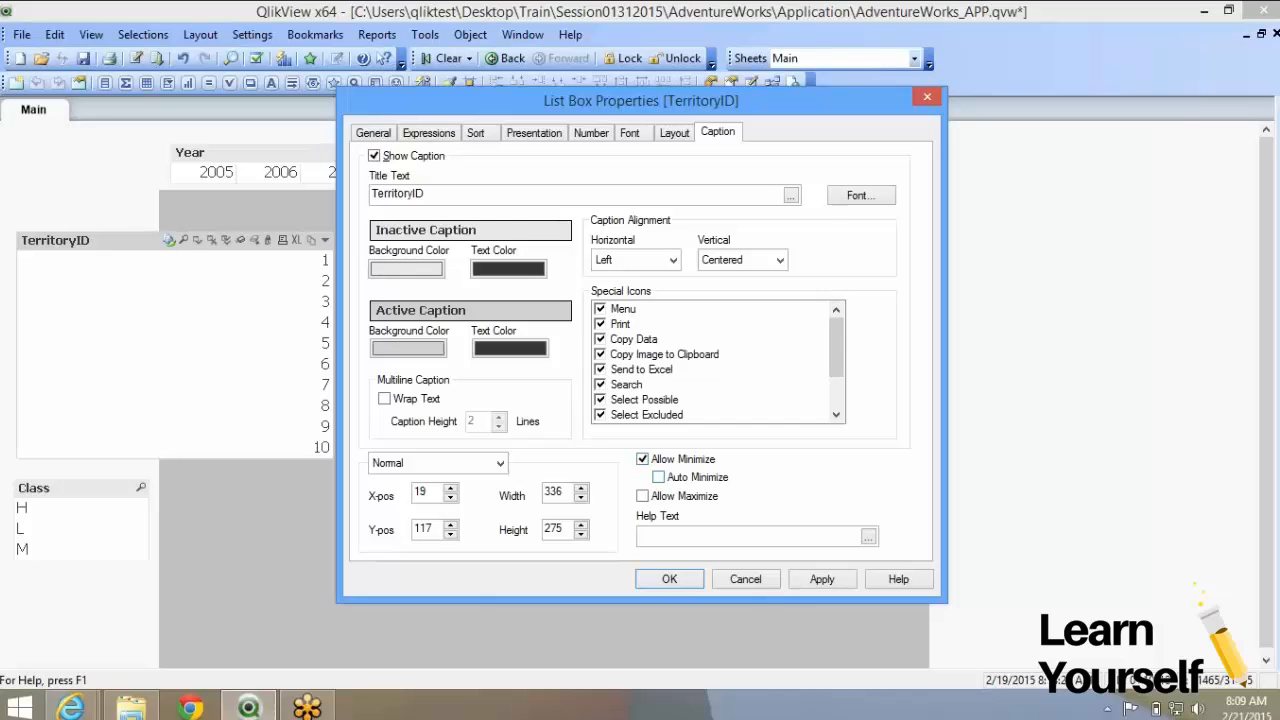
{"action": "left_click", "coordinate": [642, 496]}
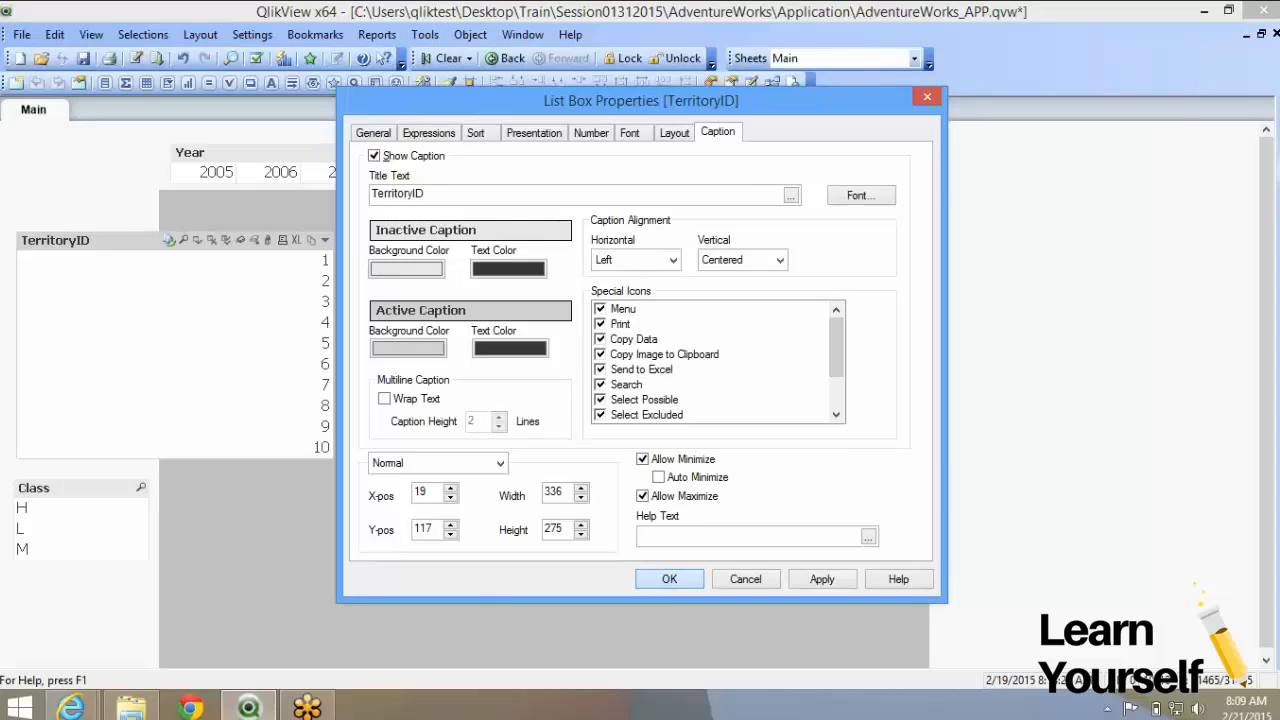
{"action": "left_click", "coordinate": [669, 579]}
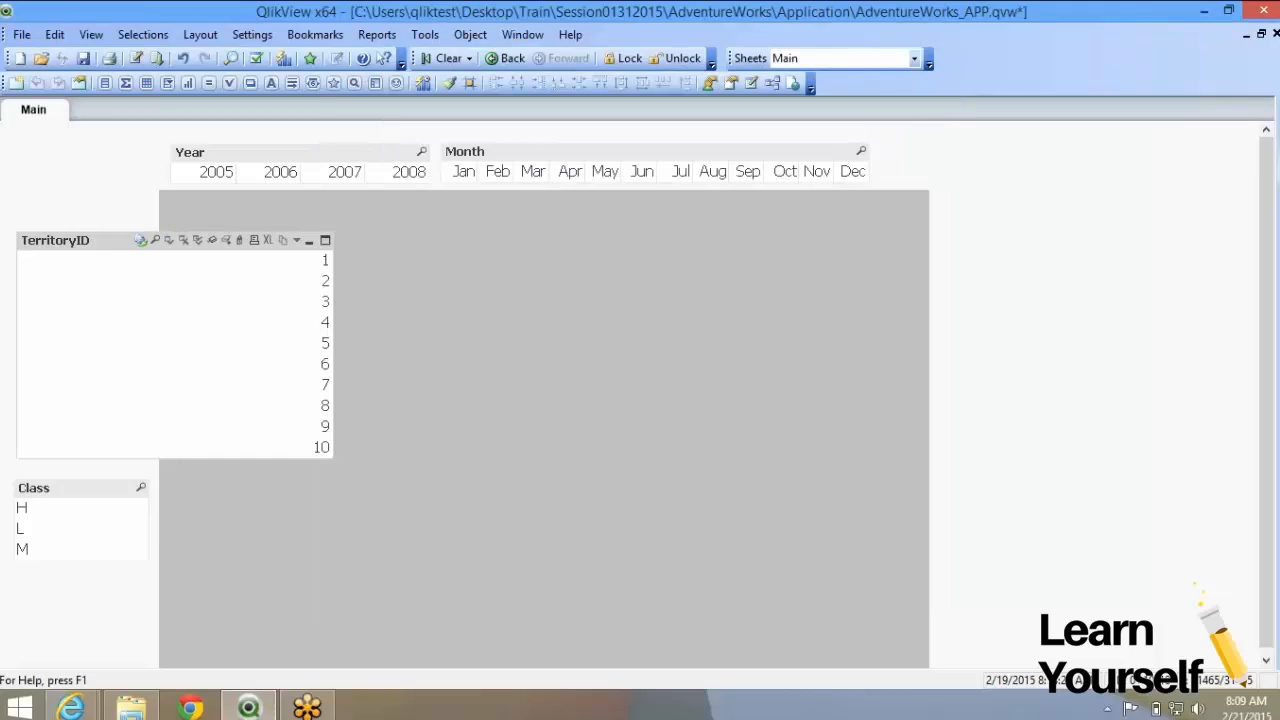
{"action": "left_click", "coordinate": [325, 240]}
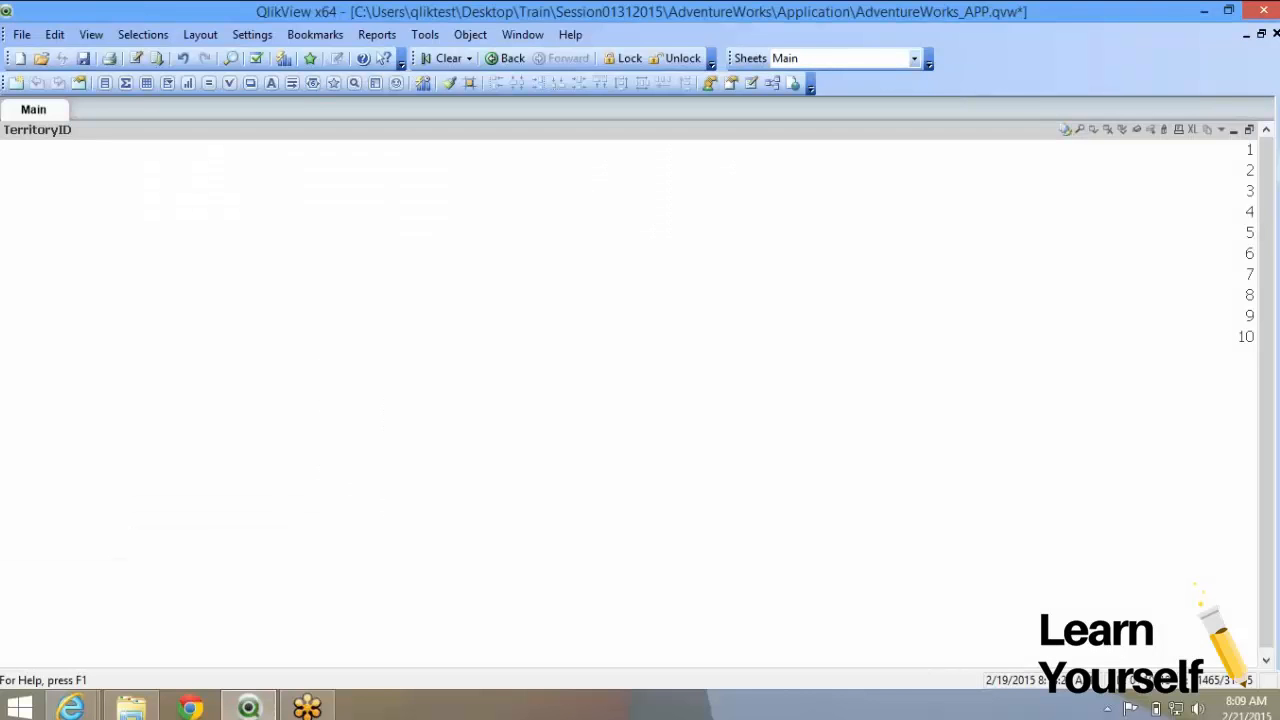
{"action": "left_click", "coordinate": [1249, 129]}
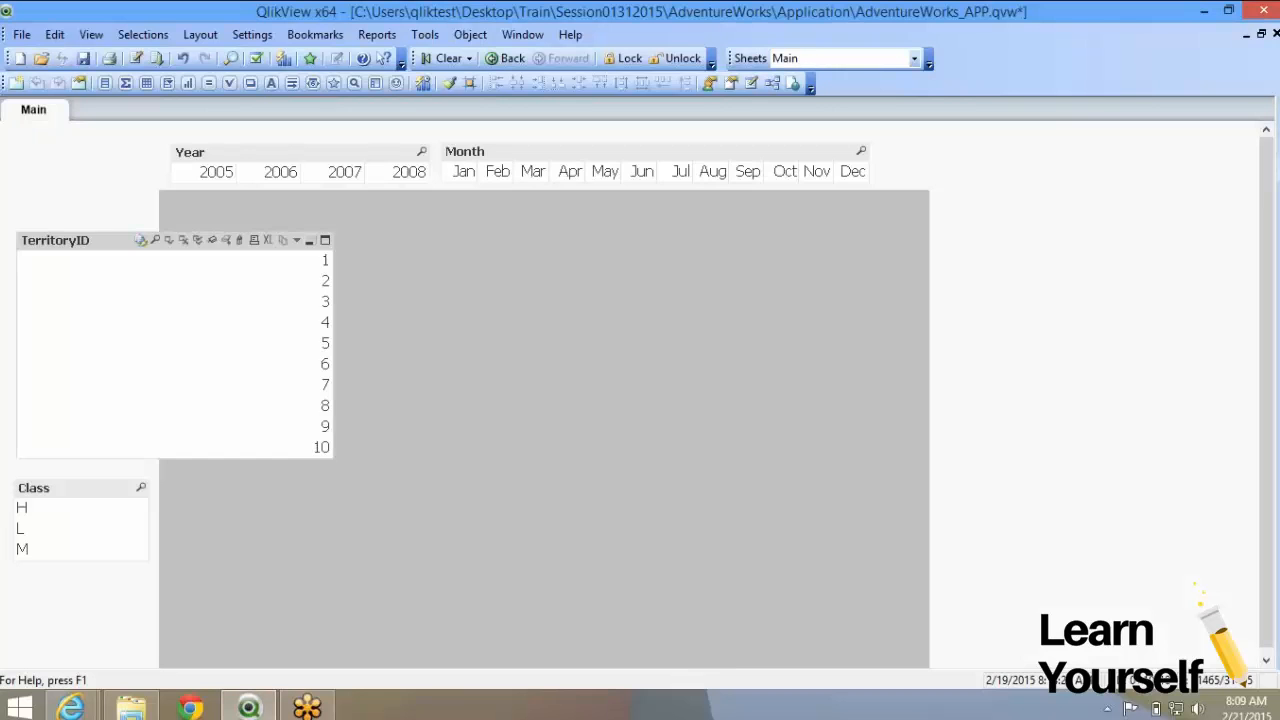
Minimize the TerritoryID list box, place and widen its minimized icon above the Class list box, and try restoring and minimizing it again
{"action": "left_click", "coordinate": [309, 240]}
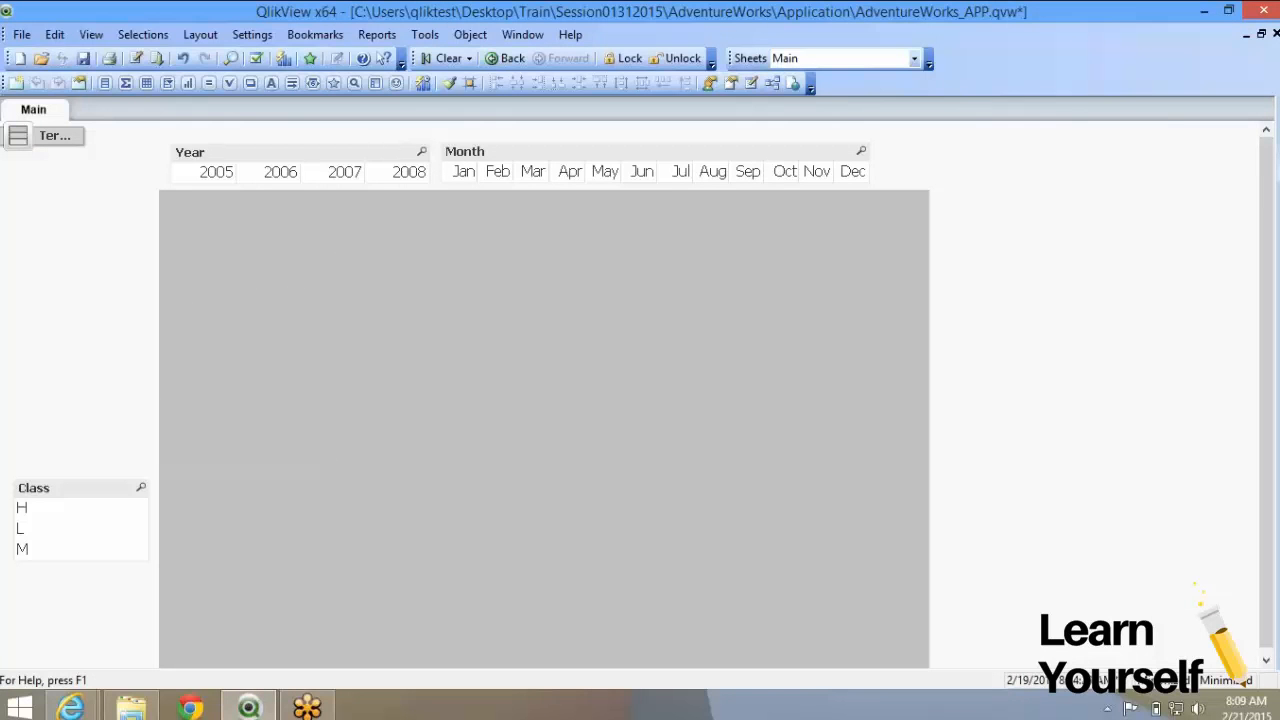
{"action": "left_click_drag", "start_coordinate": [84, 136], "coordinate": [85, 244]}
{"action": "double_click", "coordinate": [85, 244]}
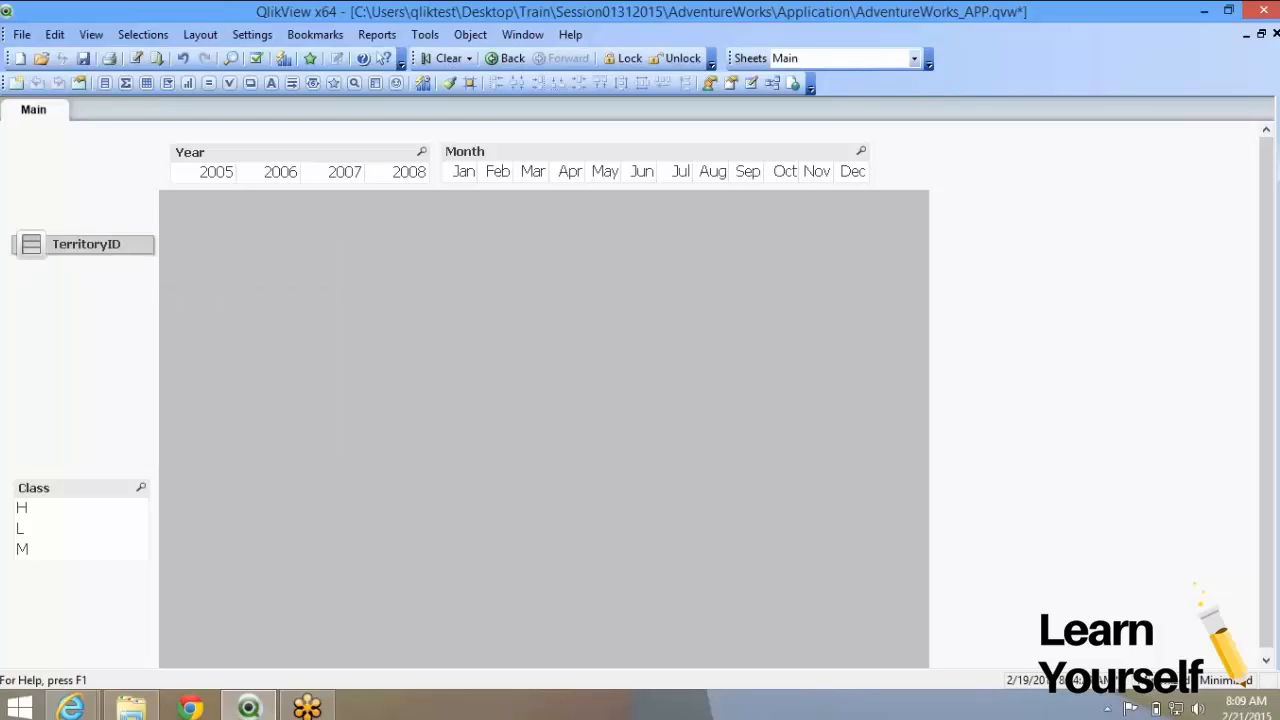
{"action": "double_click", "coordinate": [31, 244]}
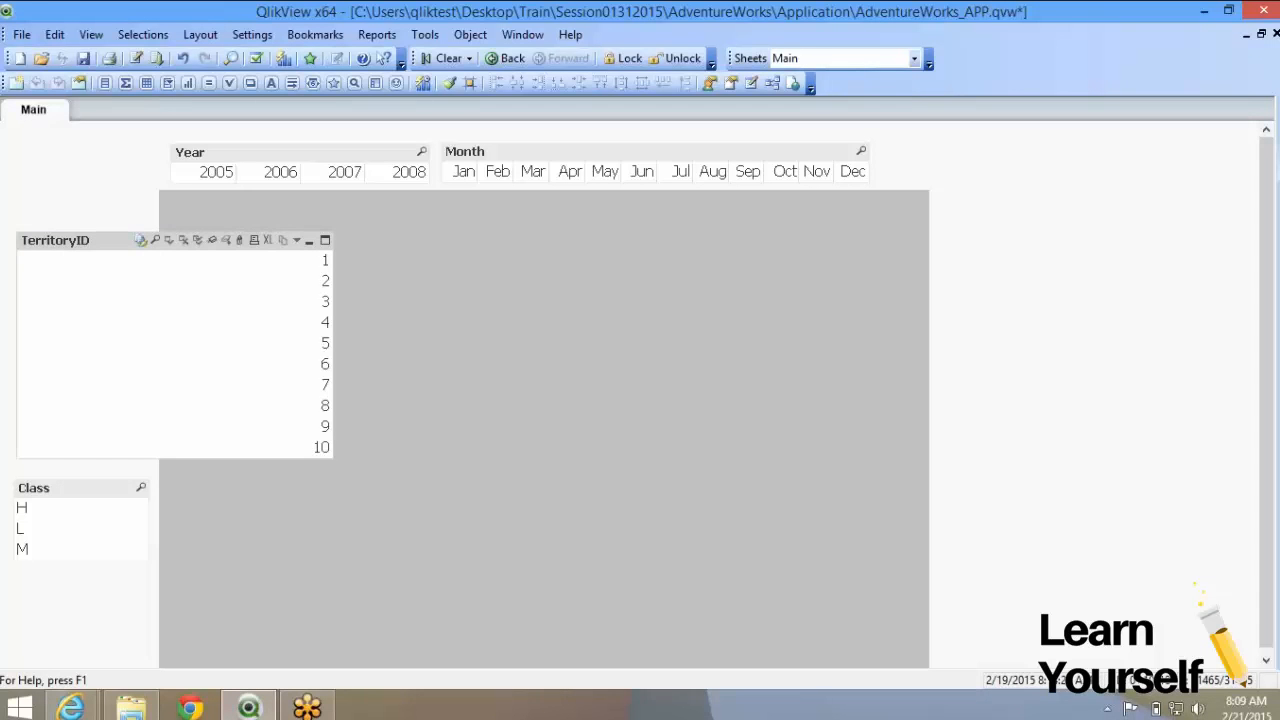
{"action": "mouse_move", "coordinate": [333, 349]}
{"action": "left_mouse_down"}
{"action": "mouse_move", "coordinate": [300, 349]}
{"action": "mouse_move", "coordinate": [349, 349]}
{"action": "left_mouse_up"}
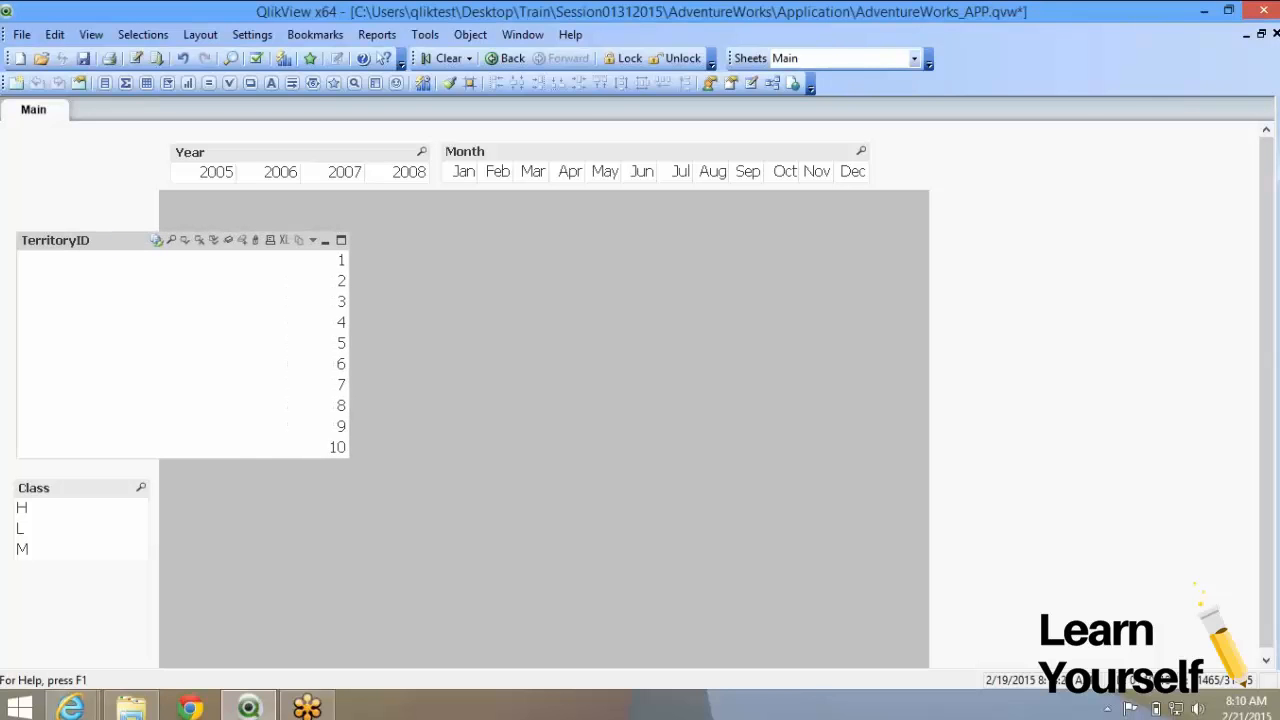
{"action": "left_click", "coordinate": [326, 241]}
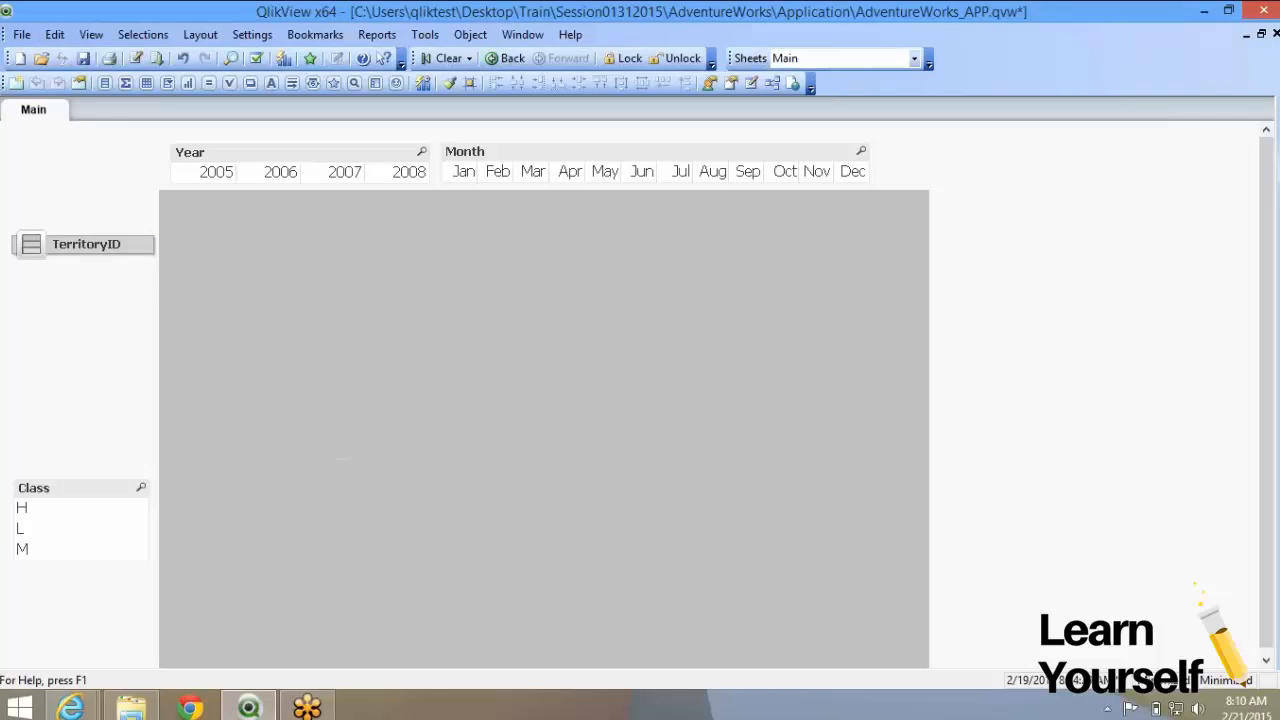
Allow minimizing and maximizing for the Class list box, minimize it, and place its widened icon below the minimized TerritoryID icon
{"action": "right_click", "coordinate": [55, 489]}
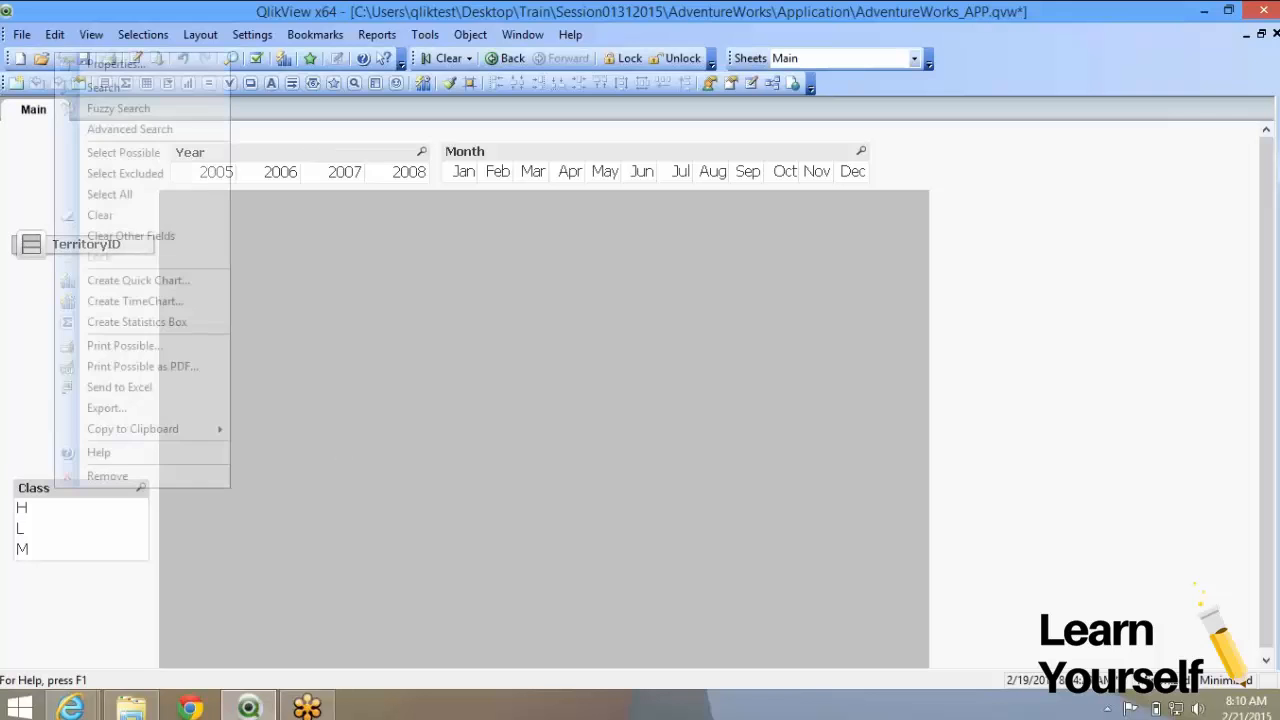
{"action": "left_click", "coordinate": [115, 64]}
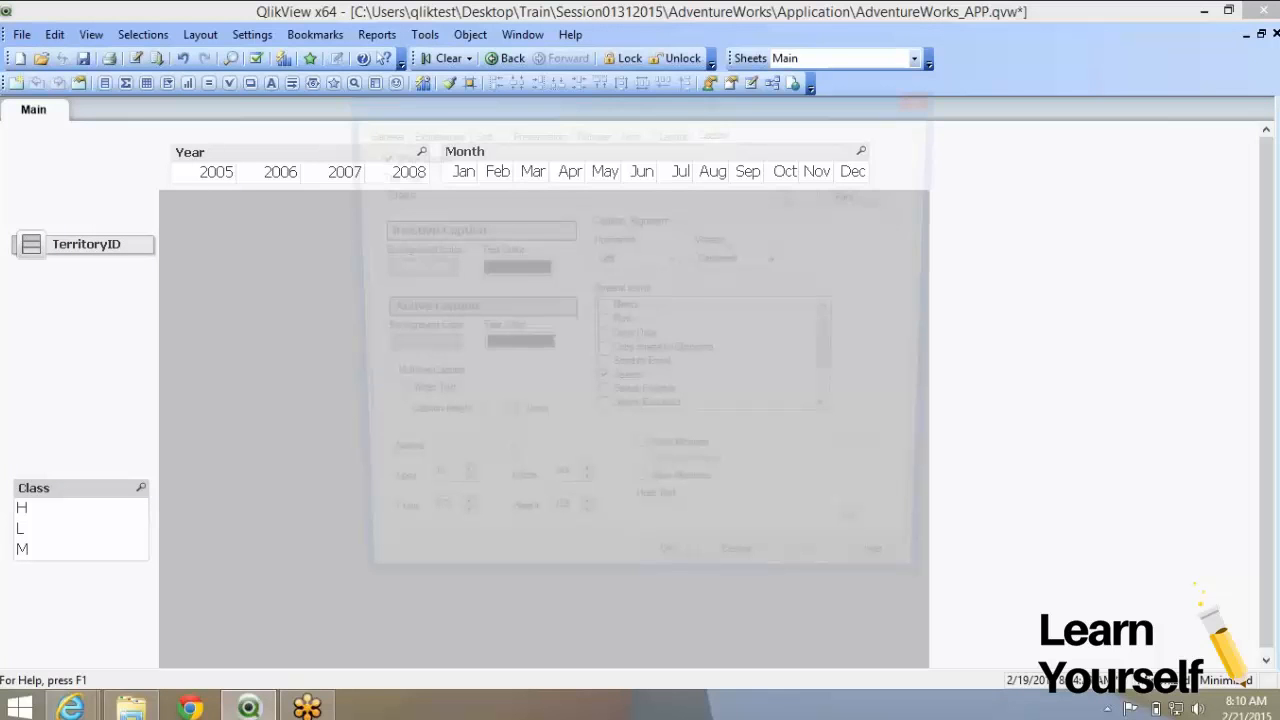
{"action": "left_click", "coordinate": [642, 459]}
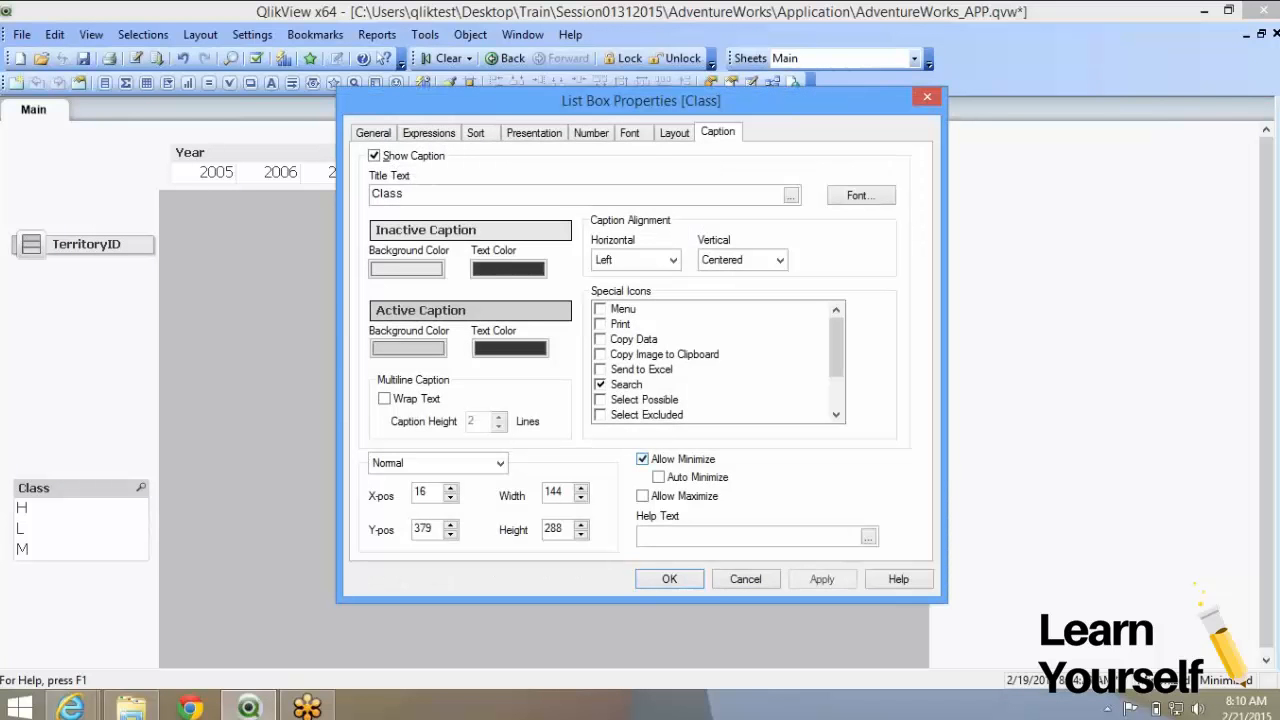
{"action": "left_click", "coordinate": [642, 496]}
{"action": "key", "text": "Return"}
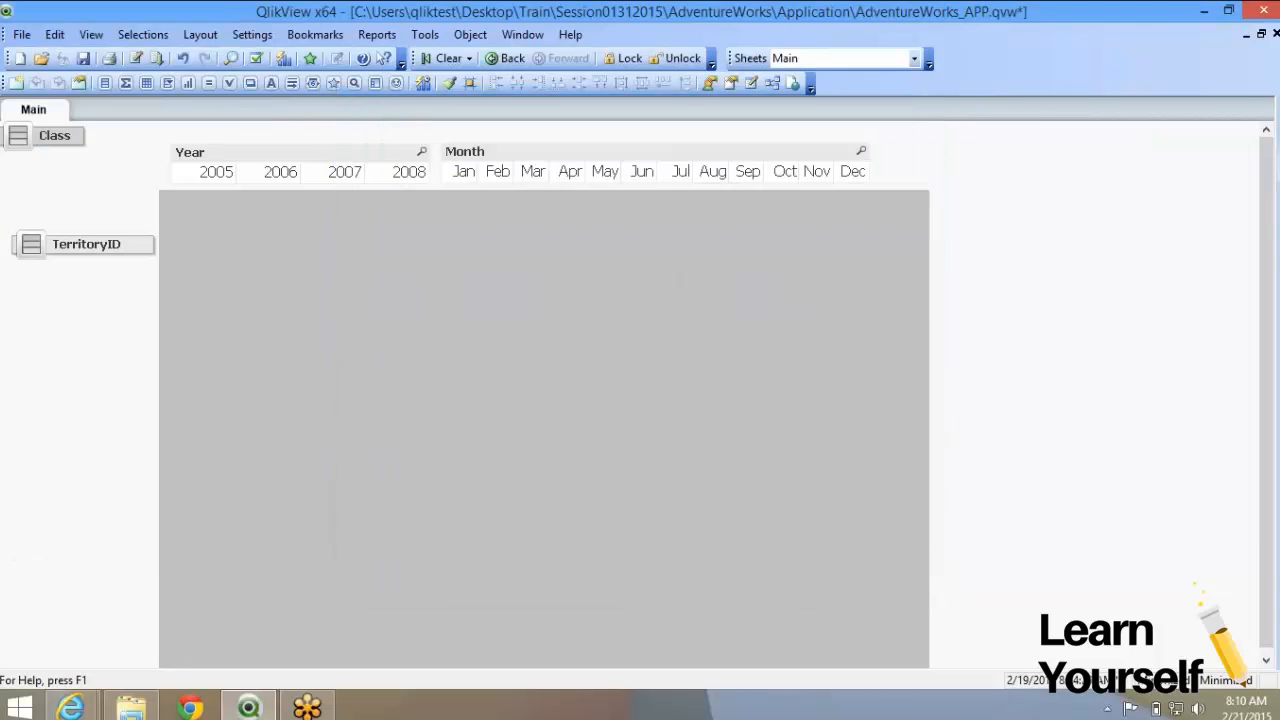
{"action": "left_click_drag", "start_coordinate": [54, 135], "coordinate": [155, 289]}
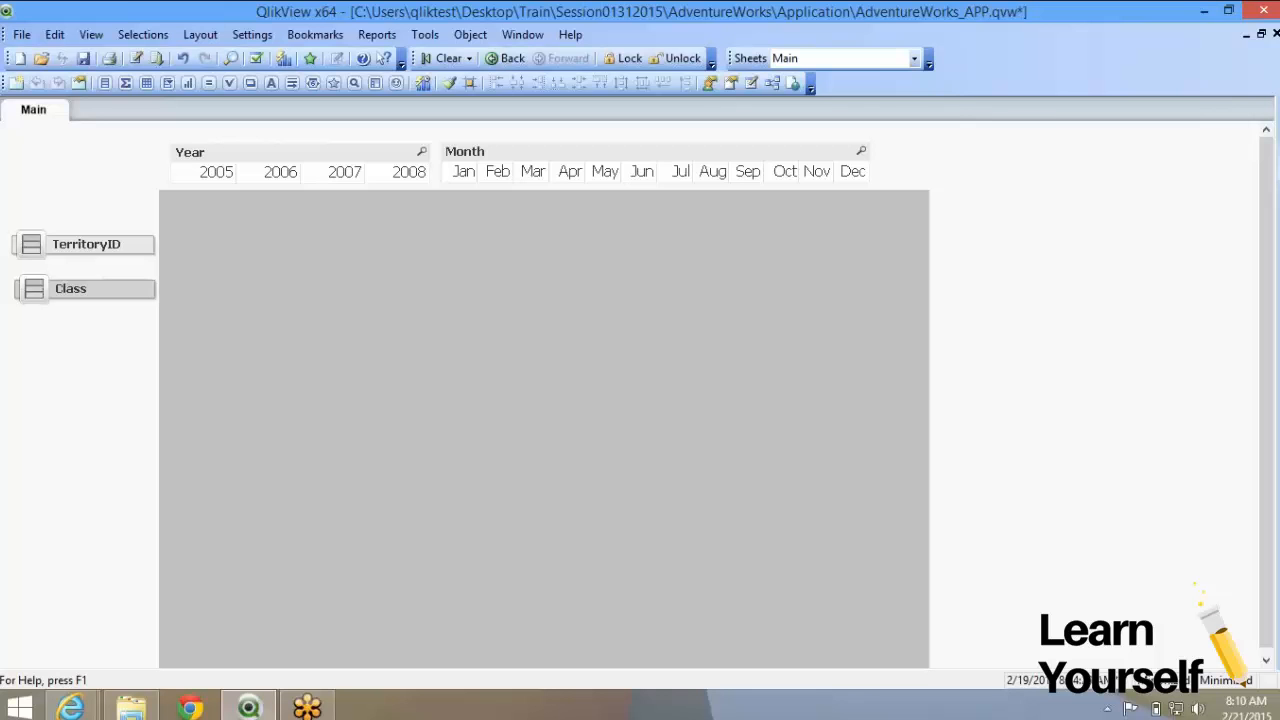
Allow minimizing and maximizing for the Year list box, minimize it, and place its icon below the minimized Class icon
{"action": "right_click", "coordinate": [258, 149]}
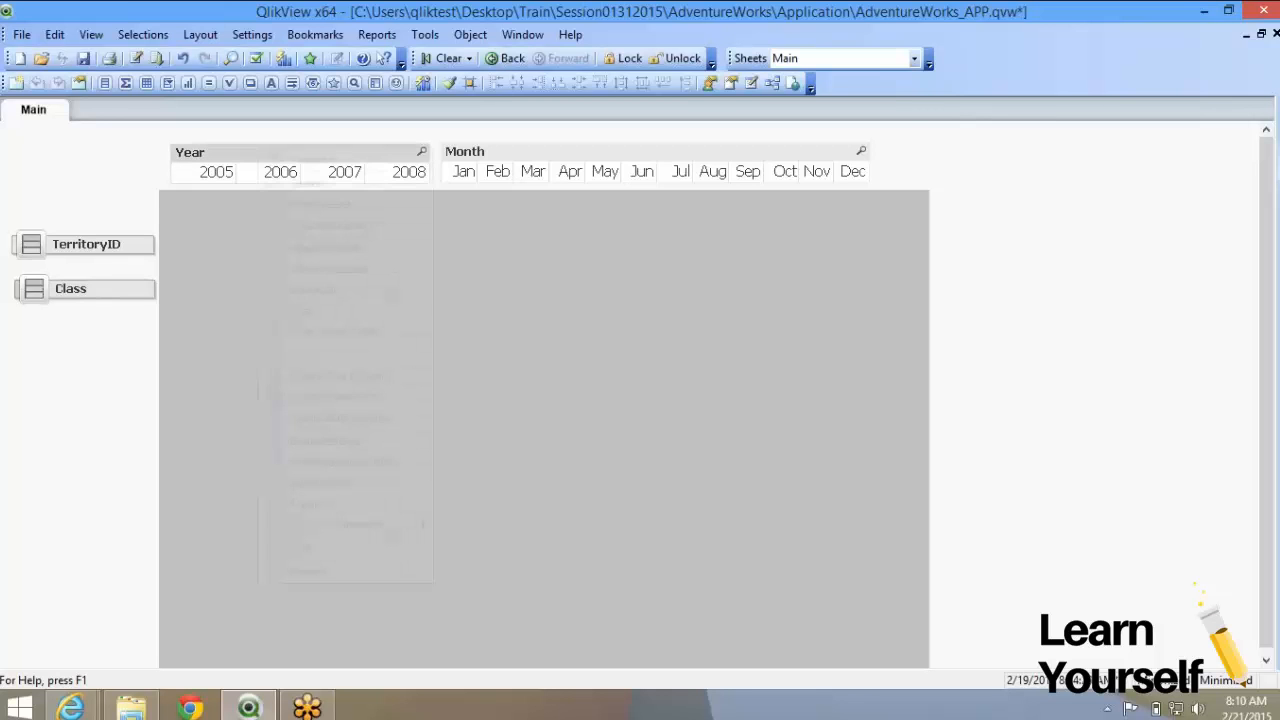
{"action": "left_click", "coordinate": [312, 159]}
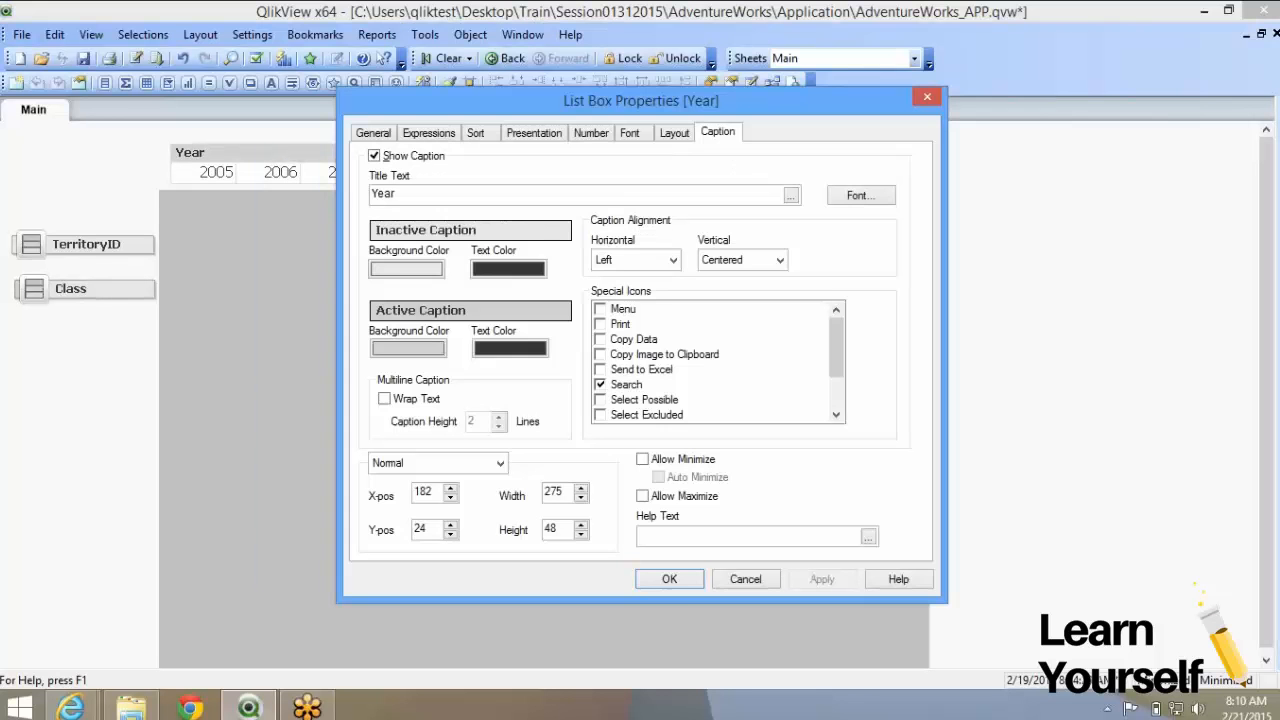
{"action": "left_click", "coordinate": [642, 459]}
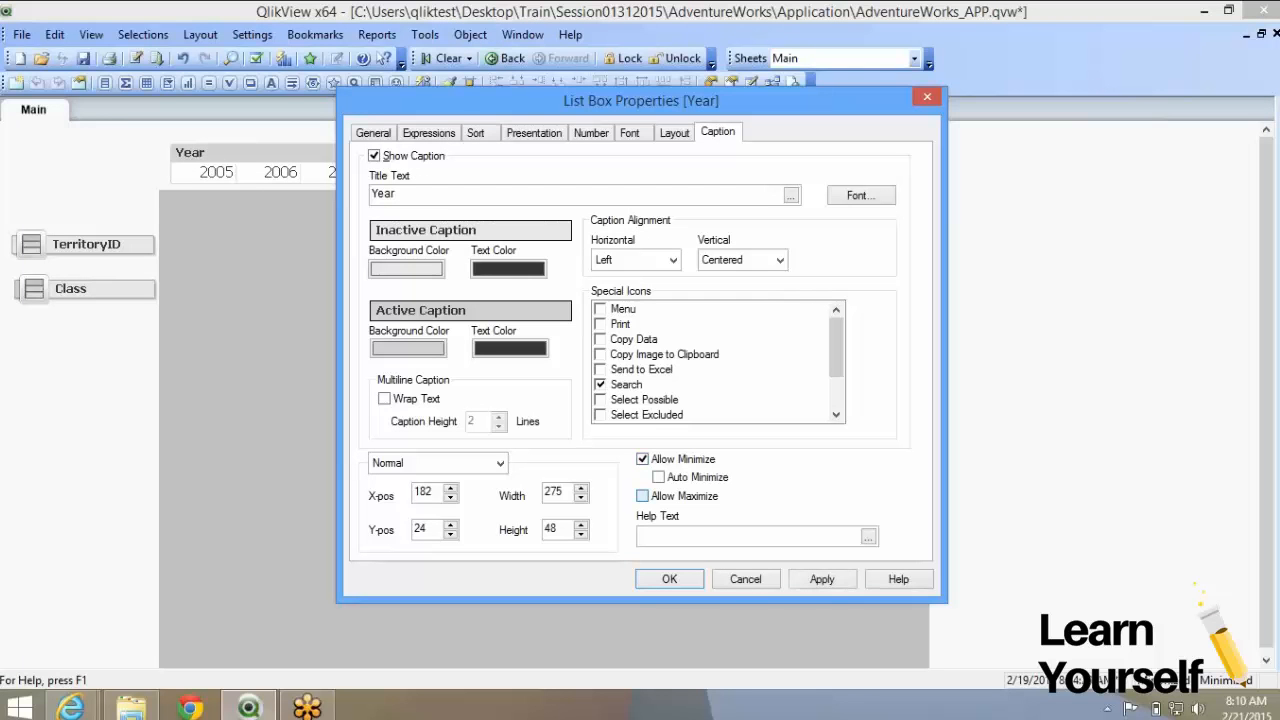
{"action": "left_click", "coordinate": [642, 496]}
{"action": "left_click", "coordinate": [822, 579]}
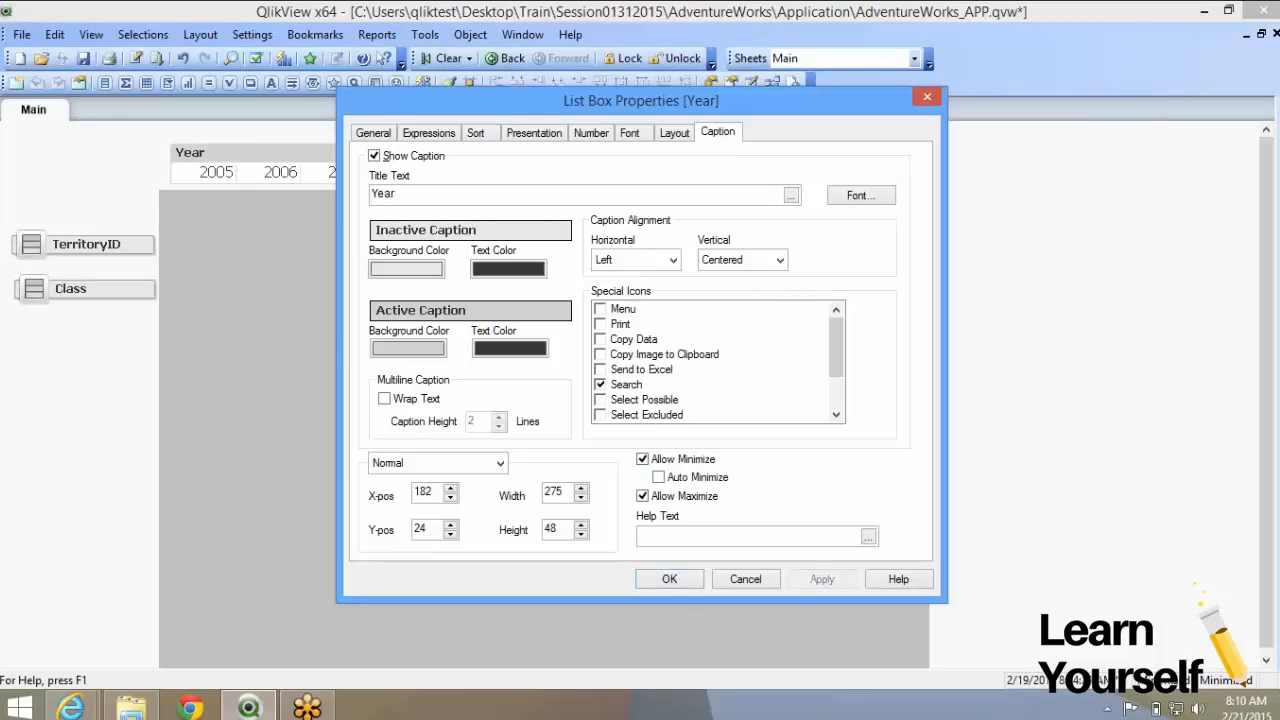
{"action": "left_click", "coordinate": [669, 579]}
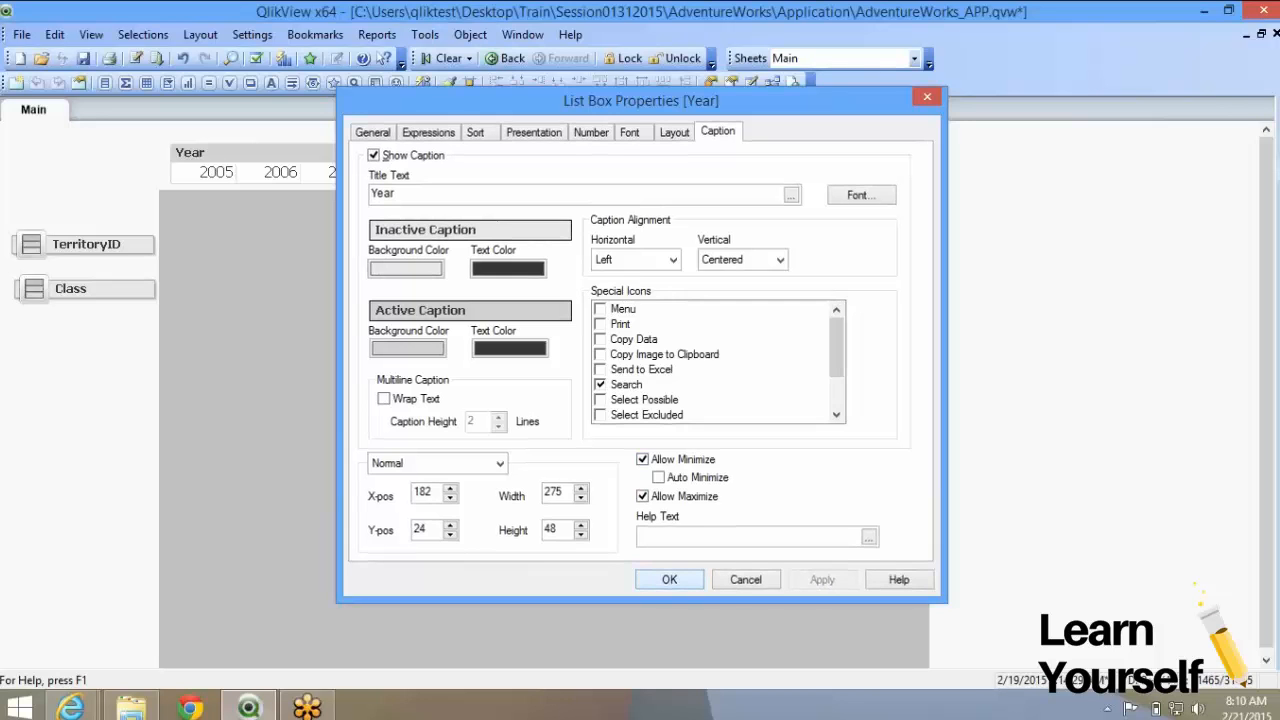
{"action": "left_click", "coordinate": [406, 152]}
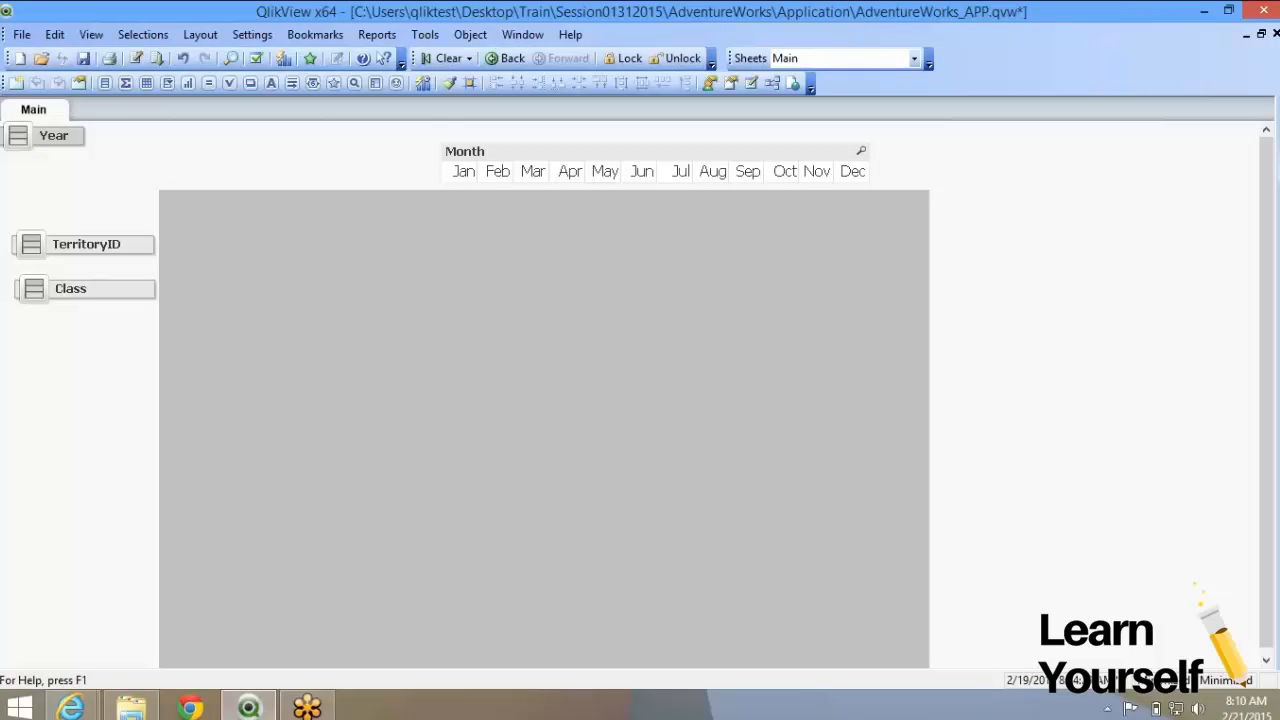
{"action": "left_click_drag", "start_coordinate": [84, 137], "coordinate": [65, 334]}
Allow minimizing and maximizing for the Month list box, minimize it, and place its icon below the minimized Year icon
{"action": "right_click", "coordinate": [530, 151]}
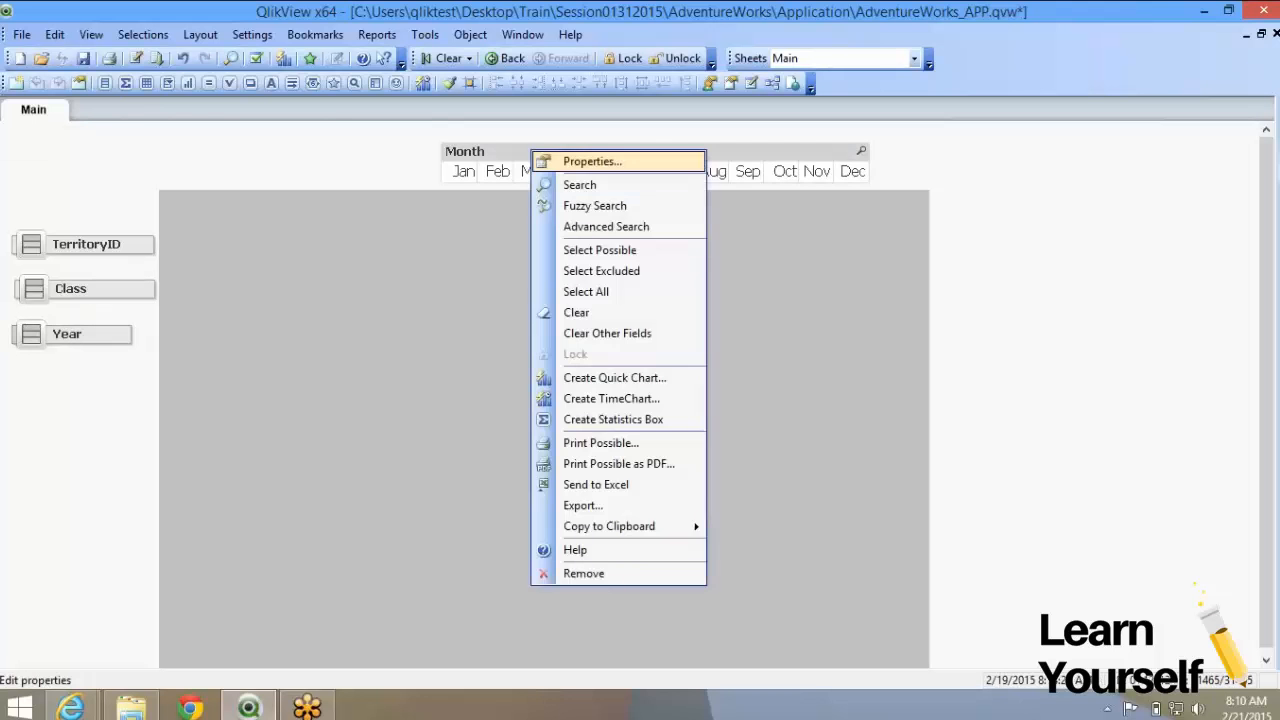
{"action": "left_click", "coordinate": [578, 161]}
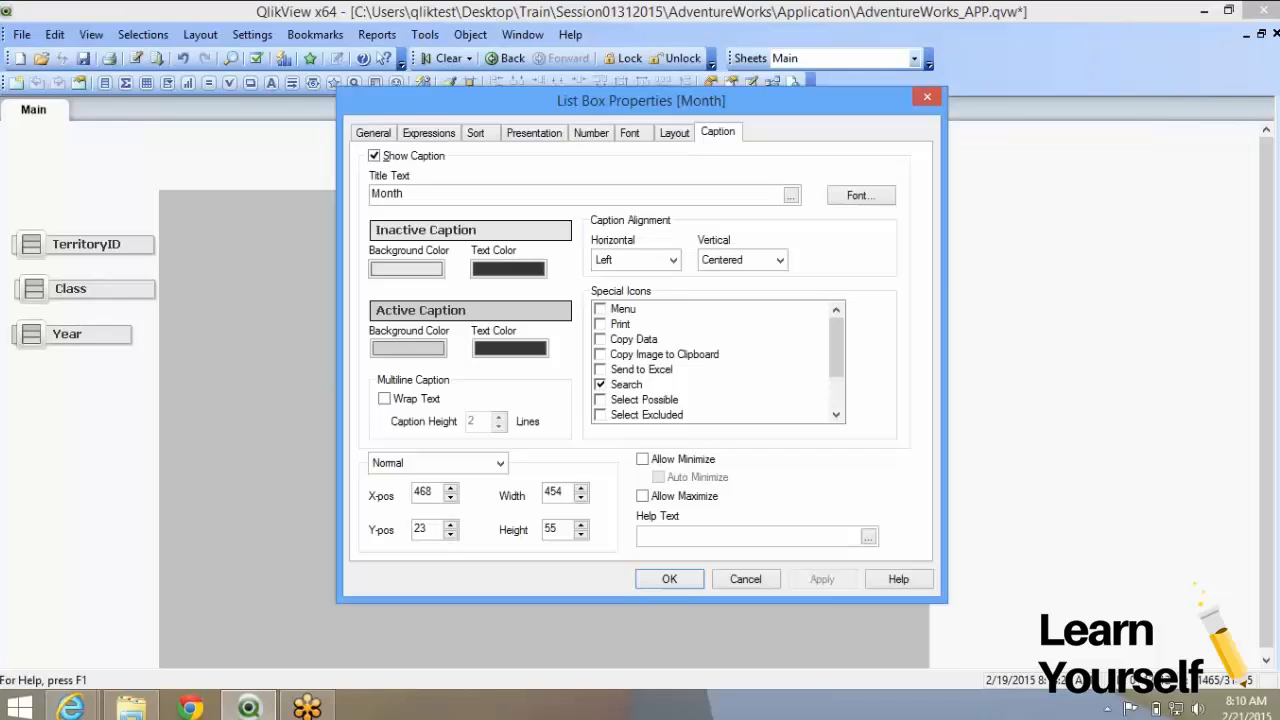
{"action": "left_click", "coordinate": [643, 459]}
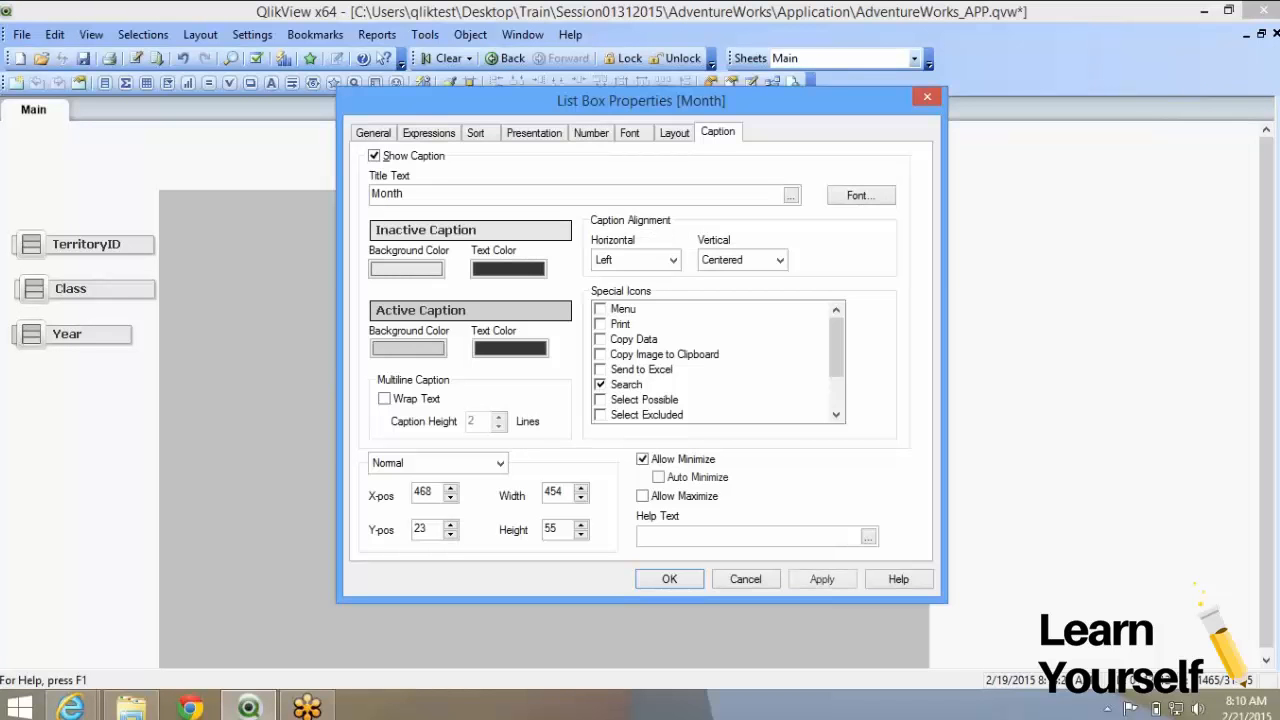
{"action": "left_click", "coordinate": [643, 496]}
{"action": "left_click", "coordinate": [669, 579]}
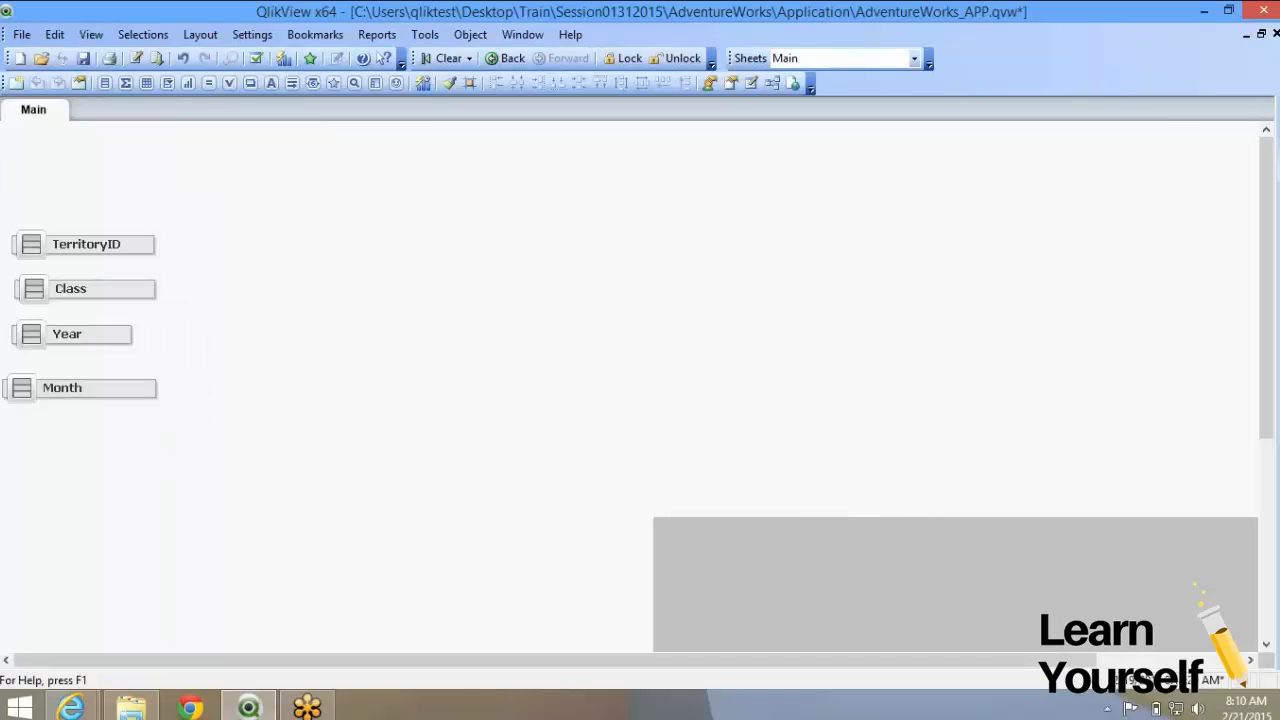
Restore the TerritoryID and Class list boxes, move both to the same spot beside the icon column, and minimize them
{"action": "double_click", "coordinate": [86, 244]}
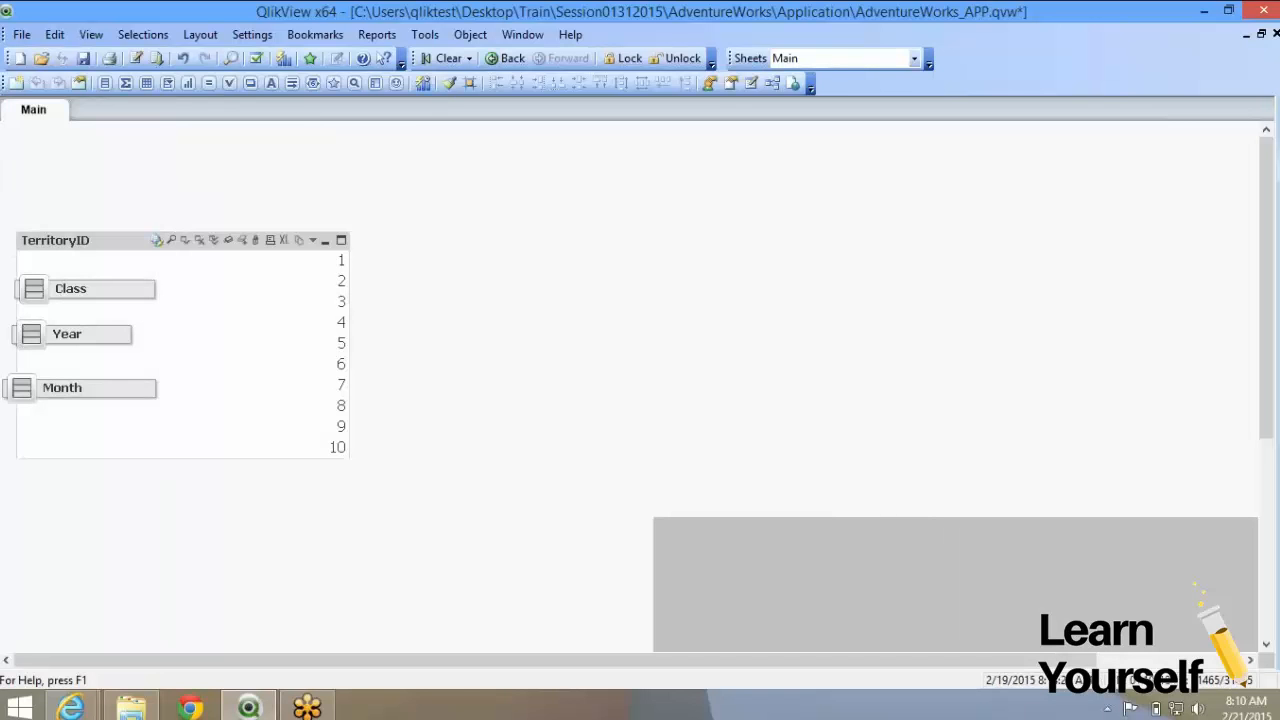
{"action": "left_click_drag", "start_coordinate": [86, 241], "coordinate": [276, 249]}
{"action": "double_click", "coordinate": [84, 289]}
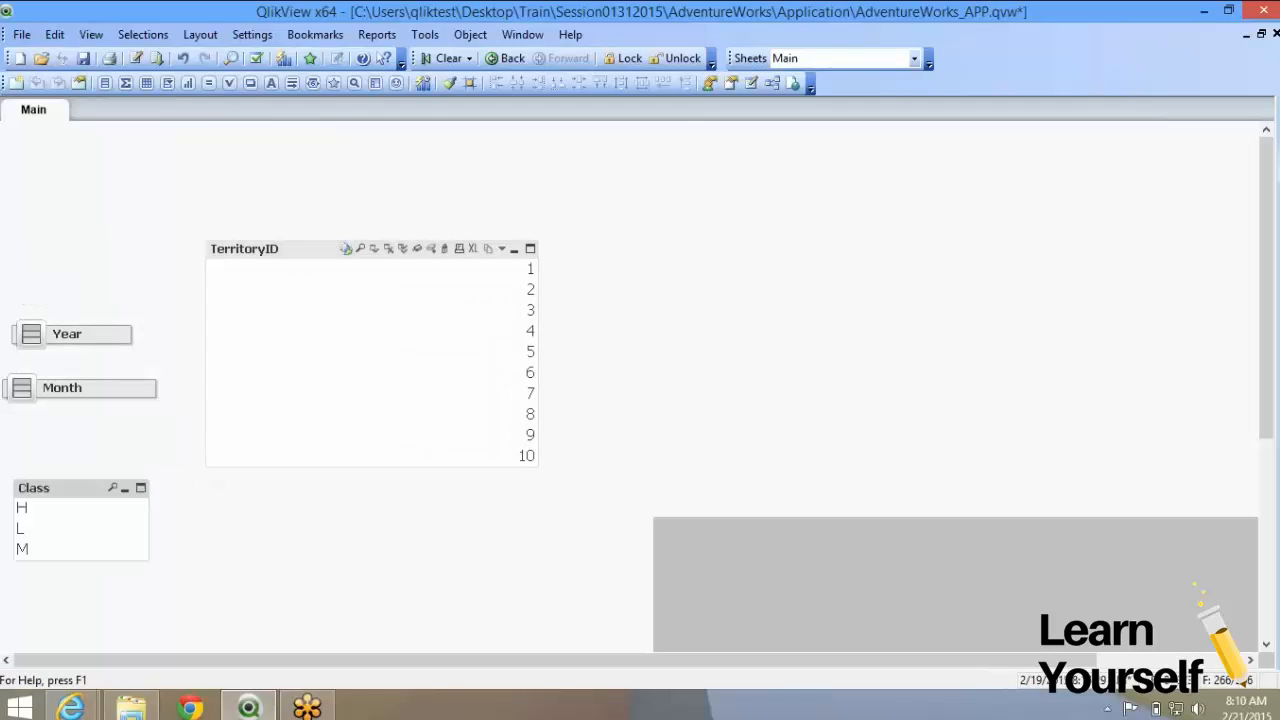
{"action": "left_click_drag", "start_coordinate": [60, 488], "coordinate": [256, 248]}
{"action": "left_click", "coordinate": [514, 250]}
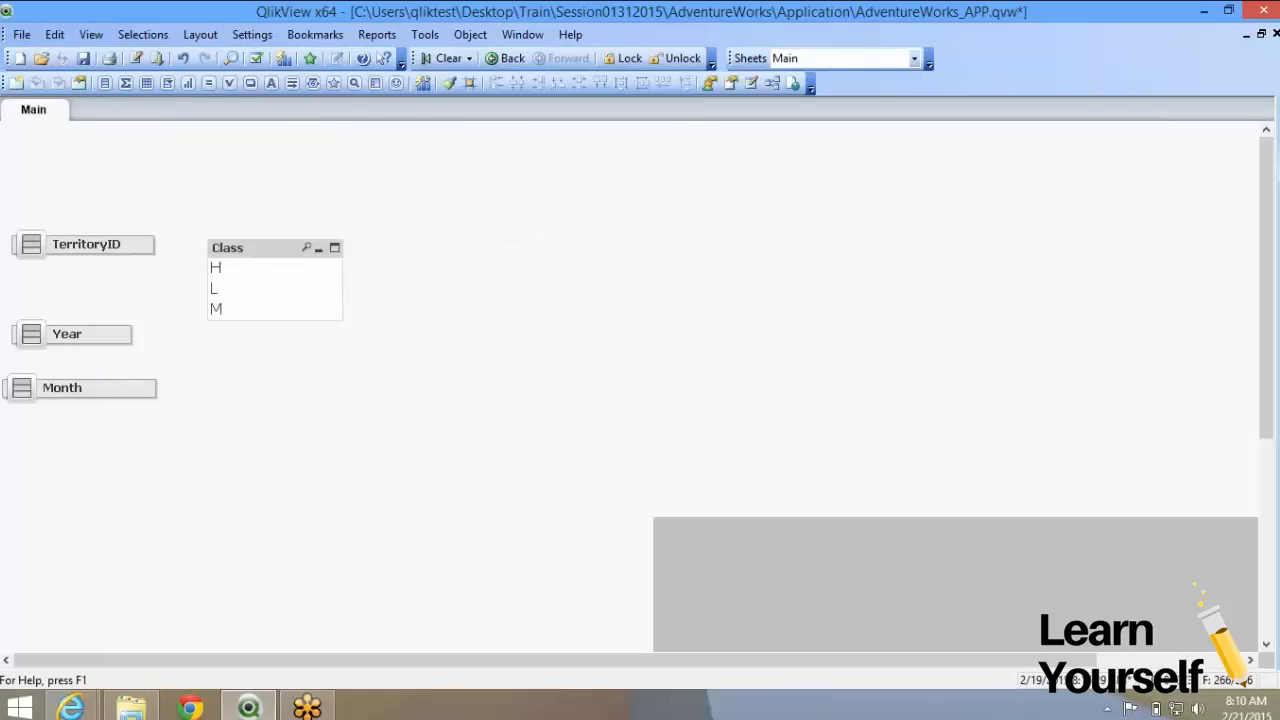
{"action": "left_click", "coordinate": [319, 249]}
Check where the TerritoryID and Class list boxes open by restoring and minimizing each one
{"action": "double_click", "coordinate": [86, 245]}
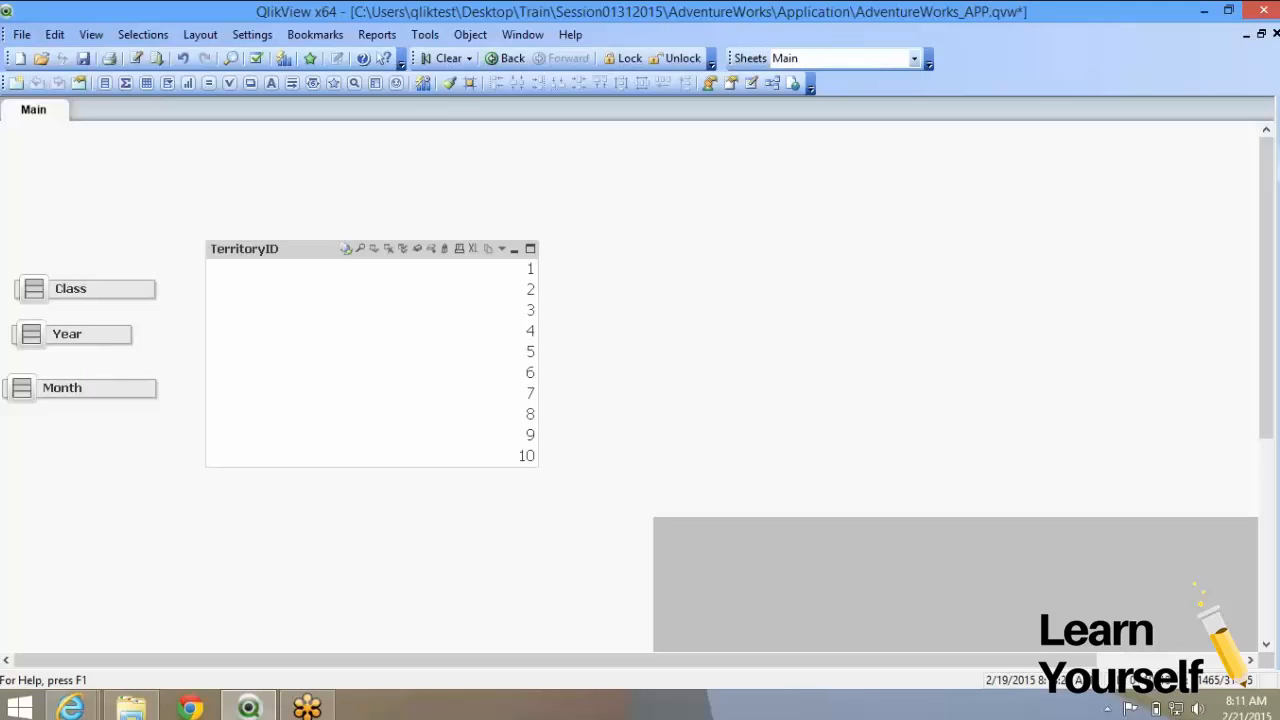
{"action": "left_click", "coordinate": [515, 250]}
{"action": "double_click", "coordinate": [72, 289]}
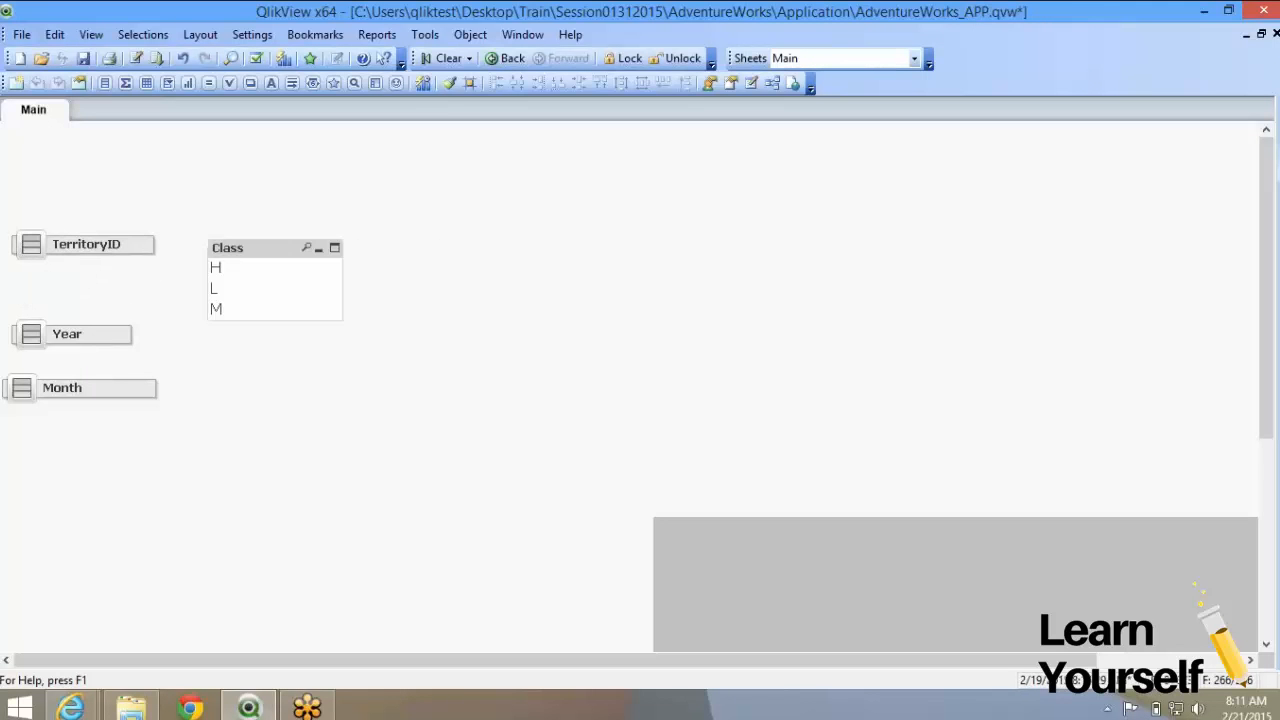
{"action": "left_click", "coordinate": [319, 249]}
Restore the Year and Month list boxes in turn, moving each beside the icon column before minimizing it
{"action": "left_click", "coordinate": [68, 334]}
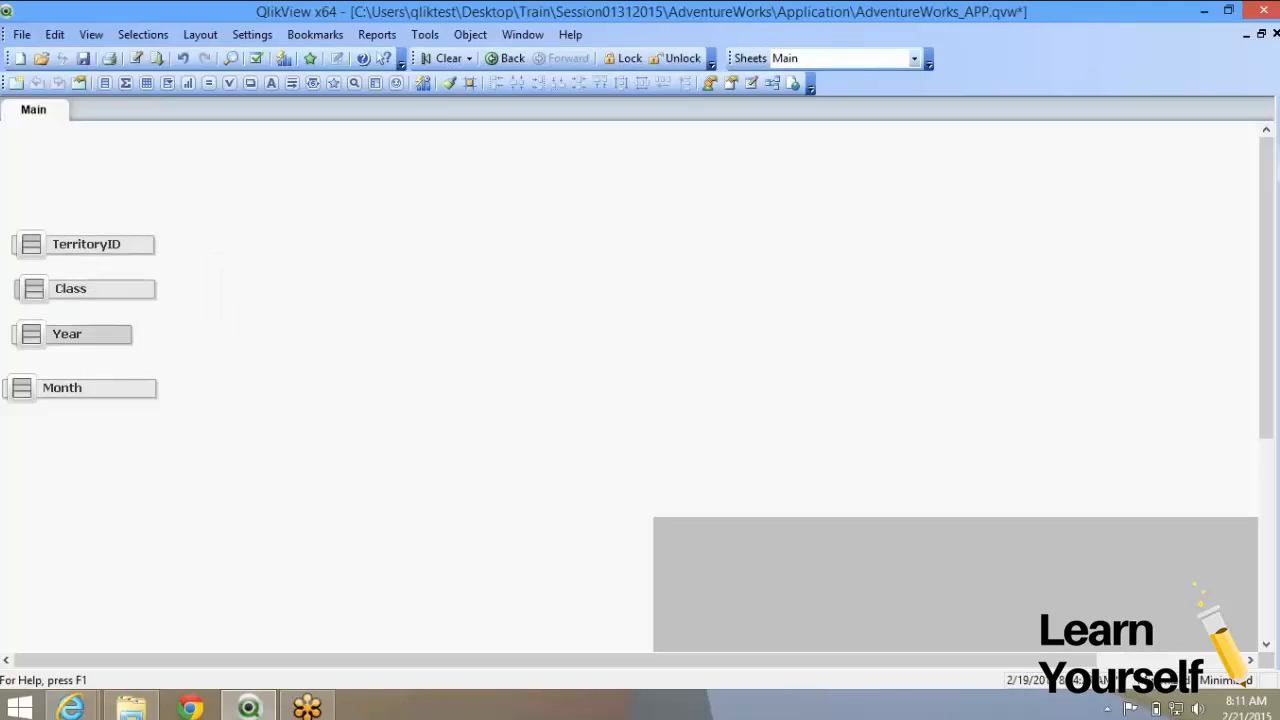
{"action": "double_click", "coordinate": [68, 334]}
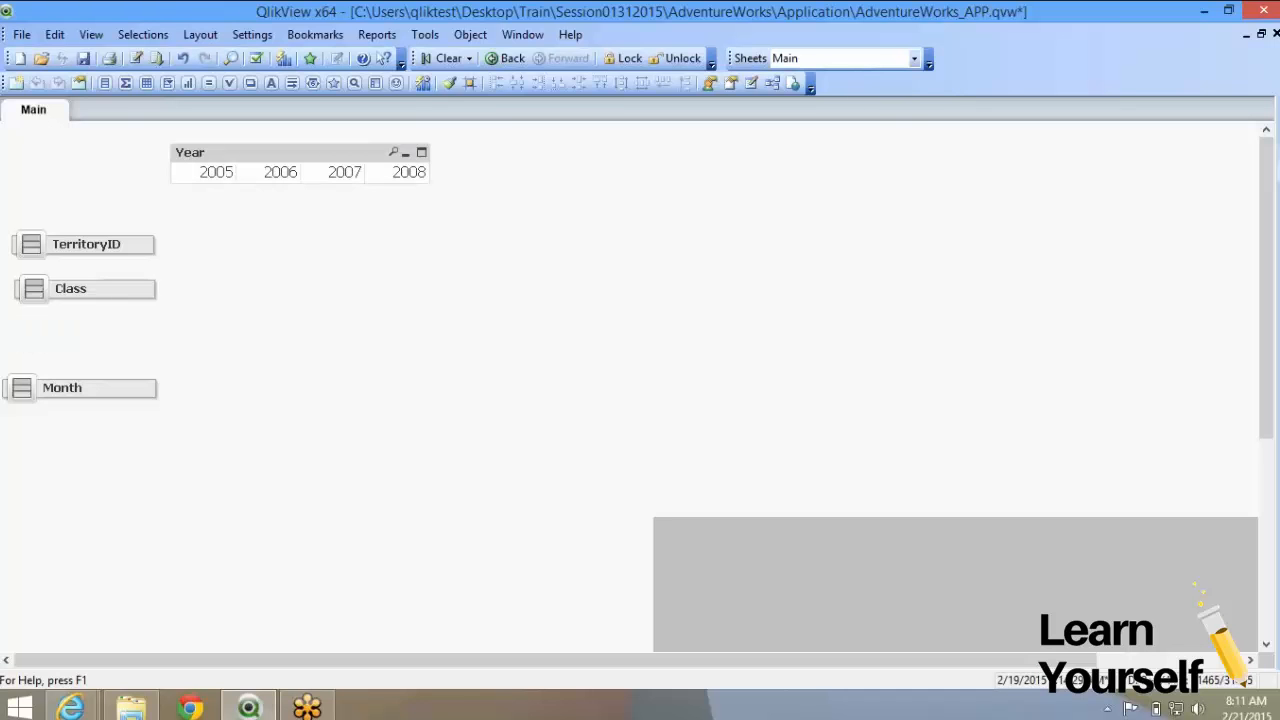
{"action": "left_click_drag", "start_coordinate": [280, 152], "coordinate": [298, 252]}
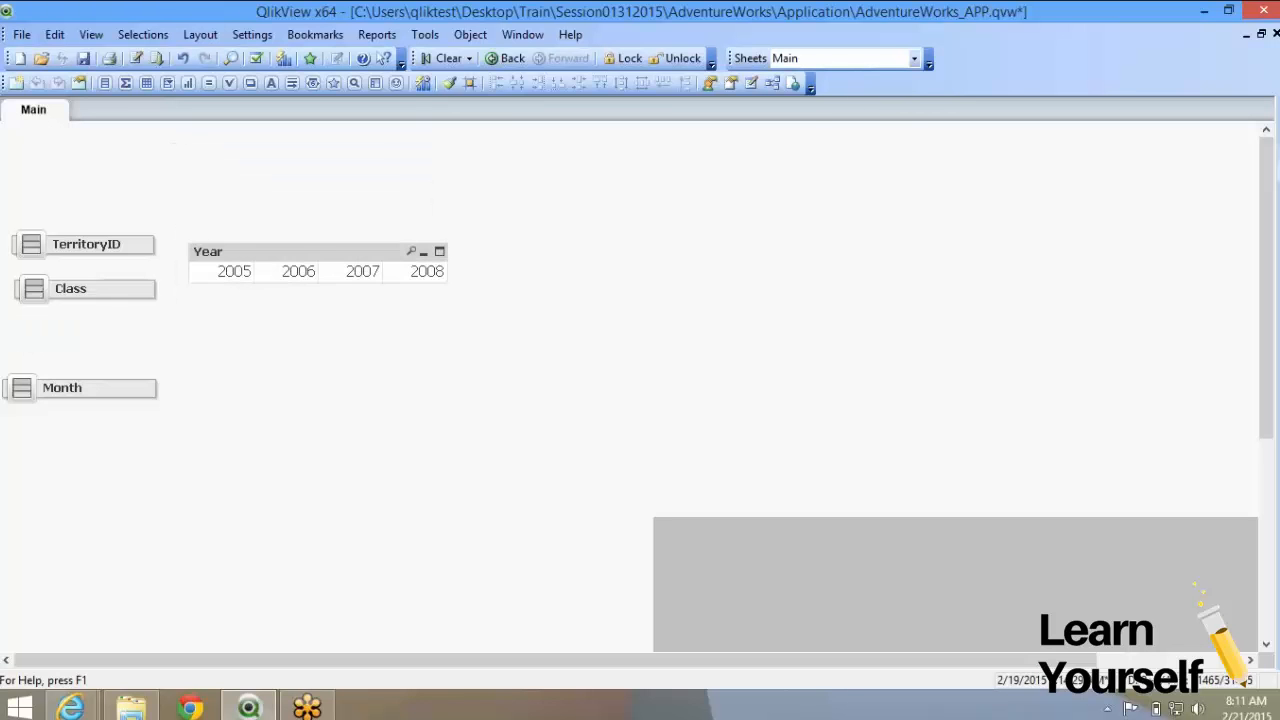
{"action": "left_click", "coordinate": [424, 252]}
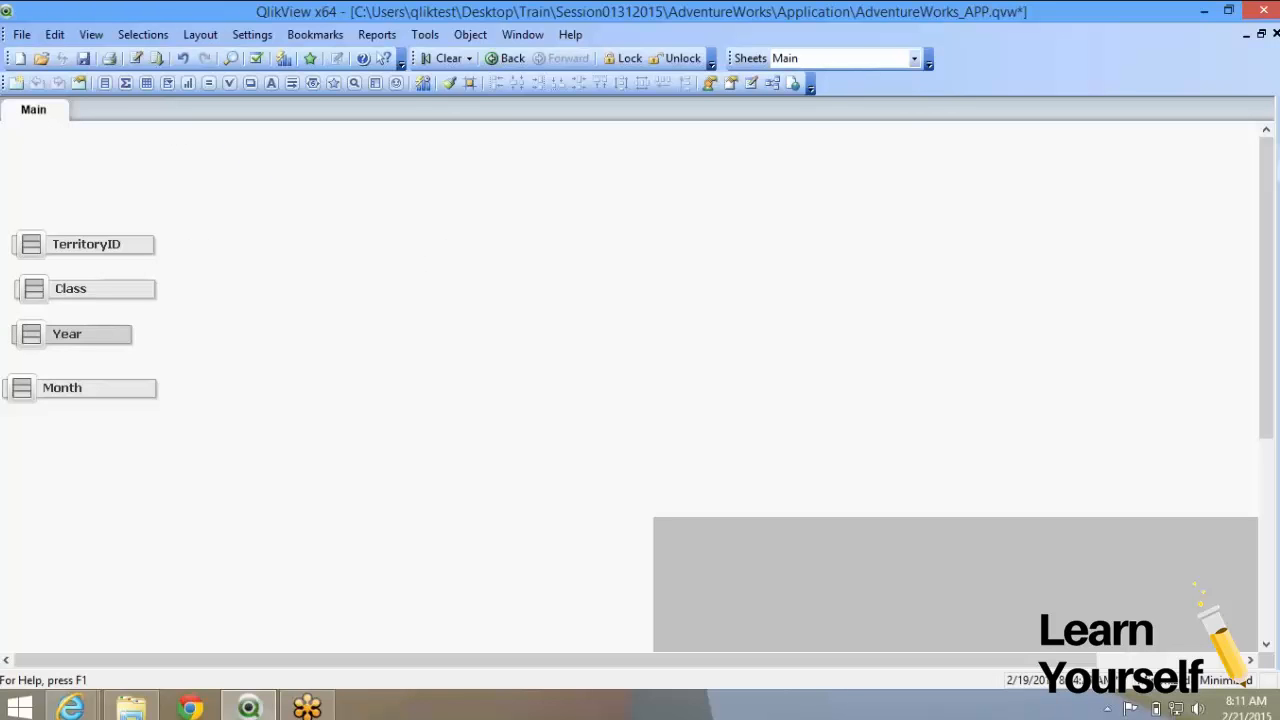
{"action": "double_click", "coordinate": [64, 388]}
{"action": "left_click_drag", "start_coordinate": [500, 151], "coordinate": [264, 242]}
{"action": "left_click", "coordinate": [609, 243]}
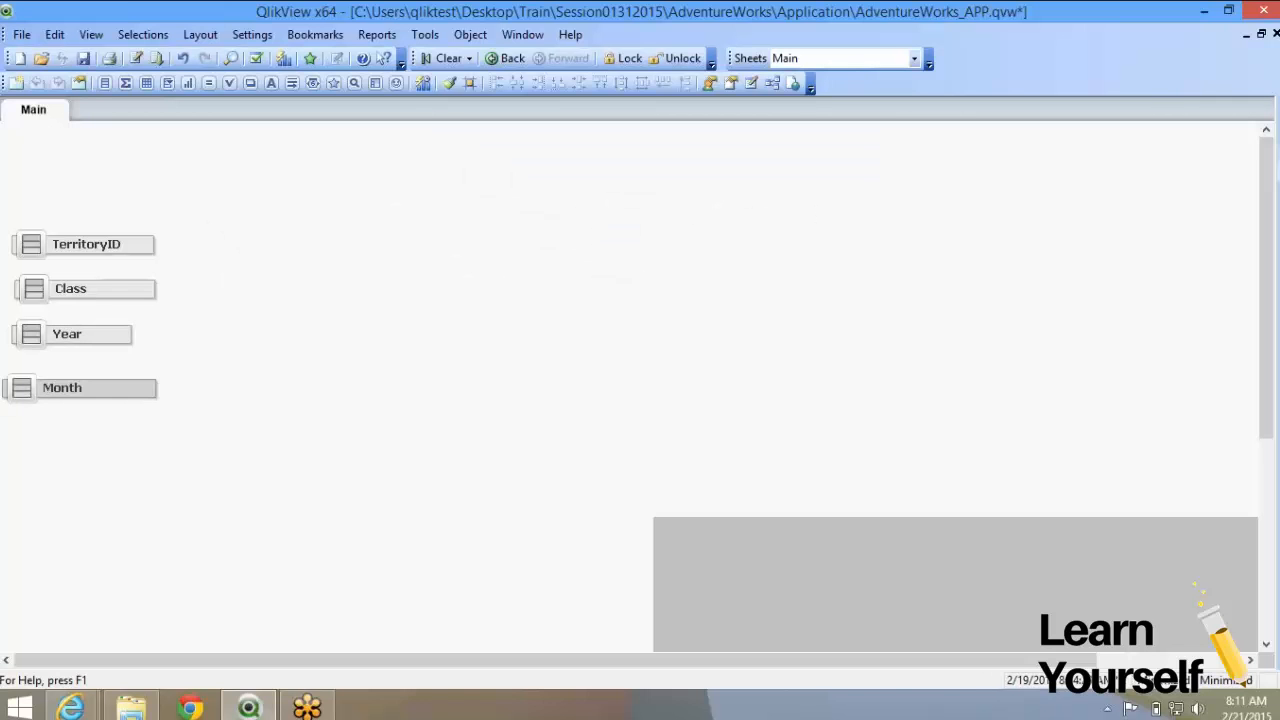
Line up the minimized Year and Month icons with the ones above them, and try restoring and minimizing TerritoryID
{"action": "left_click_drag", "start_coordinate": [131, 335], "coordinate": [155, 335]}
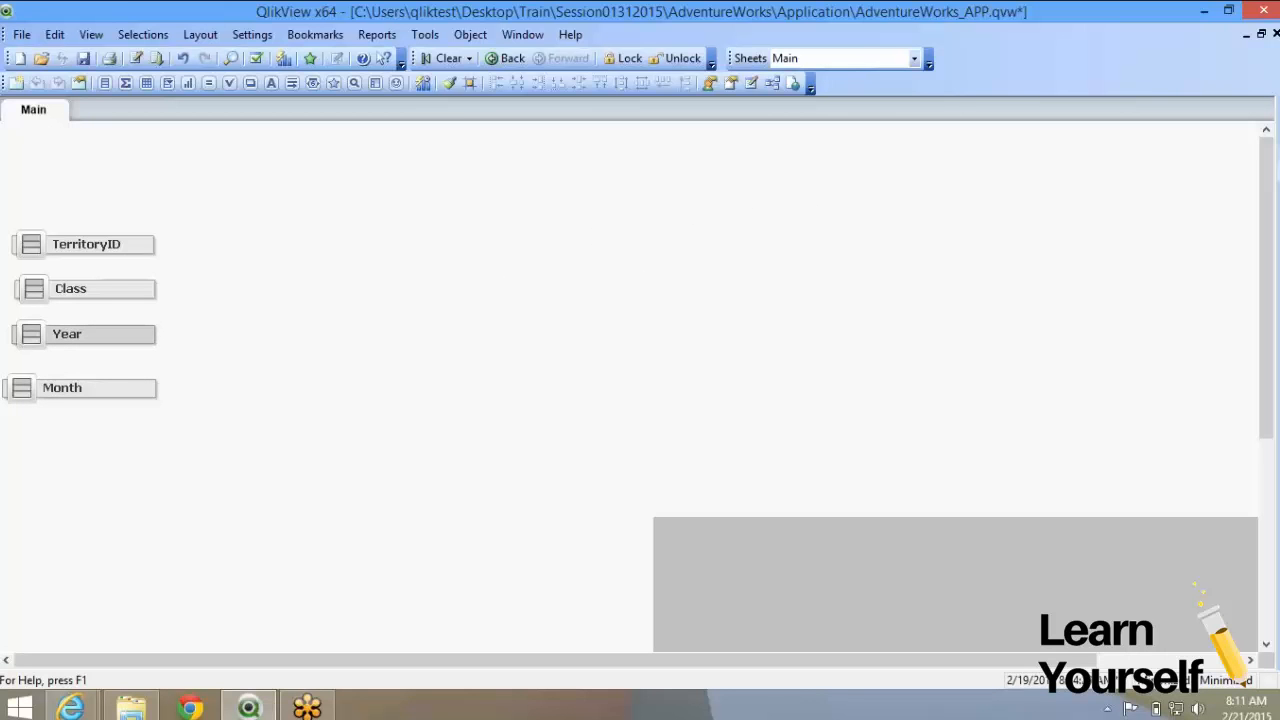
{"action": "left_click_drag", "start_coordinate": [100, 388], "coordinate": [154, 382]}
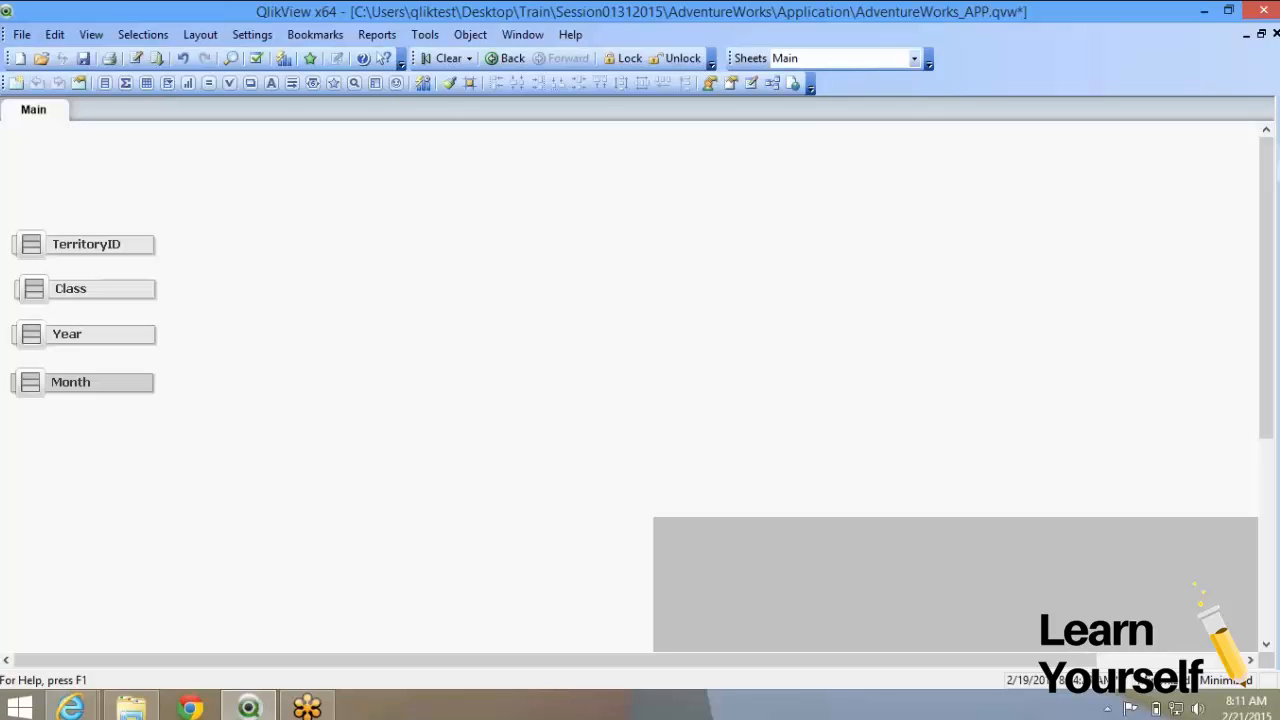
{"action": "double_click", "coordinate": [84, 245]}
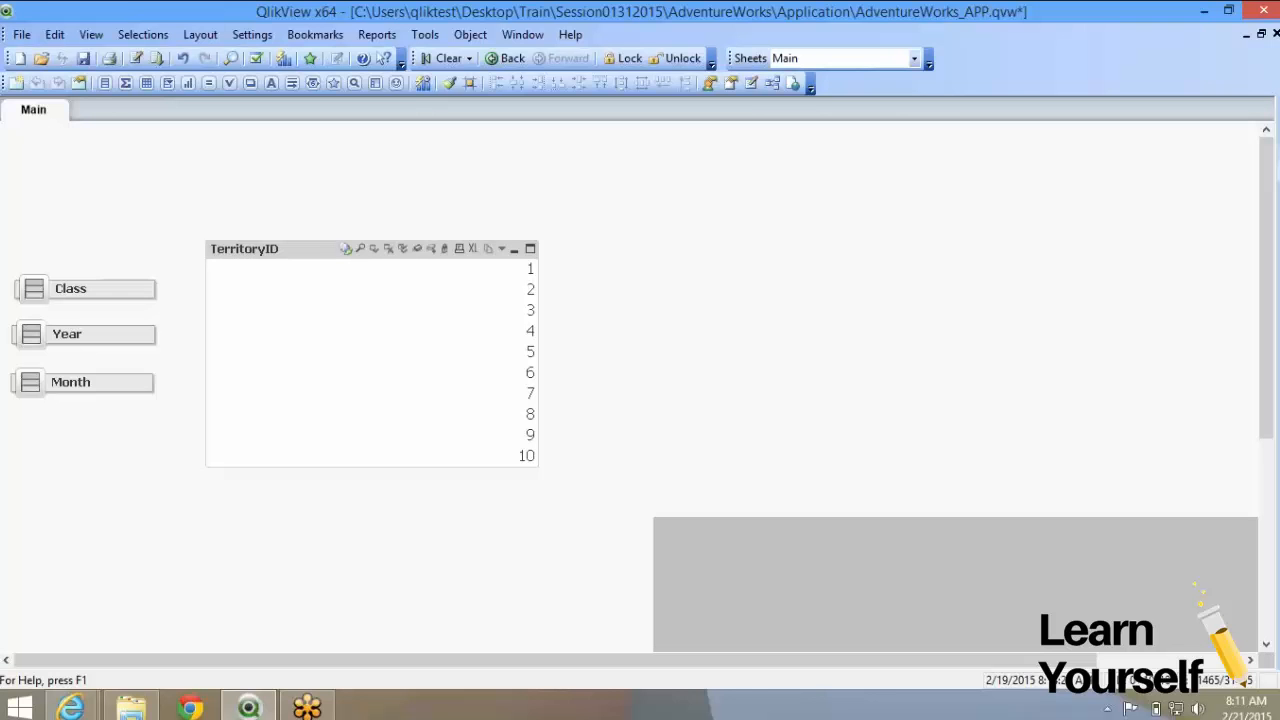
{"action": "left_click", "coordinate": [515, 250]}
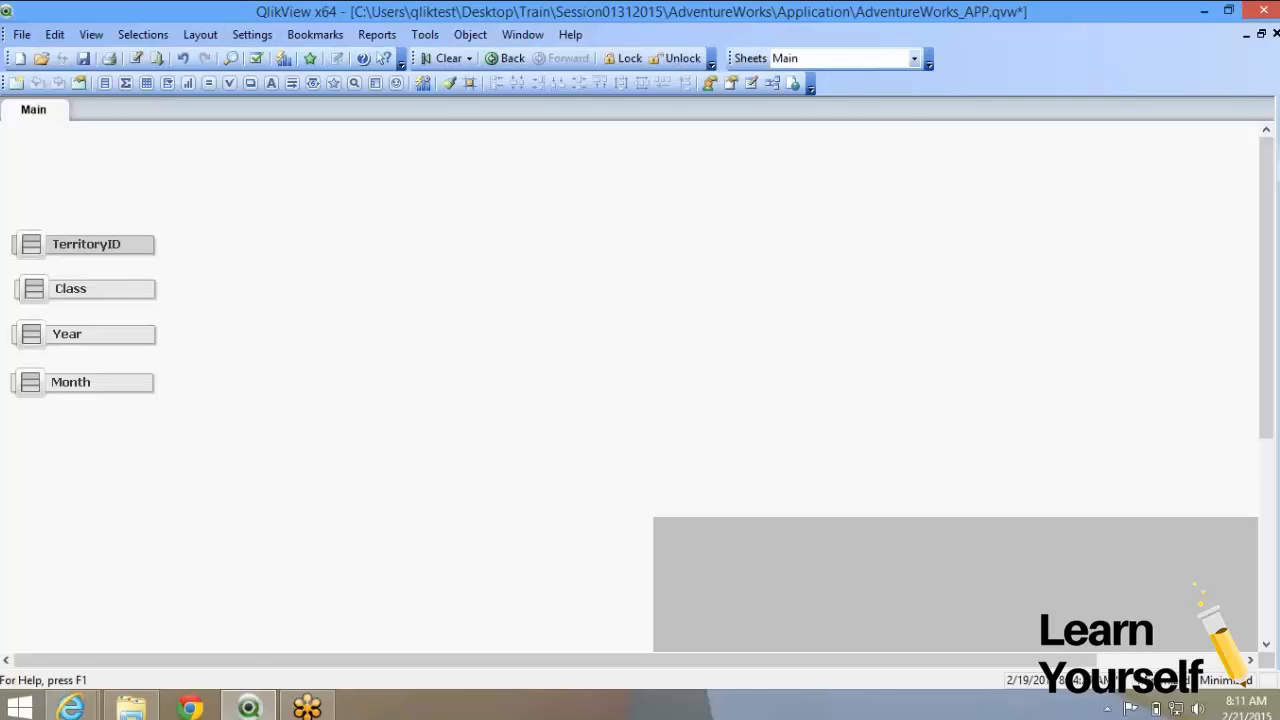
Enable Auto Minimize for the TerritoryID and Class list boxes
{"action": "right_click", "coordinate": [66, 244]}
{"action": "left_click", "coordinate": [100, 217]}
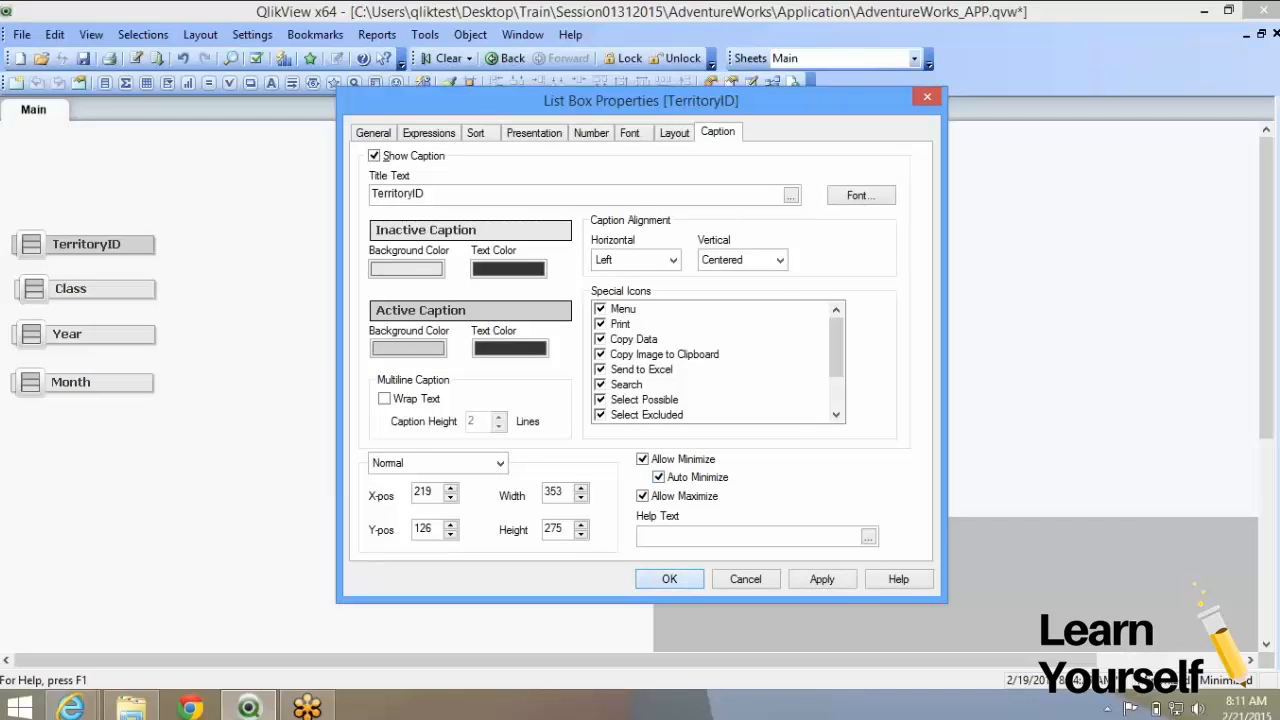
{"action": "left_click", "coordinate": [669, 580]}
{"action": "right_click", "coordinate": [85, 289]}
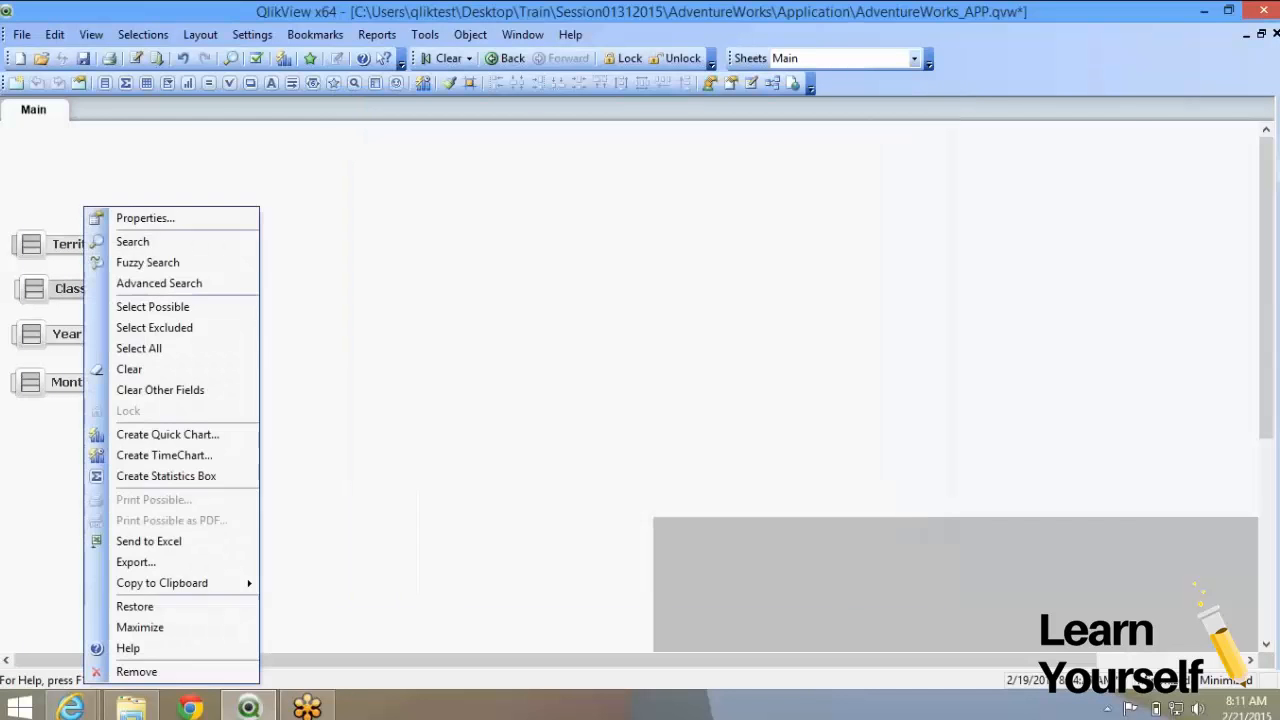
{"action": "left_click", "coordinate": [125, 217]}
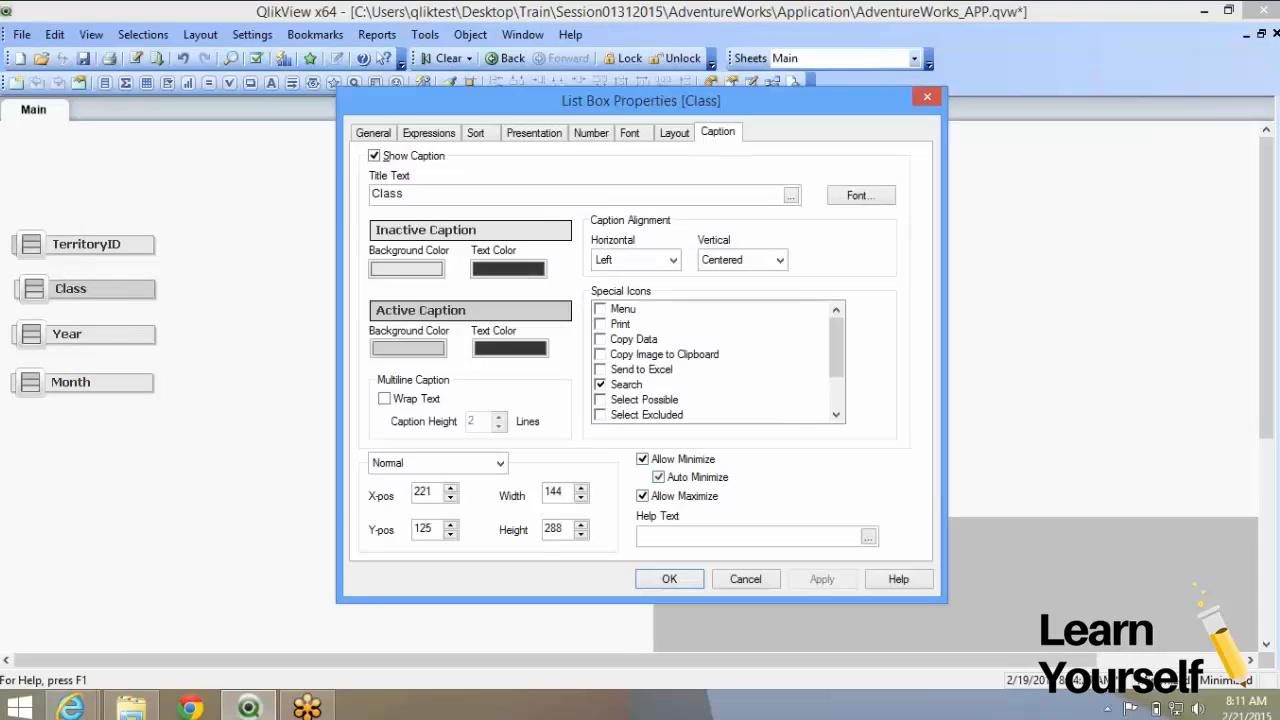
{"action": "left_click", "coordinate": [669, 580]}
Enable Auto Minimize for the Year and Month list boxes
{"action": "right_click", "coordinate": [86, 335]}
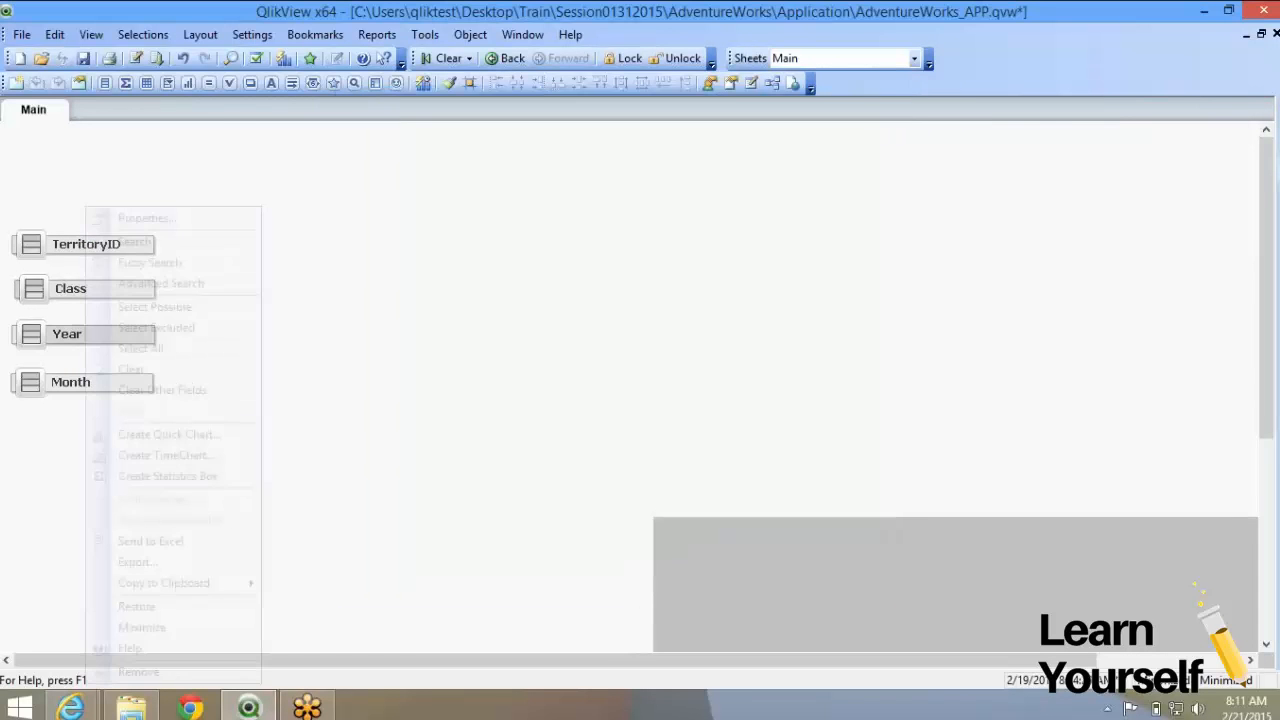
{"action": "left_click", "coordinate": [125, 217]}
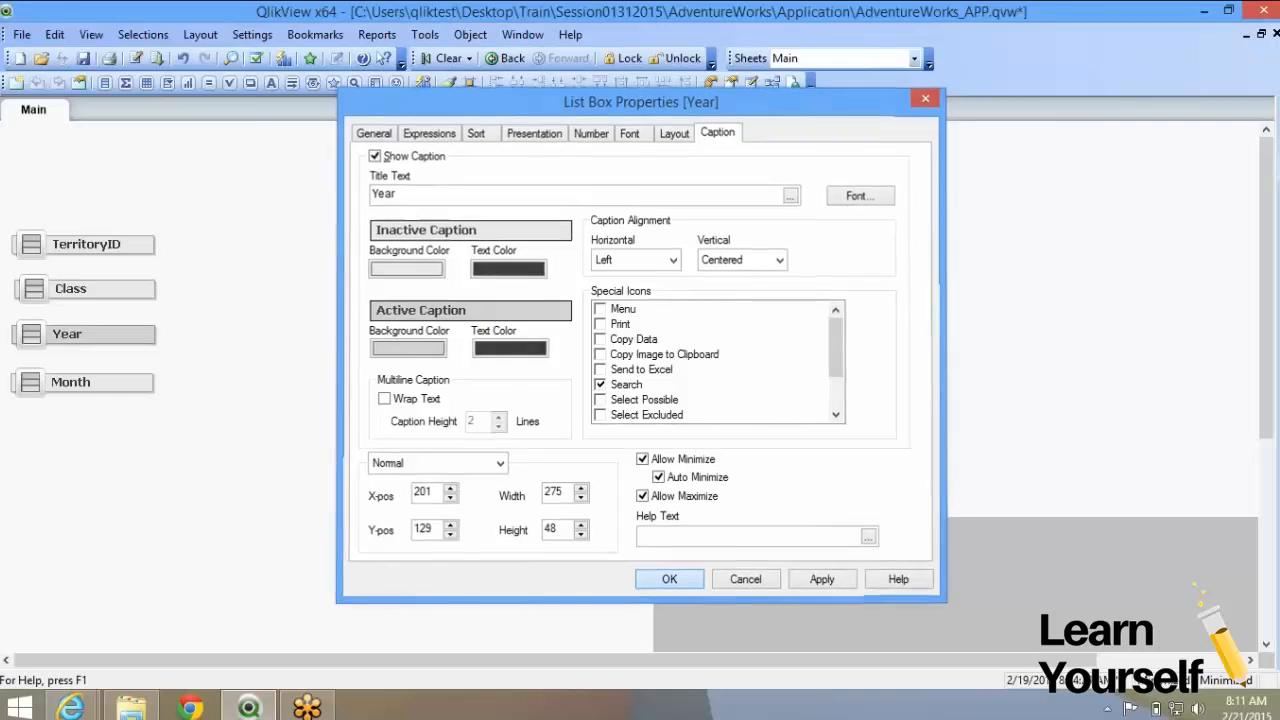
{"action": "left_click", "coordinate": [669, 579]}
{"action": "right_click", "coordinate": [80, 383]}
{"action": "left_click", "coordinate": [137, 13]}
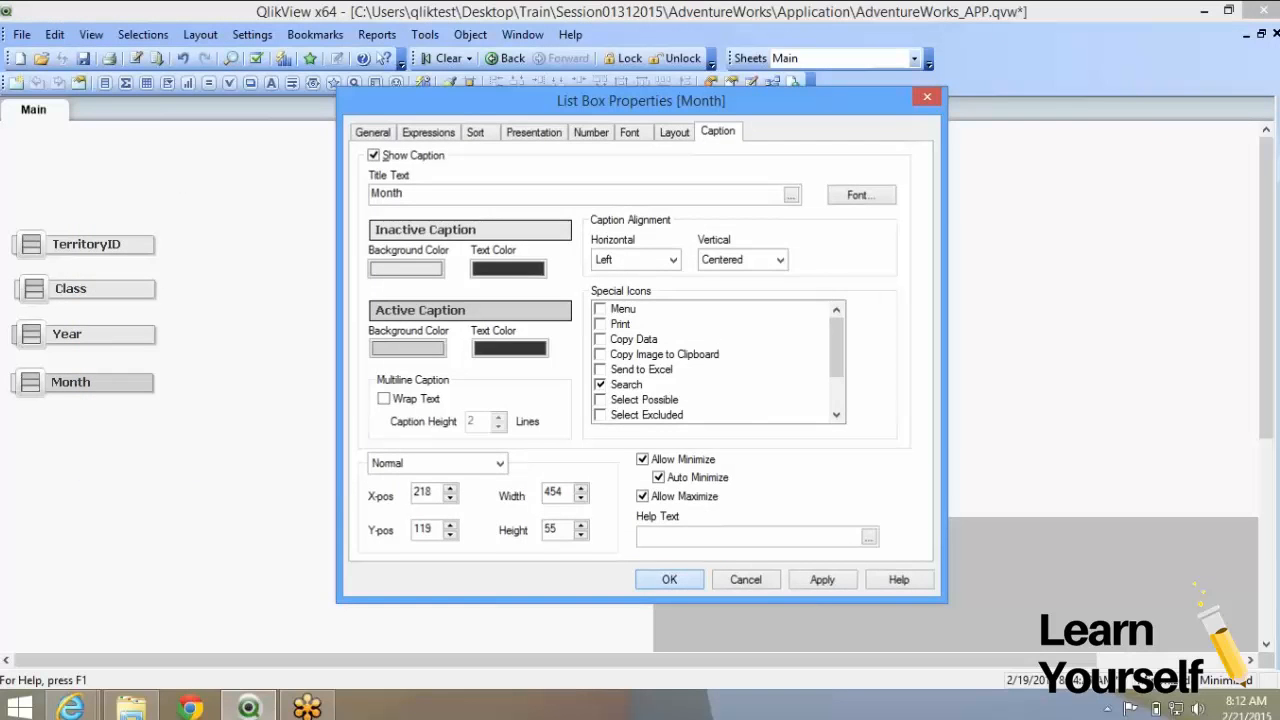
{"action": "left_click", "coordinate": [669, 579]}
Check the auto-minimize behaviour by restoring the TerritoryID, Class, Year and Month list boxes in turn, ending with TerritoryID open
{"action": "double_click", "coordinate": [86, 245]}
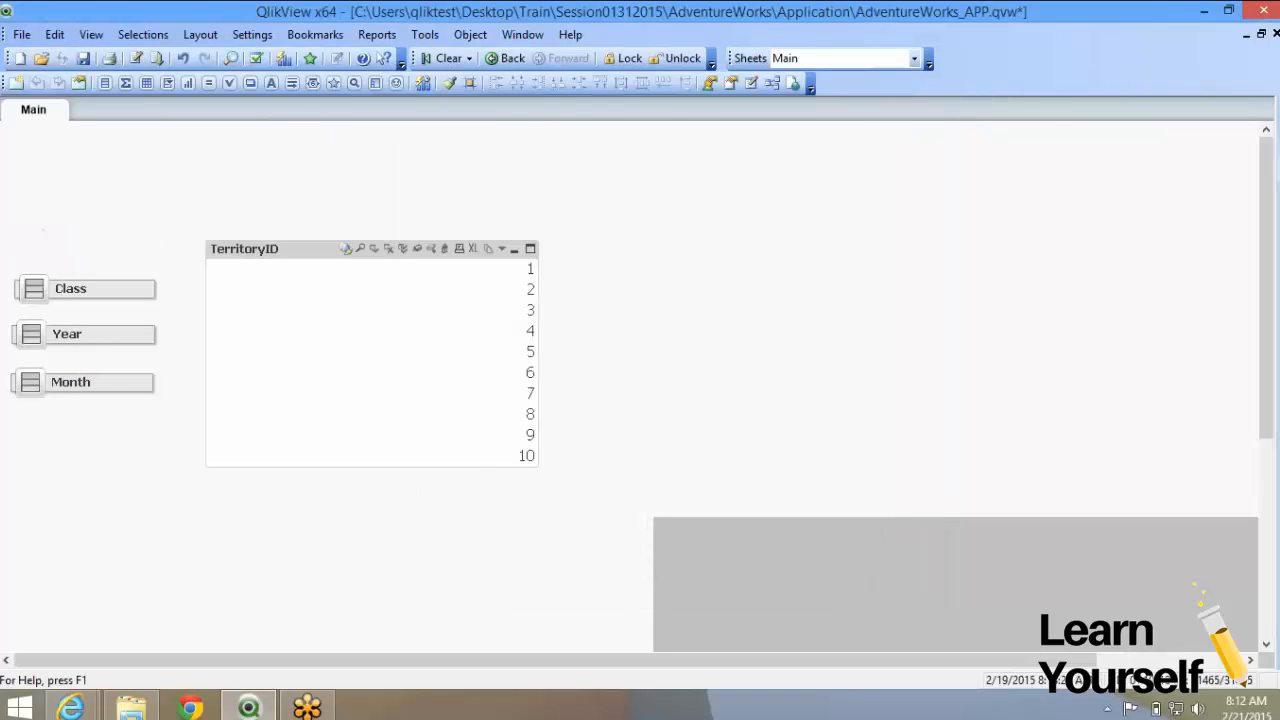
{"action": "double_click", "coordinate": [72, 289]}
{"action": "double_click", "coordinate": [67, 334]}
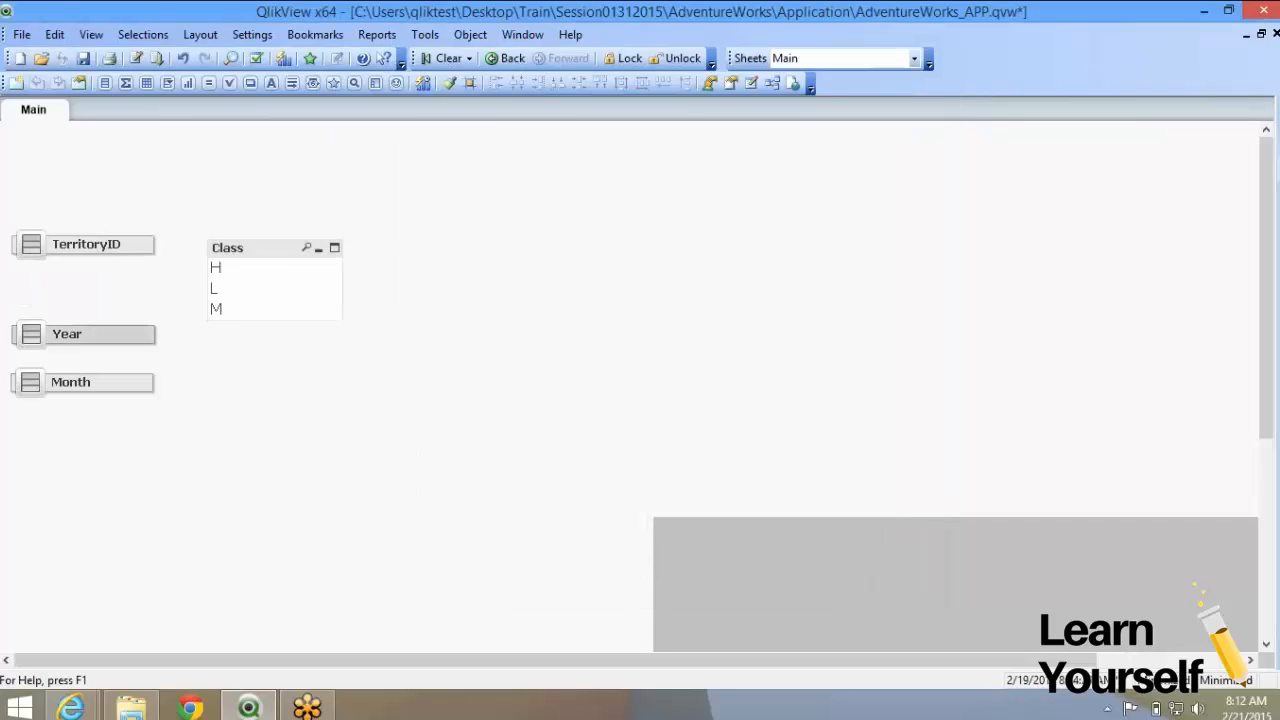
{"action": "double_click", "coordinate": [70, 382]}
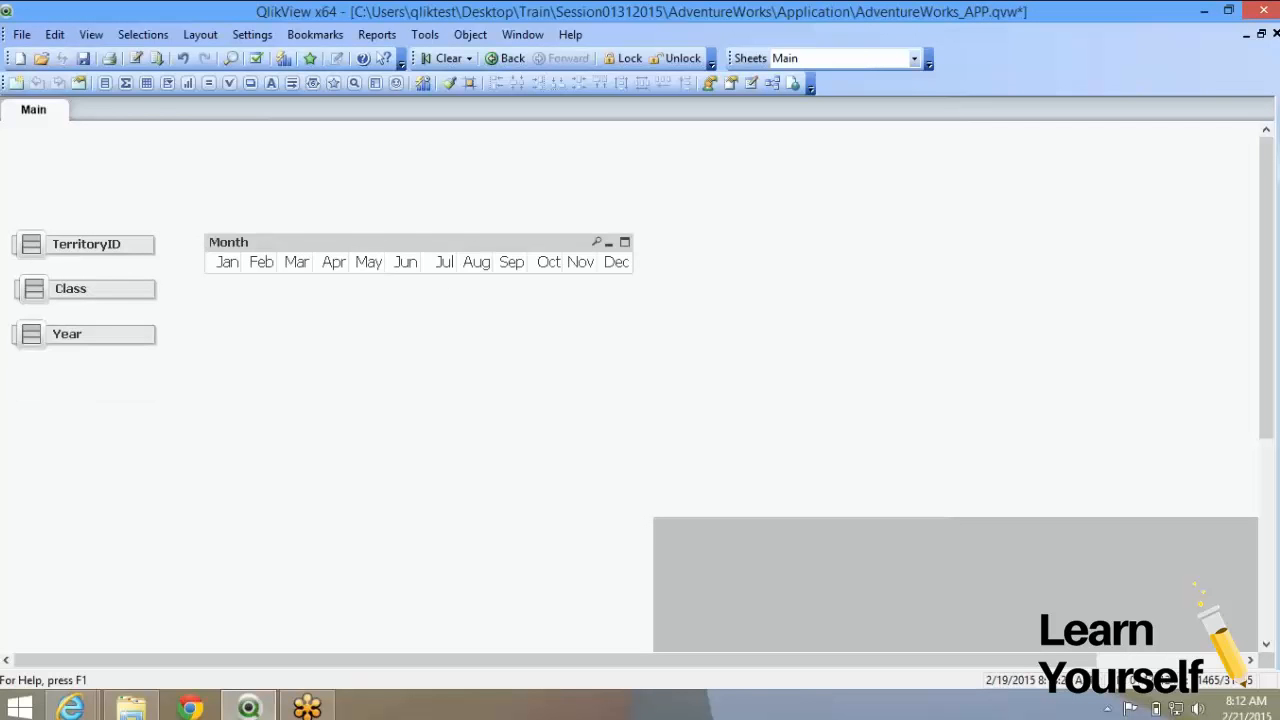
{"action": "double_click", "coordinate": [86, 245]}
{"action": "double_click", "coordinate": [67, 334]}
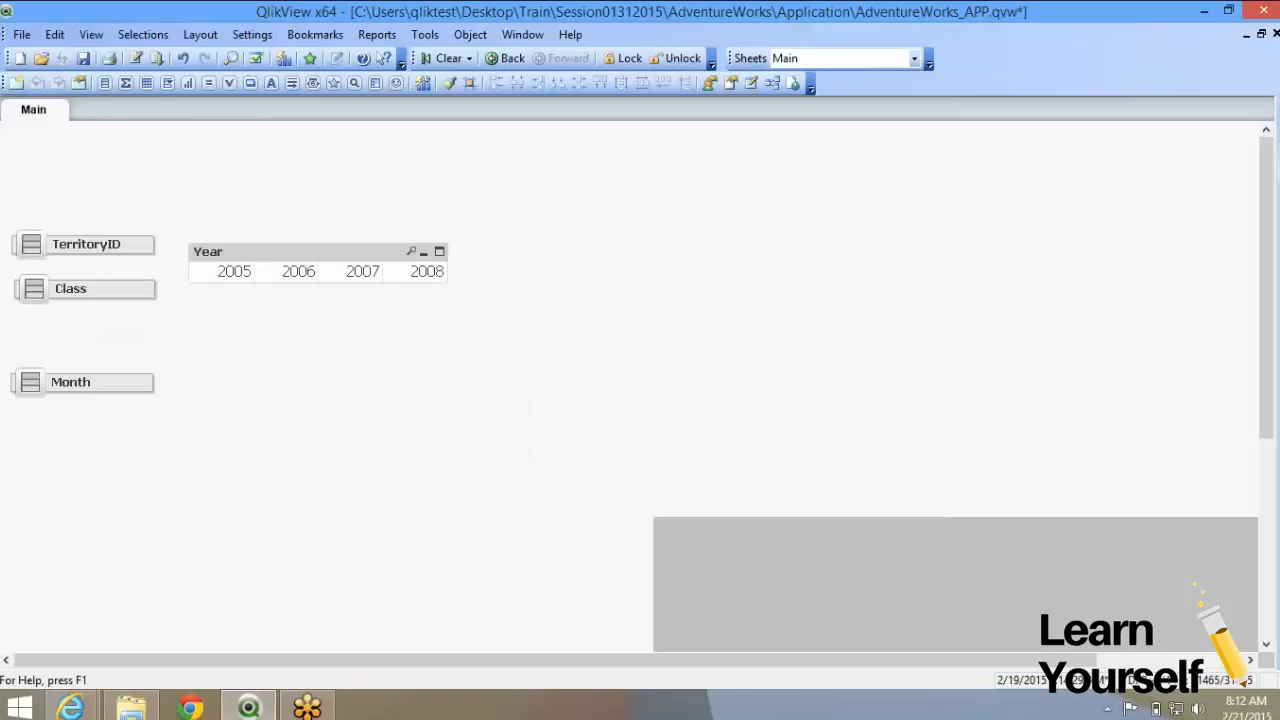
{"action": "double_click", "coordinate": [86, 245]}
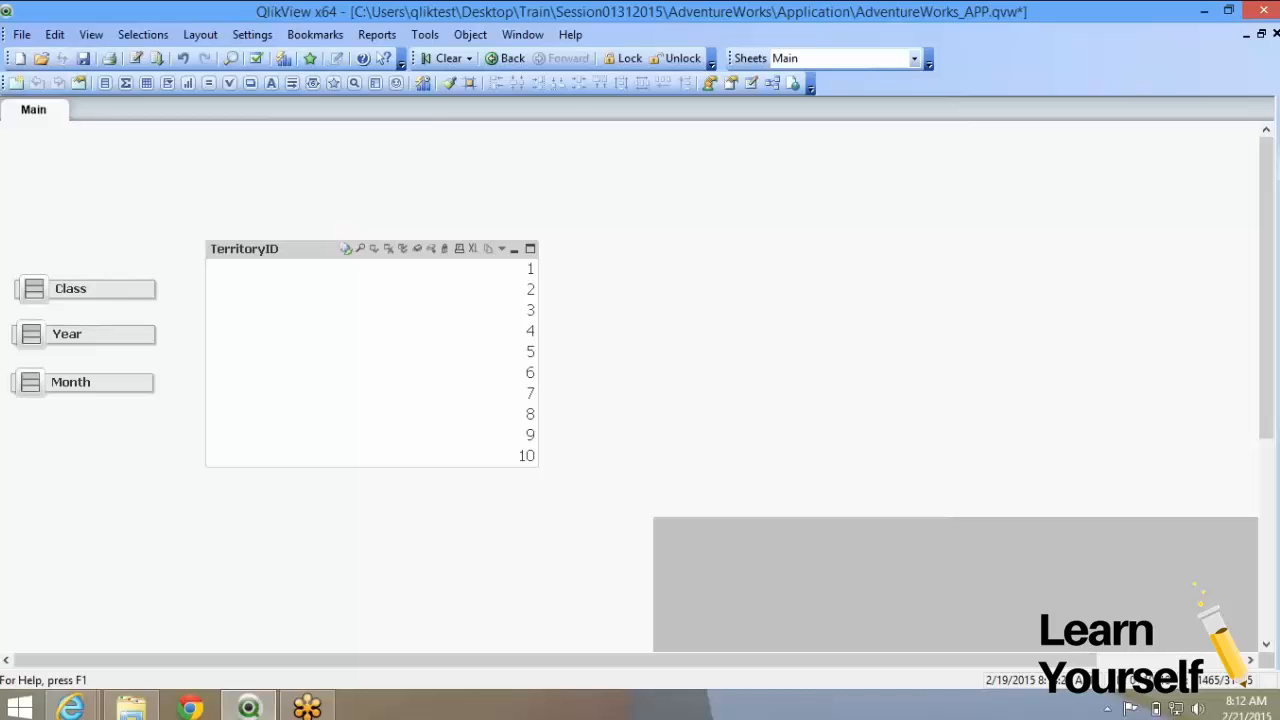
Add the help text "this object" to the TerritoryID list box's caption
{"action": "right_click", "coordinate": [408, 330]}
{"action": "left_click", "coordinate": [455, 11]}
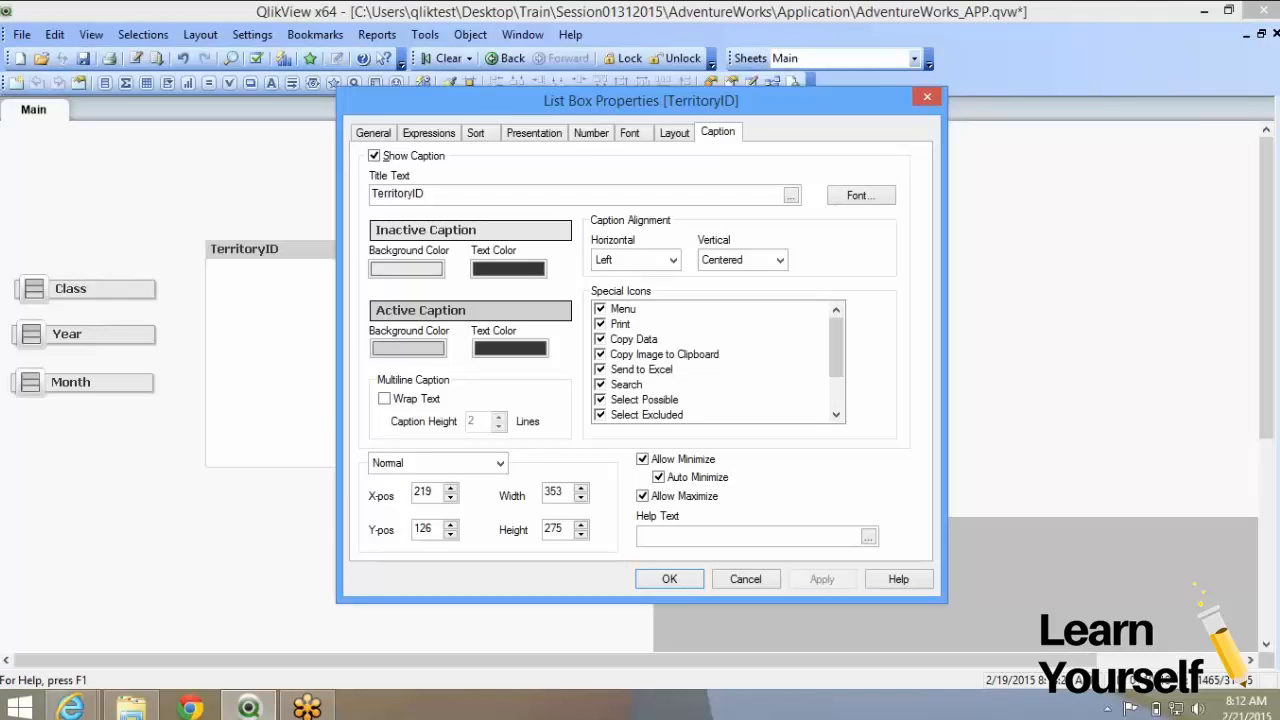
{"action": "left_click", "coordinate": [740, 536]}
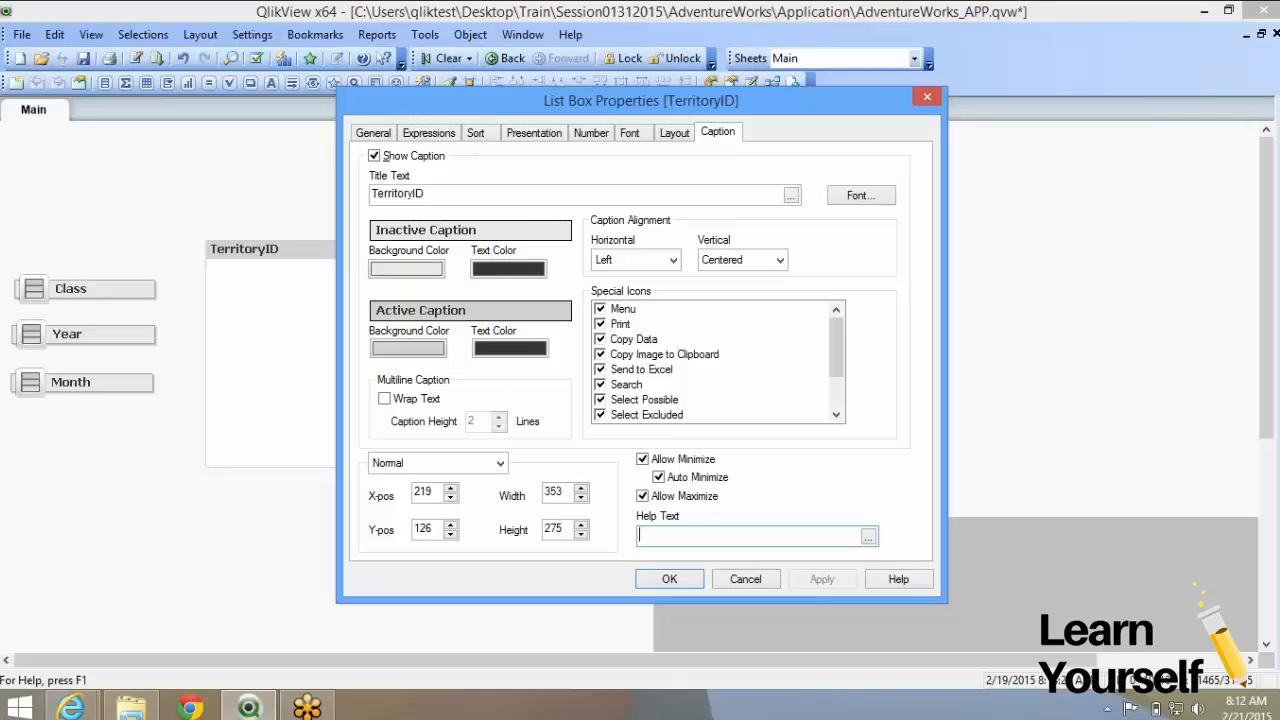
{"action": "type", "text": "this object"}
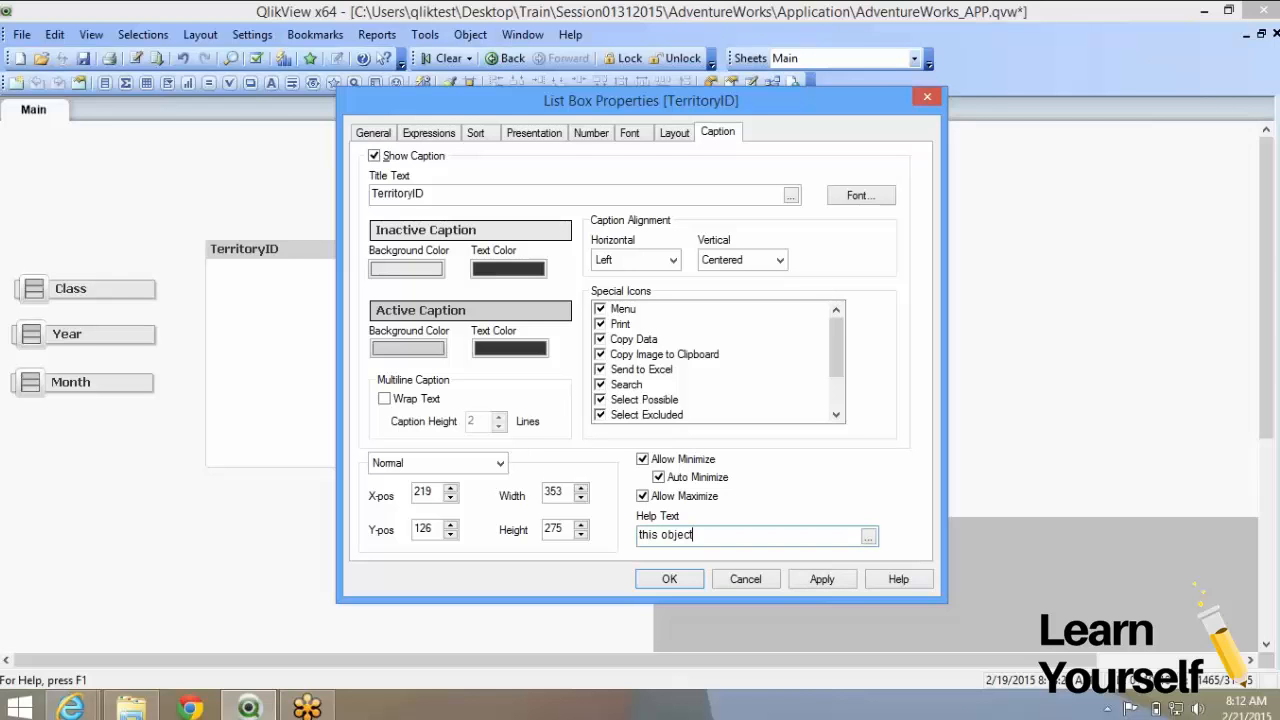
{"action": "key", "text": "Return"}
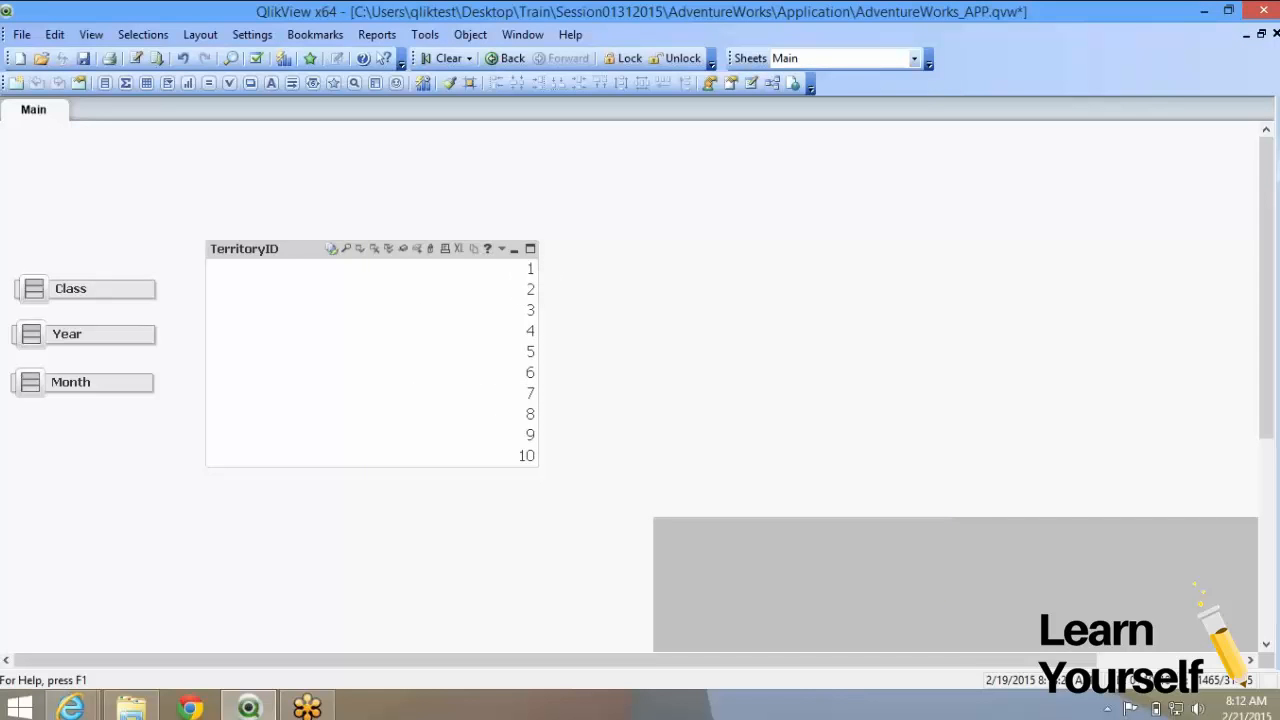
Reopen the properties of the TerritoryID list box
{"action": "right_click", "coordinate": [389, 330]}
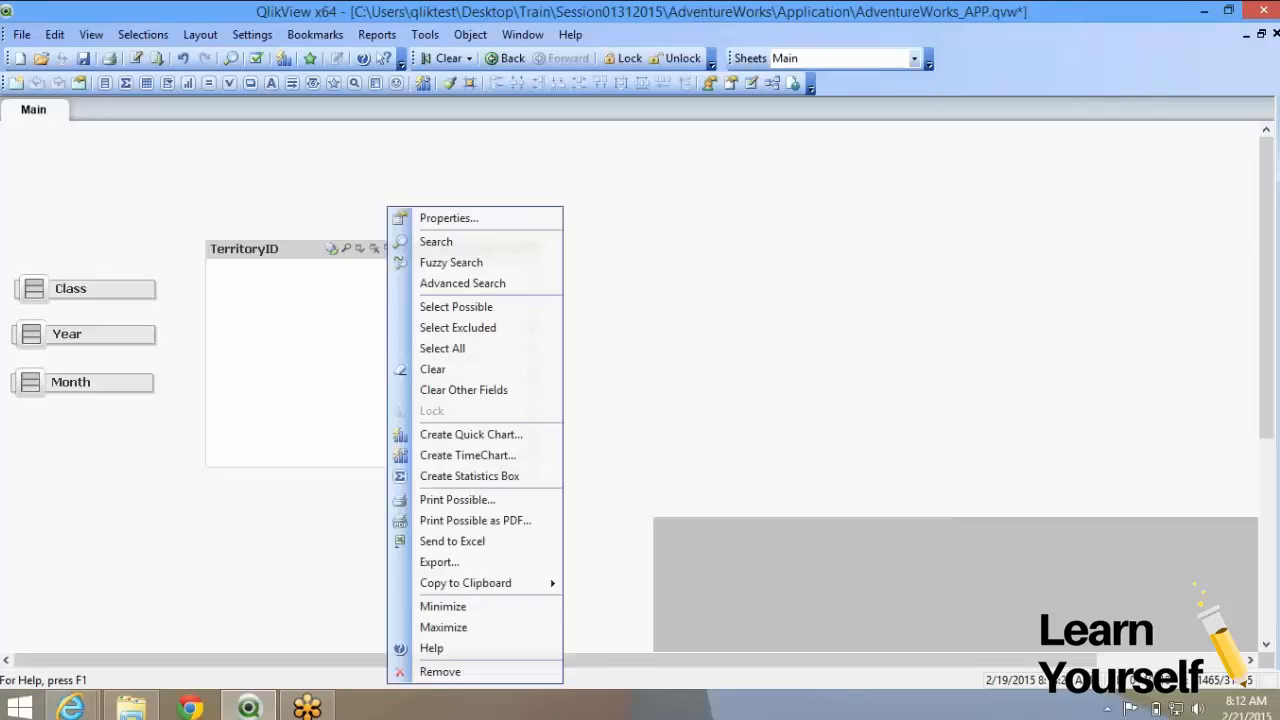
{"action": "left_click", "coordinate": [430, 216]}
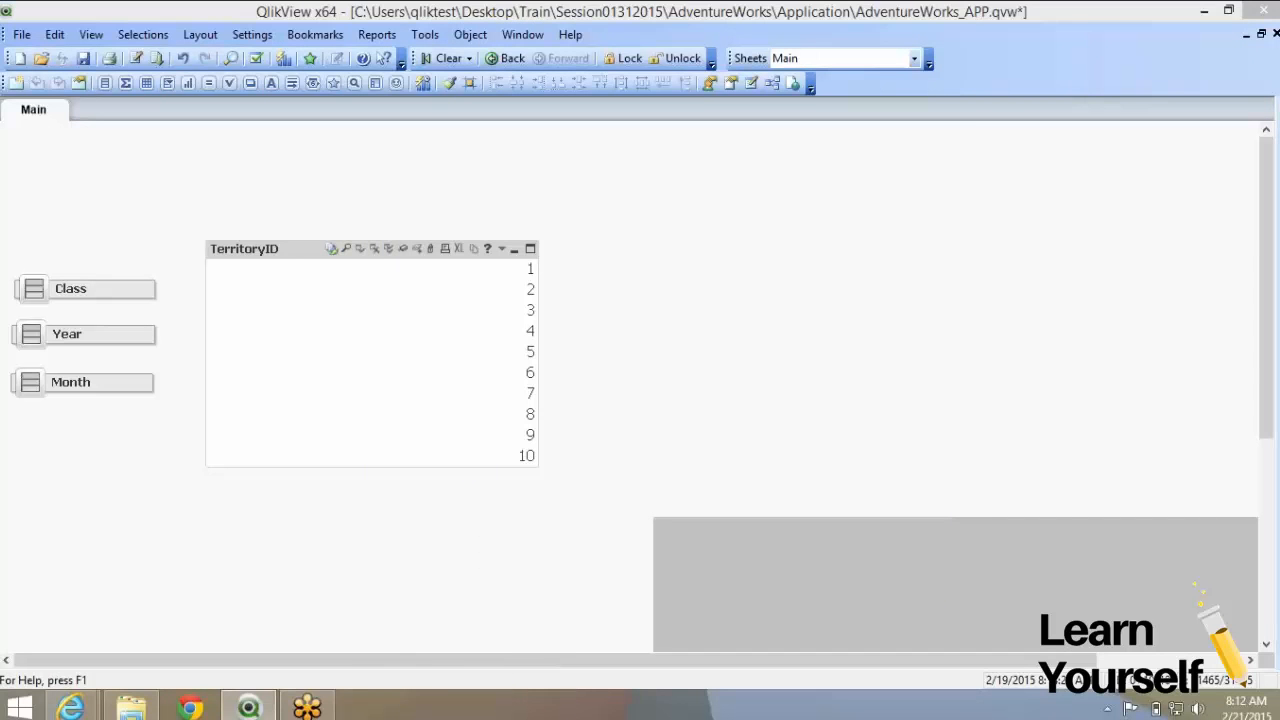
Set the TerritoryID list box's normal-state position to X-pos 250 and Y-pos 180, and apply it
{"action": "left_click", "coordinate": [500, 463]}
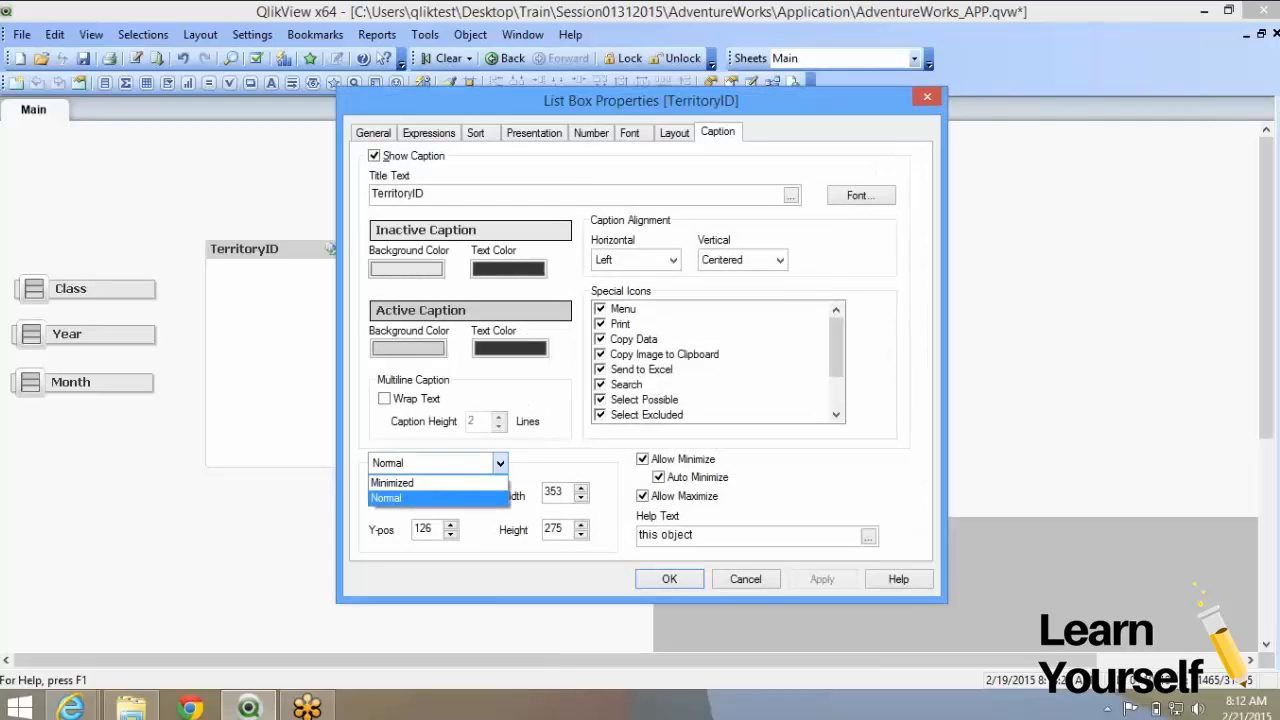
{"action": "left_click", "coordinate": [500, 463]}
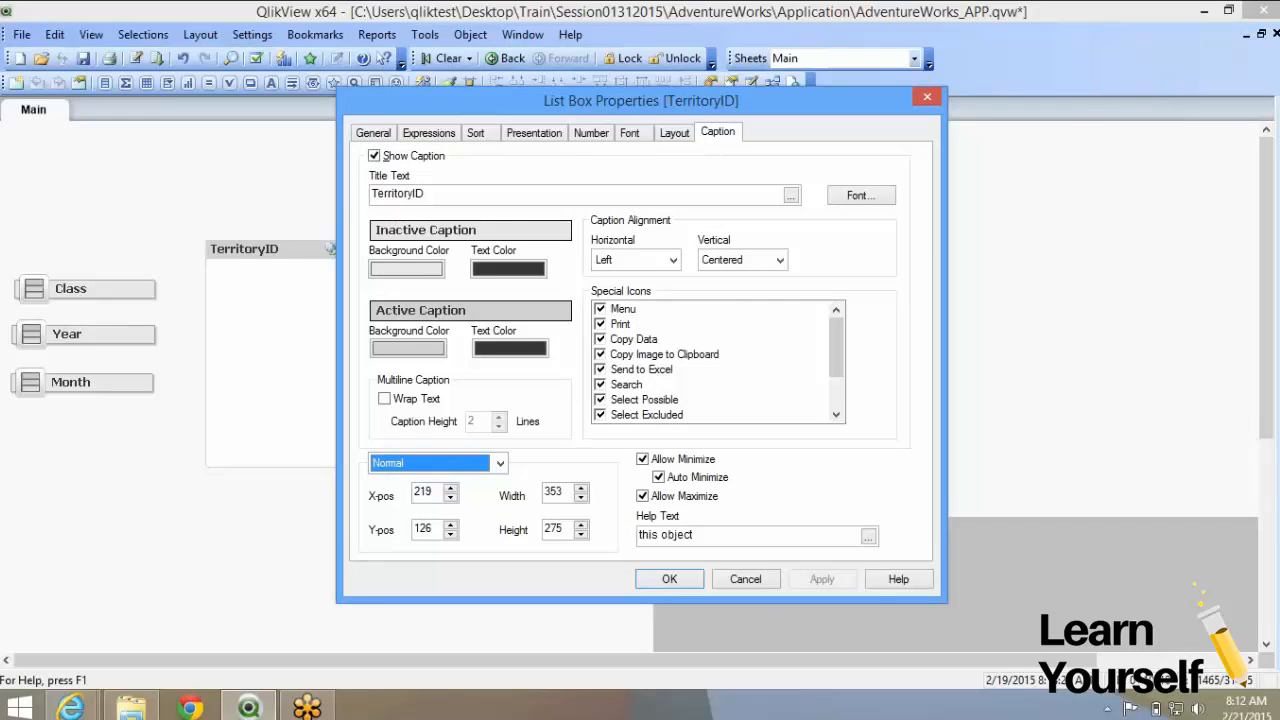
{"action": "left_click_drag", "start_coordinate": [600, 100], "coordinate": [872, 85]}
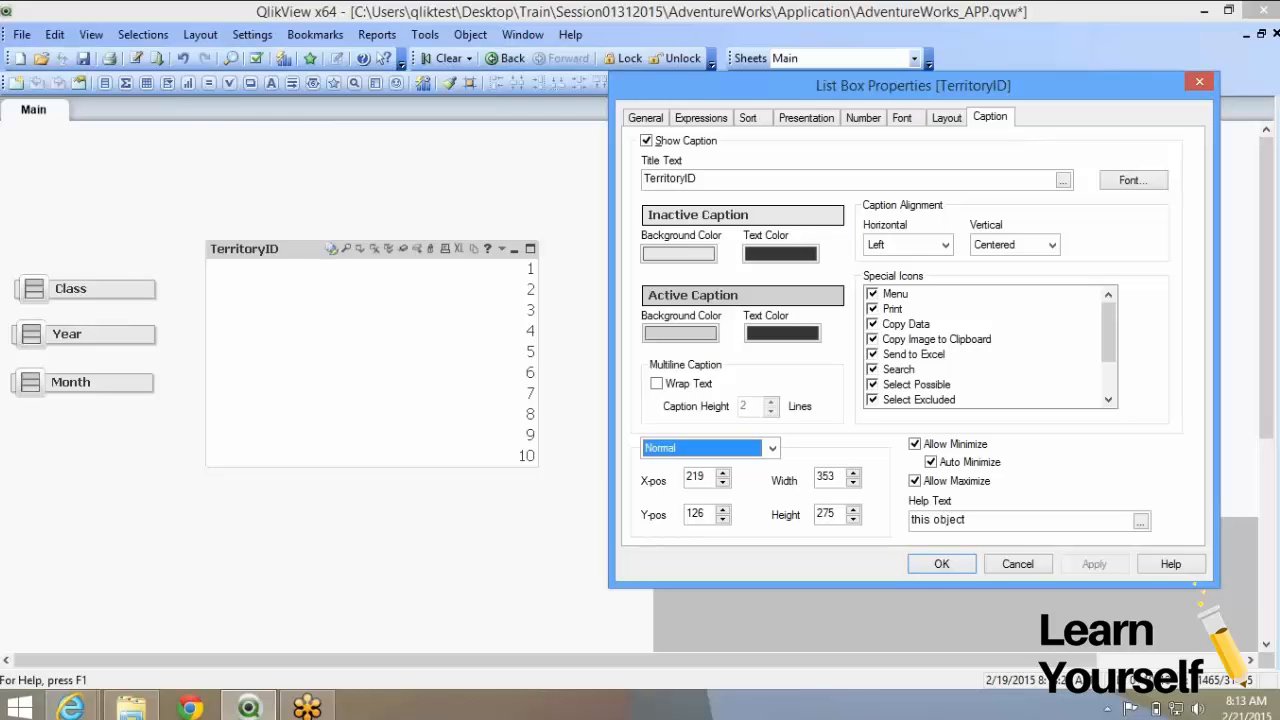
{"action": "left_click_drag", "start_coordinate": [692, 477], "coordinate": [709, 477]}
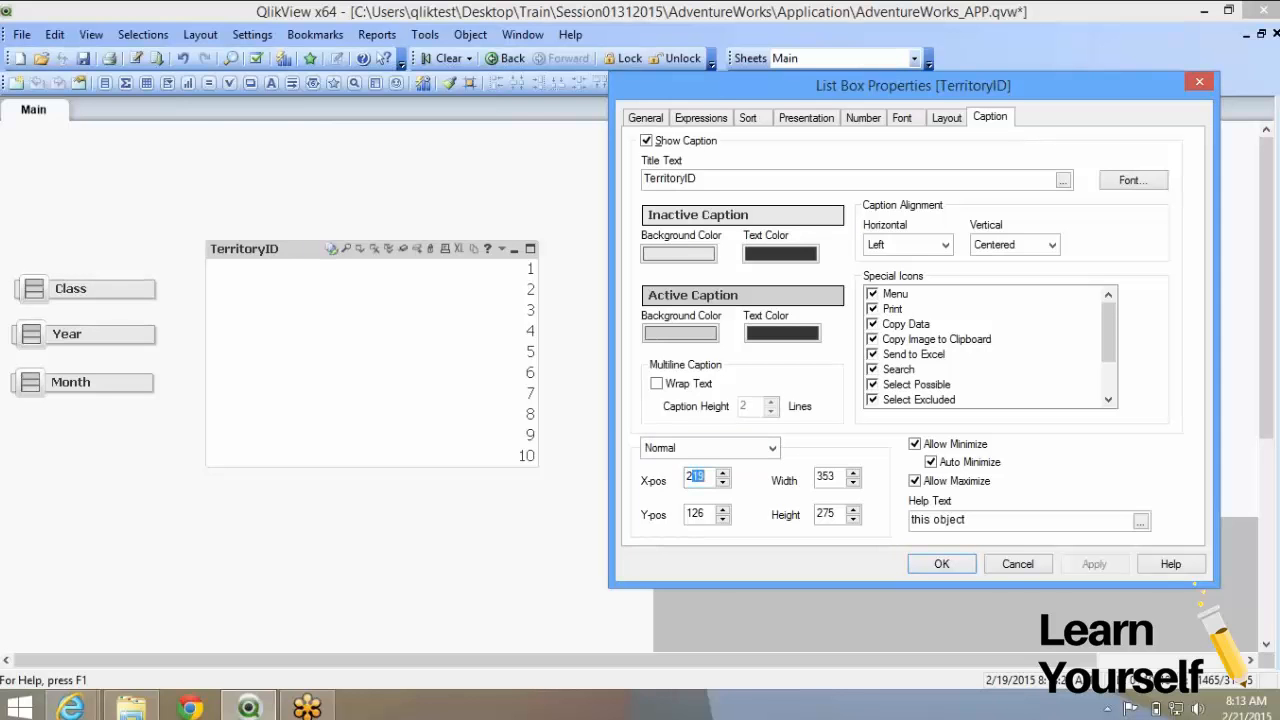
{"action": "type", "text": "50"}
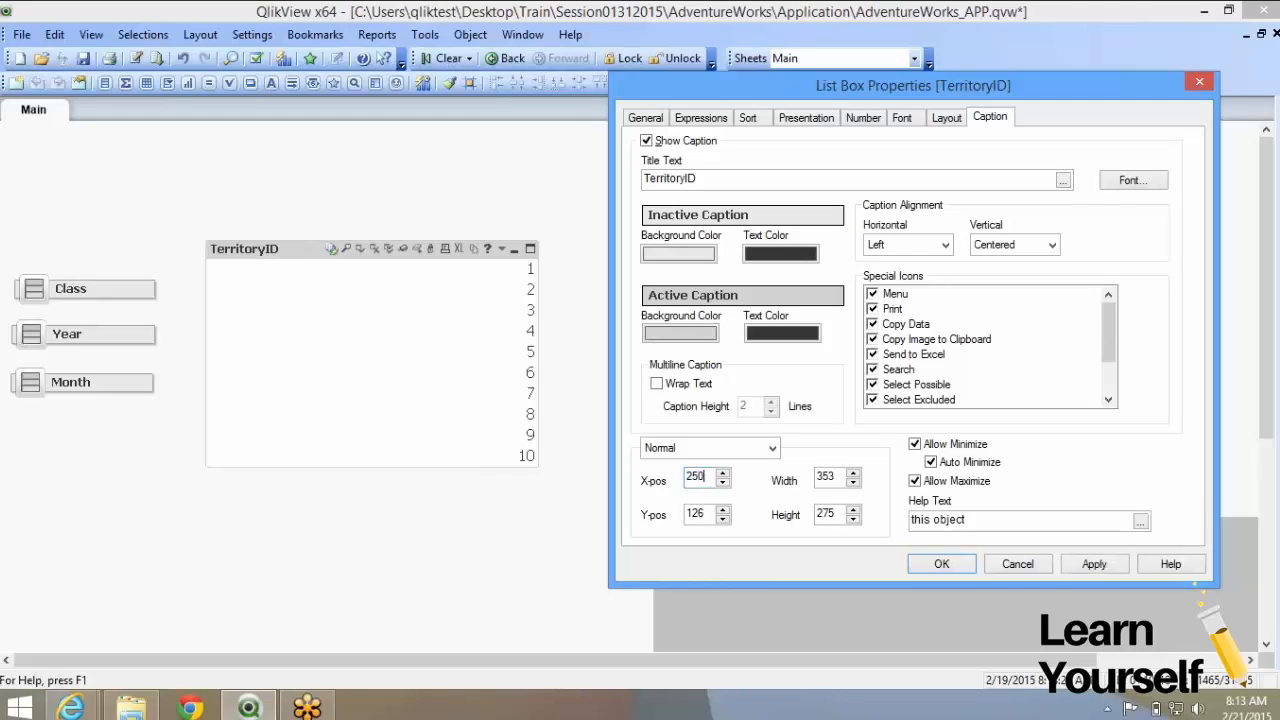
{"action": "left_click", "coordinate": [1095, 564]}
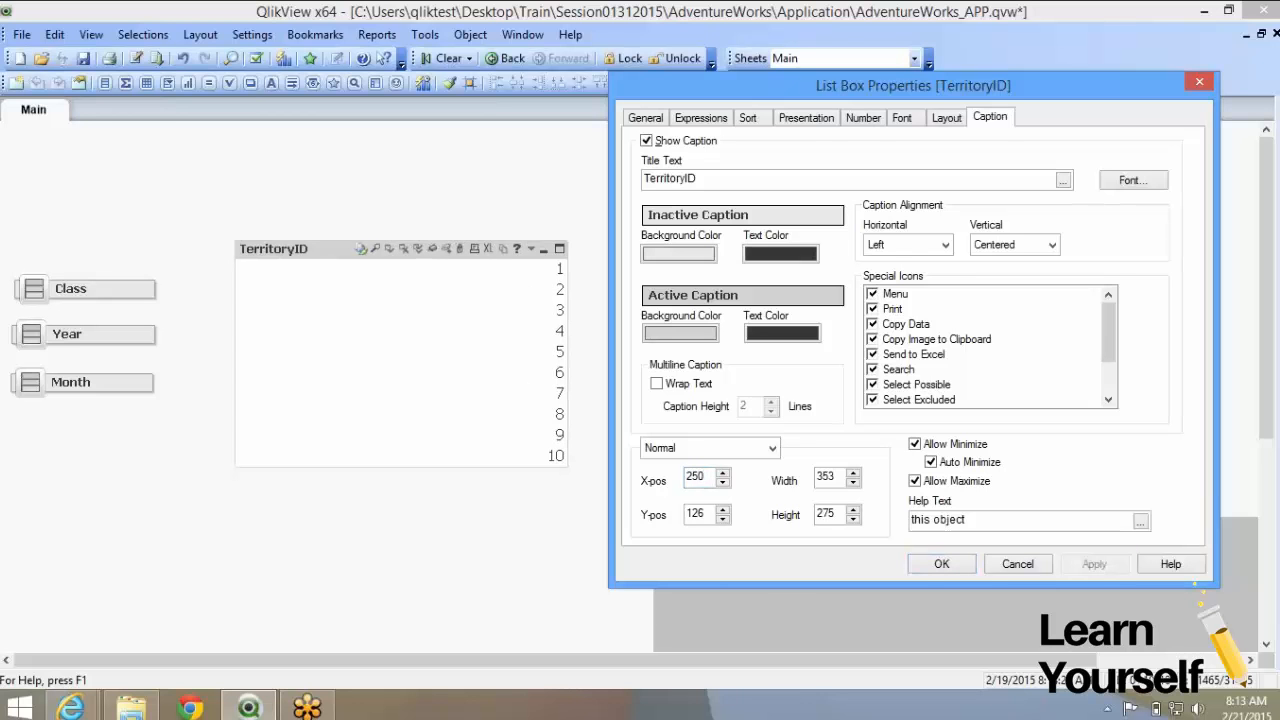
{"action": "left_click_drag", "start_coordinate": [706, 514], "coordinate": [684, 514]}
{"action": "type", "text": "180"}
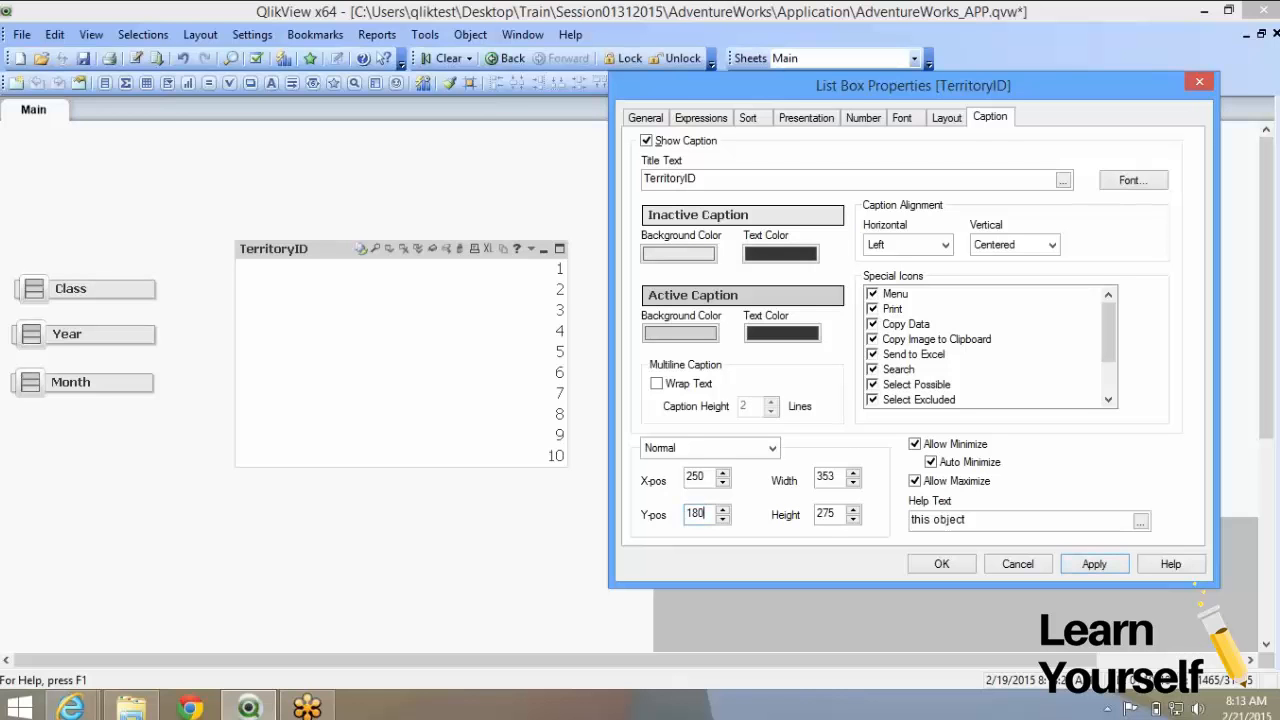
{"action": "left_click", "coordinate": [1095, 564]}
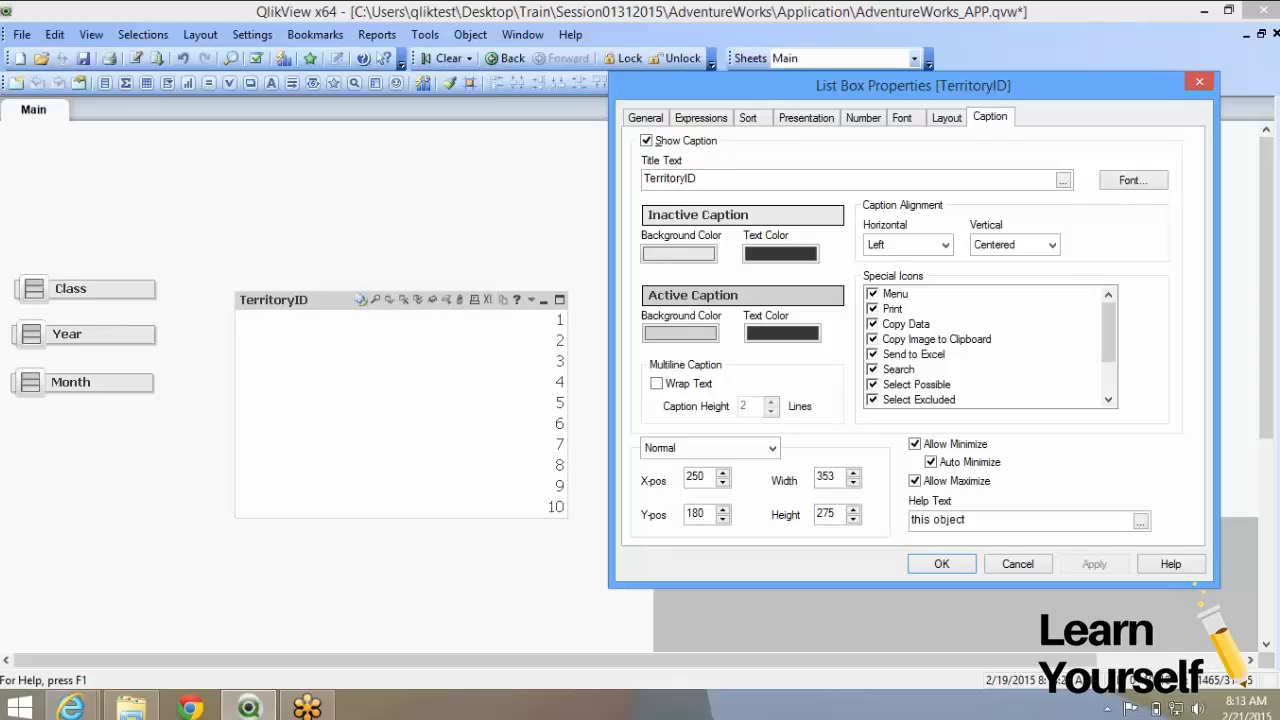
Switch the position settings to the Minimized state and minimize the TerritoryID list box
{"action": "left_click", "coordinate": [772, 448]}
{"action": "left_click", "coordinate": [702, 466]}
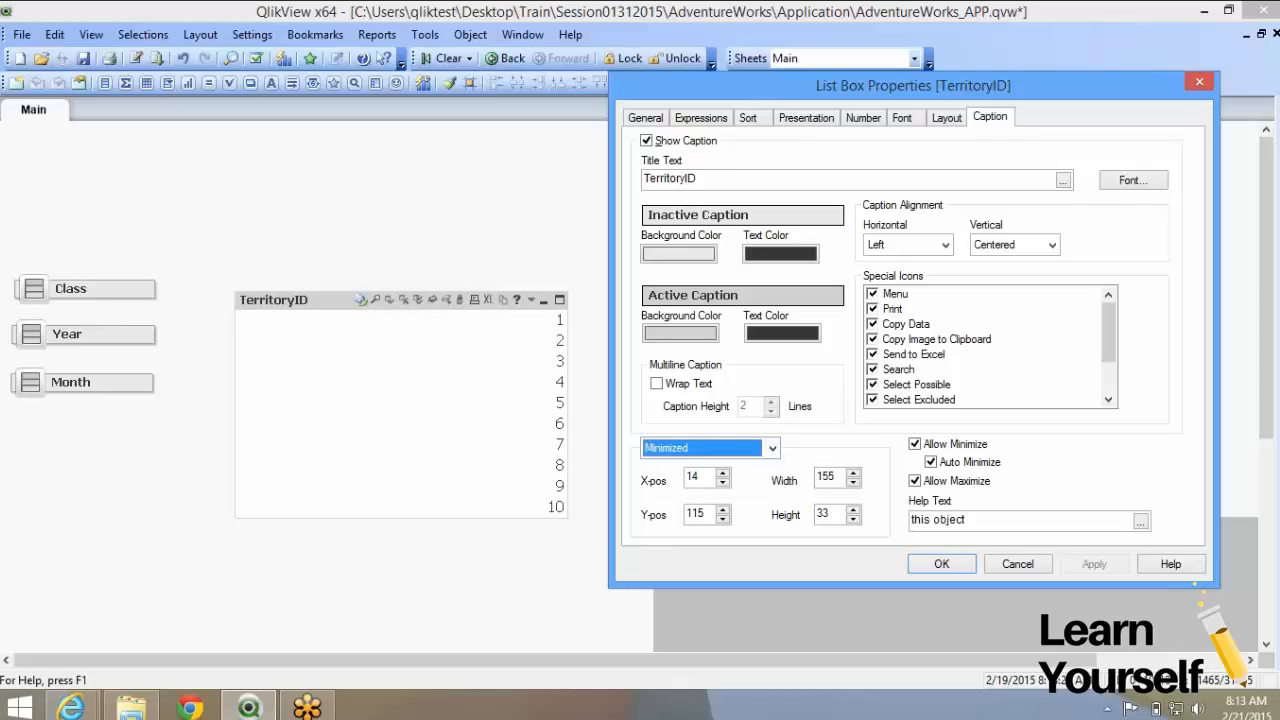
{"action": "left_click", "coordinate": [942, 564]}
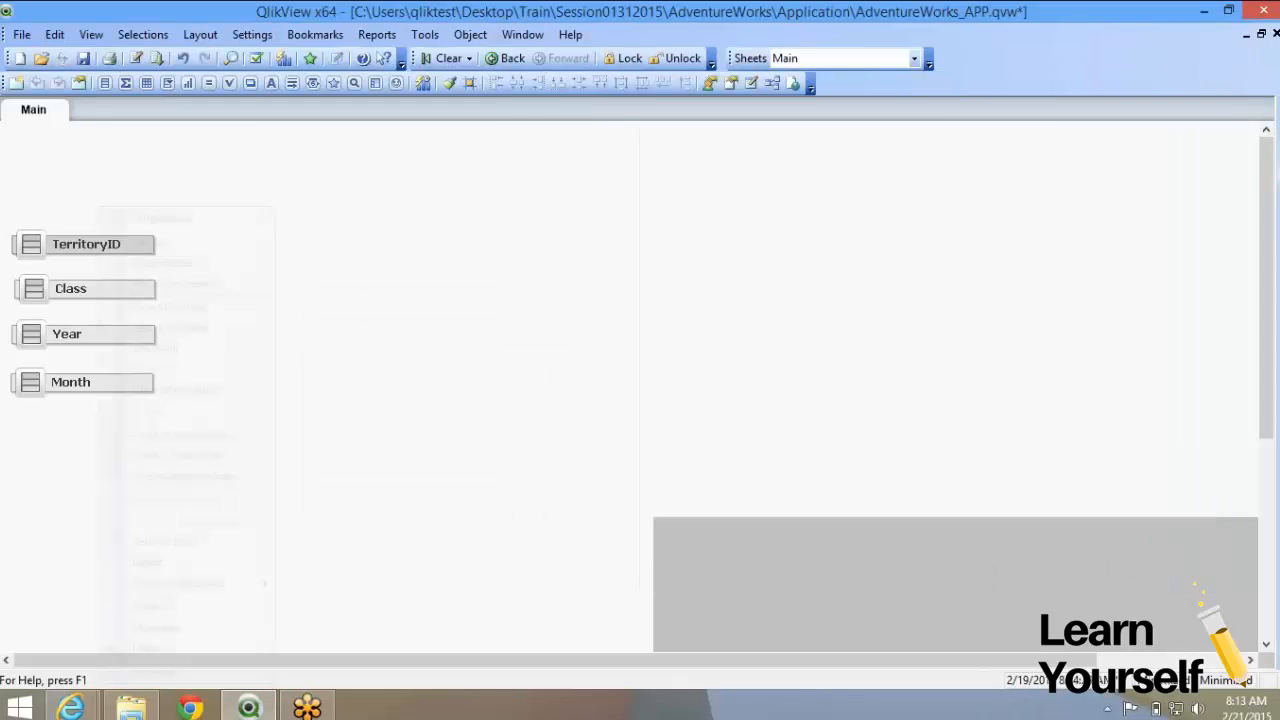
Review the minimized TerritoryID list box's Minimized-state position, size and special icon settings in its caption properties
{"action": "right_click", "coordinate": [100, 244]}
{"action": "key", "text": "Return"}
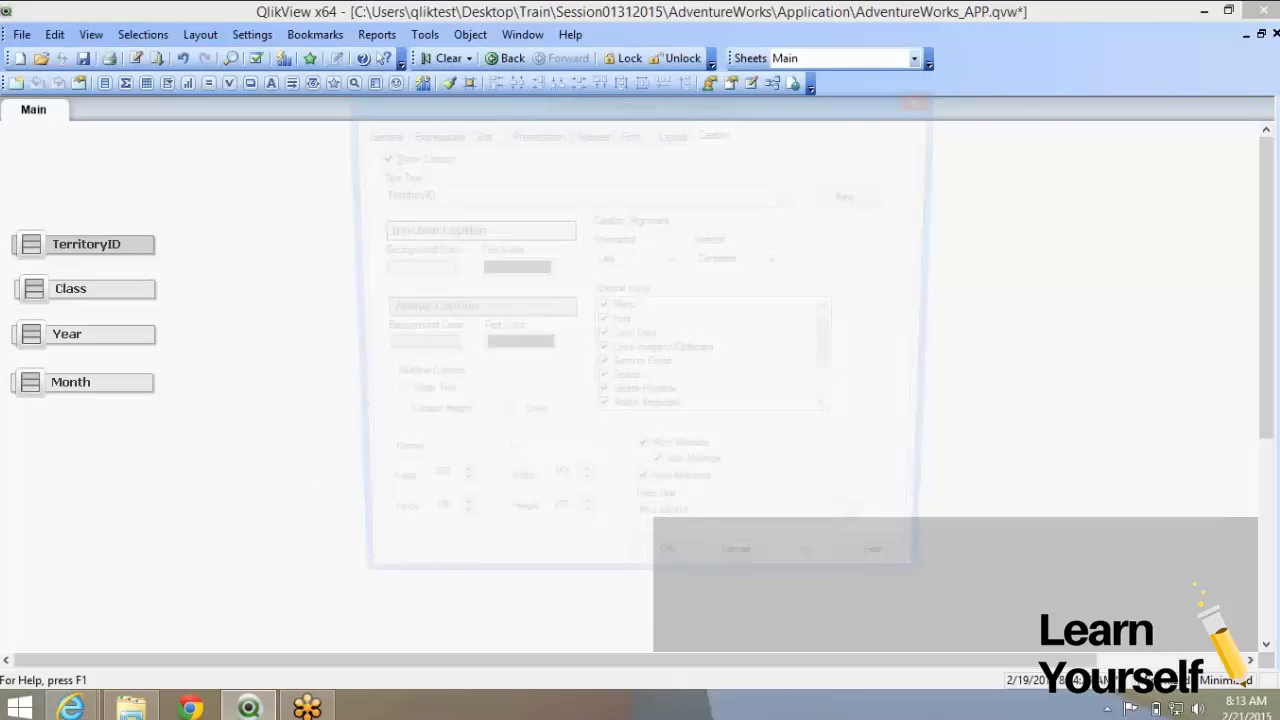
{"action": "left_click", "coordinate": [500, 463]}
{"action": "left_click", "coordinate": [400, 483]}
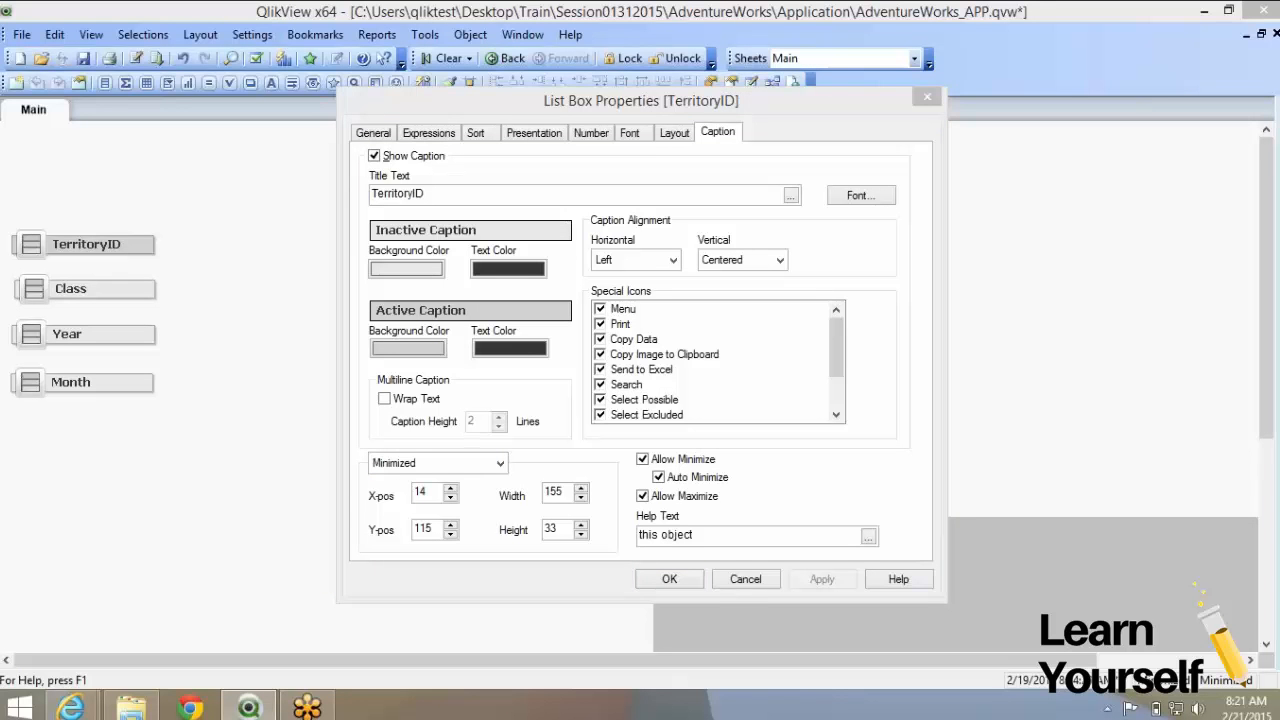
{"action": "left_click", "coordinate": [642, 370]}
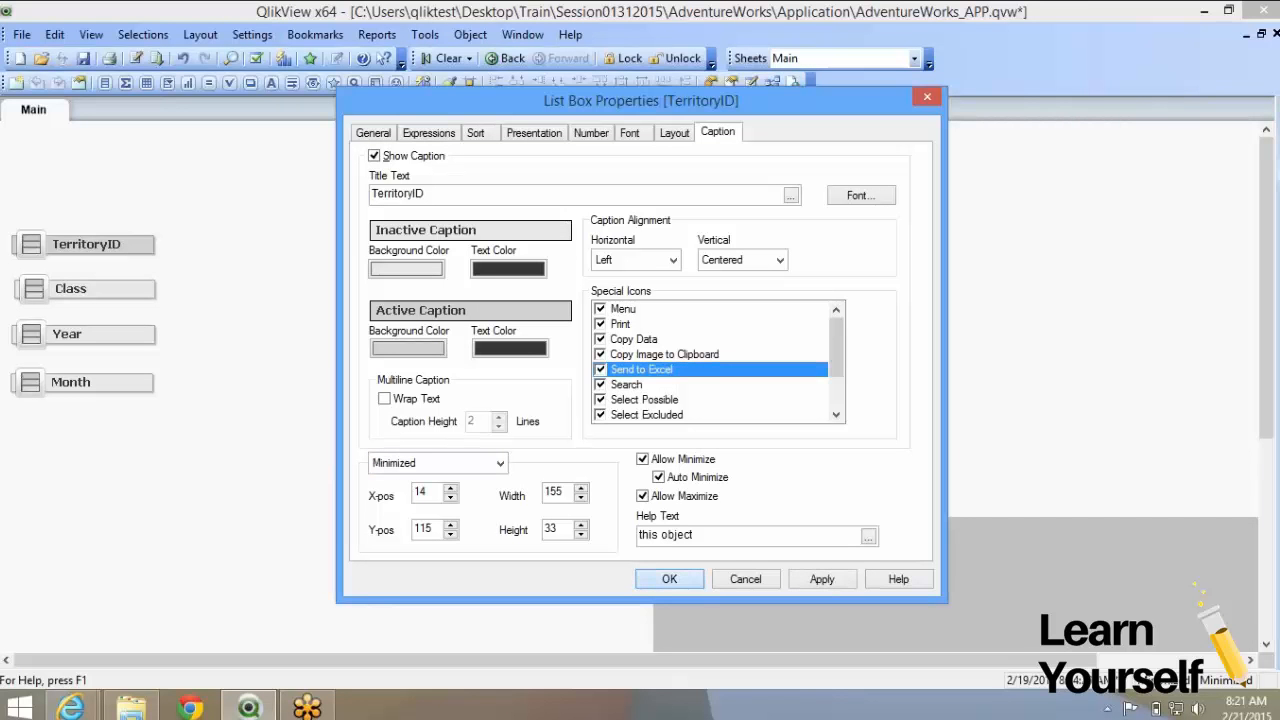
{"action": "left_click", "coordinate": [669, 579]}
Restore the TerritoryID list box and turn off its Auto Minimize option
{"action": "double_click", "coordinate": [86, 244]}
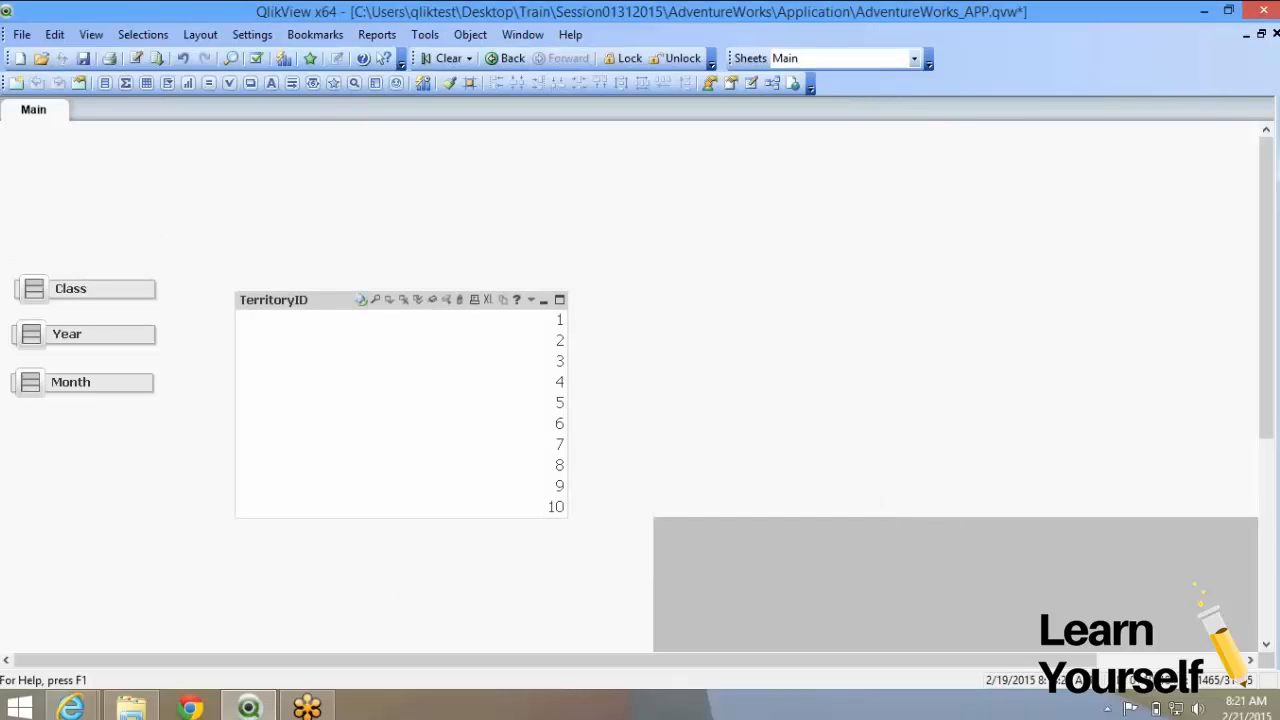
{"action": "right_click", "coordinate": [298, 301]}
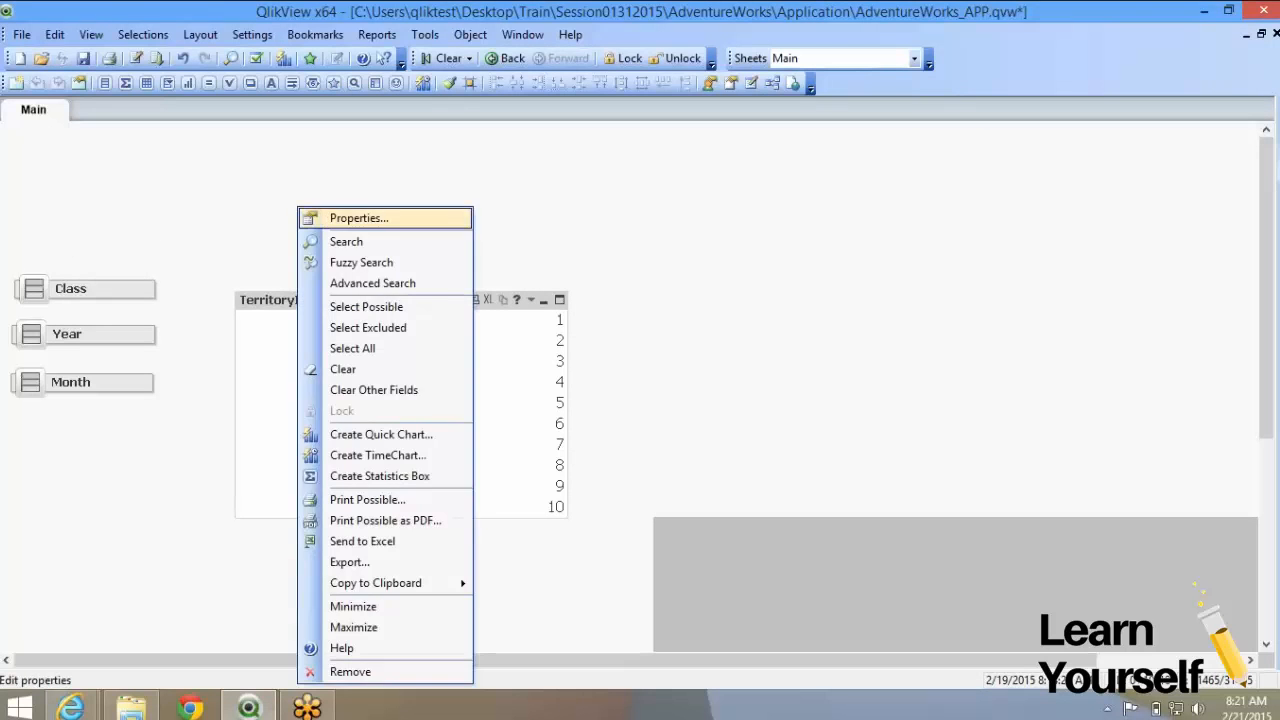
{"action": "left_click", "coordinate": [352, 217]}
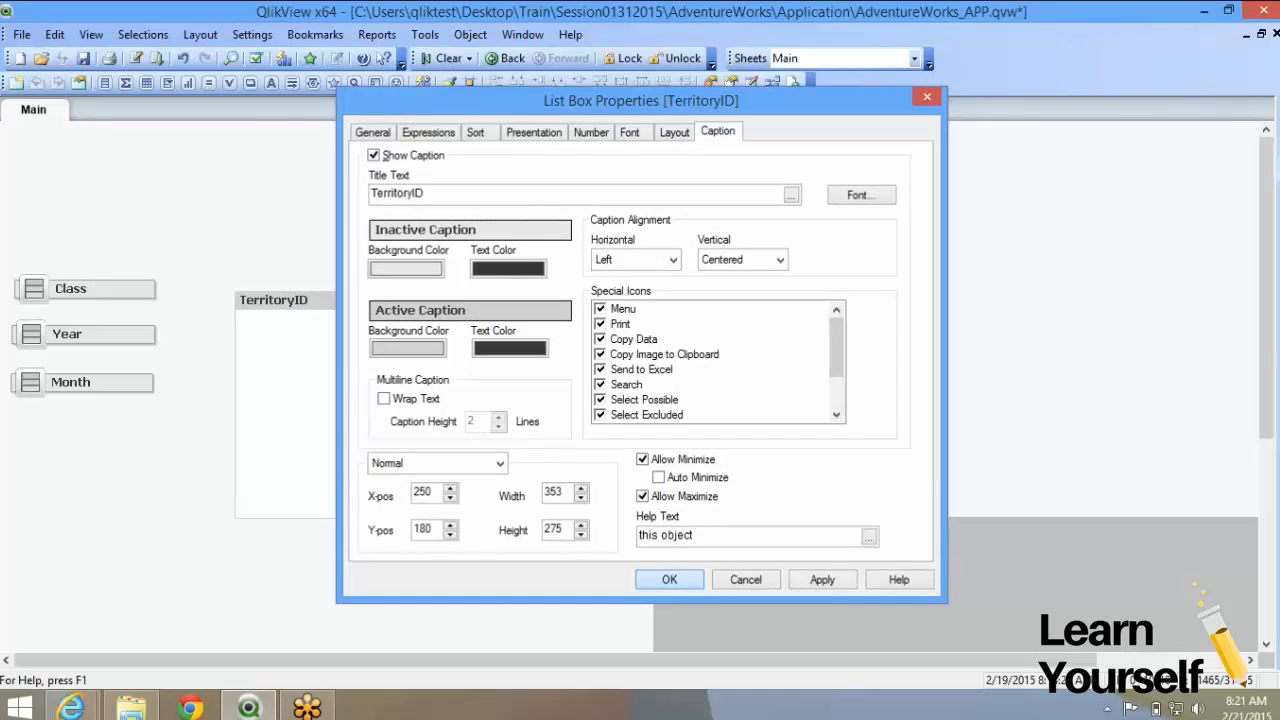
Place the restored Class list box below the minimized Month box and turn off its Auto Minimize option
{"action": "left_click_drag", "start_coordinate": [260, 248], "coordinate": [84, 440]}
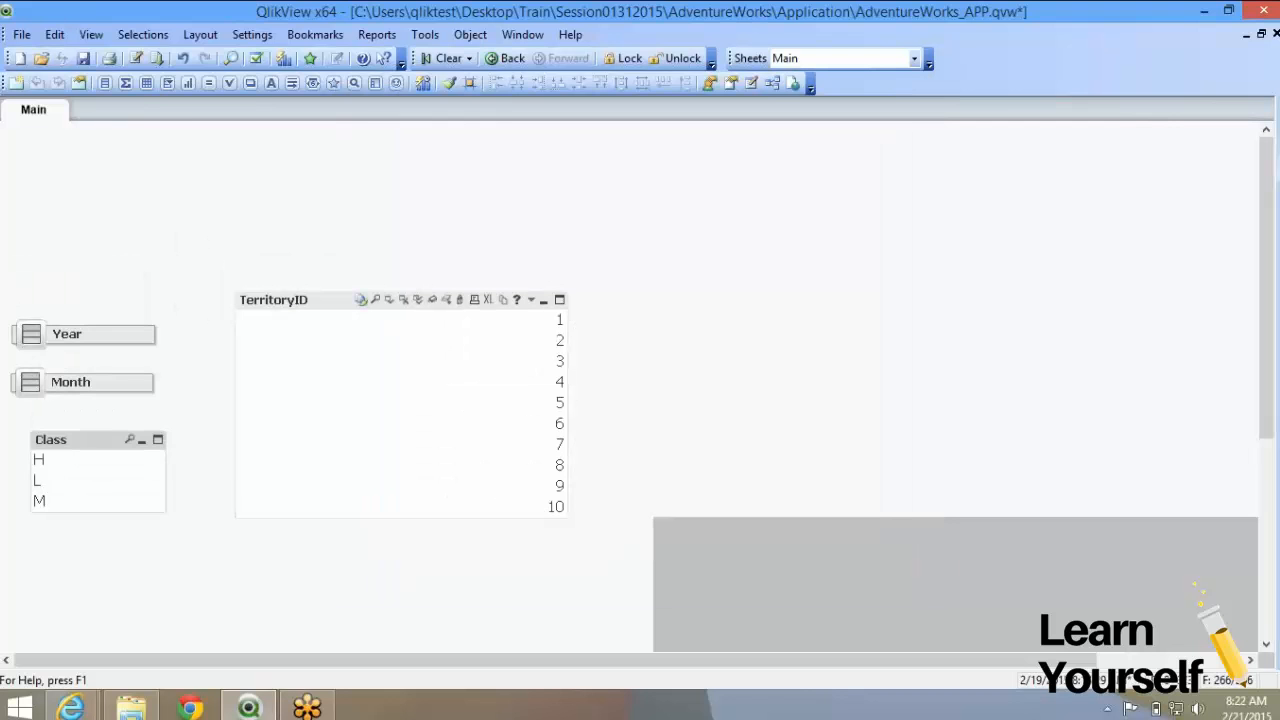
{"action": "right_click", "coordinate": [83, 440]}
{"action": "left_click", "coordinate": [141, 15]}
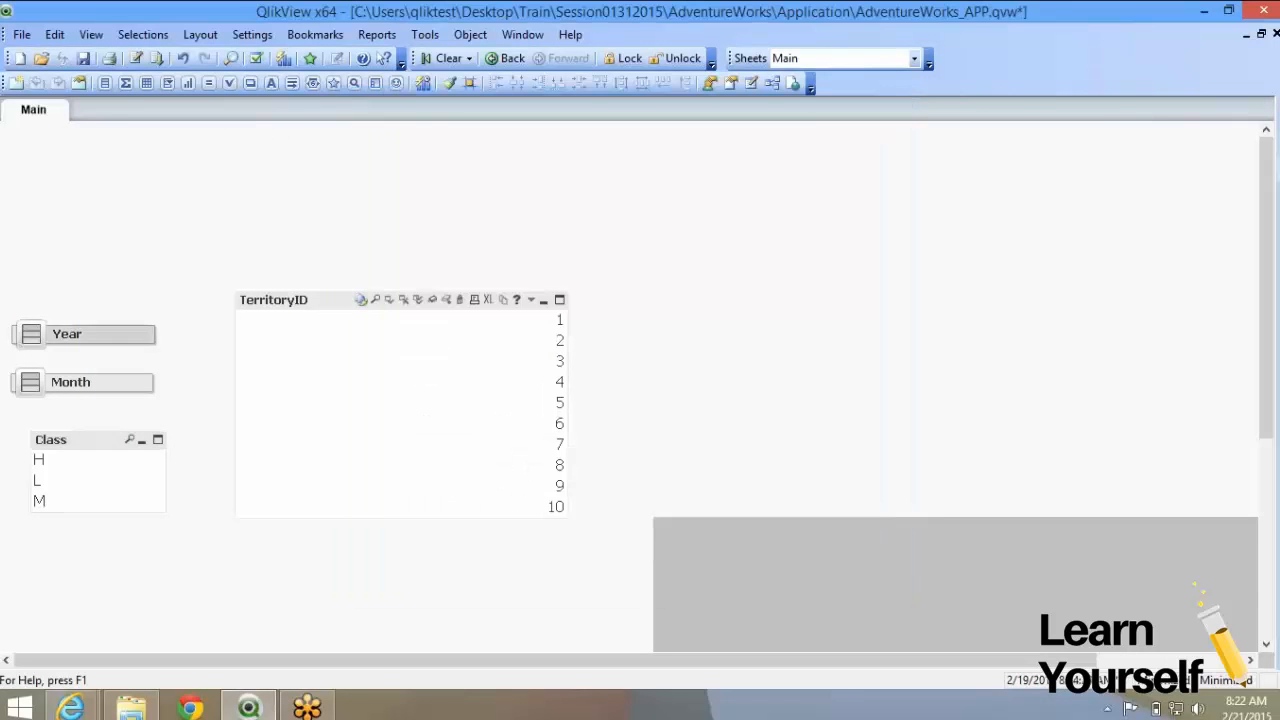
Place the restored Year list box near the top of the sheet and turn off its Auto Minimize option
{"action": "double_click", "coordinate": [83, 334]}
{"action": "left_click_drag", "start_coordinate": [262, 250], "coordinate": [270, 170]}
{"action": "right_click", "coordinate": [270, 168]}
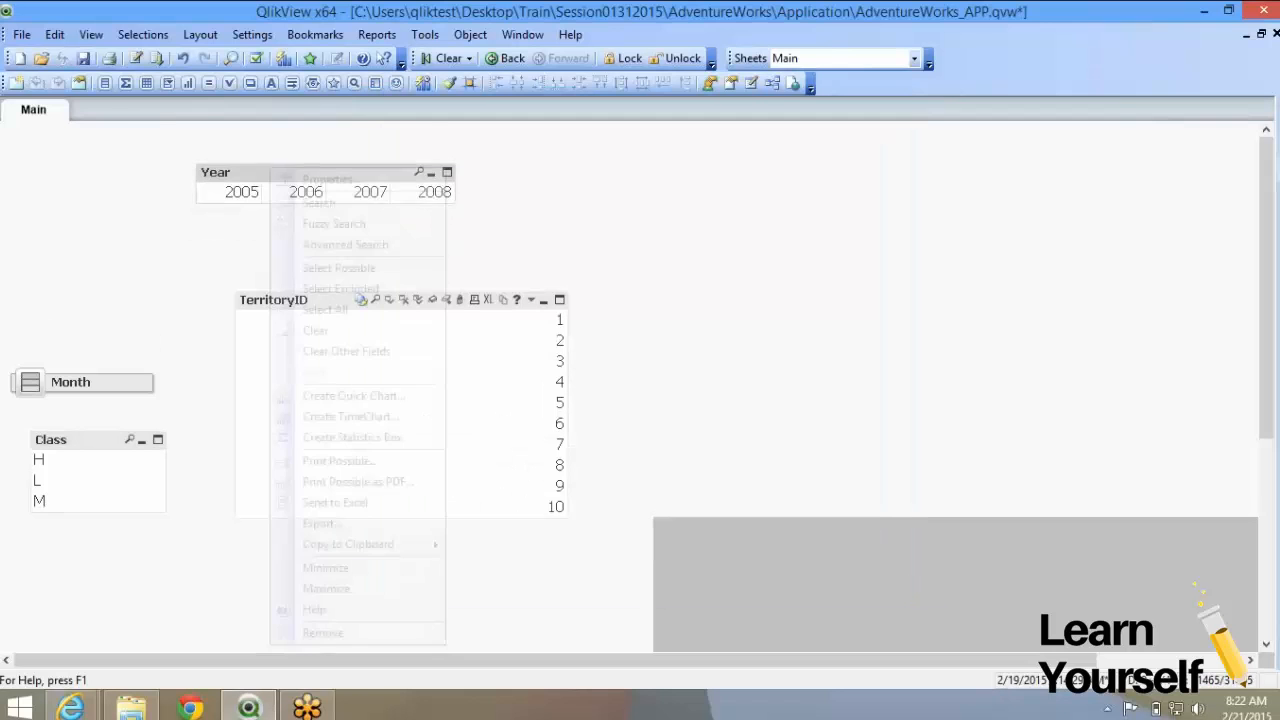
{"action": "left_click", "coordinate": [328, 178]}
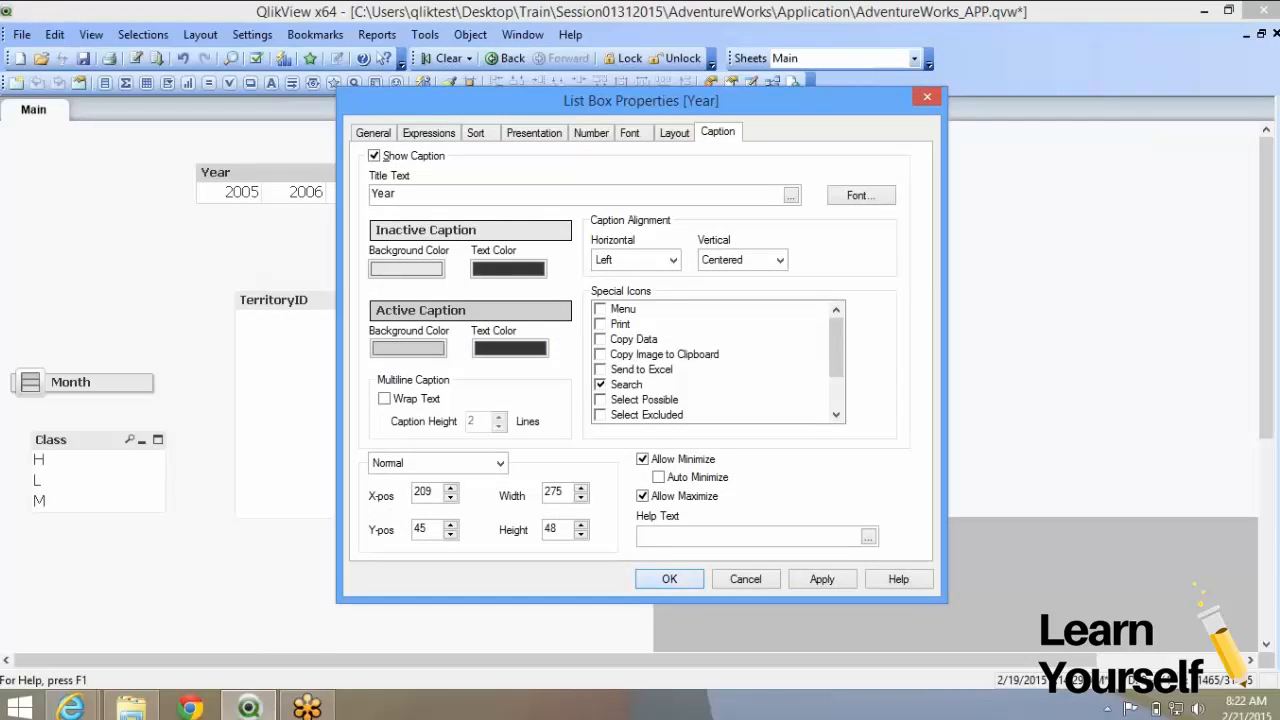
{"action": "left_click", "coordinate": [669, 580]}
Restore the Month list box with Auto Minimize turned off and place it beside the Year list box
{"action": "double_click", "coordinate": [71, 383]}
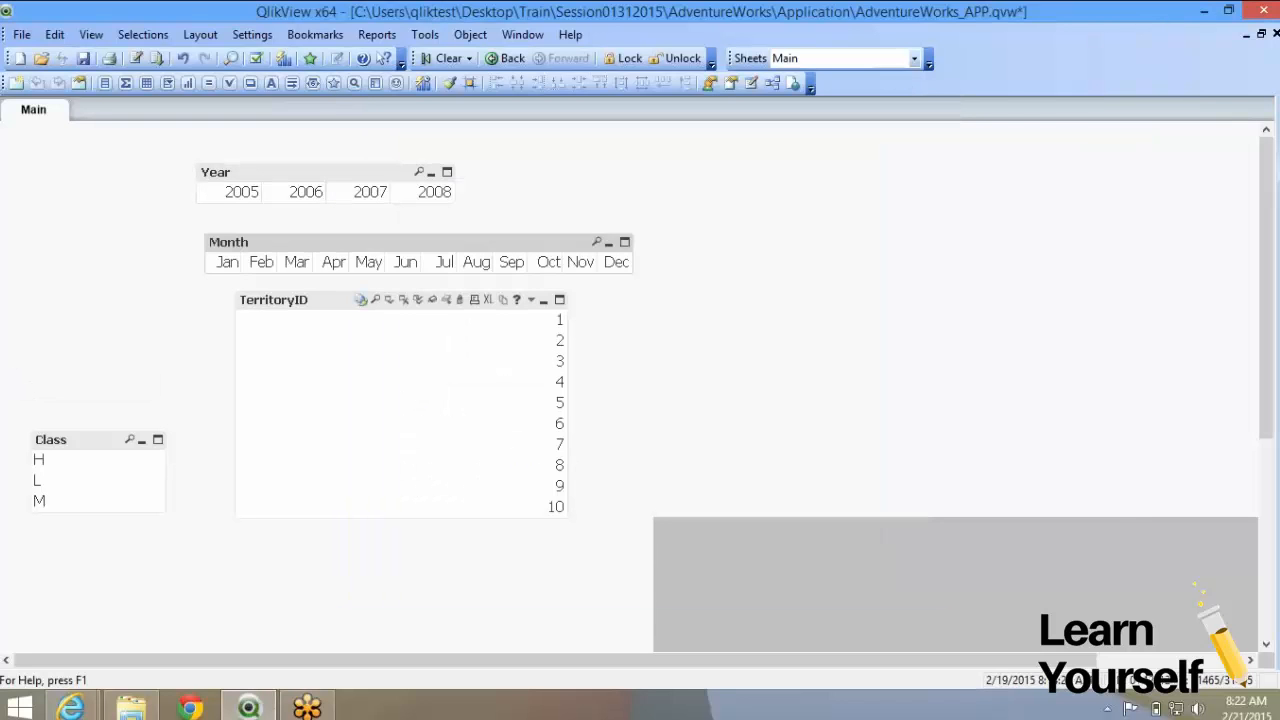
{"action": "right_click", "coordinate": [386, 243]}
{"action": "left_click", "coordinate": [446, 218]}
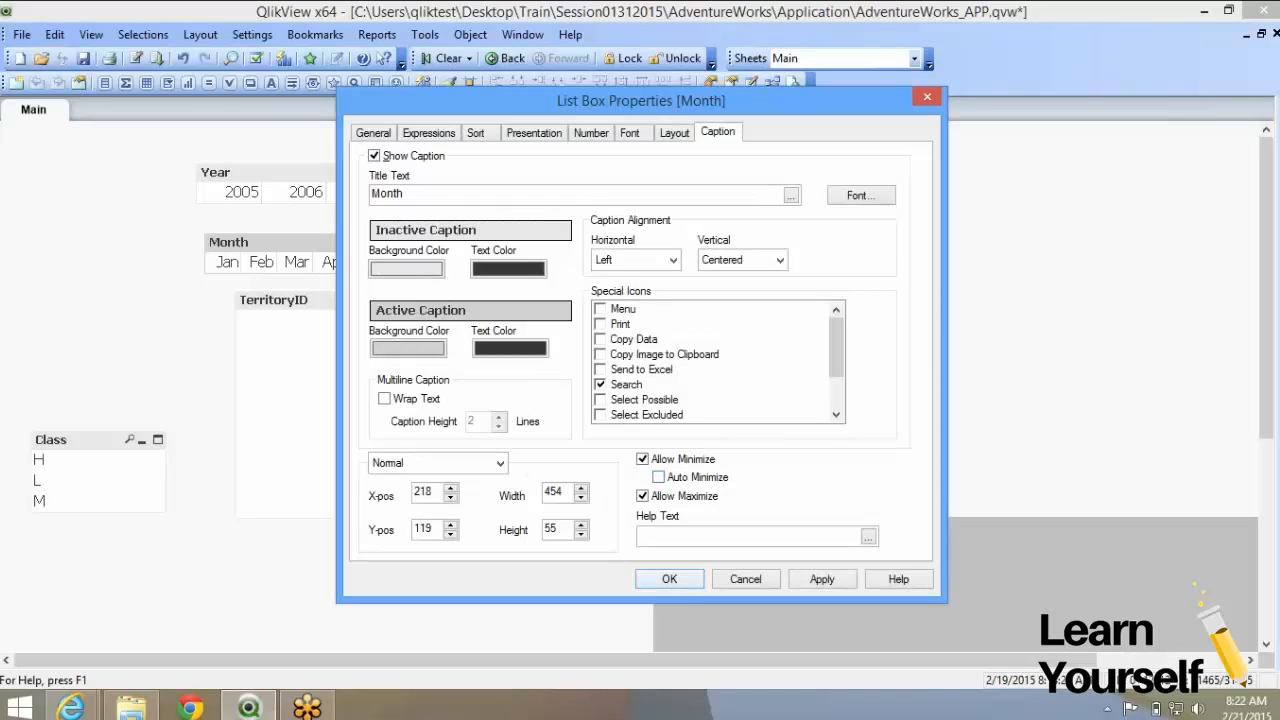
{"action": "left_click", "coordinate": [669, 580]}
{"action": "left_click_drag", "start_coordinate": [400, 243], "coordinate": [685, 170]}
Disable TerritoryID's Menu, Print, Copy Data, Copy Image to Clipboard, Send to Excel, Search and Select Possible caption icons
{"action": "left_click", "coordinate": [315, 300]}
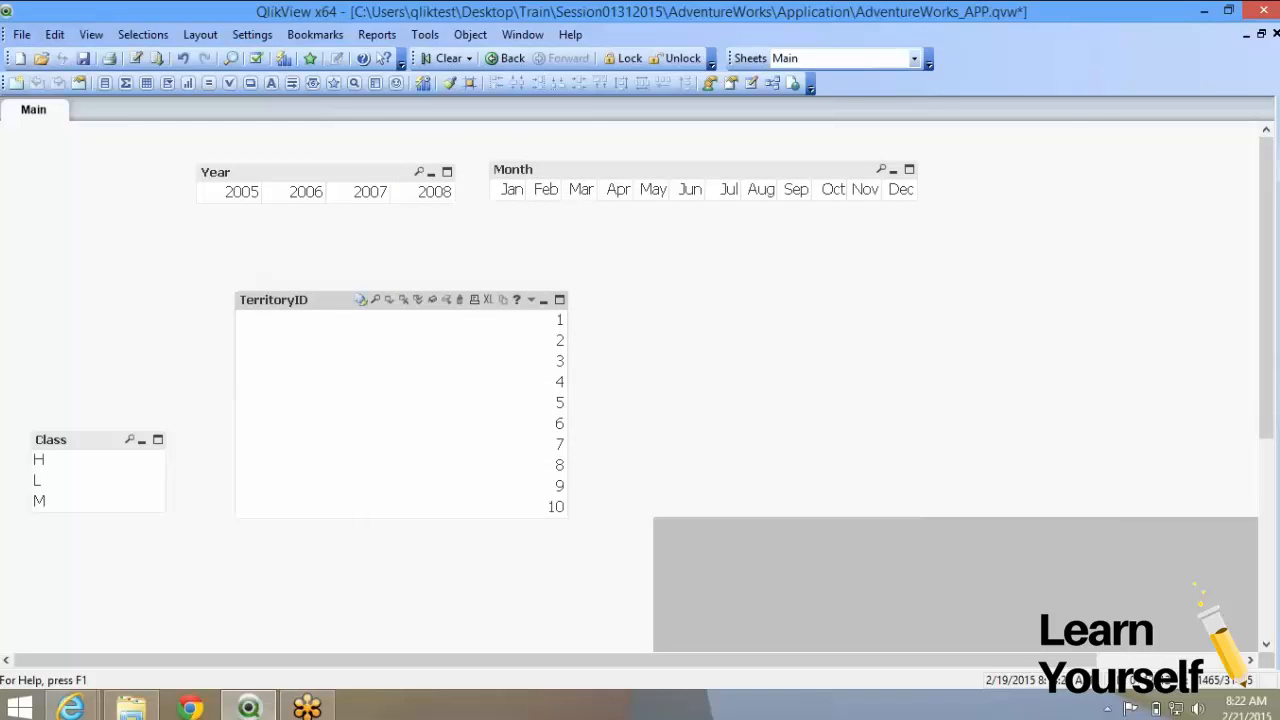
{"action": "right_click", "coordinate": [414, 482]}
{"action": "left_click", "coordinate": [470, 12]}
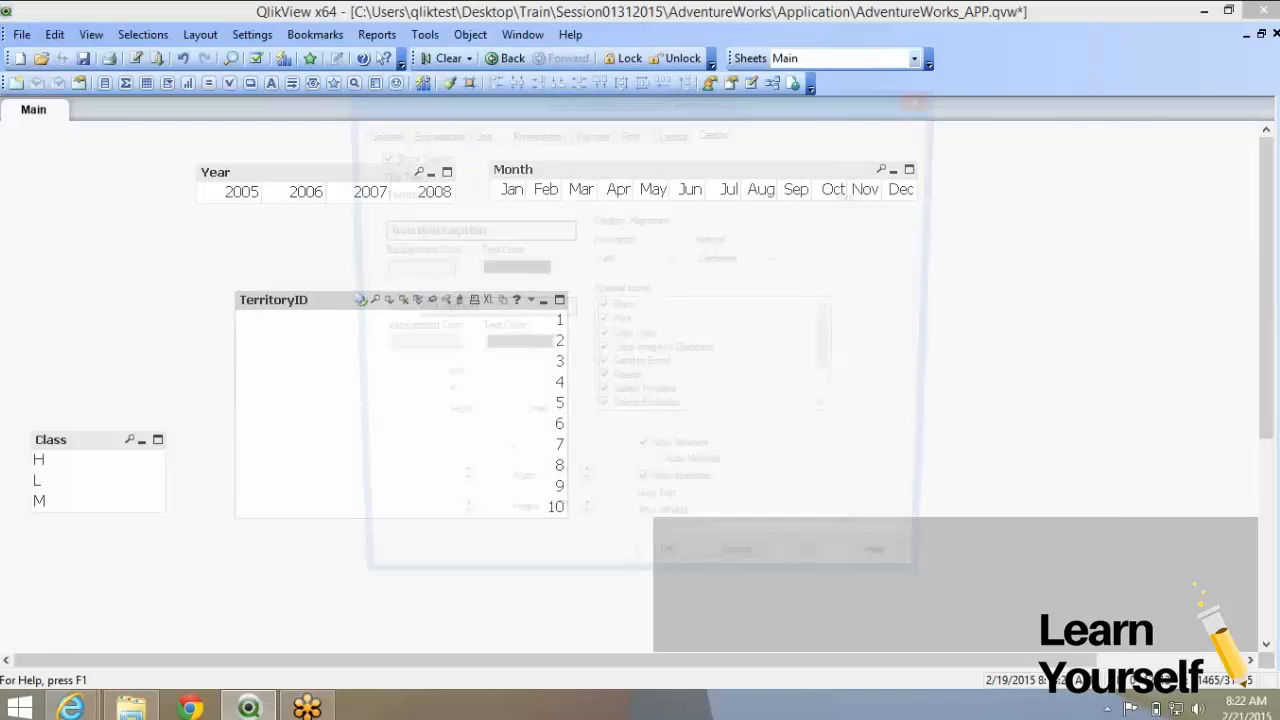
{"action": "left_click", "coordinate": [600, 309]}
{"action": "left_click", "coordinate": [600, 324]}
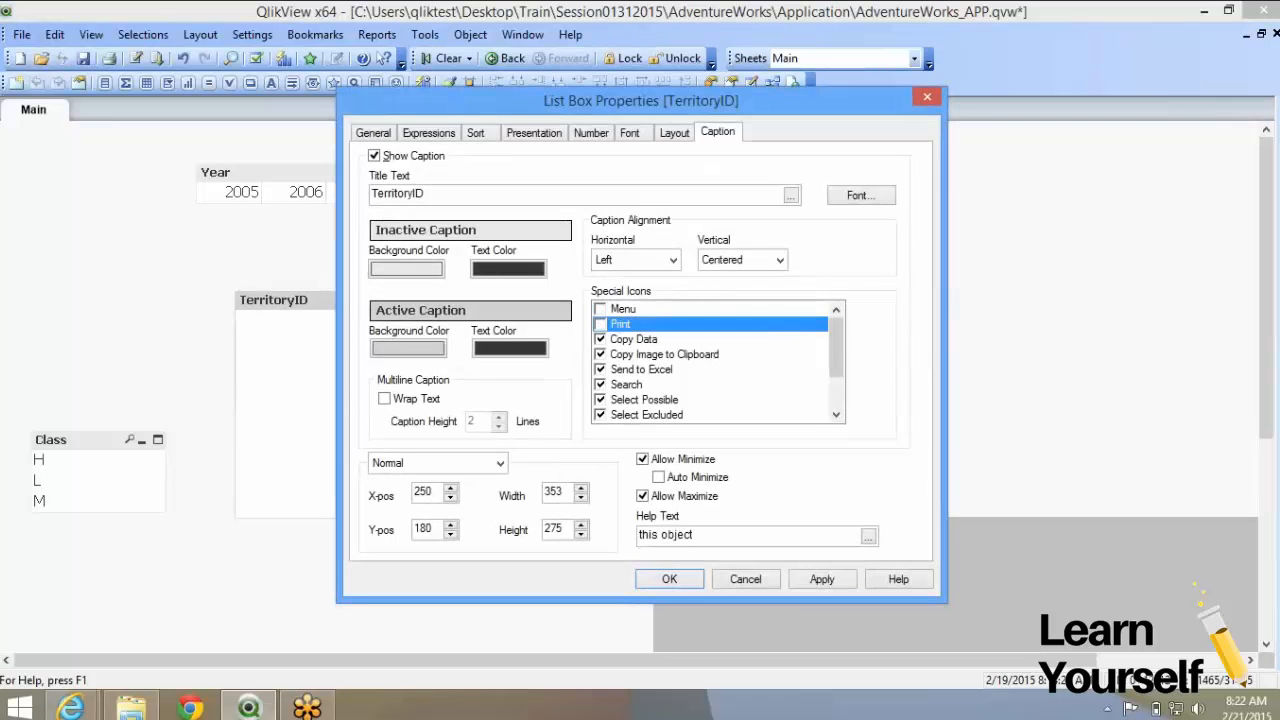
{"action": "left_click", "coordinate": [600, 354]}
{"action": "left_click", "coordinate": [600, 339]}
{"action": "left_click", "coordinate": [600, 354]}
{"action": "left_click", "coordinate": [600, 369]}
{"action": "left_click", "coordinate": [600, 369]}
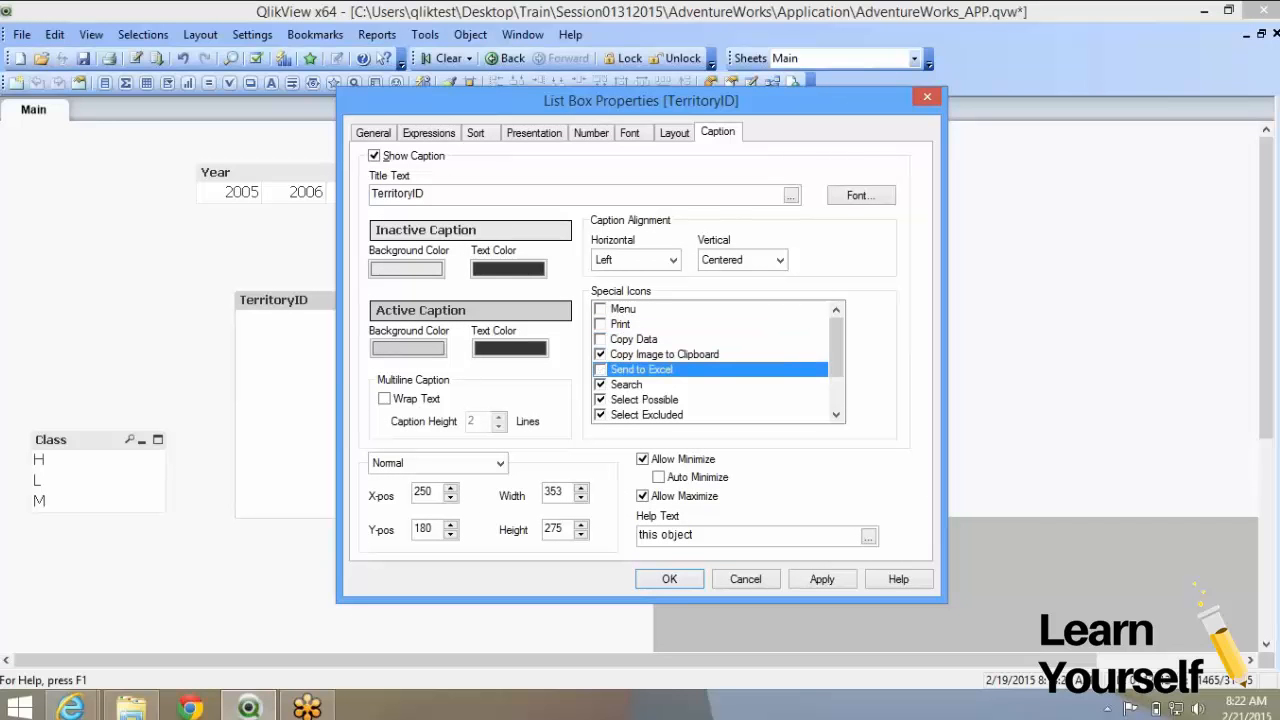
{"action": "left_click", "coordinate": [600, 354]}
{"action": "left_click", "coordinate": [600, 384]}
{"action": "left_click", "coordinate": [600, 399]}
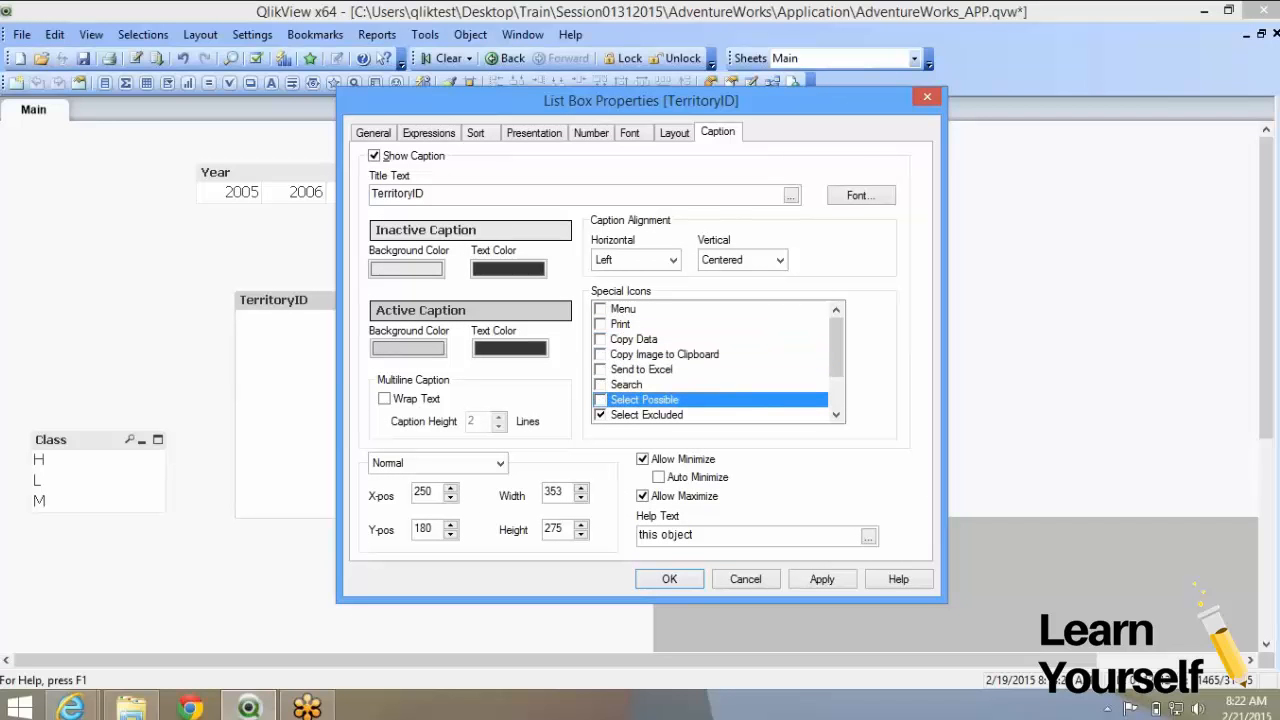
Disable TerritoryID's Select Excluded, Select All, Clear, Clear Other and Lock/Unlock caption icons and confirm the properties
{"action": "scroll", "coordinate": [718, 360], "scroll_direction": "down", "scroll_amount": 2}
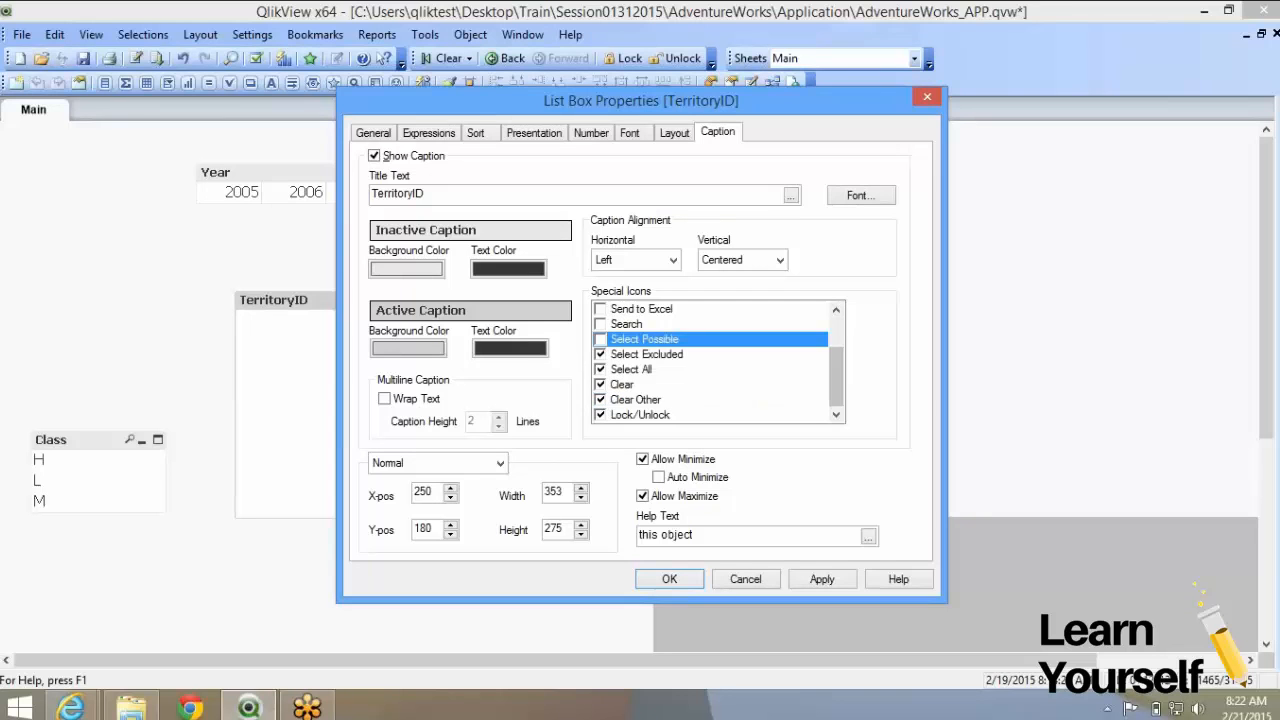
{"action": "left_click", "coordinate": [600, 354]}
{"action": "left_click", "coordinate": [600, 369]}
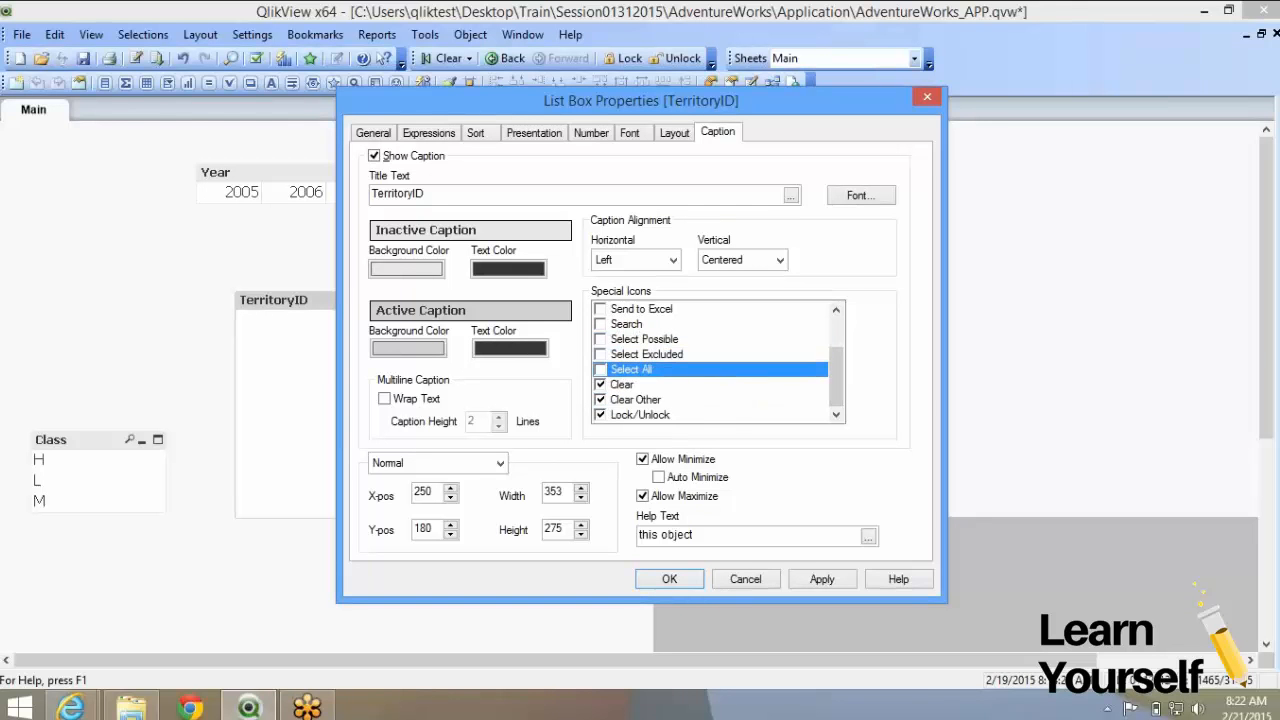
{"action": "left_click", "coordinate": [600, 384]}
{"action": "left_click", "coordinate": [600, 399]}
{"action": "left_click", "coordinate": [600, 415]}
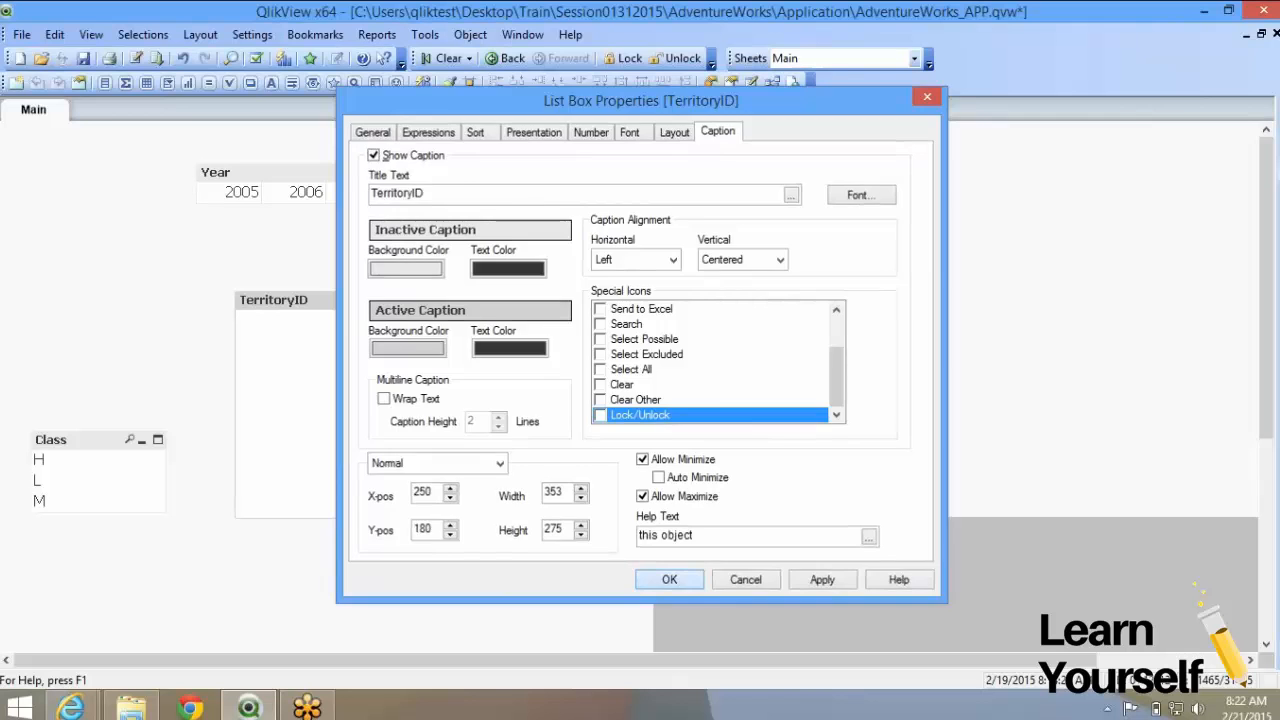
{"action": "key", "text": "Return"}
Place the TerritoryID list box directly above Class and narrow it to fit its values
{"action": "left_click_drag", "start_coordinate": [300, 300], "coordinate": [89, 206]}
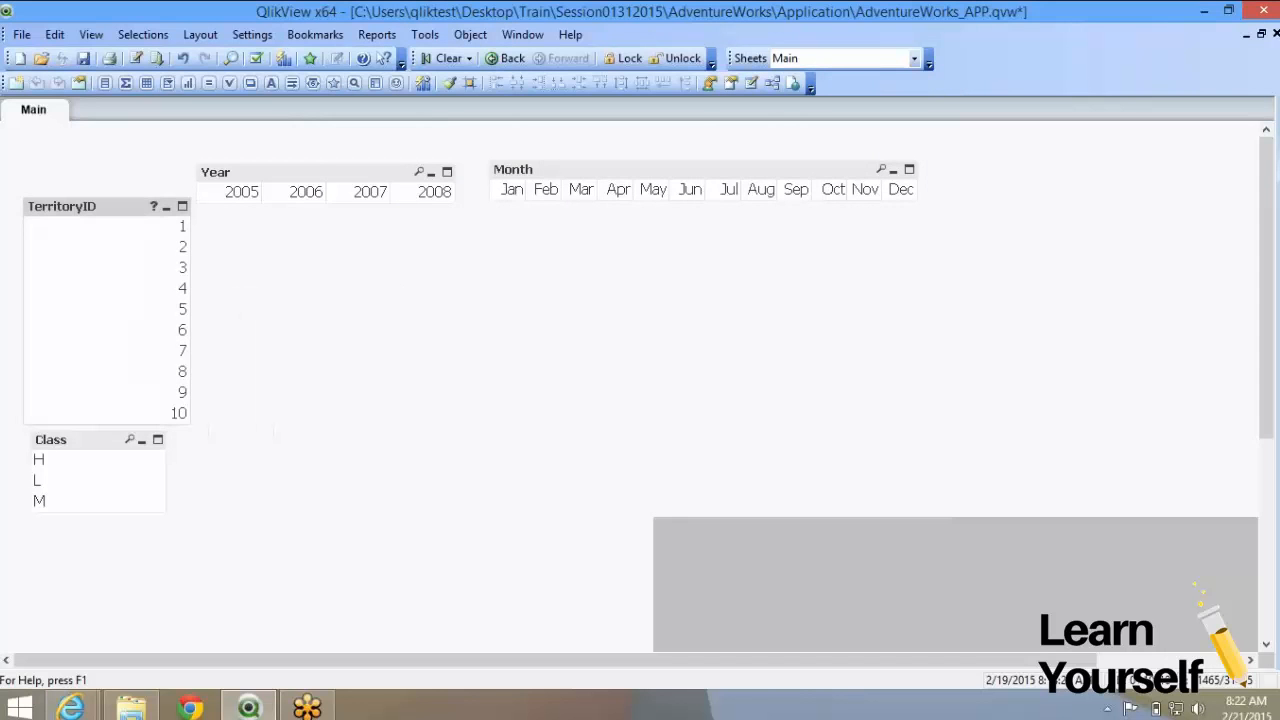
{"action": "left_click_drag", "start_coordinate": [190, 315], "coordinate": [91, 315]}
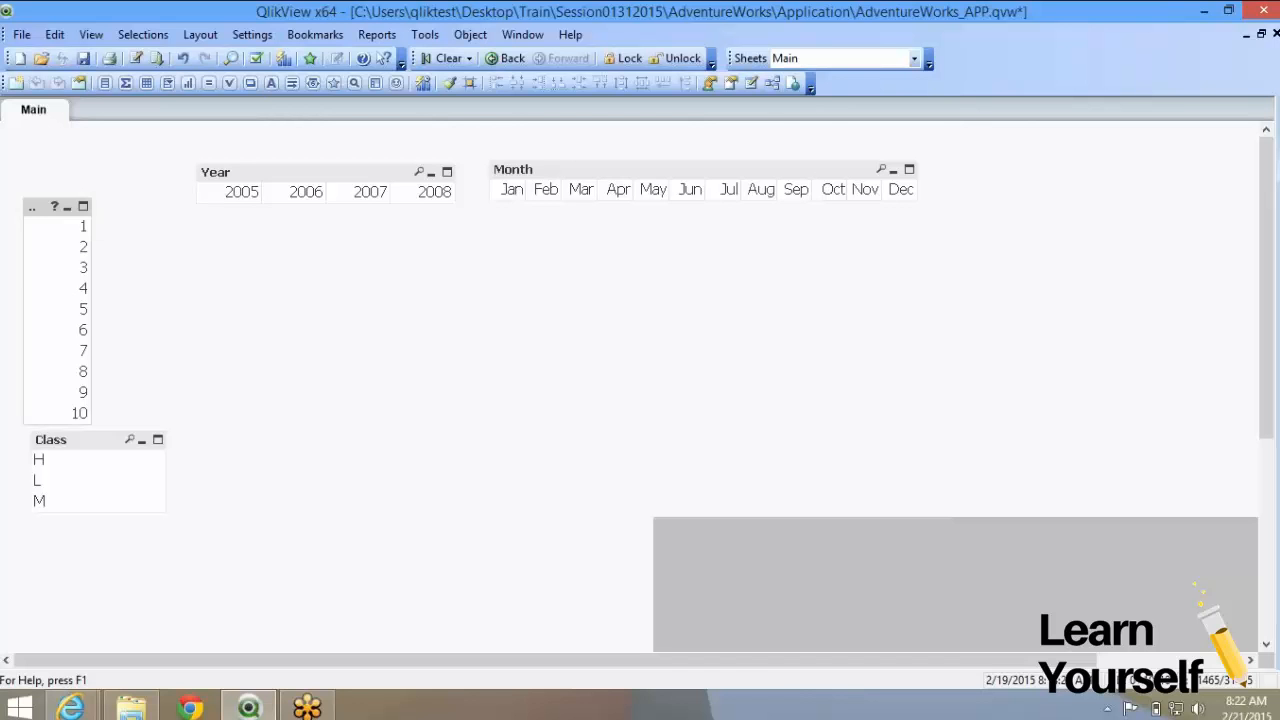
Align the left sides of the TerritoryID and Class list boxes, followed by their right sides
{"action": "left_click", "coordinate": [82, 440], "text": "shift"}
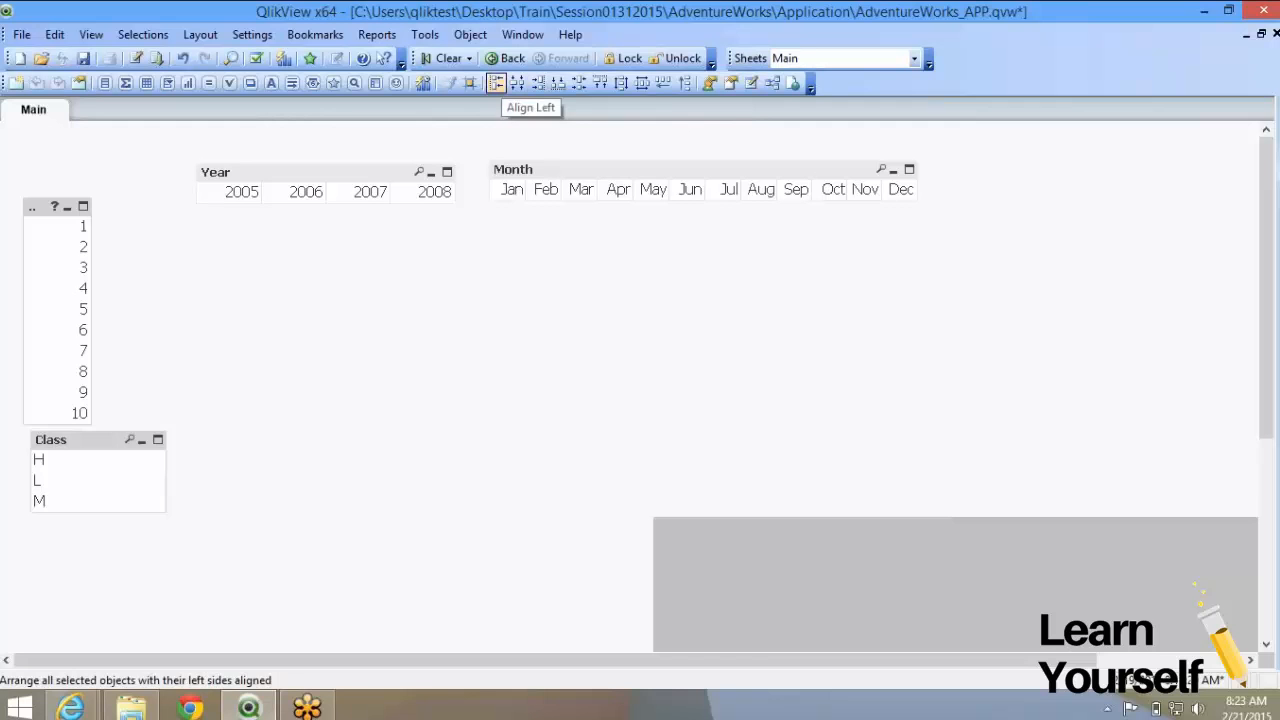
{"action": "left_click", "coordinate": [496, 83]}
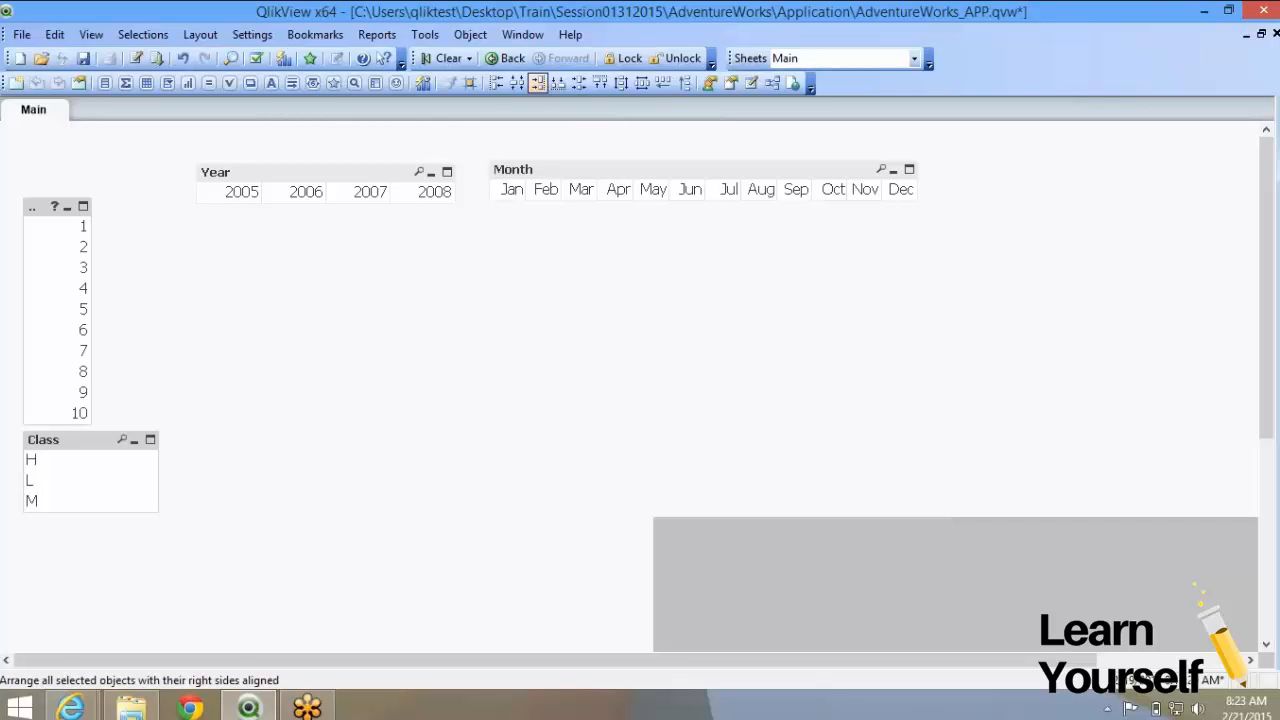
{"action": "left_click", "coordinate": [538, 83]}
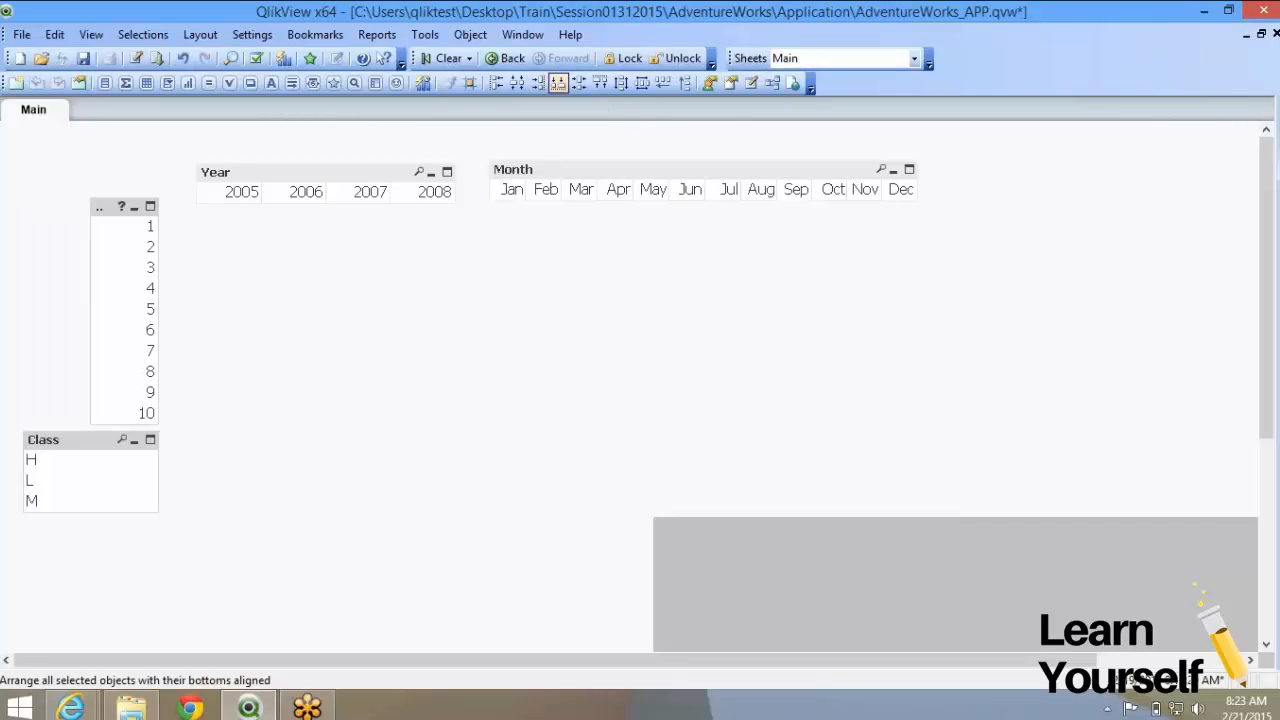
Align the bottoms of the TerritoryID and Class list boxes, center them horizontally on each other, and align their tops
{"action": "left_click", "coordinate": [558, 83]}
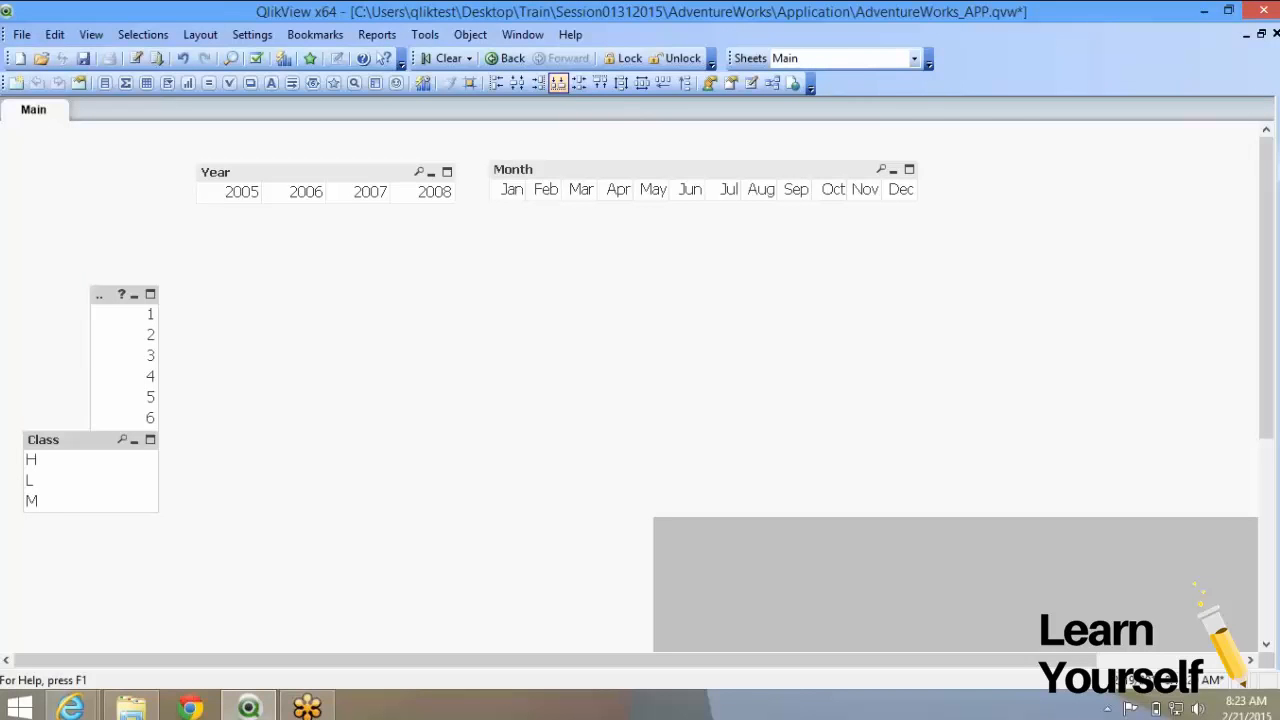
{"action": "left_click", "coordinate": [579, 83]}
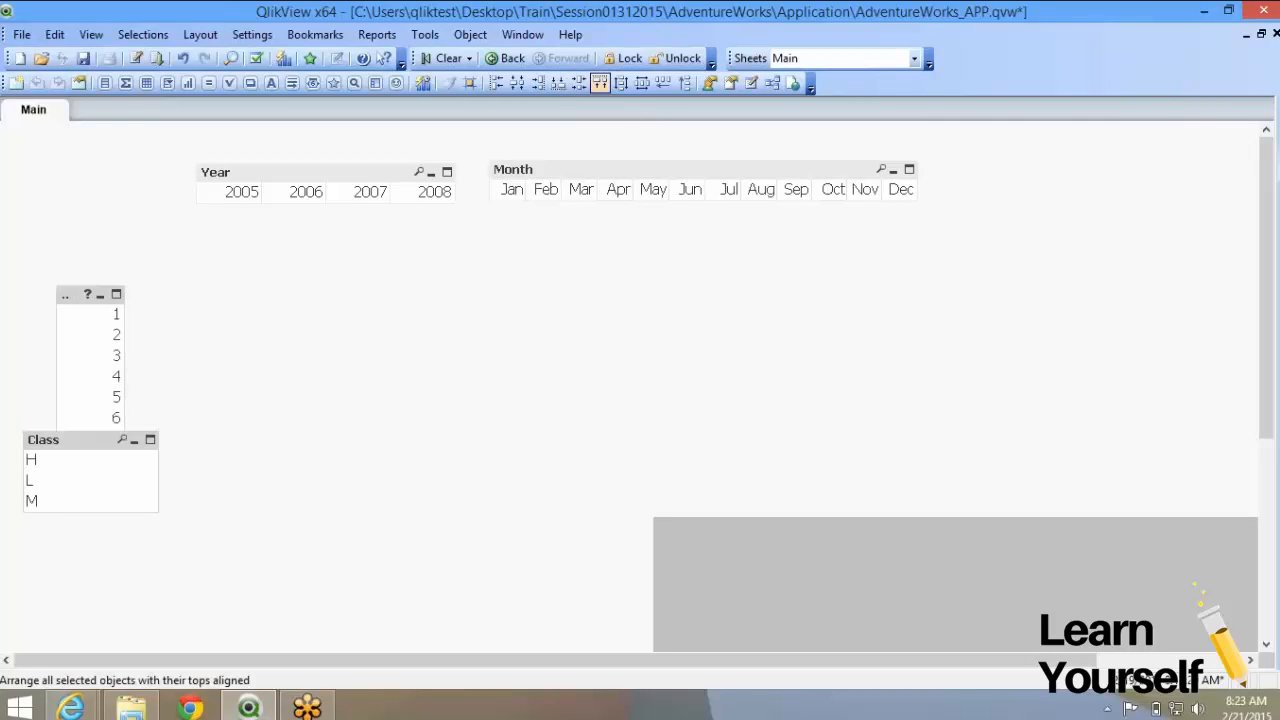
{"action": "left_click", "coordinate": [600, 83]}
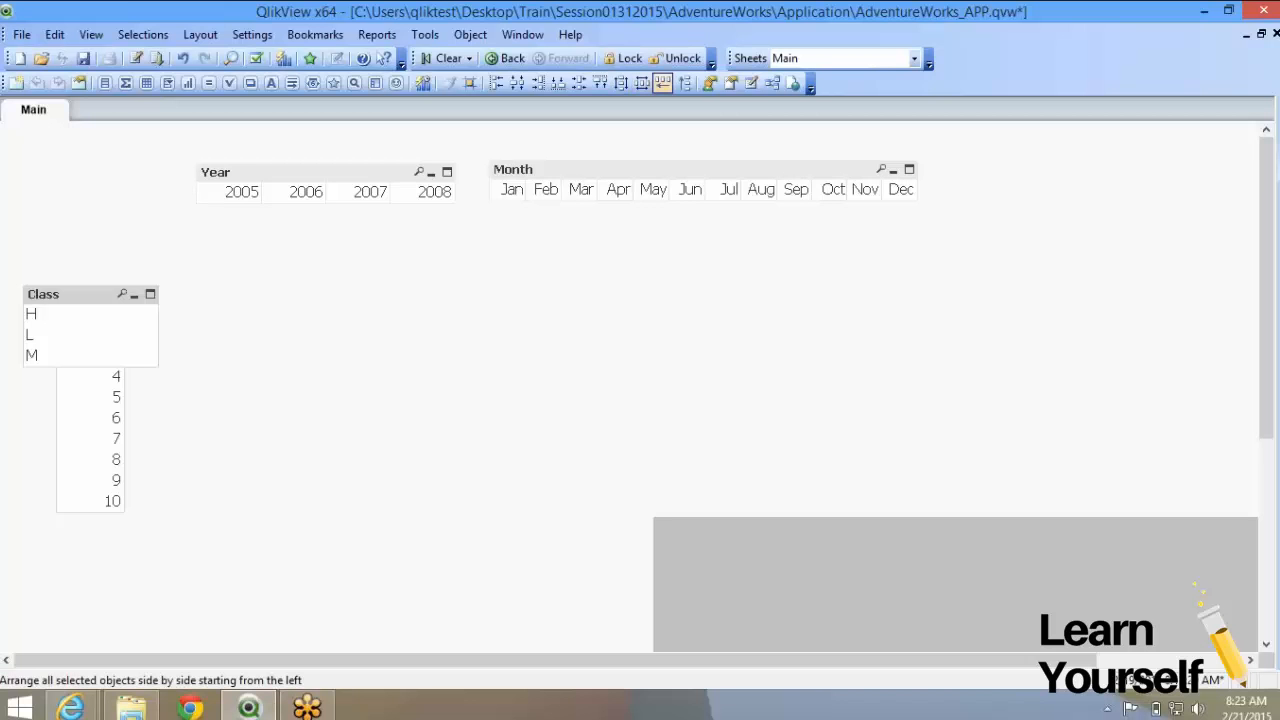
Space the Class and TerritoryID list boxes side by side and top to bottom, and line them up in one left-aligned column
{"action": "left_click", "coordinate": [662, 83]}
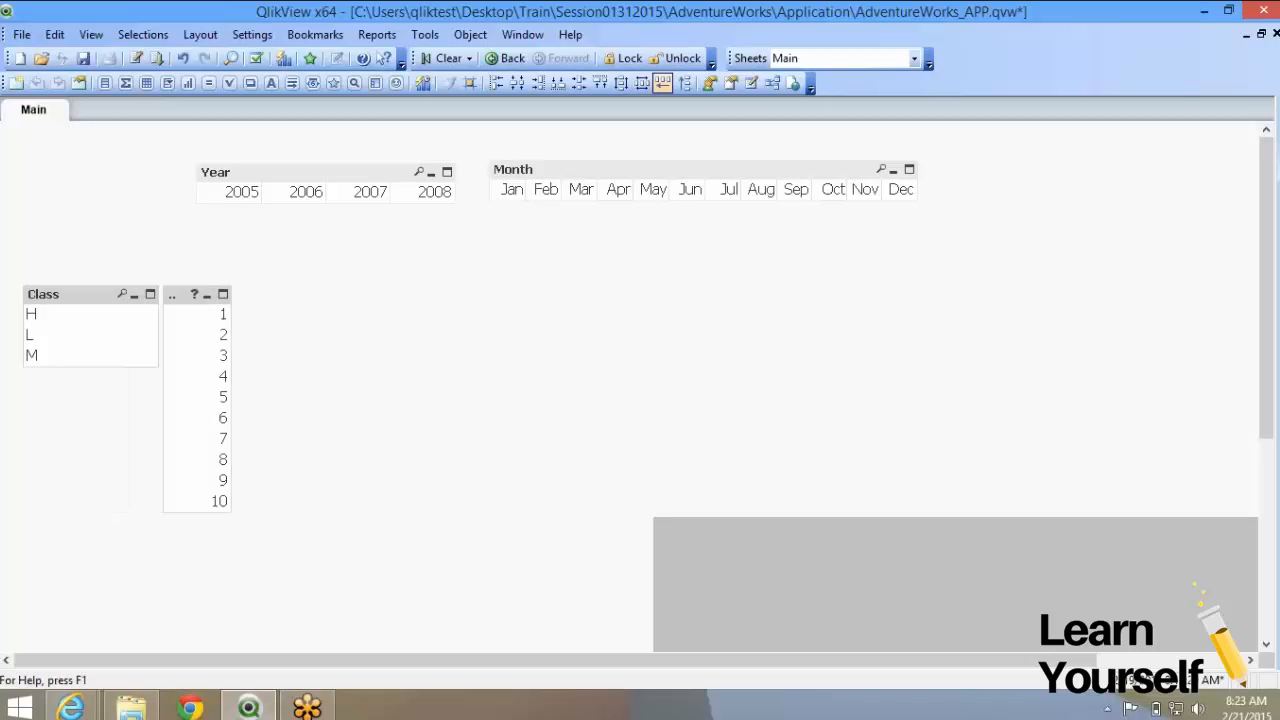
{"action": "left_click", "coordinate": [683, 83]}
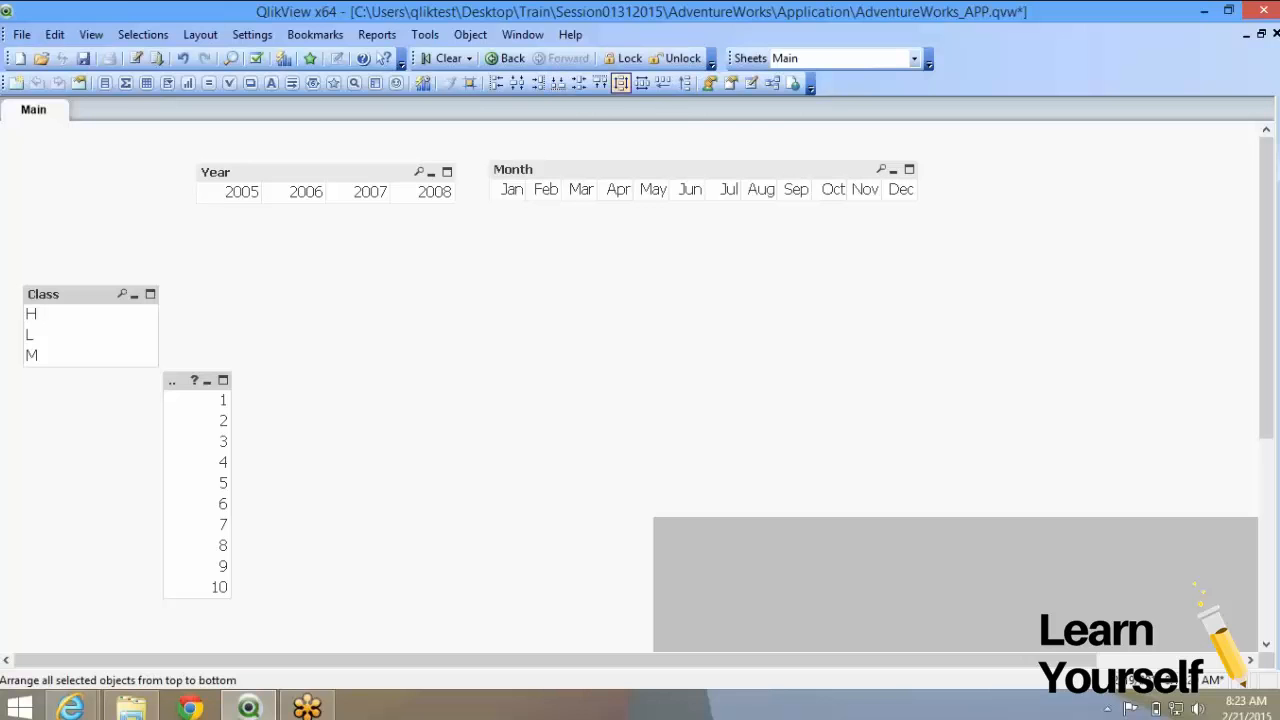
{"action": "left_click", "coordinate": [579, 83]}
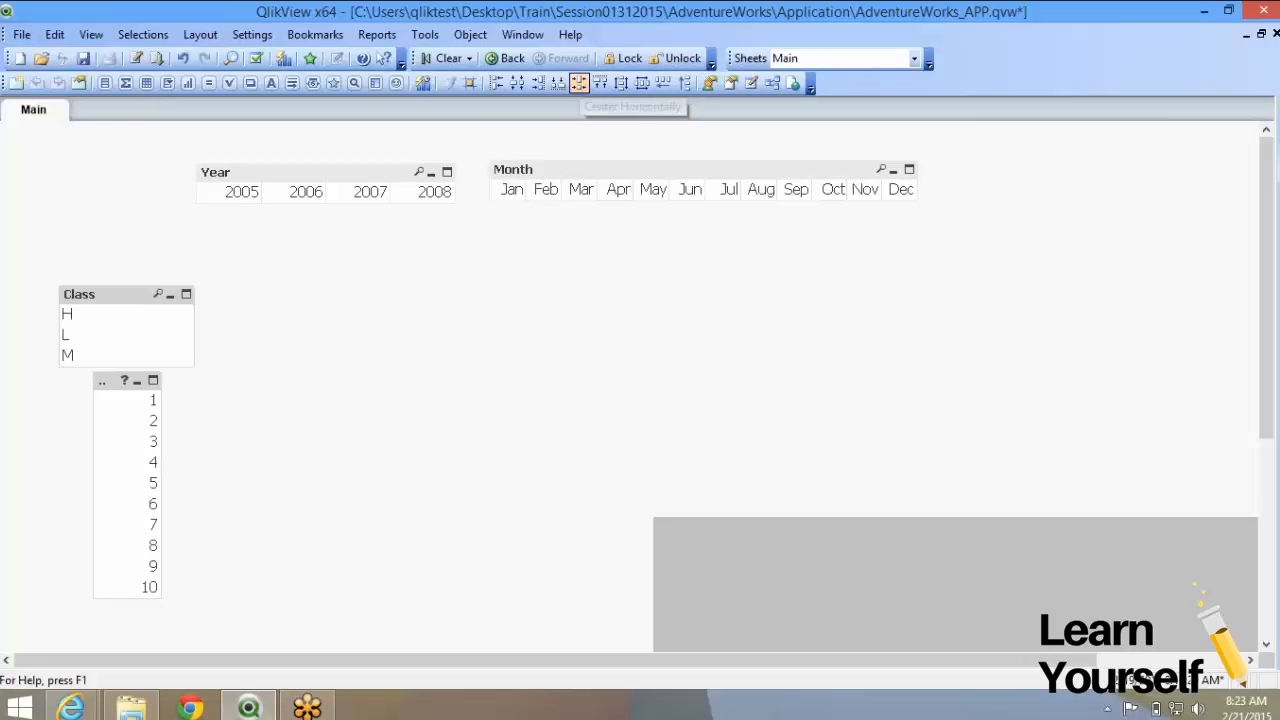
{"action": "left_click", "coordinate": [497, 83]}
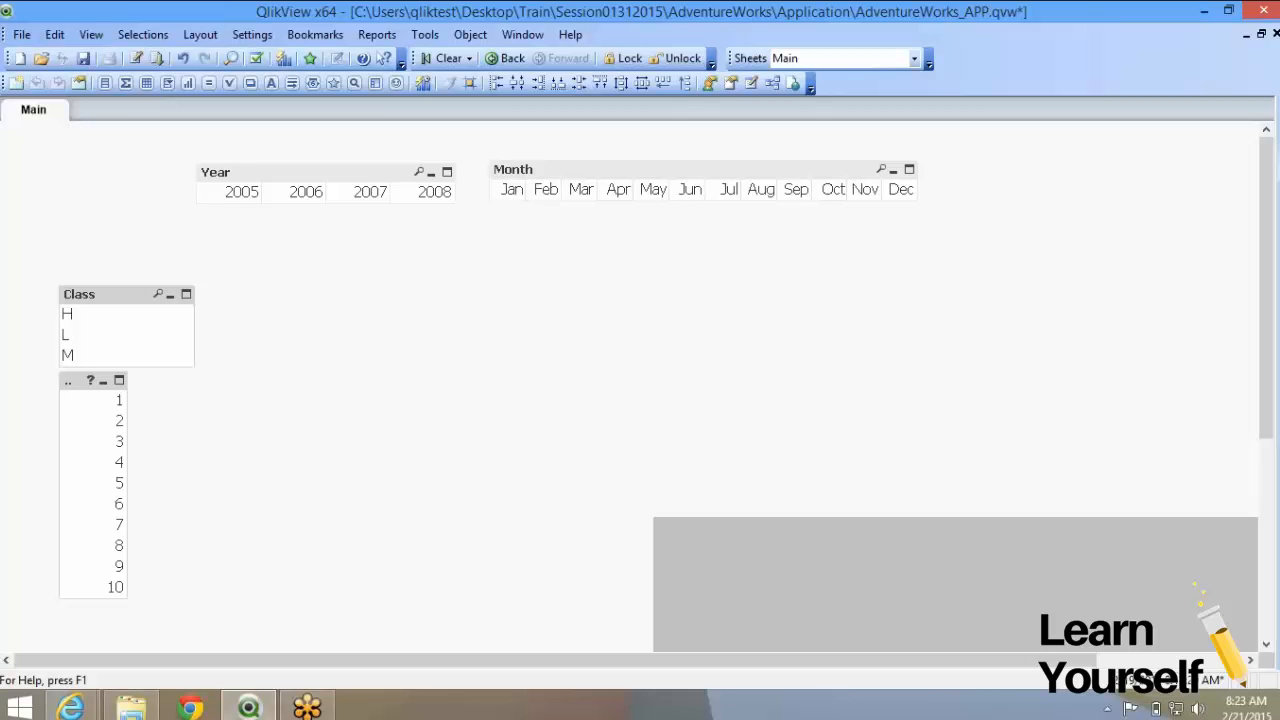
Move the Class and TerritoryID list boxes together toward the sheet's left edge and up to just below the level of Year
{"action": "key", "text": "ctrl+shift+Left"}
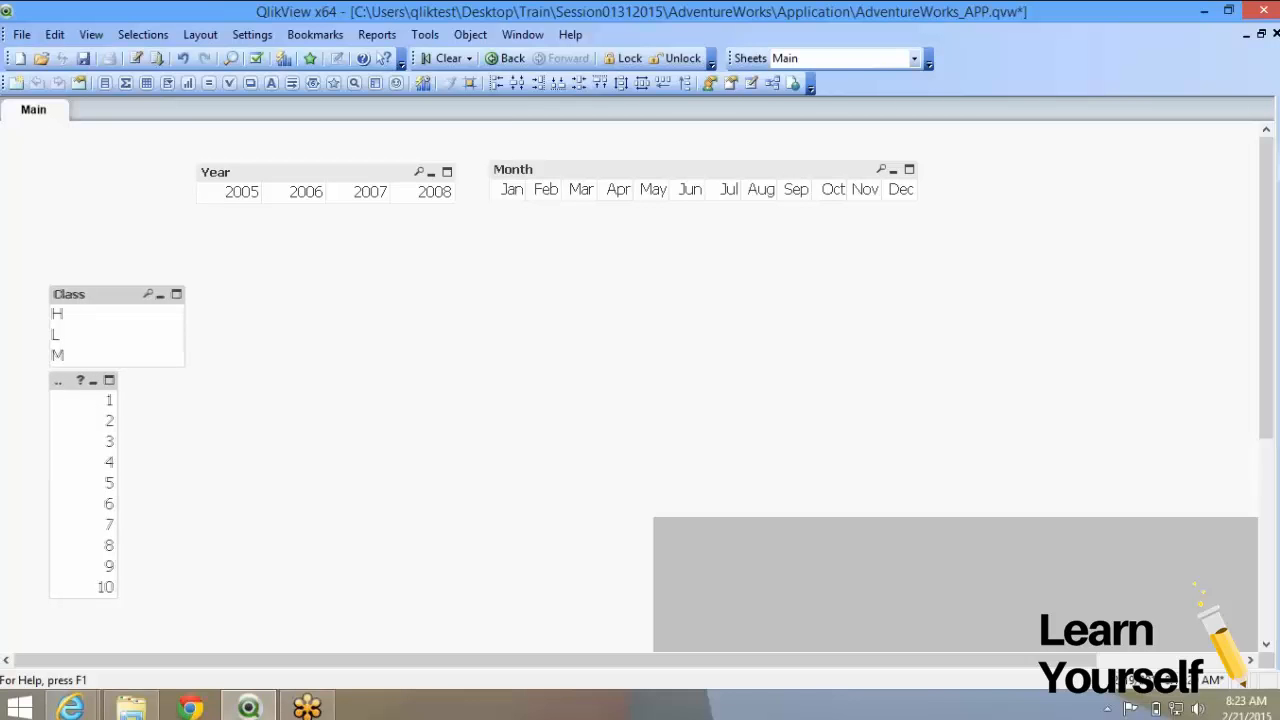
{"action": "key", "text": "ctrl+Left"}
{"action": "key", "text": "ctrl+Left"}
{"action": "key", "text": "ctrl+Left"}
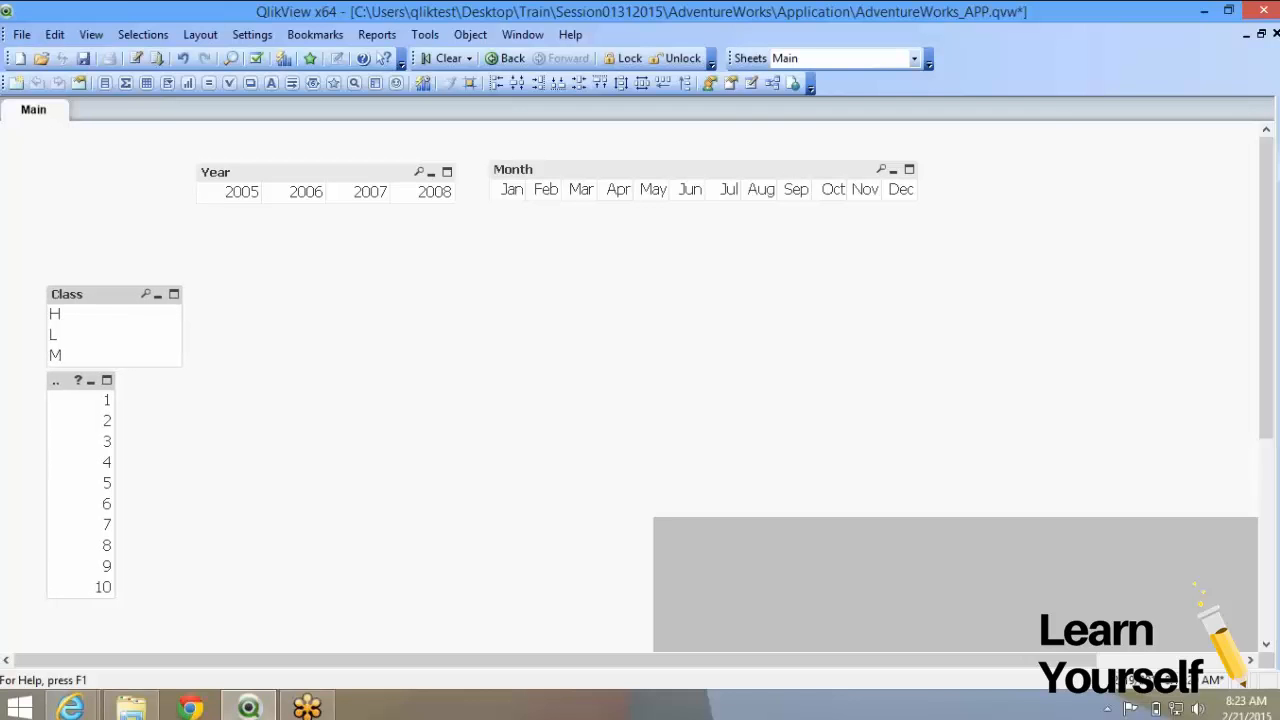
{"action": "key", "text": "ctrl+Left"}
{"action": "key", "text": "ctrl+Left"}
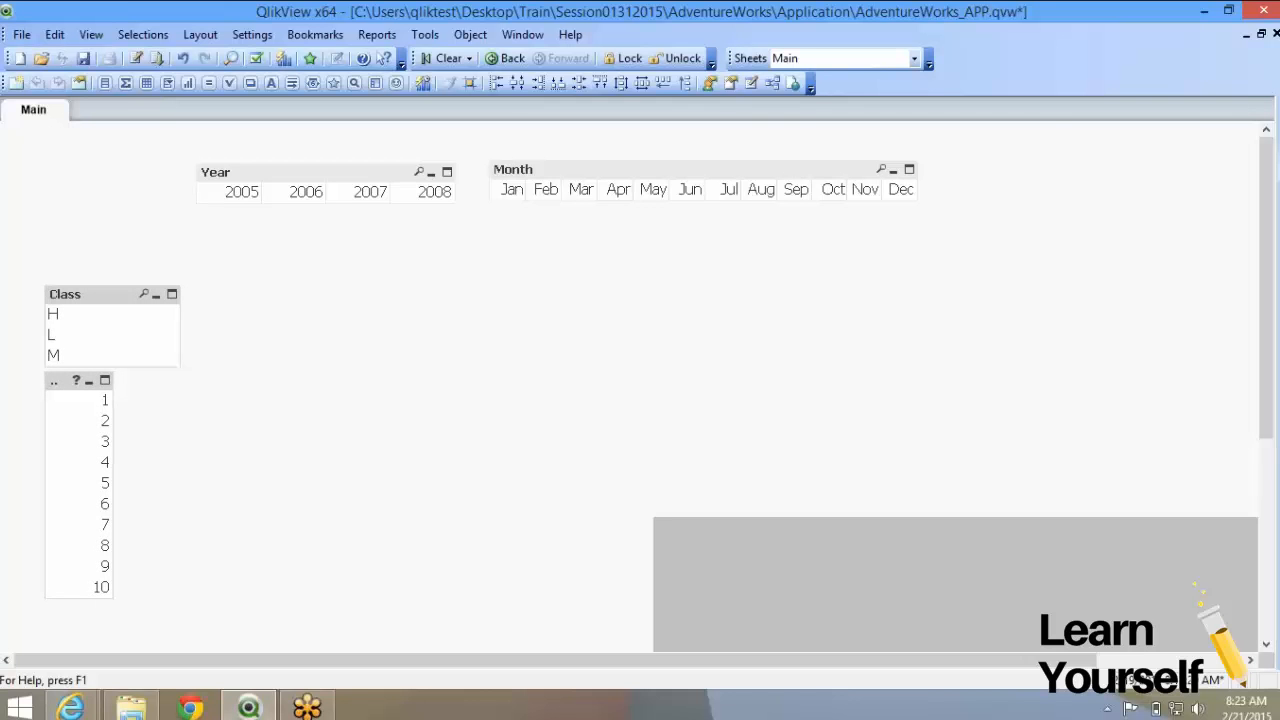
{"action": "key", "text": "ctrl+shift+Left"}
{"action": "key", "text": "ctrl+shift+Left"}
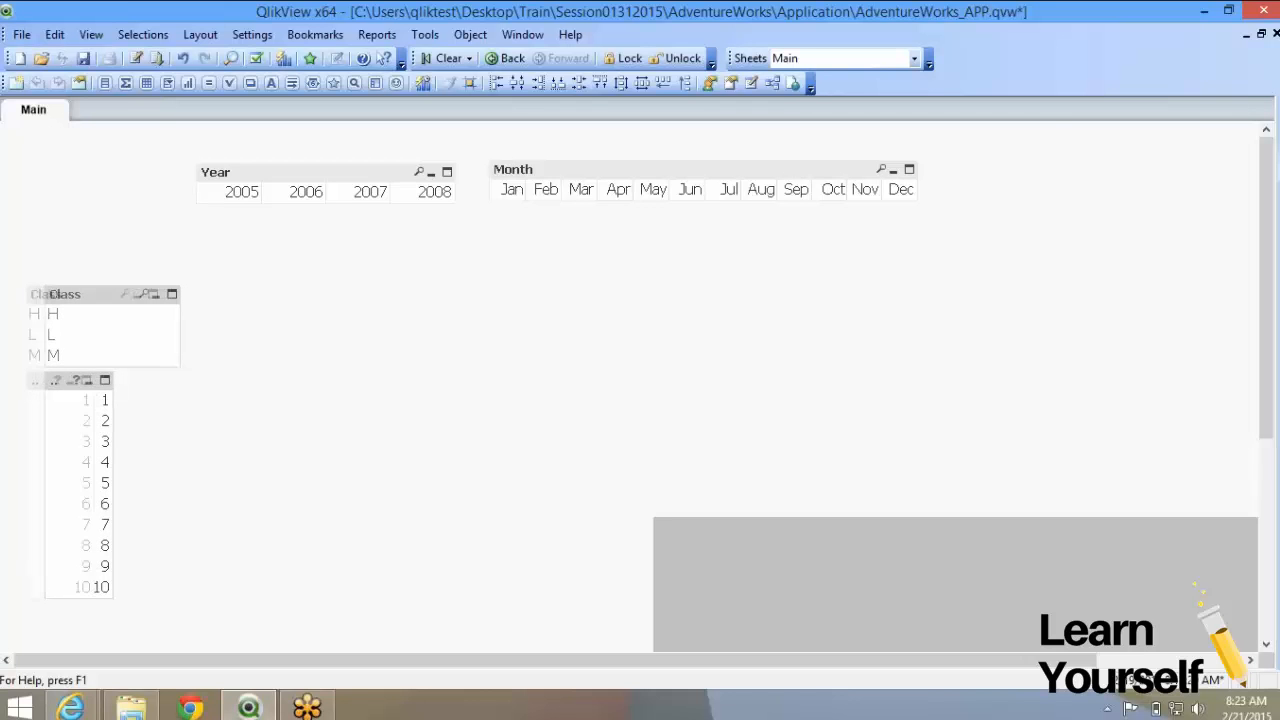
{"action": "key", "text": "ctrl+shift+Up"}
{"action": "key", "text": "ctrl+shift+Up"}
{"action": "key", "text": "ctrl+shift+Up"}
{"action": "key", "text": "ctrl+shift+Up"}
{"action": "key", "text": "ctrl+shift+Up"}
{"action": "key", "text": "ctrl+shift+Up"}
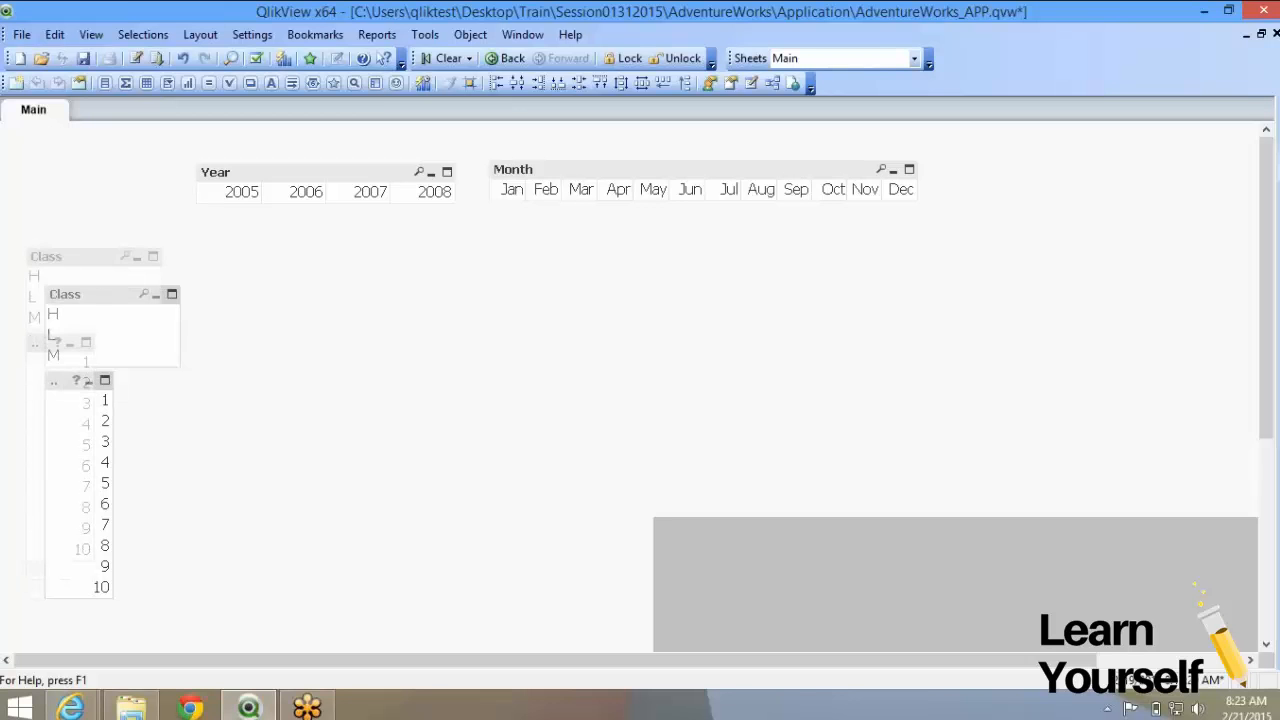
{"action": "key", "text": "ctrl+shift+Up"}
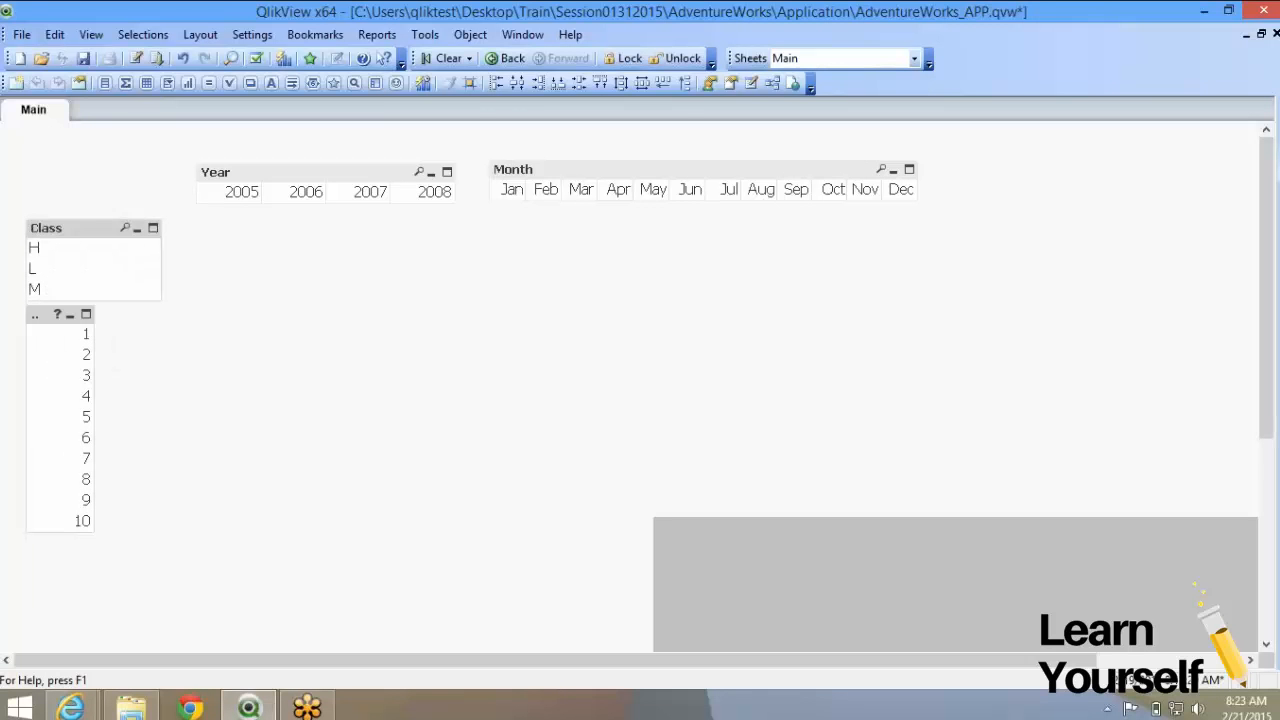
Narrow the Class list box and widen TerritoryID beneath it so that both have about the same width
{"action": "mouse_move", "coordinate": [161, 262]}
{"action": "left_mouse_down"}
{"action": "mouse_move", "coordinate": [220, 262]}
{"action": "mouse_move", "coordinate": [138, 262]}
{"action": "left_mouse_up"}
{"action": "left_click_drag", "start_coordinate": [94, 420], "coordinate": [138, 420]}
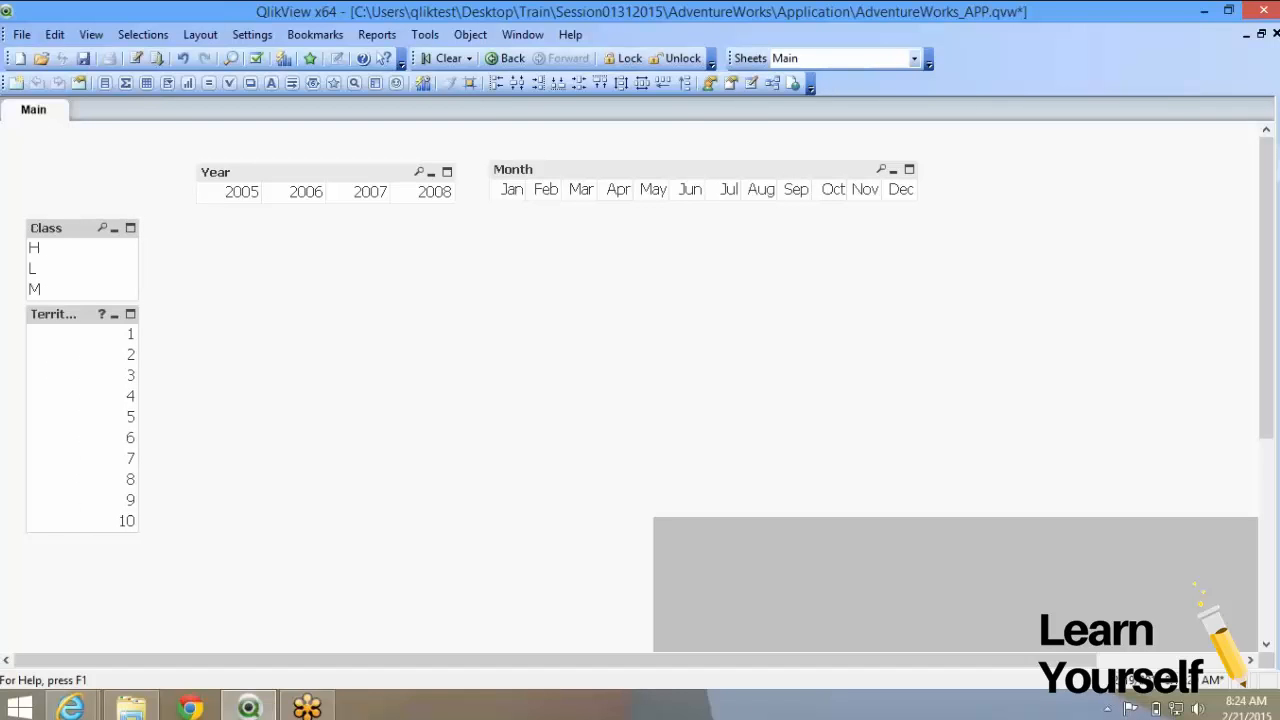
{"action": "mouse_move", "coordinate": [138, 300]}
{"action": "left_mouse_down"}
{"action": "mouse_move", "coordinate": [124, 299]}
{"action": "mouse_move", "coordinate": [131, 288]}
{"action": "mouse_move", "coordinate": [140, 301]}
{"action": "left_mouse_up"}
Try selecting and deselecting value 5 in TerritoryID shortened to five rows, and restore the list box's height to show all ten values
{"action": "left_click_drag", "start_coordinate": [138, 532], "coordinate": [141, 426]}
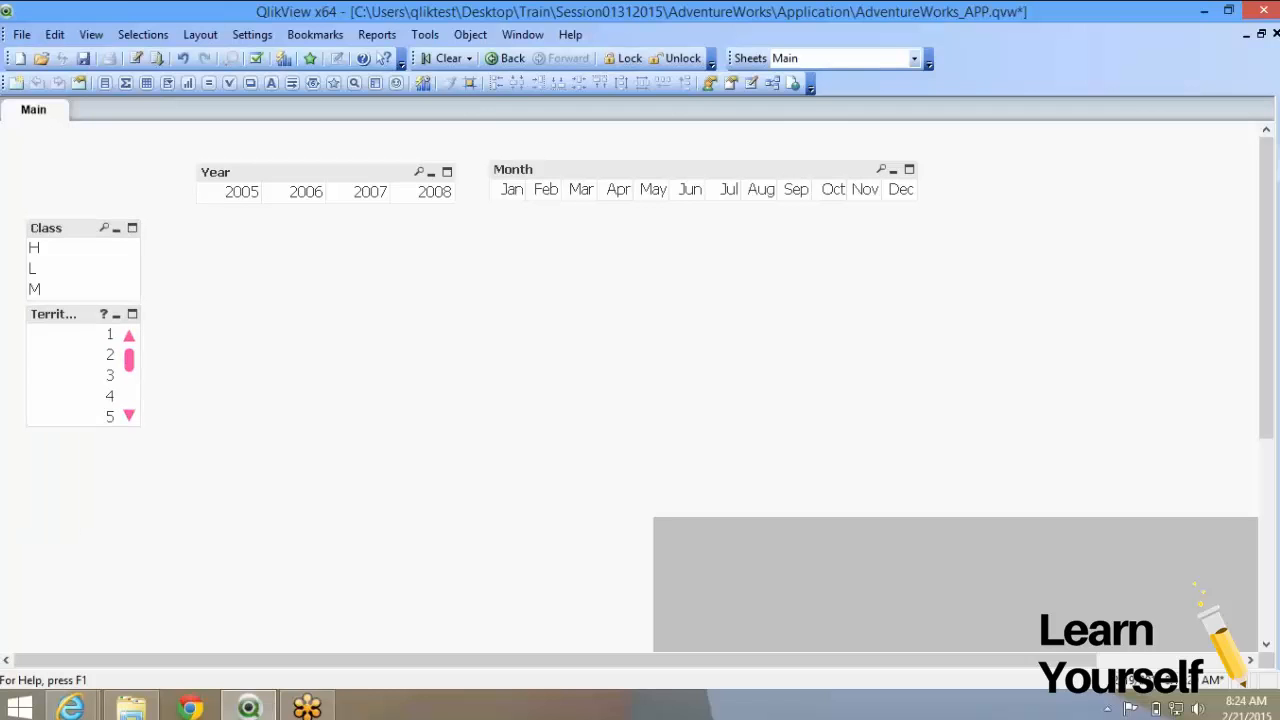
{"action": "left_click", "coordinate": [107, 417]}
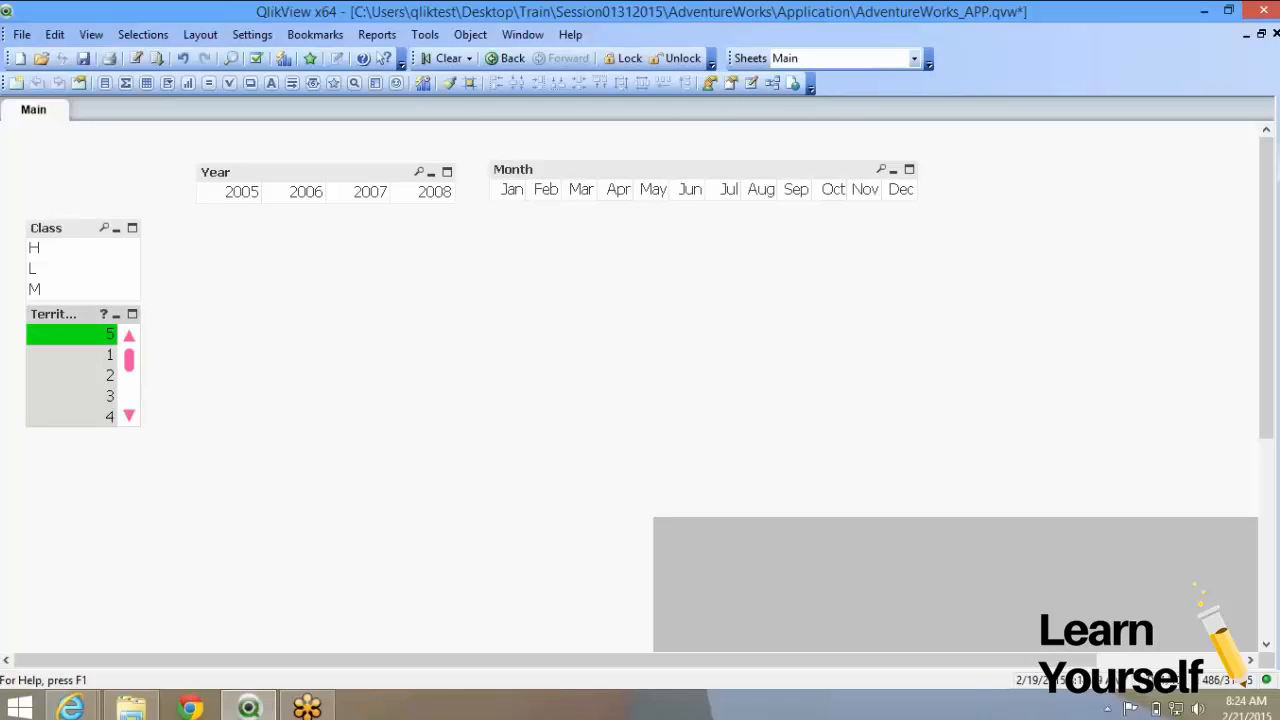
{"action": "left_click", "coordinate": [107, 335]}
{"action": "left_click_drag", "start_coordinate": [105, 426], "coordinate": [105, 532]}
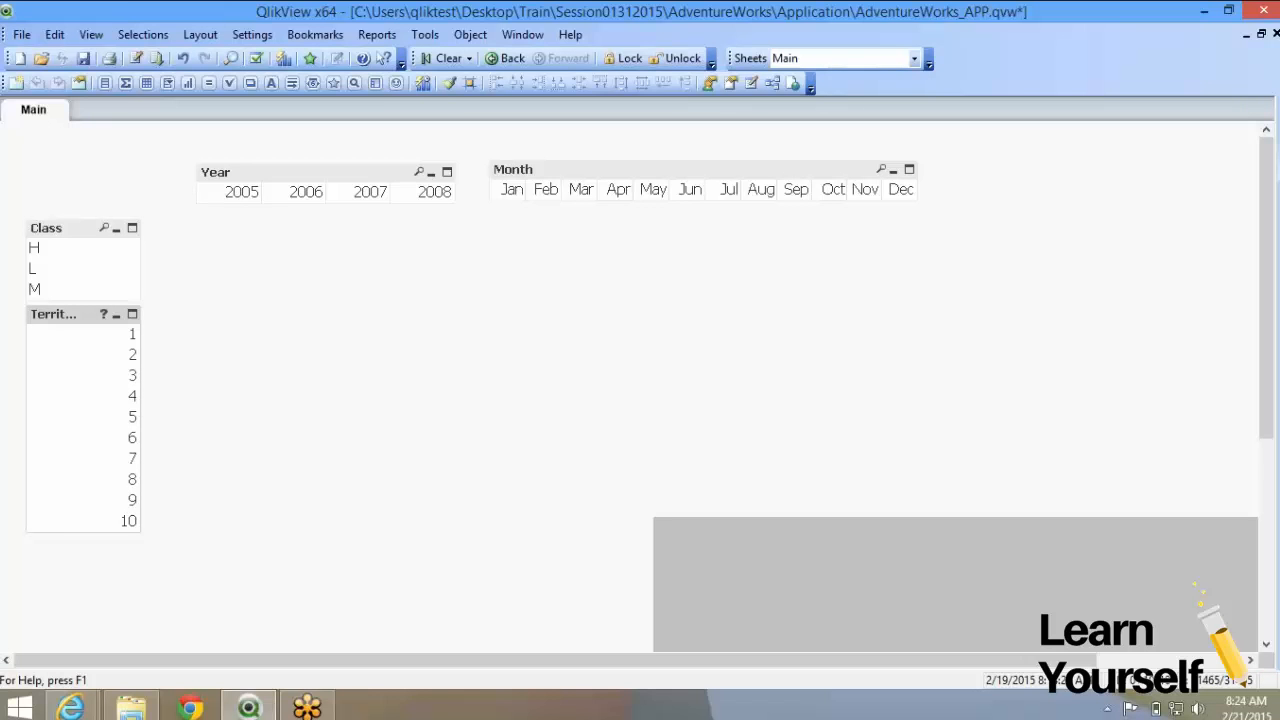
Select the Year and Month list boxes together and align their tops
{"action": "left_click", "coordinate": [310, 172]}
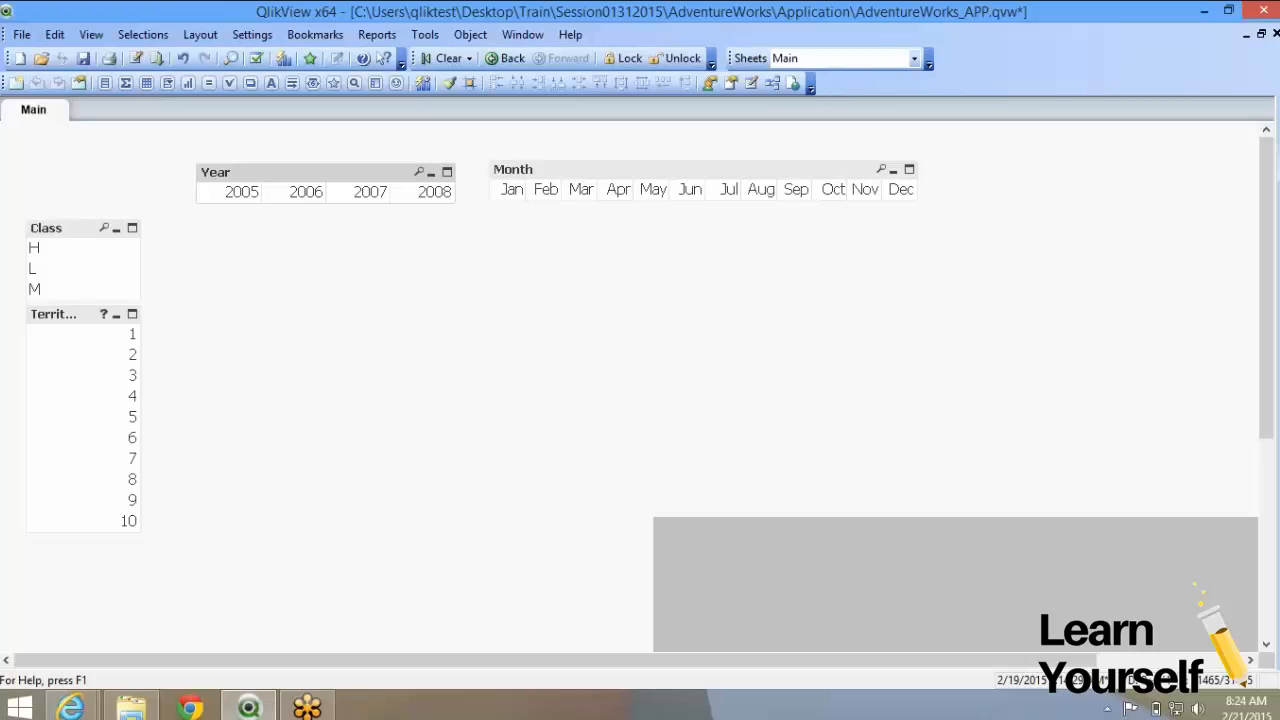
{"action": "left_click_drag", "start_coordinate": [168, 144], "coordinate": [969, 218]}
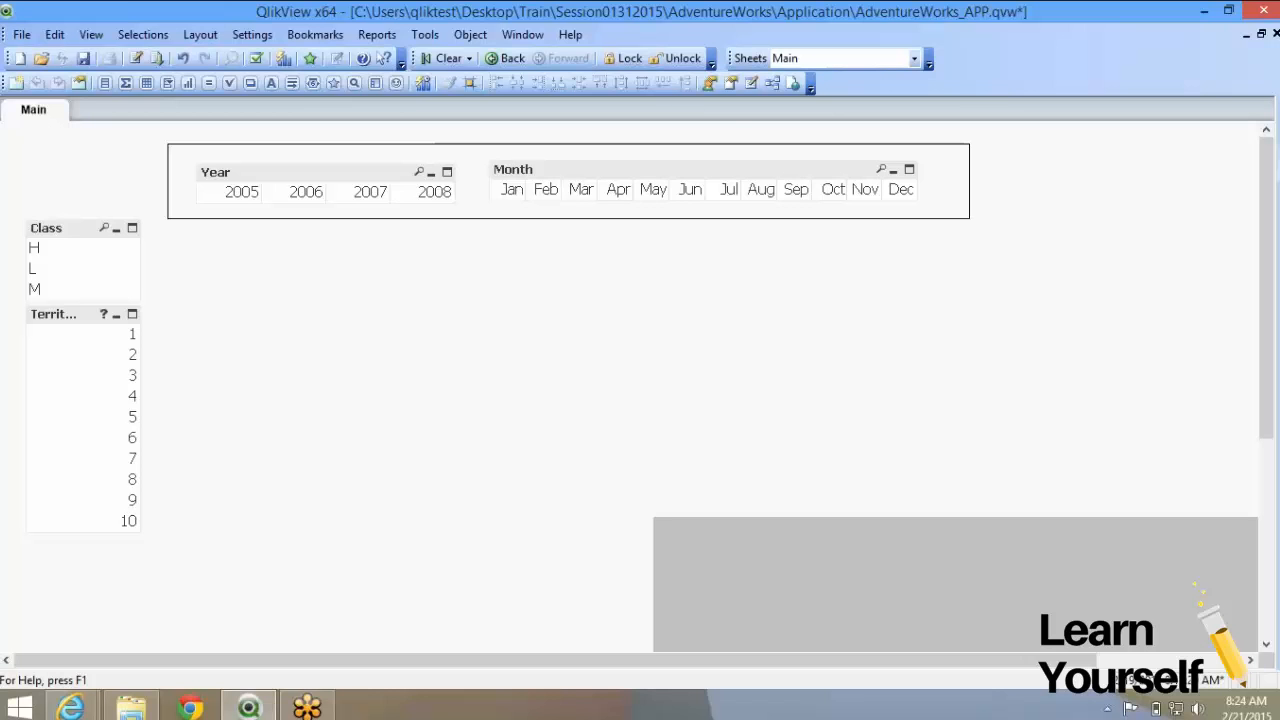
{"action": "left_click_drag", "start_coordinate": [969, 218], "coordinate": [969, 218]}
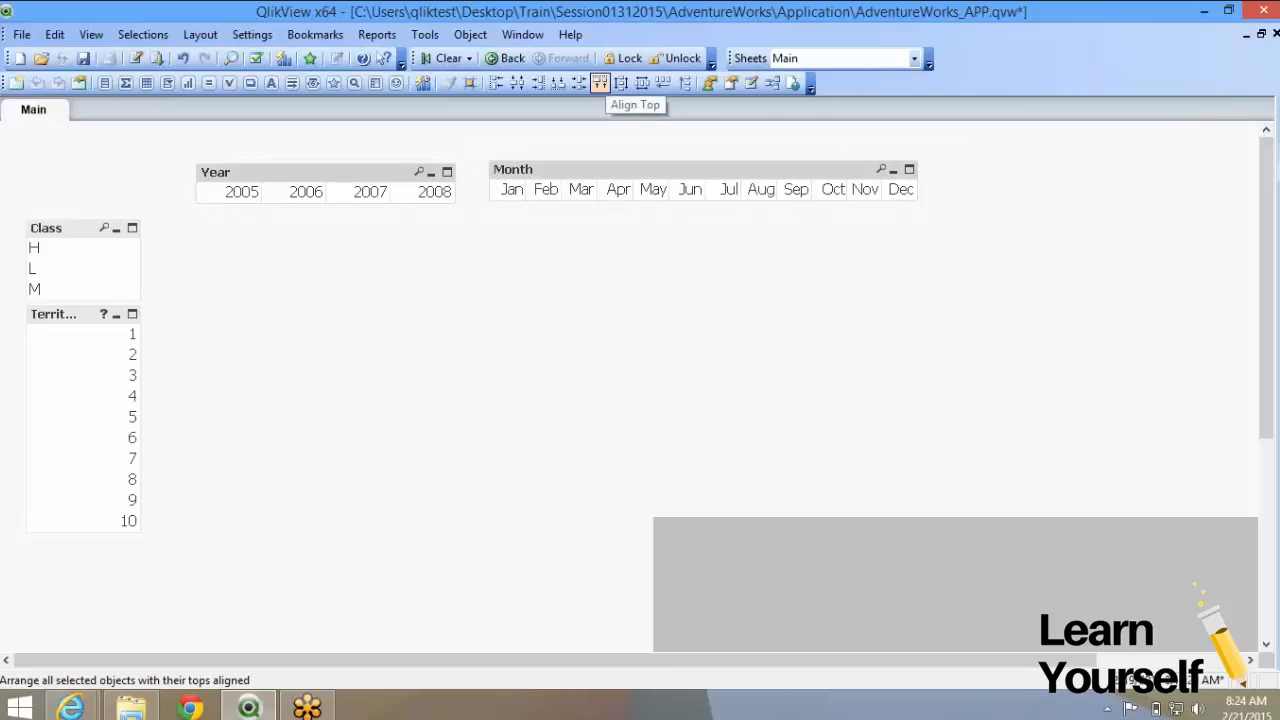
{"action": "left_click", "coordinate": [600, 82]}
Move the Class and TerritoryID list boxes down together and raise Year and Month toward the sheet's upper edge
{"action": "left_click_drag", "start_coordinate": [5, 196], "coordinate": [176, 590]}
{"action": "left_click_drag", "start_coordinate": [62, 314], "coordinate": [62, 407]}
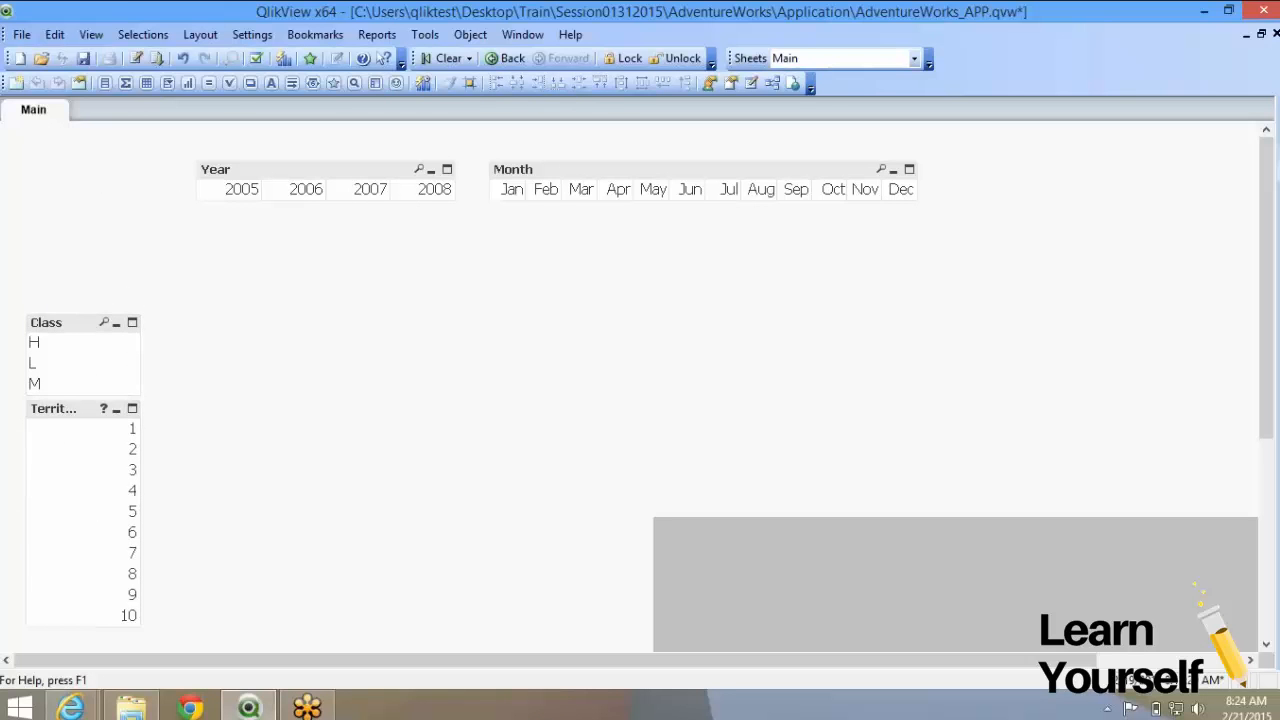
{"action": "left_click_drag", "start_coordinate": [974, 144], "coordinate": [192, 246]}
{"action": "left_click_drag", "start_coordinate": [300, 169], "coordinate": [300, 150]}
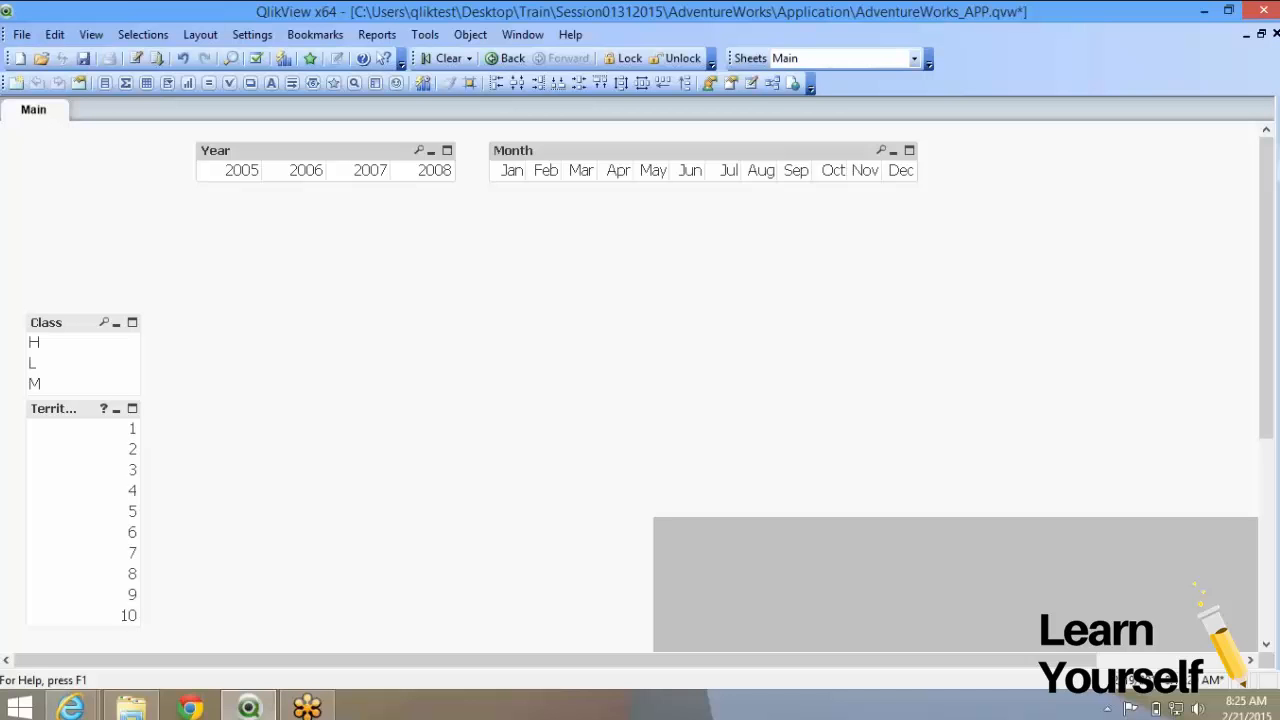
Add a Current Selections Box titled Current Selections to the Main sheet, keeping the default settings
{"action": "right_click", "coordinate": [268, 324]}
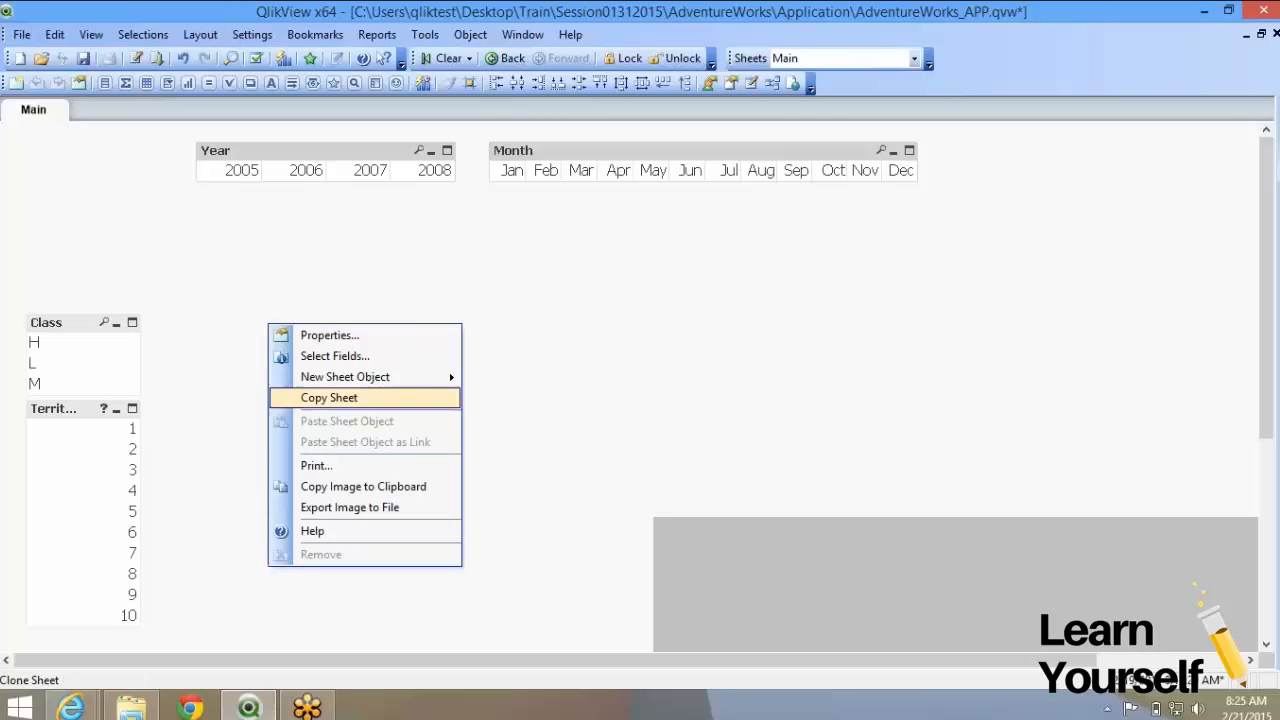
{"action": "mouse_move", "coordinate": [380, 376]}
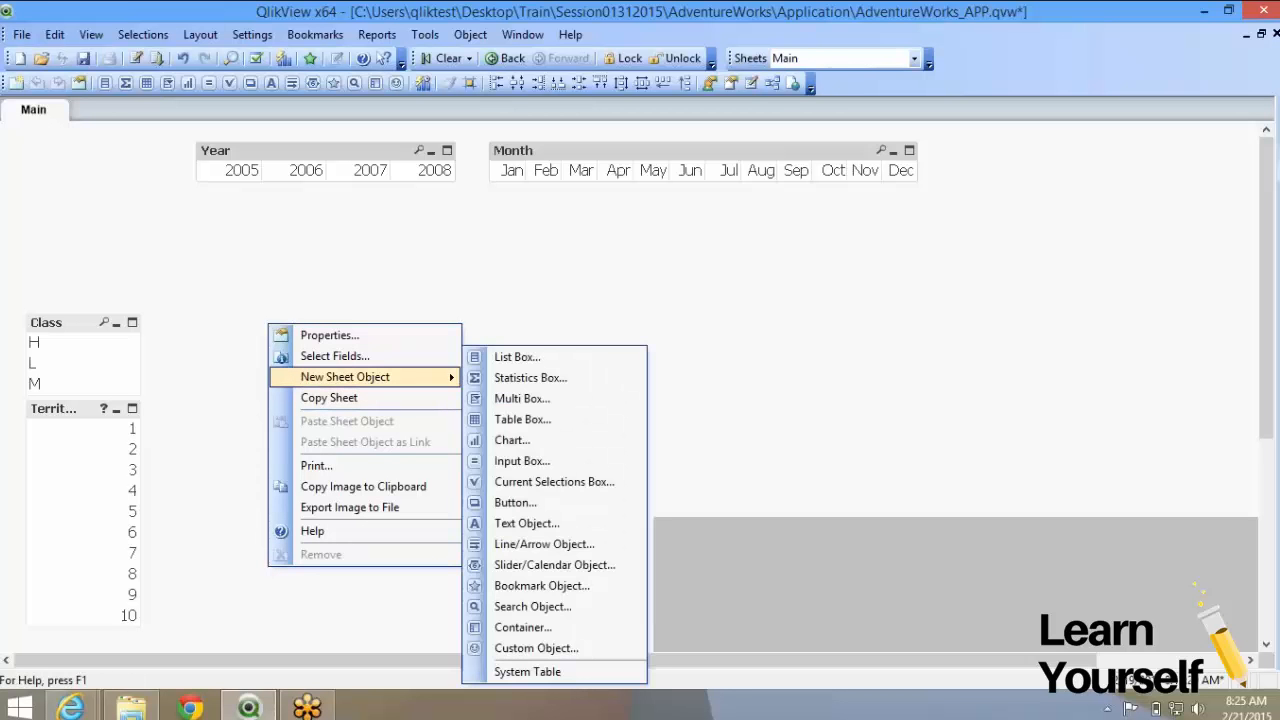
{"action": "key", "text": "Return"}
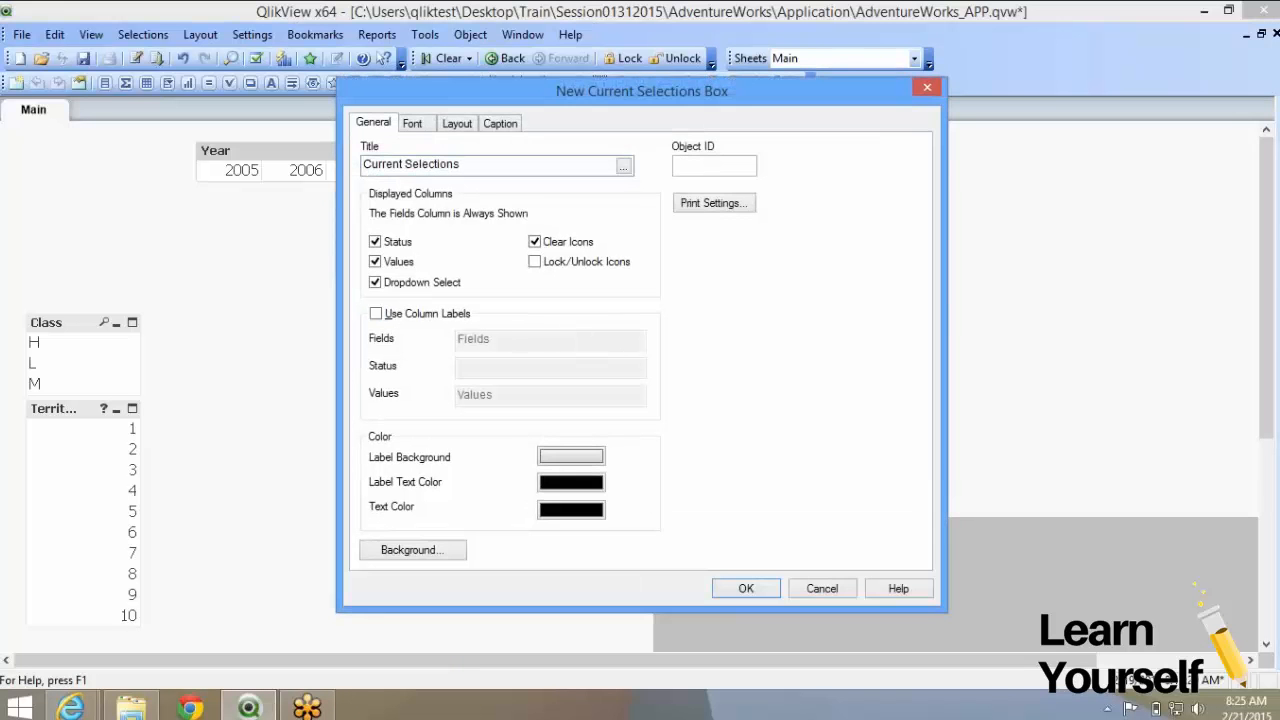
{"action": "key", "text": "ctrl+Tab"}
{"action": "key", "text": "ctrl+Tab"}
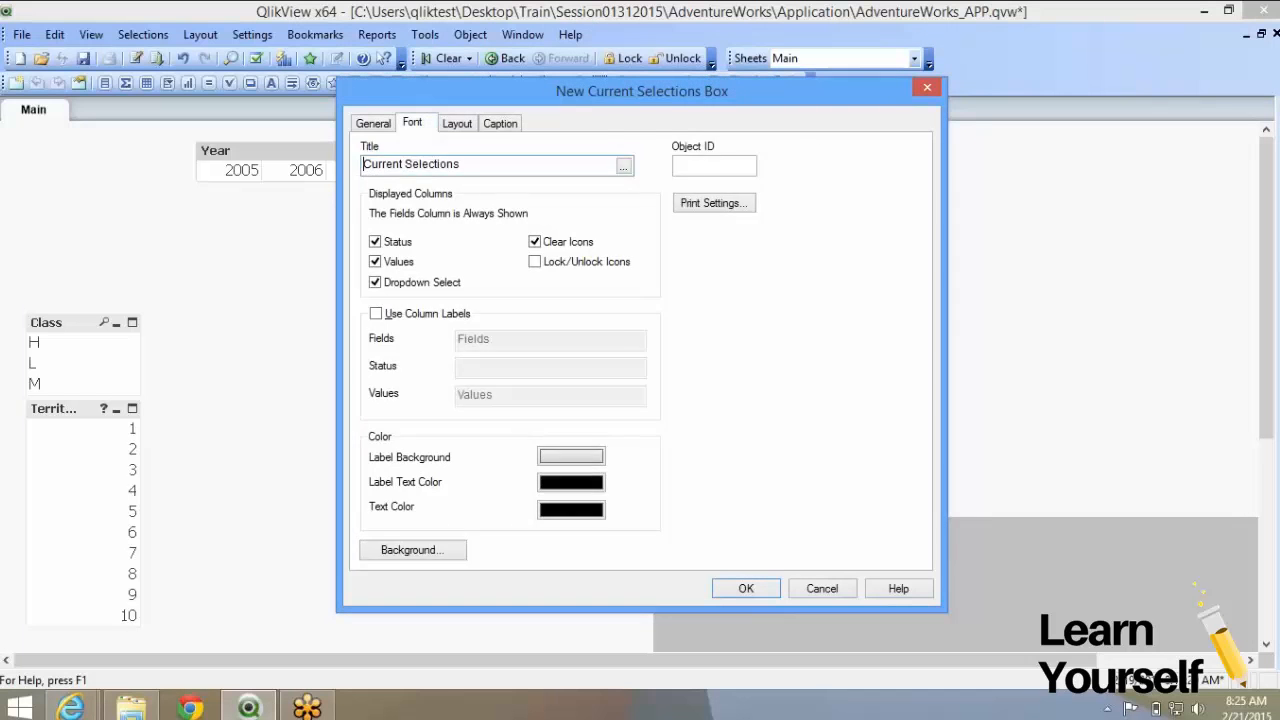
{"action": "key", "text": "ctrl+Tab"}
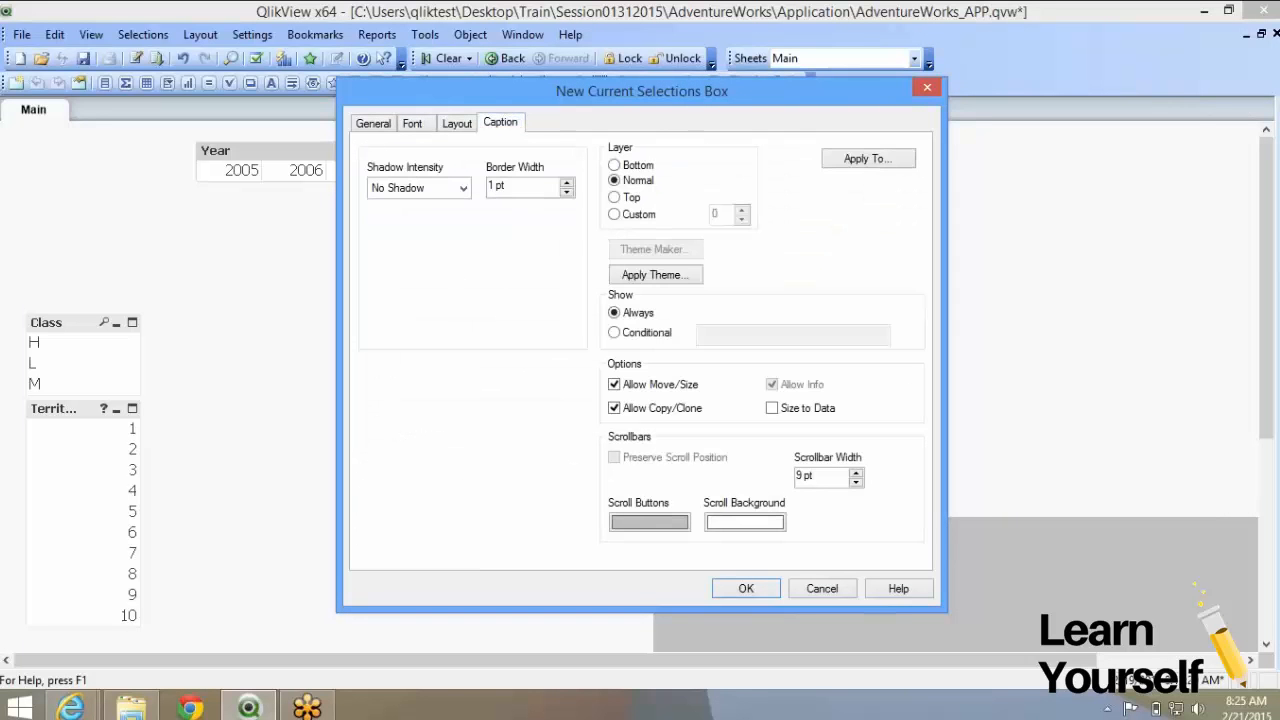
{"action": "key", "text": "ctrl+shift+Tab"}
{"action": "key", "text": "ctrl+shift+Tab"}
{"action": "key", "text": "ctrl+shift+Tab"}
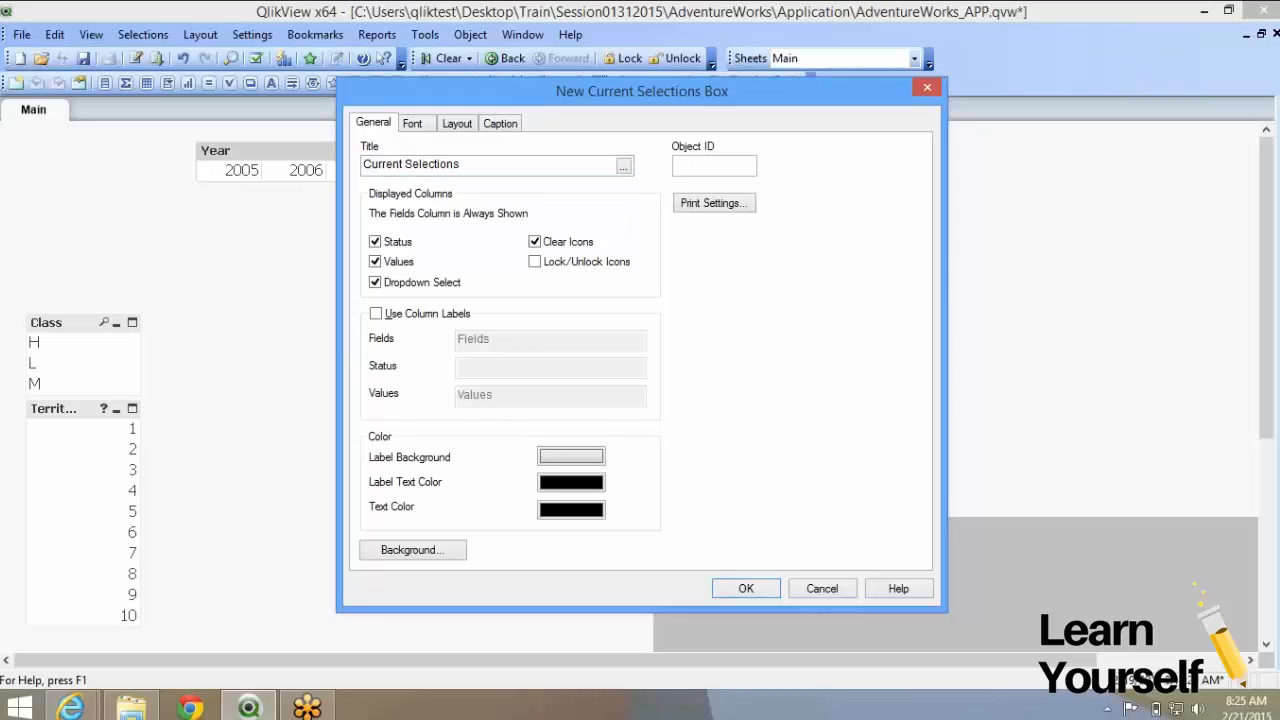
{"action": "key", "text": "Tab"}
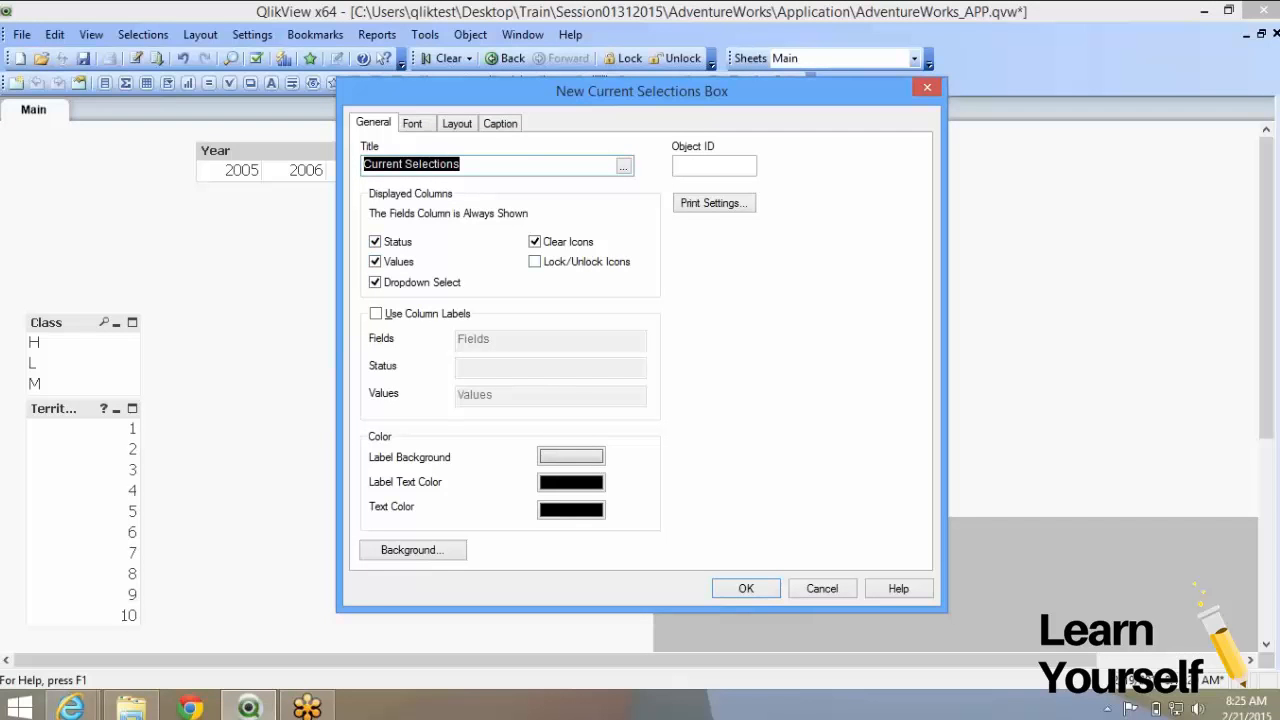
{"action": "left_click", "coordinate": [746, 588]}
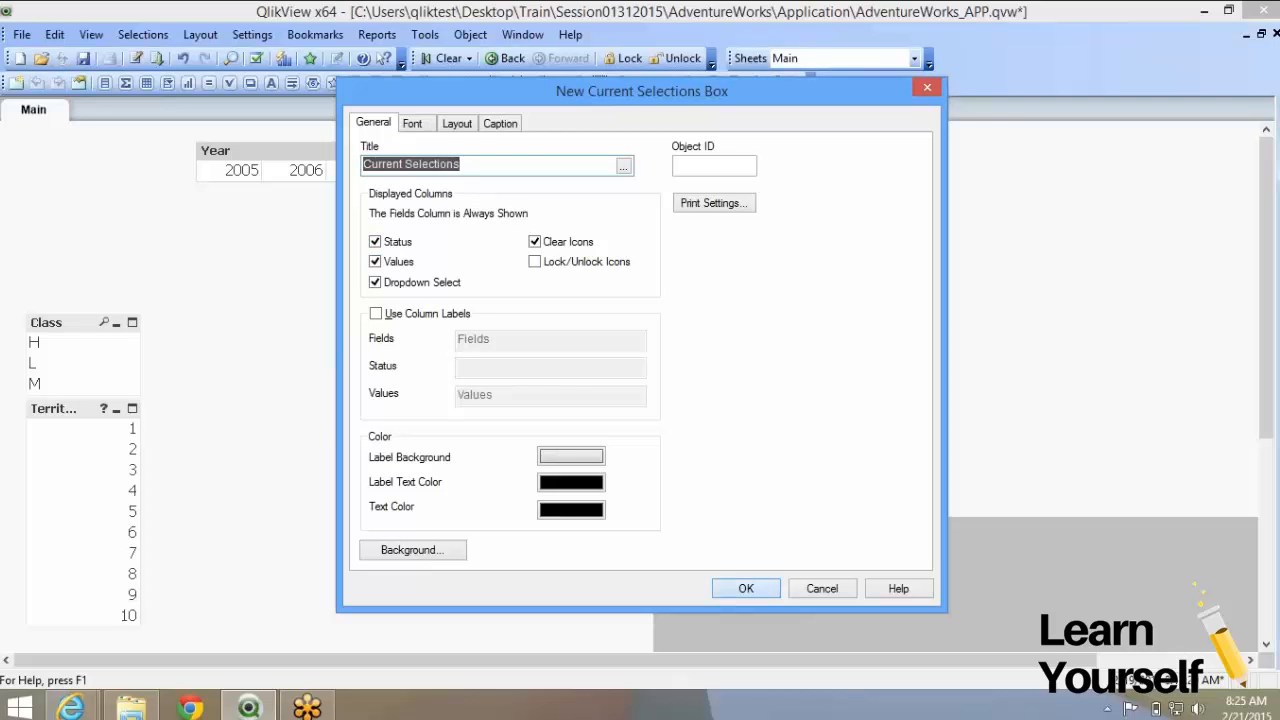
{"action": "left_click", "coordinate": [746, 589]}
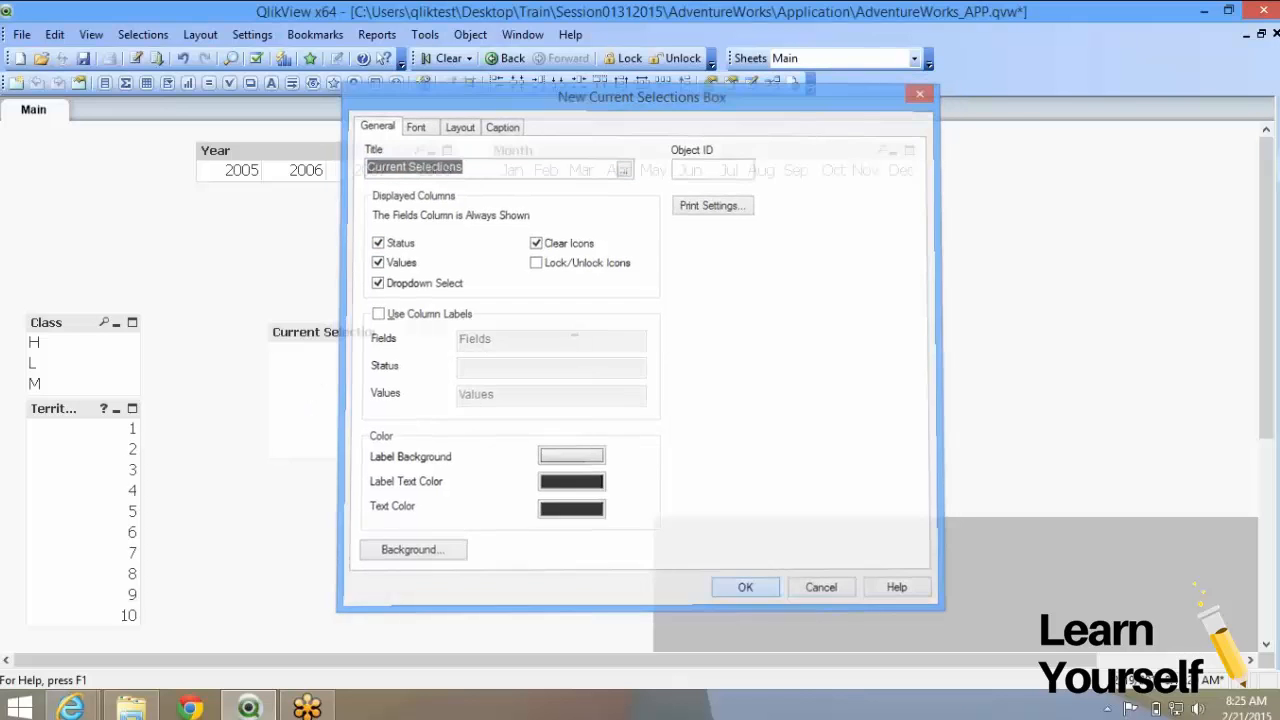
Place the Current Selections box directly above the Class list box and narrow it to just past the start of Year
{"action": "left_click_drag", "start_coordinate": [427, 332], "coordinate": [184, 177]}
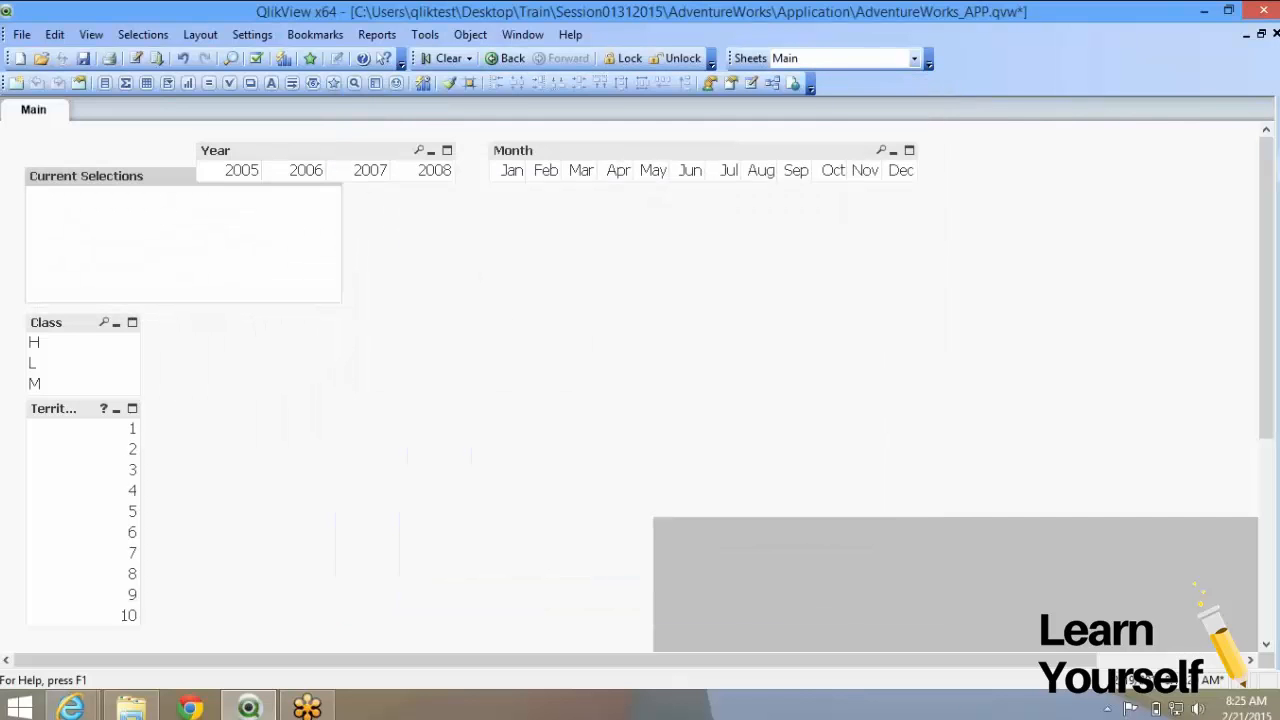
{"action": "left_click_drag", "start_coordinate": [341, 302], "coordinate": [207, 304]}
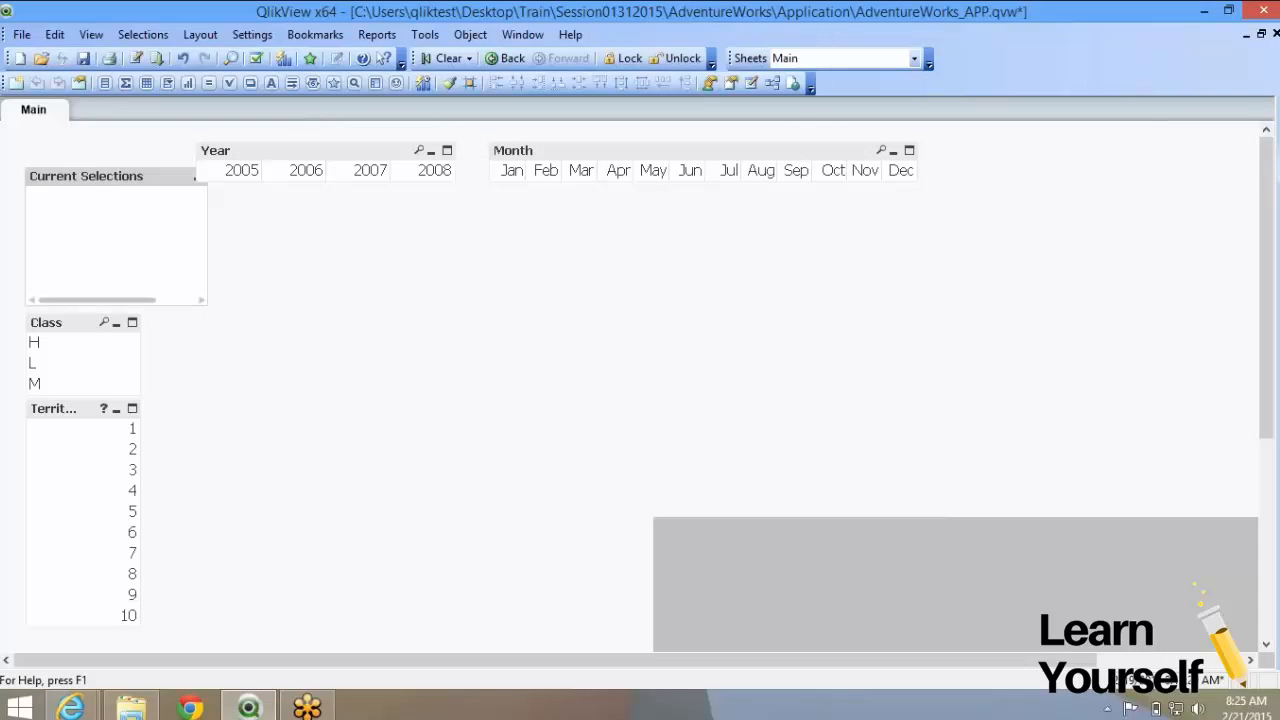
{"action": "left_click", "coordinate": [202, 300]}
{"action": "left_click", "coordinate": [250, 151]}
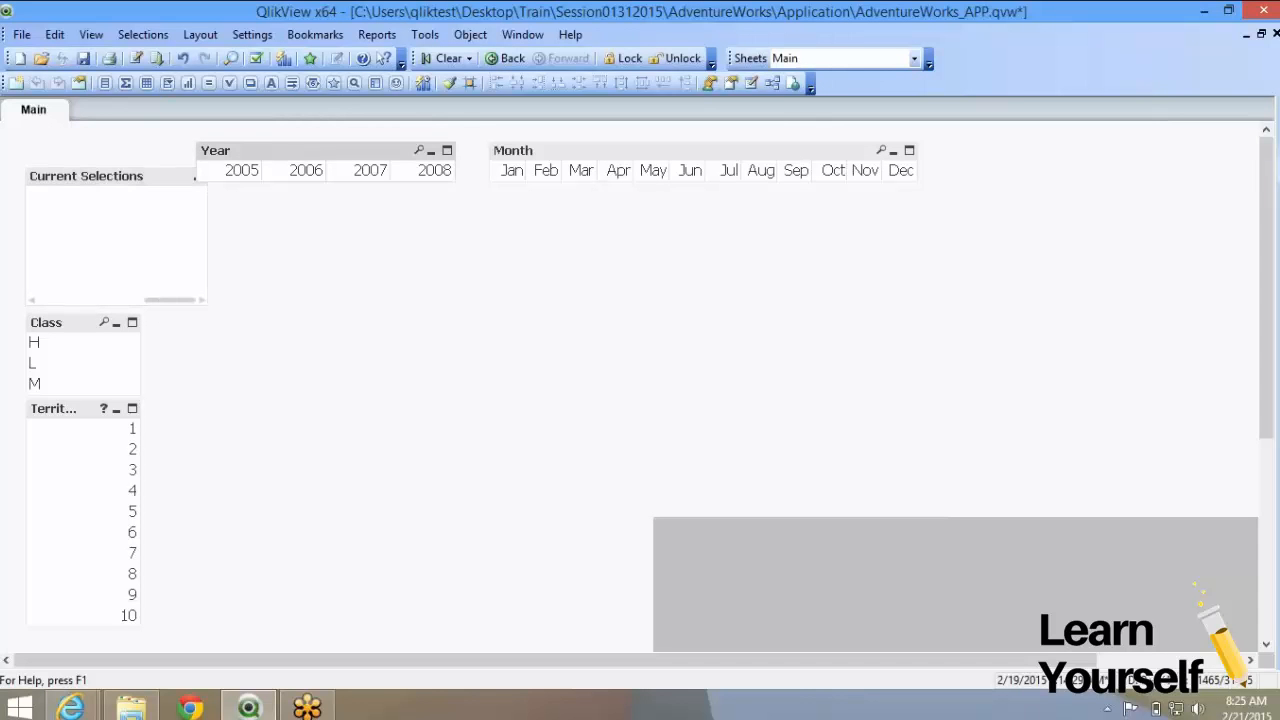
{"action": "left_click", "coordinate": [112, 177]}
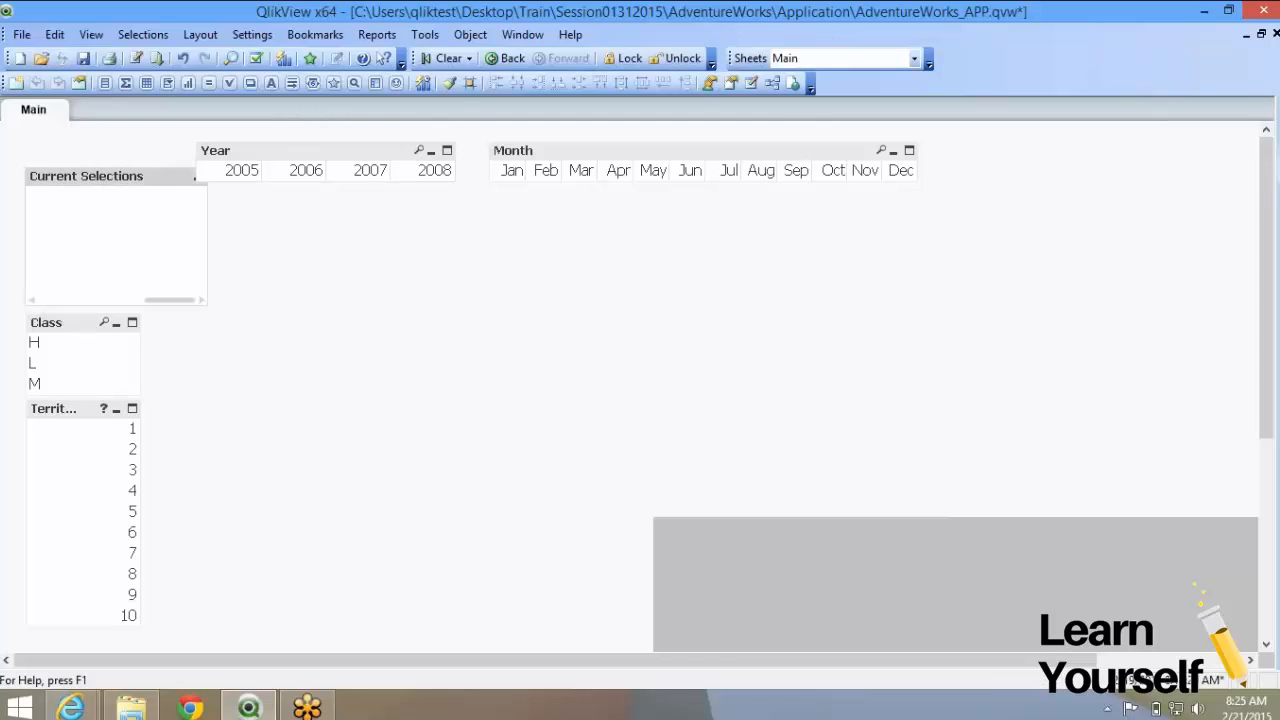
Shrink the Current Selections box vertically to fit between Year and Class, and widen the Class list box to match its width
{"action": "left_click_drag", "start_coordinate": [112, 177], "coordinate": [112, 189]}
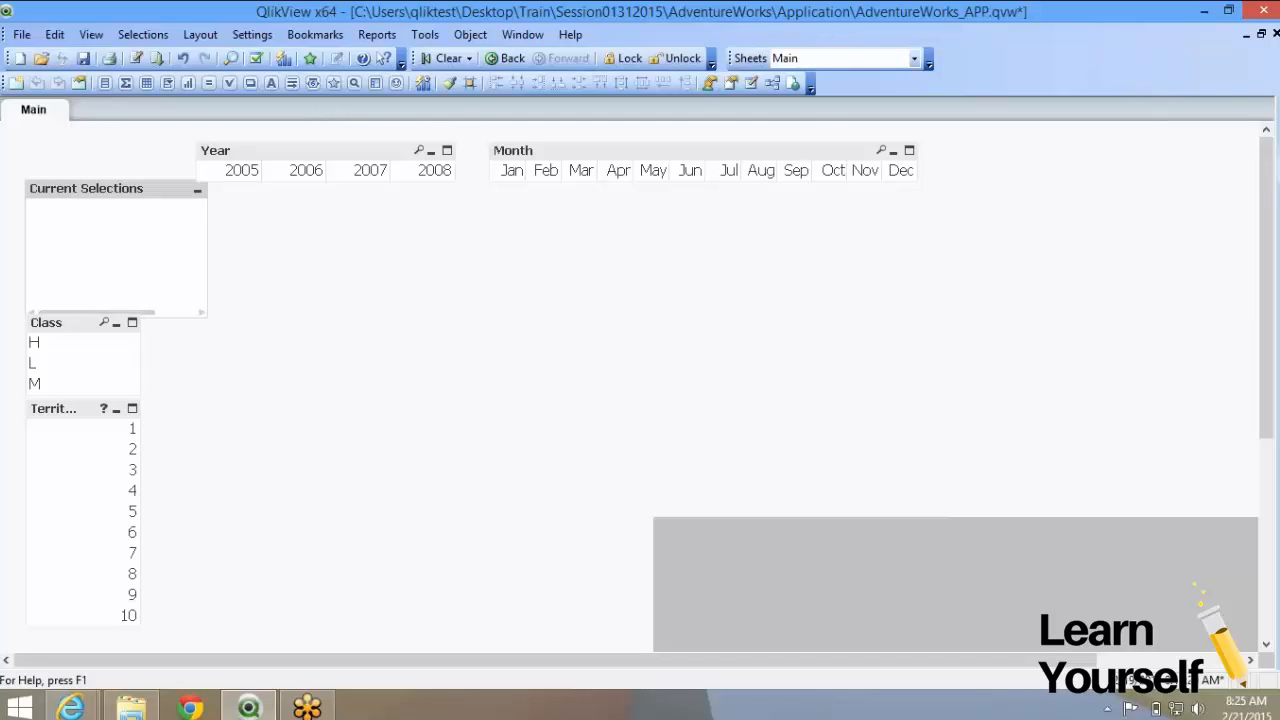
{"action": "mouse_move", "coordinate": [112, 317]}
{"action": "left_mouse_down"}
{"action": "mouse_move", "coordinate": [112, 290]}
{"action": "mouse_move", "coordinate": [112, 303]}
{"action": "left_mouse_up"}
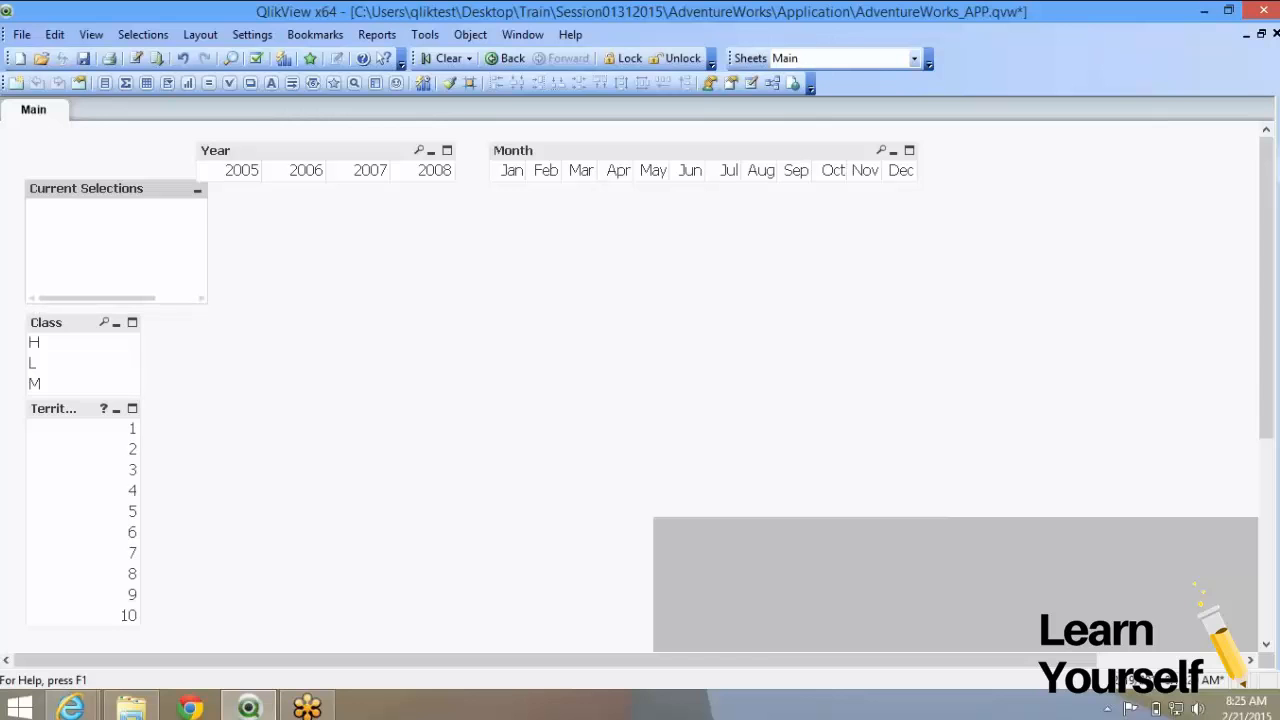
{"action": "left_click_drag", "start_coordinate": [112, 180], "coordinate": [112, 198]}
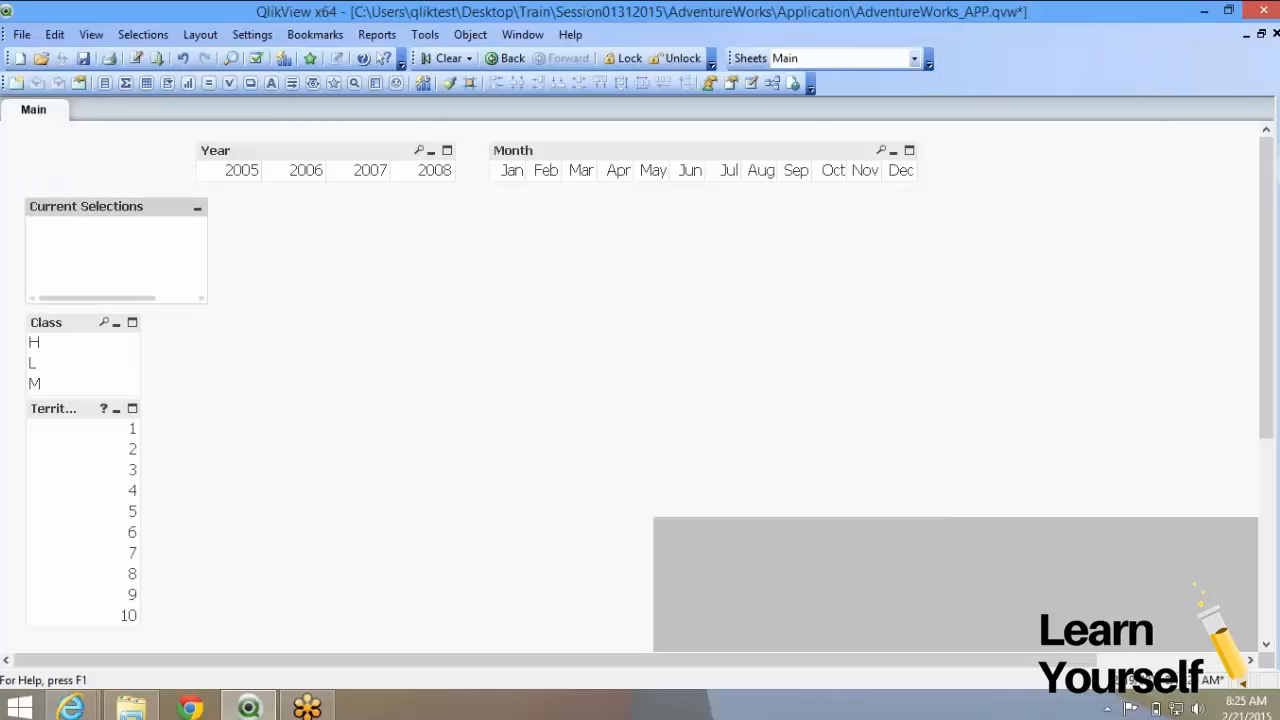
{"action": "left_click_drag", "start_coordinate": [140, 355], "coordinate": [208, 355]}
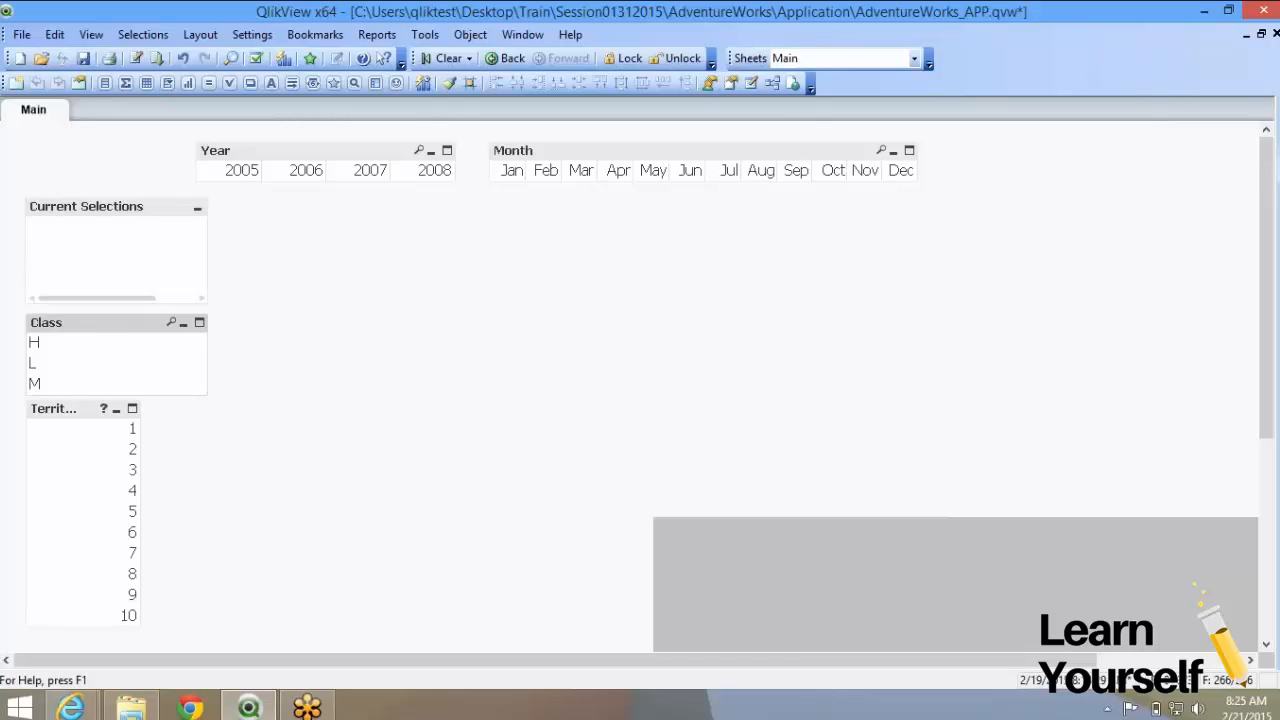
Select 2005 in Year, March in Month and 2007 in Year, and widen the Current Selections box to below the 2007 cell
{"action": "left_click", "coordinate": [236, 171]}
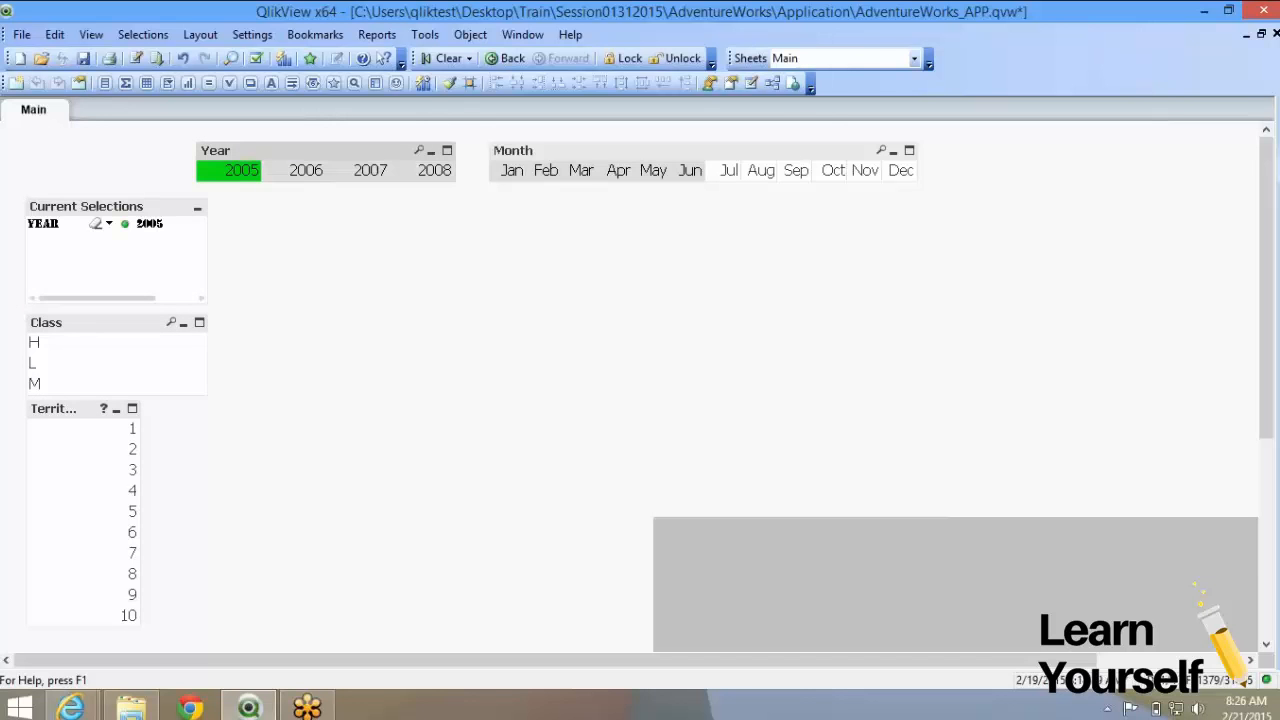
{"action": "left_click", "coordinate": [581, 171]}
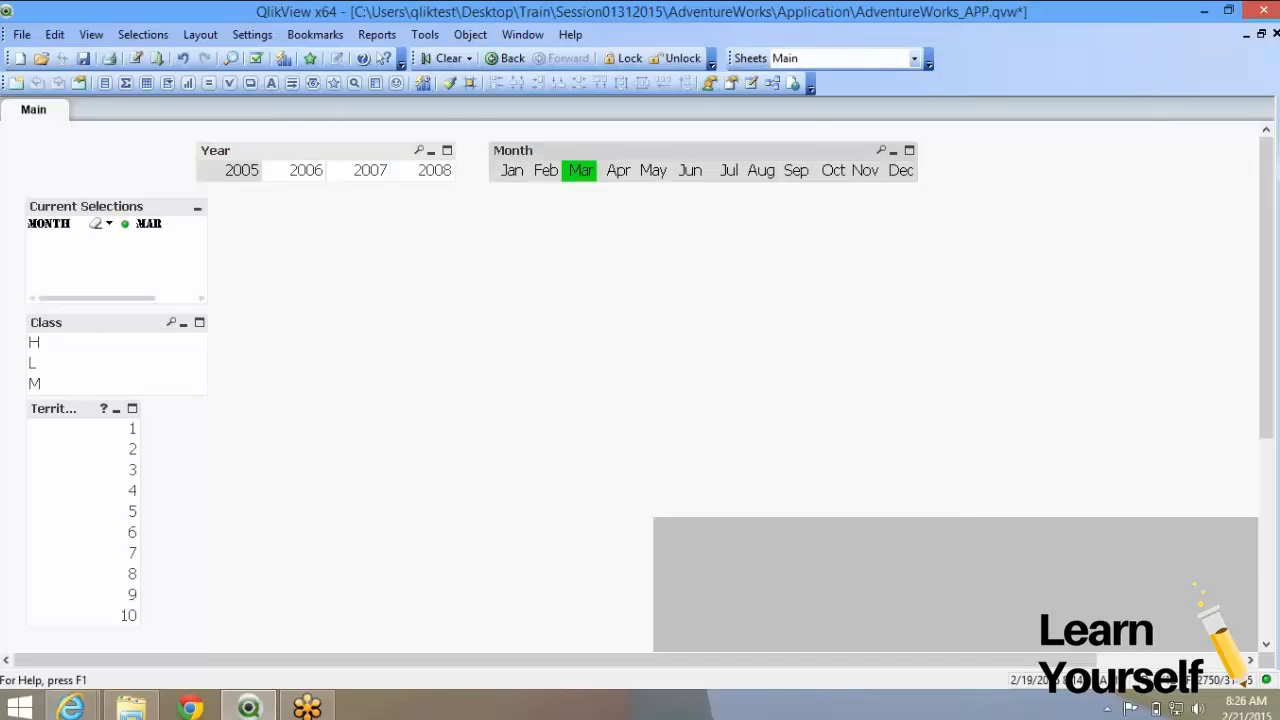
{"action": "left_click", "coordinate": [364, 171]}
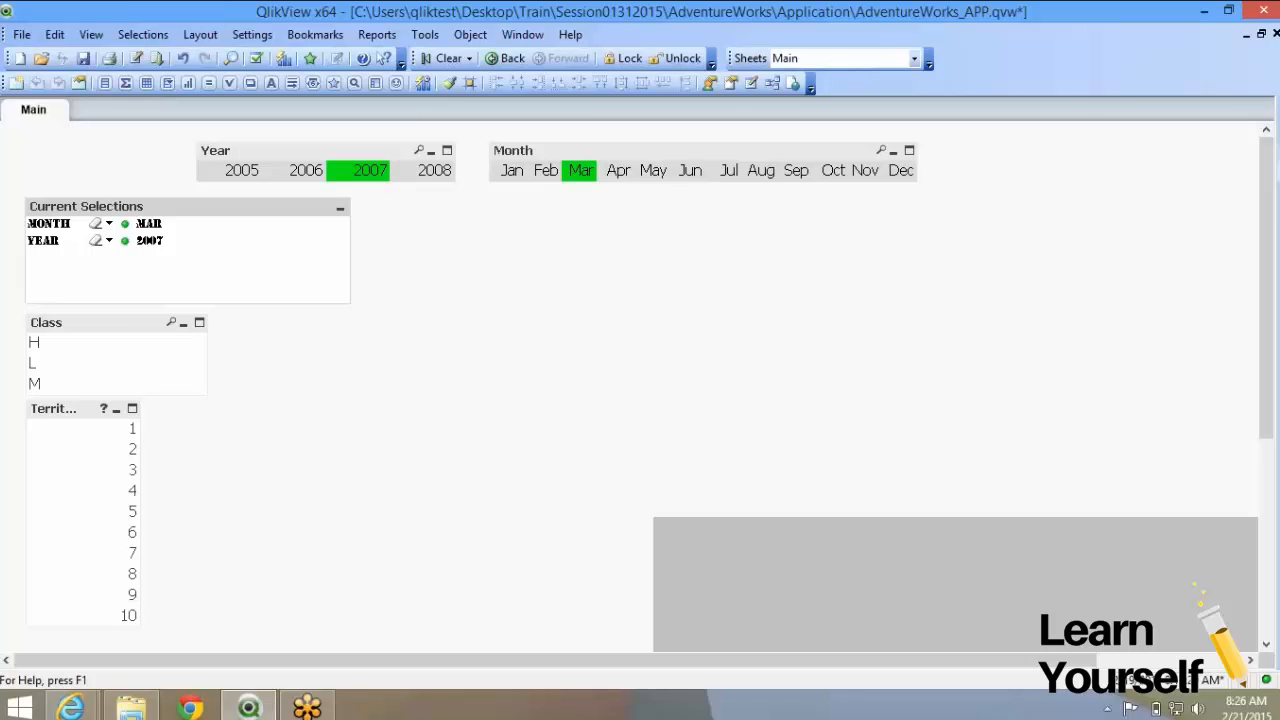
Change the Month selection to May from within the Current Selections box, and add June, July and August to it
{"action": "left_click", "coordinate": [109, 224]}
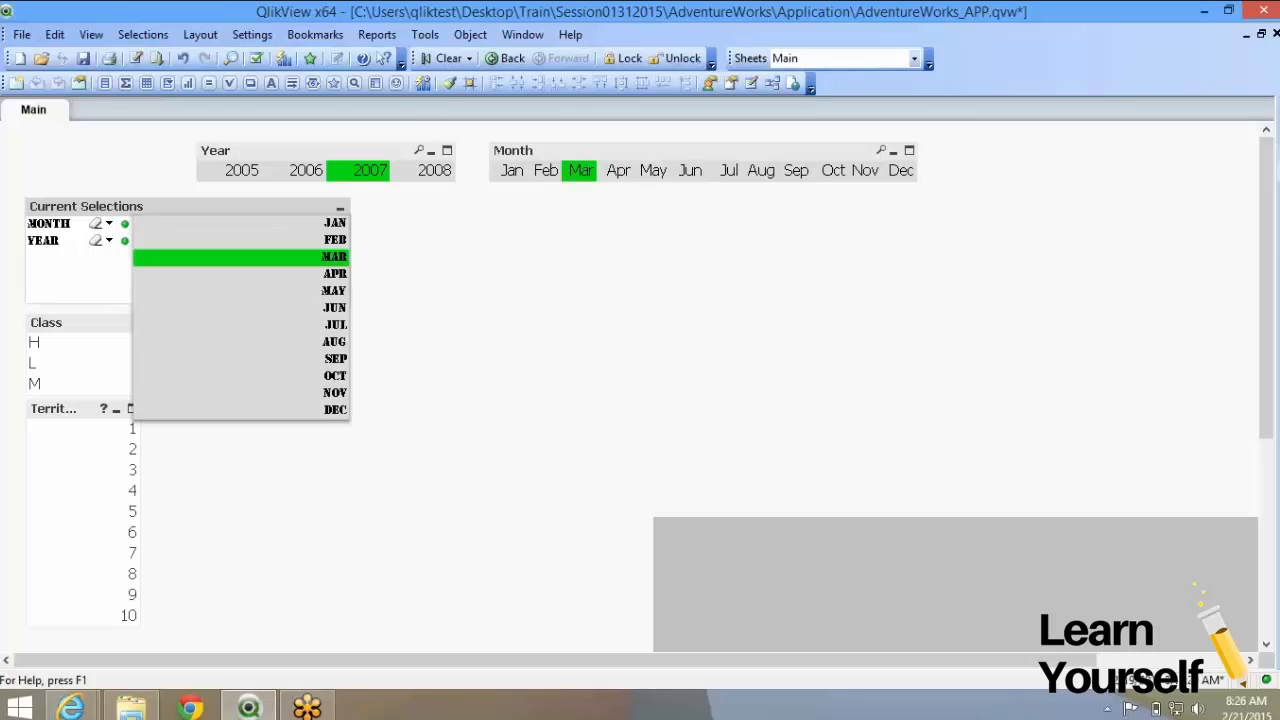
{"action": "key", "text": "Escape"}
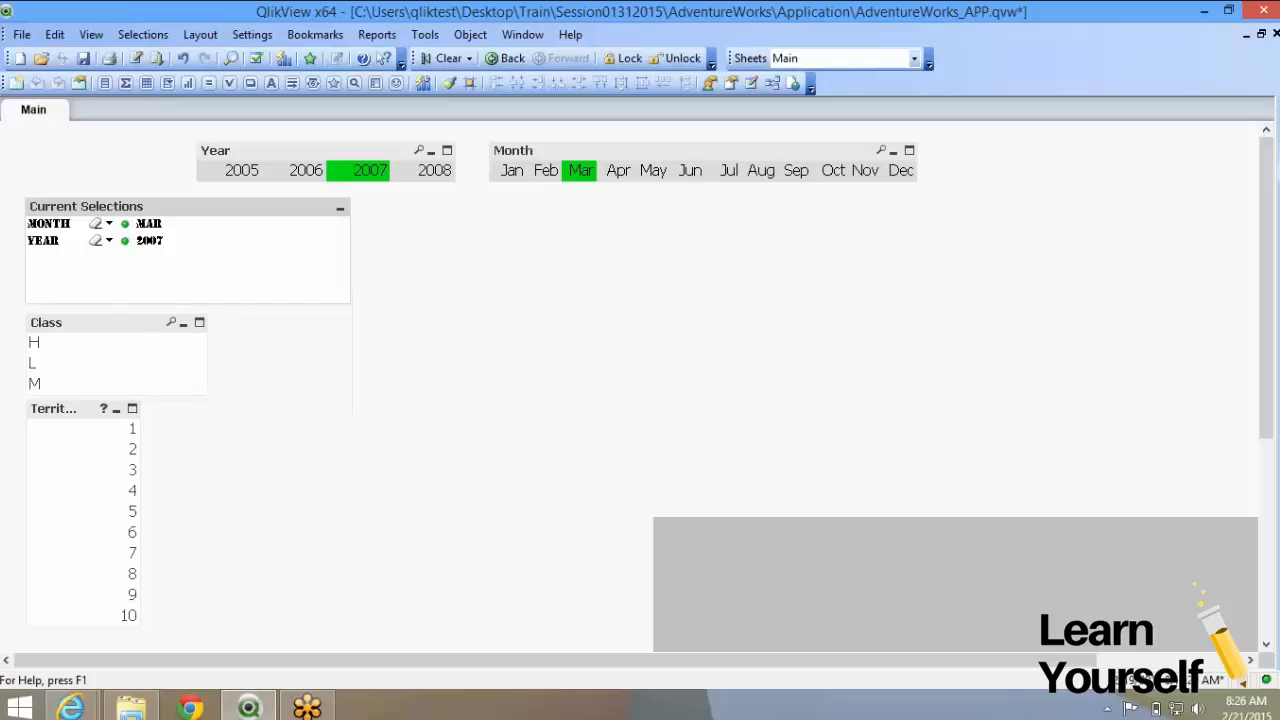
{"action": "left_click", "coordinate": [109, 224]}
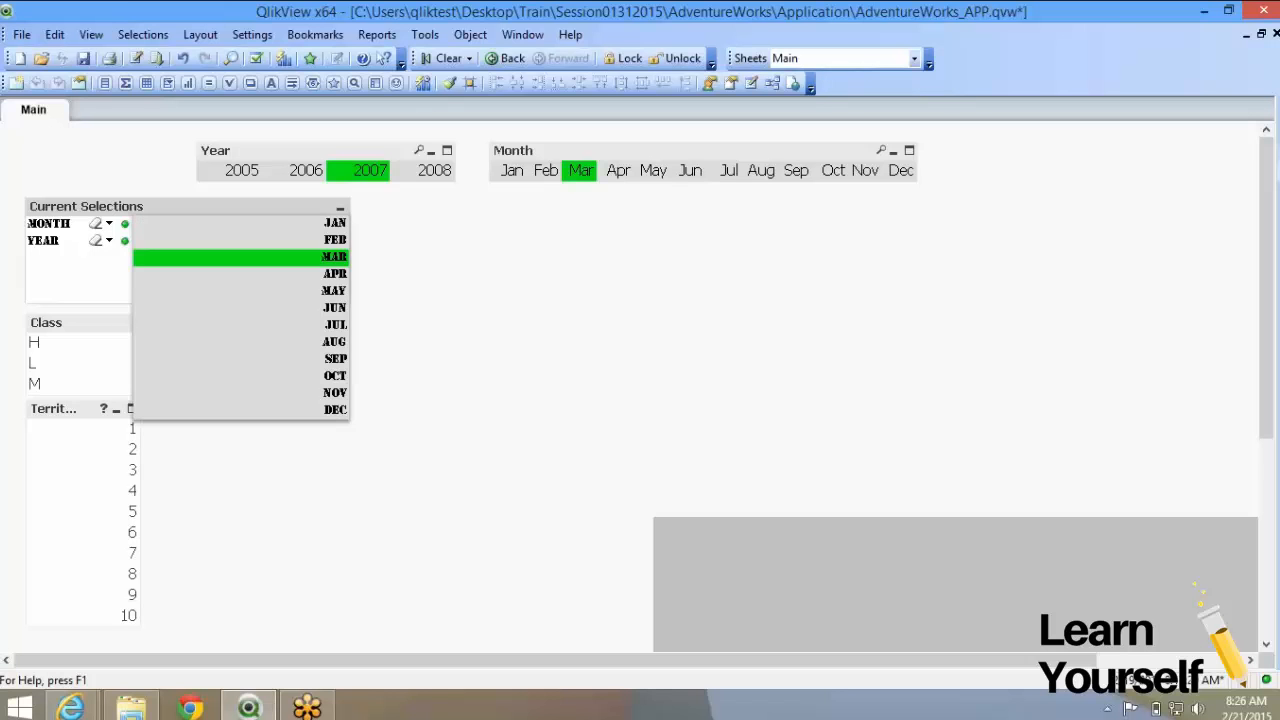
{"action": "left_click", "coordinate": [334, 291]}
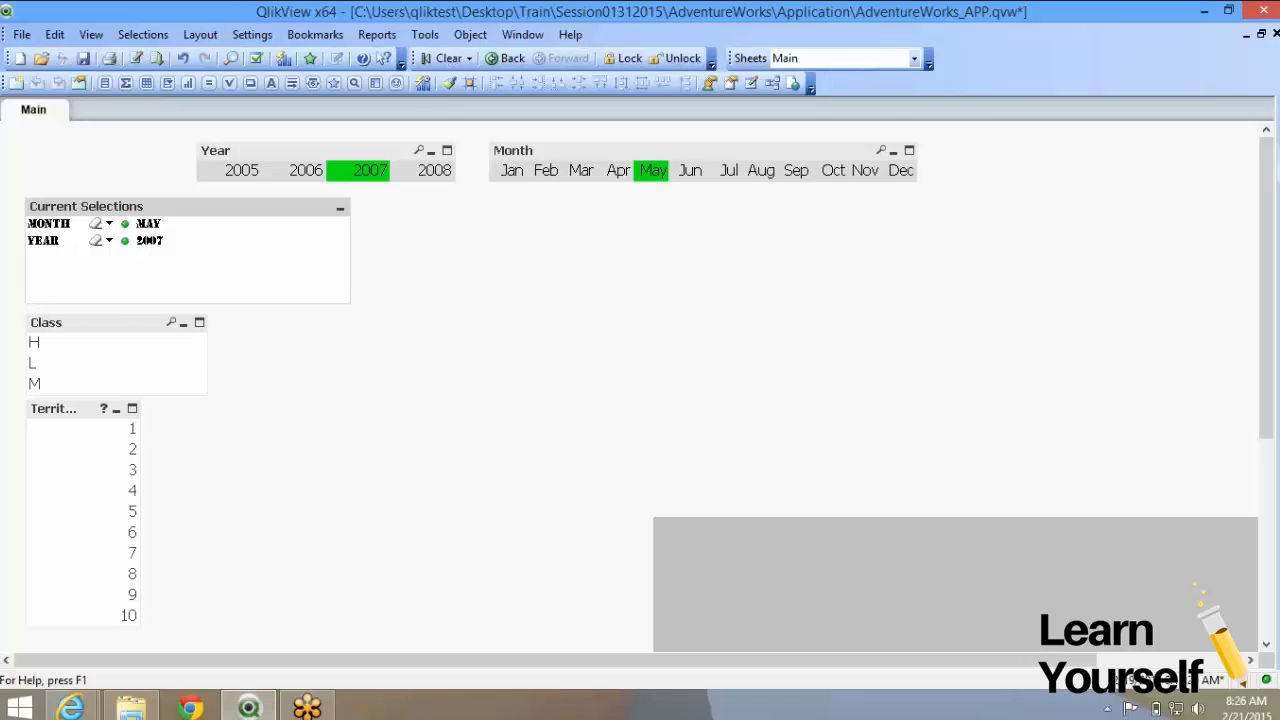
{"action": "left_click", "coordinate": [690, 171], "text": "ctrl"}
{"action": "left_click", "coordinate": [728, 171], "text": "ctrl"}
{"action": "left_click", "coordinate": [761, 171], "text": "ctrl"}
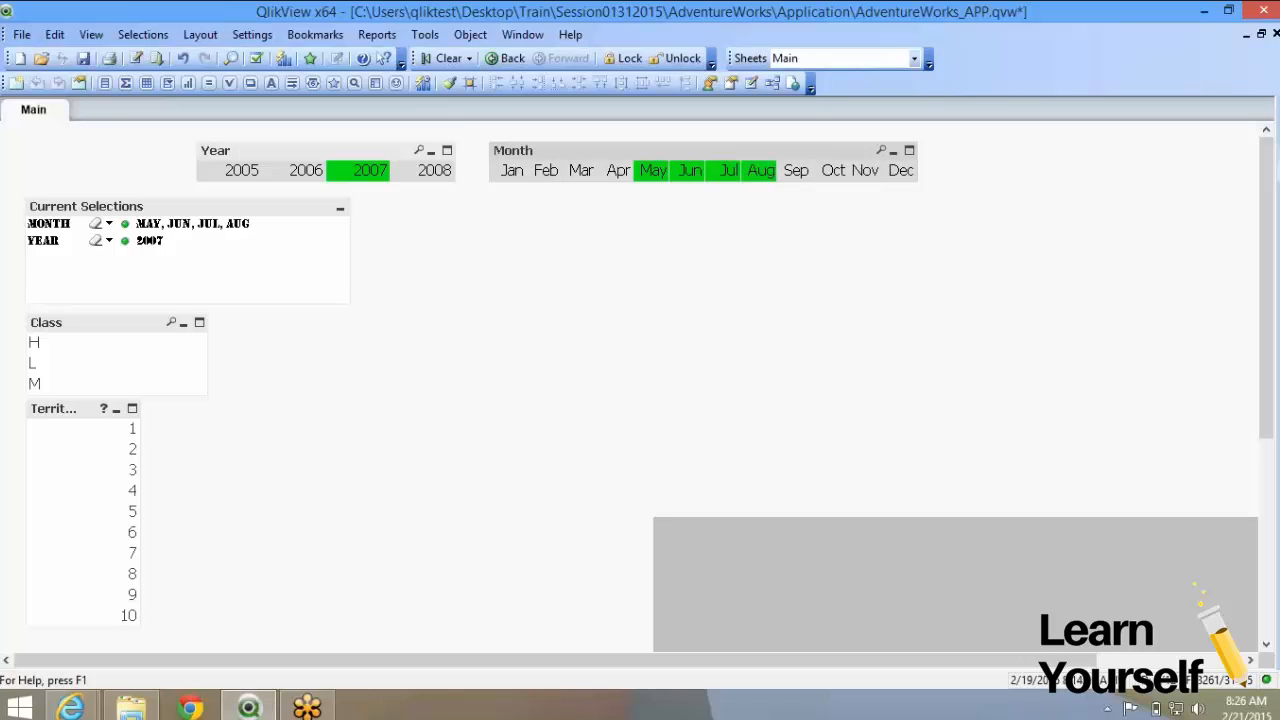
Select all months, January to November and January to October in turn, and clear the Month selection
{"action": "left_click_drag", "start_coordinate": [511, 171], "coordinate": [901, 171]}
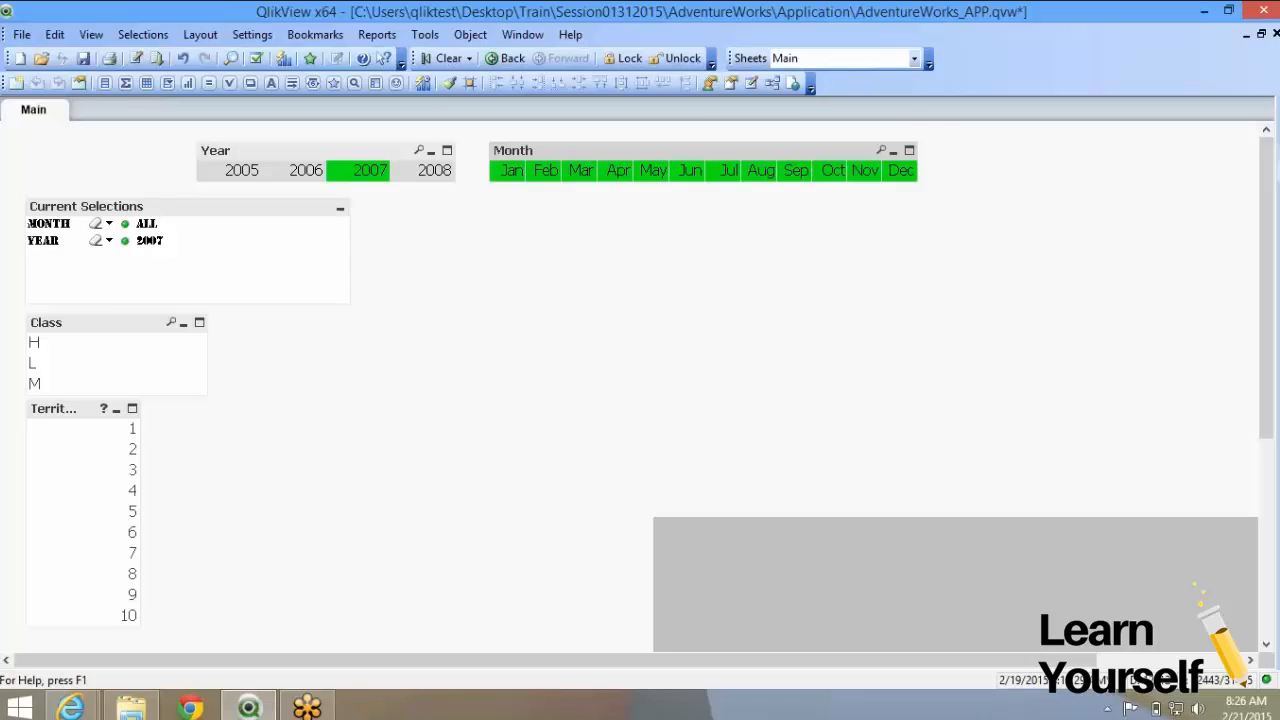
{"action": "left_click_drag", "start_coordinate": [511, 171], "coordinate": [865, 171]}
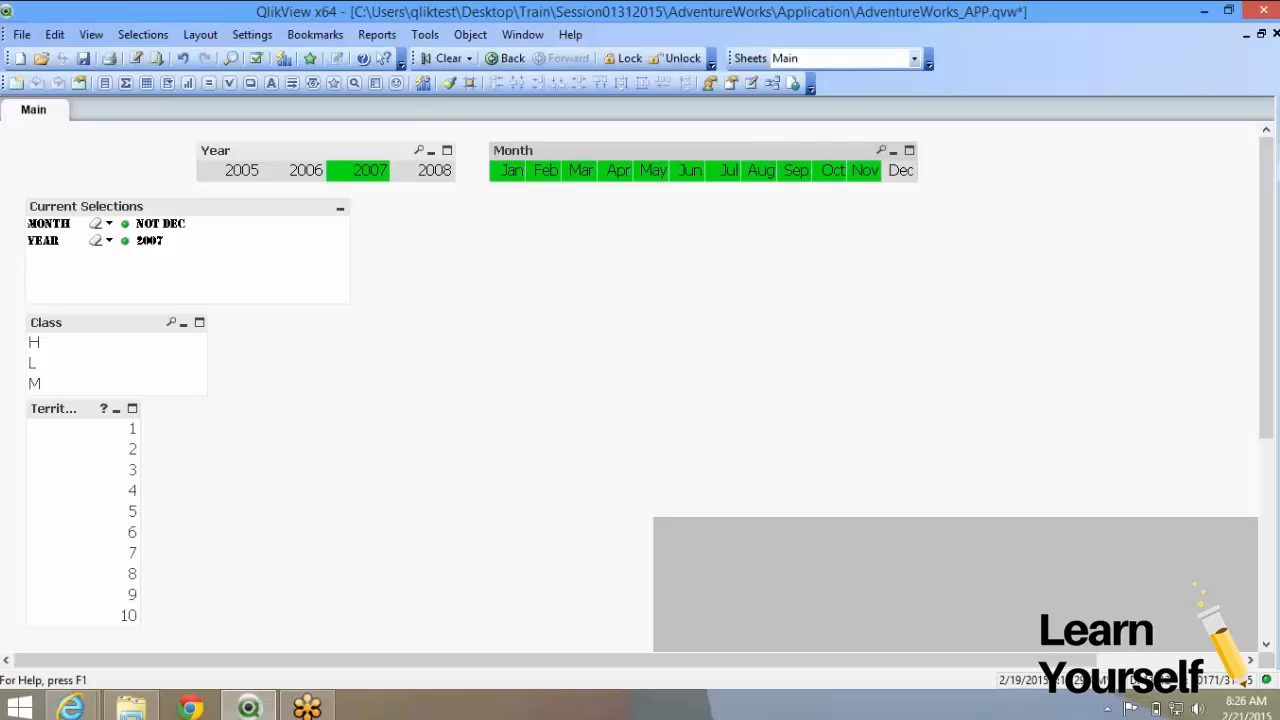
{"action": "left_click_drag", "start_coordinate": [511, 171], "coordinate": [833, 171]}
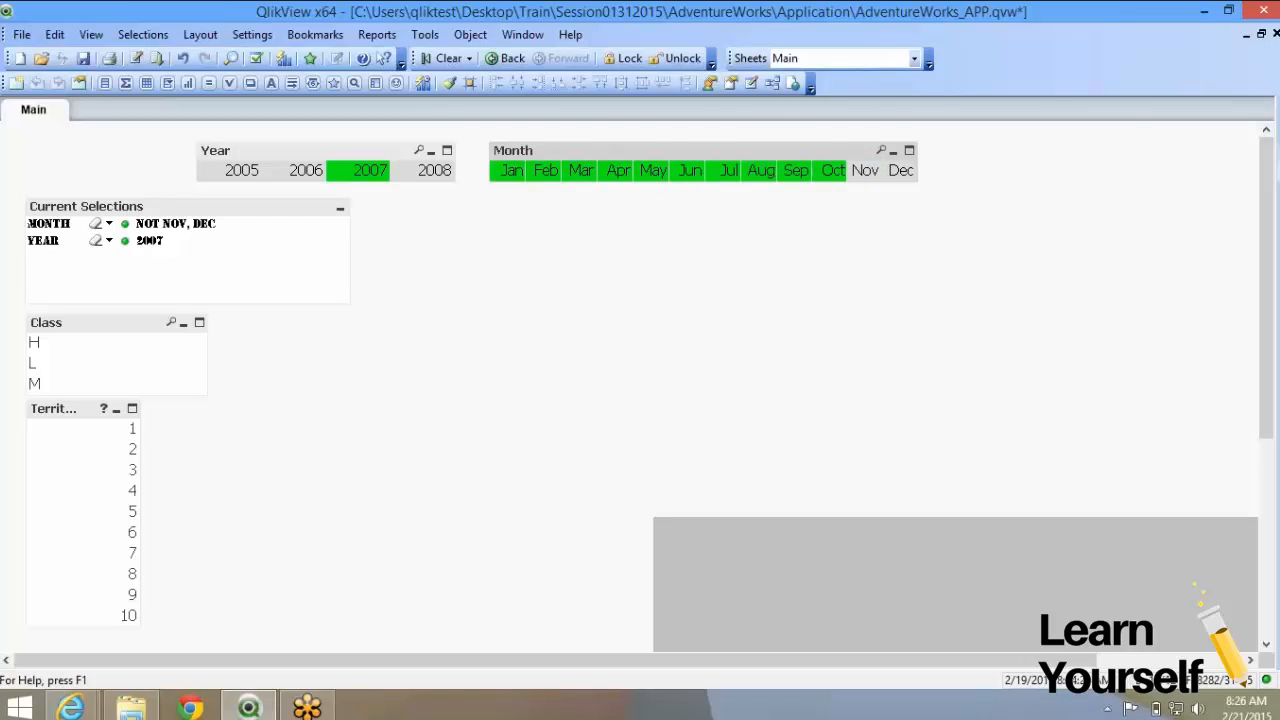
{"action": "left_click", "coordinate": [511, 171]}
{"action": "left_click", "coordinate": [511, 171]}
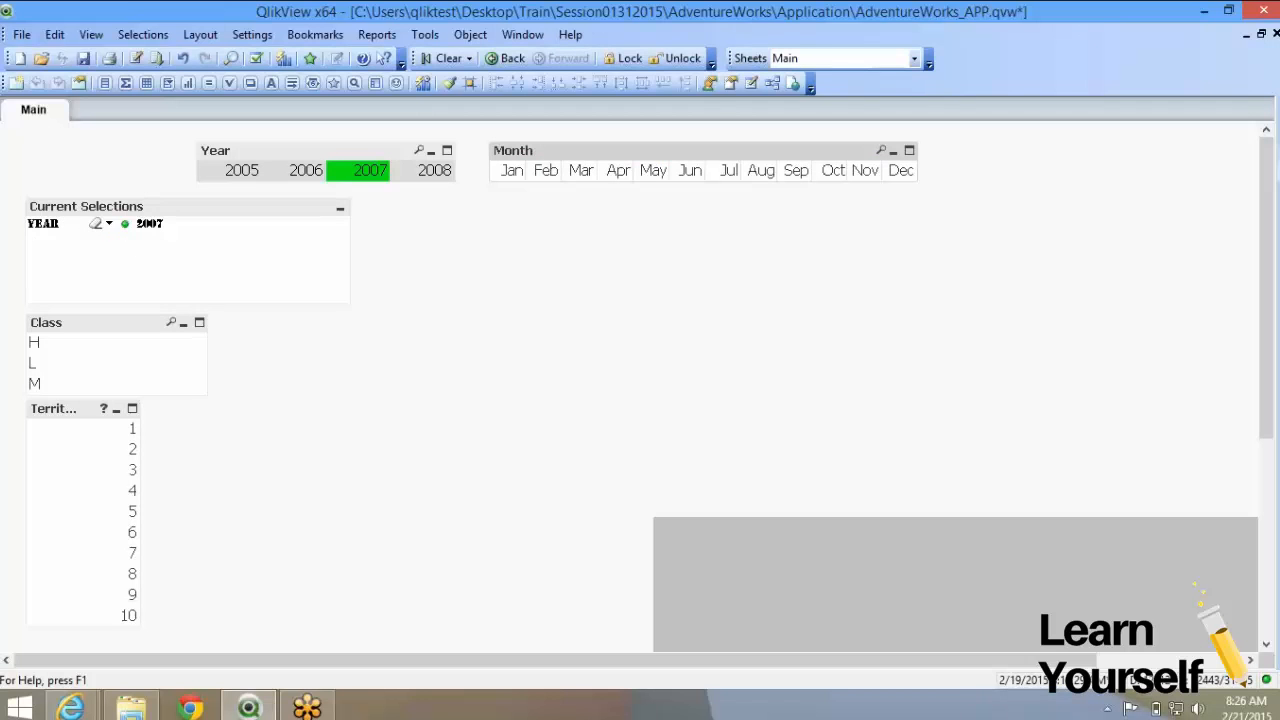
Add a CustomerID list box to the Main sheet and move it to the open area below Month
{"action": "right_click", "coordinate": [408, 268]}
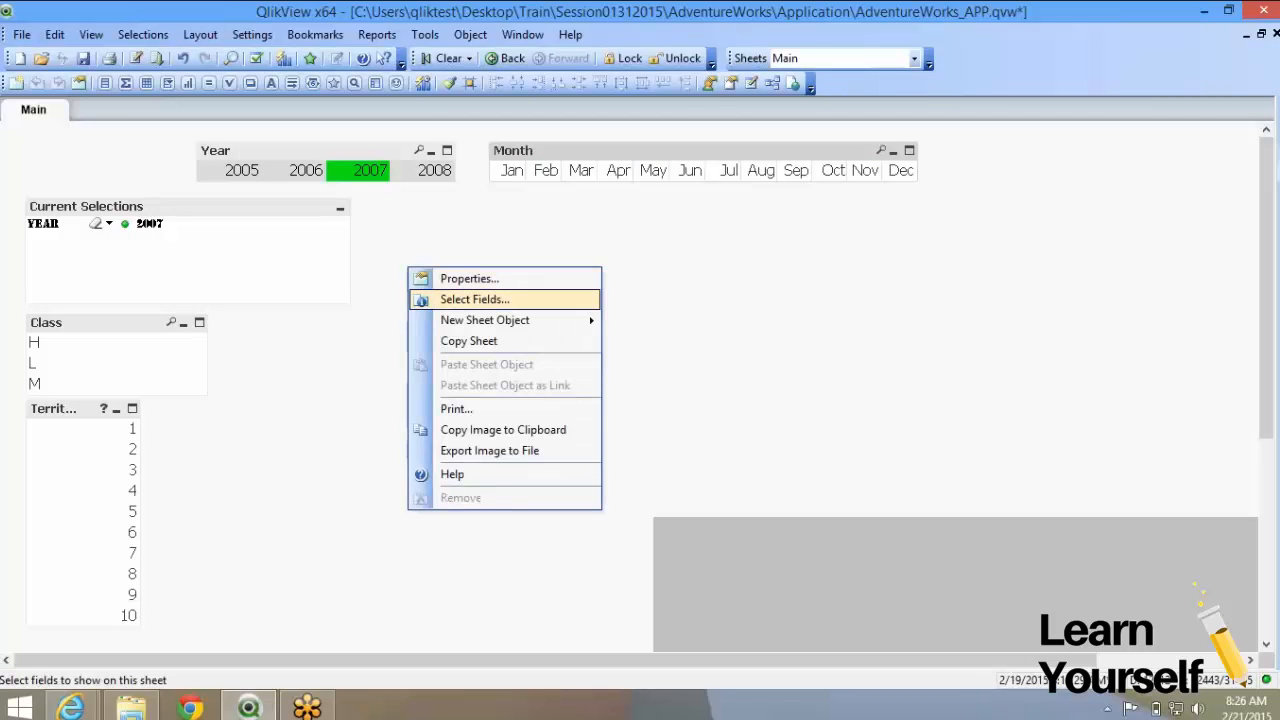
{"action": "left_click", "coordinate": [475, 299]}
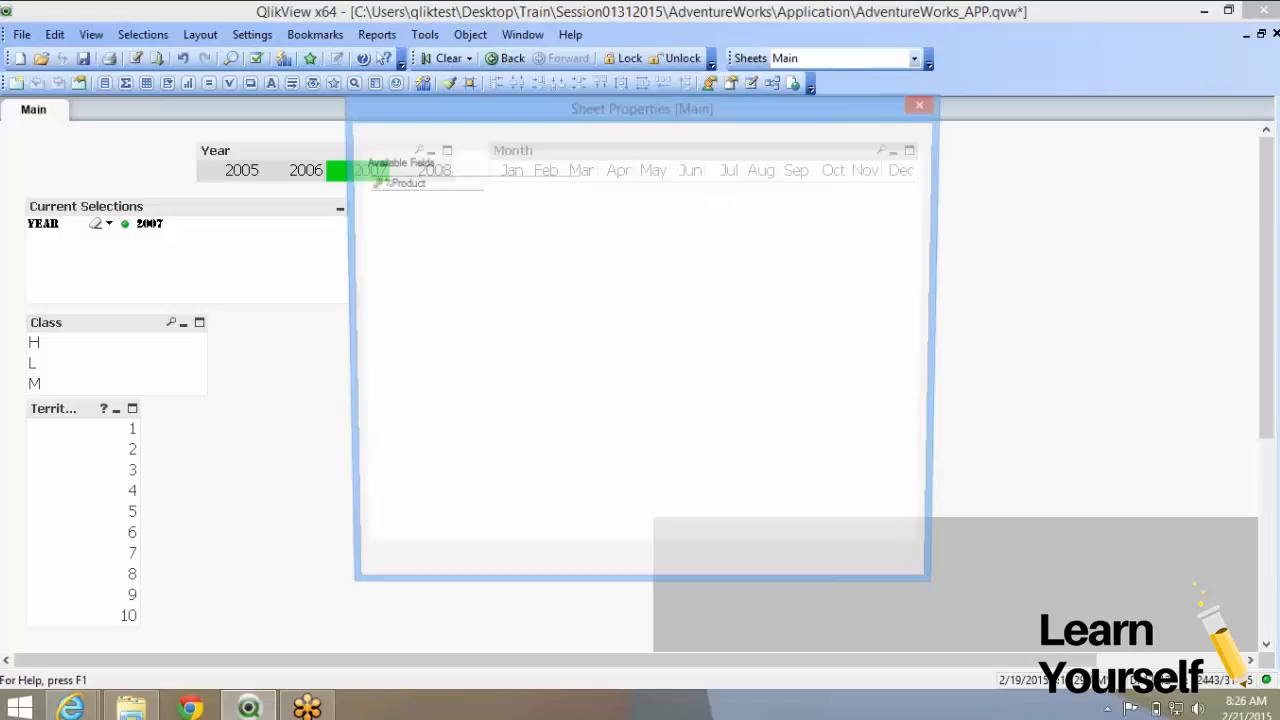
{"action": "left_click", "coordinate": [440, 303]}
{"action": "left_click", "coordinate": [420, 424]}
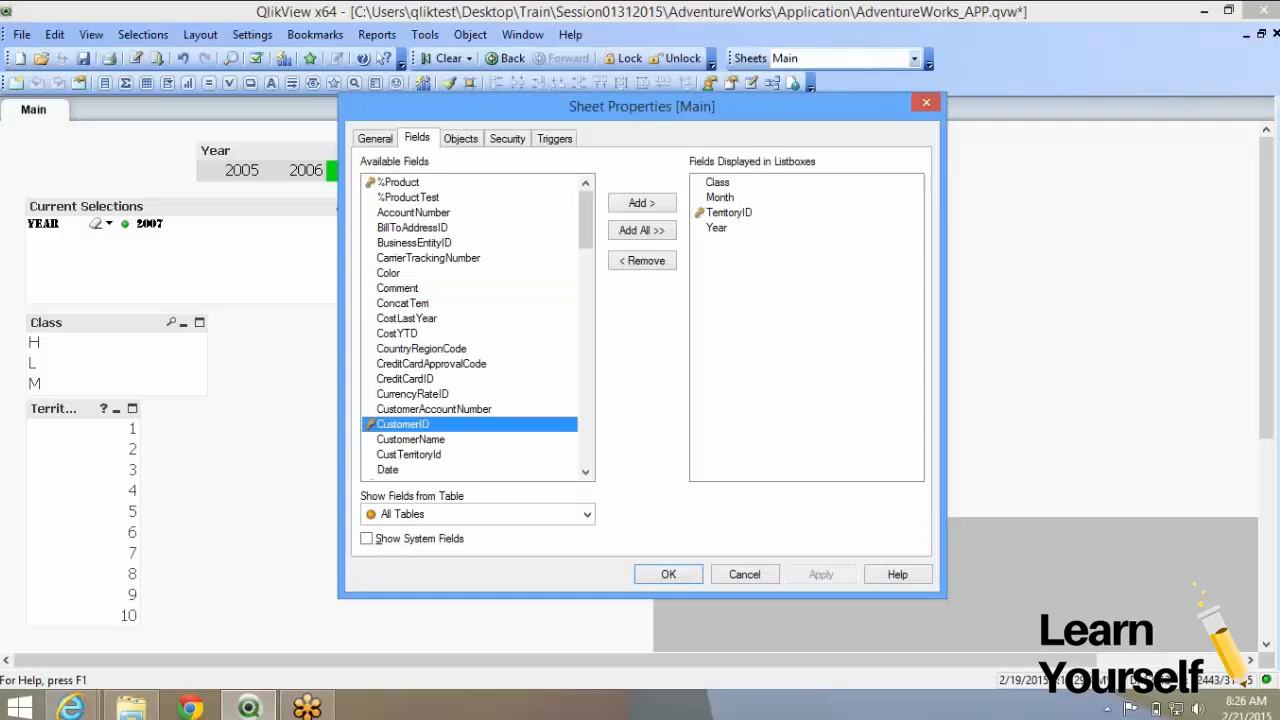
{"action": "left_click", "coordinate": [641, 203]}
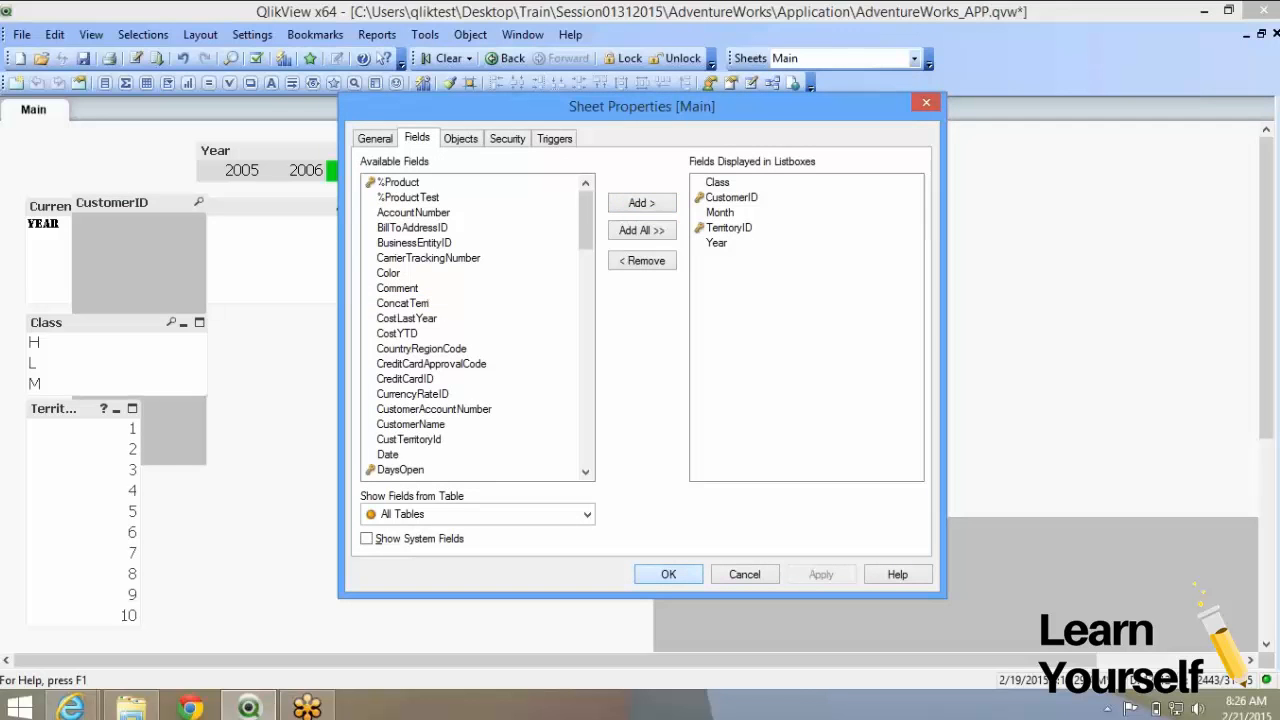
{"action": "left_click", "coordinate": [668, 574]}
{"action": "left_click_drag", "start_coordinate": [125, 202], "coordinate": [515, 256]}
Select eight consecutive IDs in the CustomerID list box and remove the list box from the sheet
{"action": "left_click_drag", "start_coordinate": [560, 324], "coordinate": [560, 443]}
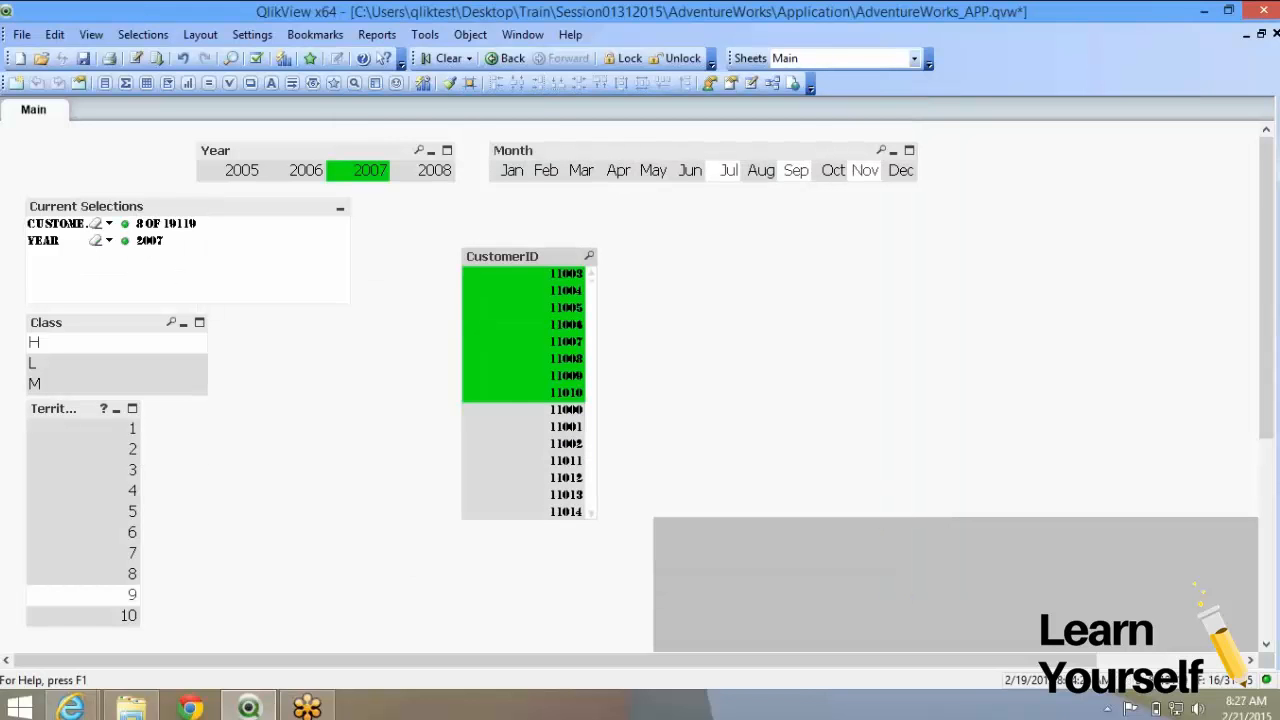
{"action": "key", "text": "Delete"}
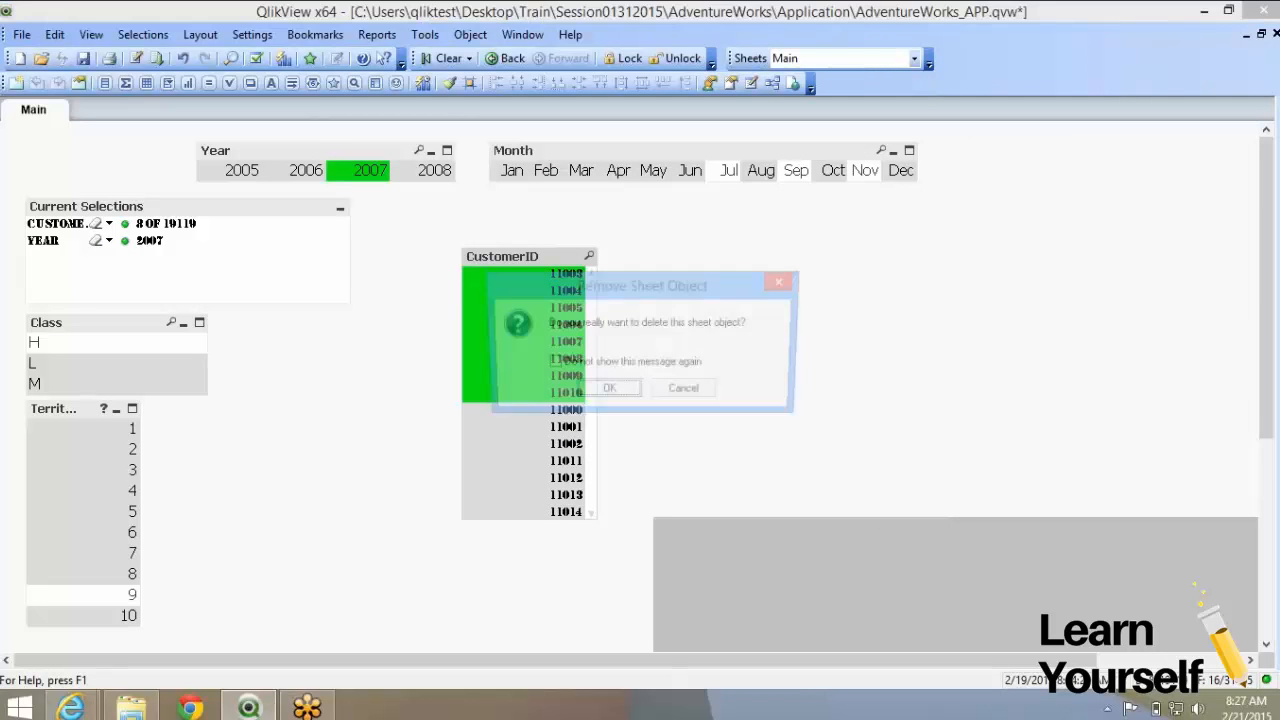
{"action": "key", "text": "Return"}
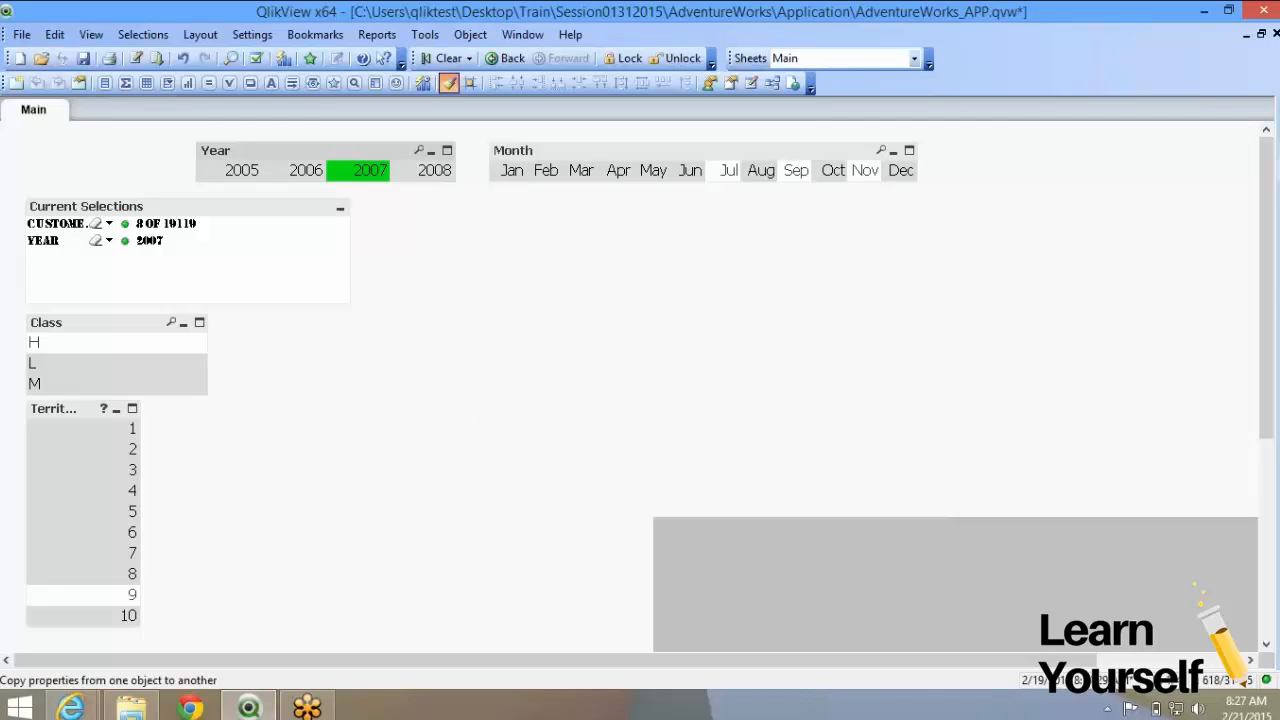
Copy the Year list box's formatting onto the Current Selections box with the Format Painter
{"action": "left_click", "coordinate": [449, 83]}
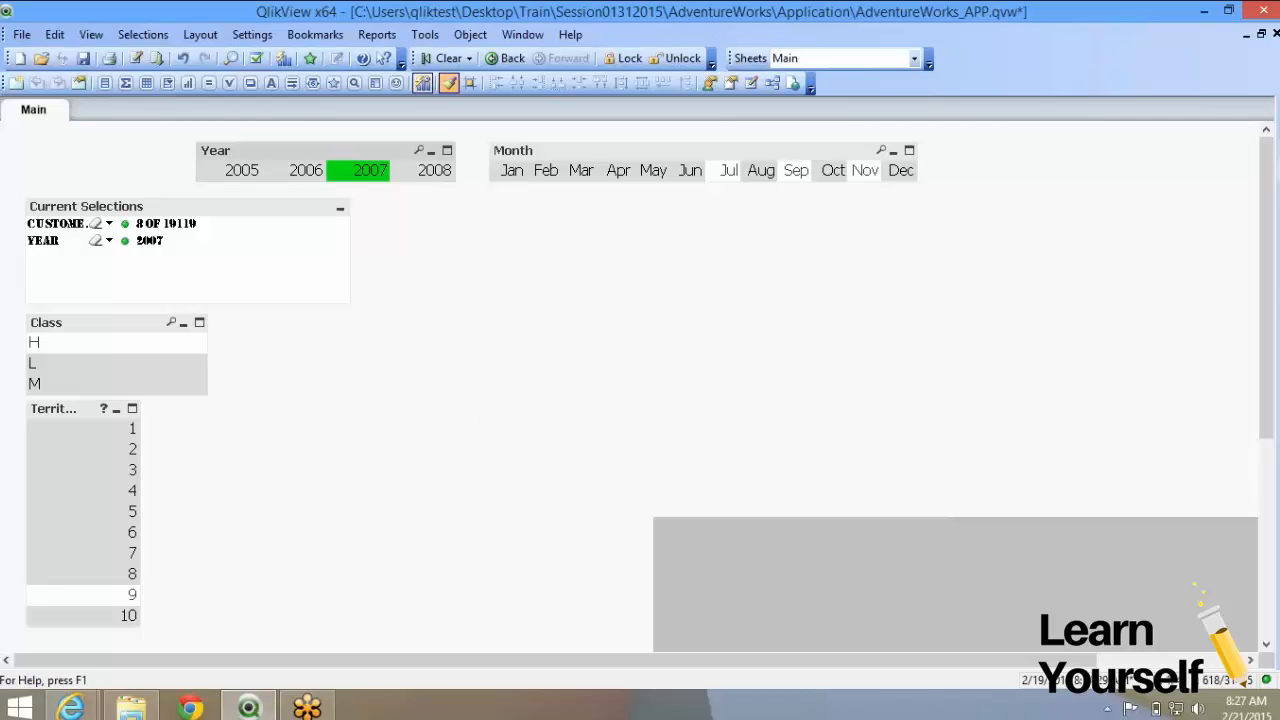
{"action": "left_click", "coordinate": [188, 250]}
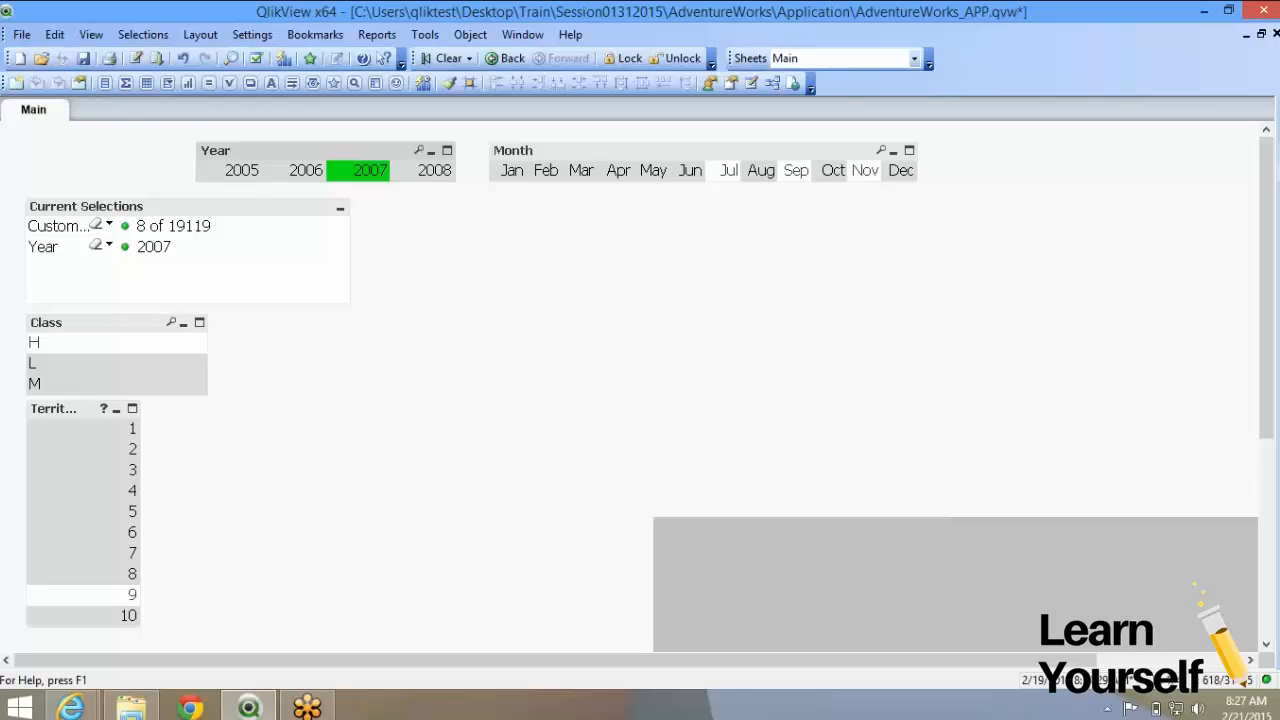
Hide the Status column and the Clear Icons in the Current Selections box and apply the changes
{"action": "right_click", "coordinate": [170, 245]}
{"action": "left_click", "coordinate": [228, 259]}
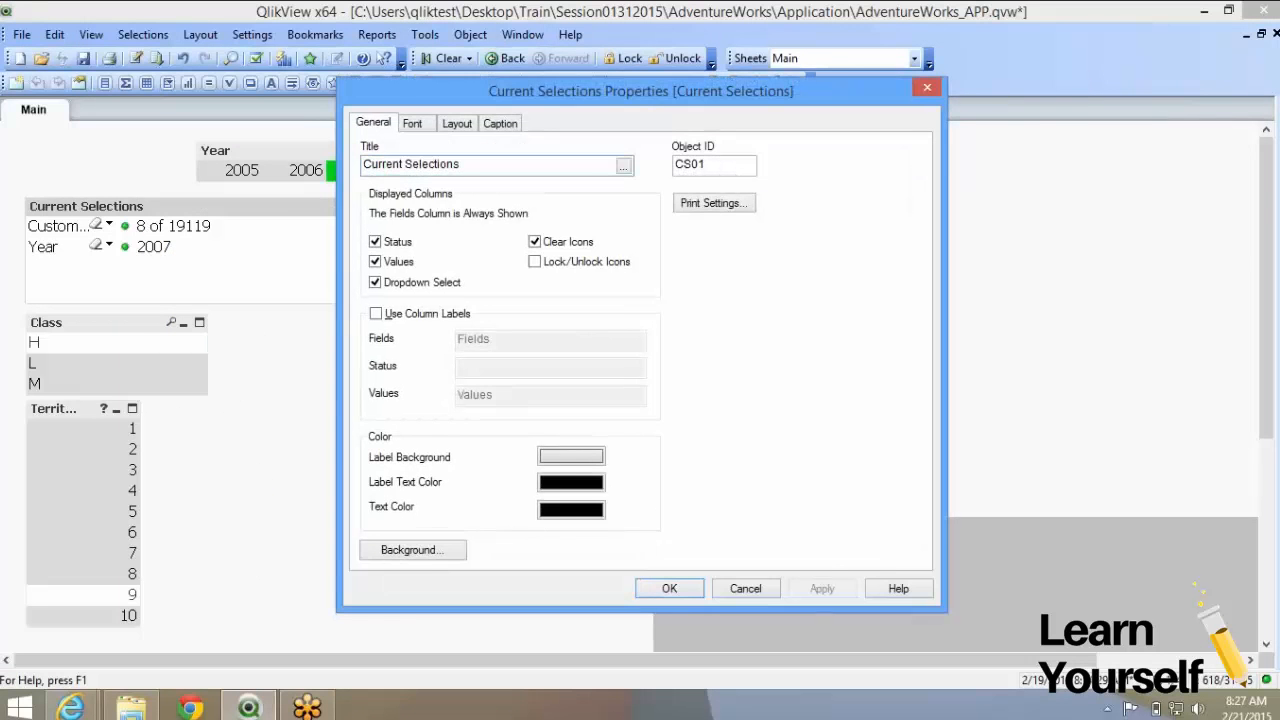
{"action": "left_click_drag", "start_coordinate": [620, 91], "coordinate": [702, 87]}
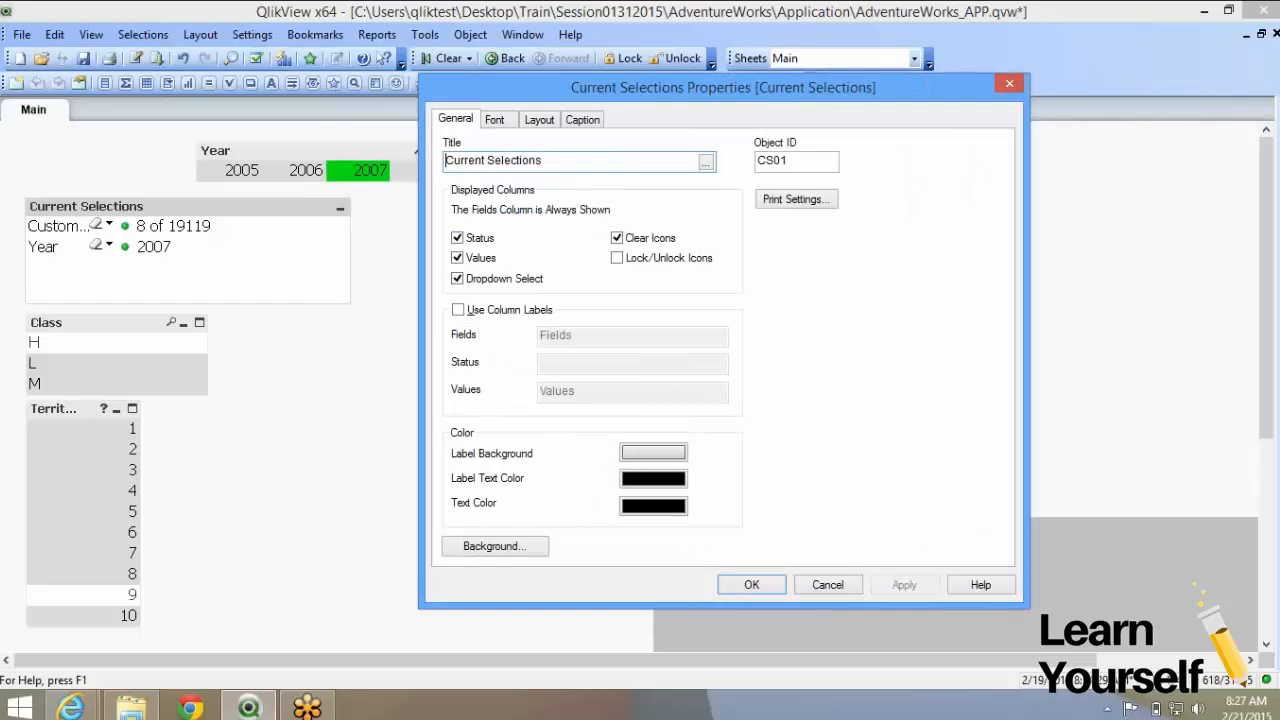
{"action": "left_click", "coordinate": [457, 238]}
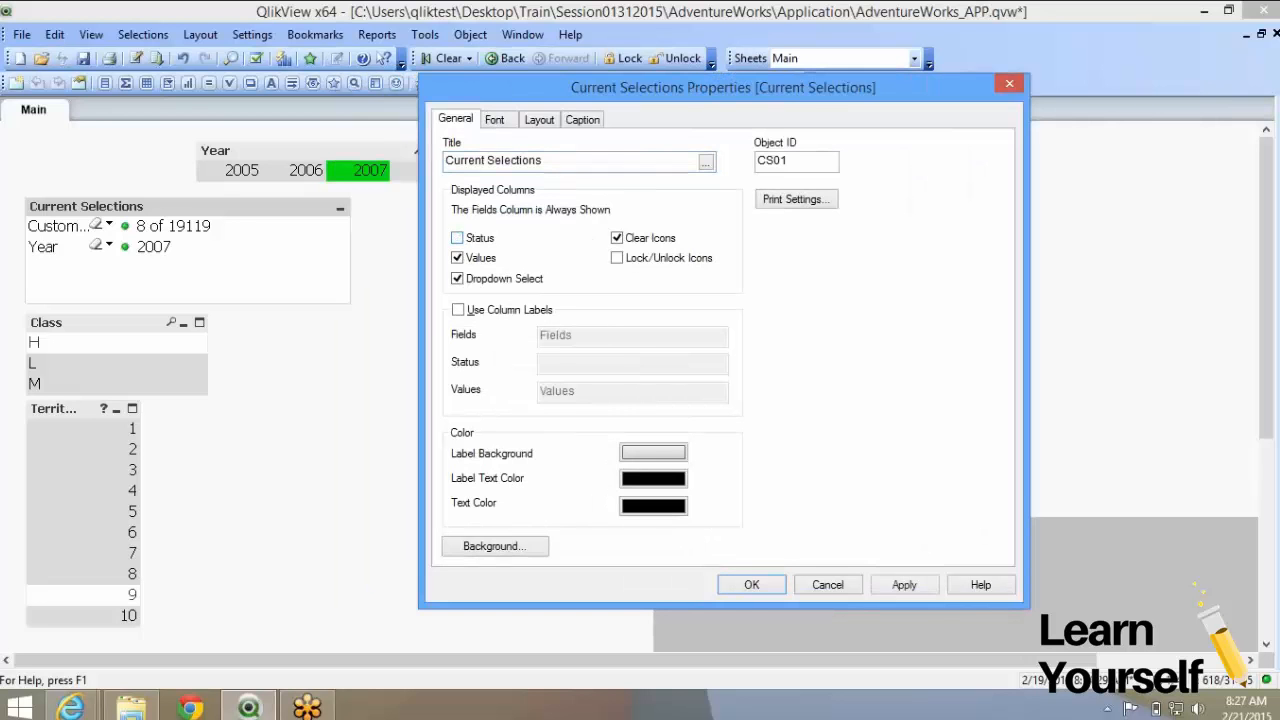
{"action": "left_click", "coordinate": [904, 585]}
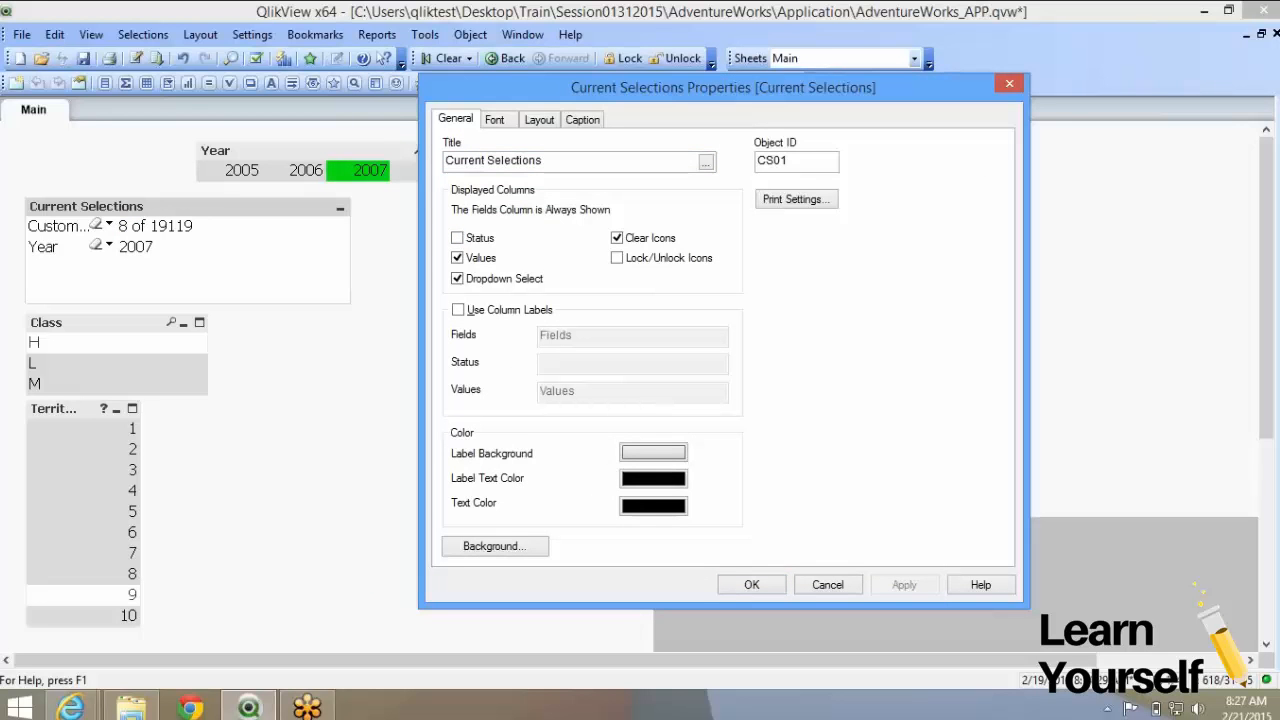
{"action": "left_click", "coordinate": [617, 238]}
{"action": "left_click", "coordinate": [904, 585]}
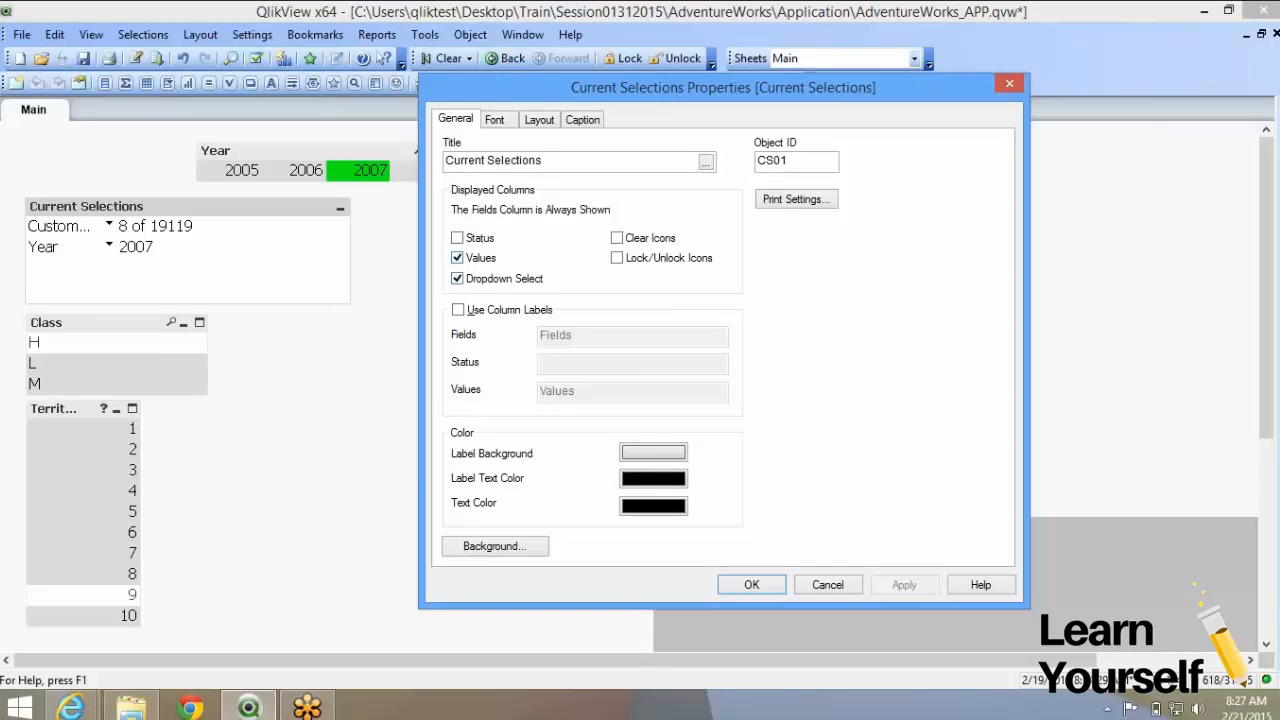
Hide and restore the Values column of the Current Selections box, and turn off its Dropdown Select option
{"action": "left_click", "coordinate": [457, 258]}
{"action": "left_click", "coordinate": [904, 585]}
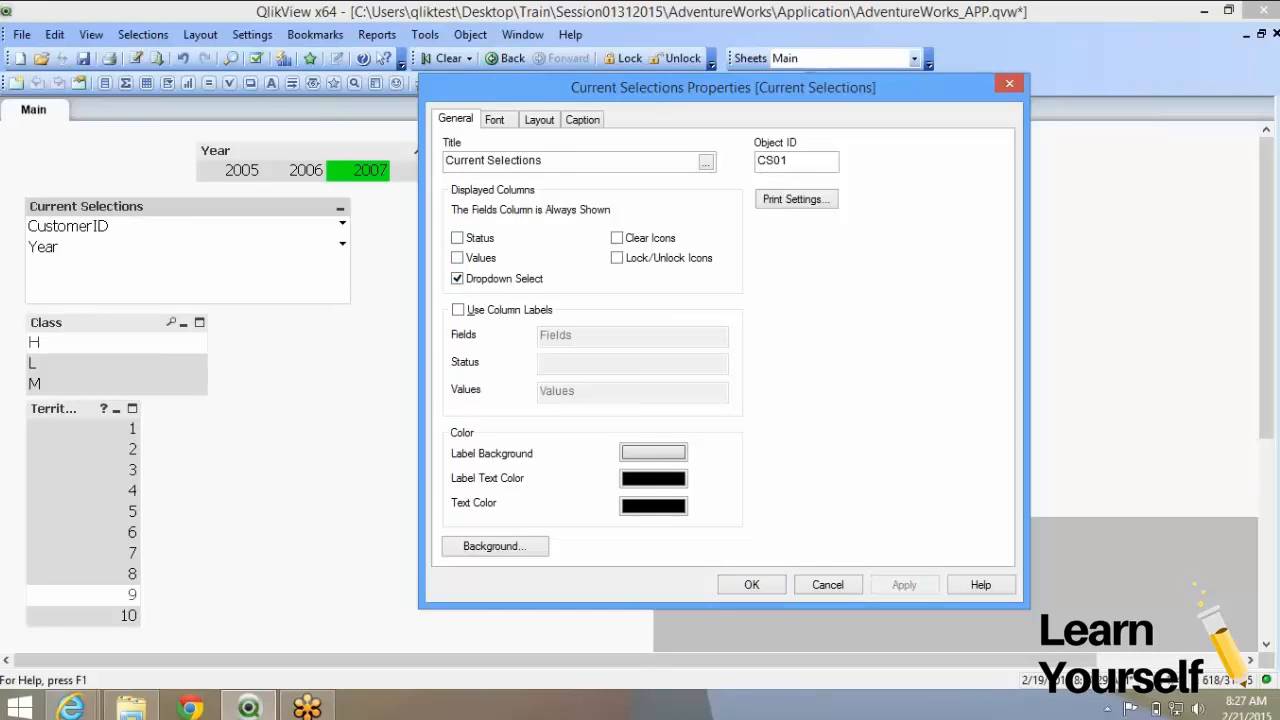
{"action": "left_click", "coordinate": [457, 258]}
{"action": "left_click", "coordinate": [904, 585]}
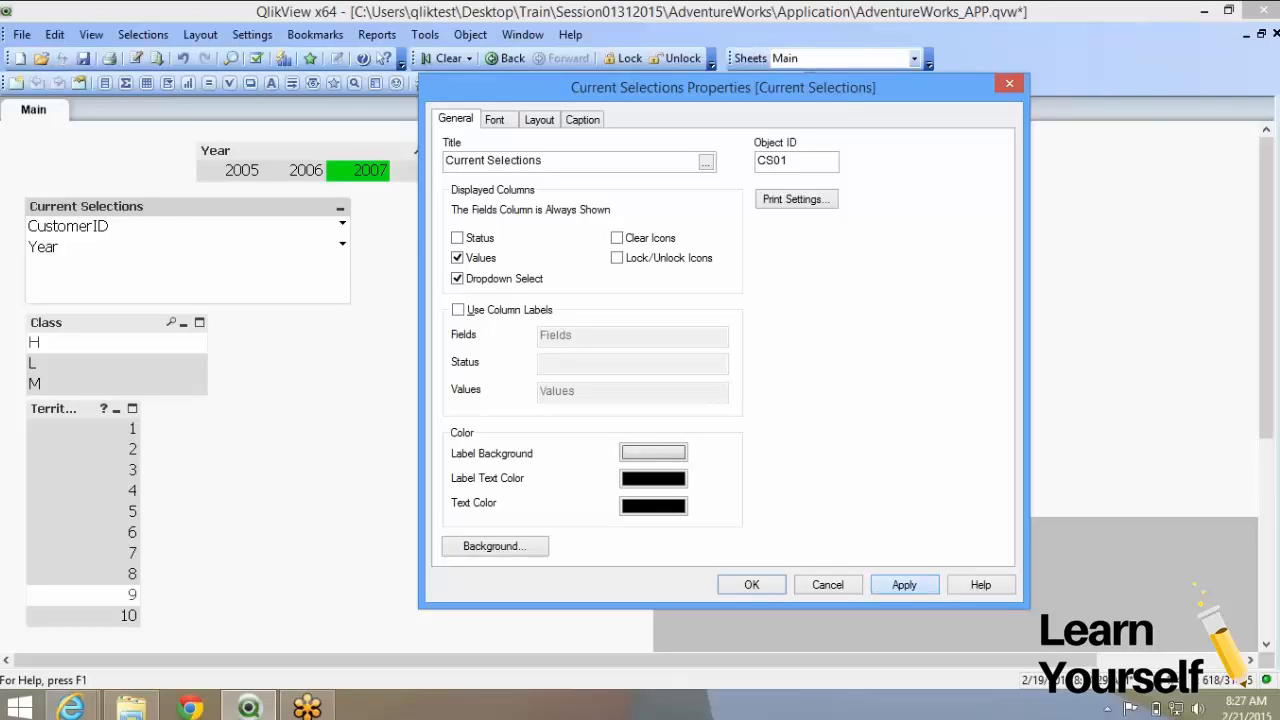
{"action": "left_click", "coordinate": [457, 279]}
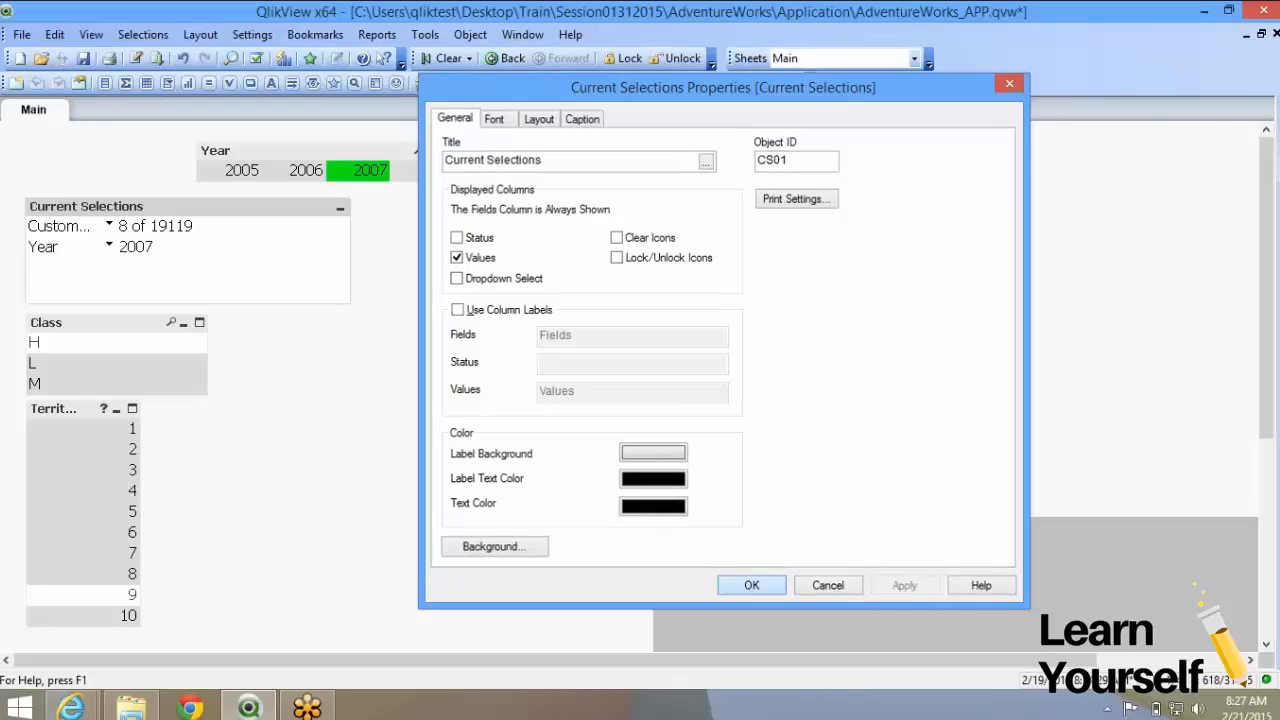
{"action": "left_click", "coordinate": [752, 585]}
Turn on the Dropdown Select option and the Status column in the Current Selections box's properties
{"action": "right_click", "coordinate": [279, 267]}
{"action": "left_click", "coordinate": [338, 279]}
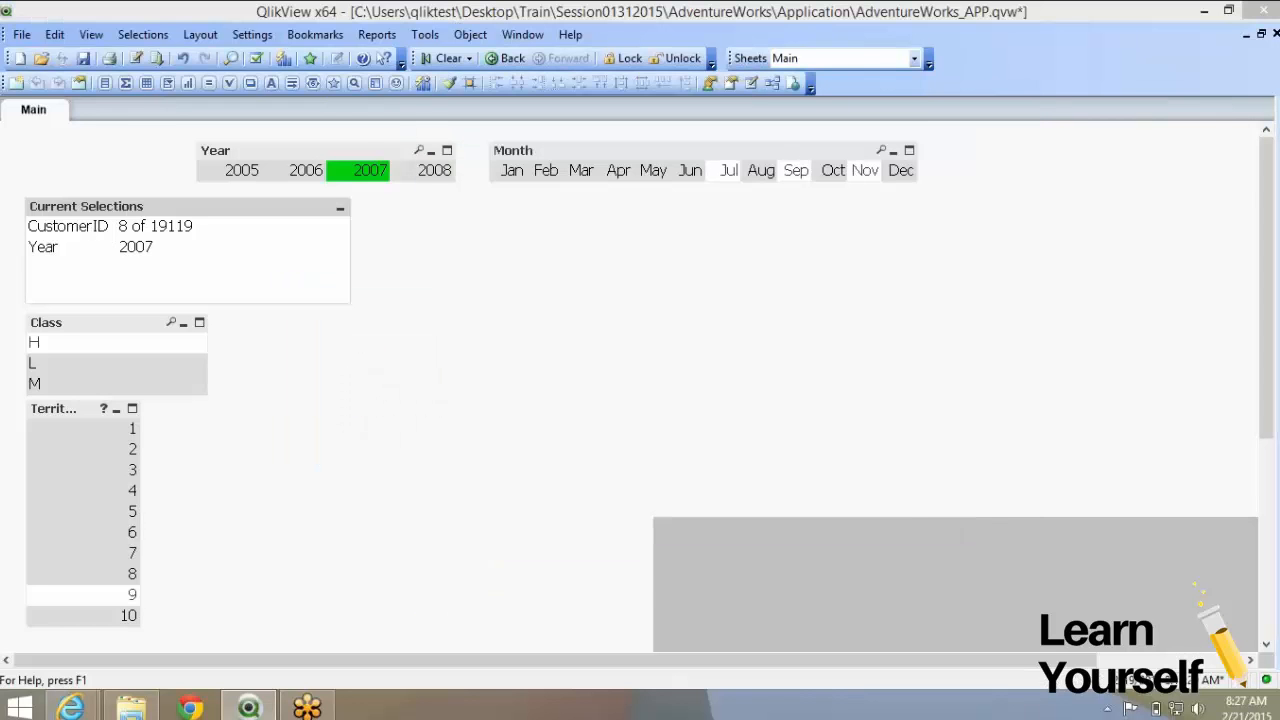
{"action": "left_click", "coordinate": [375, 282]}
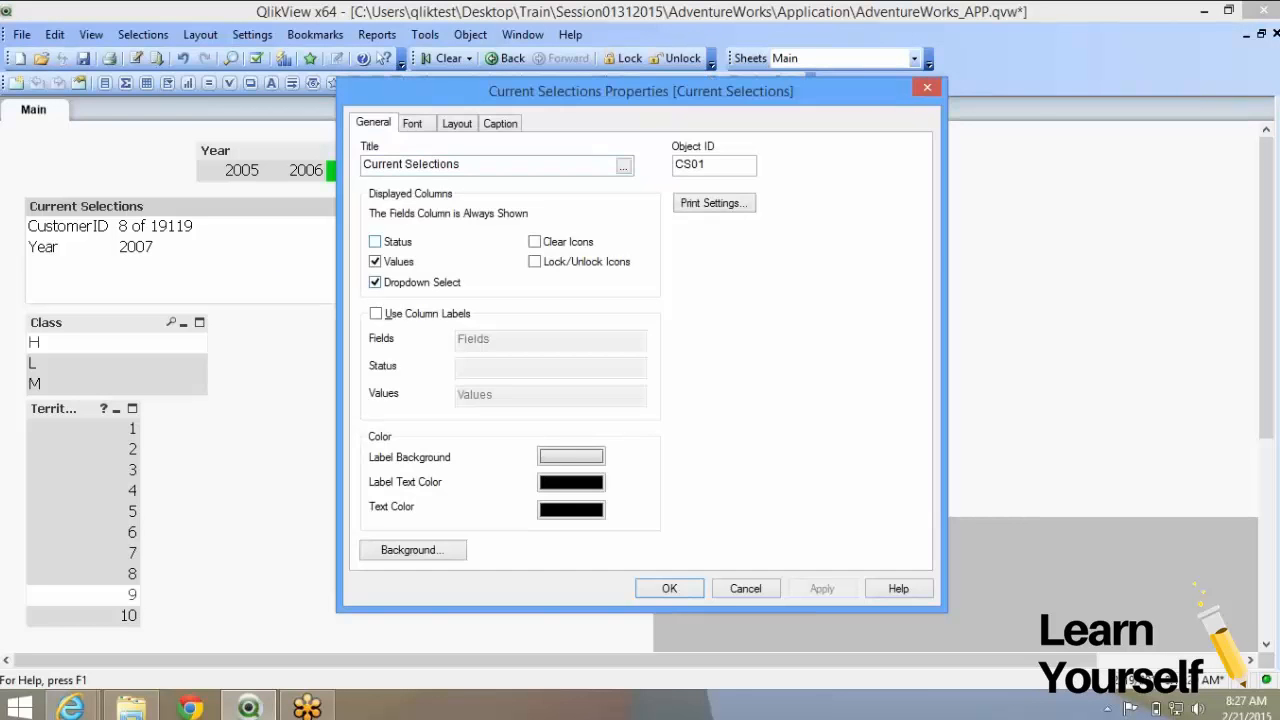
{"action": "left_click", "coordinate": [375, 242]}
{"action": "left_click_drag", "start_coordinate": [620, 91], "coordinate": [700, 81]}
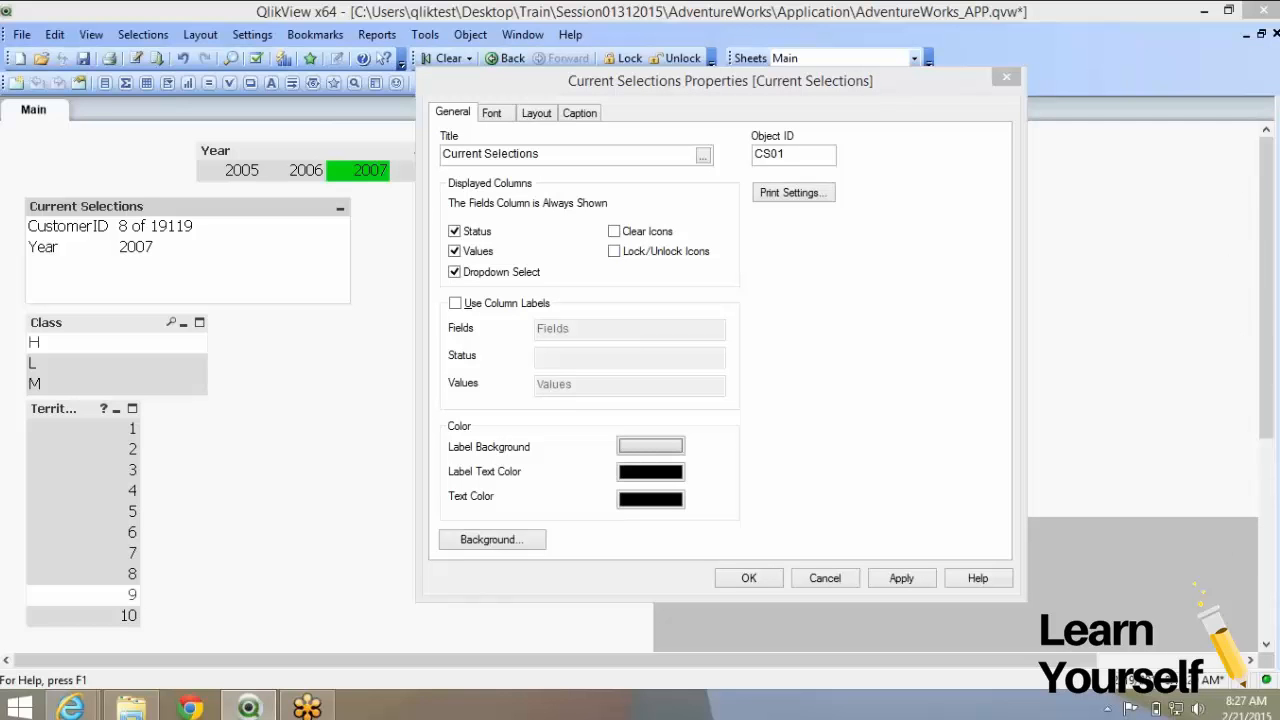
Apply column labels to the Current Selections box, and turn them off again
{"action": "left_click", "coordinate": [455, 303]}
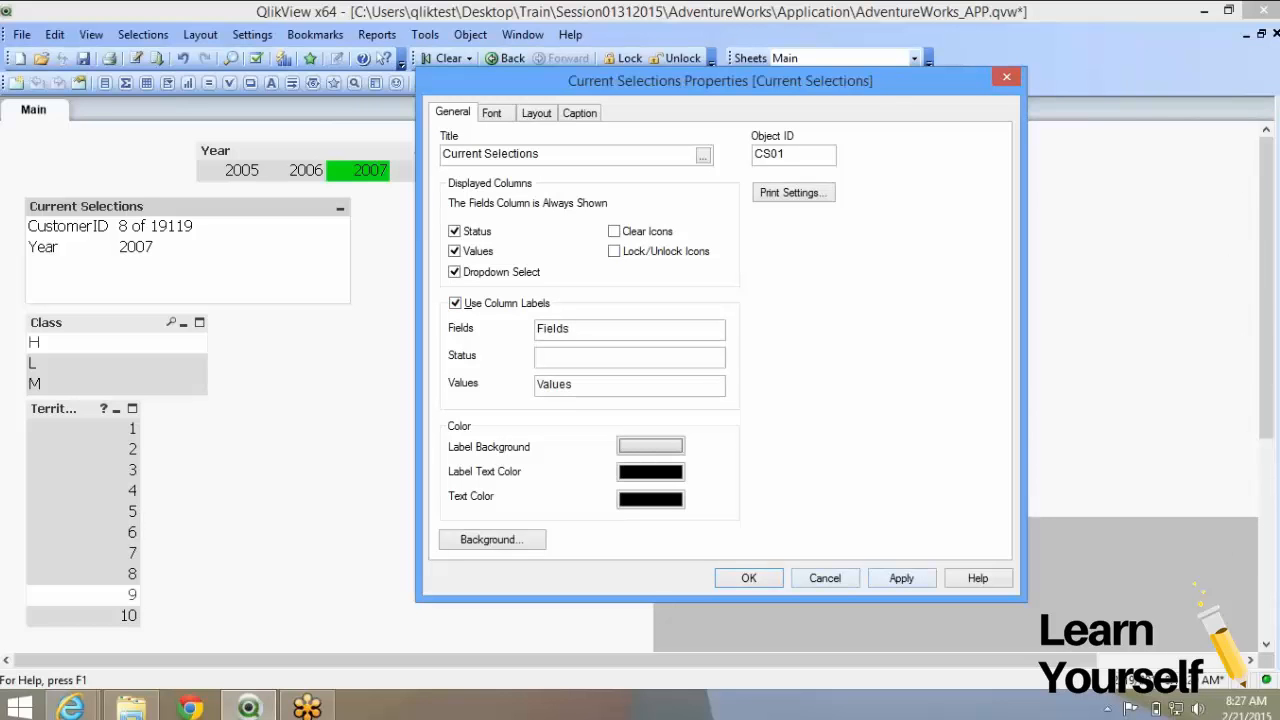
{"action": "left_click", "coordinate": [901, 578]}
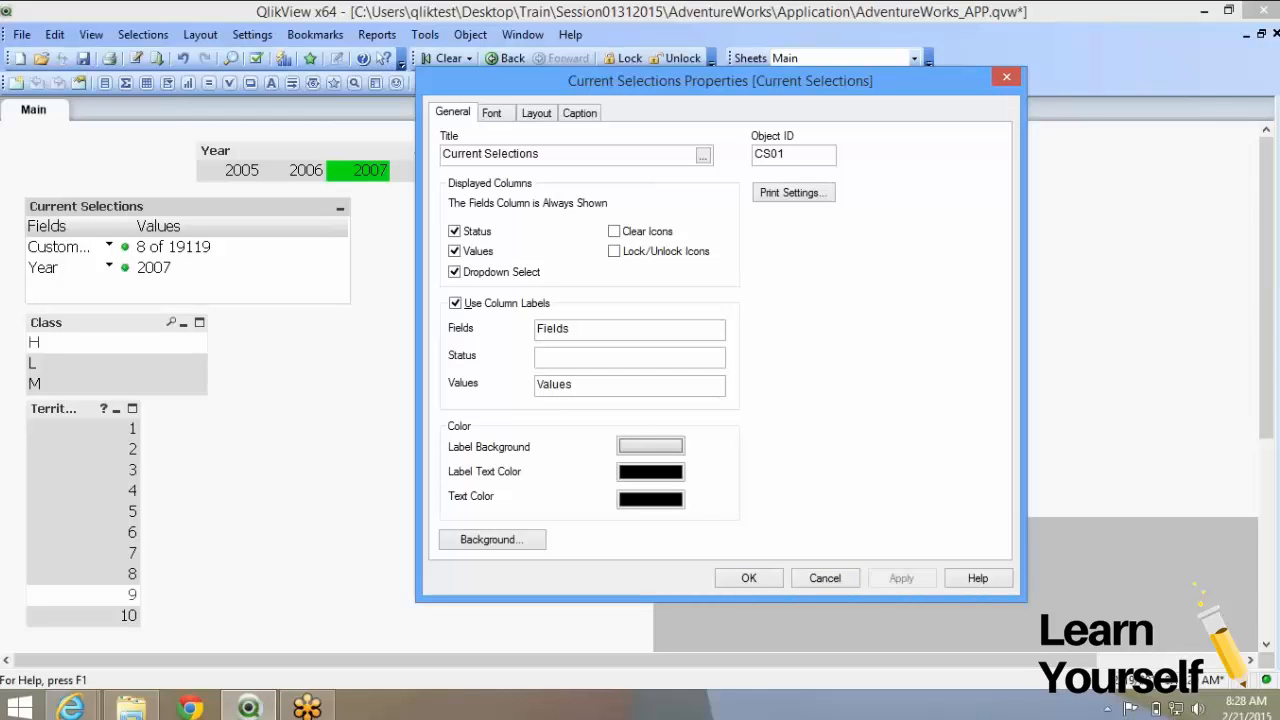
{"action": "left_click", "coordinate": [455, 303]}
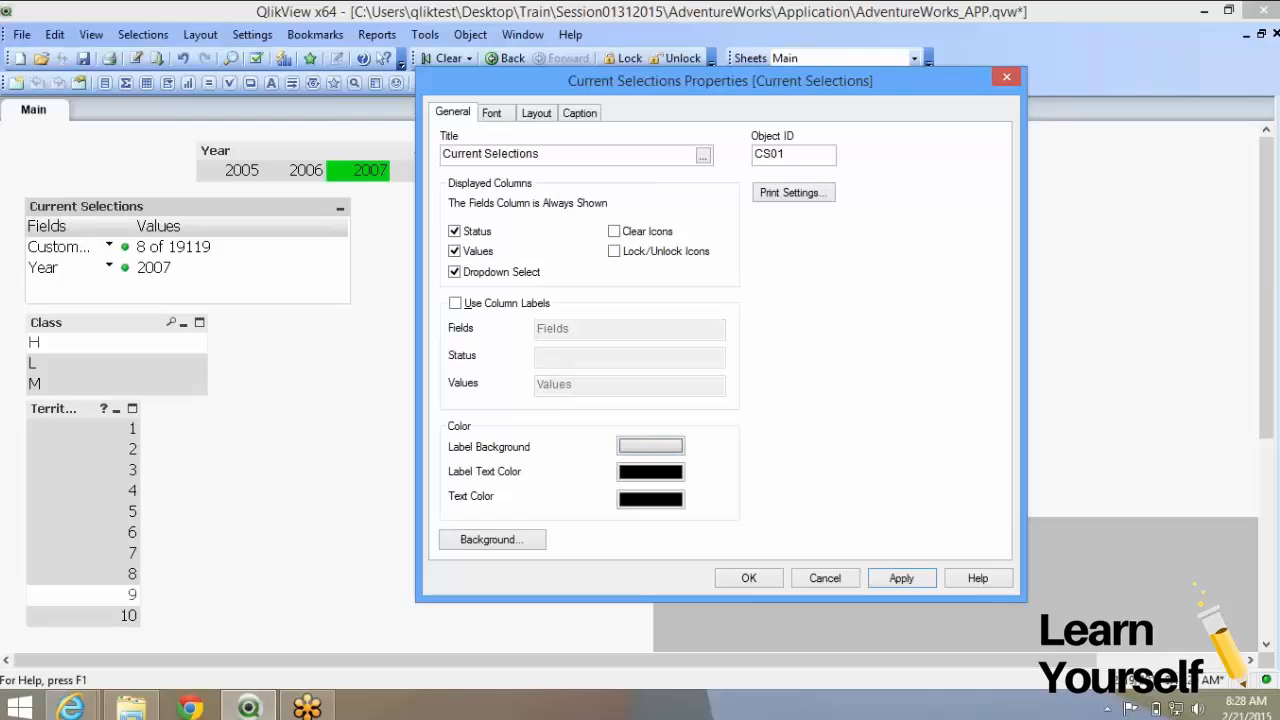
{"action": "left_click", "coordinate": [901, 578]}
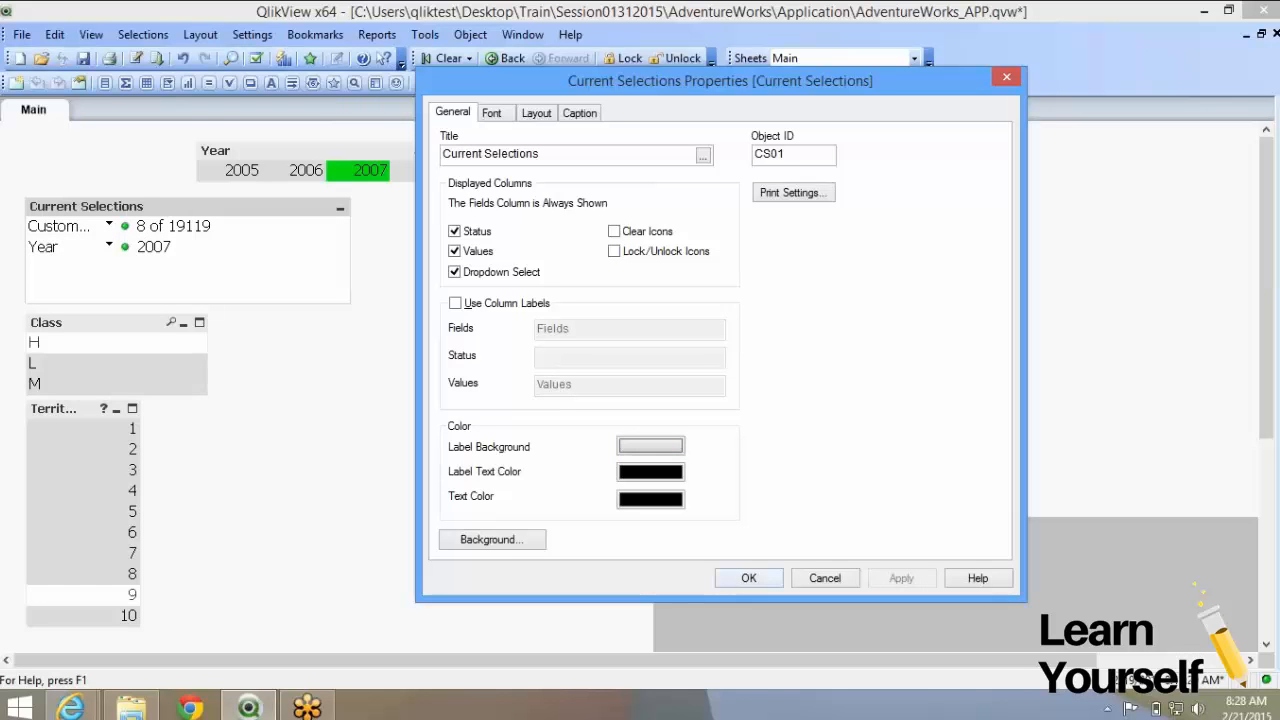
Check the Current Selections box's caption settings, confirm its properties, and narrow the box to roughly the Class list box's width
{"action": "left_click_drag", "start_coordinate": [771, 154], "coordinate": [755, 154]}
{"action": "key", "text": "ctrl+Tab"}
{"action": "key", "text": "ctrl+Tab"}
{"action": "key", "text": "ctrl+Tab"}
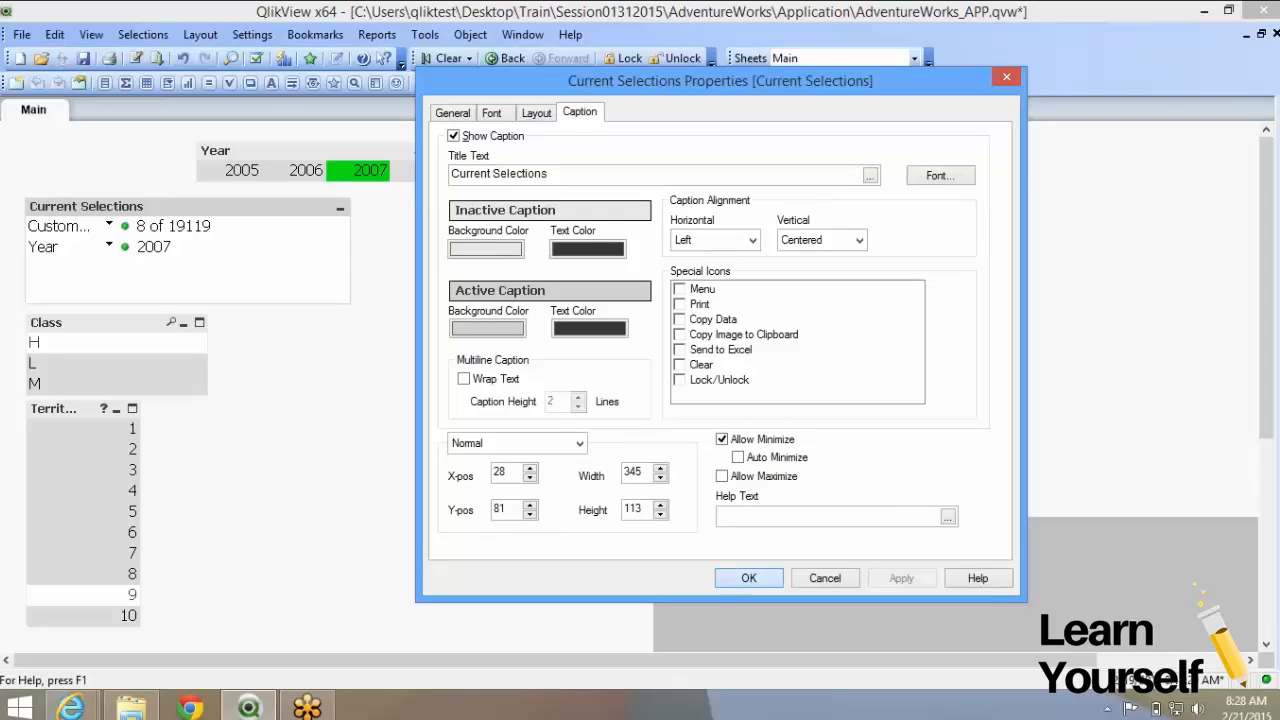
{"action": "left_click", "coordinate": [748, 578]}
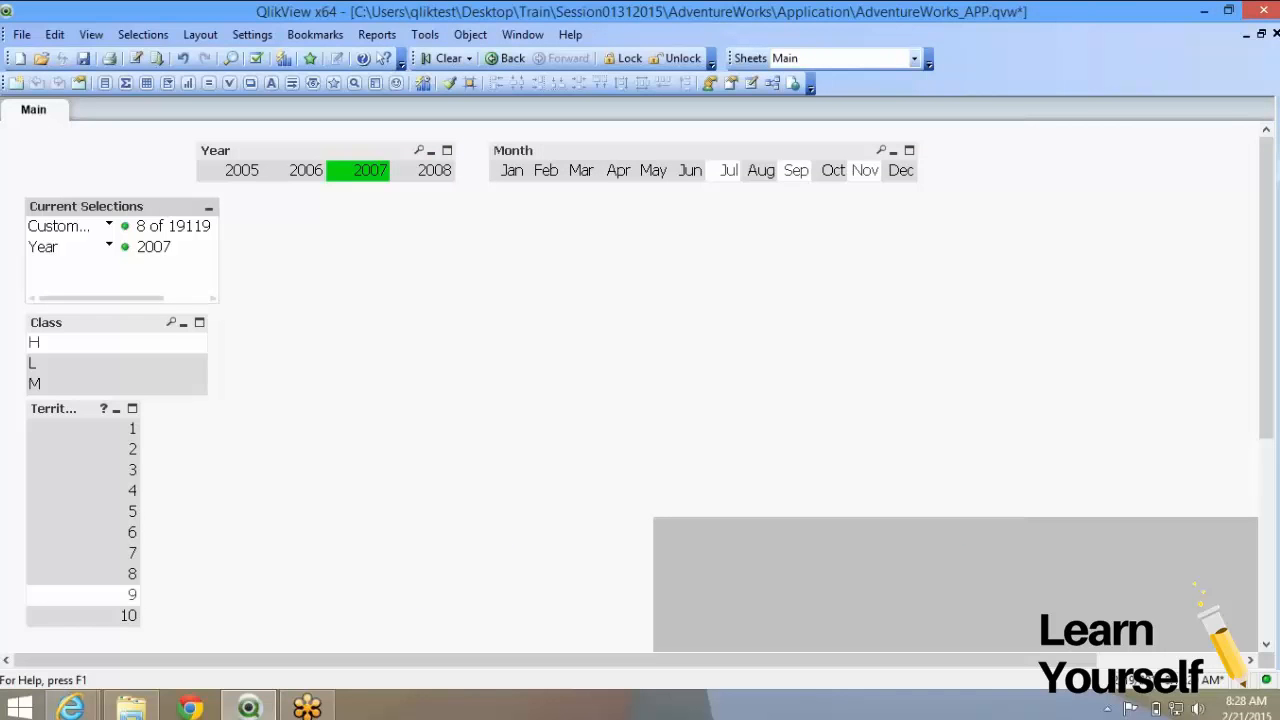
Widen the TerritoryID list box to roughly the Class list box's width and clear all selections
{"action": "left_click_drag", "start_coordinate": [140, 512], "coordinate": [206, 512]}
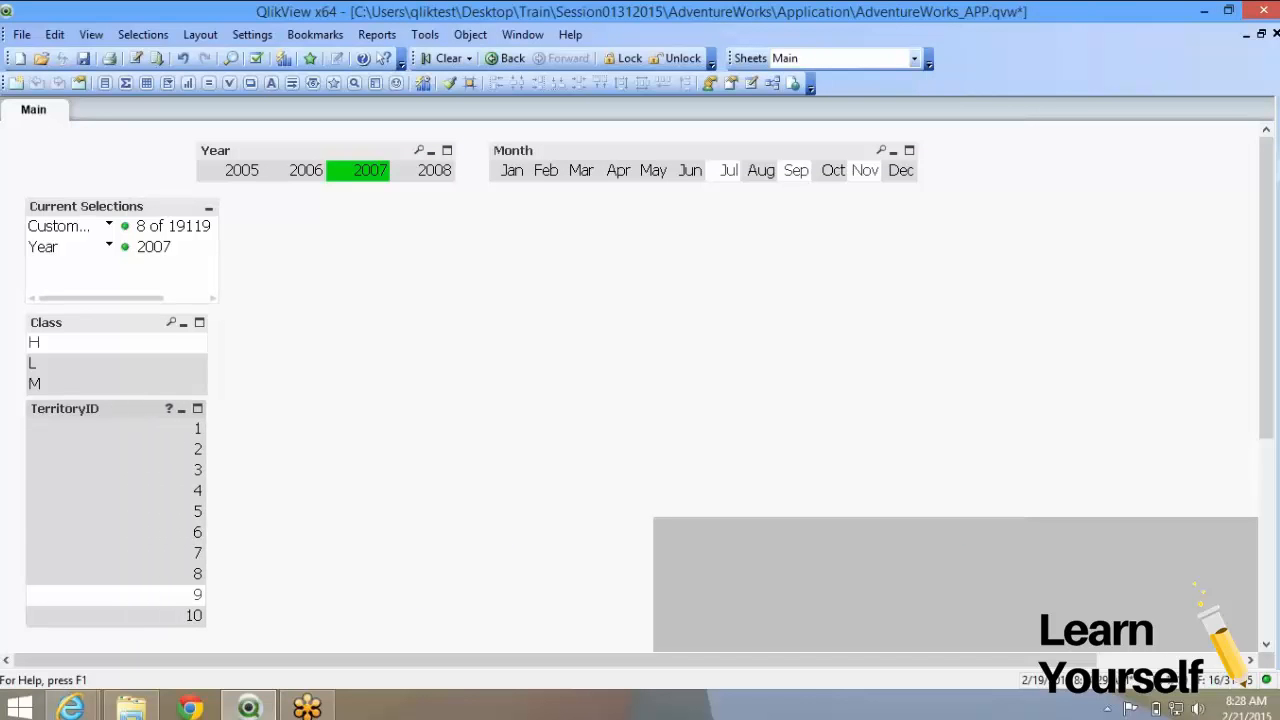
{"action": "left_click", "coordinate": [330, 500]}
{"action": "left_click", "coordinate": [441, 58]}
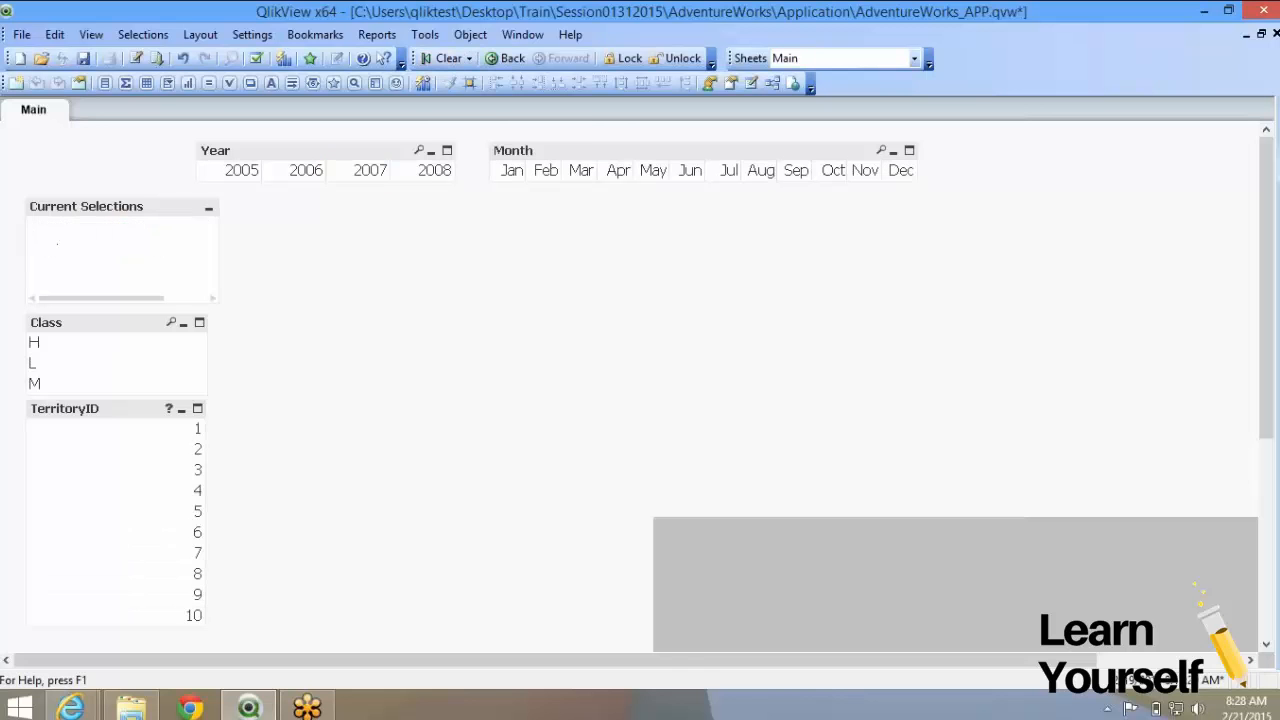
Shift the Year and Month list boxes slightly right and move the gray object beneath them, beside the Current Selections box
{"action": "left_click_drag", "start_coordinate": [170, 124], "coordinate": [1020, 216]}
{"action": "key", "text": "ctrl+shift+Right"}
{"action": "key", "text": "ctrl+shift+Right"}
{"action": "key", "text": "ctrl+shift+Right"}
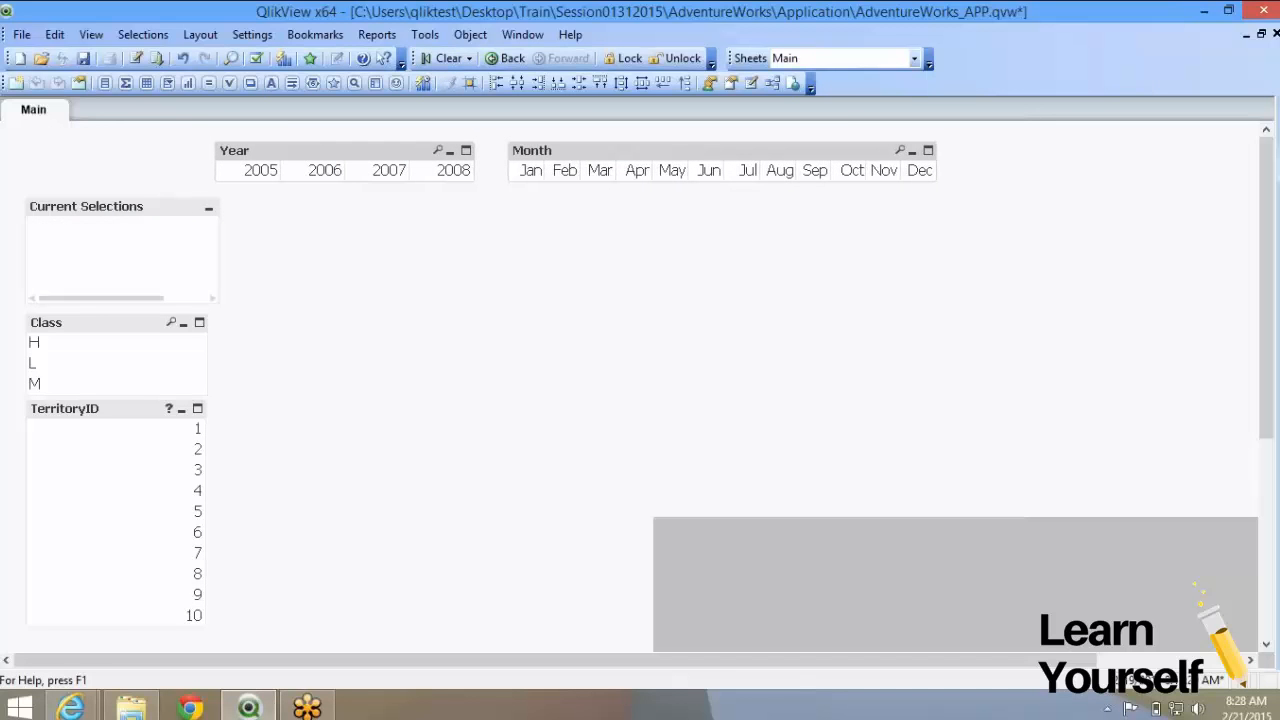
{"action": "key", "text": "ctrl+shift+Right"}
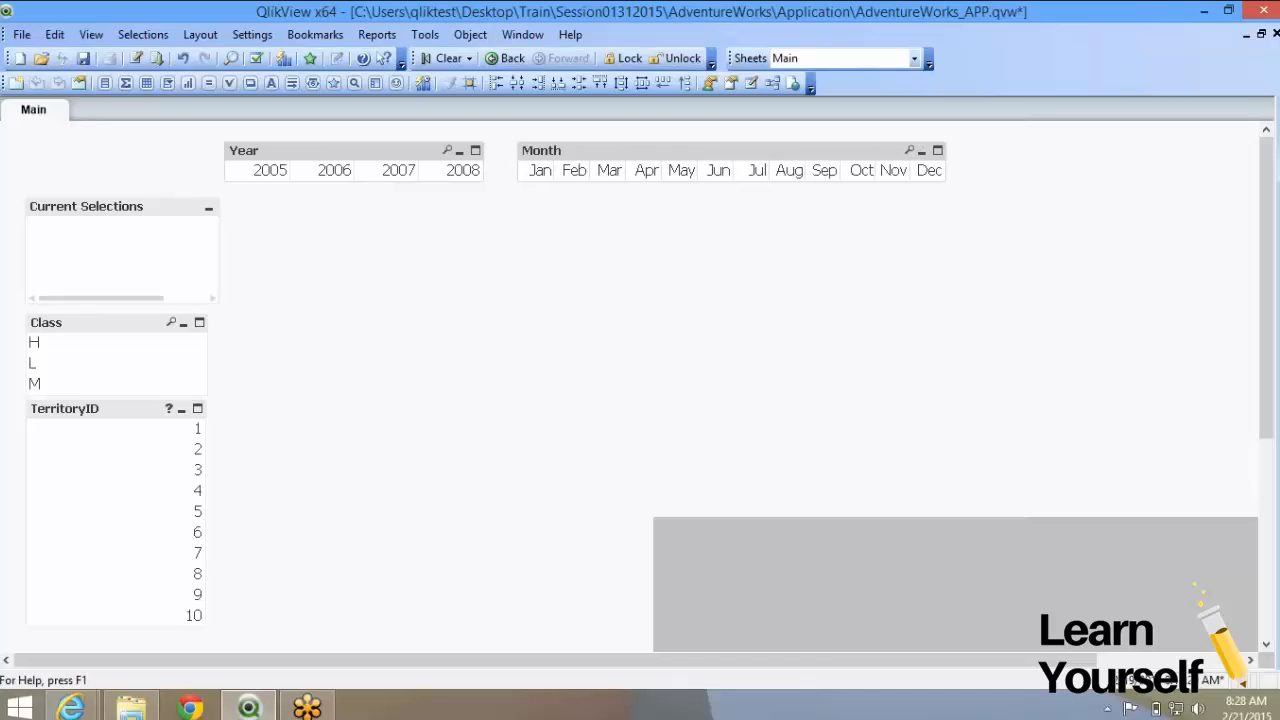
{"action": "left_click_drag", "start_coordinate": [900, 527], "coordinate": [479, 204]}
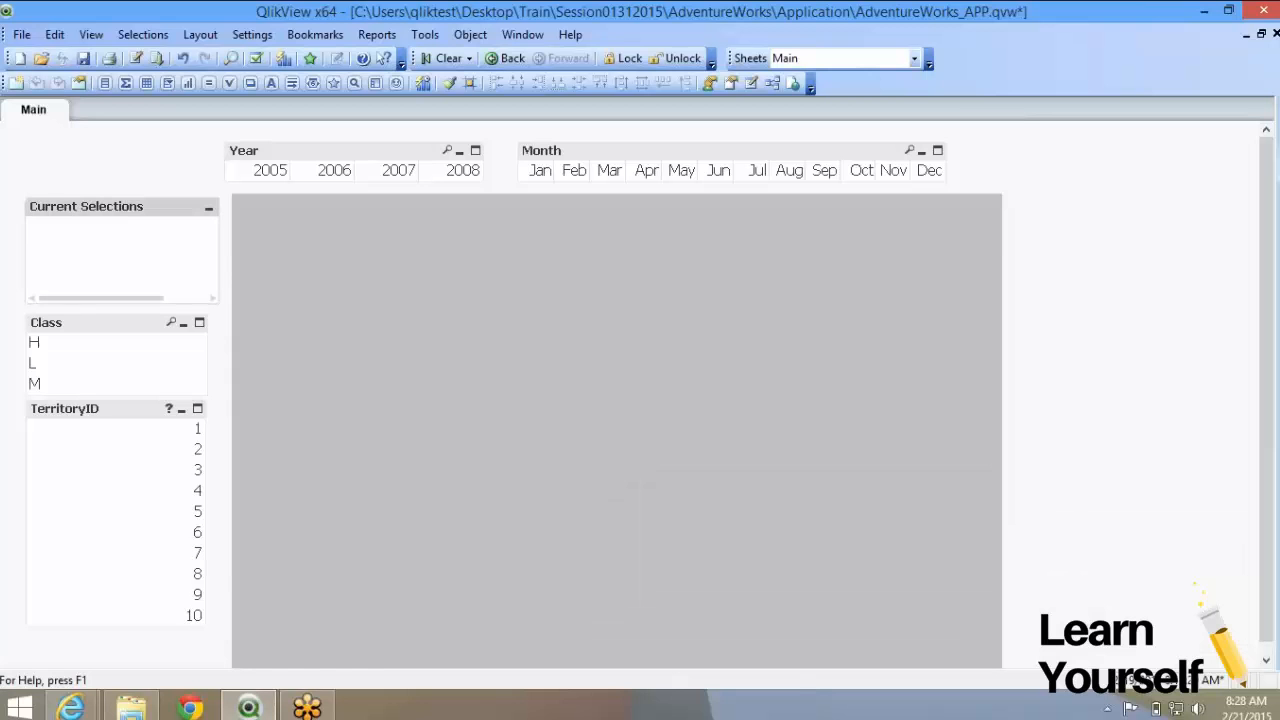
Select the Current Selections, Class and TerritoryID boxes together and resize them to the same width
{"action": "left_click", "coordinate": [98, 323], "text": "shift"}
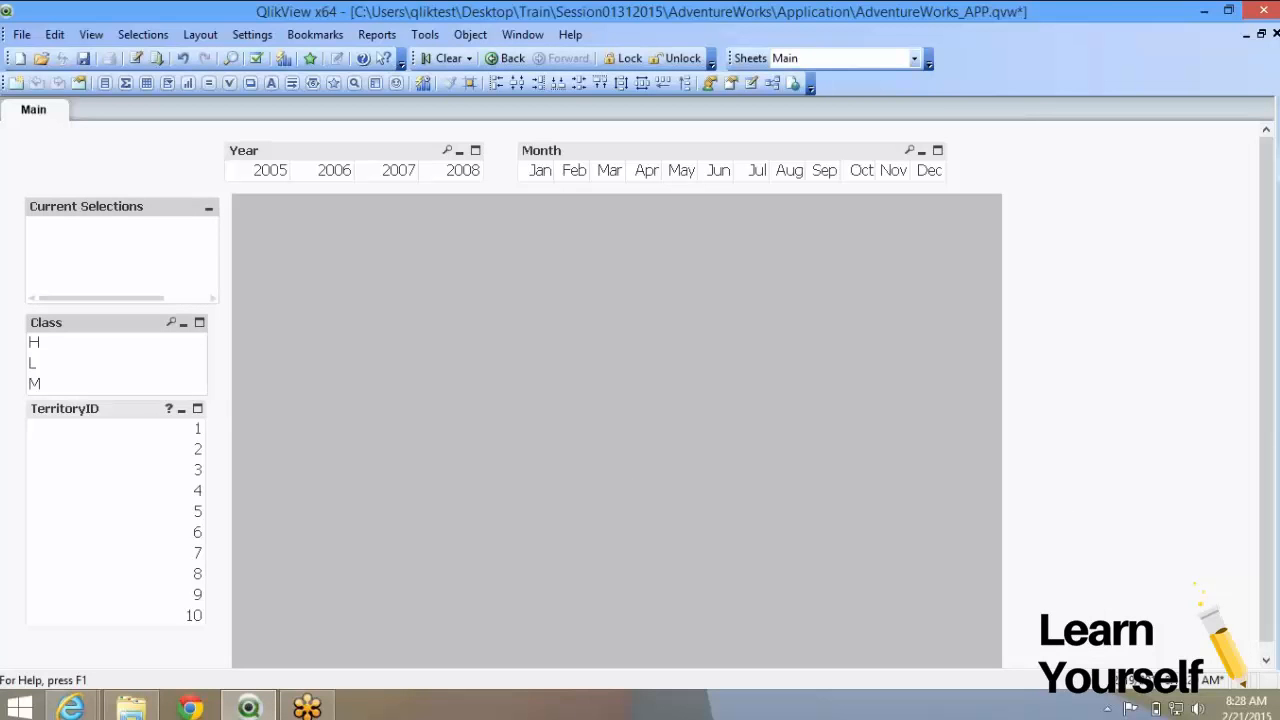
{"action": "left_click", "coordinate": [98, 409], "text": "shift"}
{"action": "left_click", "coordinate": [207, 444]}
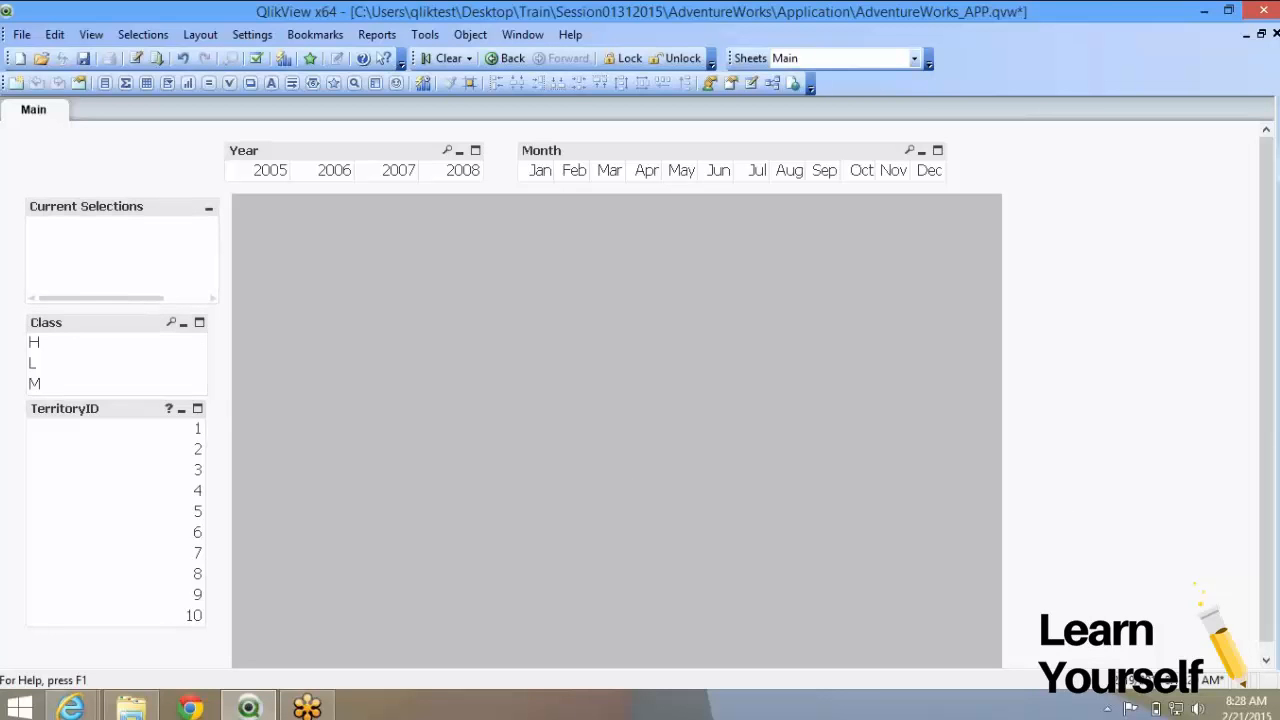
{"action": "left_click", "coordinate": [98, 409]}
{"action": "left_click", "coordinate": [98, 323], "text": "shift"}
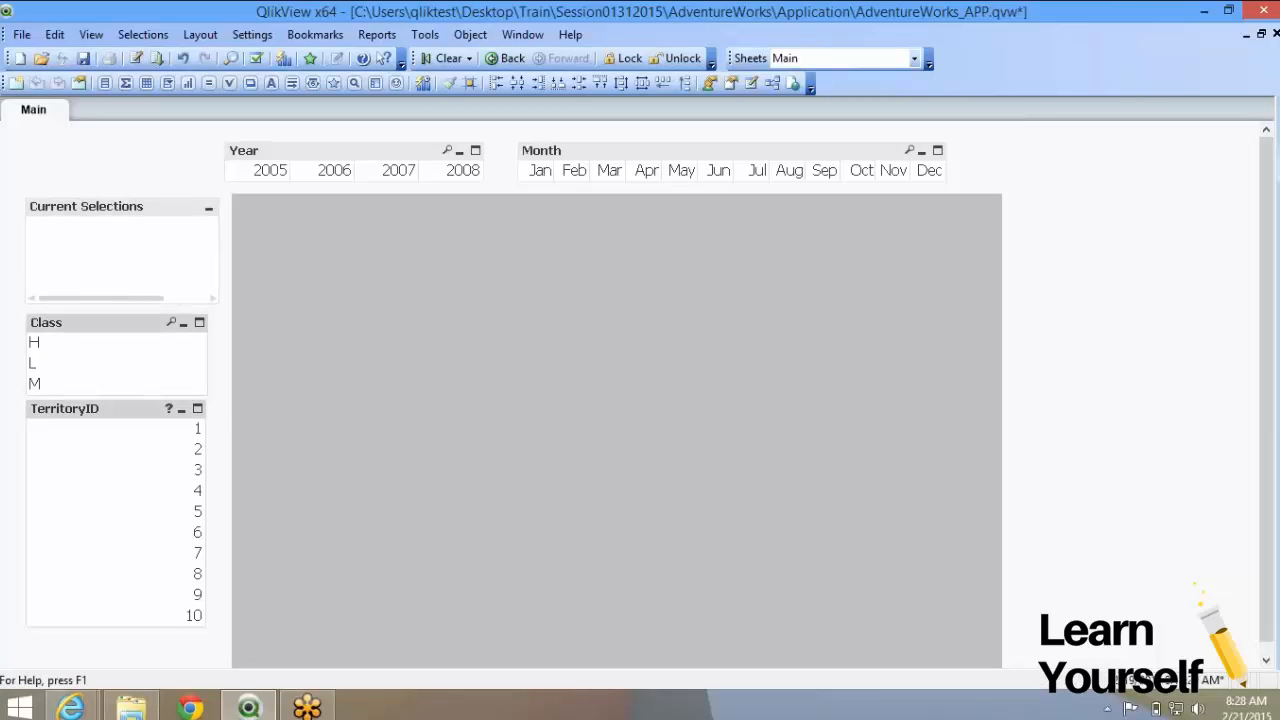
{"action": "left_click", "coordinate": [98, 207], "text": "shift"}
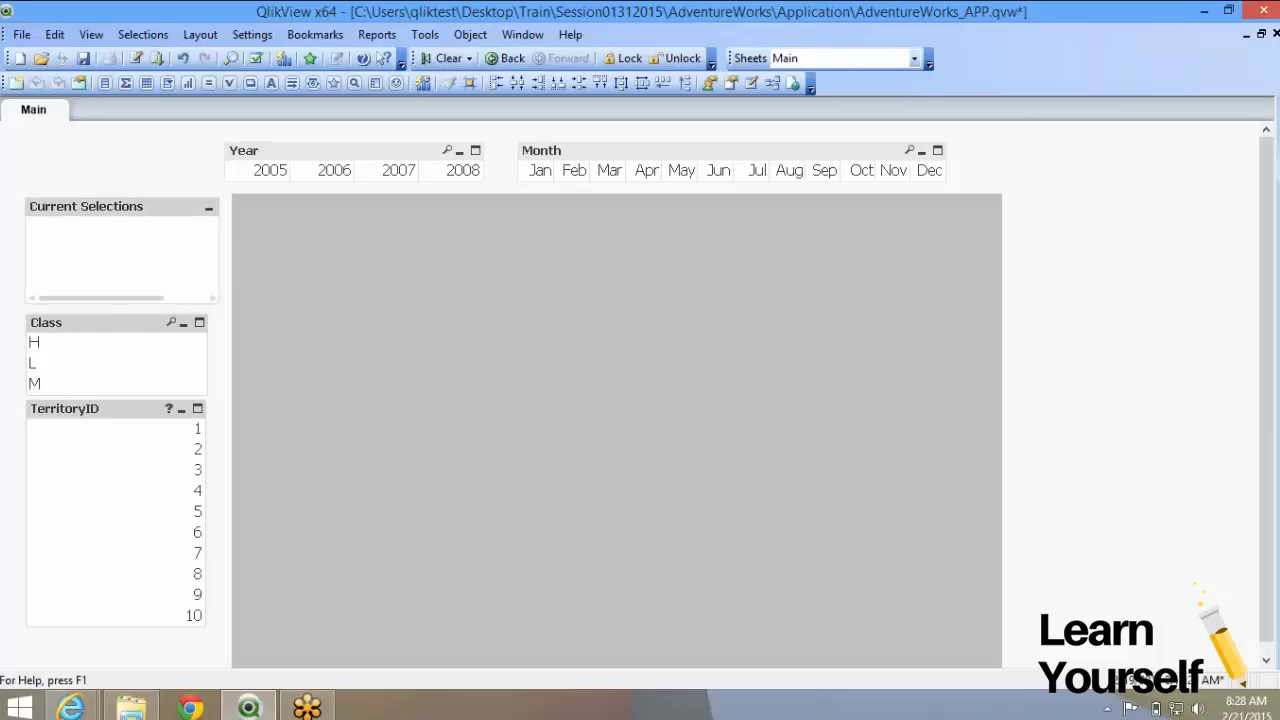
{"action": "left_click_drag", "start_coordinate": [206, 520], "coordinate": [216, 520]}
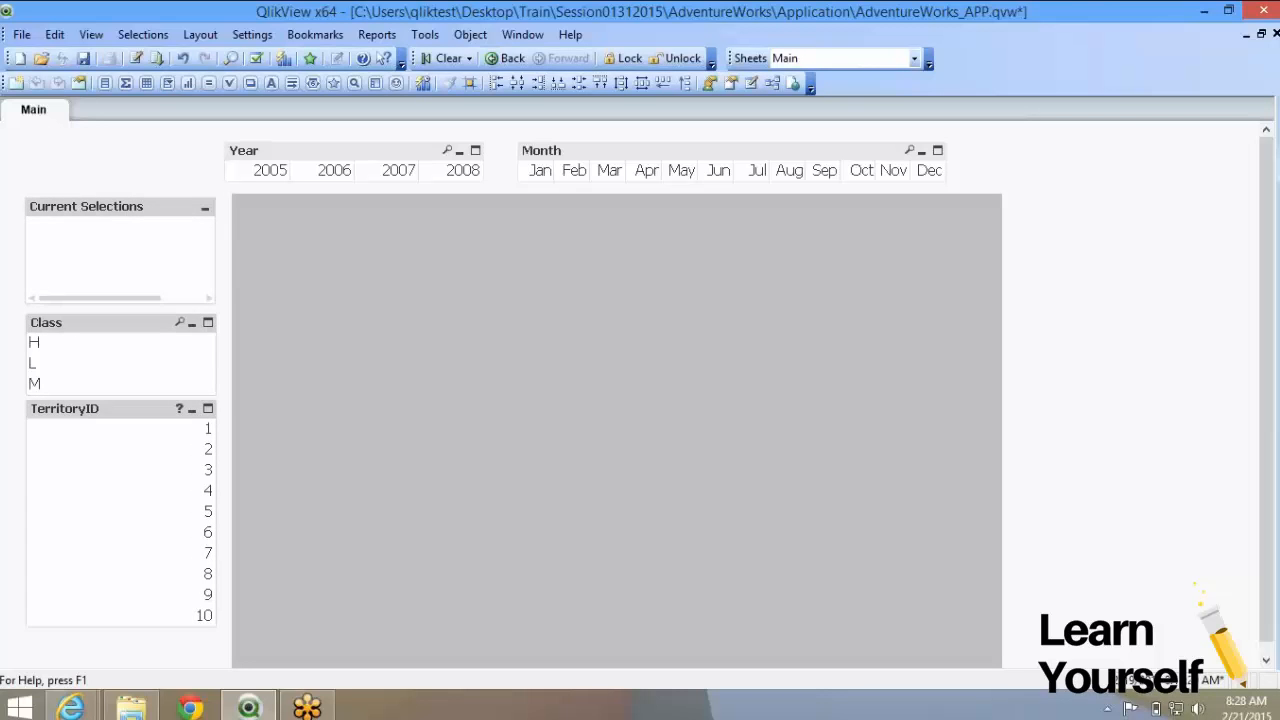
{"action": "key", "text": "Escape"}
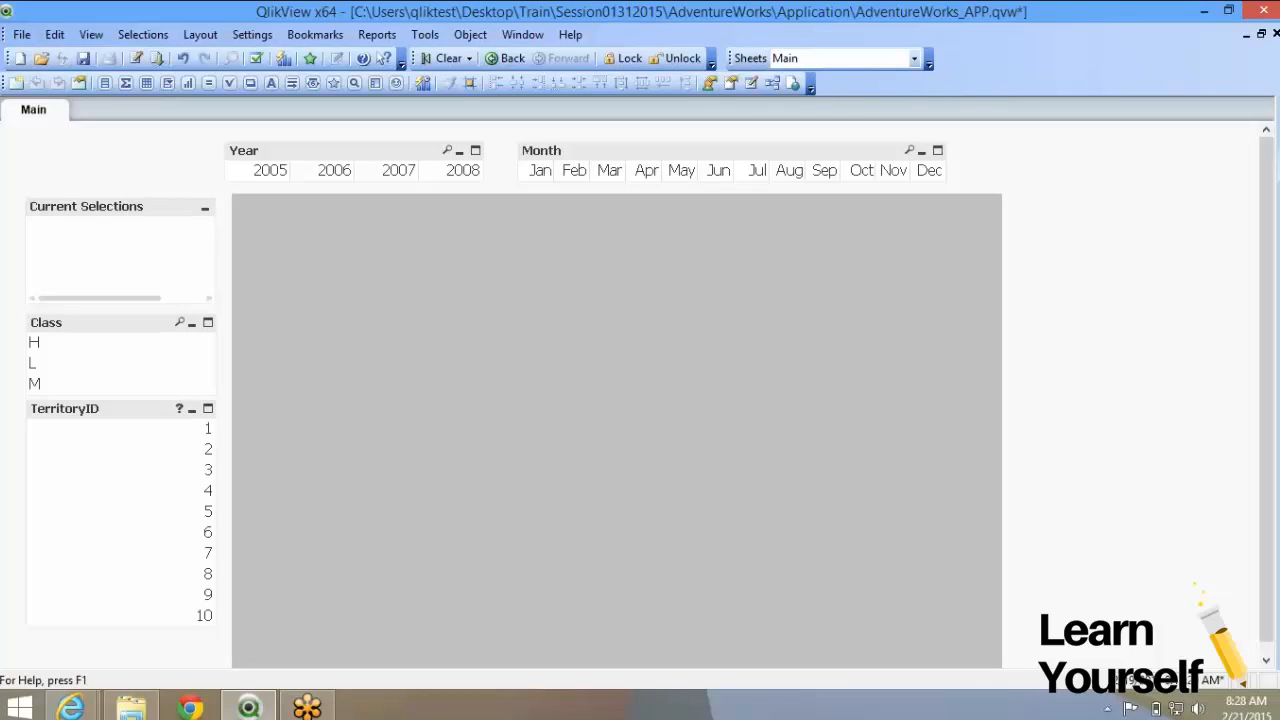
Shorten the TerritoryID list box so it shows about three values
{"action": "right_click", "coordinate": [1041, 210]}
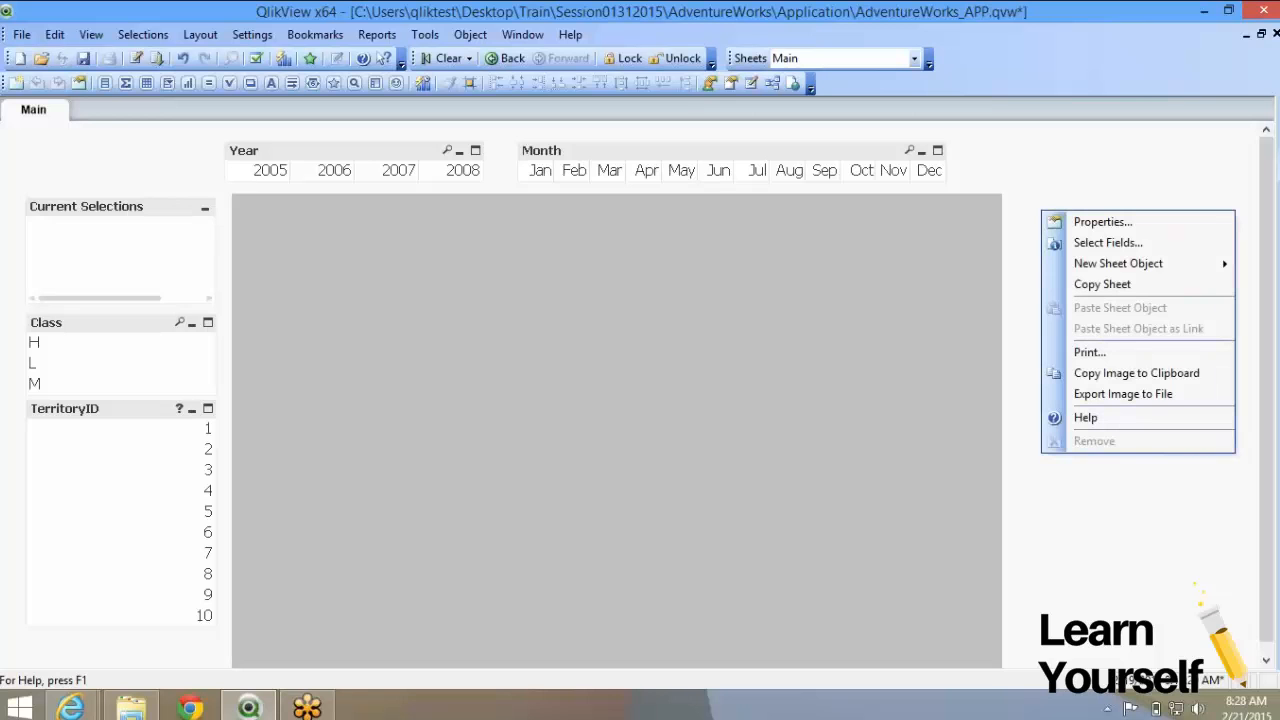
{"action": "key", "text": "Escape"}
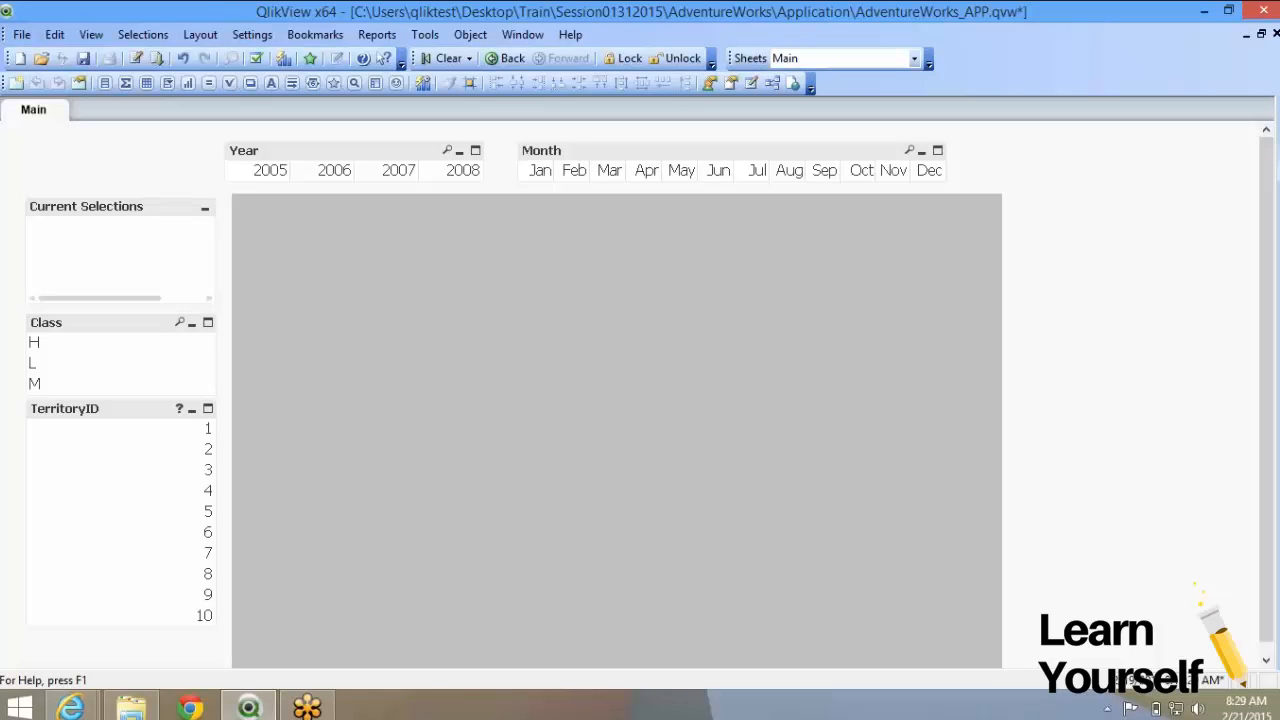
{"action": "left_click_drag", "start_coordinate": [121, 627], "coordinate": [121, 489]}
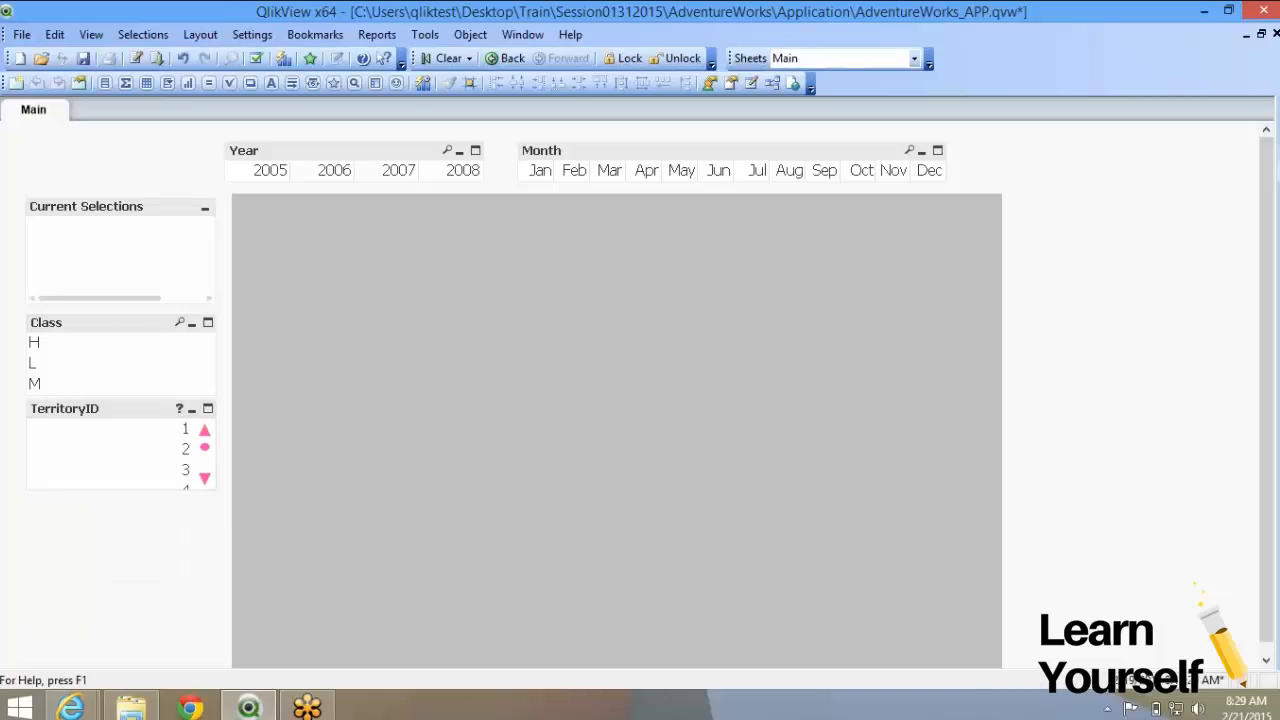
{"action": "right_click", "coordinate": [51, 287]}
{"action": "mouse_move", "coordinate": [130, 340]}
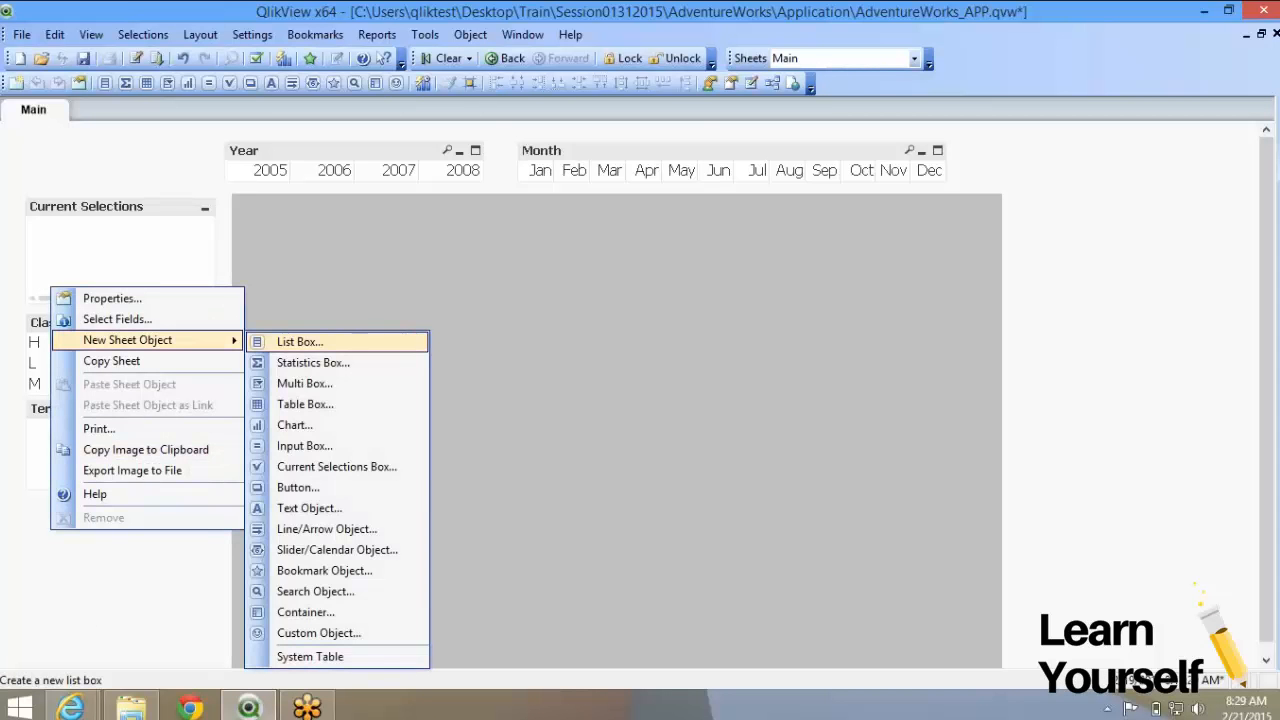
{"action": "left_click", "coordinate": [313, 362]}
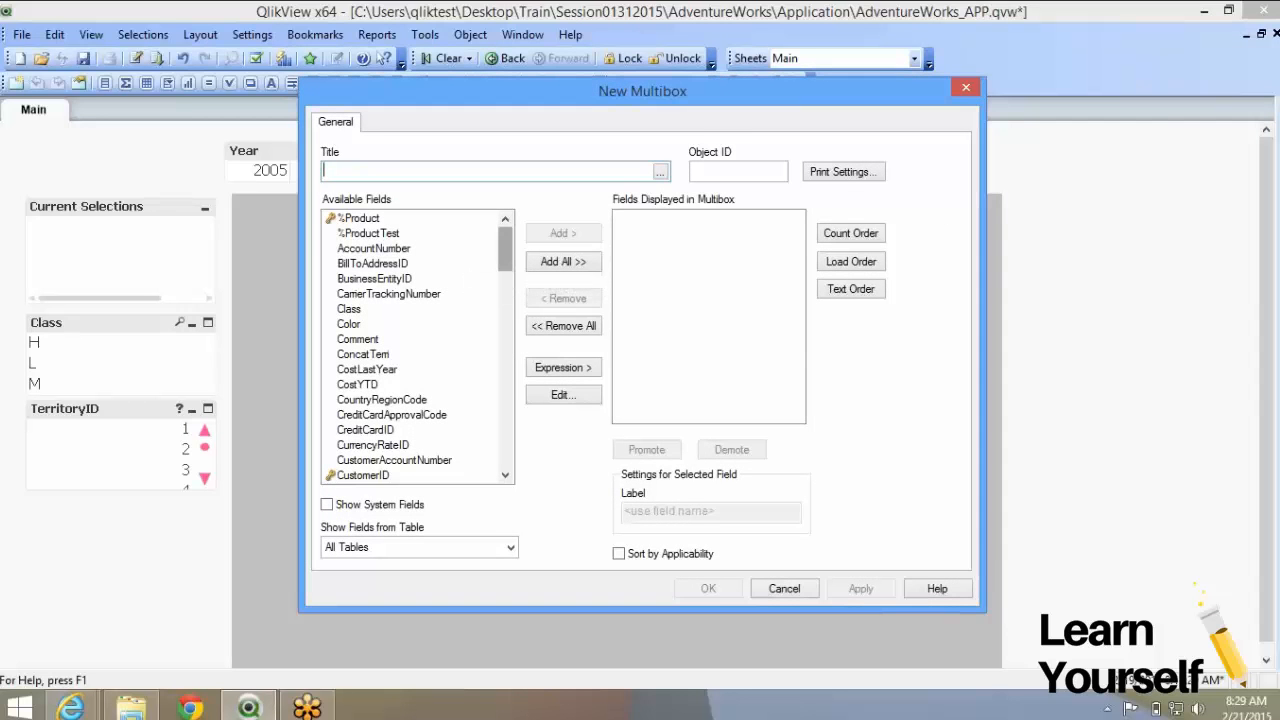
{"action": "scroll", "coordinate": [418, 345], "scroll_direction": "down", "scroll_amount": 20}
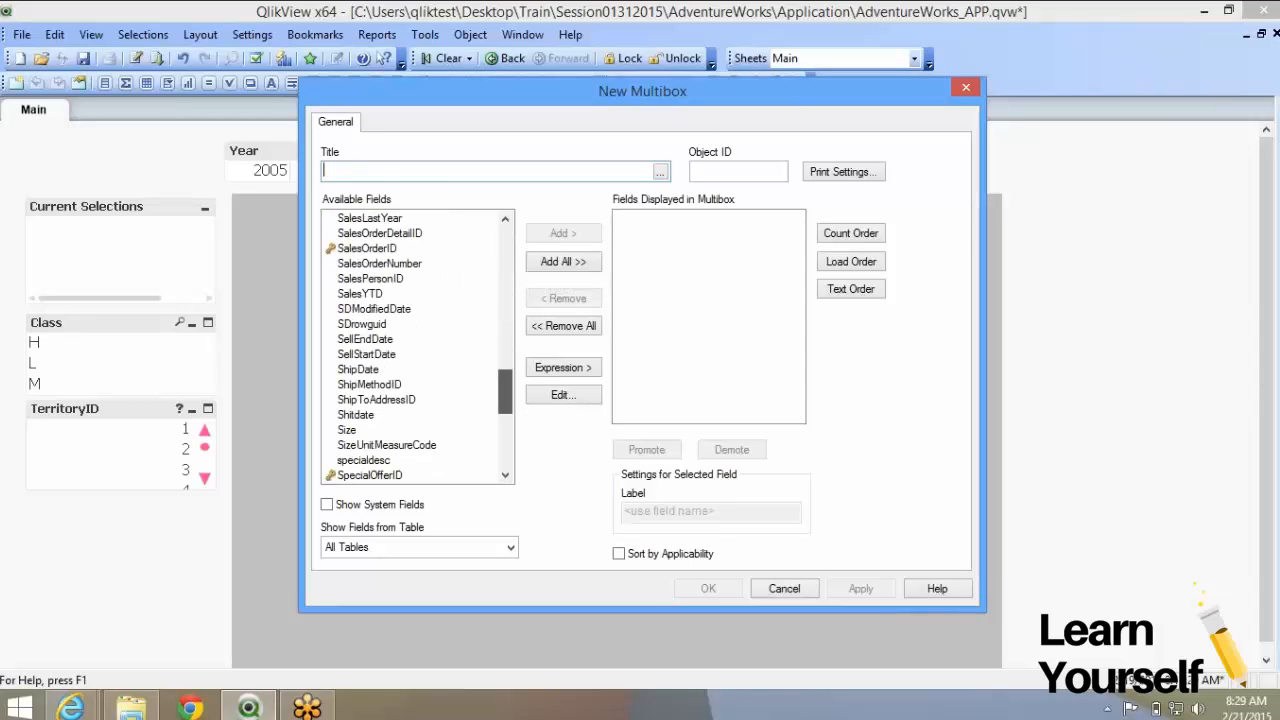
{"action": "scroll", "coordinate": [418, 345], "scroll_direction": "up", "scroll_amount": 20}
{"action": "scroll", "coordinate": [418, 345], "scroll_direction": "down", "scroll_amount": 15}
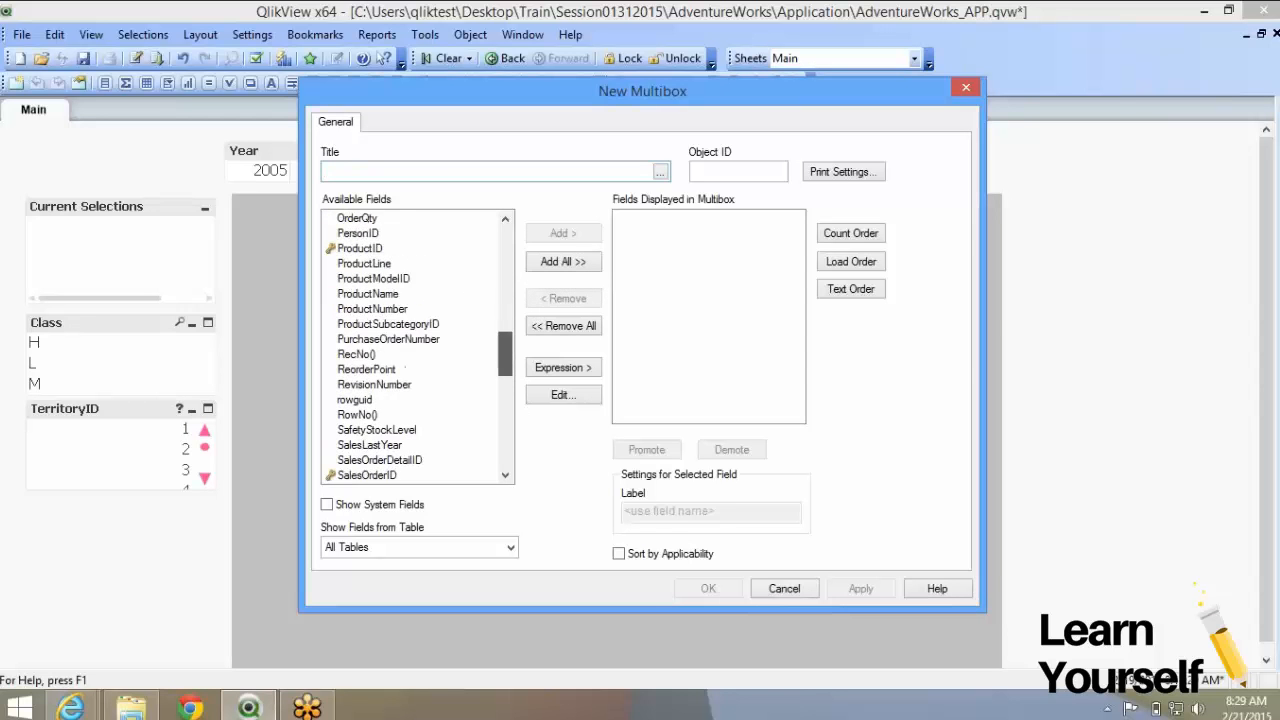
{"action": "left_click", "coordinate": [362, 340]}
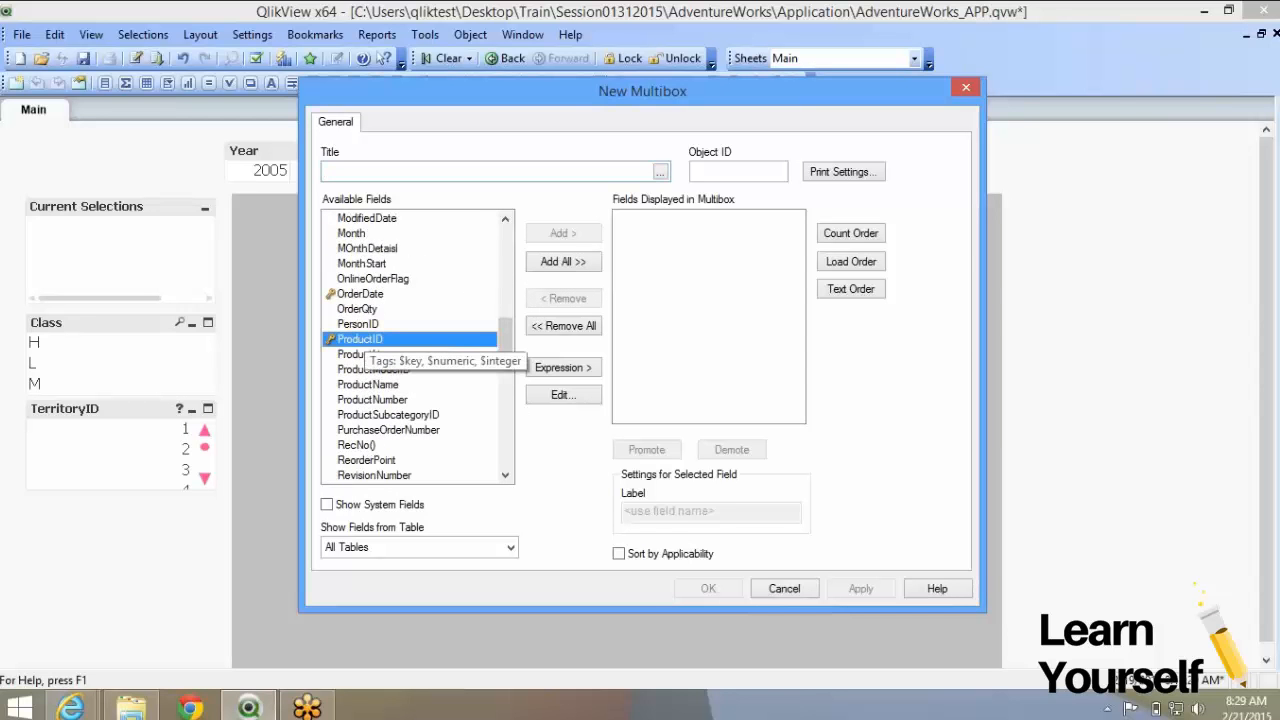
{"action": "left_click", "coordinate": [564, 262]}
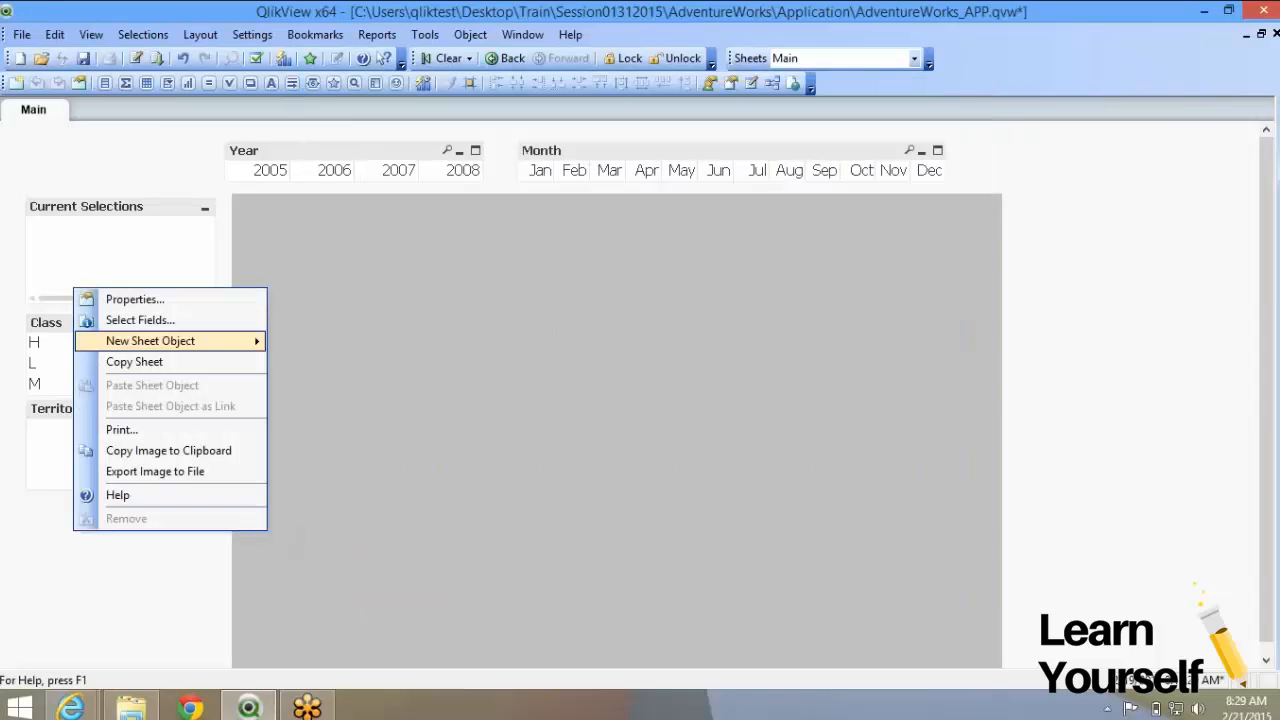
Create a new multi box on the sheet and add the CustomerID field to it
{"action": "mouse_move", "coordinate": [150, 341]}
{"action": "left_click", "coordinate": [332, 405]}
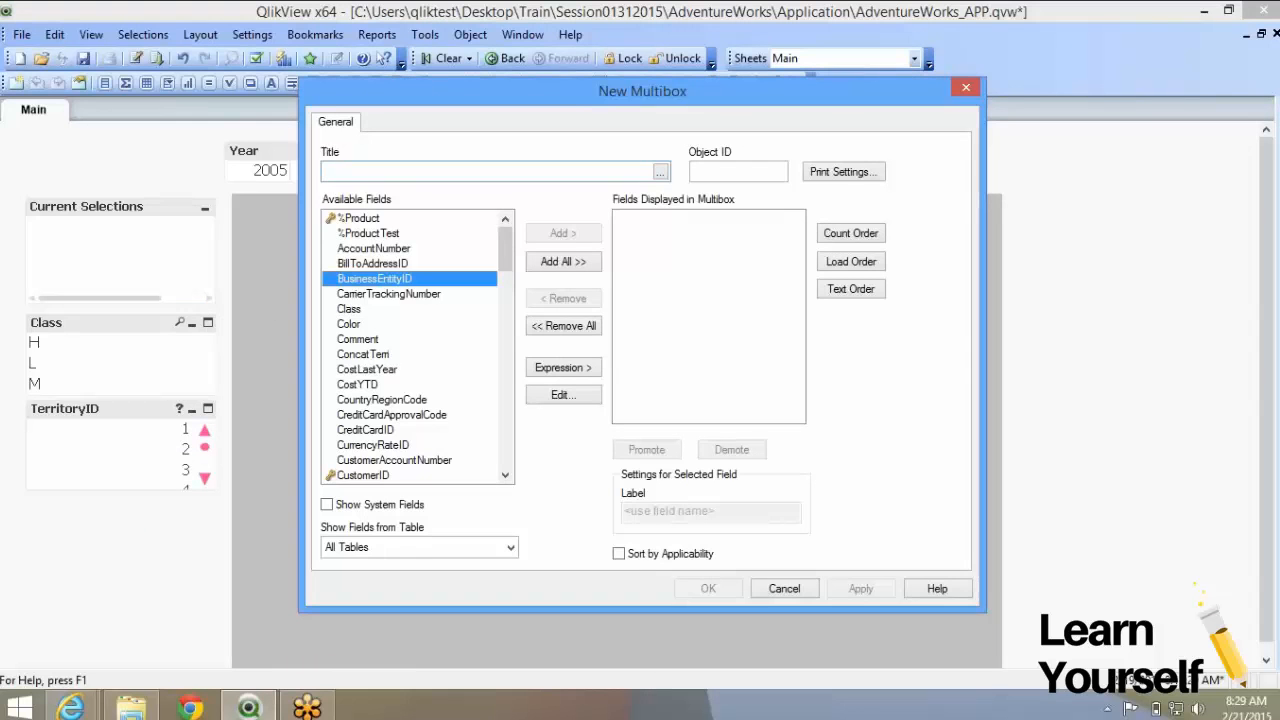
{"action": "left_click_drag", "start_coordinate": [505, 249], "coordinate": [505, 328]}
{"action": "left_click", "coordinate": [364, 354]}
{"action": "left_click", "coordinate": [563, 233]}
Add the ProductID field to the new multi box and remove it again
{"action": "left_click", "coordinate": [360, 400]}
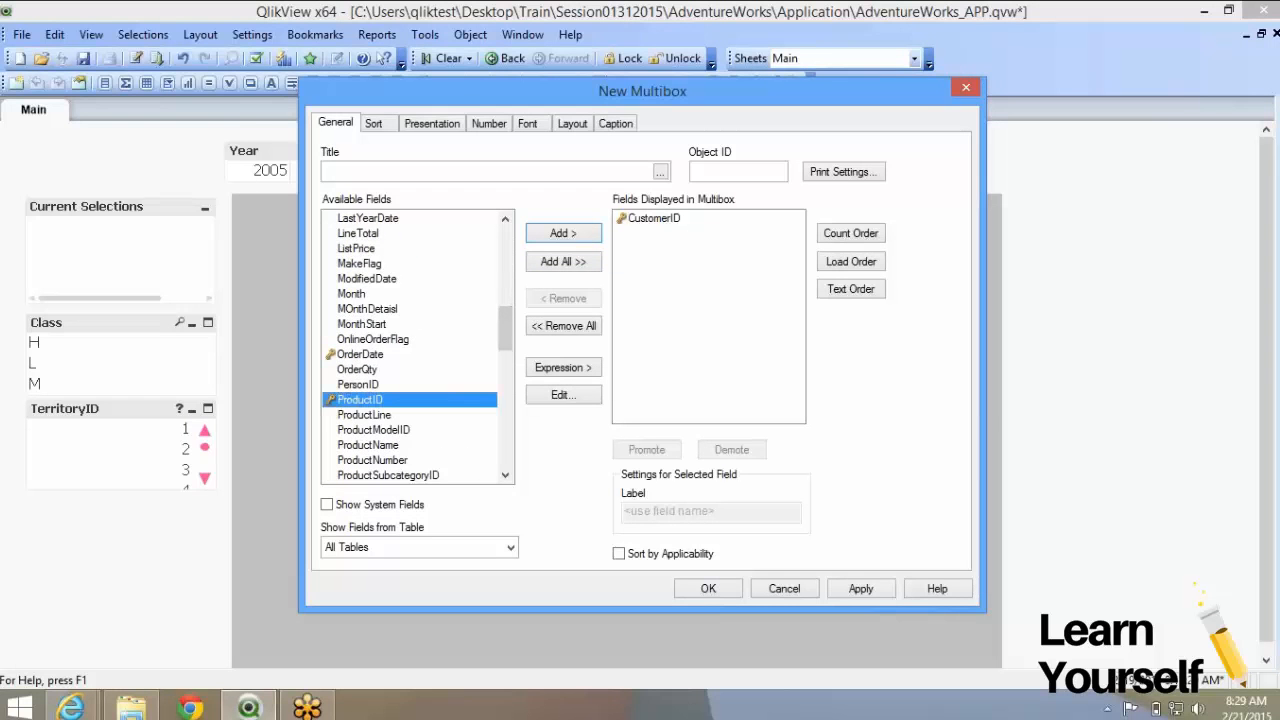
{"action": "left_click", "coordinate": [563, 233]}
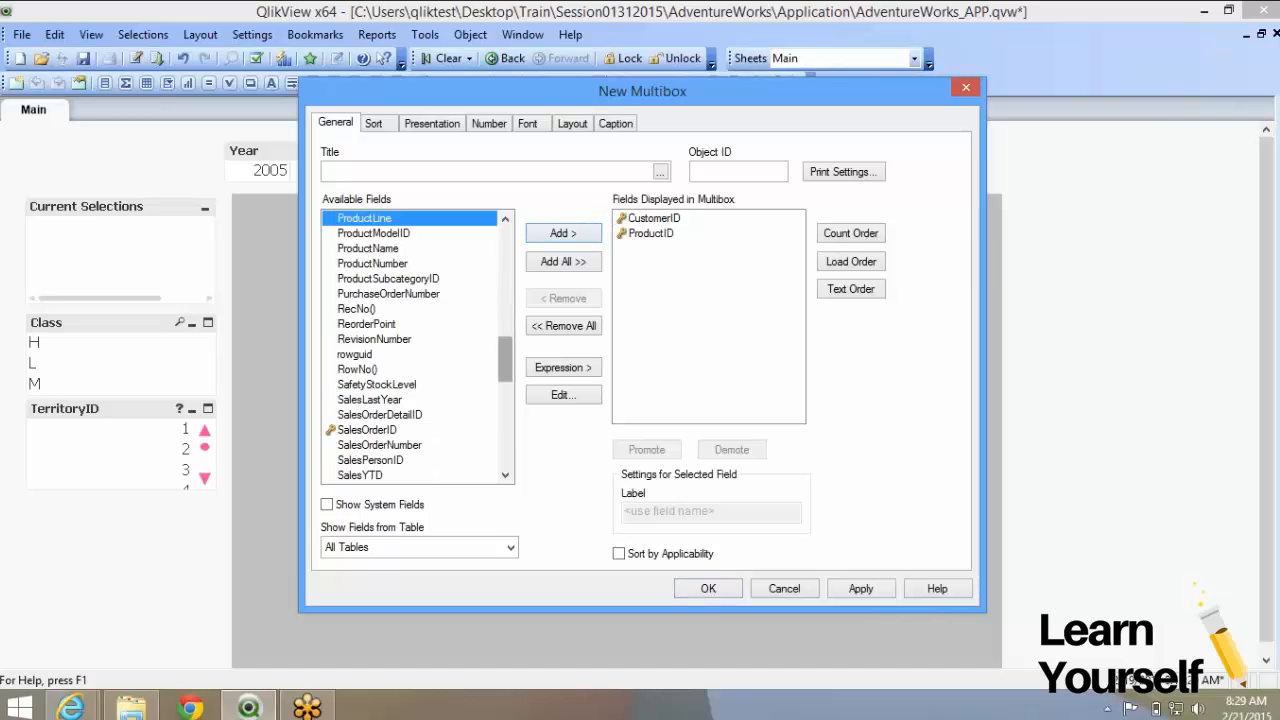
{"action": "left_click_drag", "start_coordinate": [505, 360], "coordinate": [505, 446]}
{"action": "left_click", "coordinate": [370, 309]}
{"action": "left_click", "coordinate": [361, 324]}
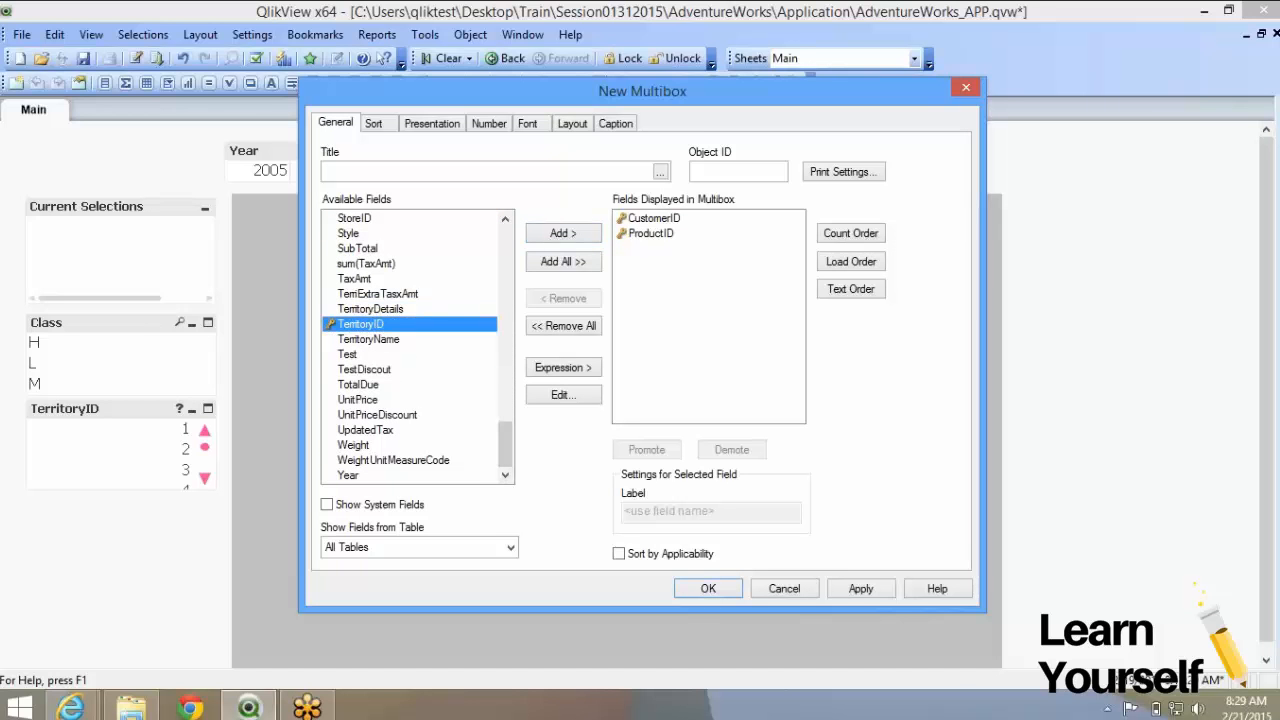
{"action": "left_click", "coordinate": [650, 233]}
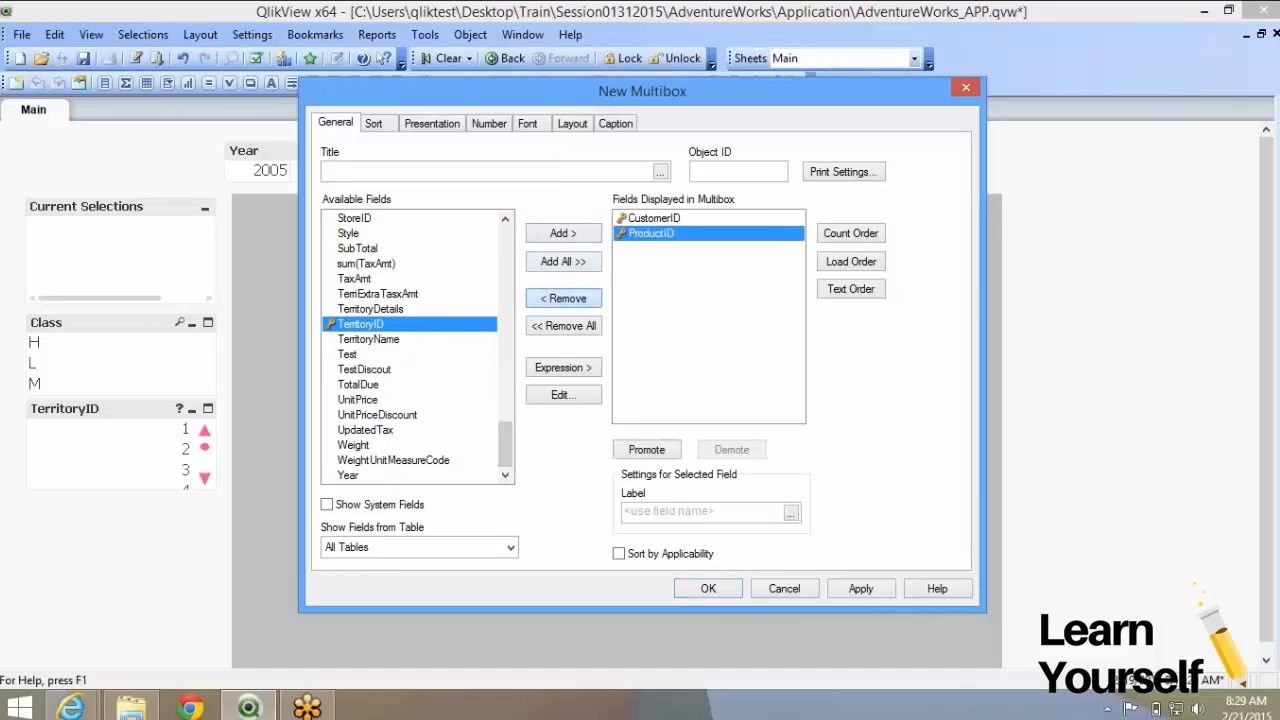
{"action": "left_click", "coordinate": [563, 298]}
{"action": "left_click_drag", "start_coordinate": [505, 248], "coordinate": [505, 355]}
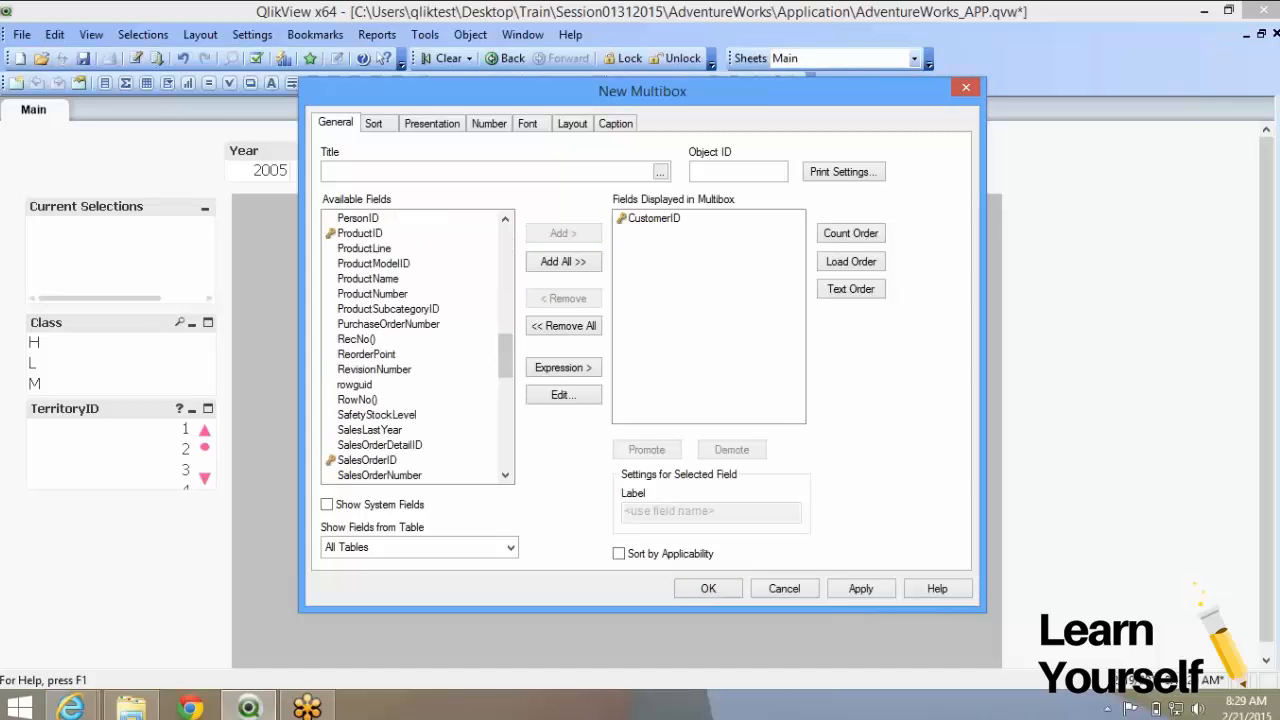
Add the ProductName and CustomerName fields to the new multi box
{"action": "left_click", "coordinate": [368, 279]}
{"action": "left_click", "coordinate": [563, 233]}
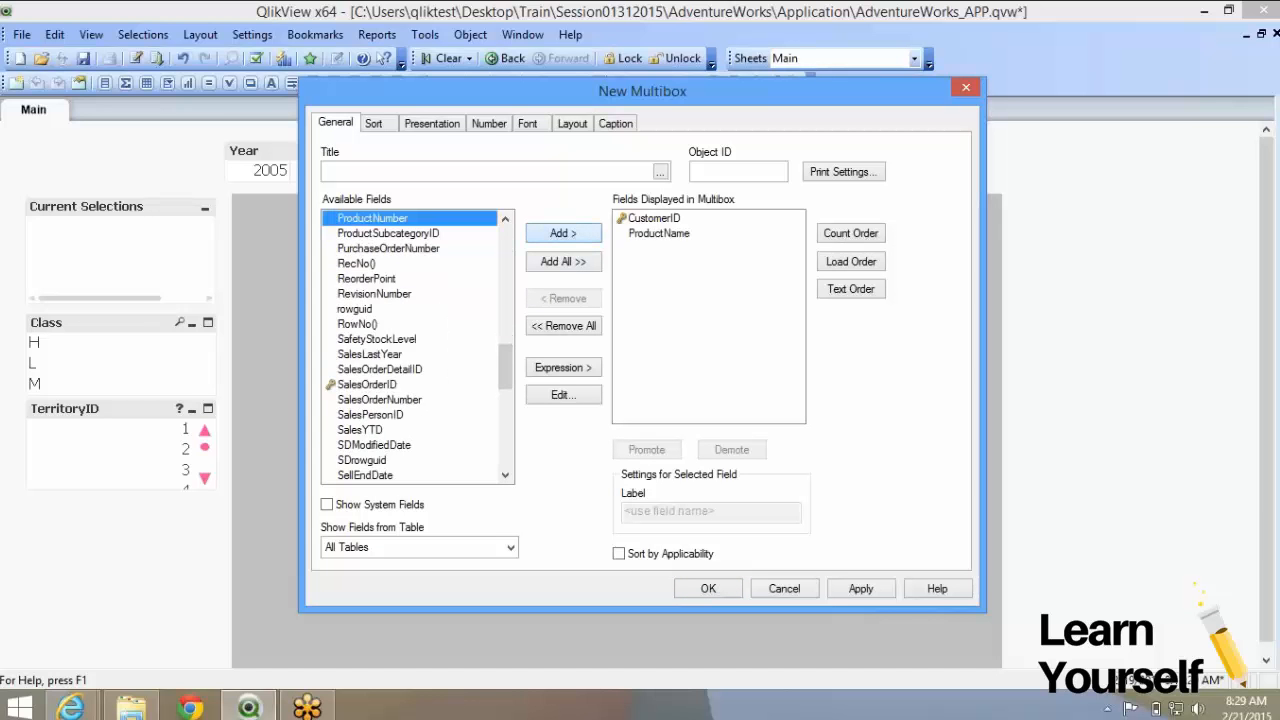
{"action": "left_click_drag", "start_coordinate": [505, 367], "coordinate": [505, 261]}
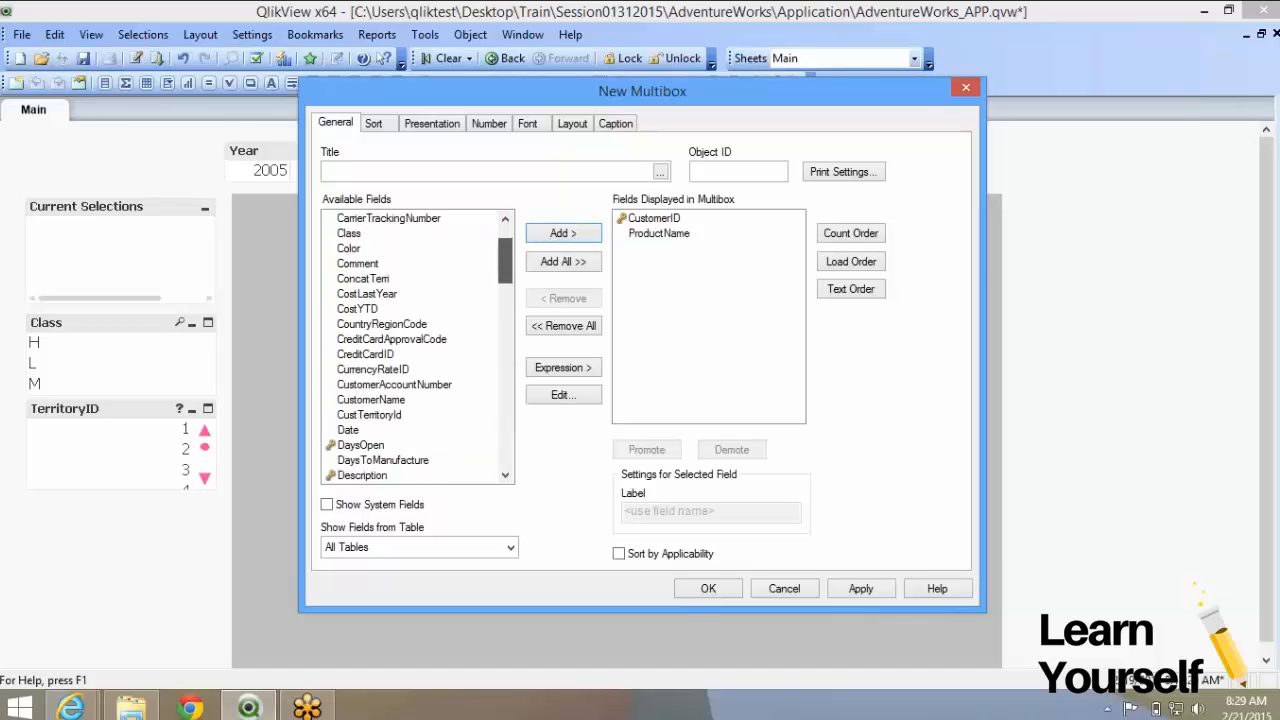
{"action": "left_click", "coordinate": [371, 400]}
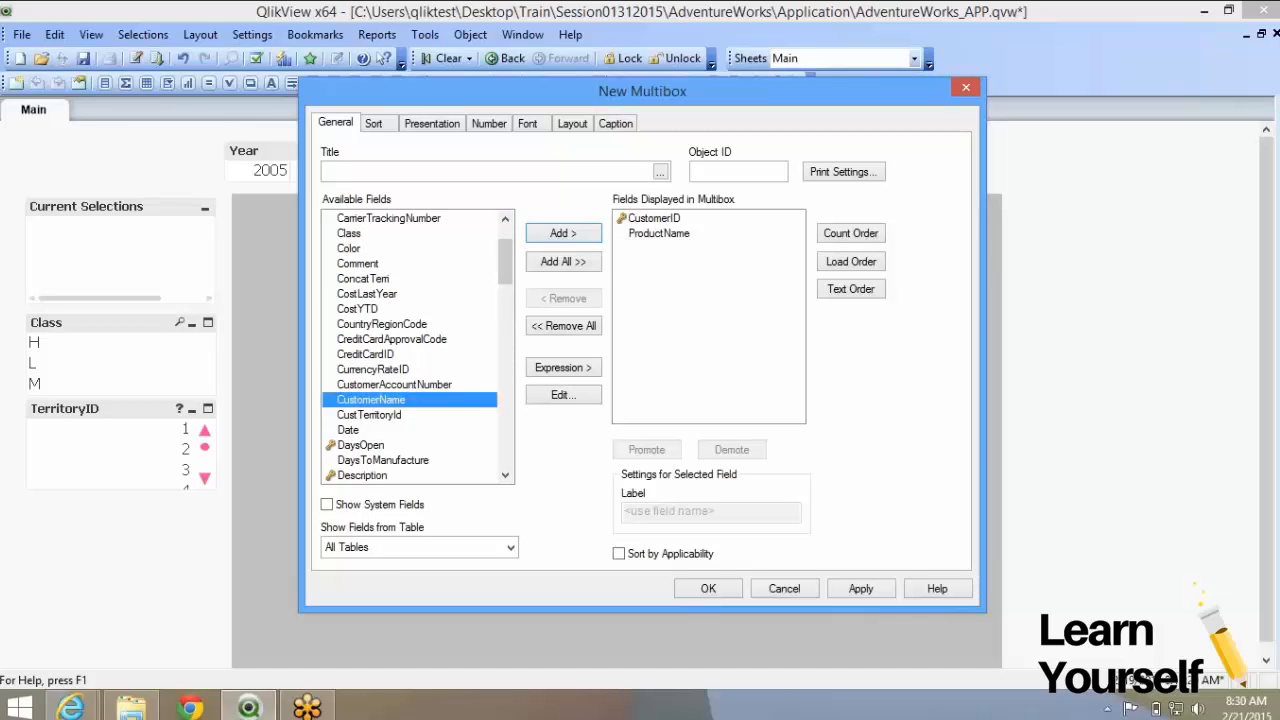
{"action": "left_click", "coordinate": [563, 233]}
Add the SpecialOfferID and TerritoryName fields to the multi box and place it on the sheet
{"action": "left_click_drag", "start_coordinate": [505, 250], "coordinate": [505, 405]}
{"action": "left_click", "coordinate": [372, 384]}
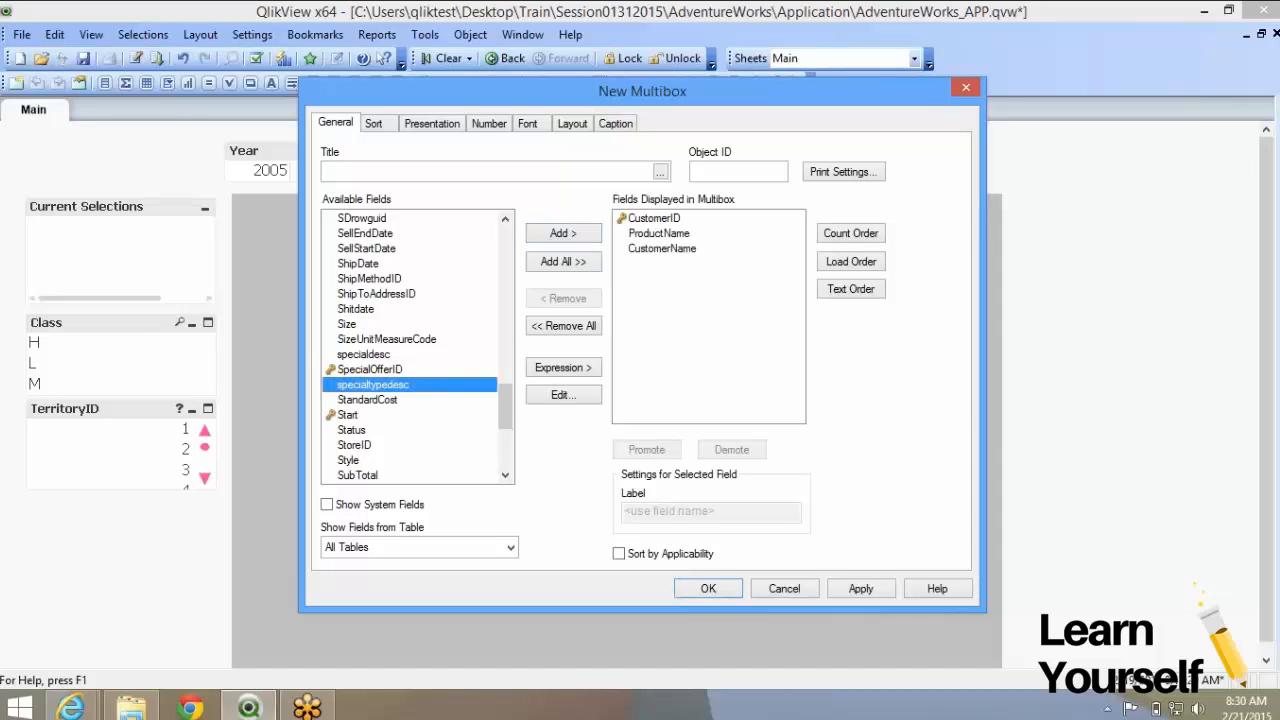
{"action": "left_click", "coordinate": [400, 369]}
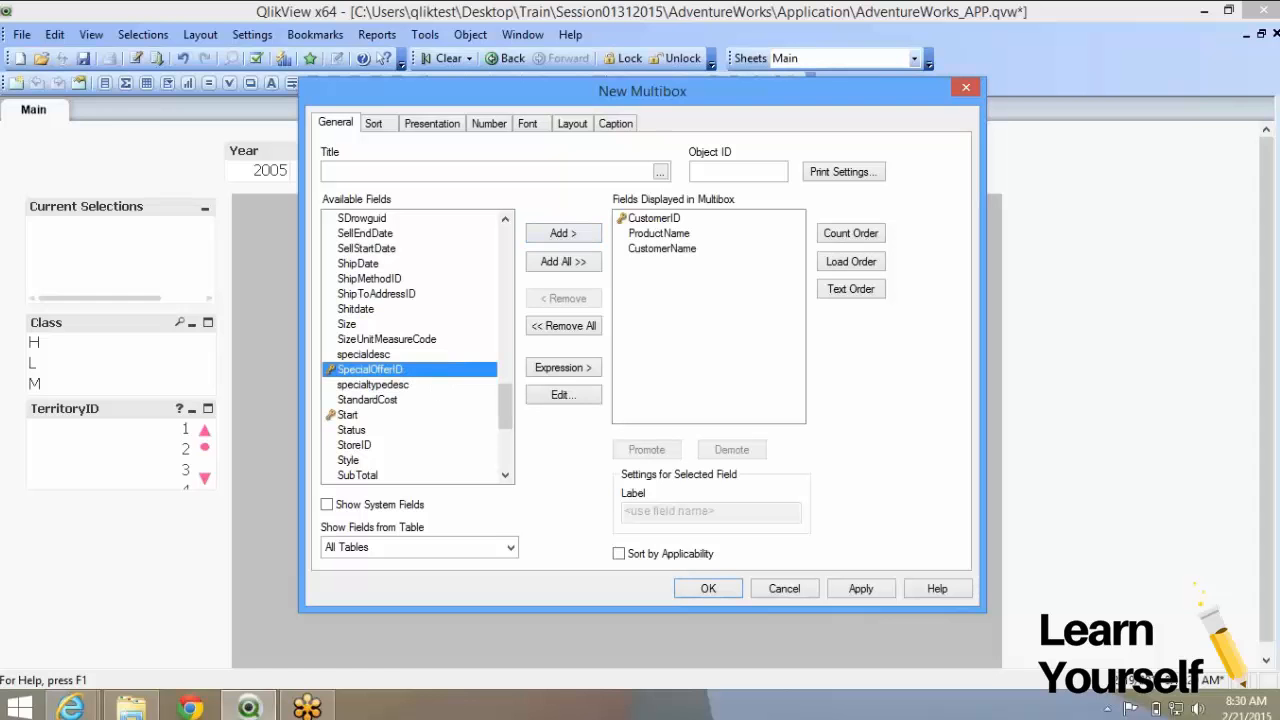
{"action": "left_click", "coordinate": [563, 233]}
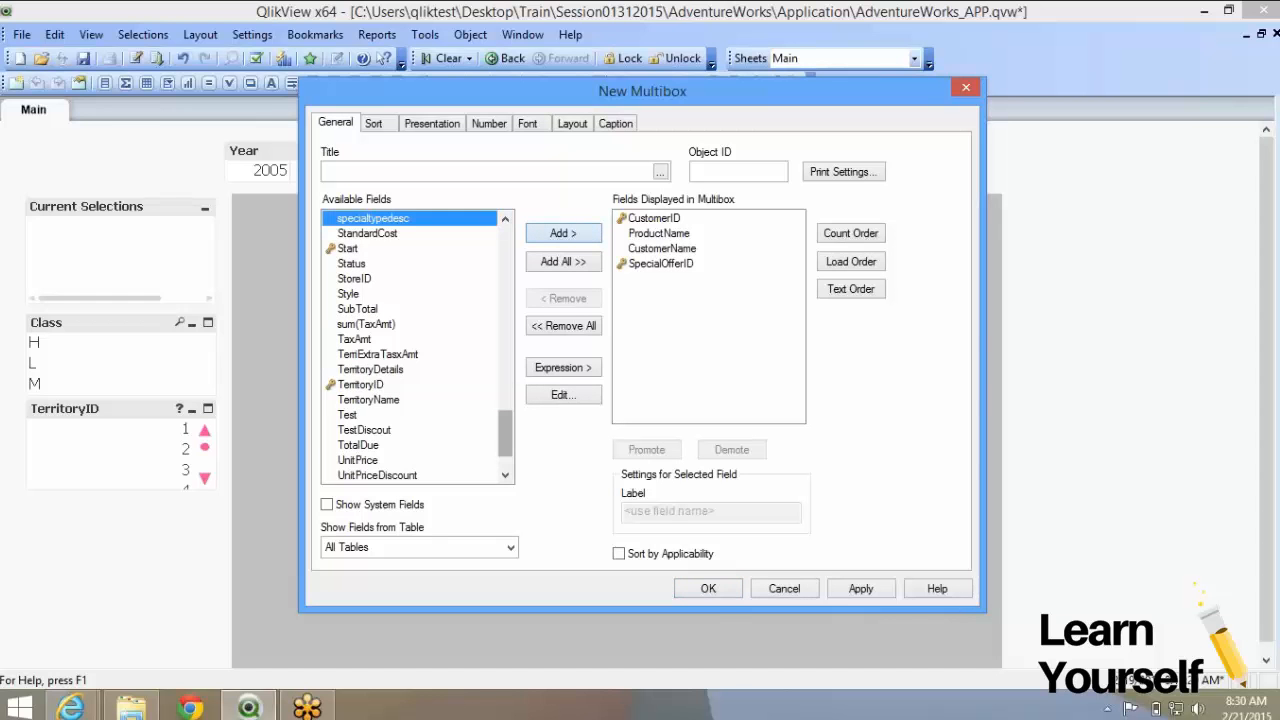
{"action": "scroll", "coordinate": [418, 345], "scroll_direction": "down", "scroll_amount": 2}
{"action": "left_click", "coordinate": [368, 339]}
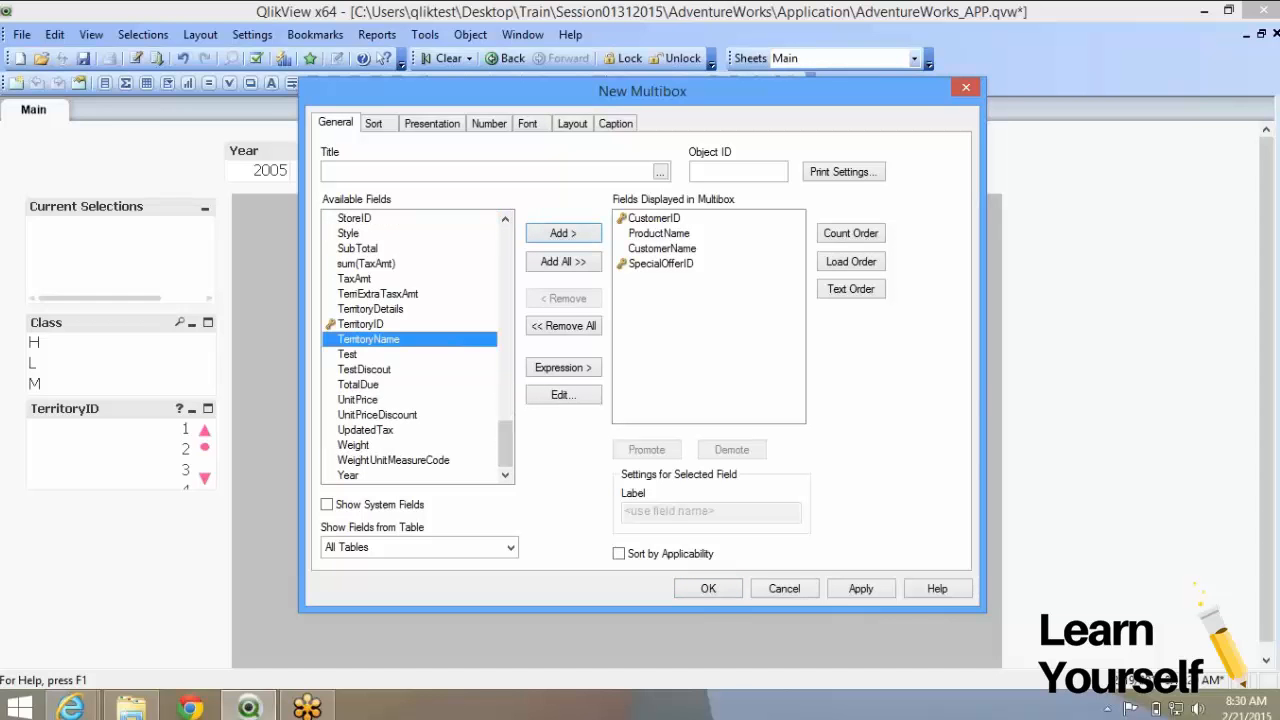
{"action": "left_click", "coordinate": [563, 233]}
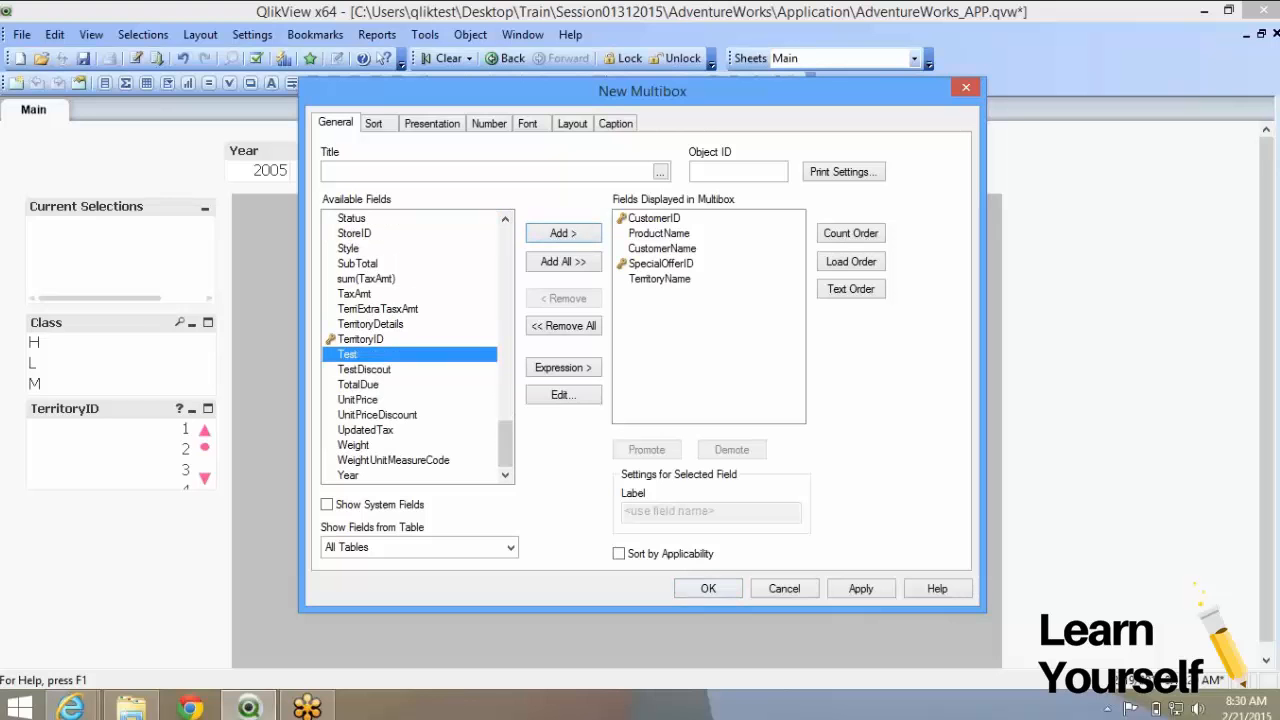
{"action": "left_click", "coordinate": [708, 588]}
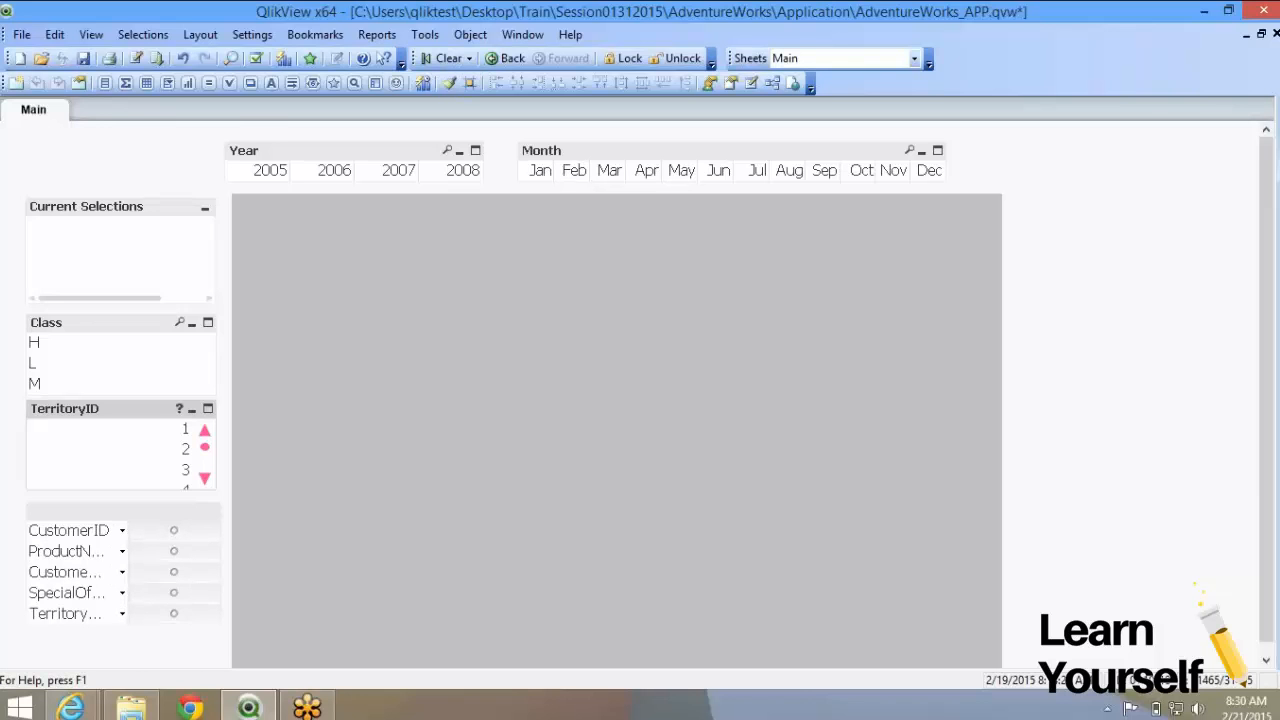
Widen the multi box's label column to fit the full field names and narrow its value column to keep the box compact
{"action": "left_click_drag", "start_coordinate": [128, 531], "coordinate": [150, 531]}
{"action": "left_click", "coordinate": [144, 531]}
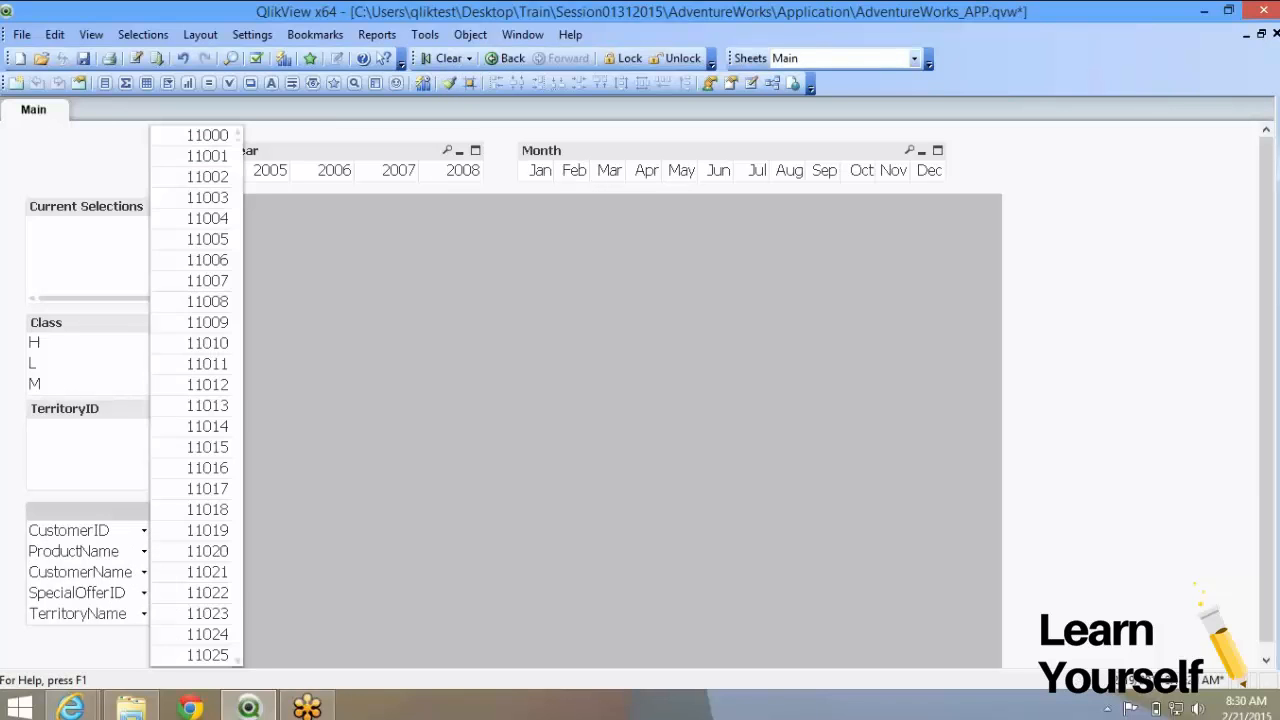
{"action": "key", "text": "Escape"}
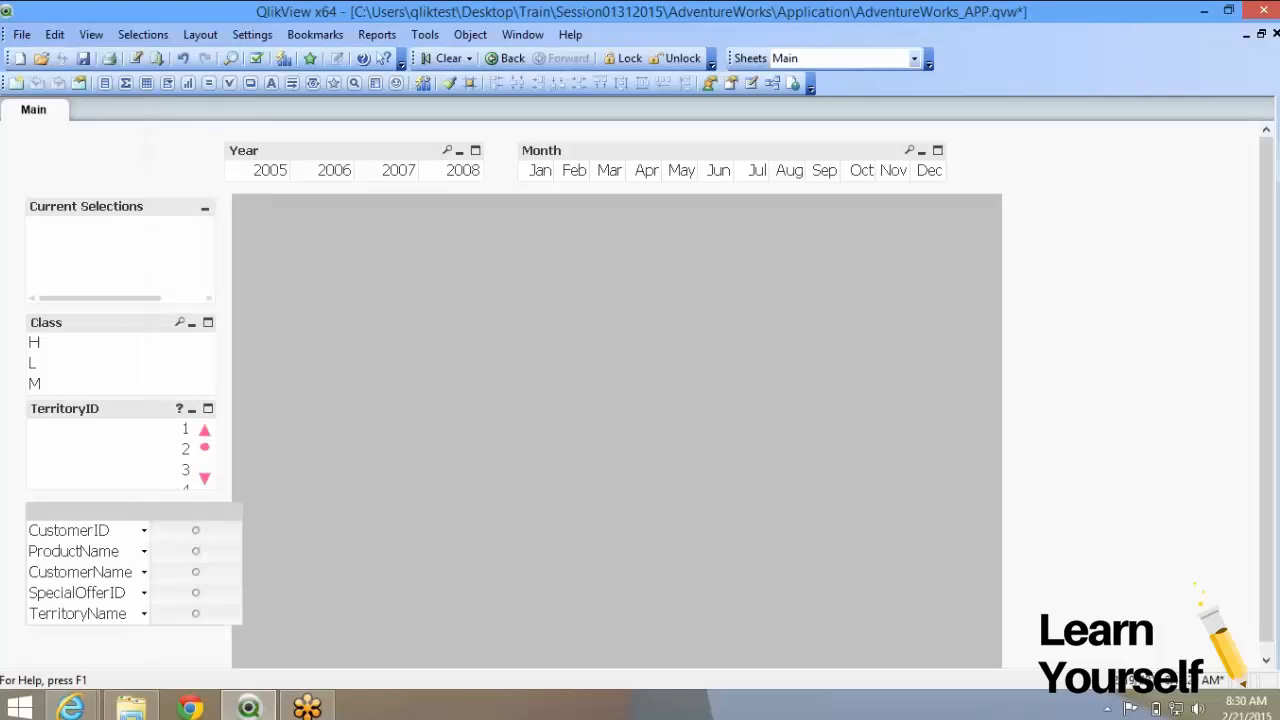
{"action": "left_click_drag", "start_coordinate": [150, 551], "coordinate": [164, 551]}
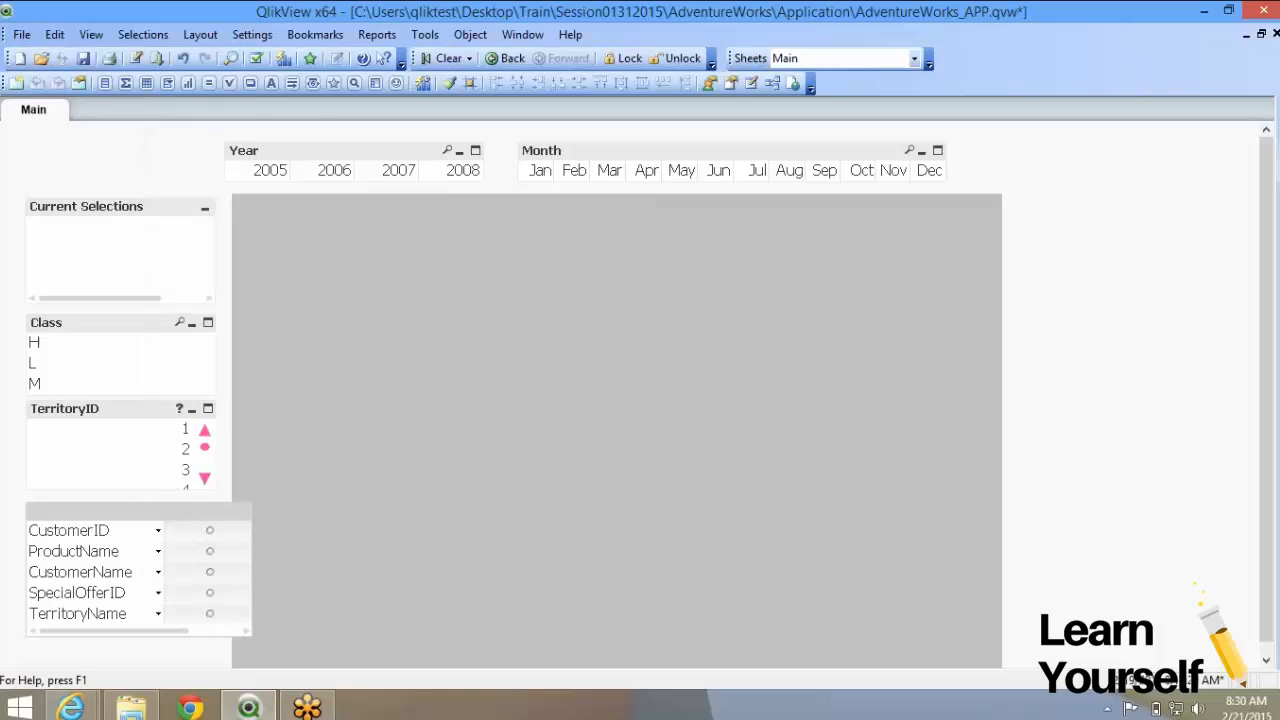
{"action": "left_click_drag", "start_coordinate": [130, 631], "coordinate": [182, 631]}
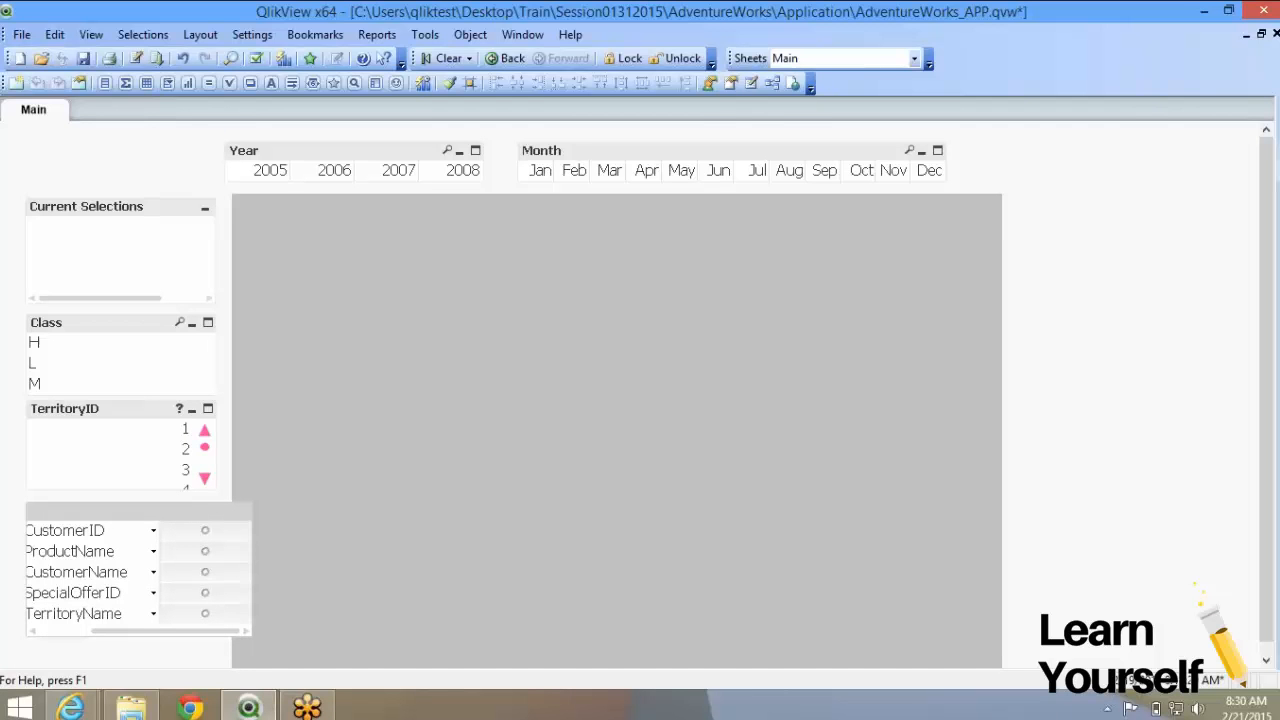
{"action": "left_click_drag", "start_coordinate": [251, 572], "coordinate": [150, 572]}
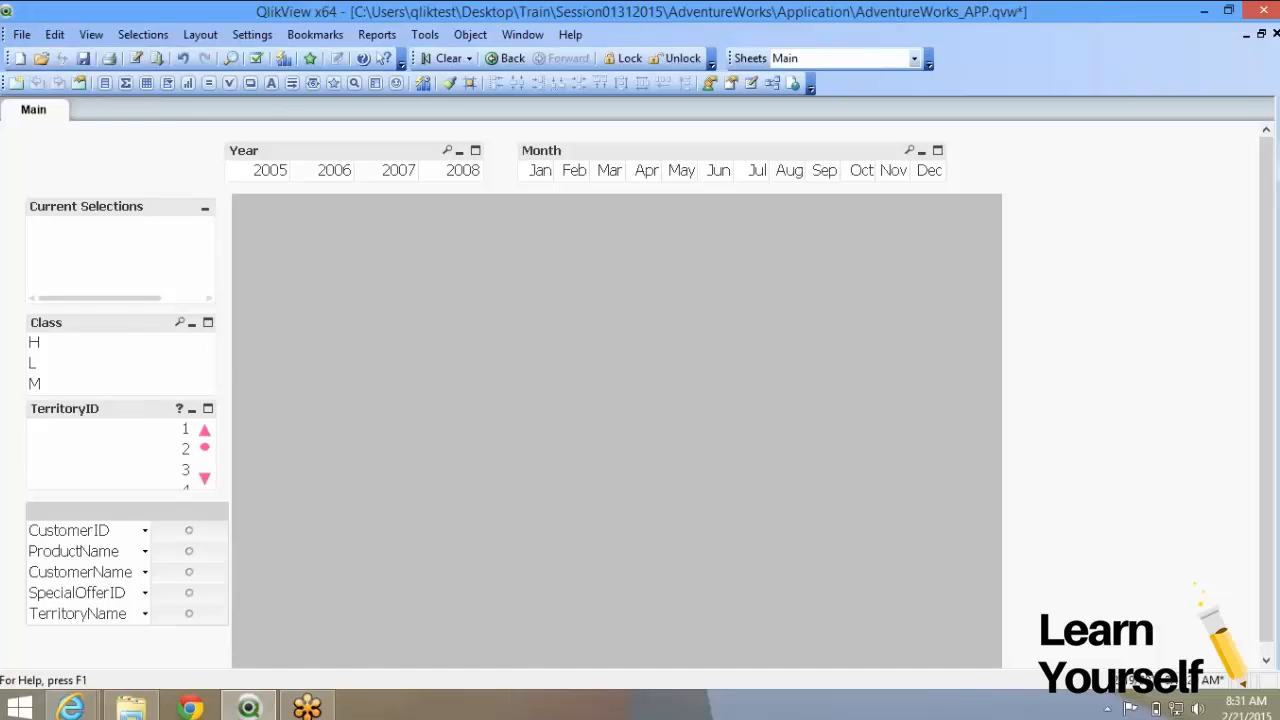
Examine the value lists of CustomerID, ProductName and CustomerName in the multi box without selecting anything
{"action": "left_click", "coordinate": [145, 531]}
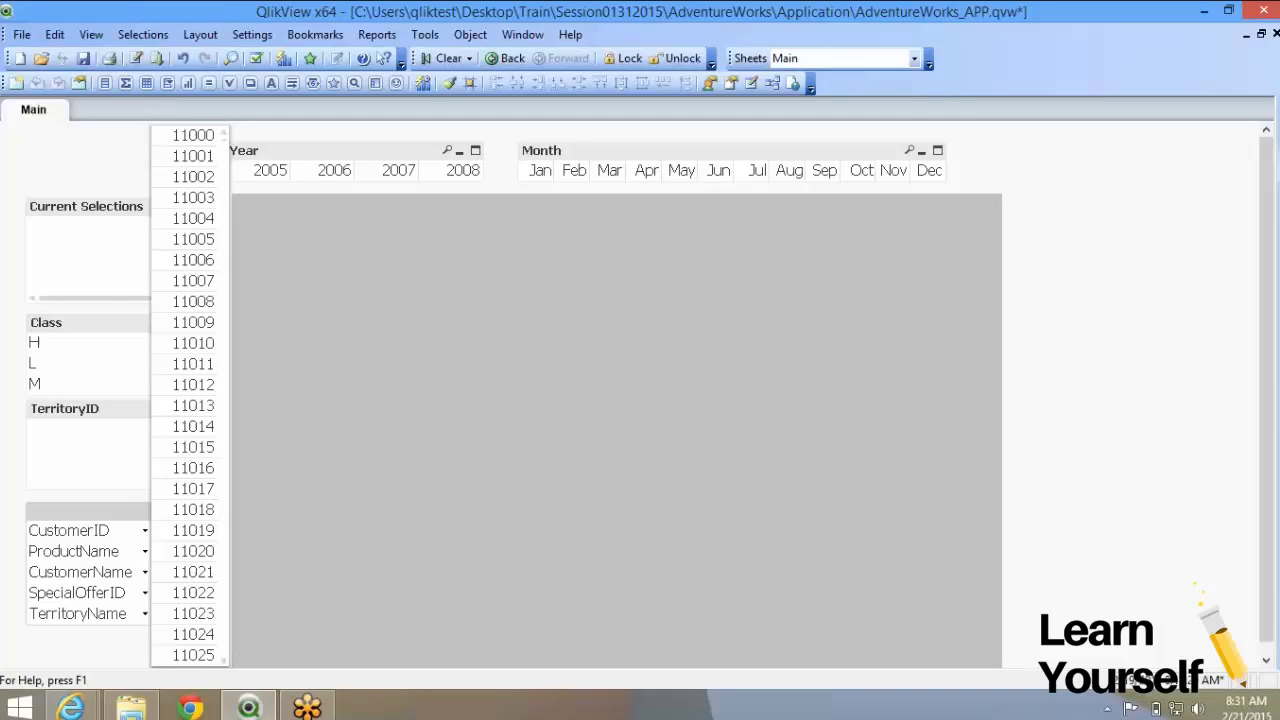
{"action": "key", "text": "Escape"}
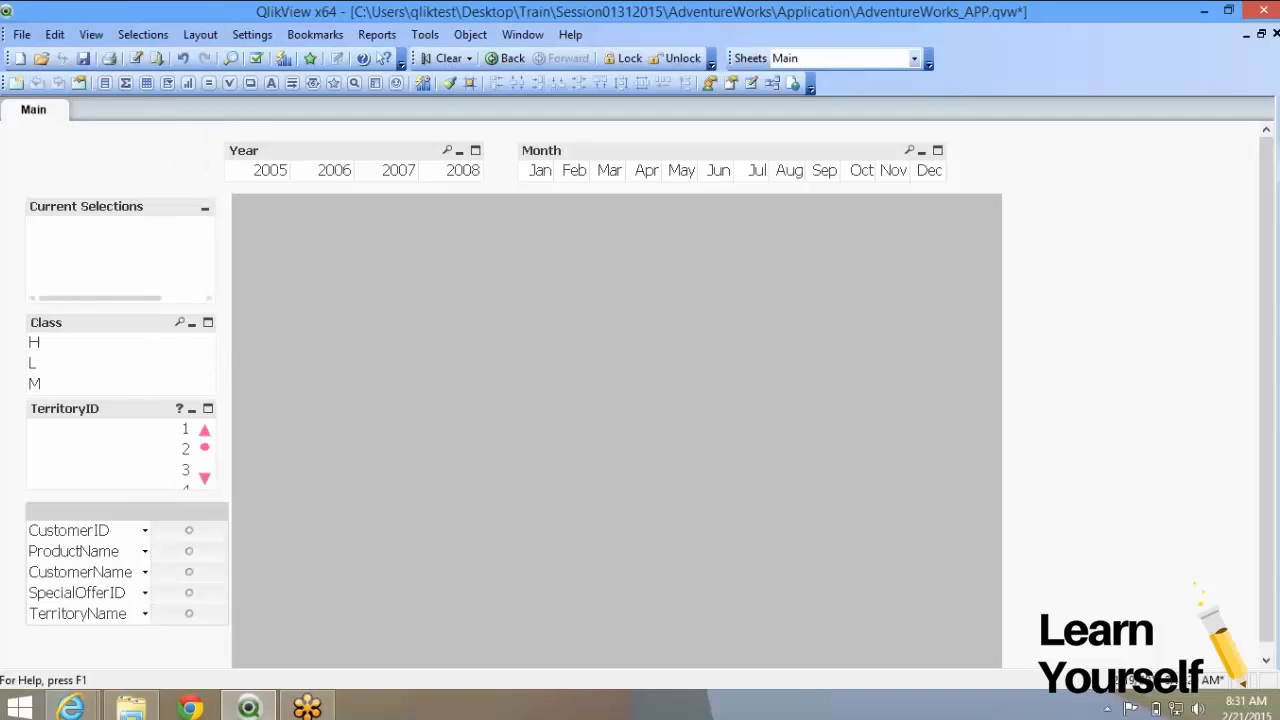
{"action": "left_click", "coordinate": [145, 552]}
{"action": "key", "text": "Escape"}
{"action": "left_click", "coordinate": [145, 531]}
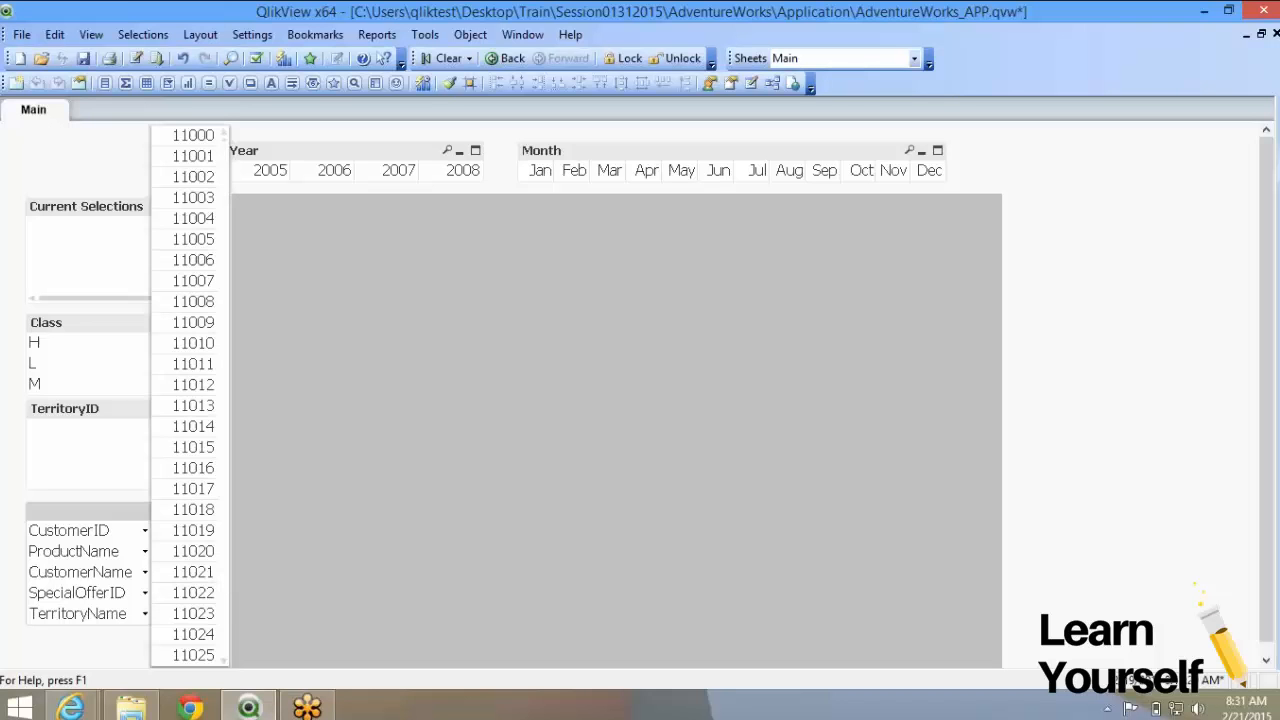
{"action": "key", "text": "Escape"}
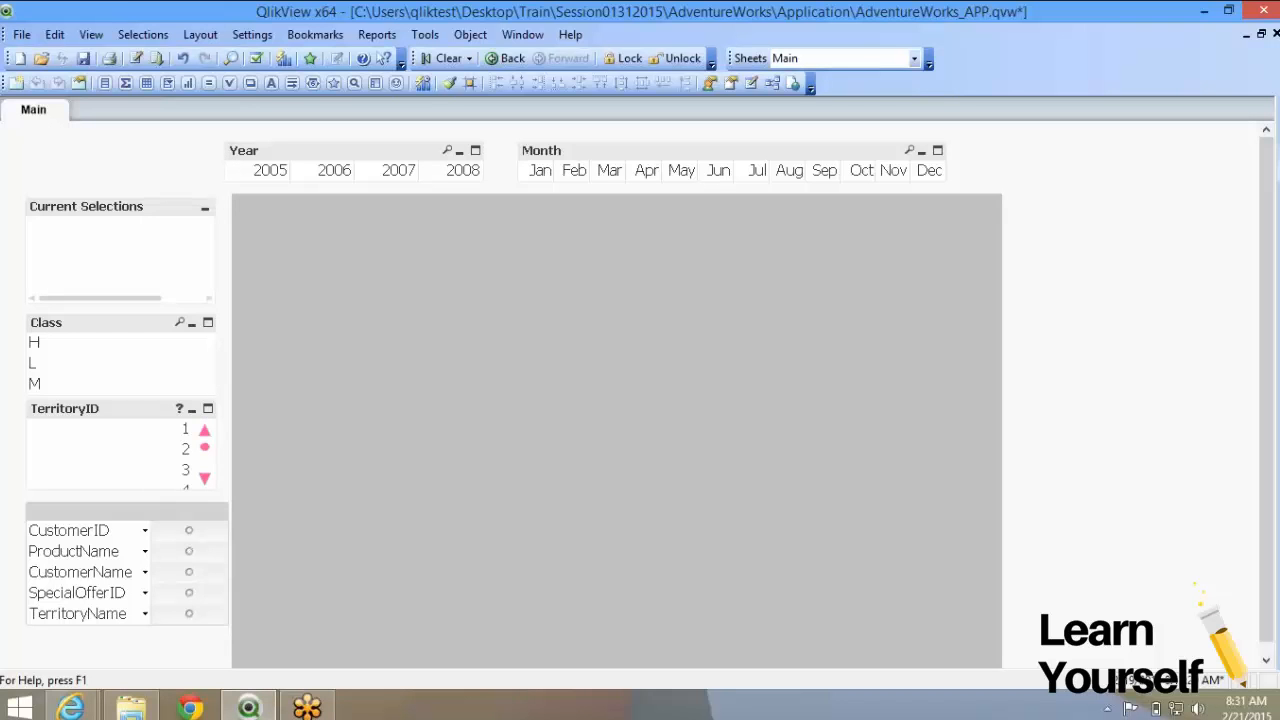
{"action": "left_click", "coordinate": [145, 573]}
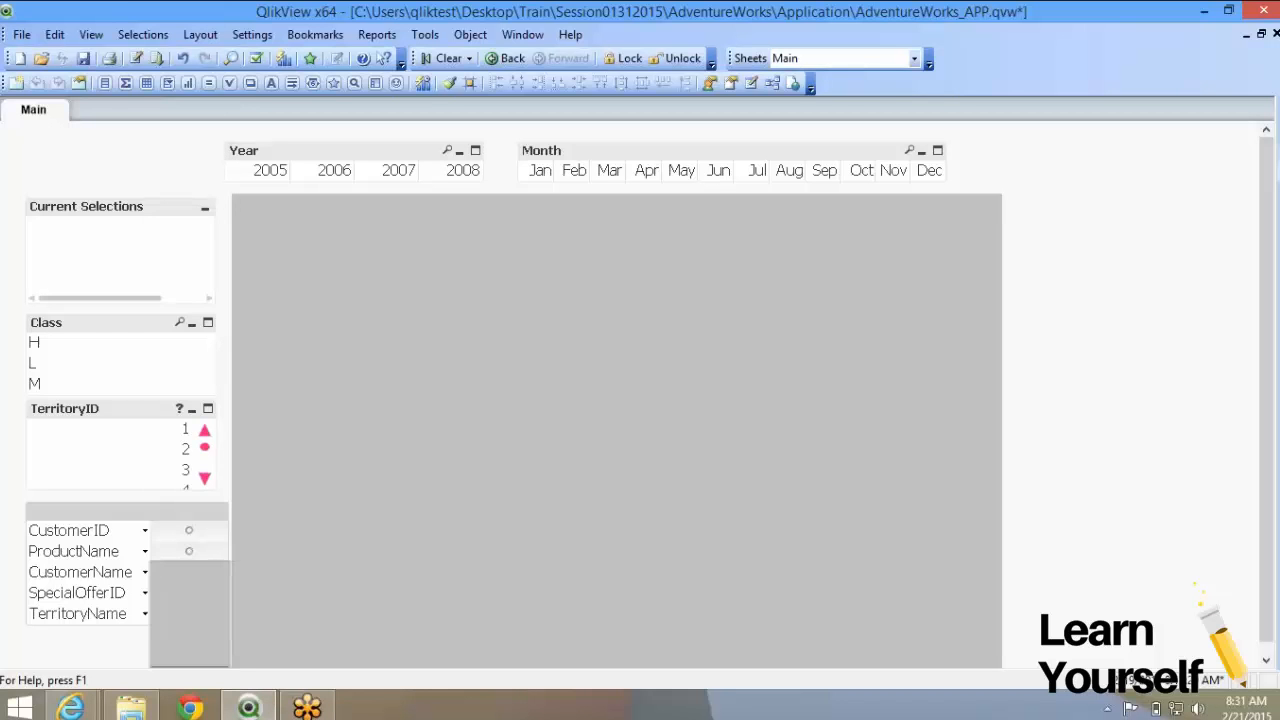
{"action": "key", "text": "Escape"}
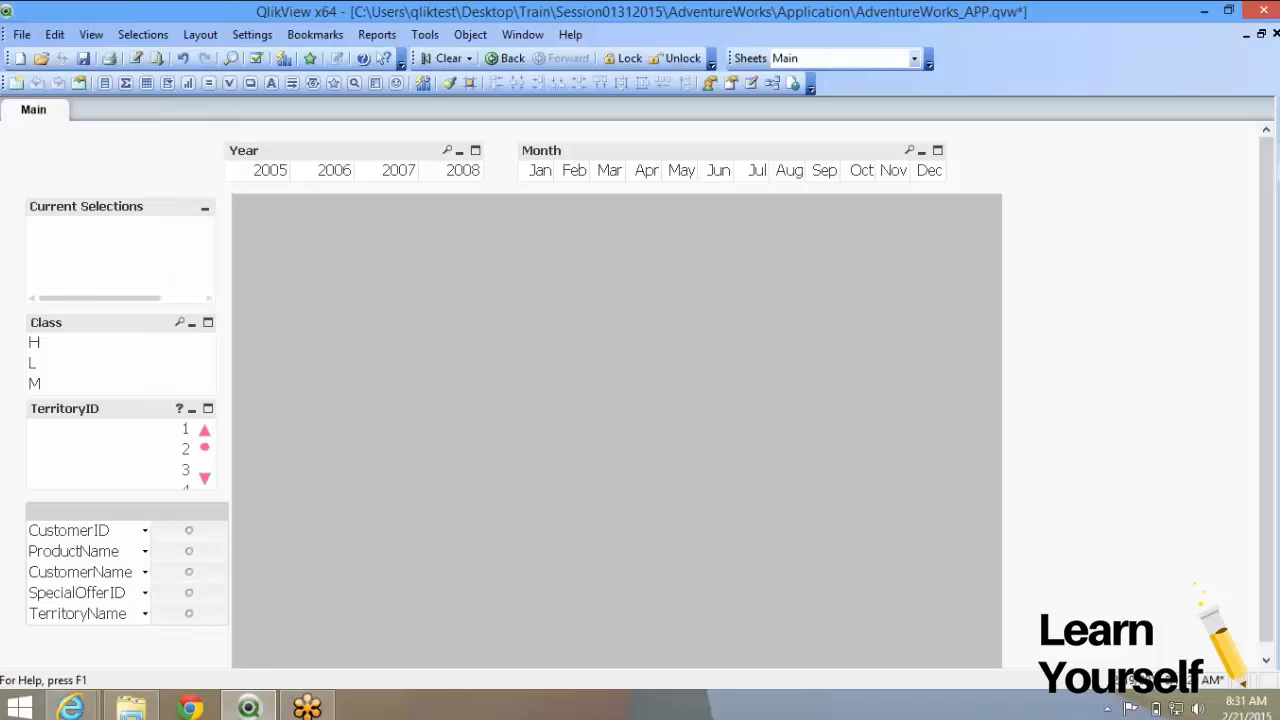
In the multi box properties, try load order and count order for the displayed fields, and finish with text order
{"action": "right_click", "coordinate": [170, 562]}
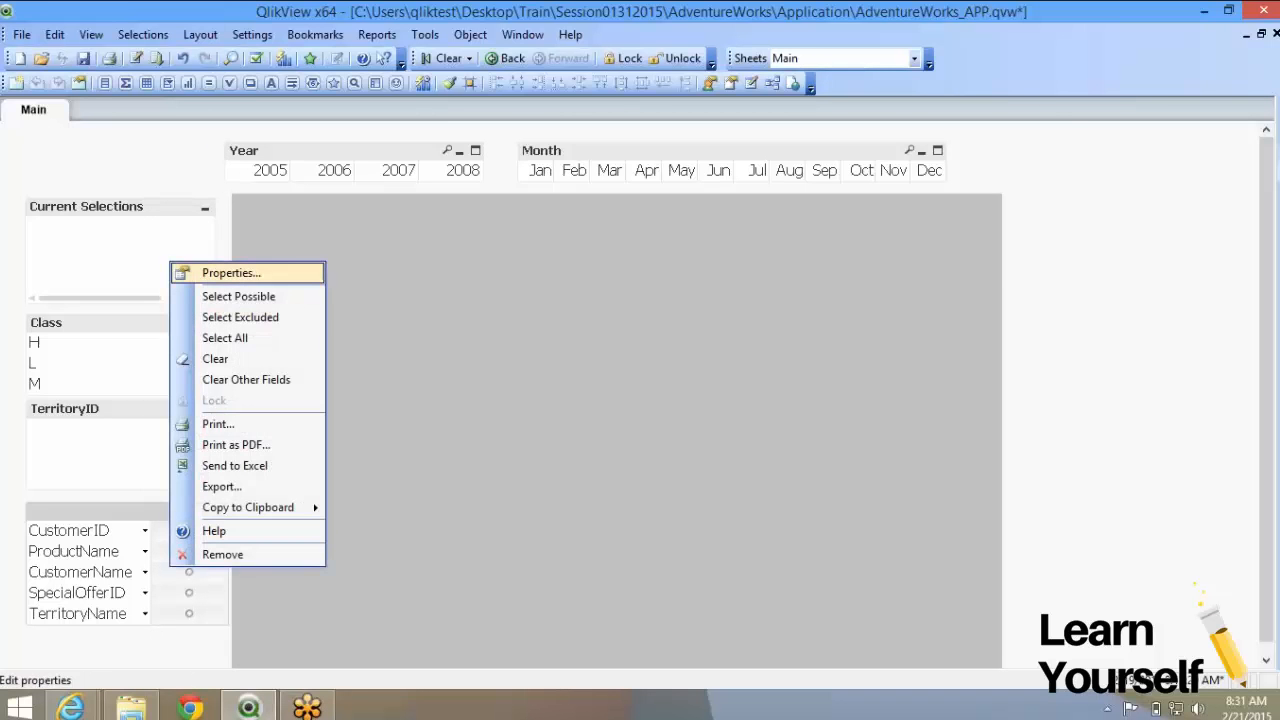
{"action": "left_click", "coordinate": [231, 273]}
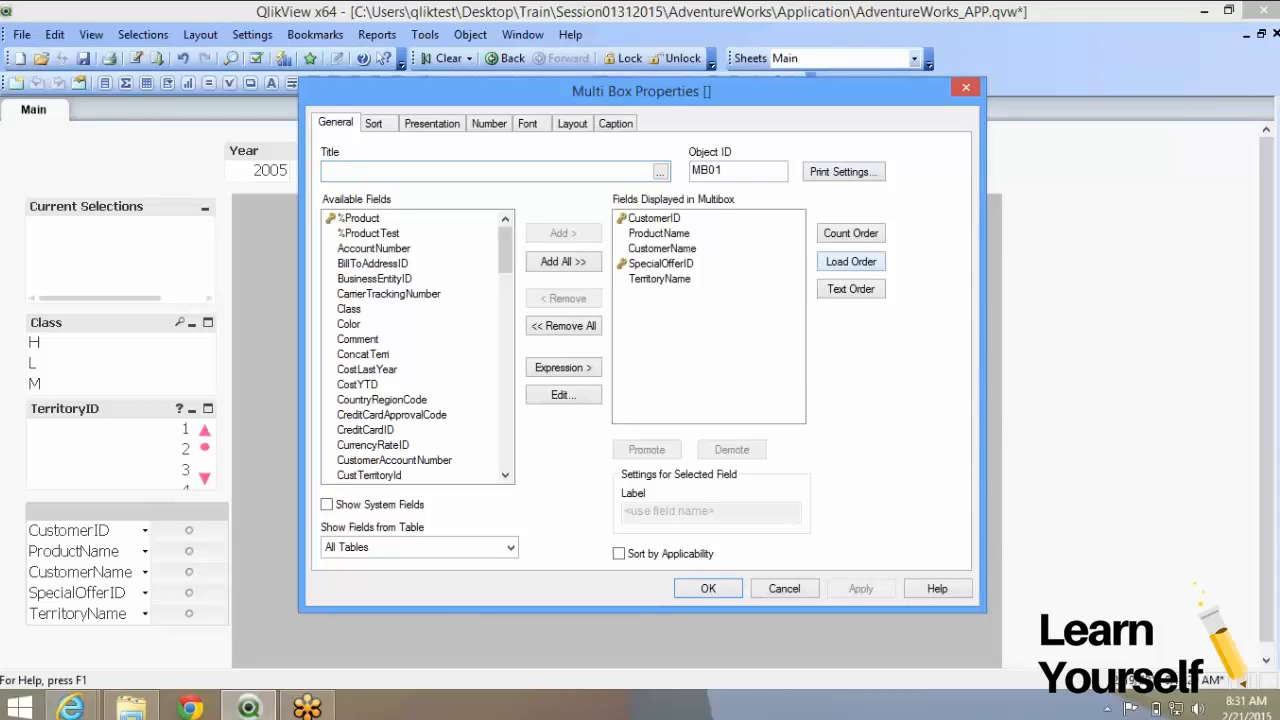
{"action": "left_click", "coordinate": [851, 261]}
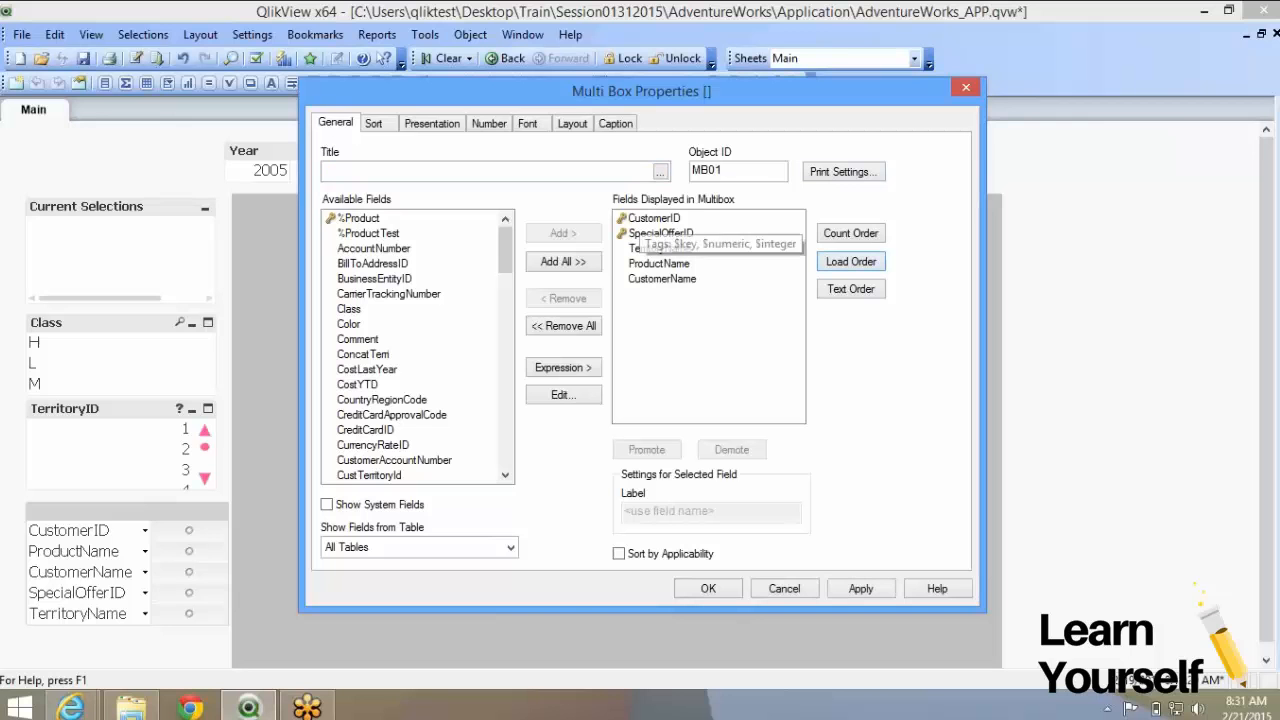
{"action": "left_click", "coordinate": [850, 233]}
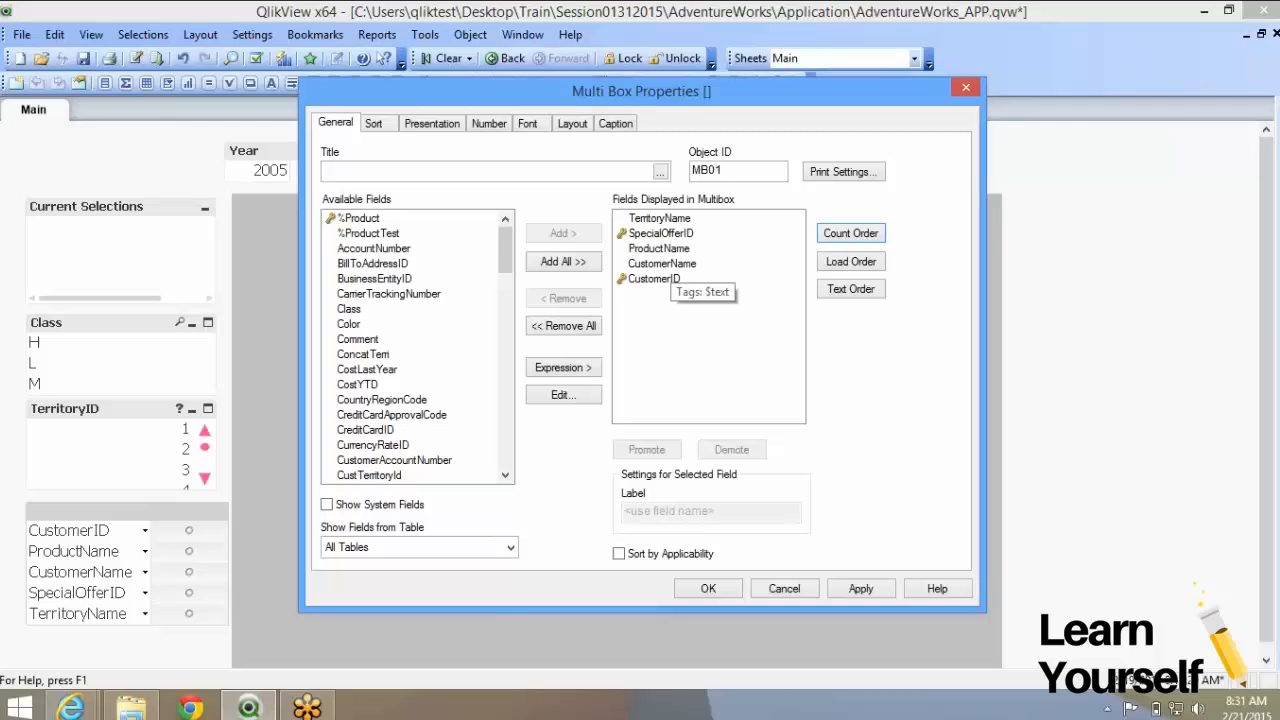
{"action": "left_click", "coordinate": [850, 289]}
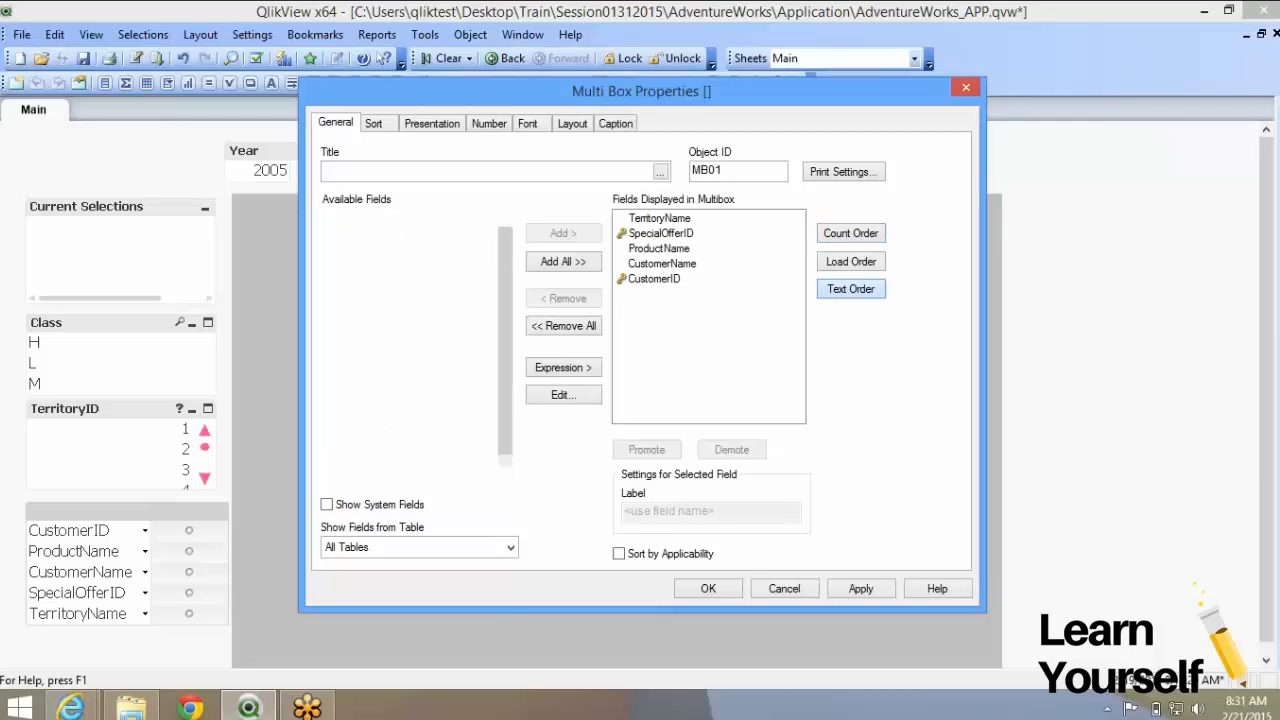
Promote TerritoryName to the first place among the fields displayed in the multi box
{"action": "left_click", "coordinate": [664, 233]}
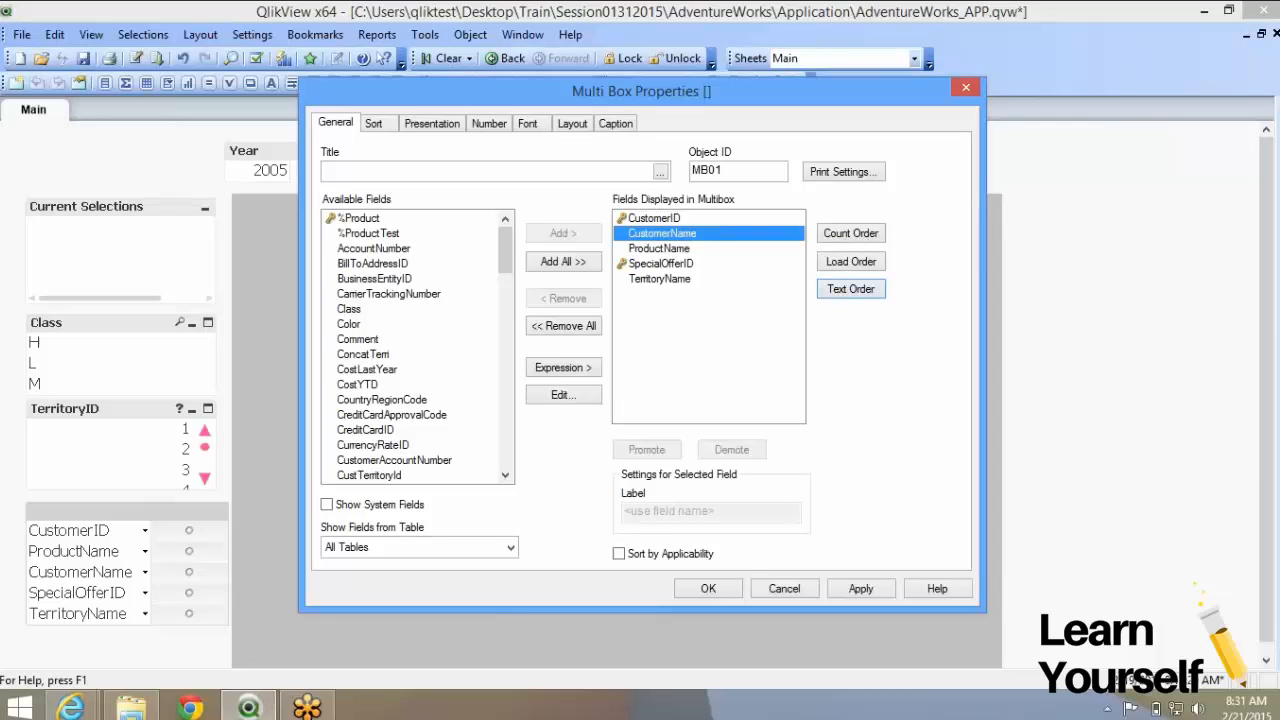
{"action": "left_click", "coordinate": [665, 279]}
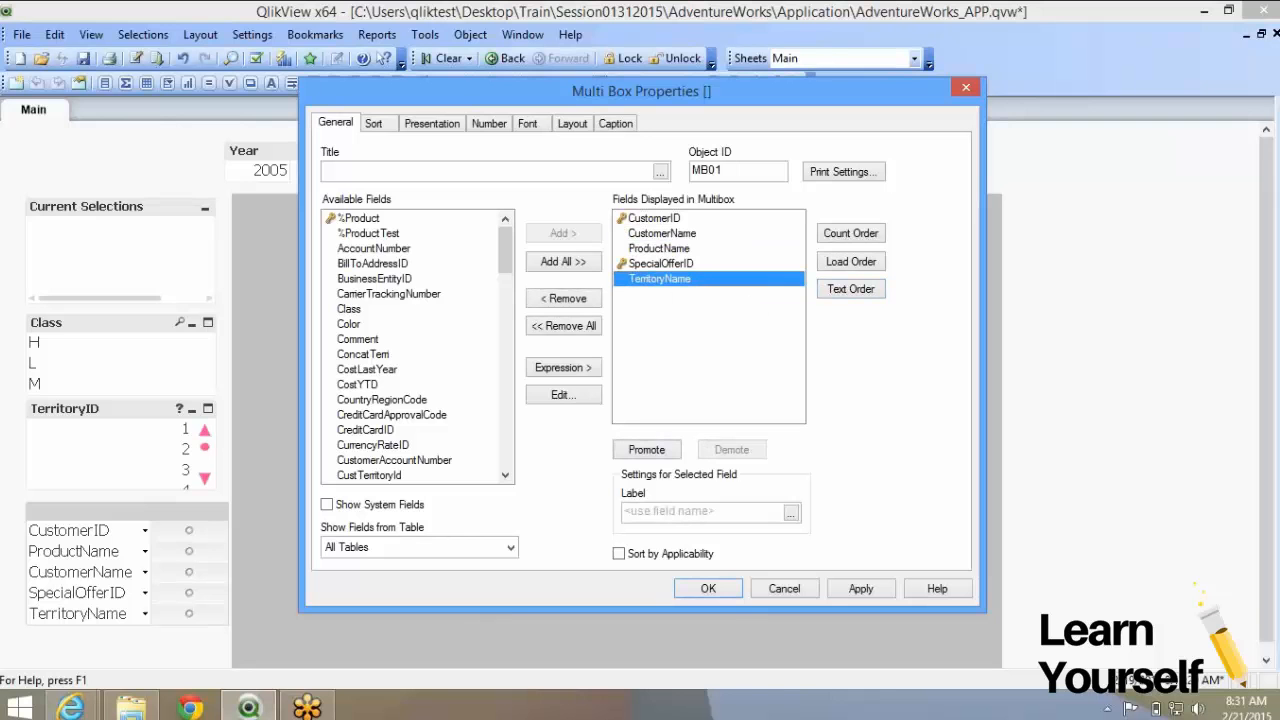
{"action": "left_click", "coordinate": [646, 449]}
{"action": "left_click", "coordinate": [646, 449]}
{"action": "left_click", "coordinate": [646, 449]}
{"action": "left_click", "coordinate": [646, 449]}
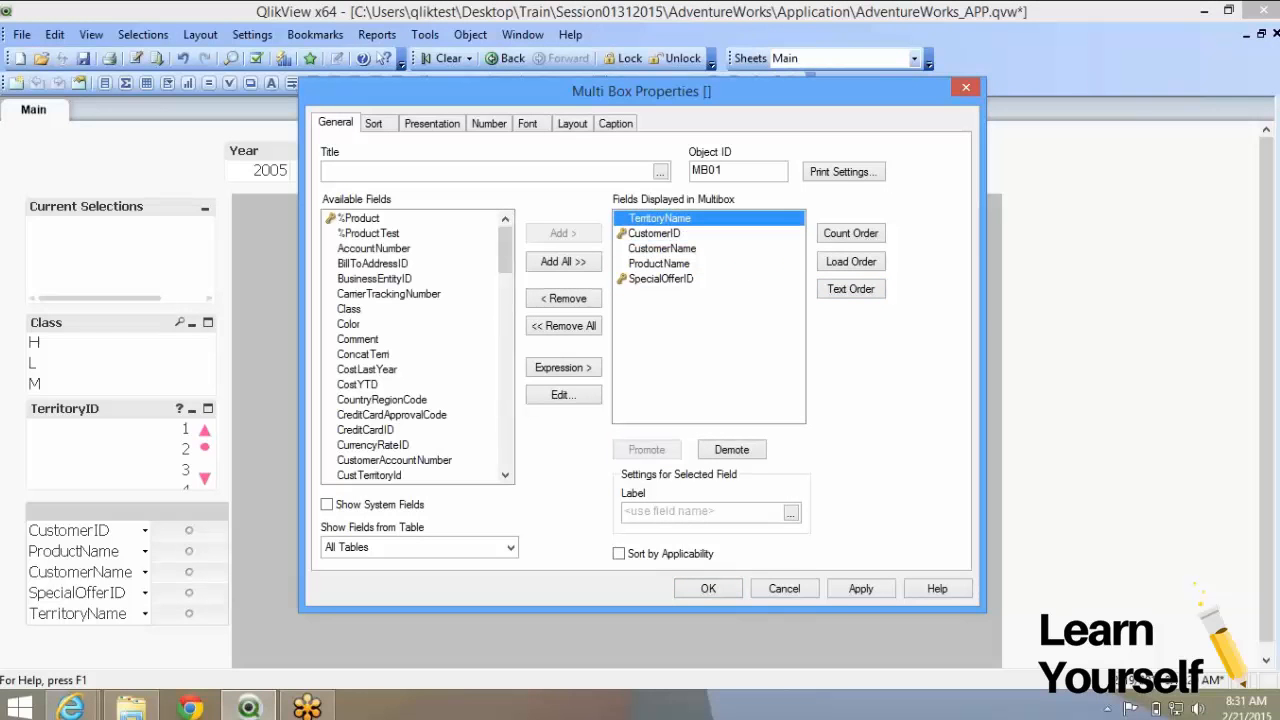
Promote SpecialOfferID to the second place, directly below TerritoryName, and leave its label empty
{"action": "left_click", "coordinate": [660, 279]}
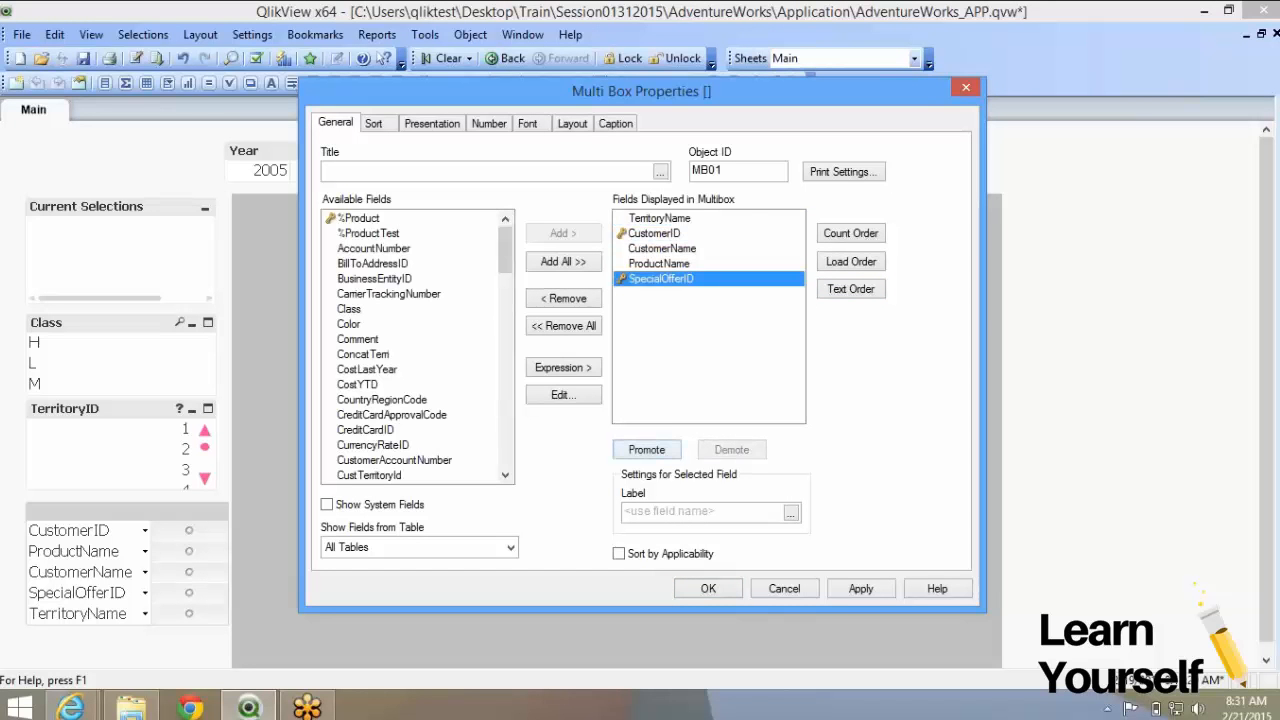
{"action": "left_click", "coordinate": [646, 449]}
{"action": "left_click", "coordinate": [646, 449]}
{"action": "left_click", "coordinate": [646, 449]}
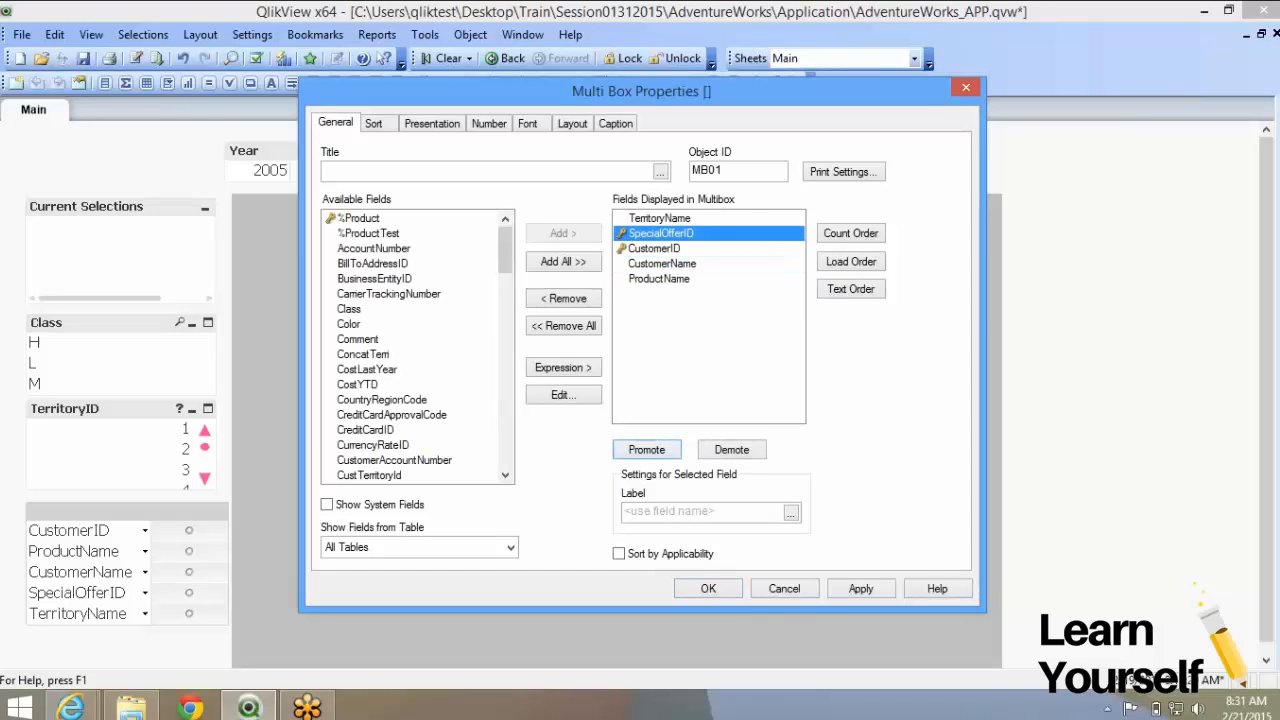
{"action": "left_click", "coordinate": [702, 512]}
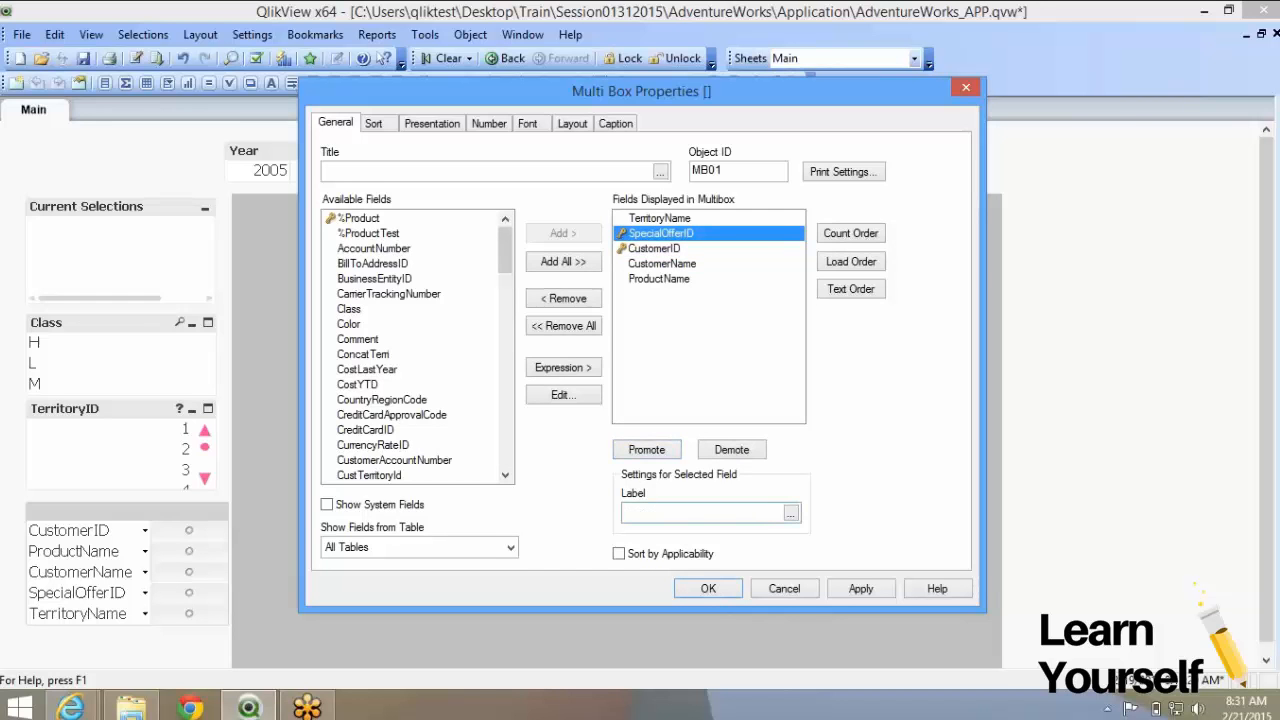
Review the multi box's sort settings for TerritoryName, SpecialOfferID, CustomerID and ProductName
{"action": "left_click", "coordinate": [374, 123]}
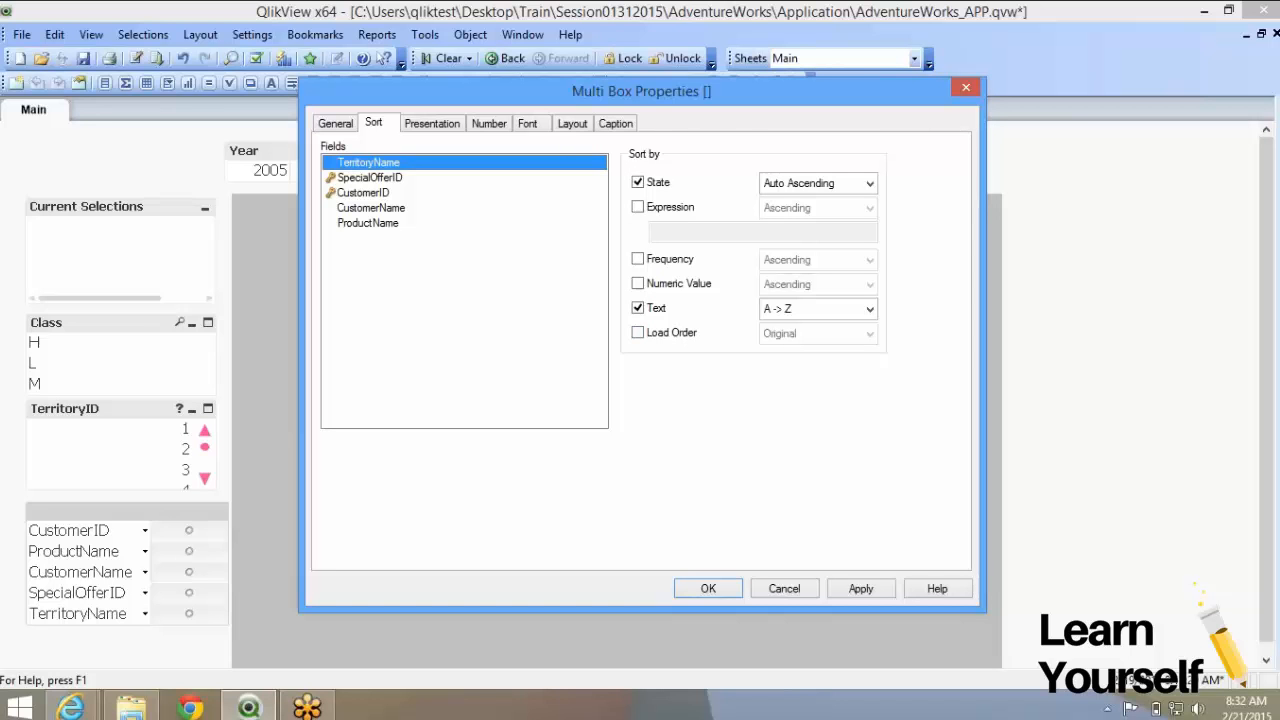
{"action": "left_click", "coordinate": [370, 178]}
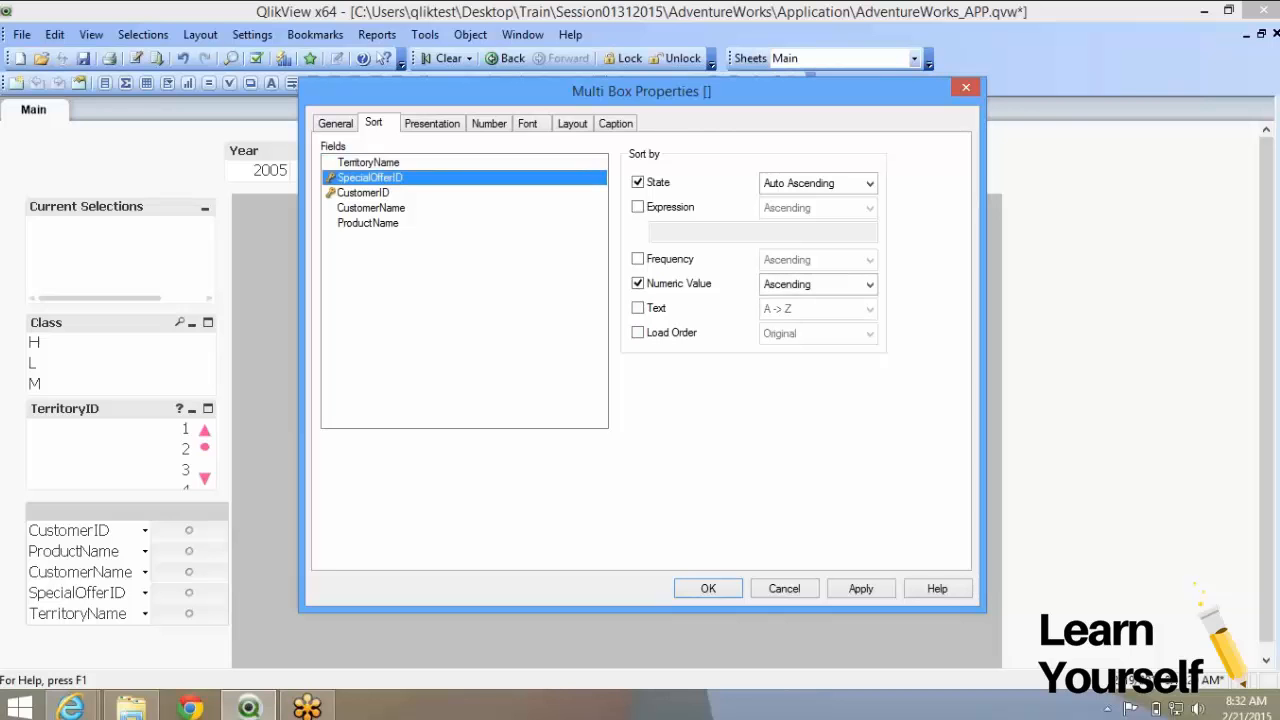
{"action": "left_click", "coordinate": [364, 193]}
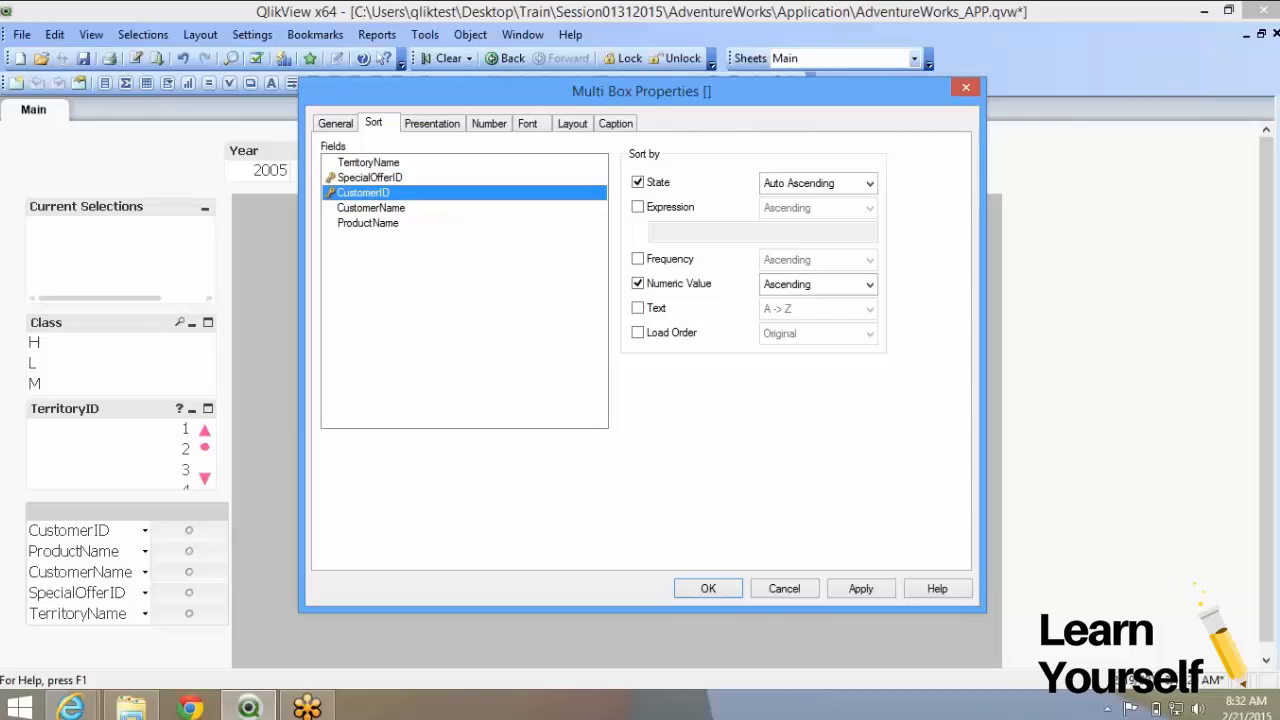
{"action": "left_click", "coordinate": [368, 223]}
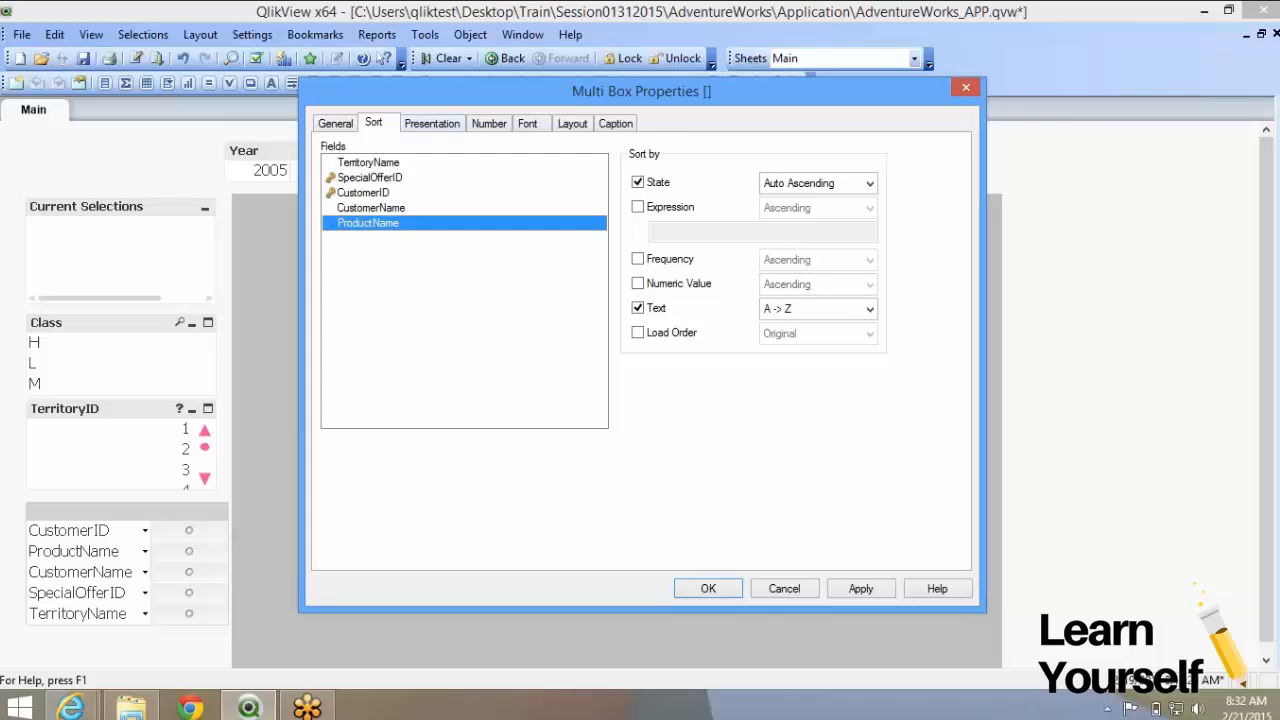
In the multi box's presentation settings, show the frequency for the TerritoryName field
{"action": "left_click", "coordinate": [432, 123]}
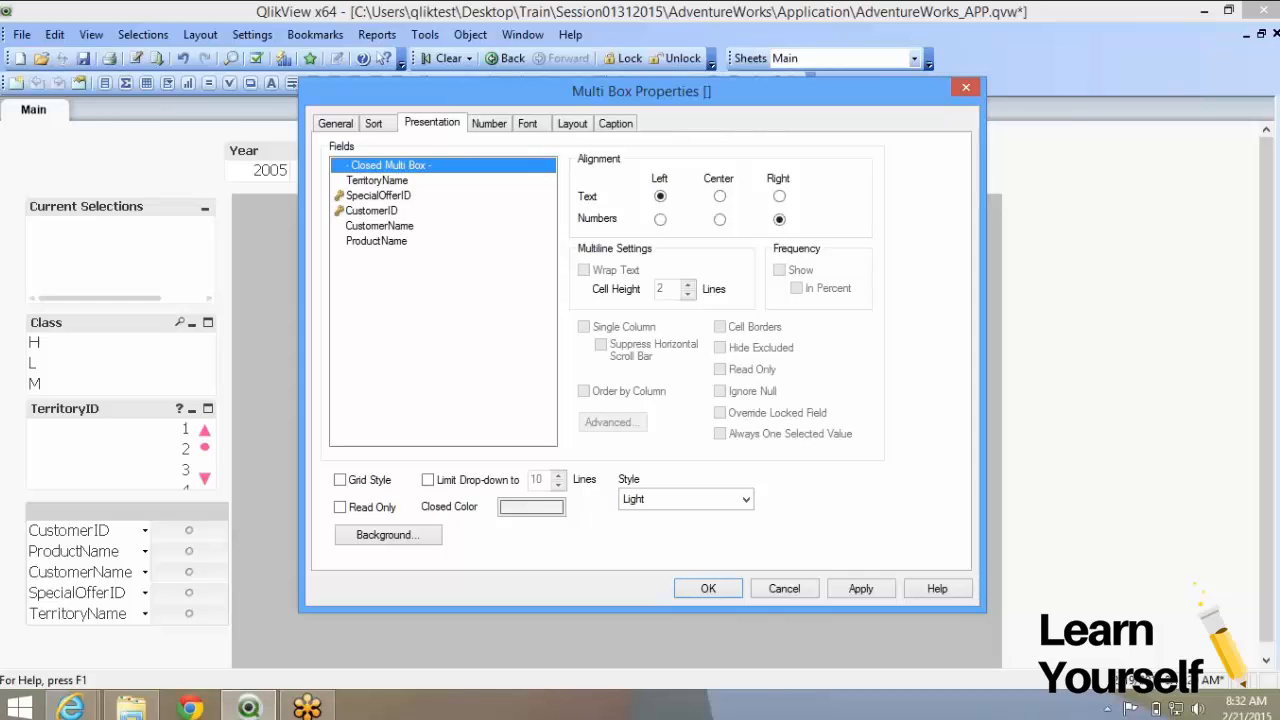
{"action": "left_click", "coordinate": [377, 181]}
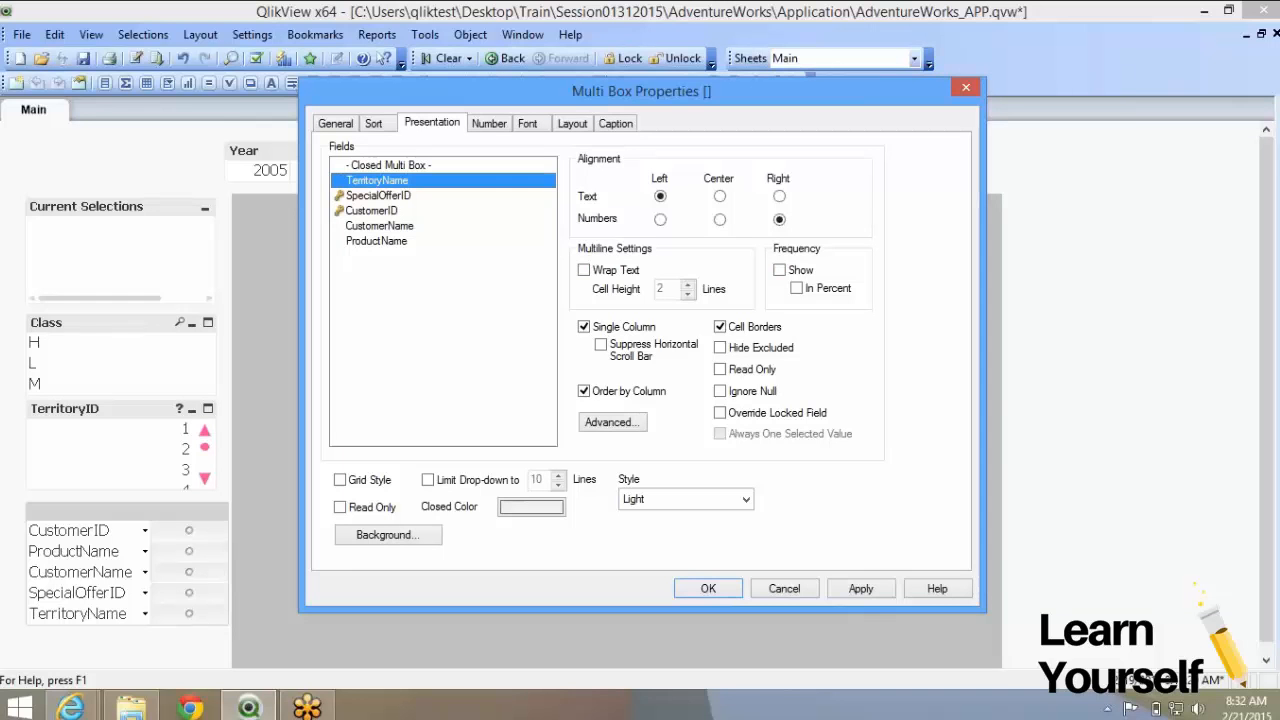
{"action": "left_click", "coordinate": [780, 270]}
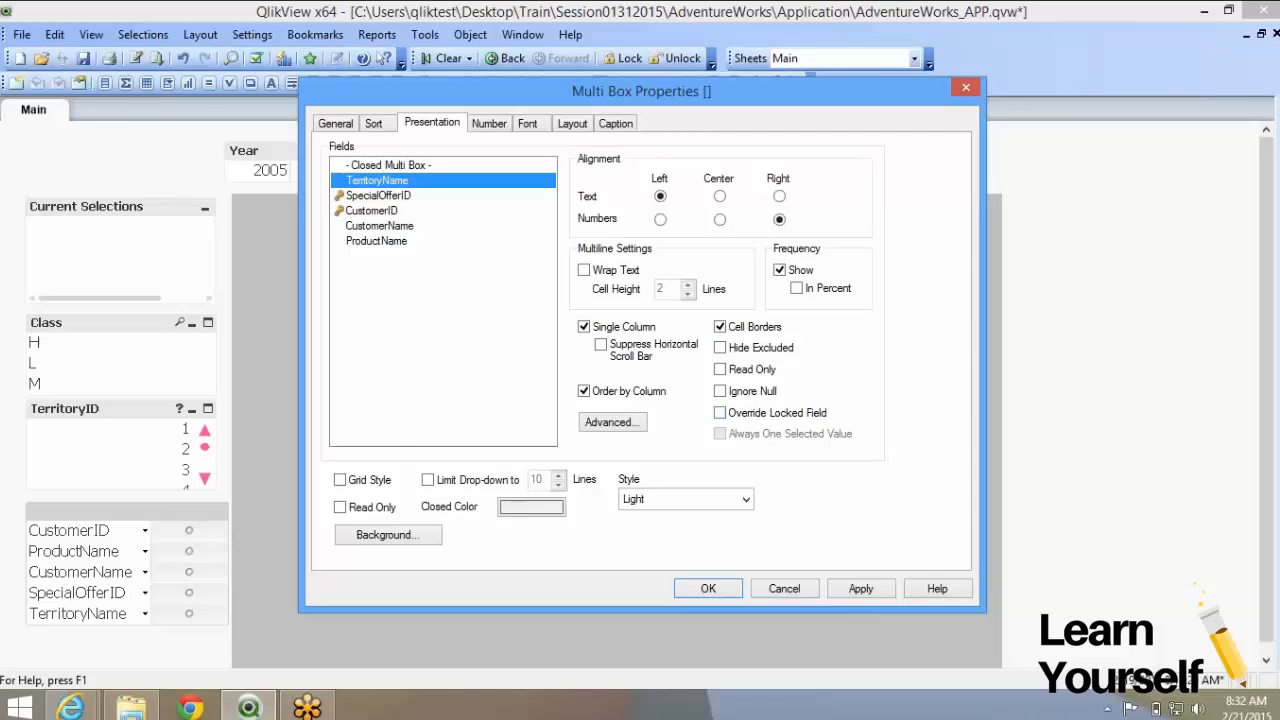
Turn off Single Column for the CustomerID field and apply the multi box properties
{"action": "left_click", "coordinate": [372, 211]}
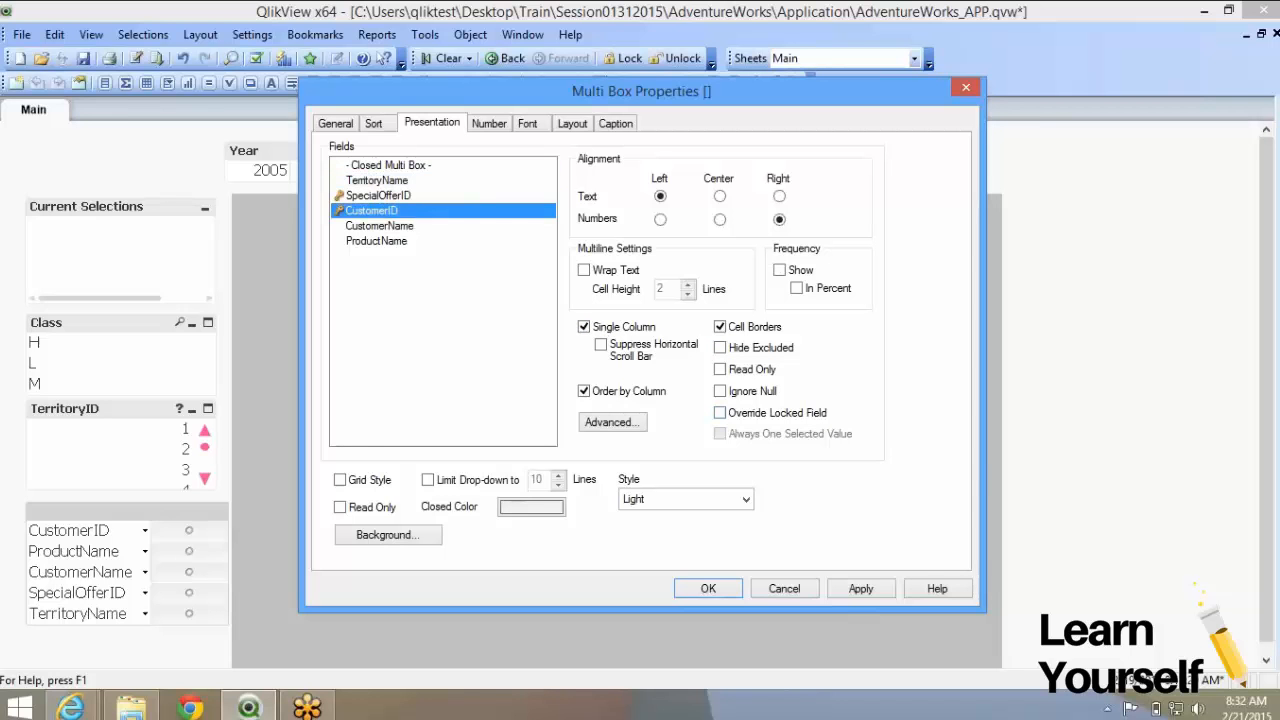
{"action": "left_click", "coordinate": [584, 327]}
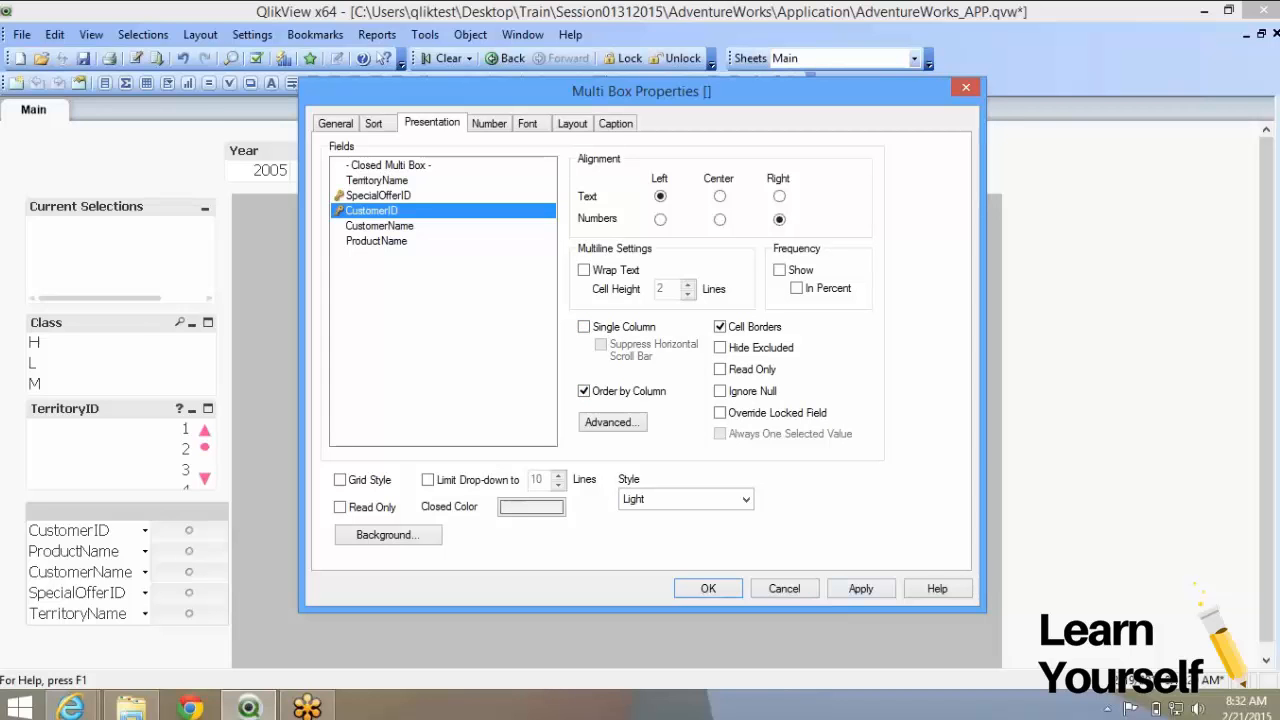
{"action": "left_click", "coordinate": [861, 589]}
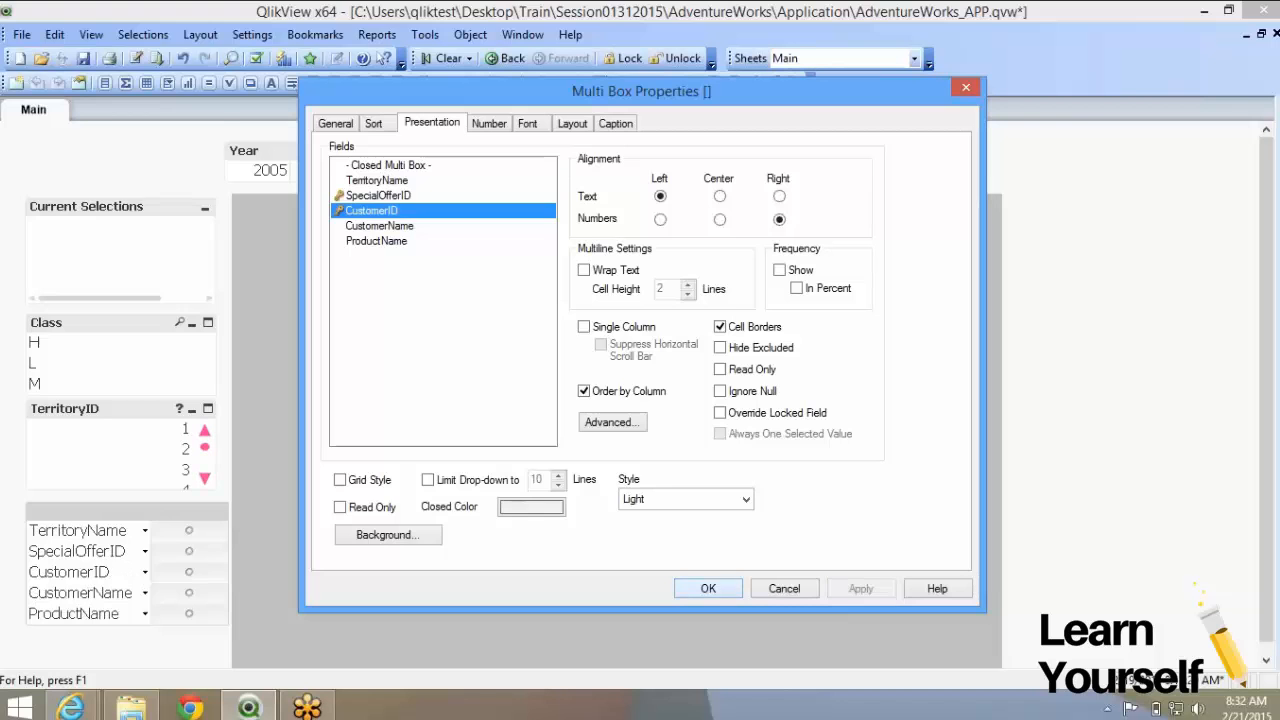
{"action": "left_click", "coordinate": [708, 589]}
Examine the multi box's drop-down value lists, including the frequencies in TerritoryName and the column layout of CustomerID
{"action": "left_click", "coordinate": [145, 572]}
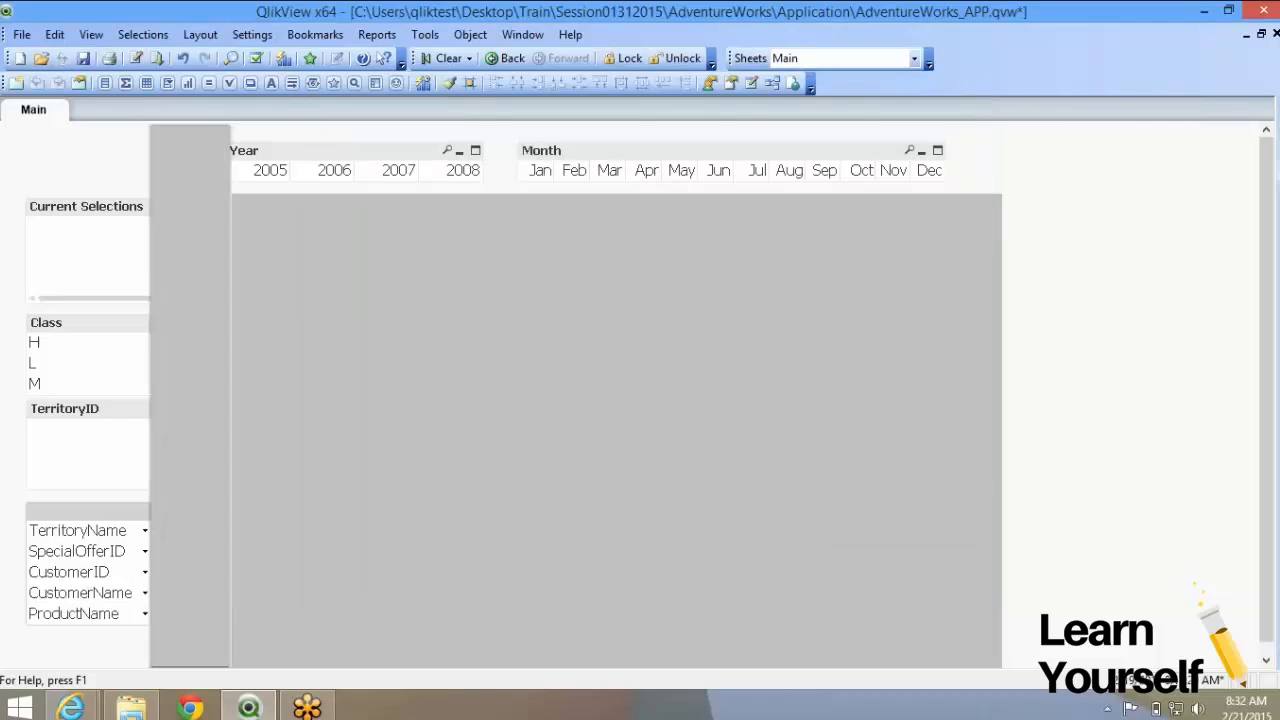
{"action": "key", "text": "Escape"}
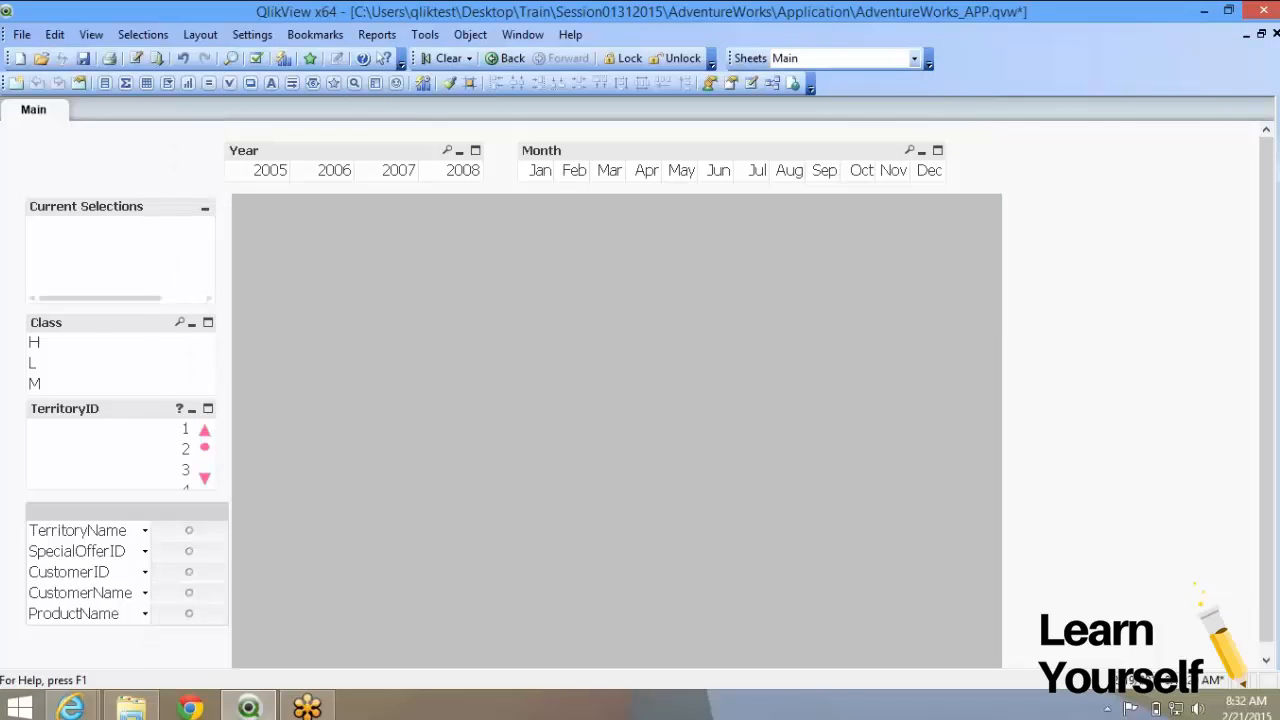
{"action": "left_click", "coordinate": [145, 551]}
{"action": "key", "text": "Escape"}
{"action": "left_click", "coordinate": [145, 593]}
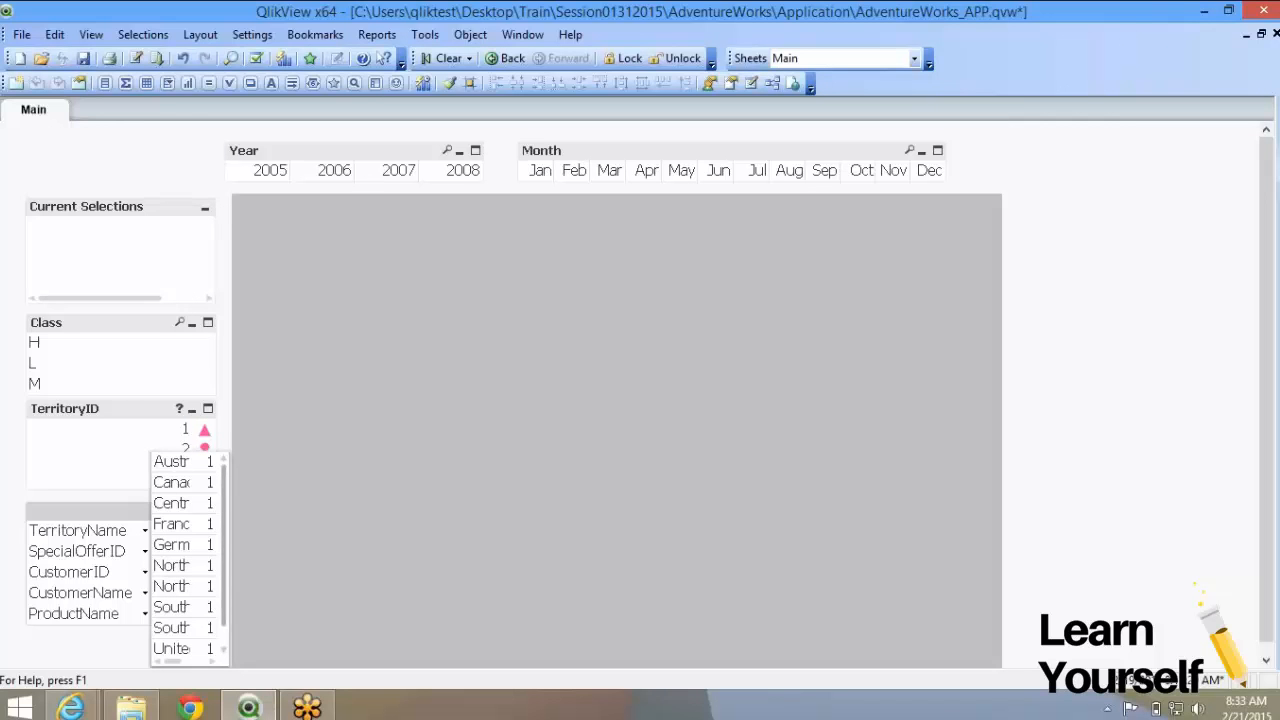
{"action": "key", "text": "Escape"}
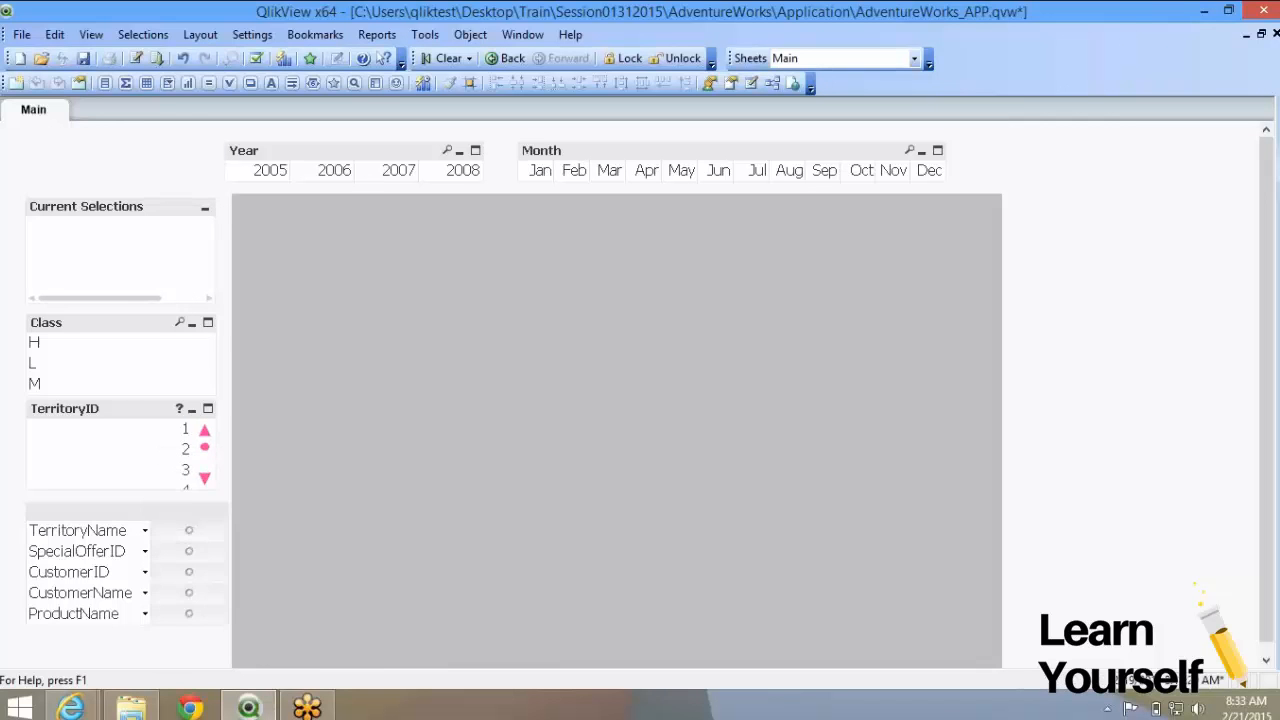
{"action": "right_click", "coordinate": [174, 536]}
{"action": "left_click", "coordinate": [212, 245]}
{"action": "left_click", "coordinate": [145, 531]}
{"action": "left_click", "coordinate": [145, 531]}
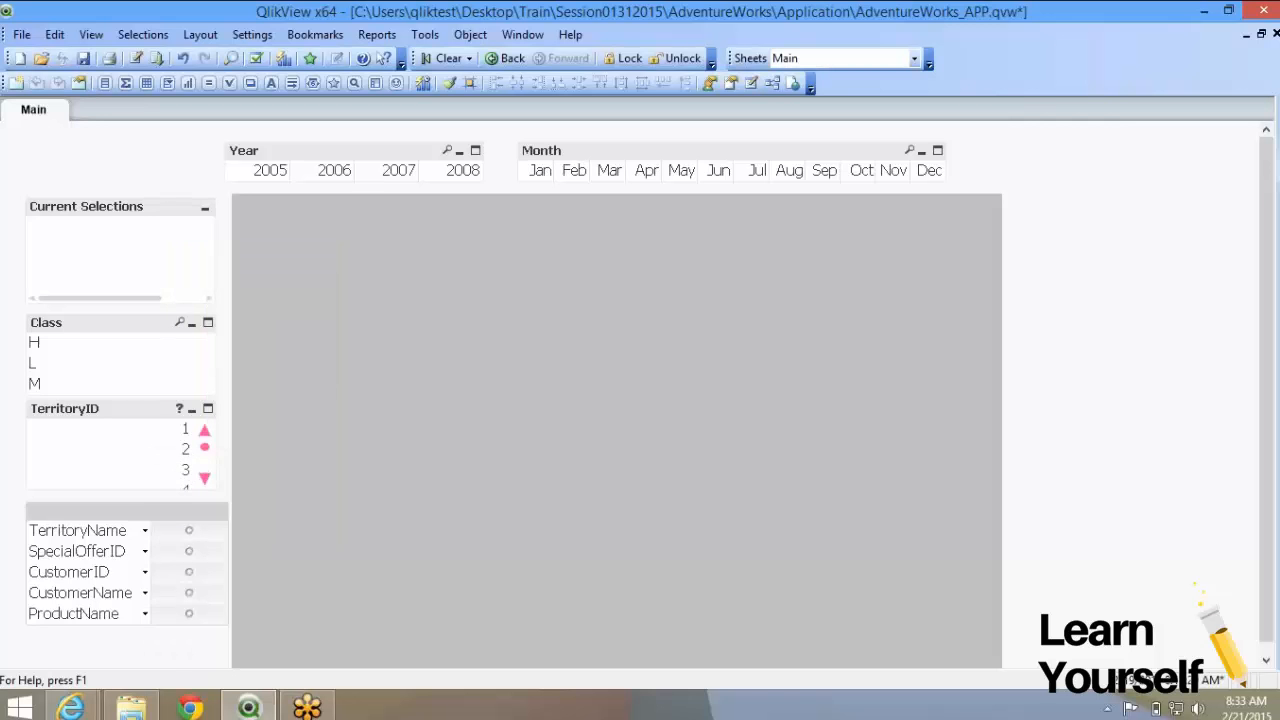
In the multi box's presentation settings, limit the drop-down lists to 10 lines and leave Grid Style off
{"action": "right_click", "coordinate": [186, 516]}
{"action": "left_click", "coordinate": [215, 348]}
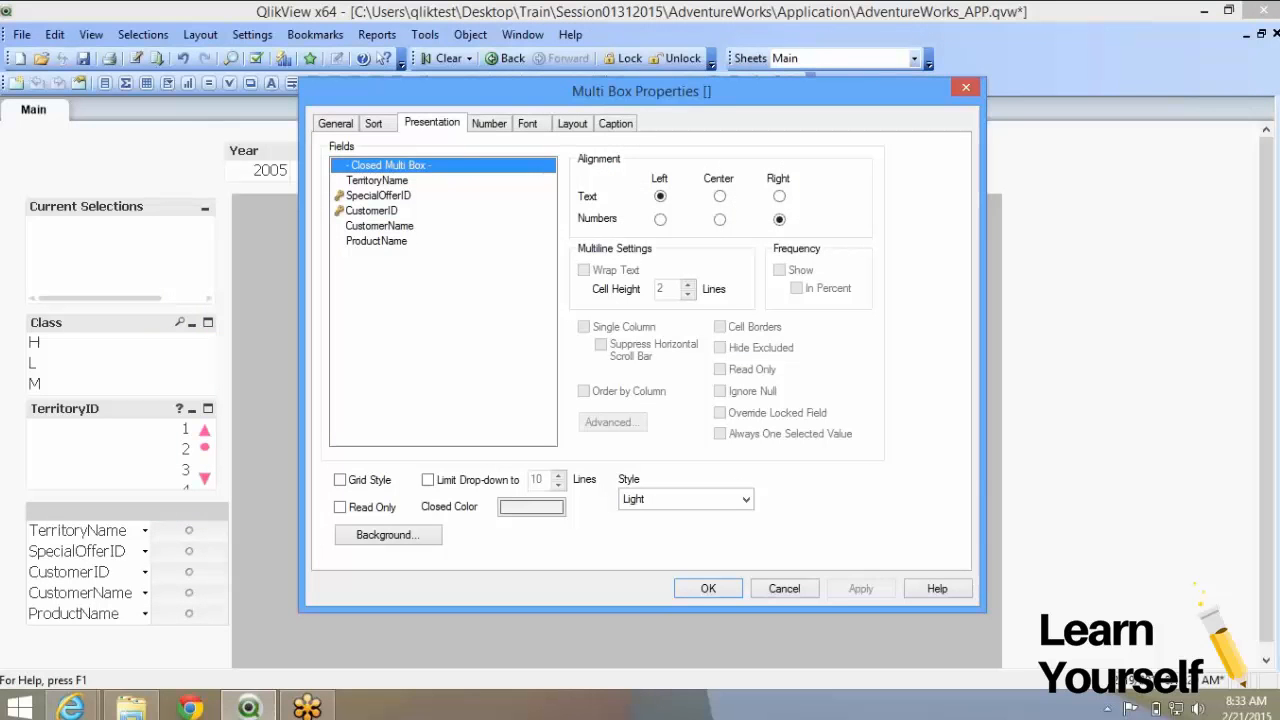
{"action": "left_click", "coordinate": [372, 211]}
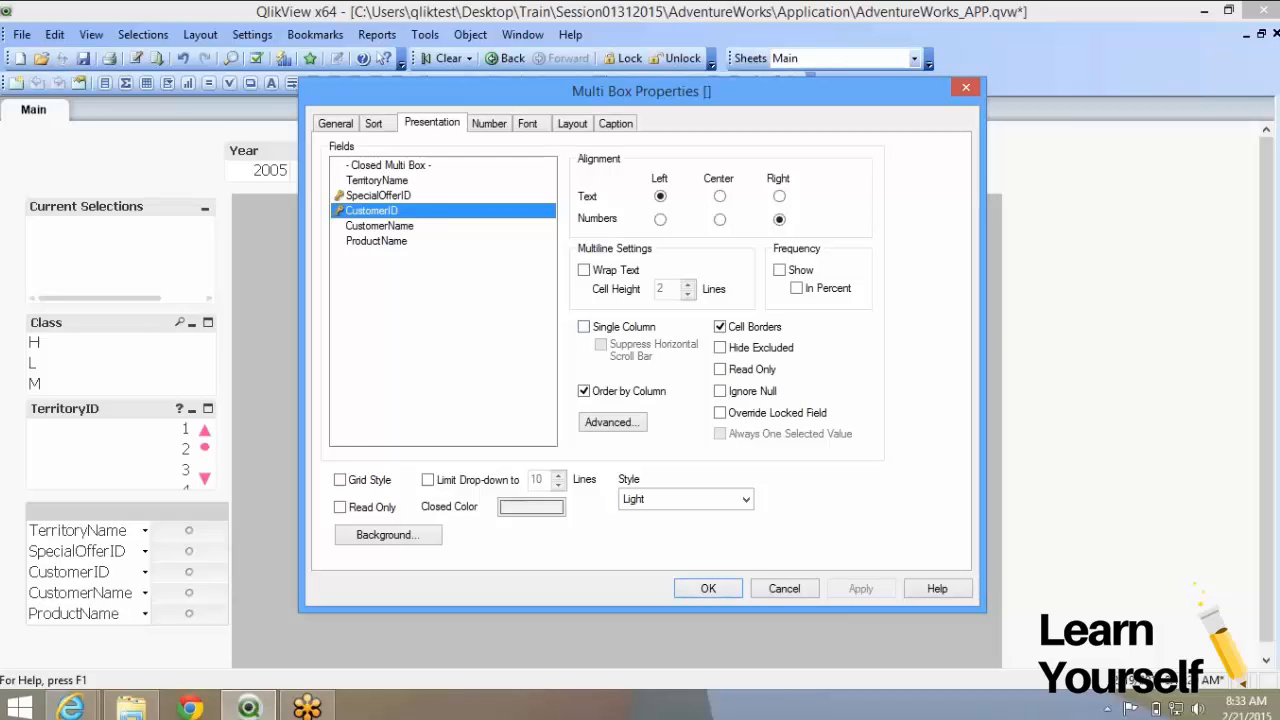
{"action": "left_click", "coordinate": [380, 226]}
{"action": "left_click", "coordinate": [377, 241]}
{"action": "left_click", "coordinate": [380, 226]}
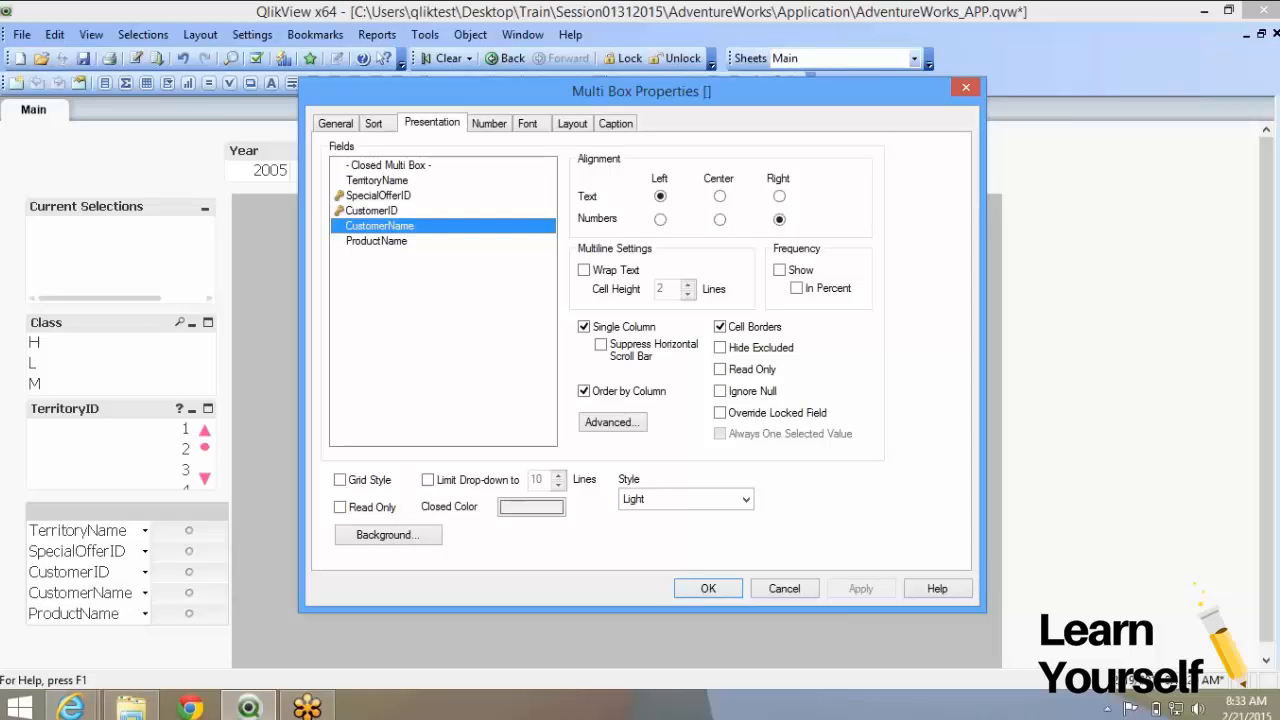
{"action": "left_click", "coordinate": [340, 480]}
{"action": "left_click", "coordinate": [340, 480]}
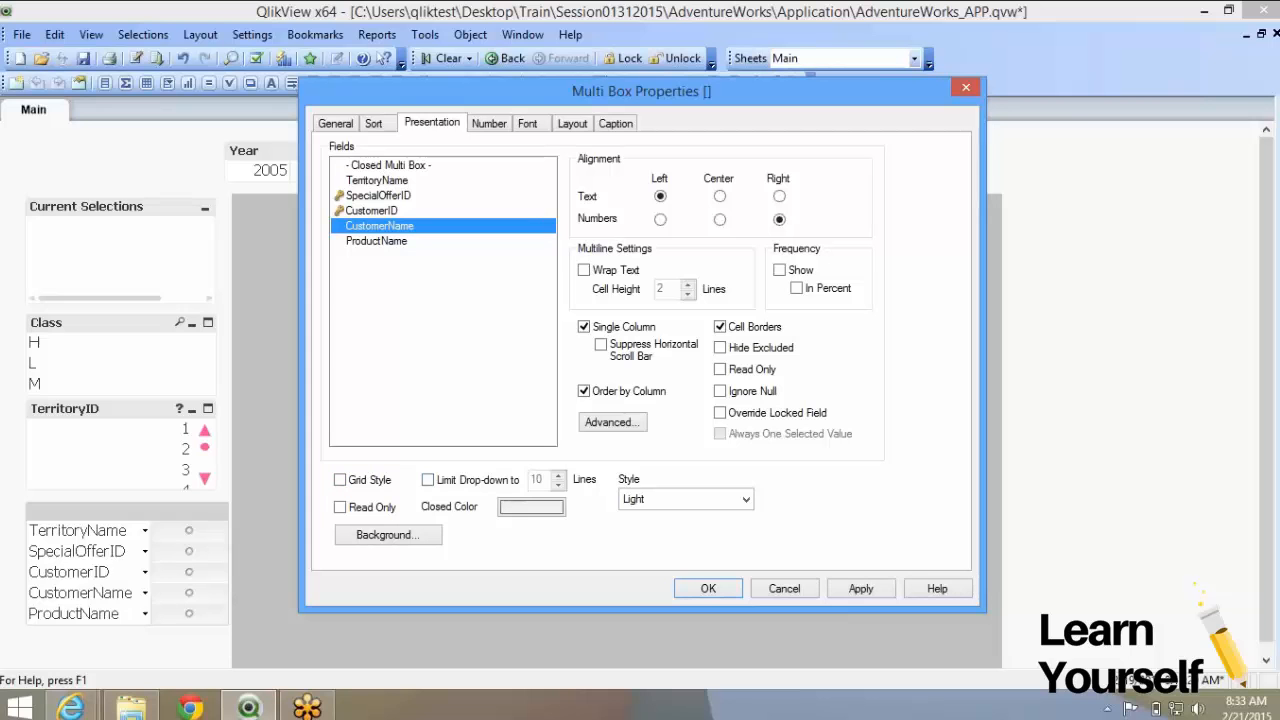
{"action": "left_click", "coordinate": [428, 480]}
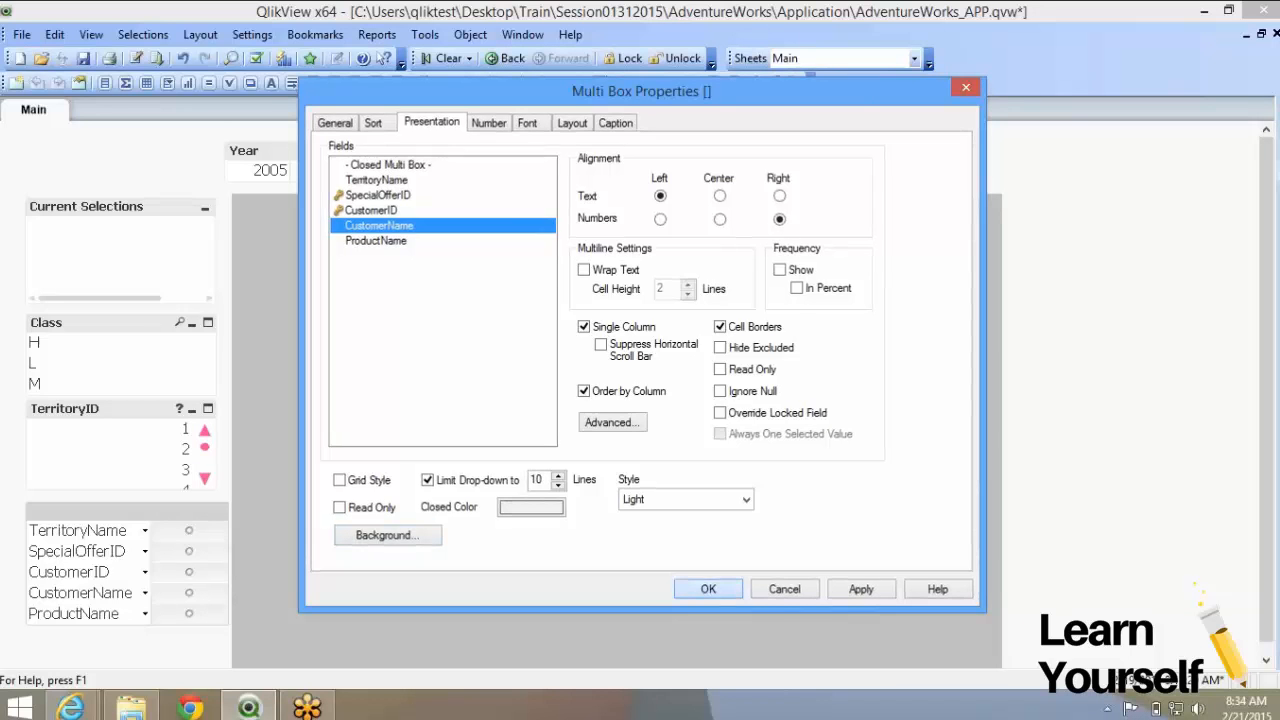
{"action": "left_click", "coordinate": [708, 589]}
Check the CustomerID, ProductName and CustomerName drop-down lists, try selecting a customer name, and clear that selection
{"action": "left_click", "coordinate": [145, 572]}
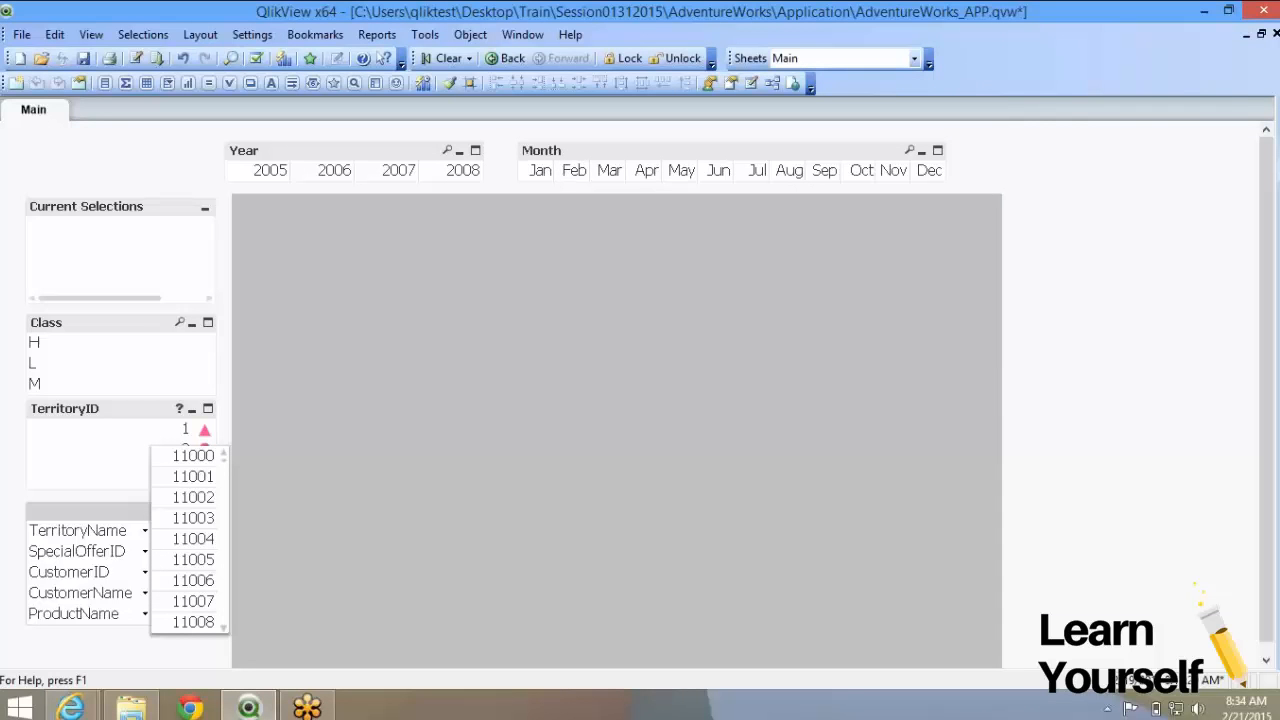
{"action": "mouse_move", "coordinate": [223, 460]}
{"action": "left_mouse_down"}
{"action": "mouse_move", "coordinate": [223, 543]}
{"action": "mouse_move", "coordinate": [223, 459]}
{"action": "left_mouse_up"}
{"action": "left_click", "coordinate": [145, 614]}
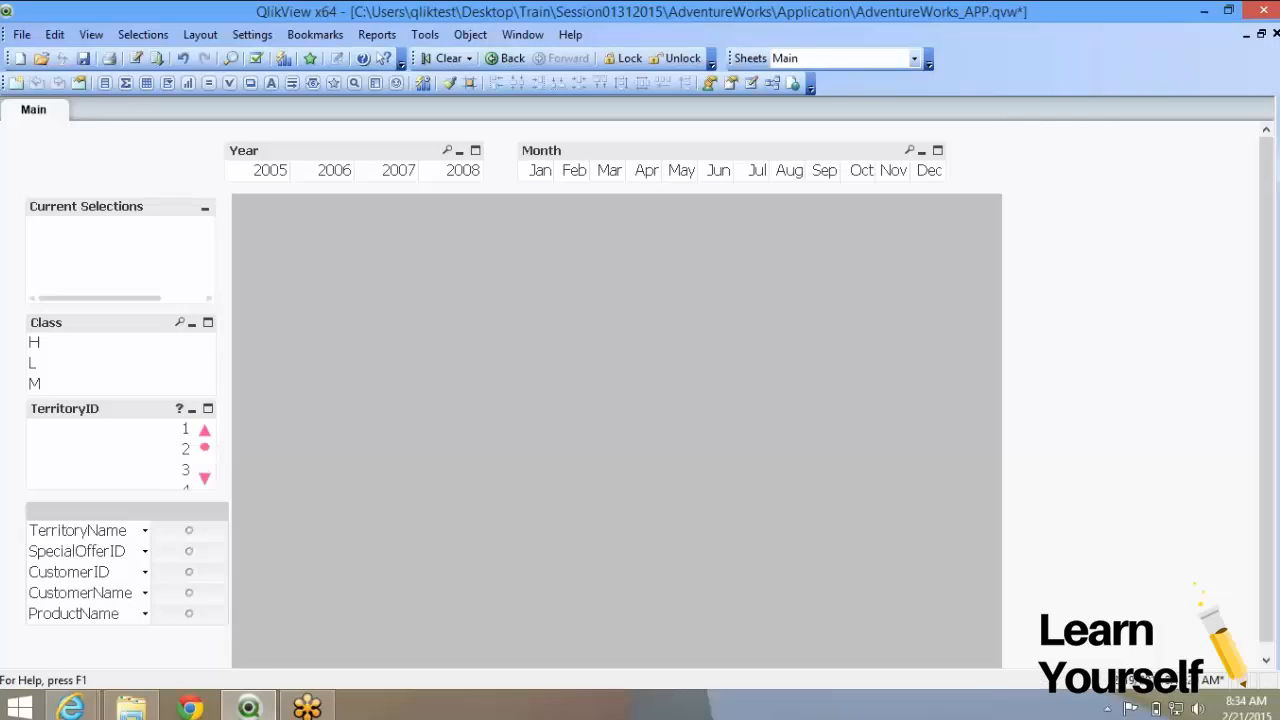
{"action": "left_click", "coordinate": [145, 614]}
{"action": "left_click", "coordinate": [145, 614]}
{"action": "left_click", "coordinate": [145, 593]}
{"action": "scroll", "coordinate": [187, 566], "scroll_direction": "down", "scroll_amount": 10}
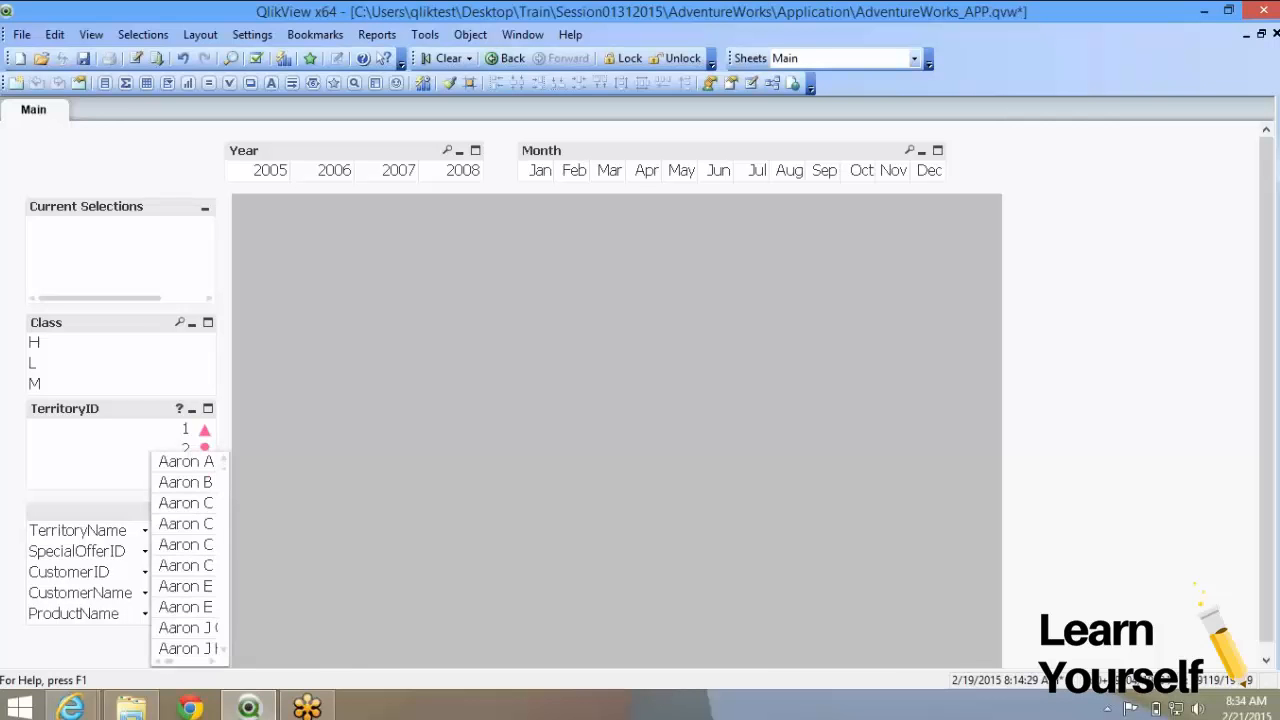
{"action": "left_click", "coordinate": [187, 566]}
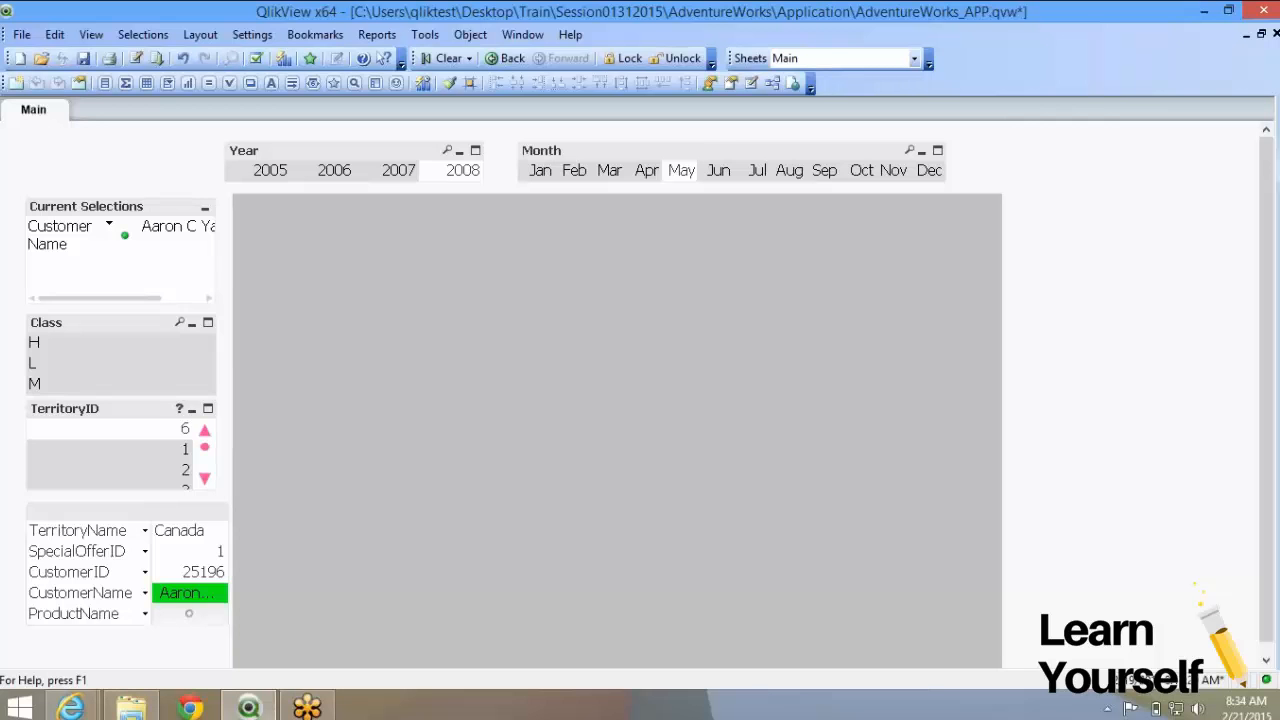
{"action": "left_click", "coordinate": [207, 595]}
Turn off Order by Column for the CustomerID field in the multi box's presentation settings and apply it
{"action": "right_click", "coordinate": [209, 597]}
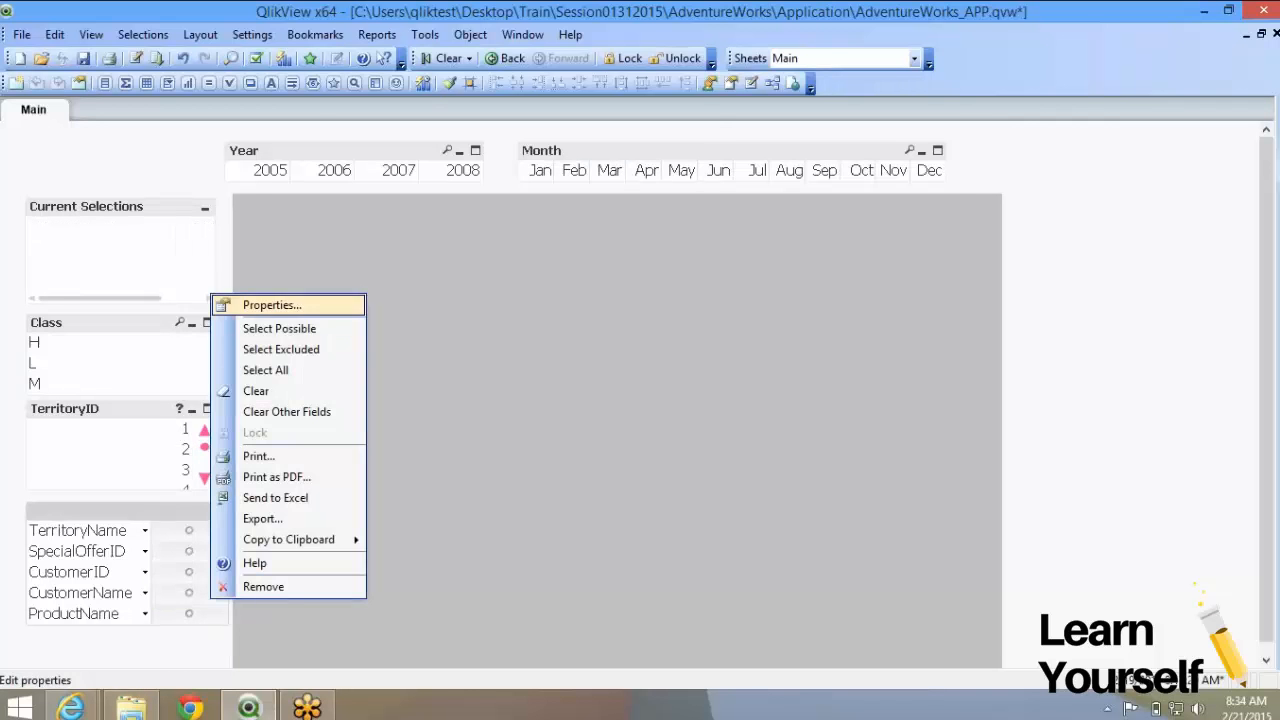
{"action": "left_click", "coordinate": [272, 305]}
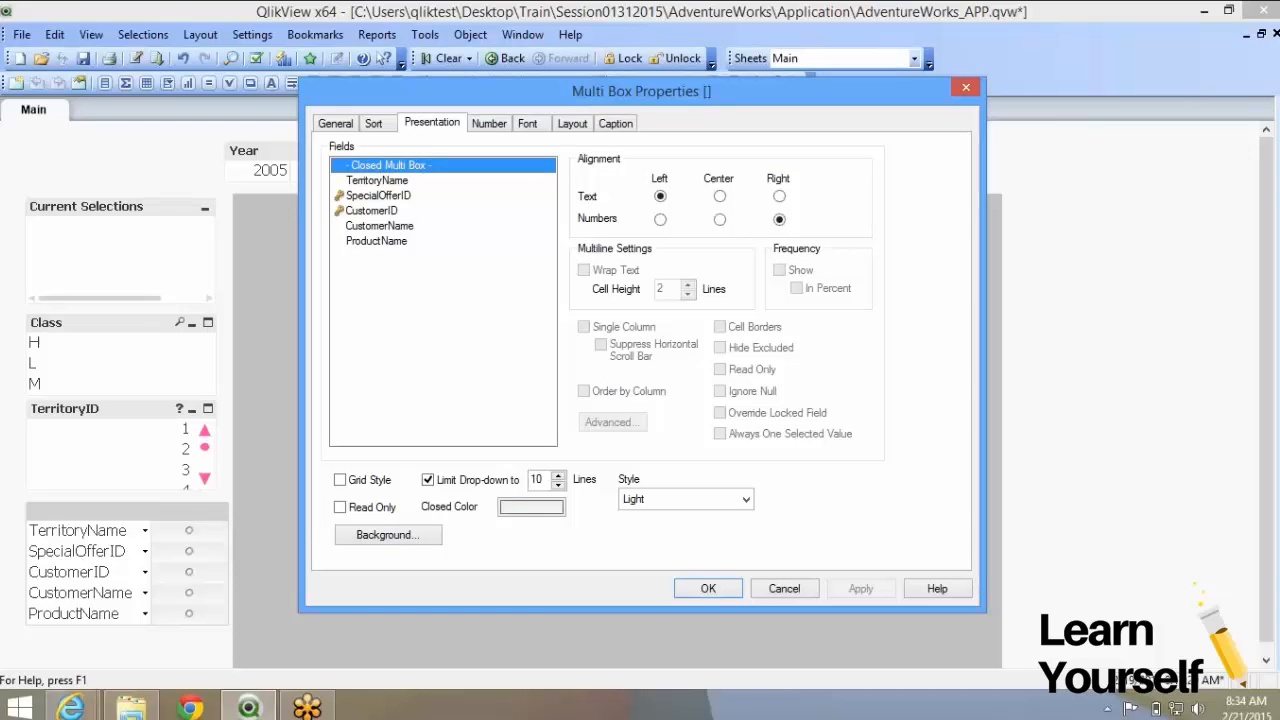
{"action": "left_click", "coordinate": [380, 226]}
{"action": "left_click", "coordinate": [372, 211]}
{"action": "left_click", "coordinate": [584, 327]}
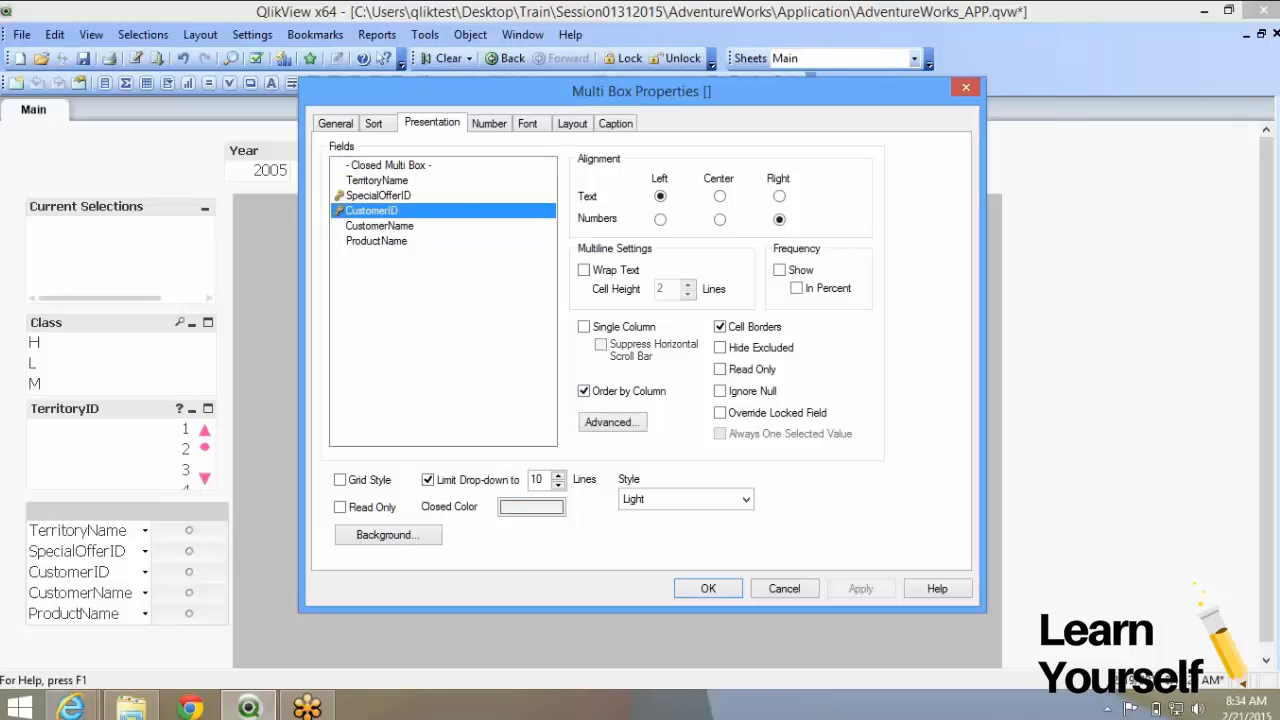
{"action": "left_click", "coordinate": [584, 391]}
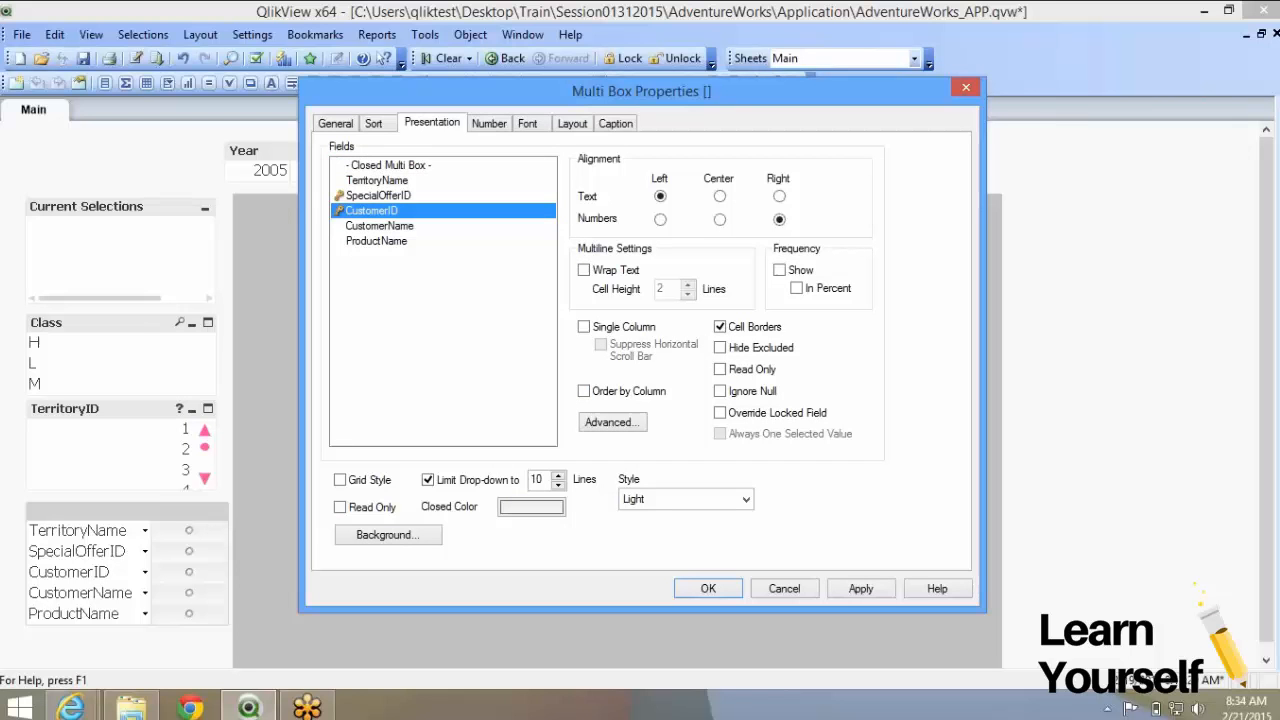
{"action": "left_click", "coordinate": [860, 588]}
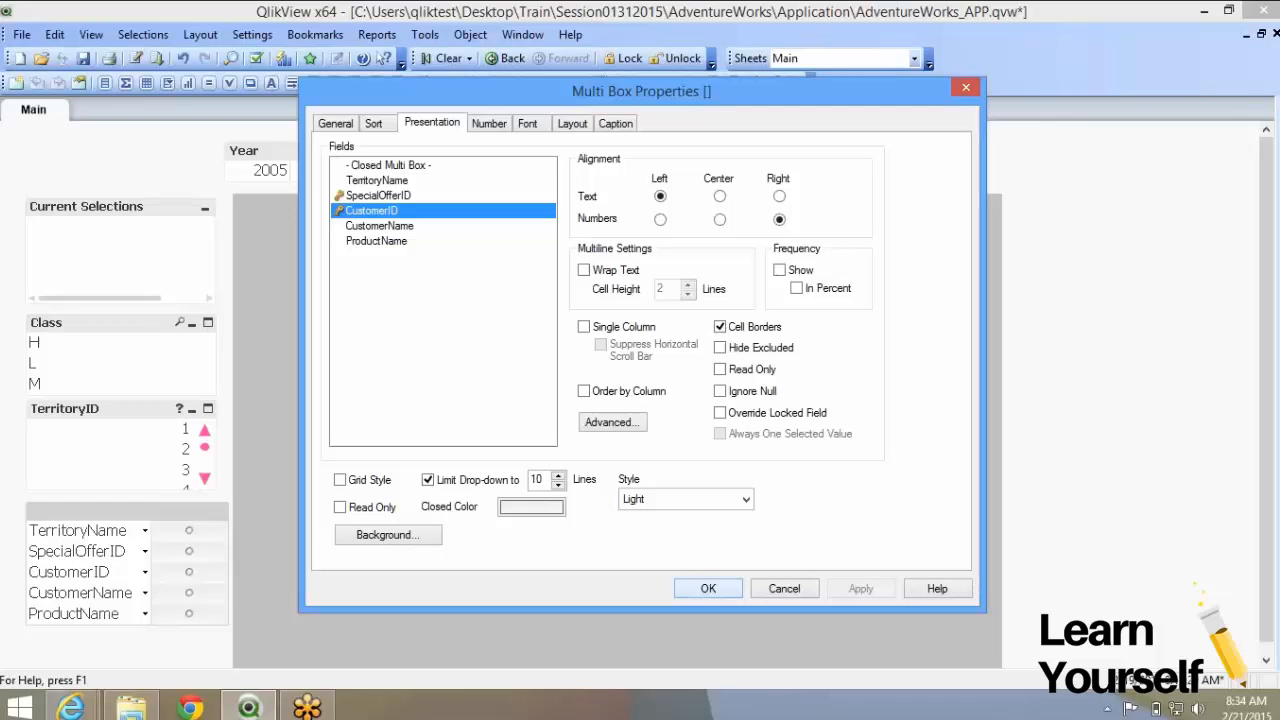
{"action": "left_click", "coordinate": [708, 588]}
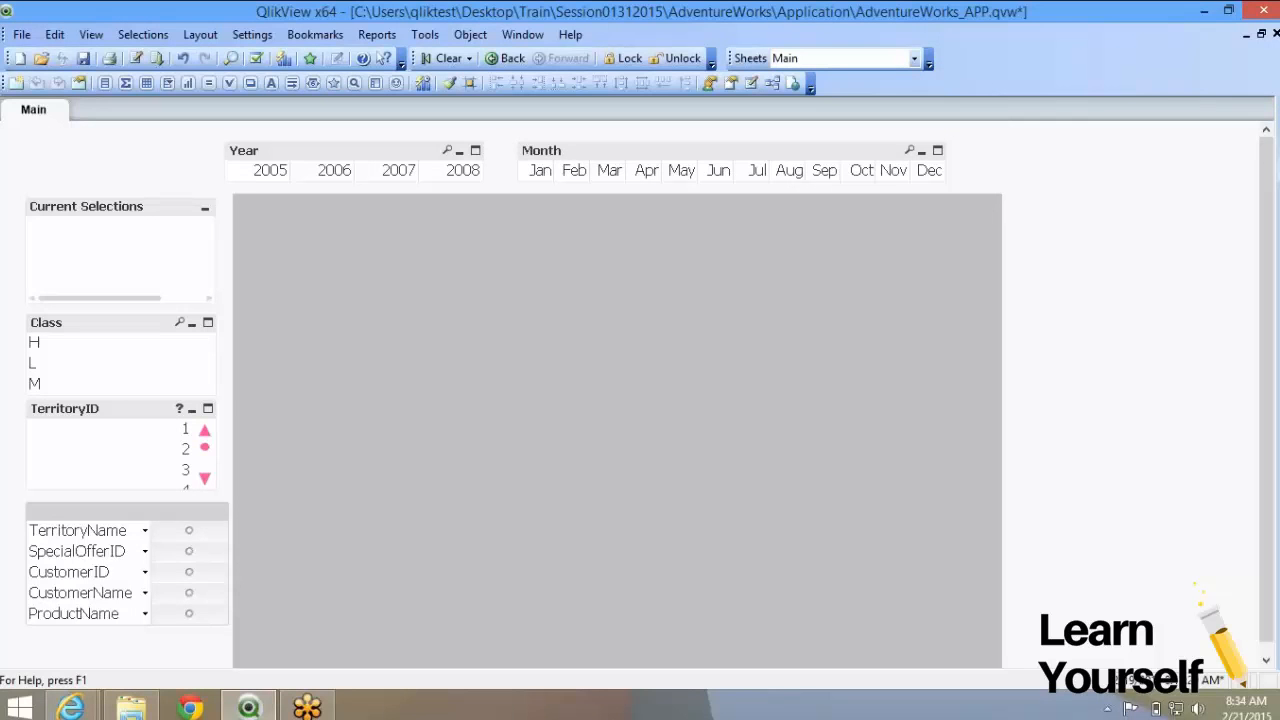
Check the TerritoryName drop-down list and turn on Grid Style for the multi box
{"action": "left_click", "coordinate": [145, 531]}
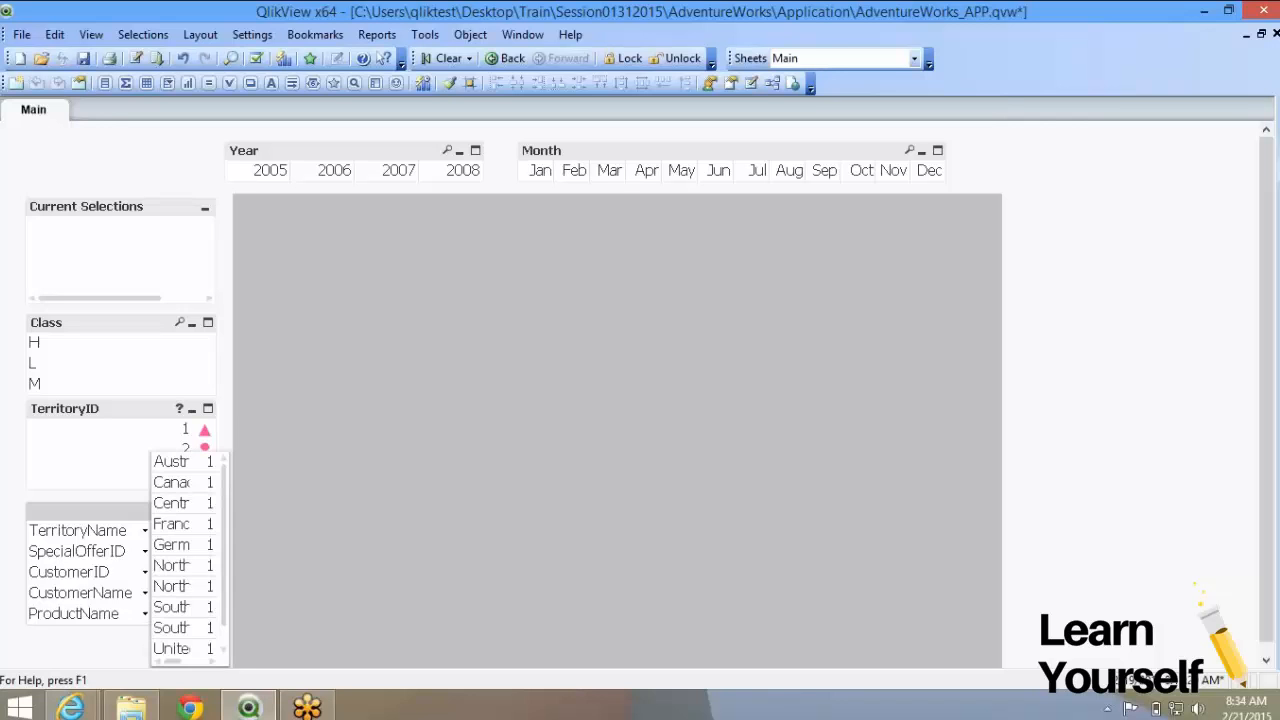
{"action": "key", "text": "Escape"}
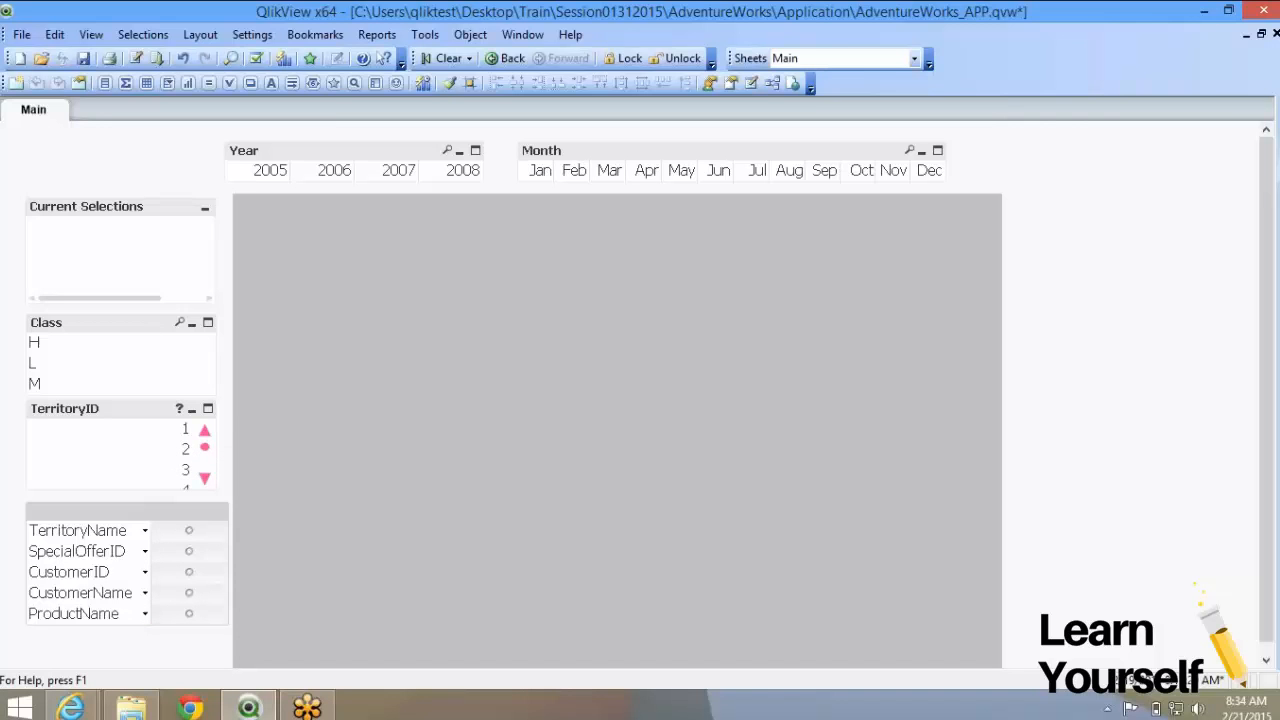
{"action": "right_click", "coordinate": [176, 340]}
{"action": "left_click", "coordinate": [210, 351]}
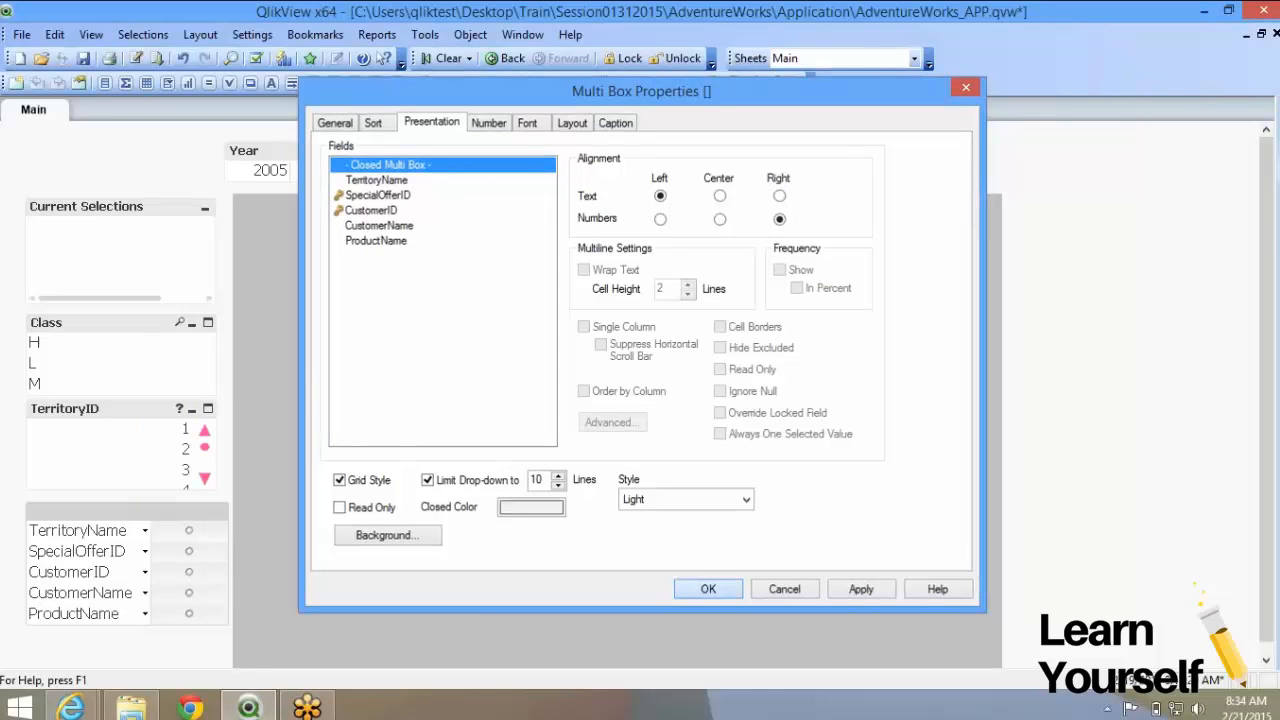
{"action": "key", "text": "Return"}
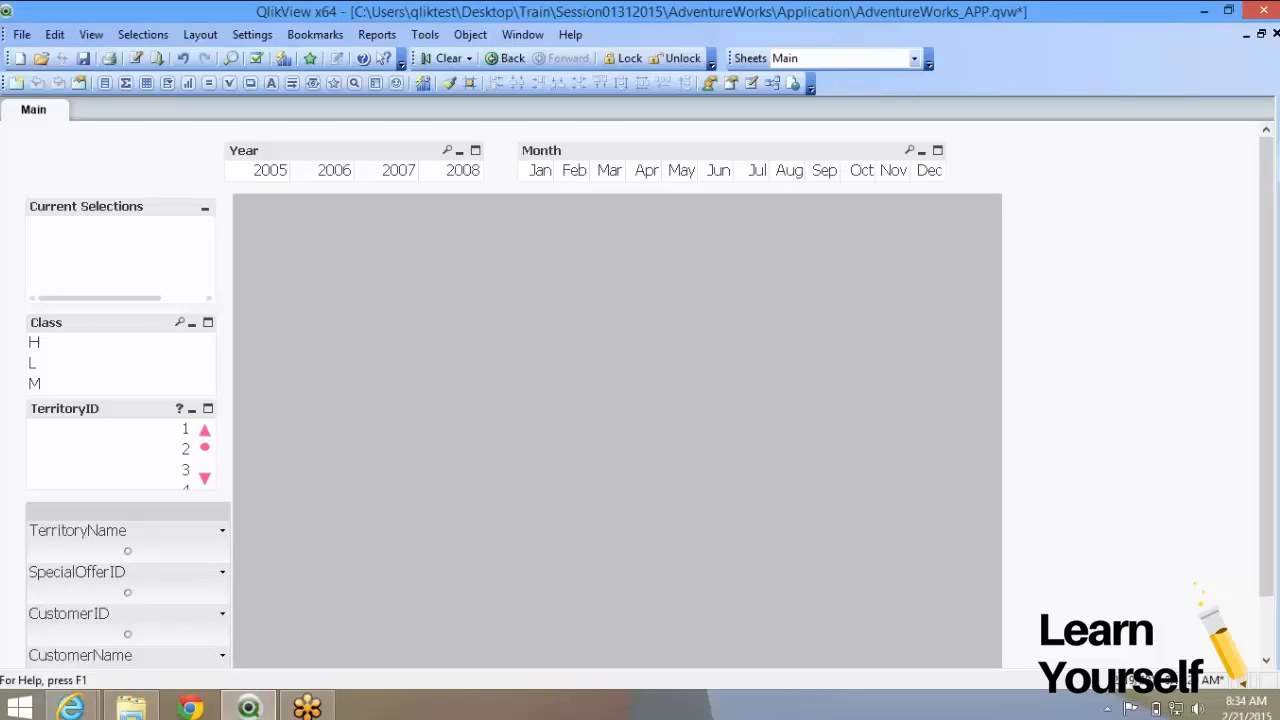
Examine the TerritoryName, SpecialOfferID and CustomerID drop-down lists in the grid-style multi box, browsing further down the customer IDs
{"action": "left_click", "coordinate": [222, 531]}
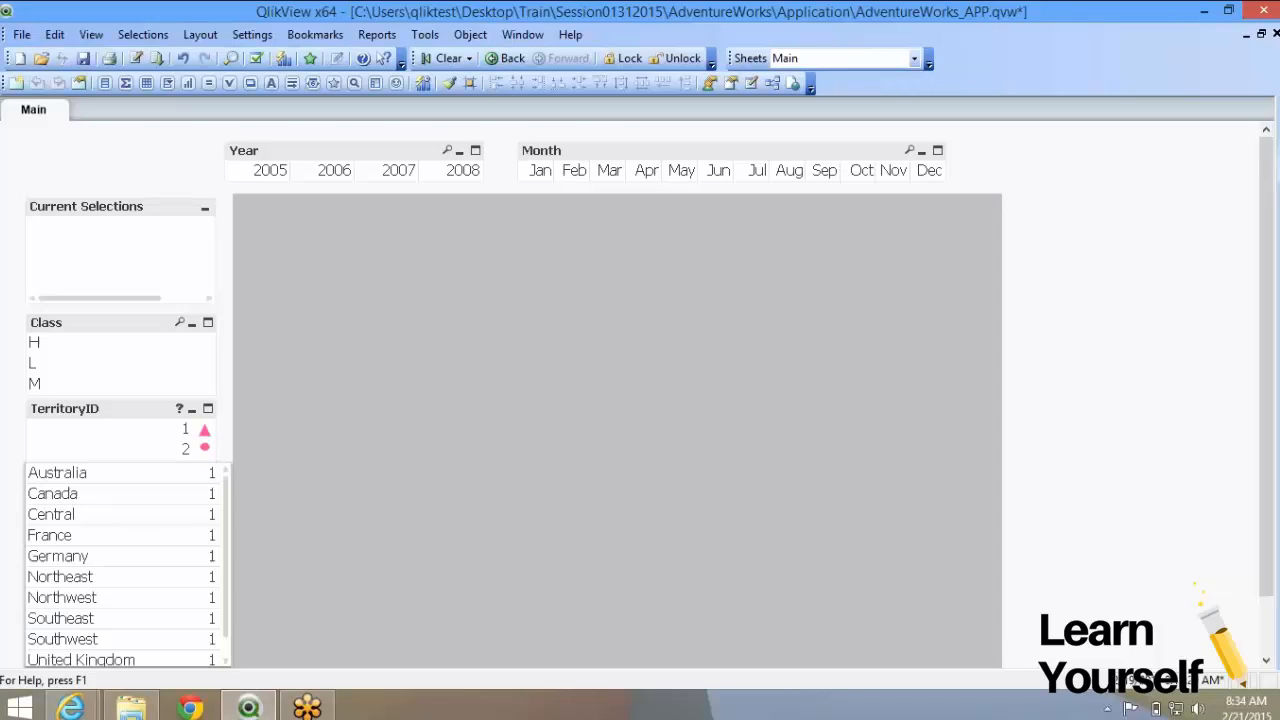
{"action": "key", "text": "Escape"}
{"action": "left_click", "coordinate": [222, 531]}
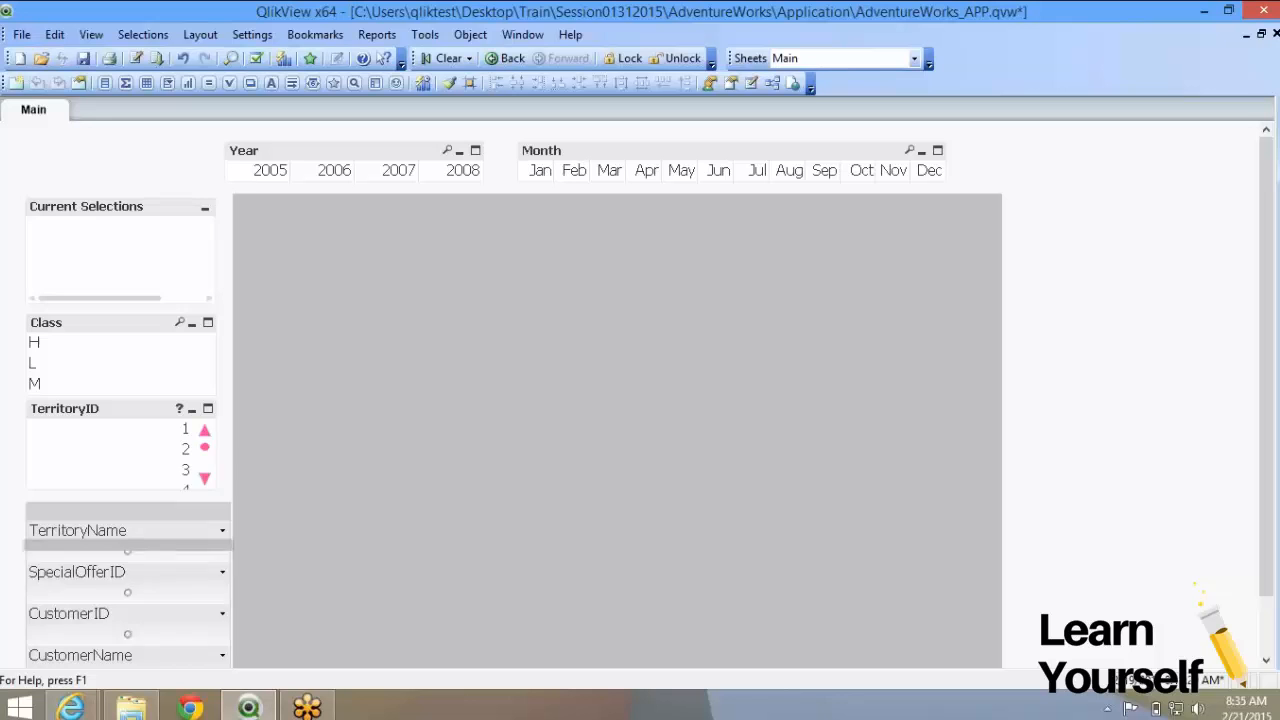
{"action": "key", "text": "Escape"}
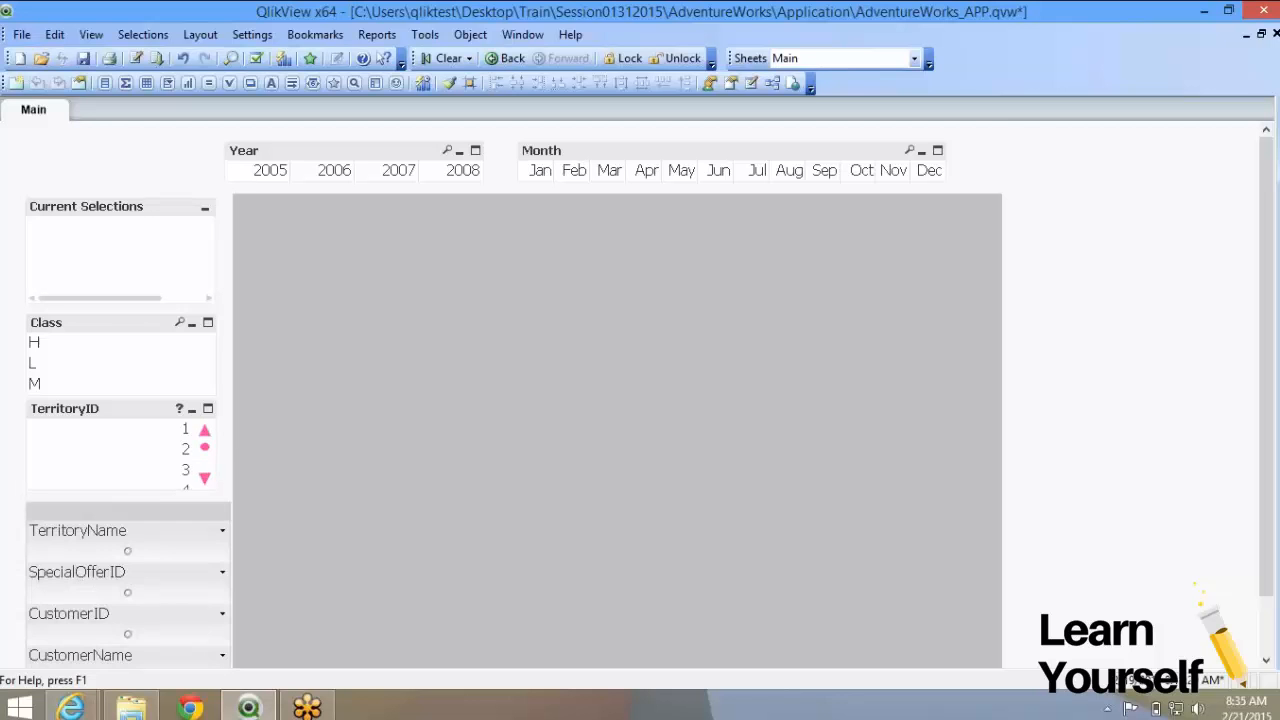
{"action": "left_click", "coordinate": [222, 573]}
{"action": "key", "text": "Escape"}
{"action": "left_click", "coordinate": [222, 614]}
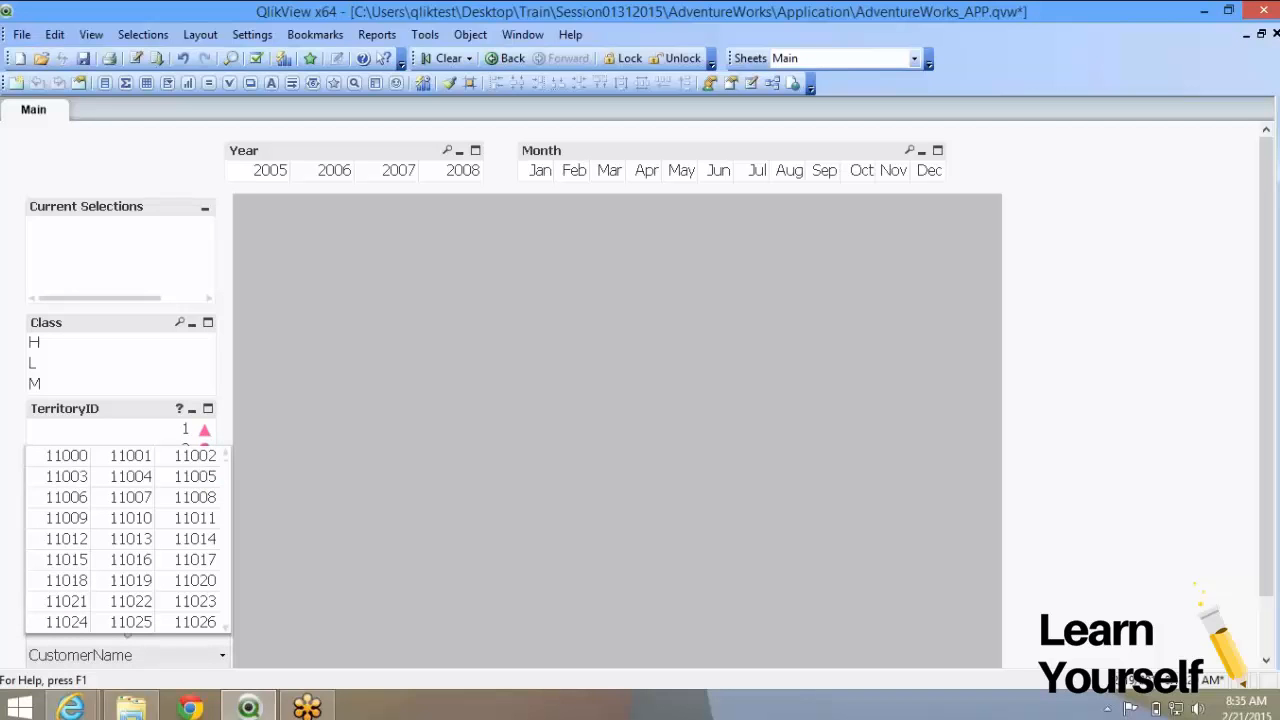
{"action": "scroll", "coordinate": [128, 538], "scroll_direction": "down", "scroll_amount": 10}
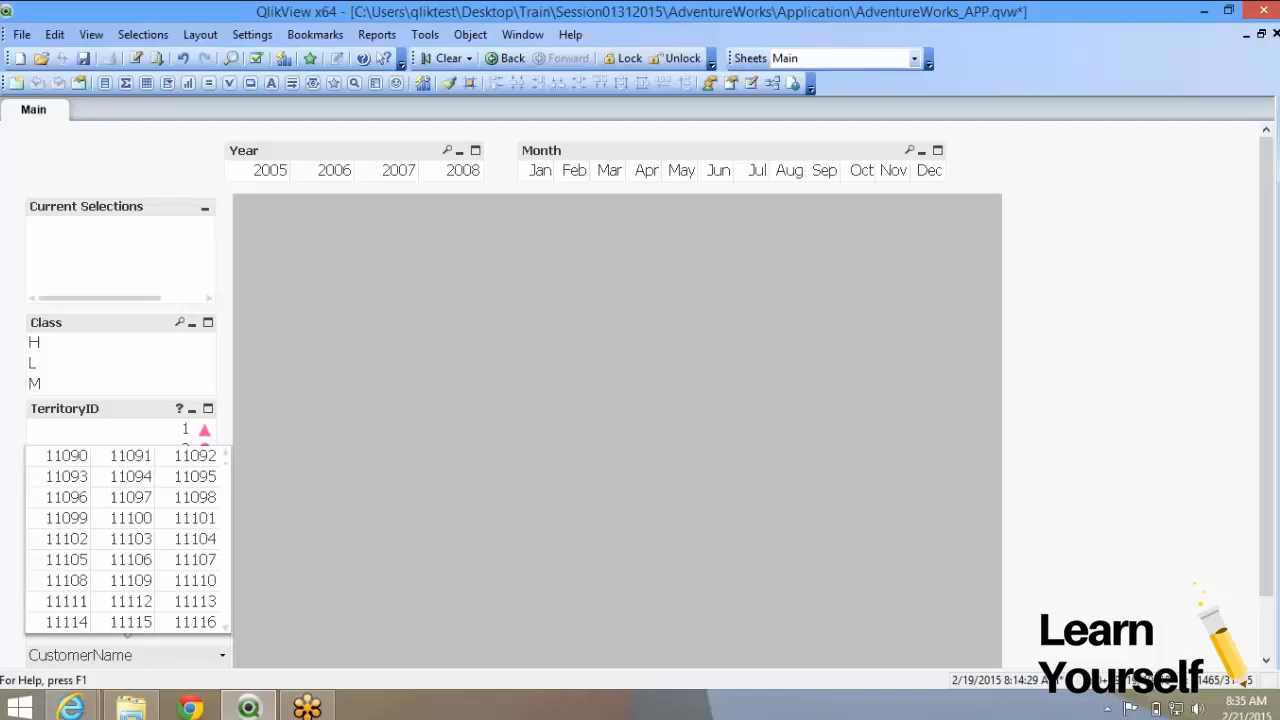
Close the open CustomerID list and the multi box properties, and narrow the multi box to match the list boxes above it
{"action": "left_click", "coordinate": [1100, 400]}
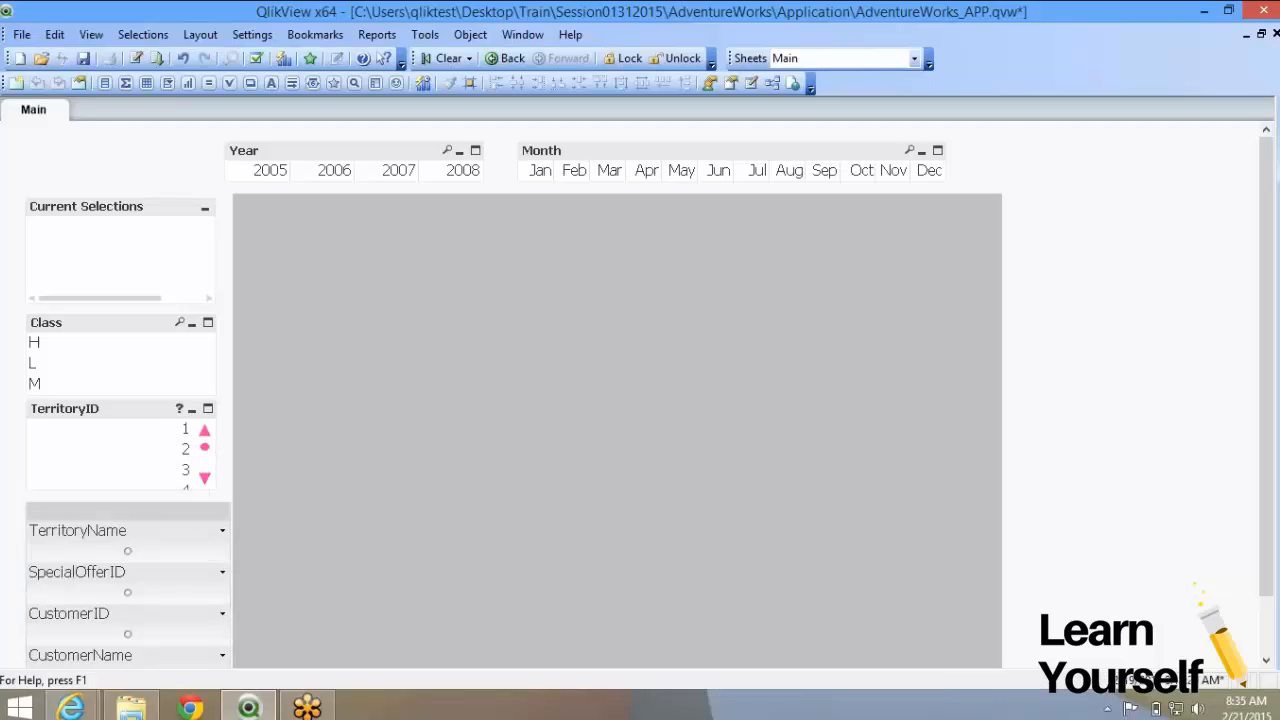
{"action": "right_click", "coordinate": [98, 266]}
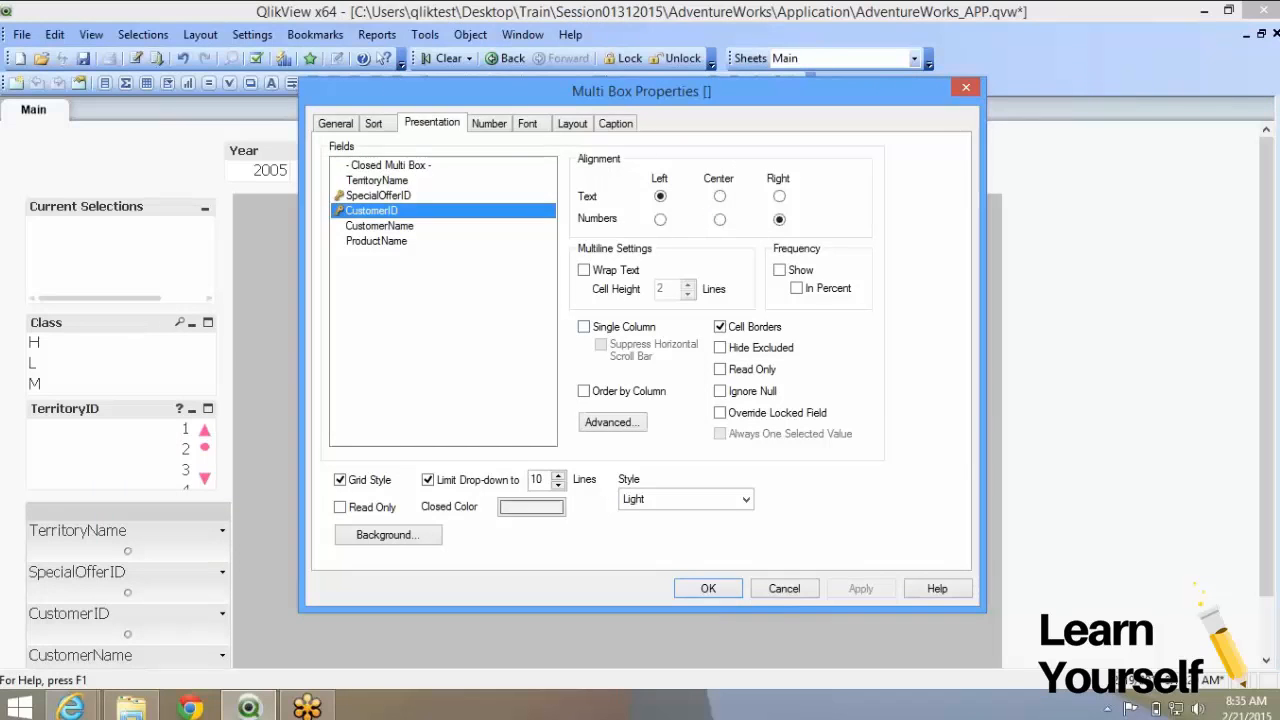
{"action": "left_click", "coordinate": [708, 589]}
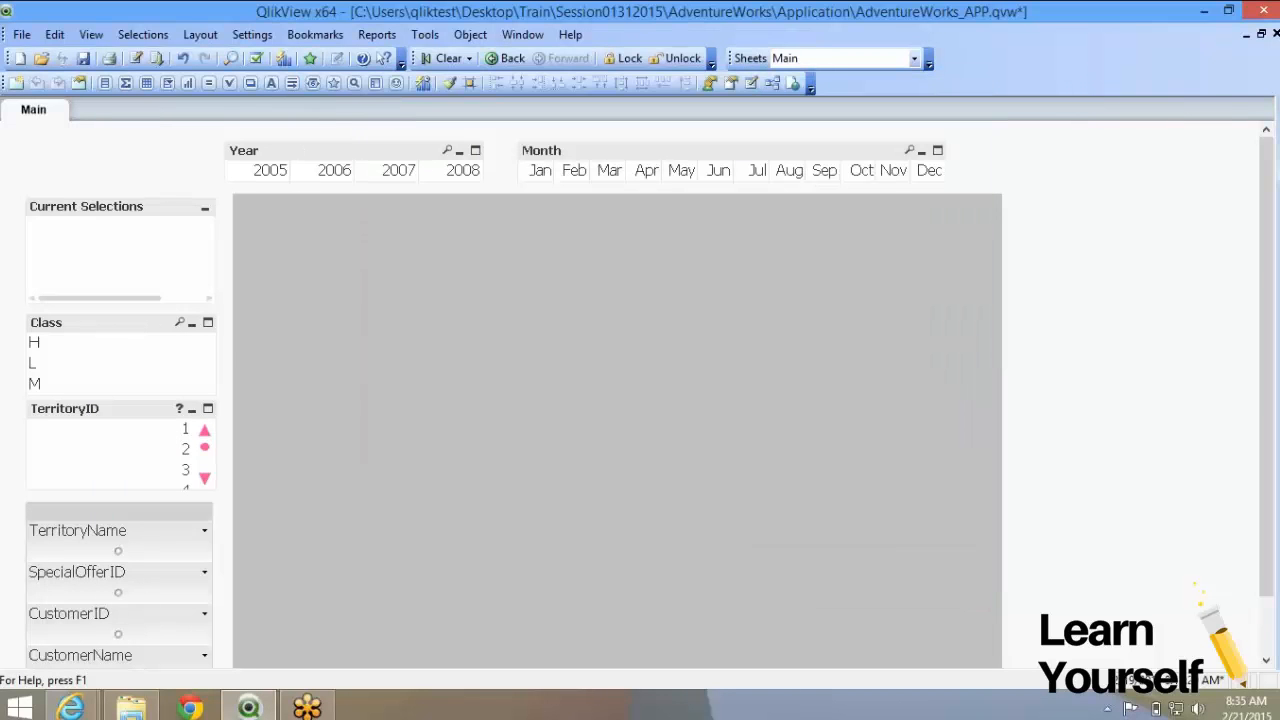
{"action": "left_click", "coordinate": [1080, 400]}
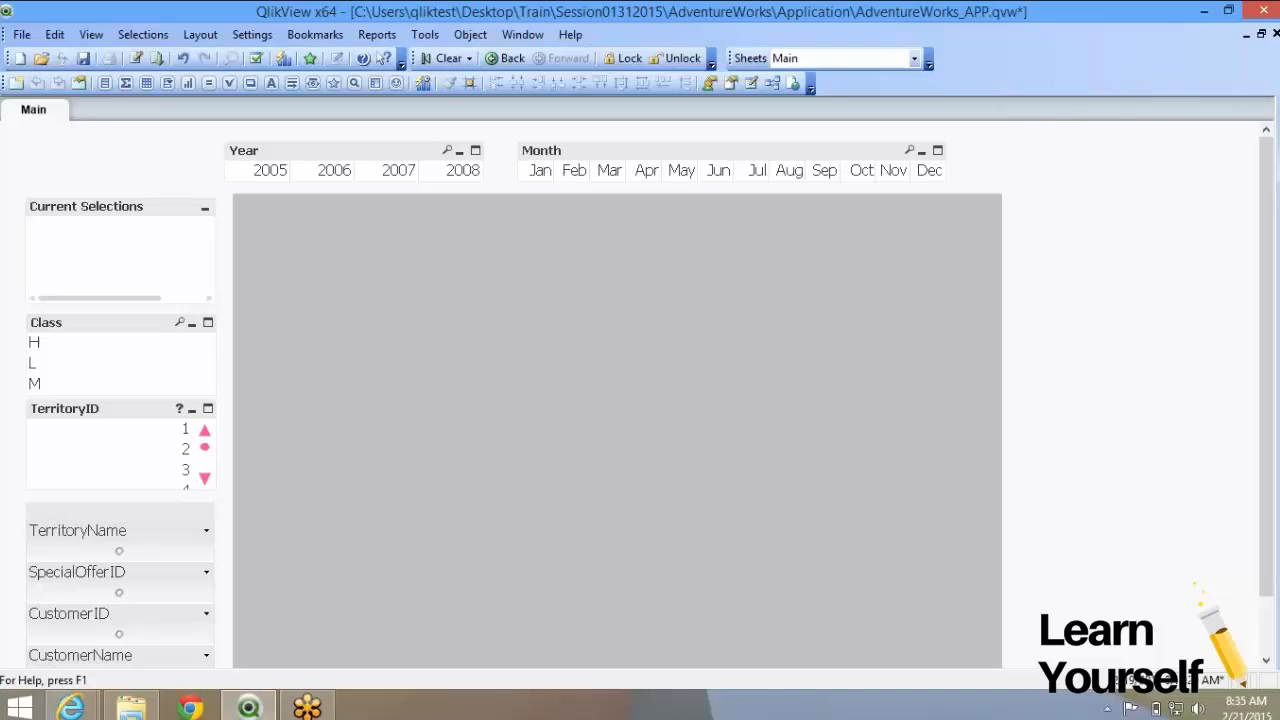
Shorten the Class list box to about one and a half rows and move the TerritoryID list box up directly beneath it
{"action": "scroll", "coordinate": [617, 400], "scroll_direction": "down", "scroll_amount": 2}
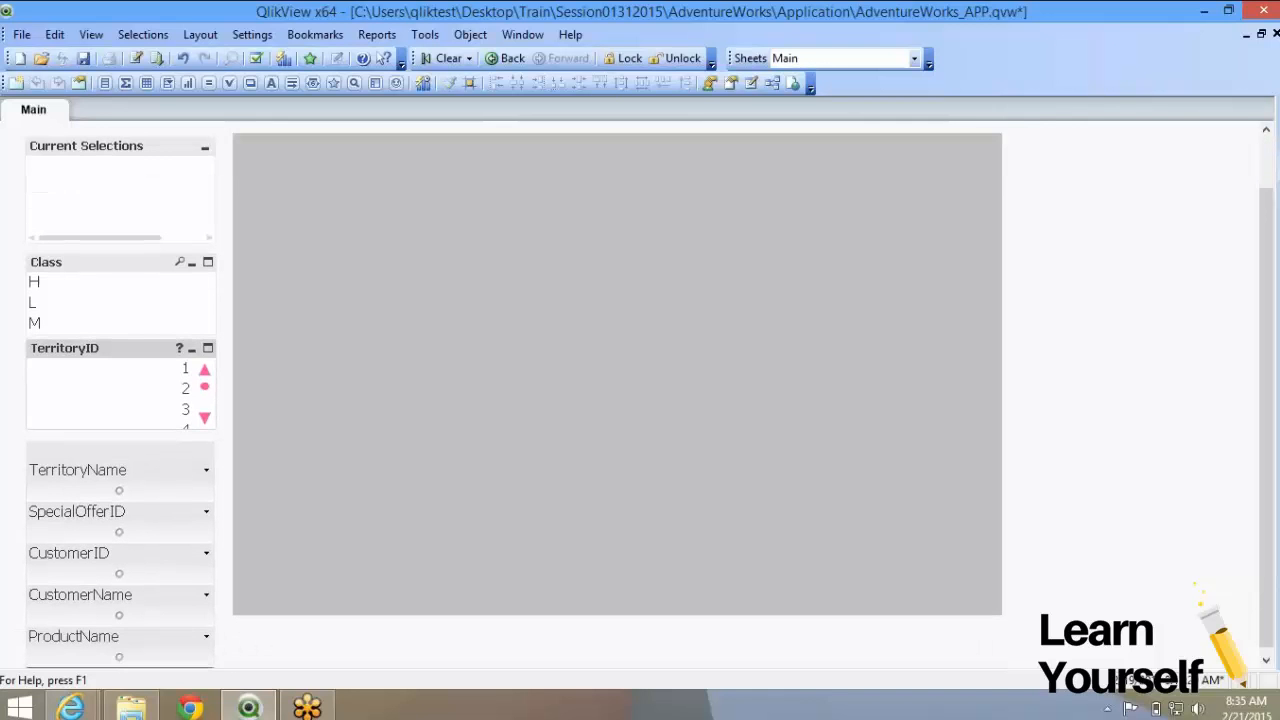
{"action": "left_click", "coordinate": [100, 262]}
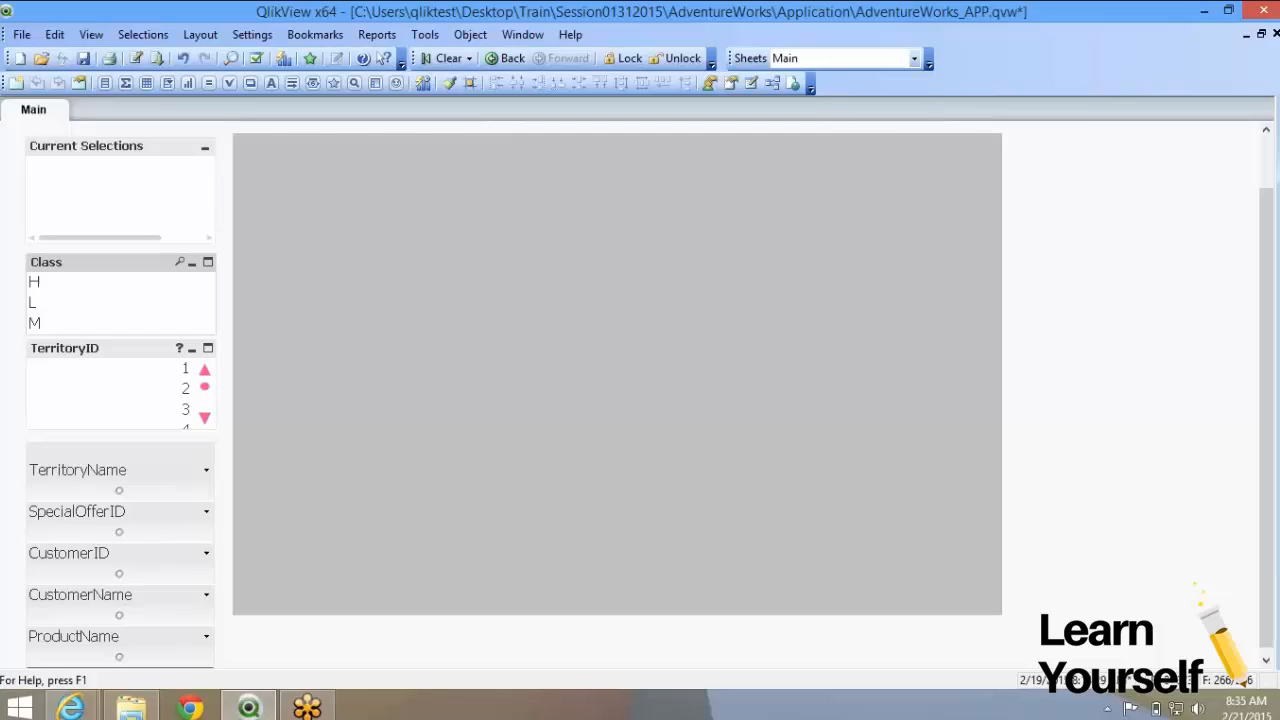
{"action": "left_click_drag", "start_coordinate": [120, 334], "coordinate": [120, 306]}
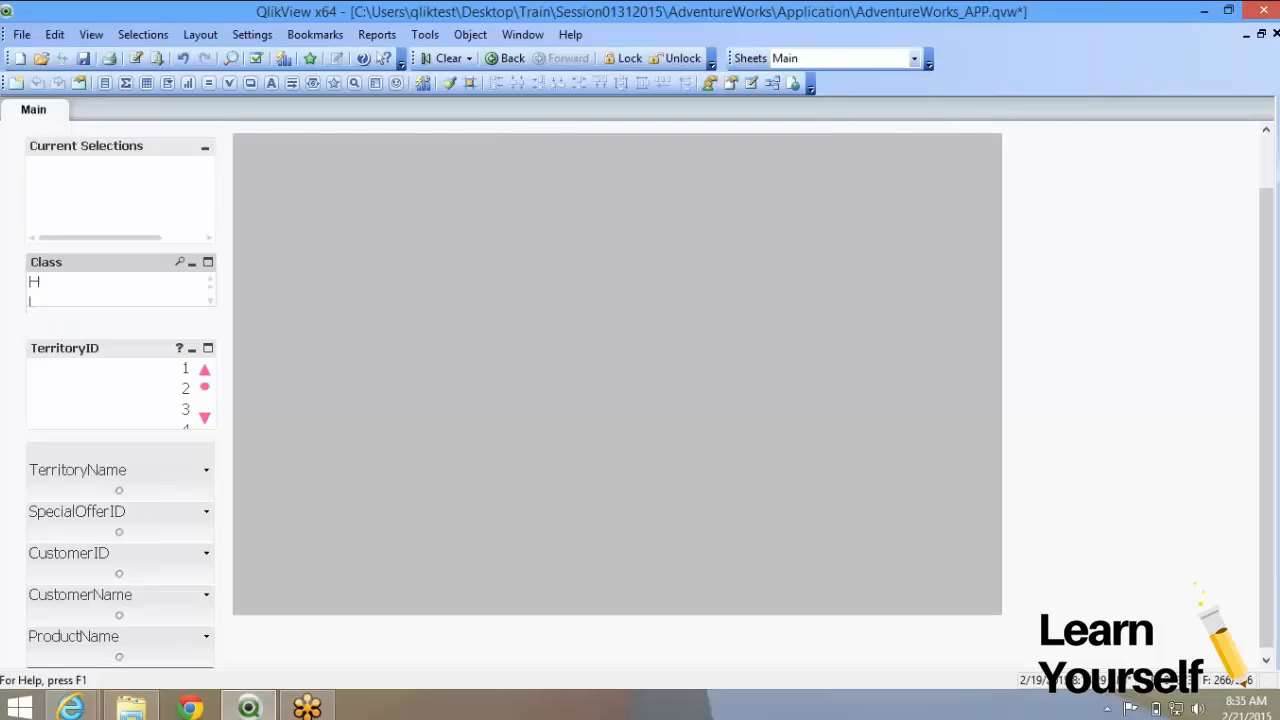
{"action": "left_click_drag", "start_coordinate": [100, 348], "coordinate": [100, 320]}
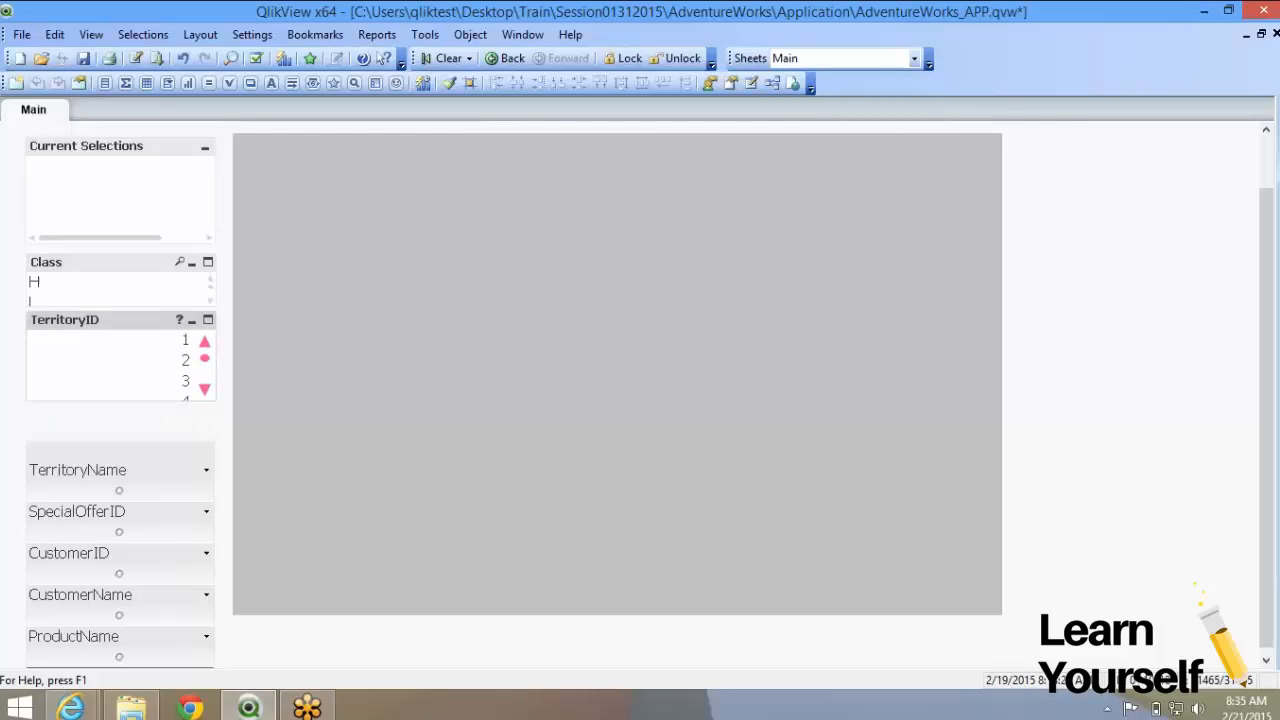
Move the multi box up so that it sits just below the TerritoryID list box
{"action": "left_click", "coordinate": [110, 451]}
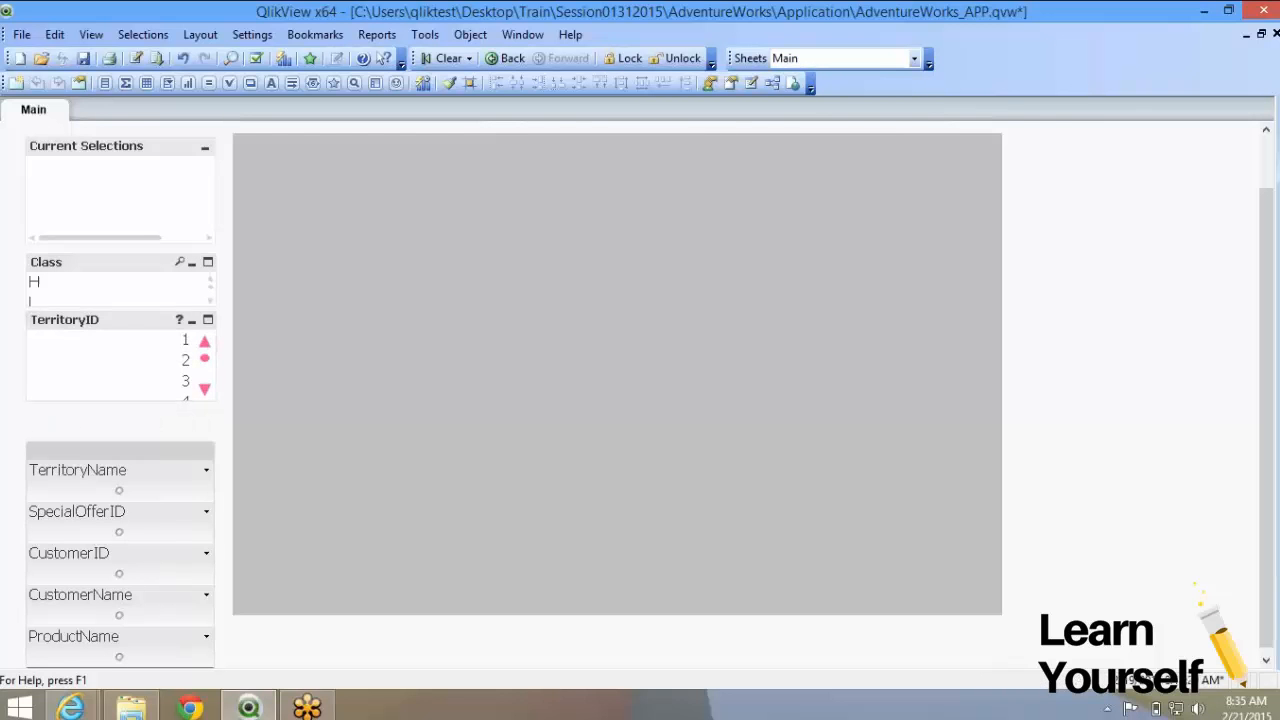
{"action": "left_click_drag", "start_coordinate": [110, 451], "coordinate": [110, 422]}
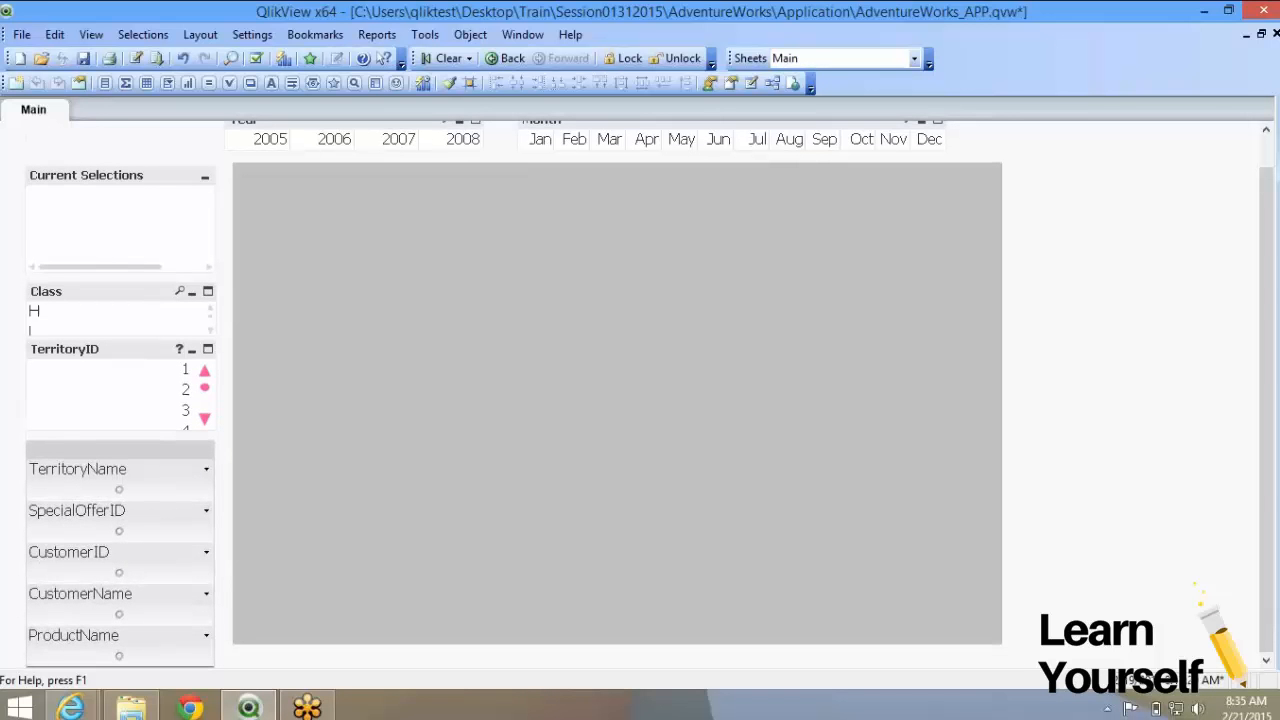
{"action": "scroll", "coordinate": [1266, 400], "scroll_direction": "up", "scroll_amount": 1}
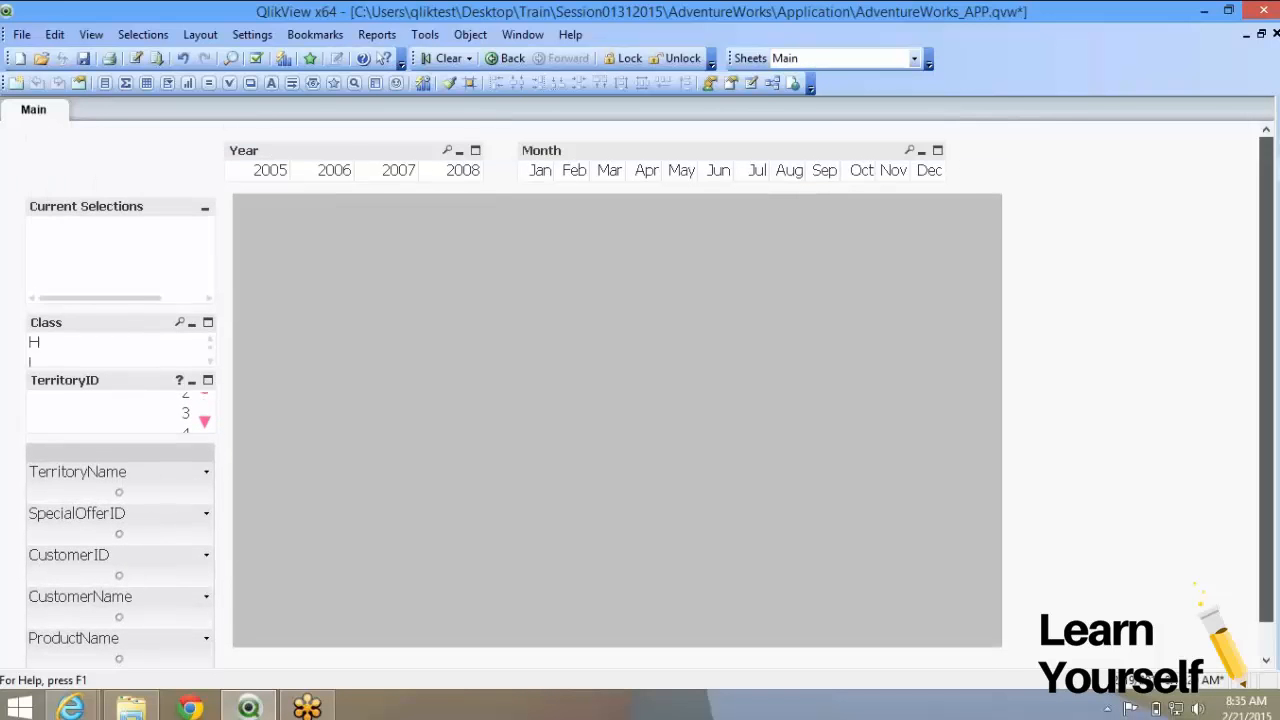
{"action": "left_click", "coordinate": [1110, 380]}
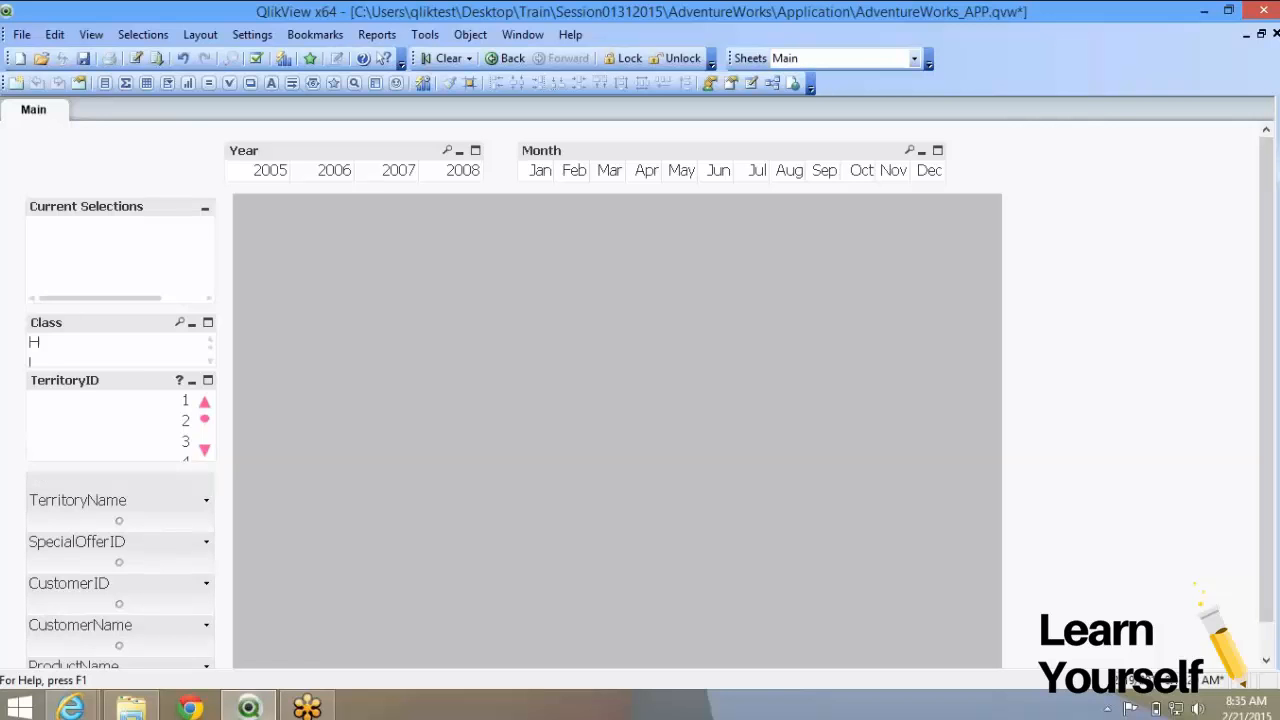
Select all objects on the Main sheet and nudge the whole layout slightly up and to the left
{"action": "key", "text": "ctrl+a"}
{"action": "key", "text": "ctrl+shift+Up"}
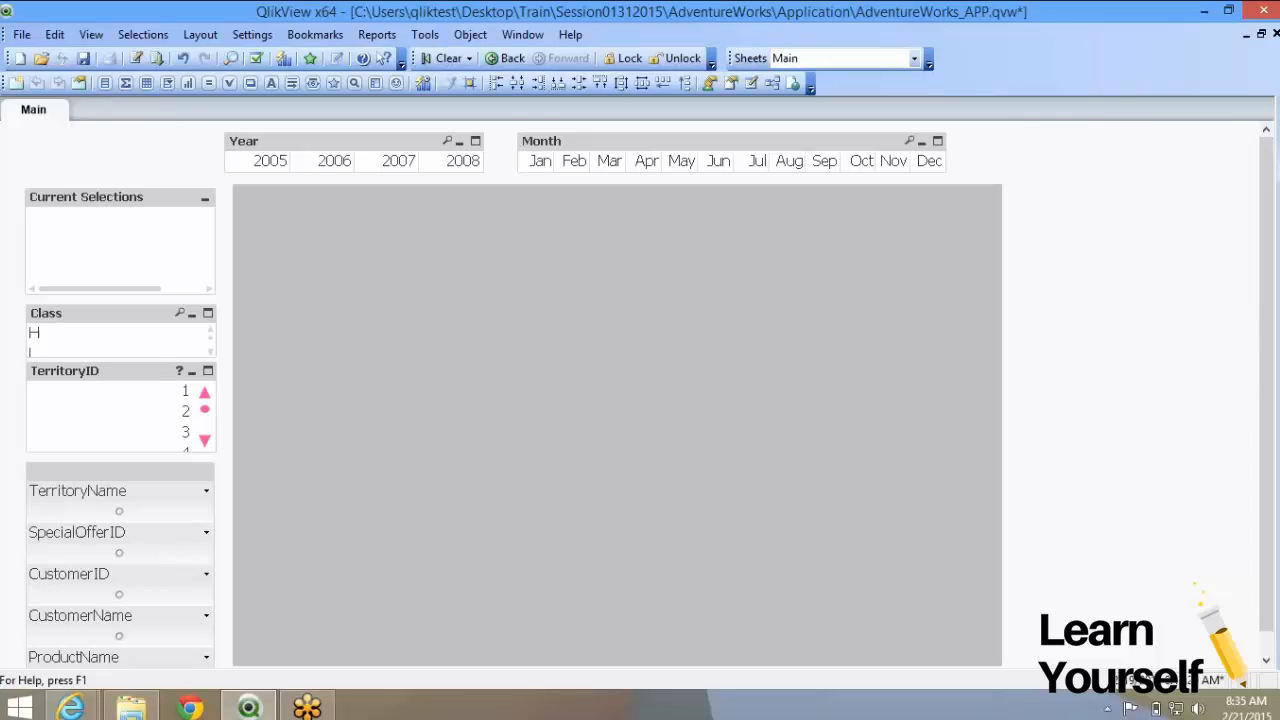
{"action": "key", "text": "ctrl+Left"}
{"action": "key", "text": "ctrl+Left"}
{"action": "key", "text": "ctrl+Left"}
{"action": "key", "text": "ctrl+Left"}
{"action": "key", "text": "ctrl+Down"}
{"action": "key", "text": "ctrl+Down"}
{"action": "key", "text": "ctrl+Down"}
{"action": "key", "text": "ctrl+Down"}
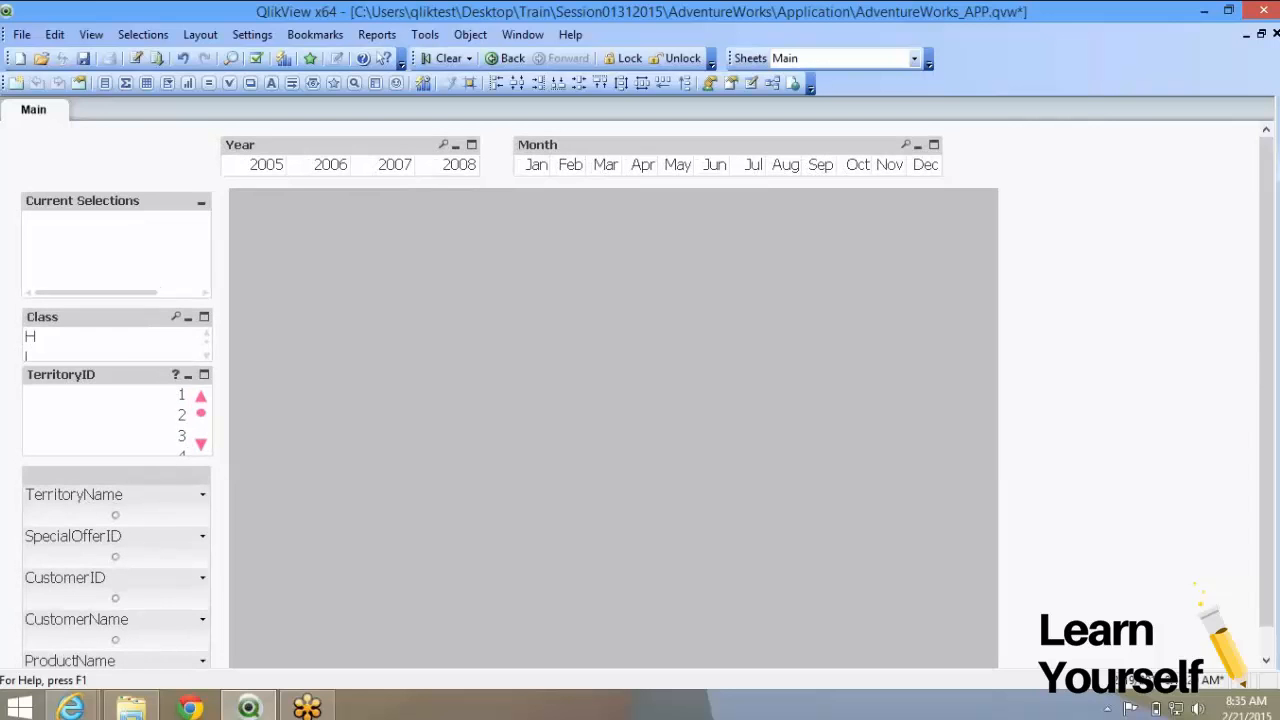
{"action": "key", "text": "ctrl+Up"}
{"action": "key", "text": "ctrl+Up"}
{"action": "key", "text": "ctrl+Up"}
{"action": "key", "text": "ctrl+Up"}
{"action": "key", "text": "ctrl+Up"}
{"action": "key", "text": "ctrl+Up"}
{"action": "key", "text": "ctrl+Up"}
{"action": "key", "text": "ctrl+Up"}
{"action": "key", "text": "ctrl+Right"}
{"action": "key", "text": "ctrl+Right"}
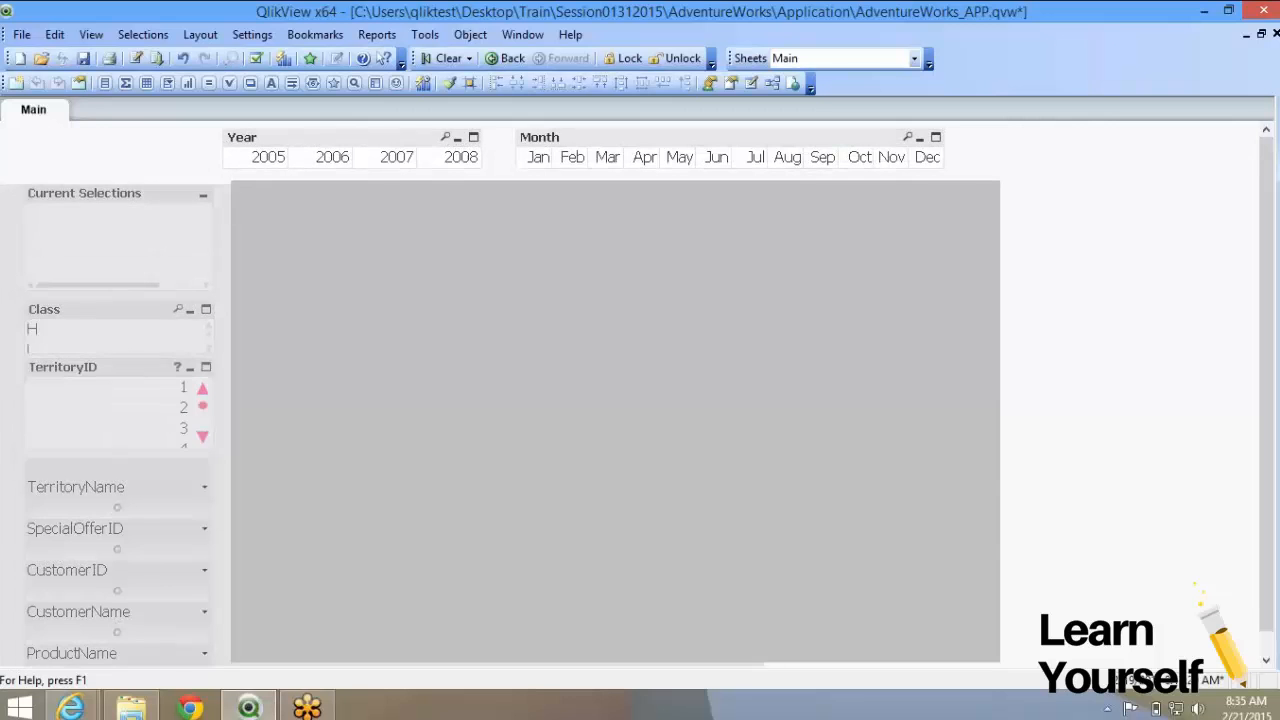
Reshape the large grey text object into a backdrop spanning the filter column and set its layer to Bottom
{"action": "left_click_drag", "start_coordinate": [384, 425], "coordinate": [397, 419]}
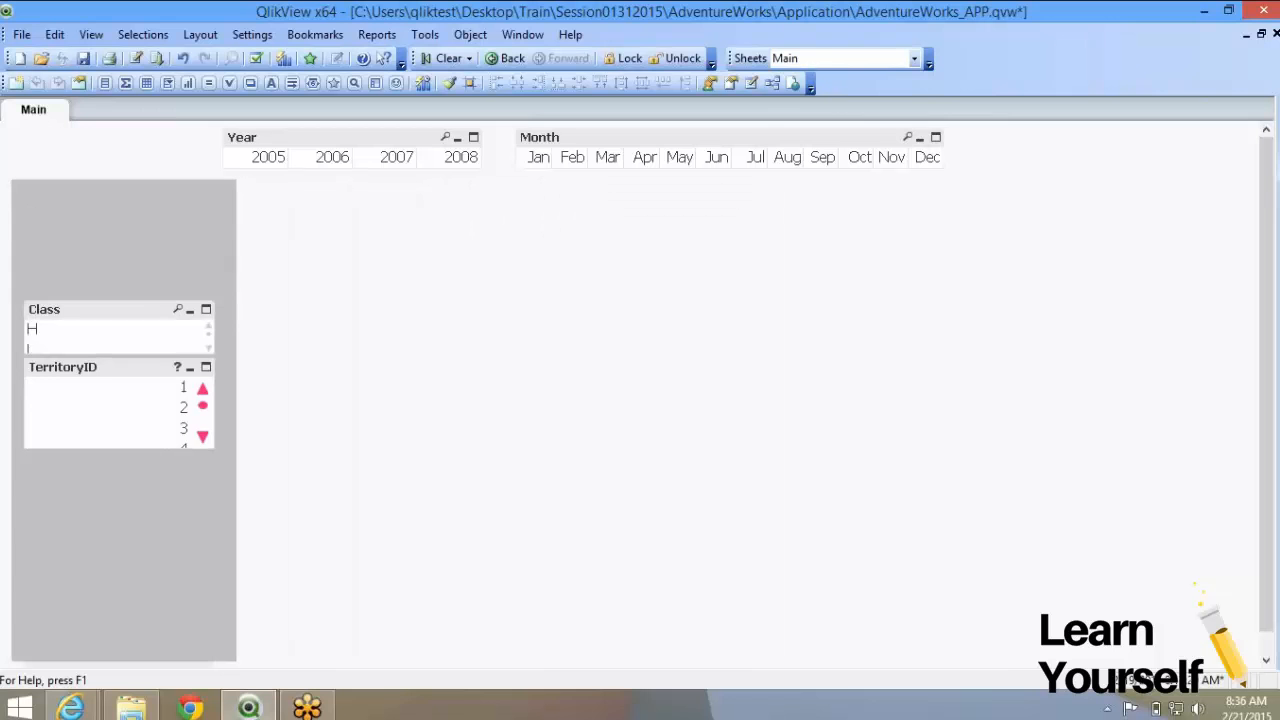
{"action": "right_click", "coordinate": [210, 194]}
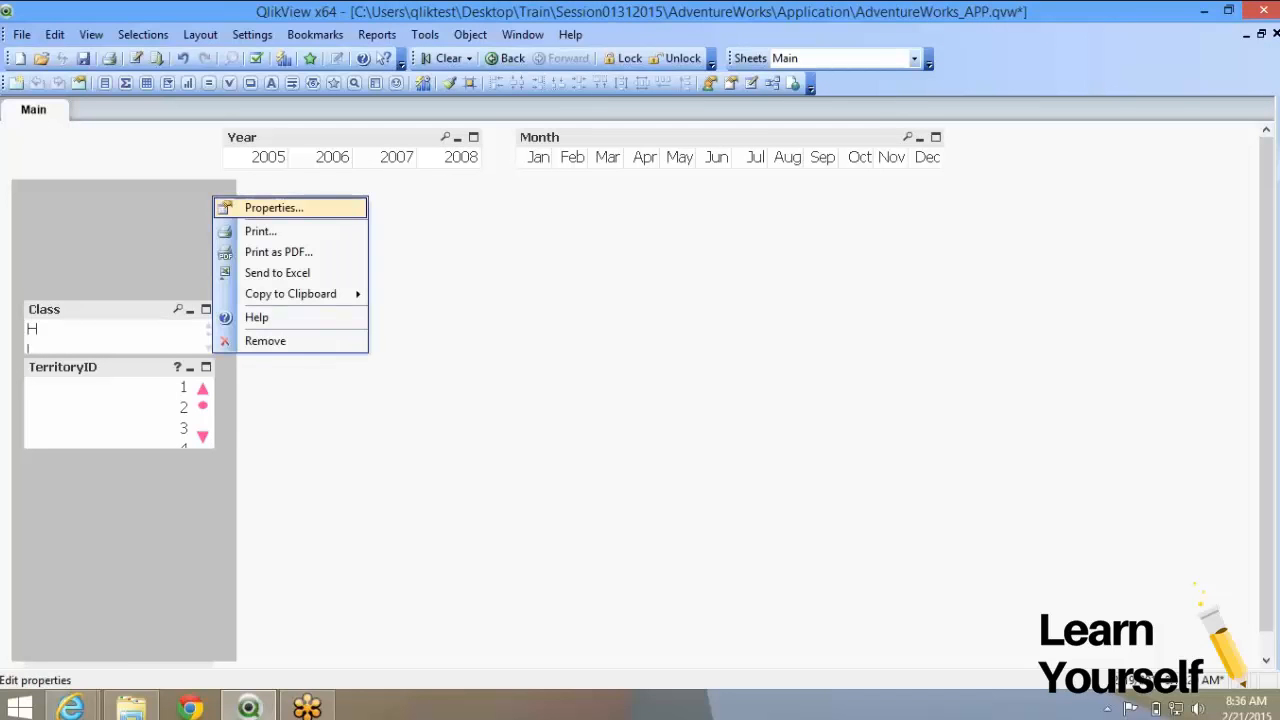
{"action": "left_click", "coordinate": [271, 206]}
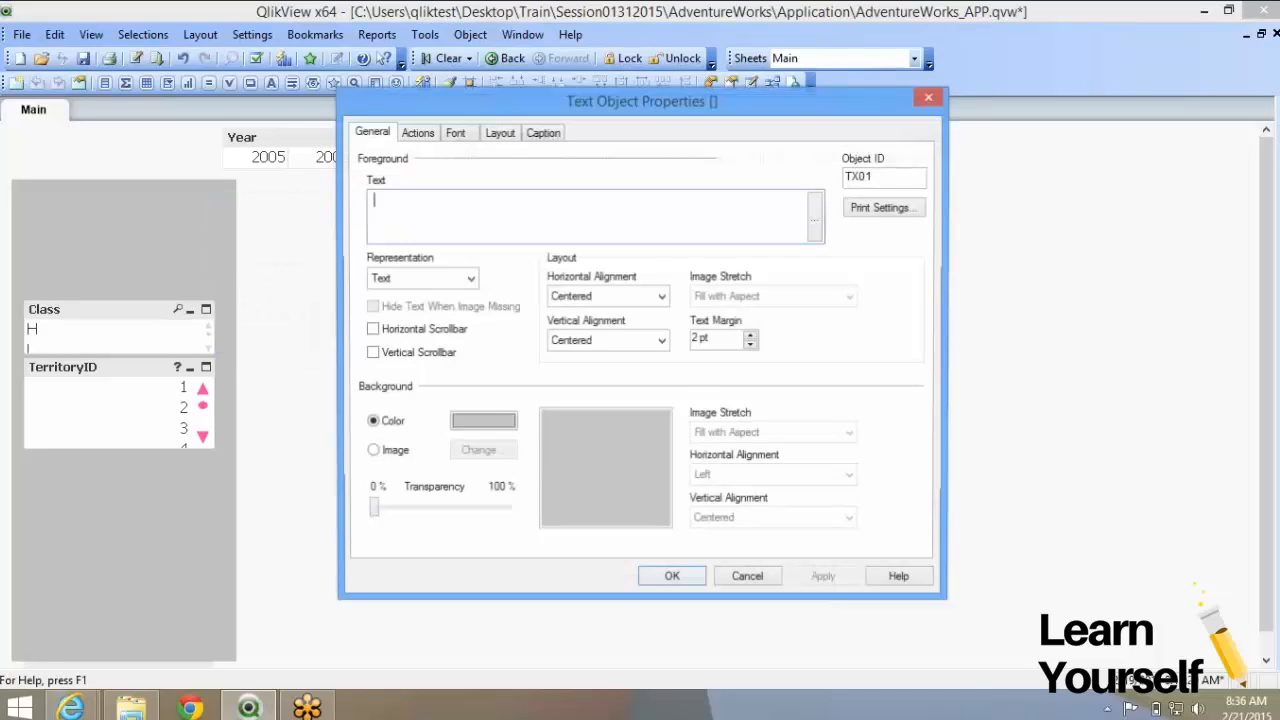
{"action": "left_click", "coordinate": [499, 132]}
{"action": "left_click", "coordinate": [612, 174]}
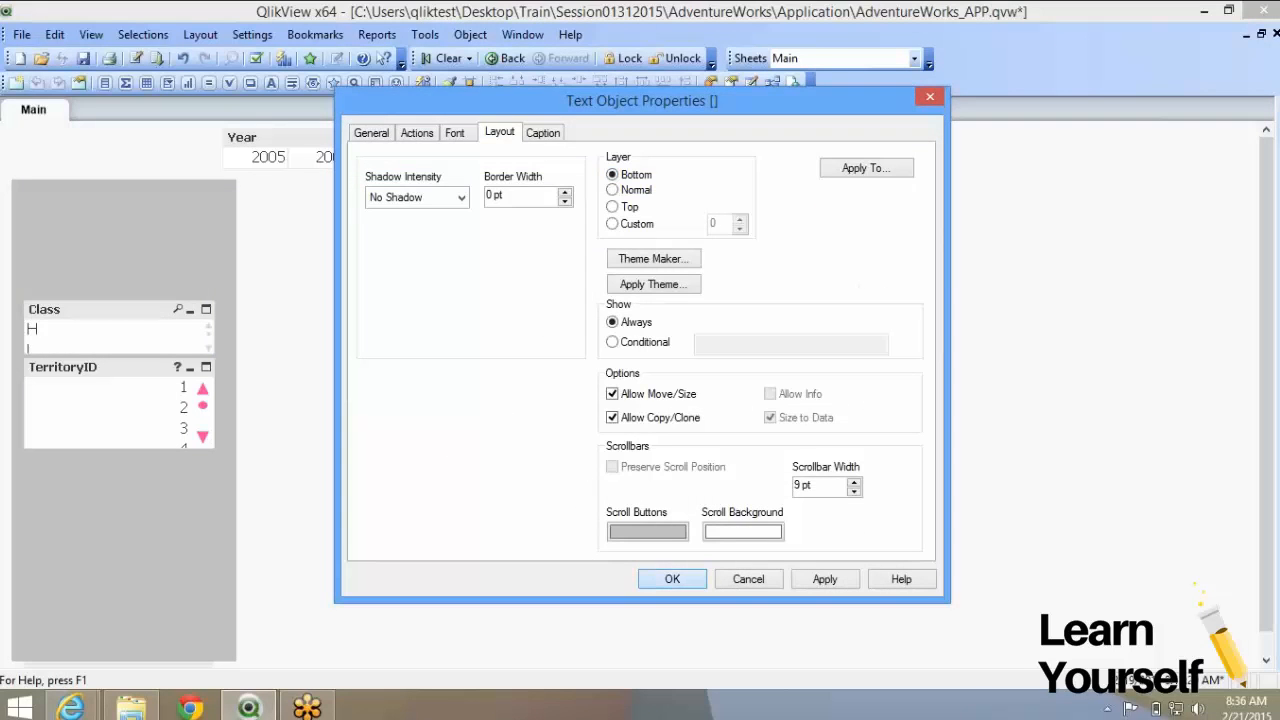
{"action": "left_click", "coordinate": [672, 580]}
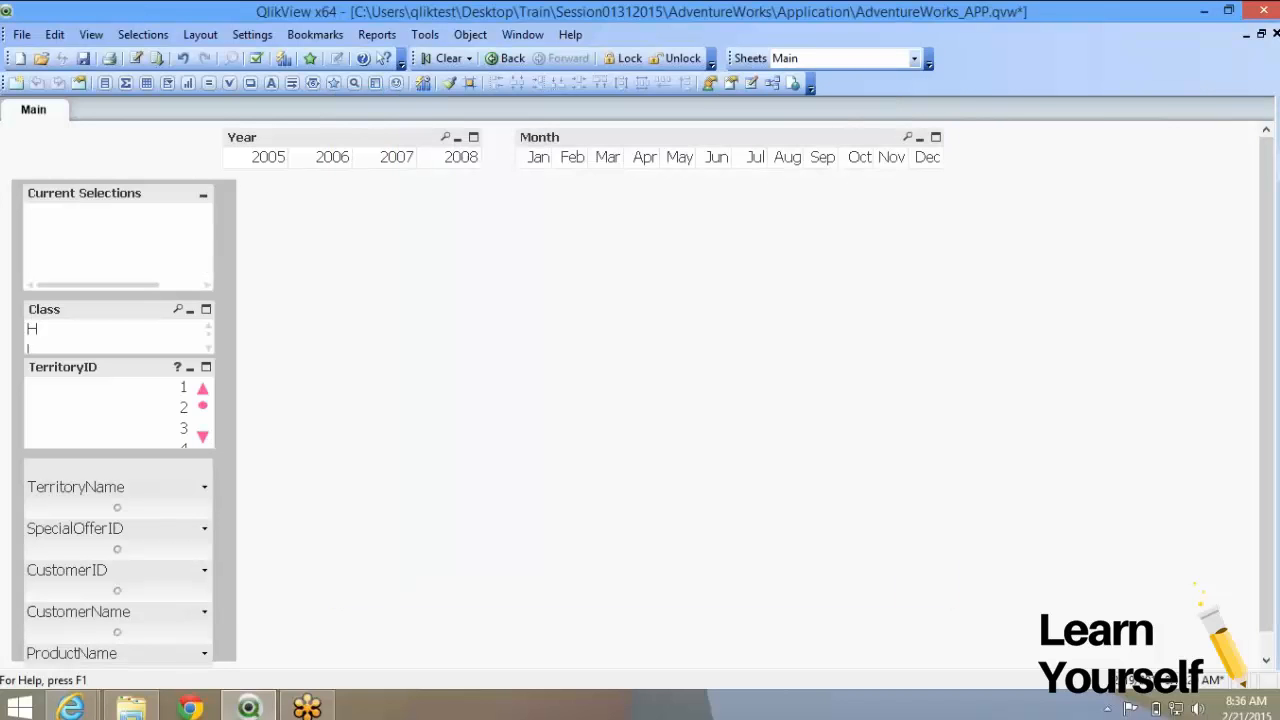
Trim both sides of the grey backdrop to fit closely around the filter column, and save the document
{"action": "left_click_drag", "start_coordinate": [236, 420], "coordinate": [218, 420]}
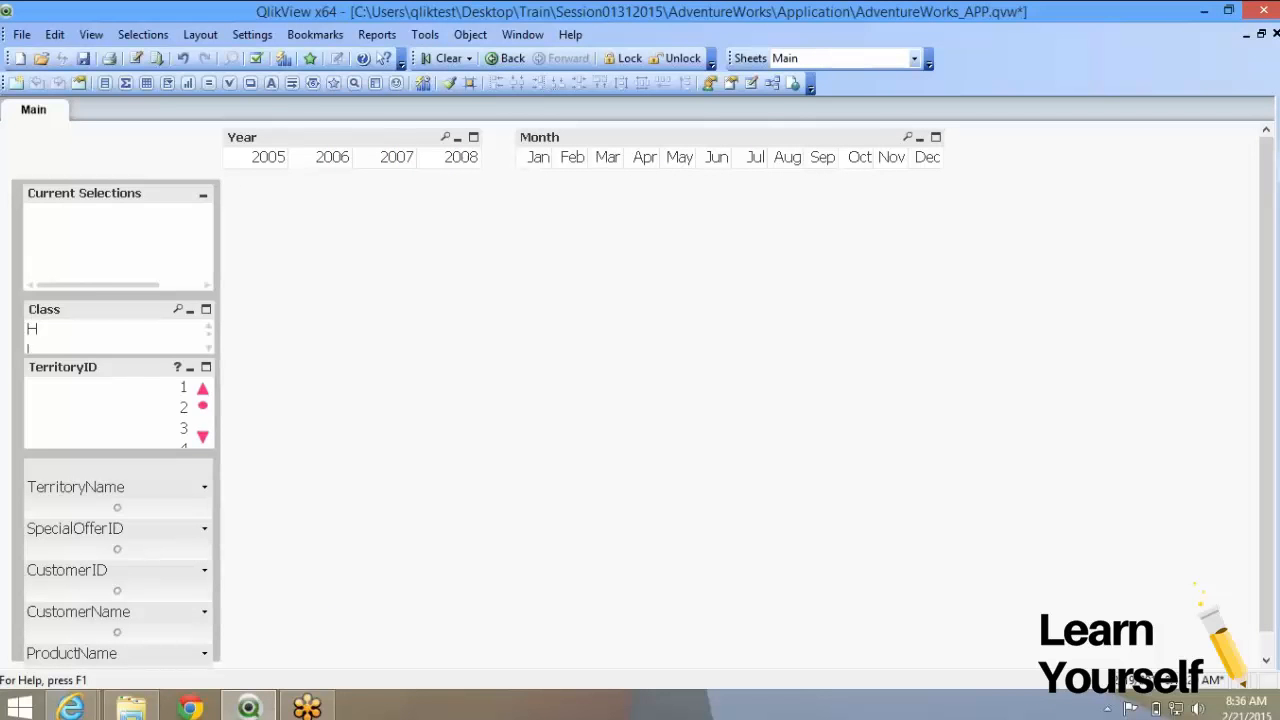
{"action": "left_click_drag", "start_coordinate": [12, 420], "coordinate": [17, 420]}
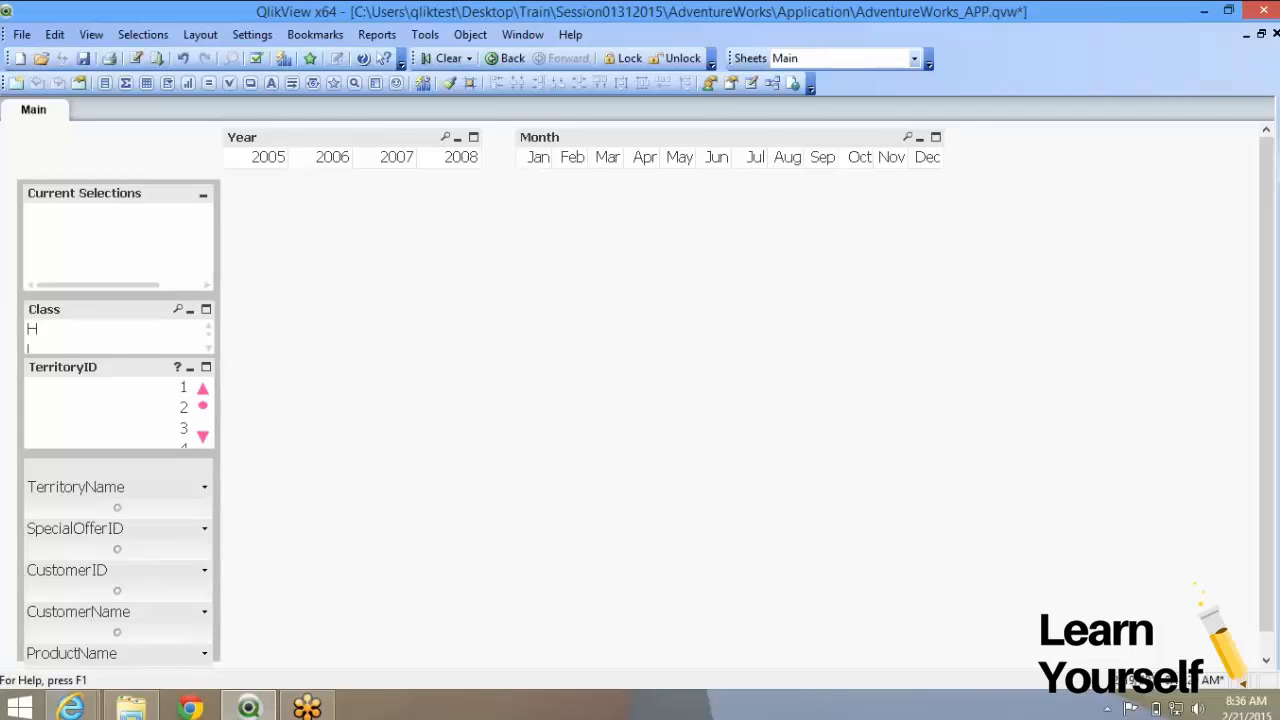
{"action": "left_click", "coordinate": [420, 400]}
{"action": "key", "text": "ctrl+s"}
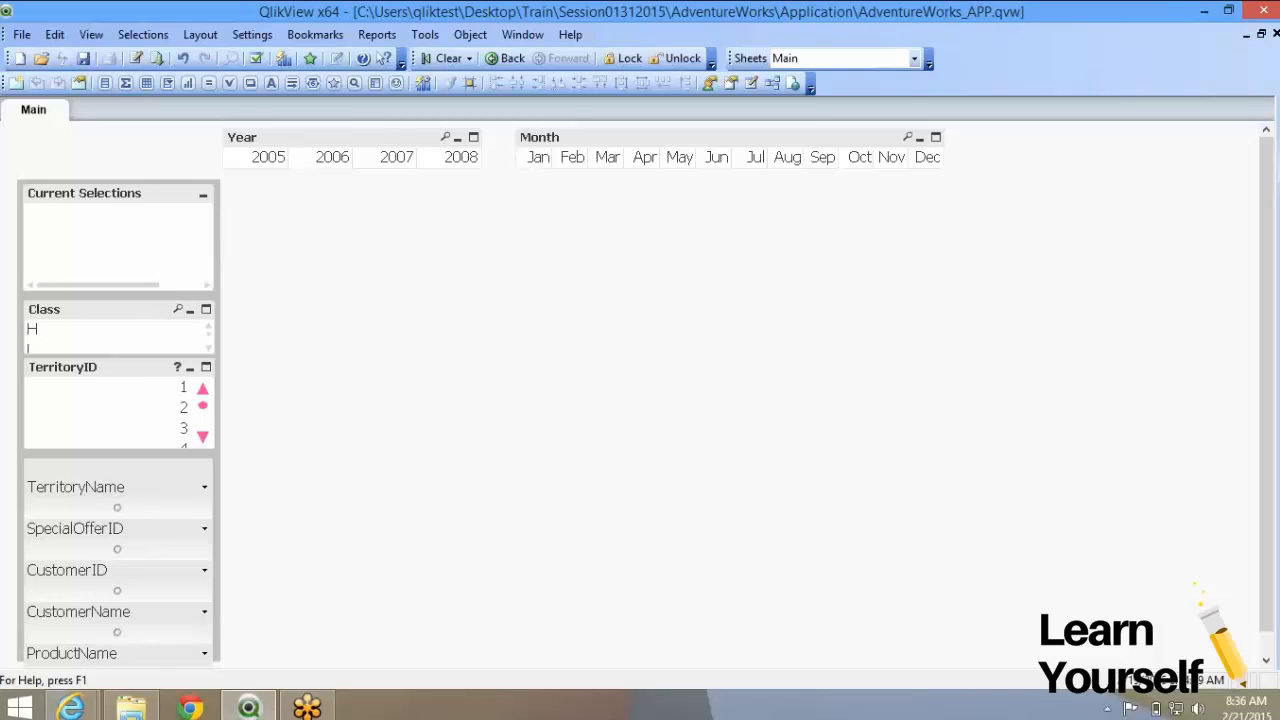
Duplicate the Main sheet, compare the copy with the original, and return to the Main sheet
{"action": "right_click", "coordinate": [324, 288]}
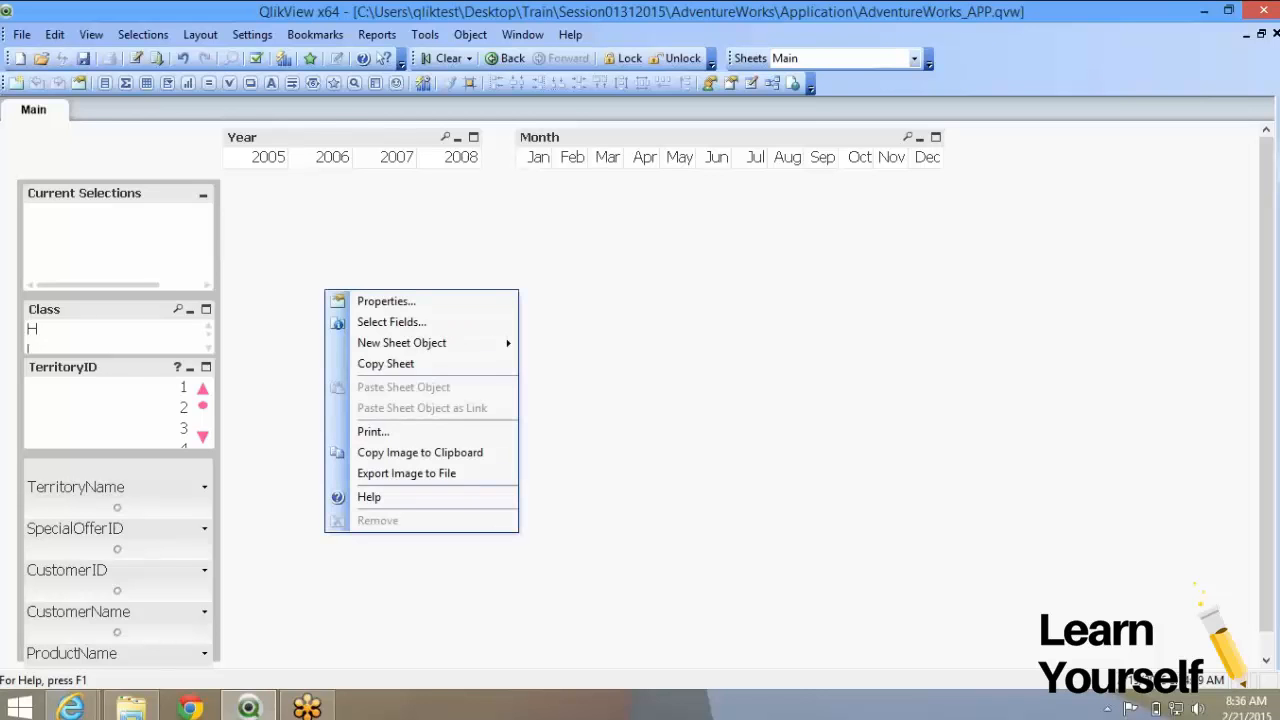
{"action": "left_click", "coordinate": [380, 363]}
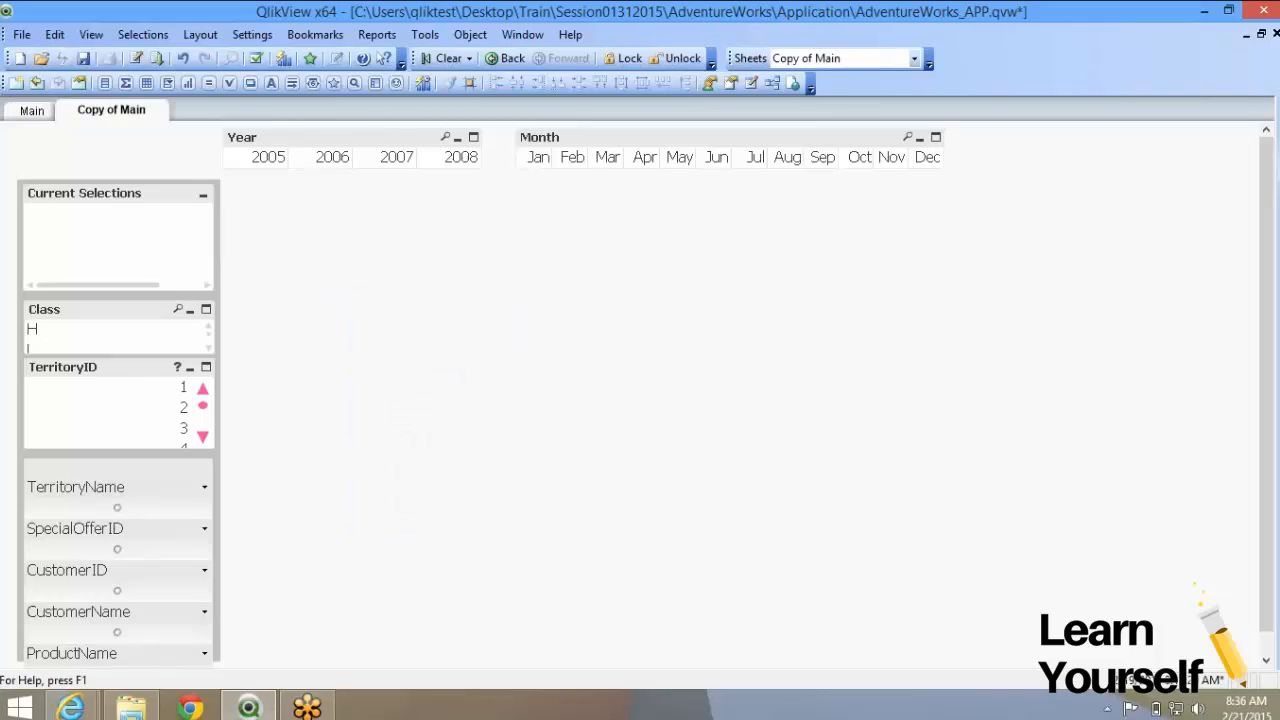
{"action": "left_click", "coordinate": [34, 110]}
{"action": "left_click", "coordinate": [112, 111]}
{"action": "left_click", "coordinate": [34, 110]}
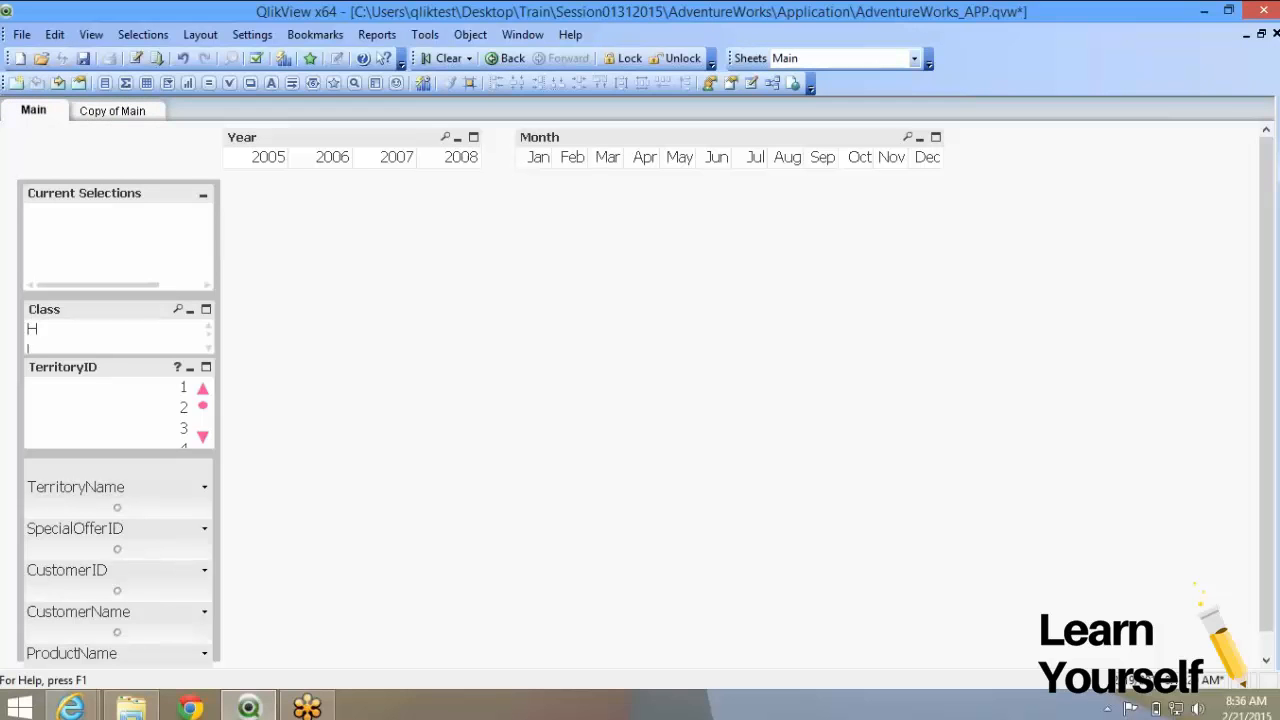
Try selecting TerritoryID 2 on the Main sheet, clear it, and compare the Main and Copy of Main sheets
{"action": "left_click", "coordinate": [160, 428]}
{"action": "left_click", "coordinate": [160, 428]}
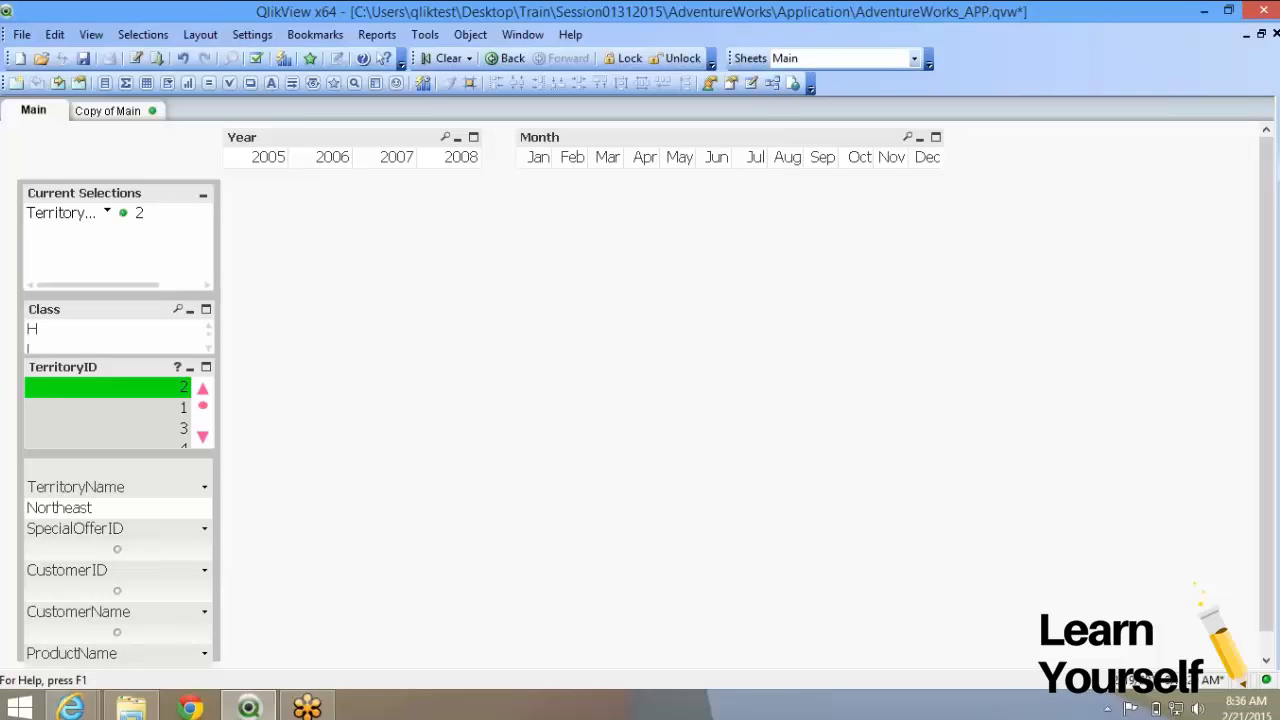
{"action": "left_click", "coordinate": [108, 388]}
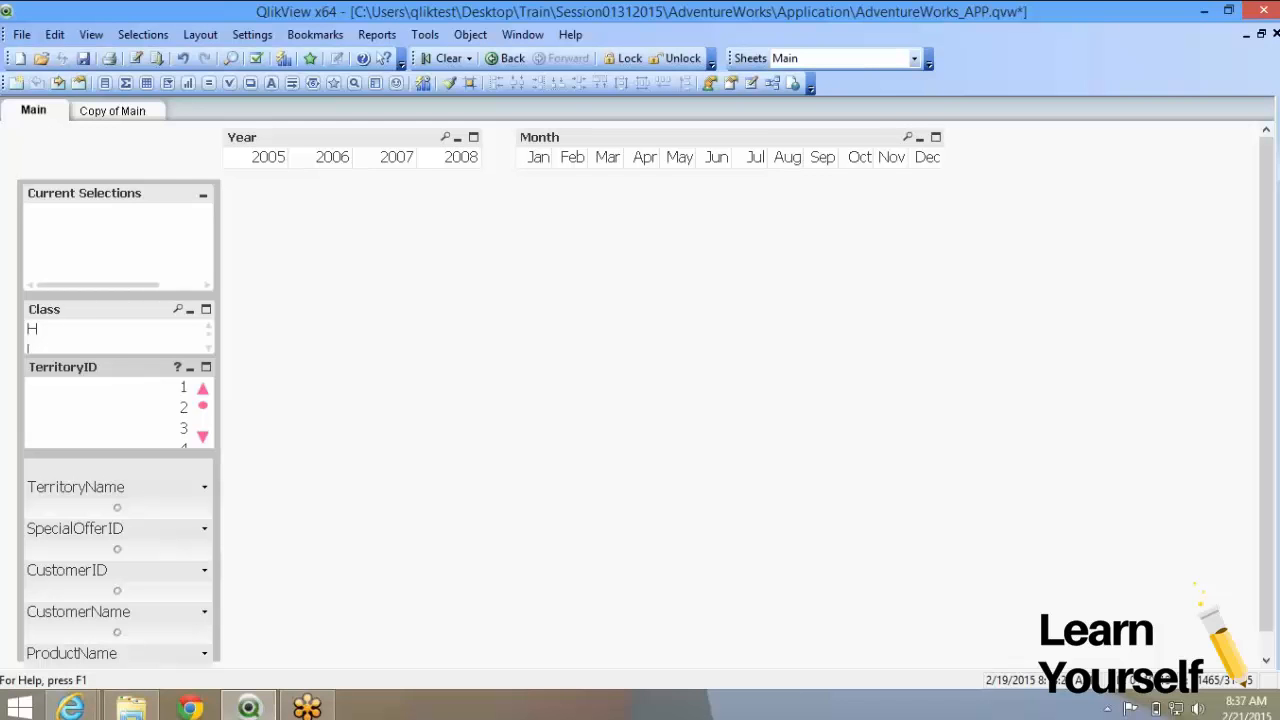
{"action": "left_click", "coordinate": [112, 111]}
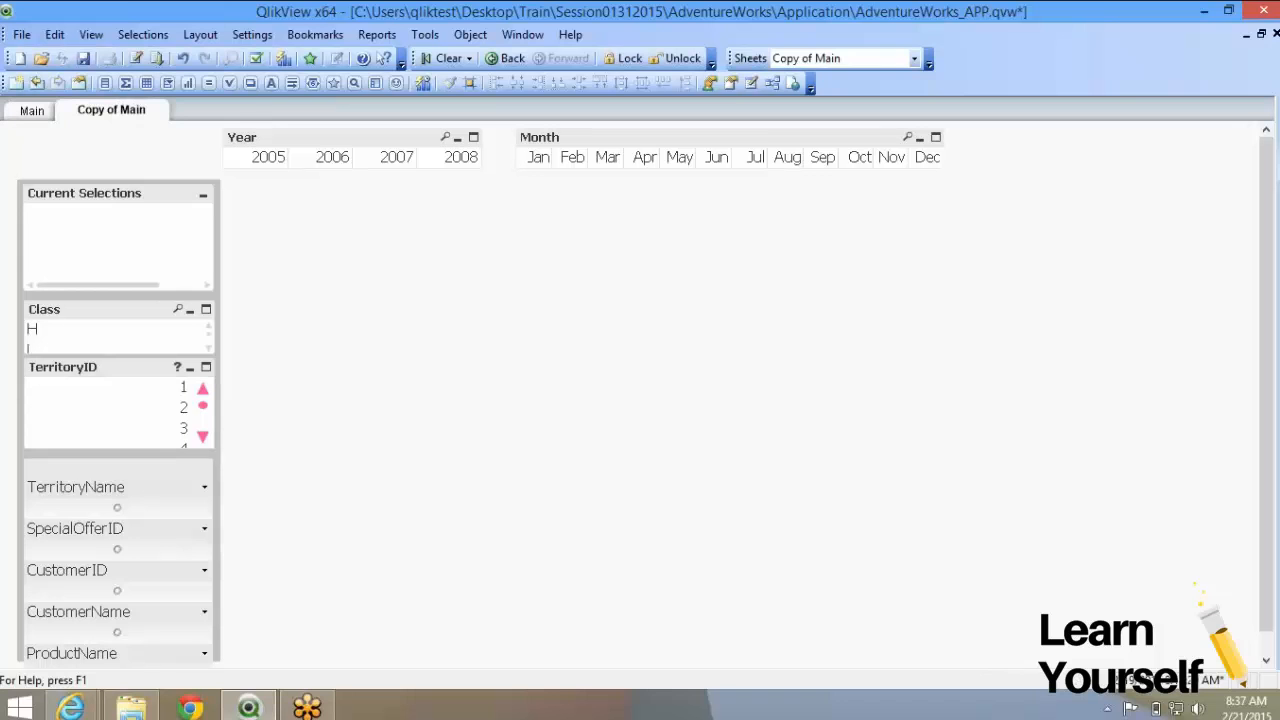
{"action": "left_click", "coordinate": [32, 111]}
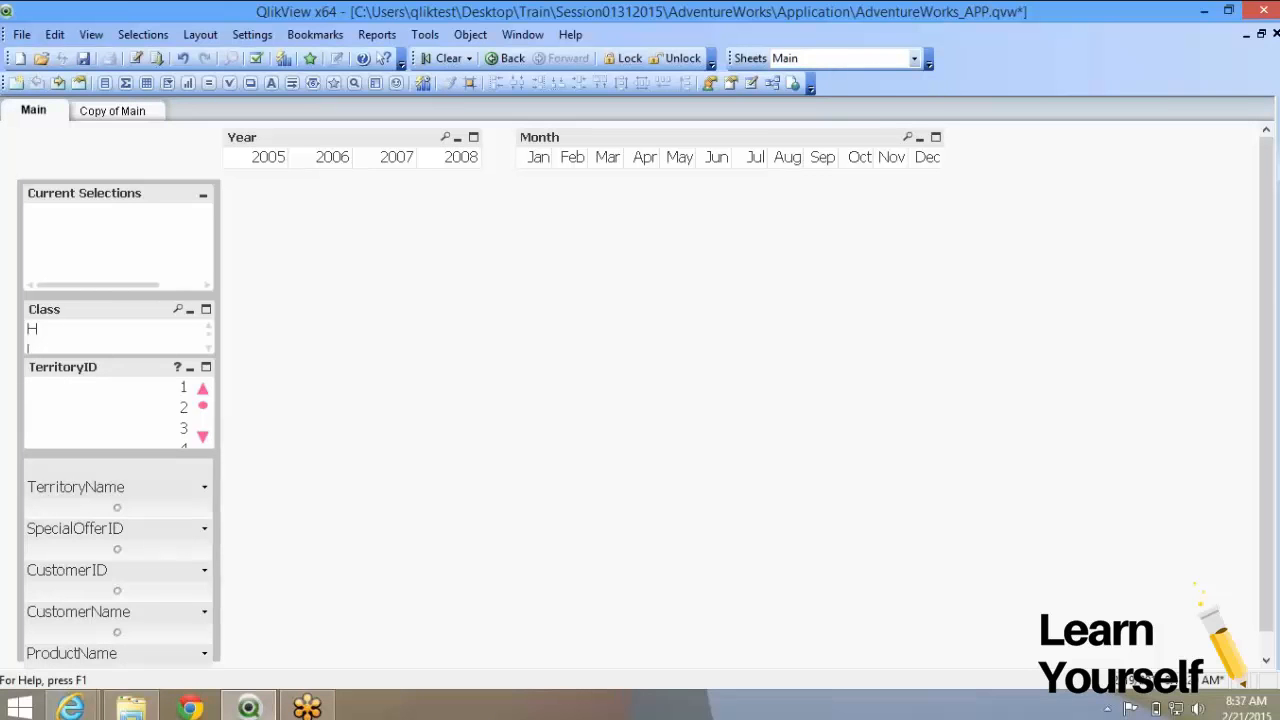
{"action": "left_click", "coordinate": [112, 111]}
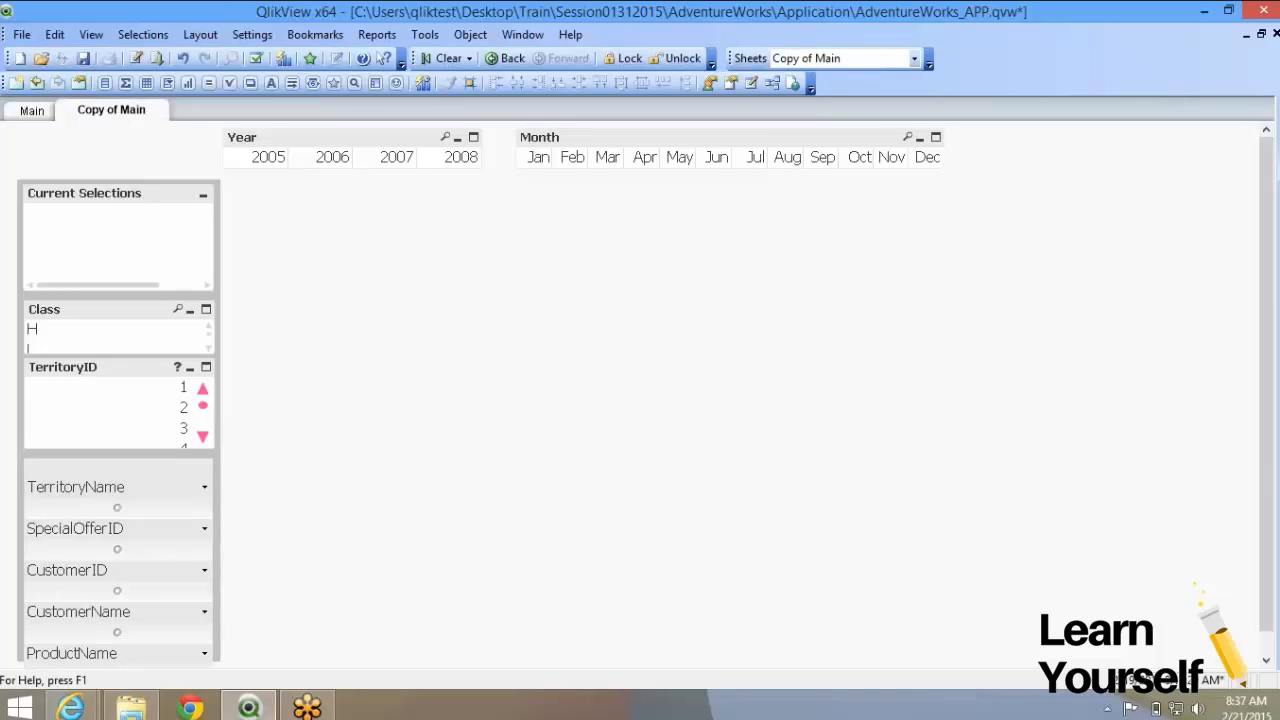
{"action": "left_click", "coordinate": [32, 111]}
{"action": "left_click", "coordinate": [112, 111]}
Duplicate the Copy of Main sheet and flip through all three sheets to compare their layouts
{"action": "right_click", "coordinate": [330, 246]}
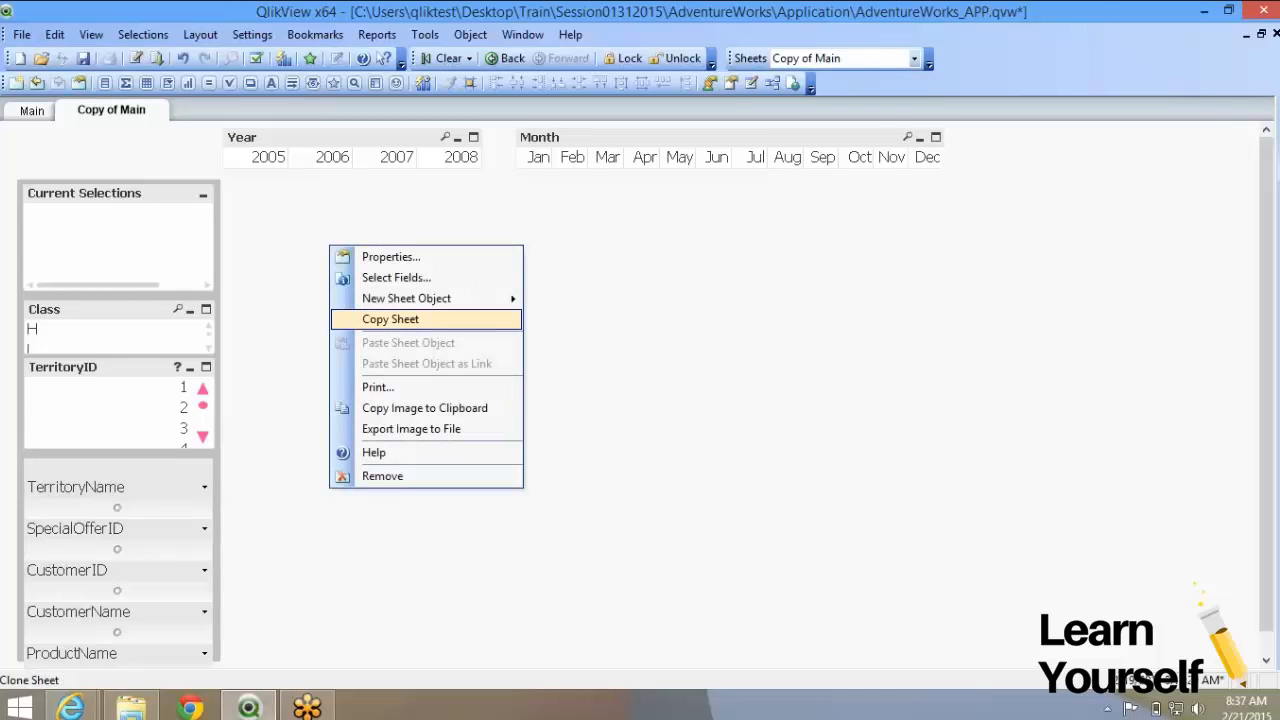
{"action": "left_click", "coordinate": [390, 319]}
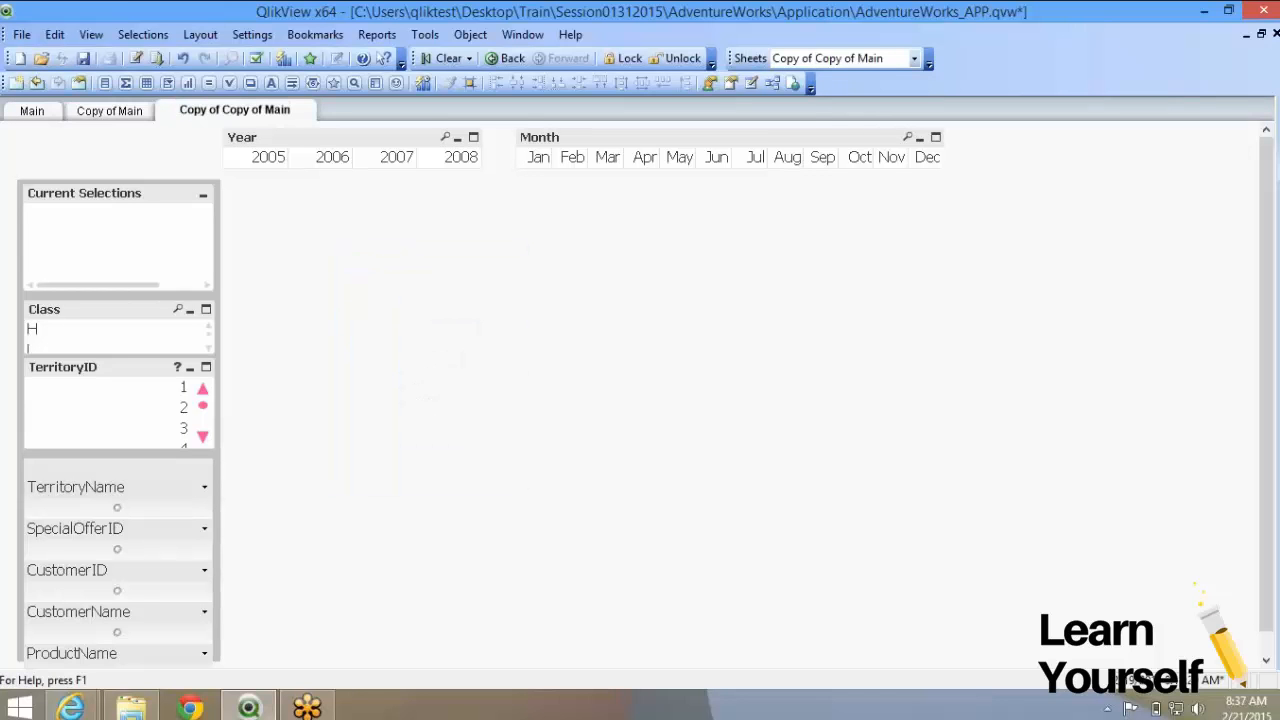
{"action": "left_click", "coordinate": [110, 111]}
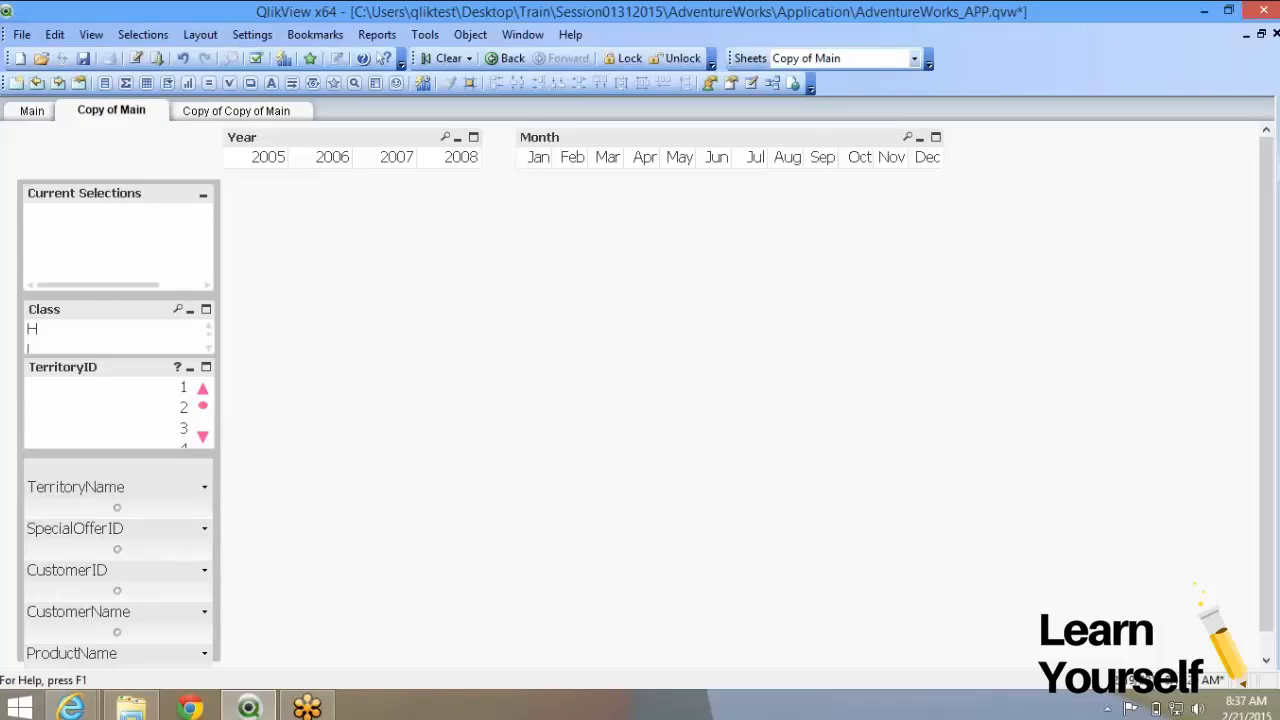
{"action": "left_click", "coordinate": [32, 111]}
{"action": "left_click", "coordinate": [110, 111]}
{"action": "left_click", "coordinate": [235, 111]}
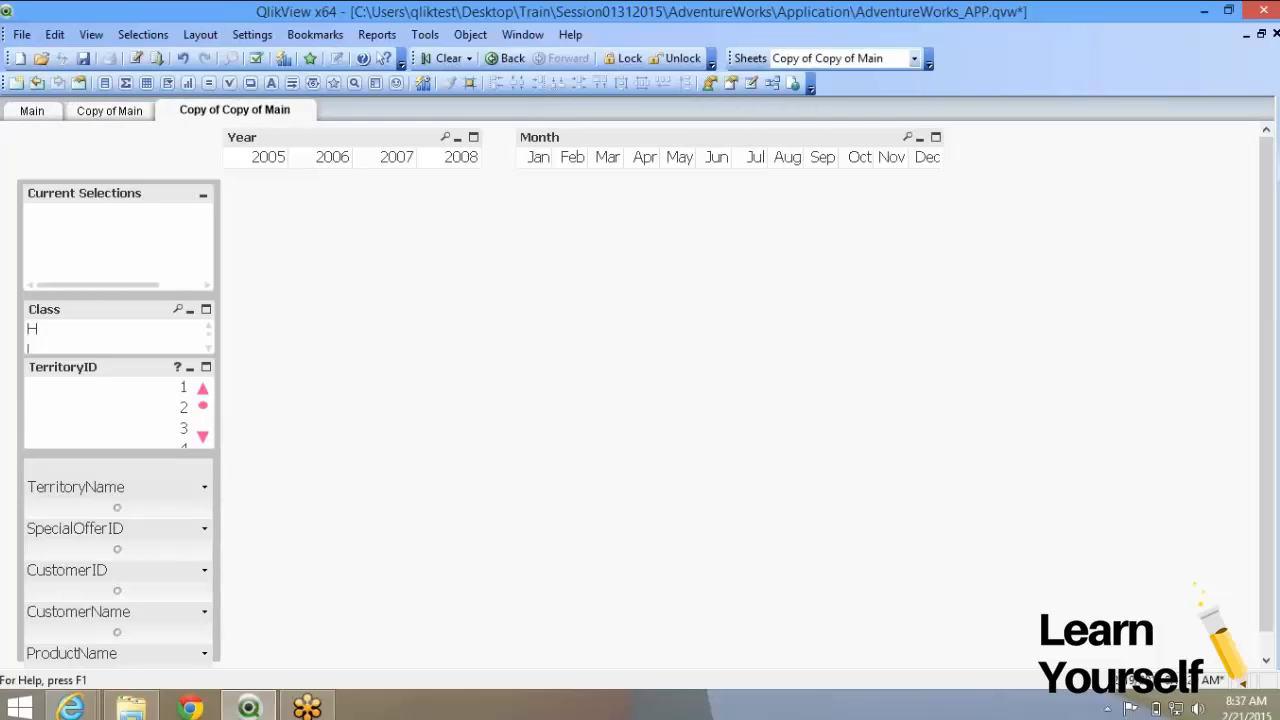
Create a statistics box for the OrderQty field on the Copy of Copy of Main sheet, keeping the default displayed functions
{"action": "left_click", "coordinate": [110, 111]}
{"action": "left_click", "coordinate": [235, 111]}
{"action": "right_click", "coordinate": [338, 283]}
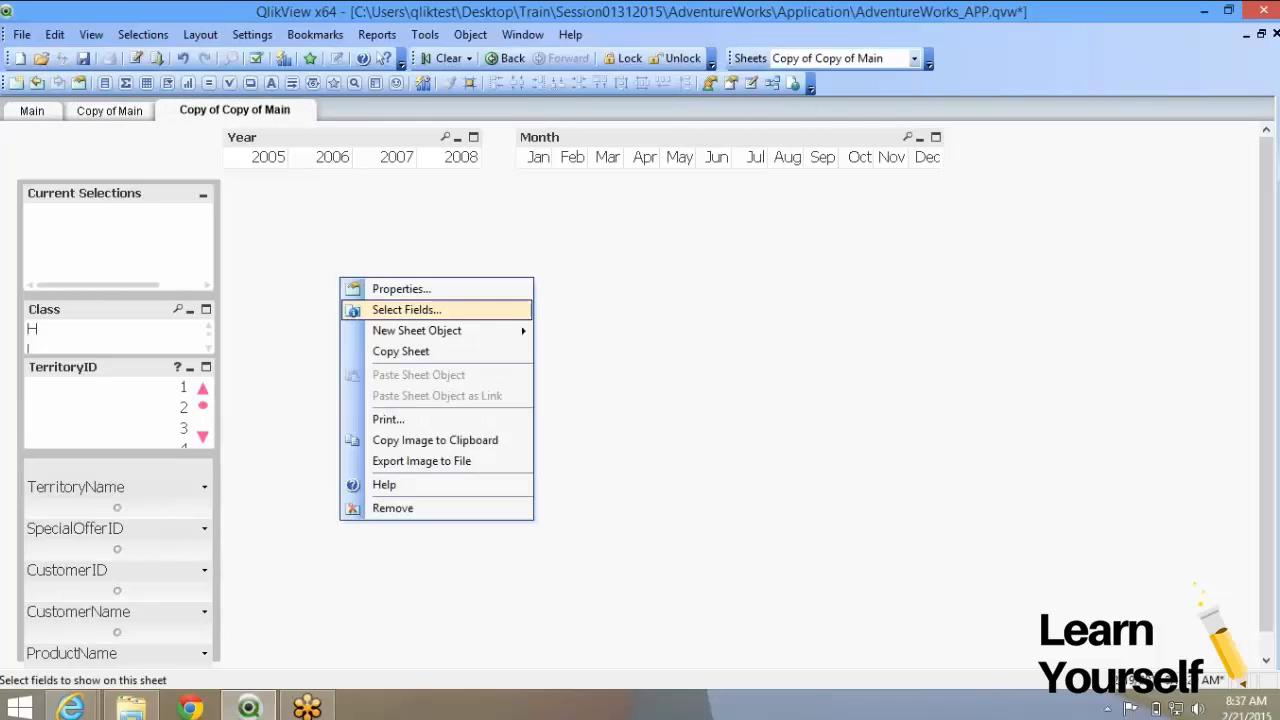
{"action": "mouse_move", "coordinate": [430, 330]}
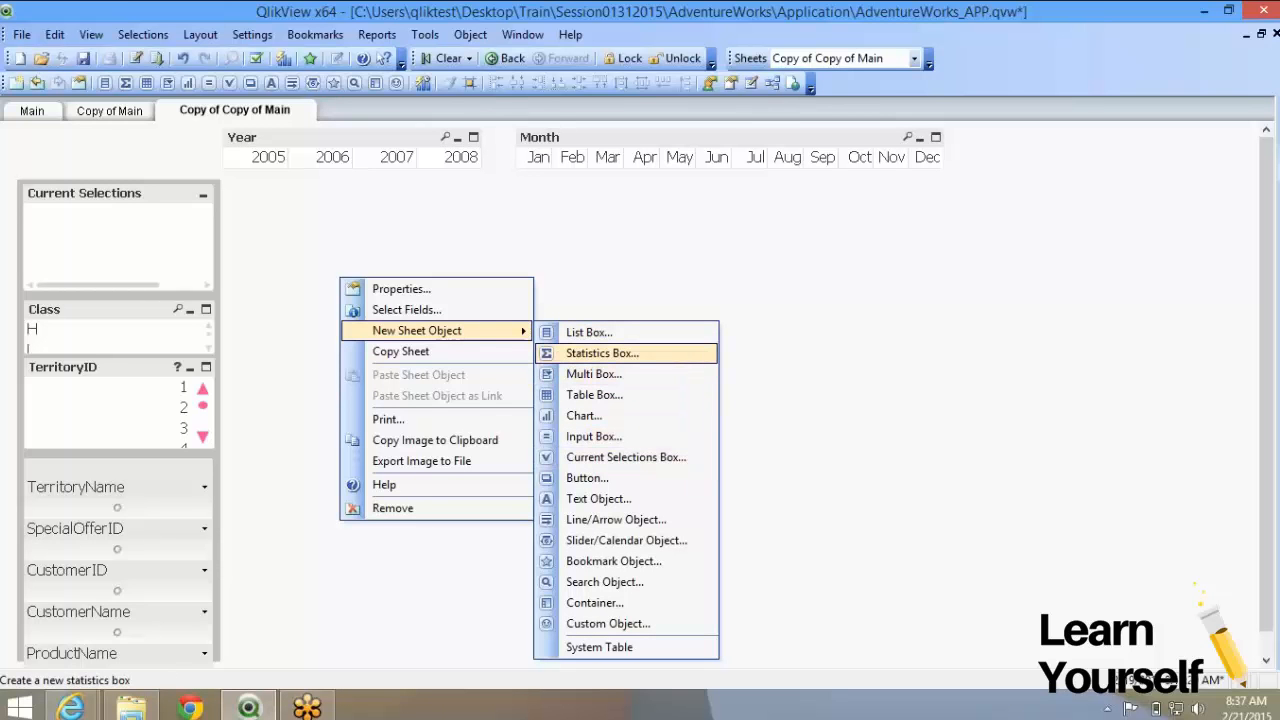
{"action": "left_click", "coordinate": [602, 353]}
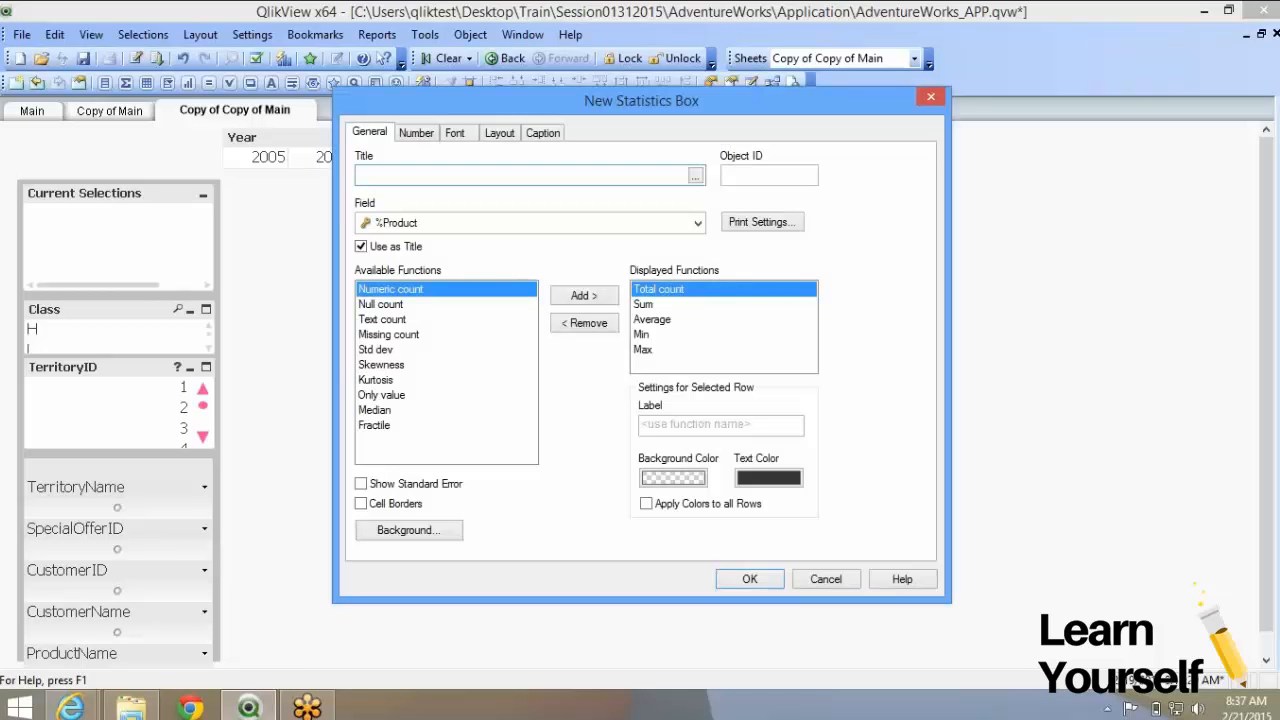
{"action": "left_click", "coordinate": [697, 223]}
{"action": "left_click", "coordinate": [378, 223]}
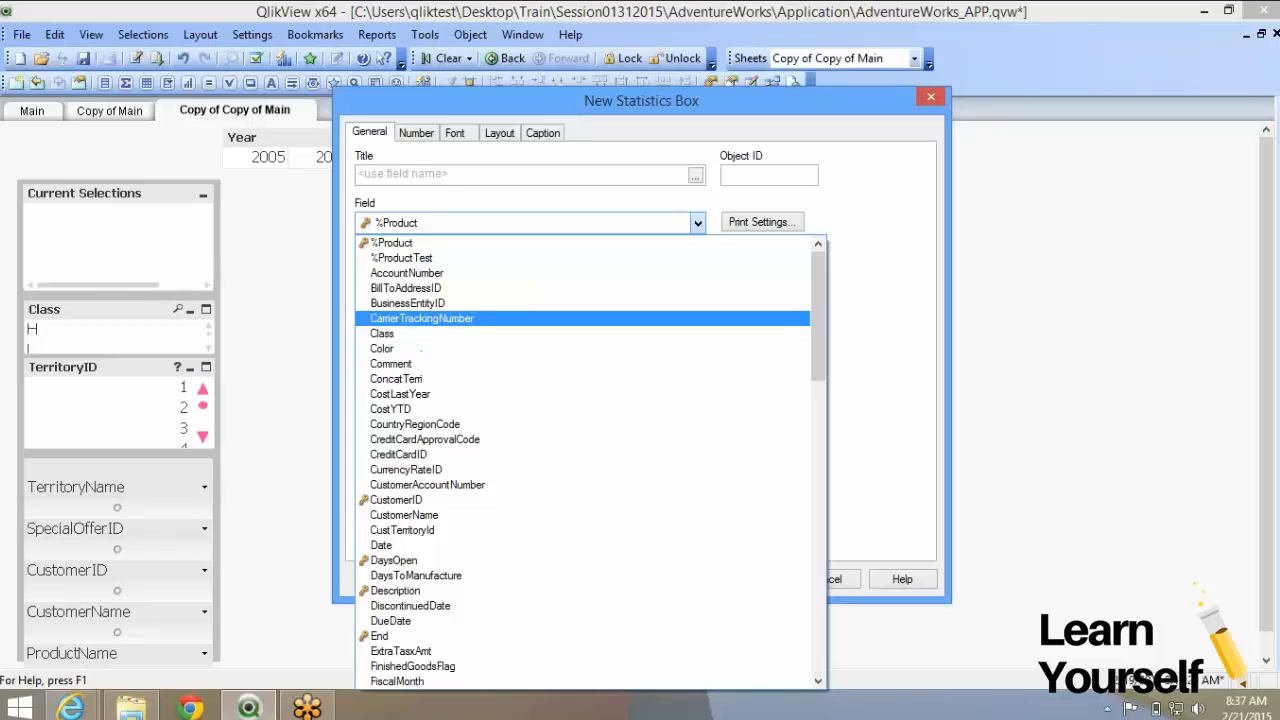
{"action": "scroll", "coordinate": [582, 378], "scroll_direction": "down", "scroll_amount": 2}
{"action": "scroll", "coordinate": [590, 460], "scroll_direction": "down", "scroll_amount": 1}
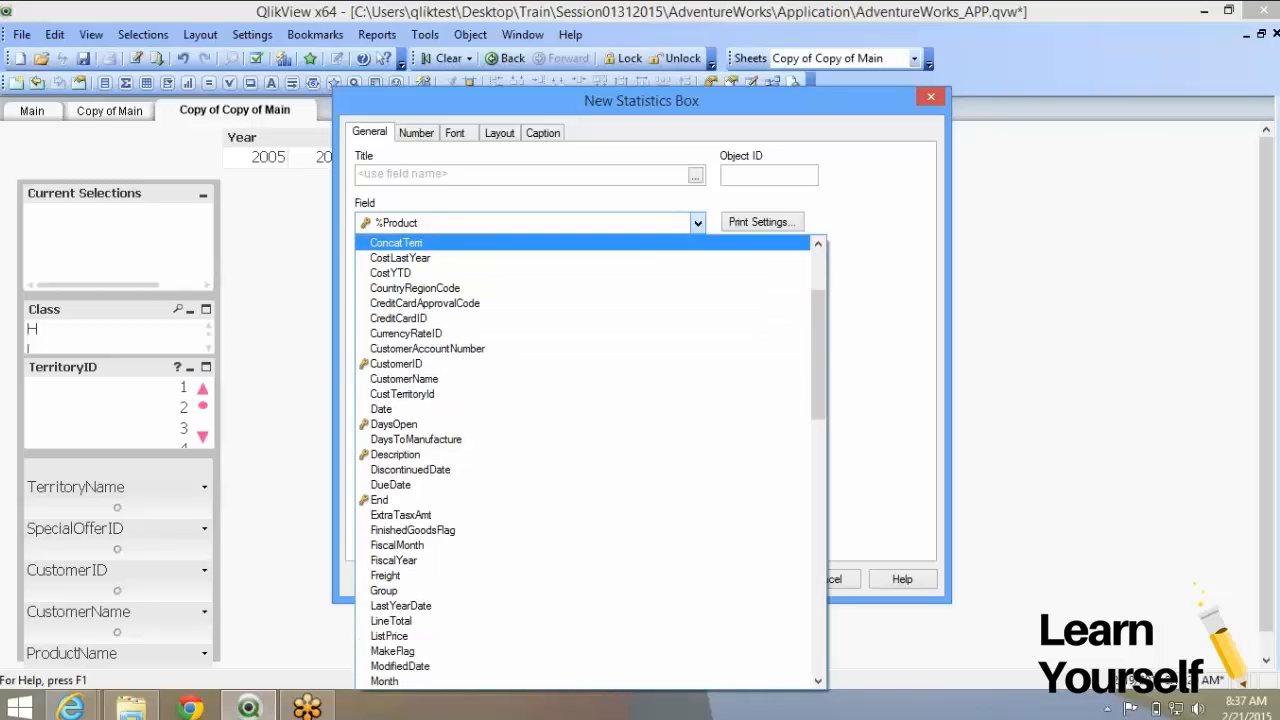
{"action": "scroll", "coordinate": [582, 515], "scroll_direction": "up", "scroll_amount": 1}
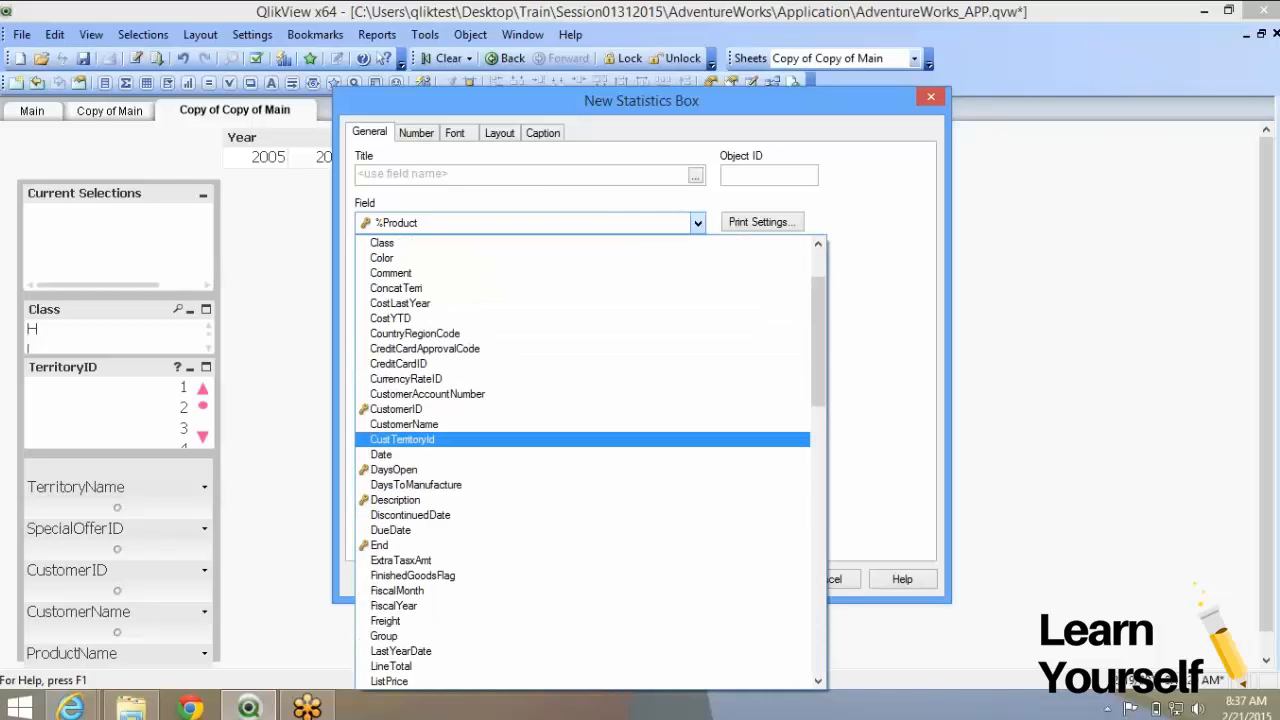
{"action": "scroll", "coordinate": [582, 454], "scroll_direction": "down", "scroll_amount": 20}
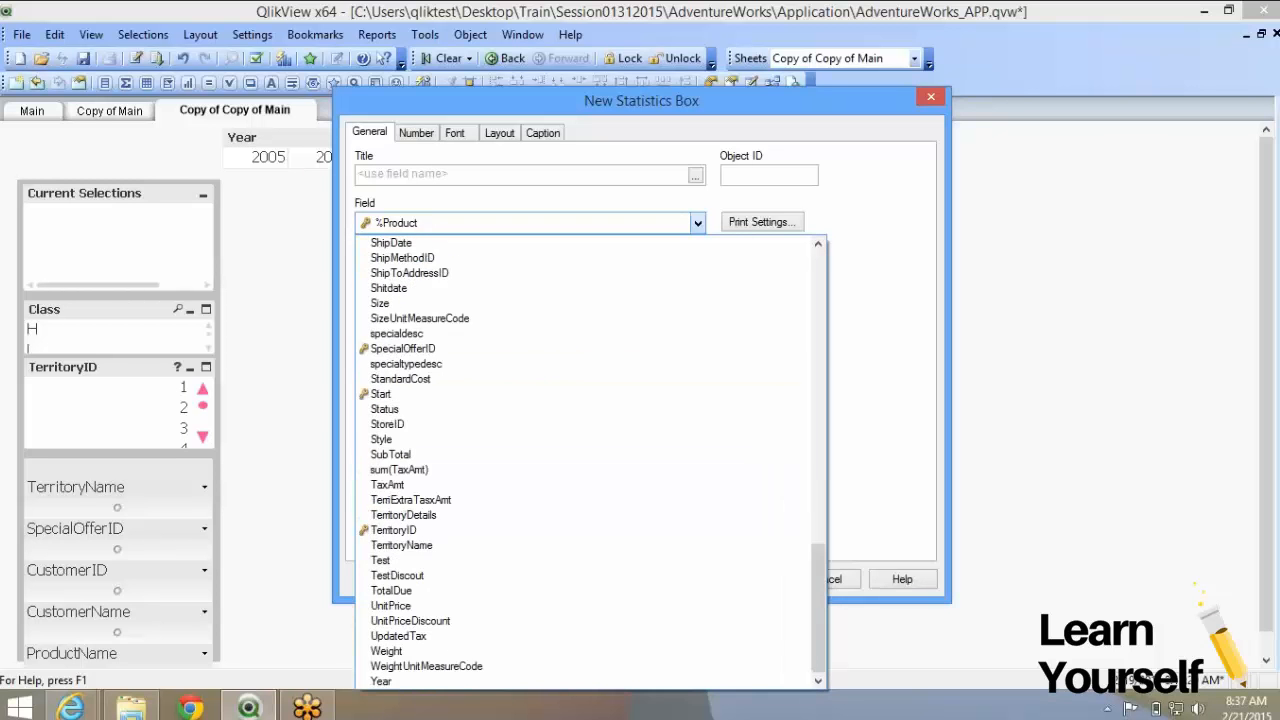
{"action": "scroll", "coordinate": [582, 288], "scroll_direction": "up", "scroll_amount": 1}
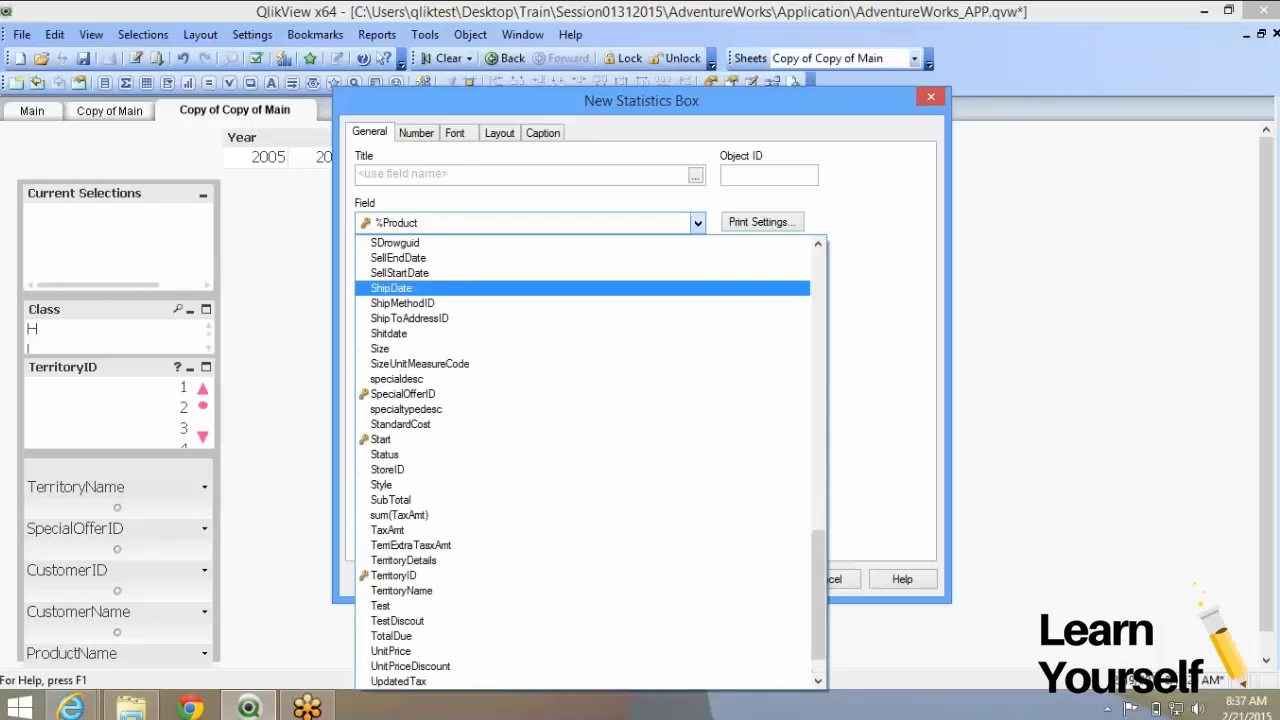
{"action": "scroll", "coordinate": [582, 460], "scroll_direction": "up", "scroll_amount": 9}
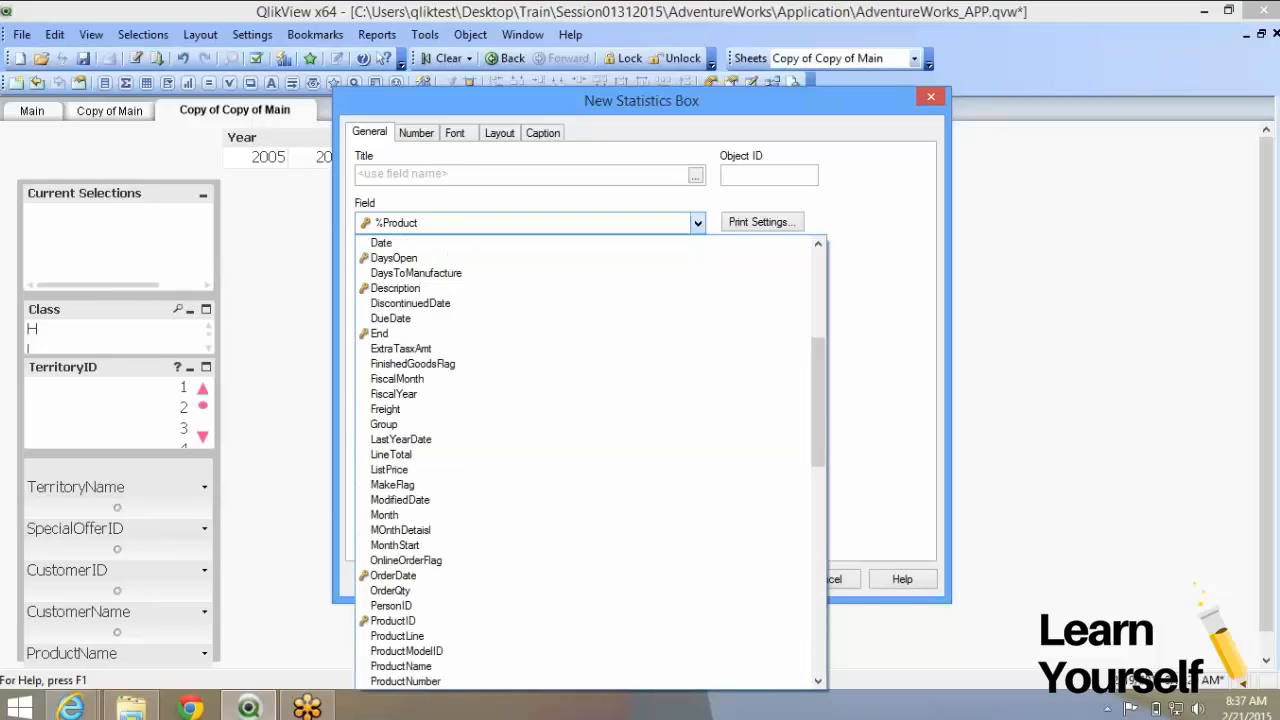
{"action": "left_click", "coordinate": [390, 318]}
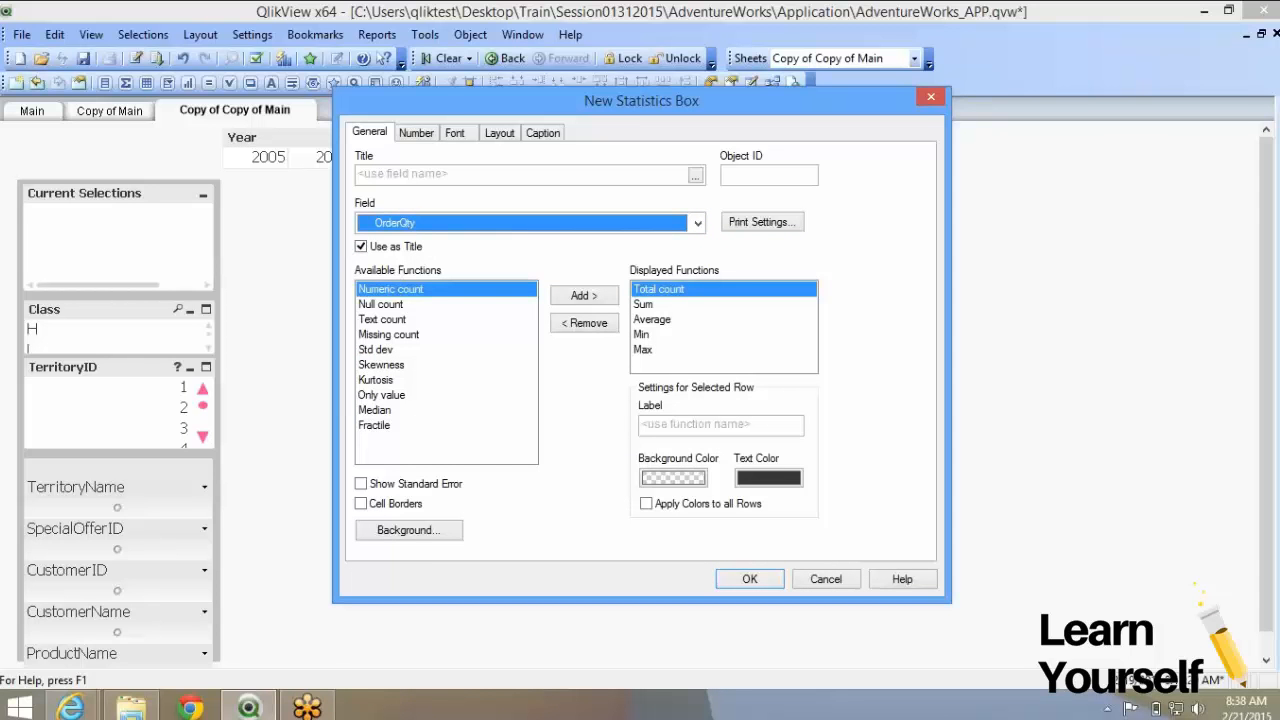
{"action": "left_click", "coordinate": [750, 579]}
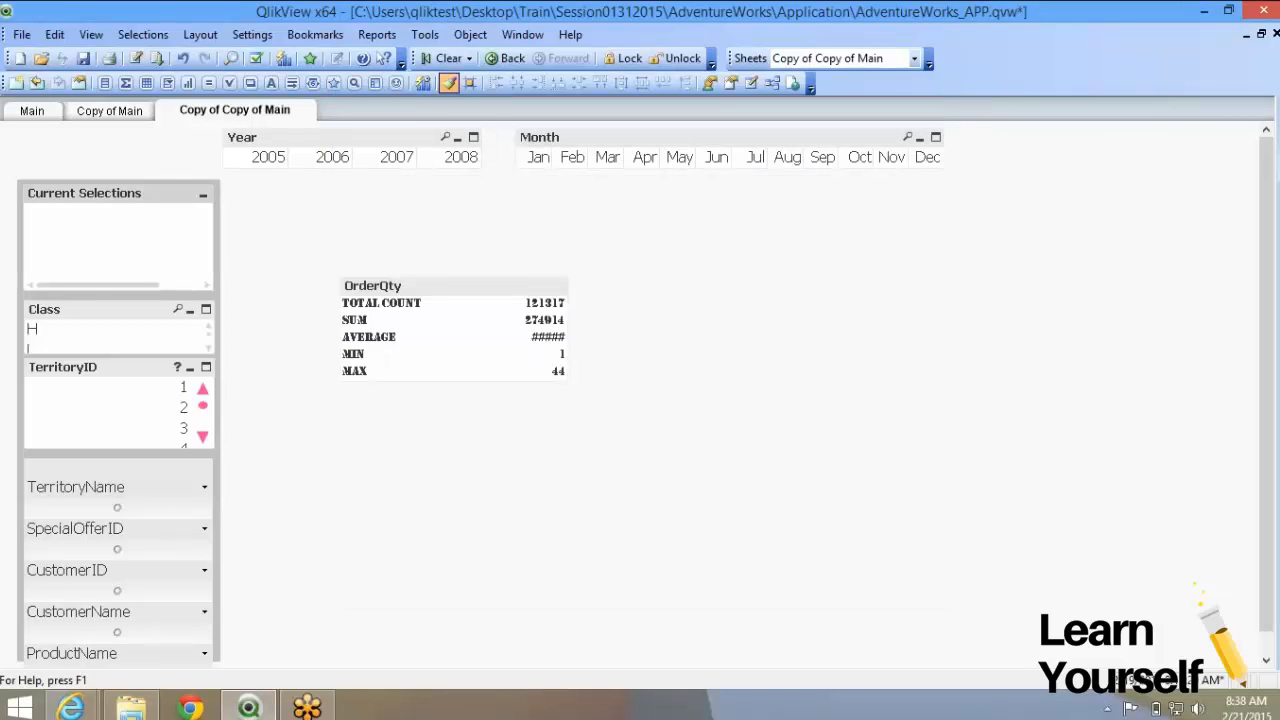
Widen the OrderQty statistics box until the full Average value fits, and move it beside the Month list box
{"action": "left_click", "coordinate": [440, 328]}
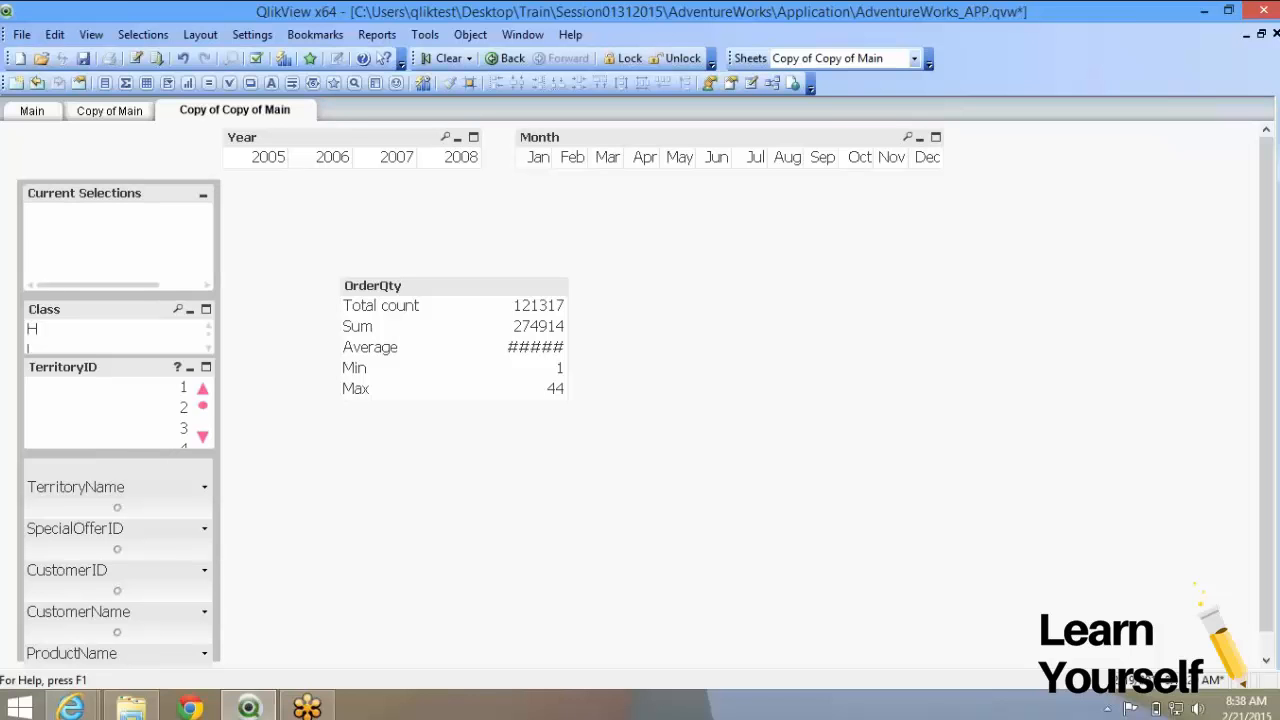
{"action": "left_click_drag", "start_coordinate": [477, 347], "coordinate": [441, 347]}
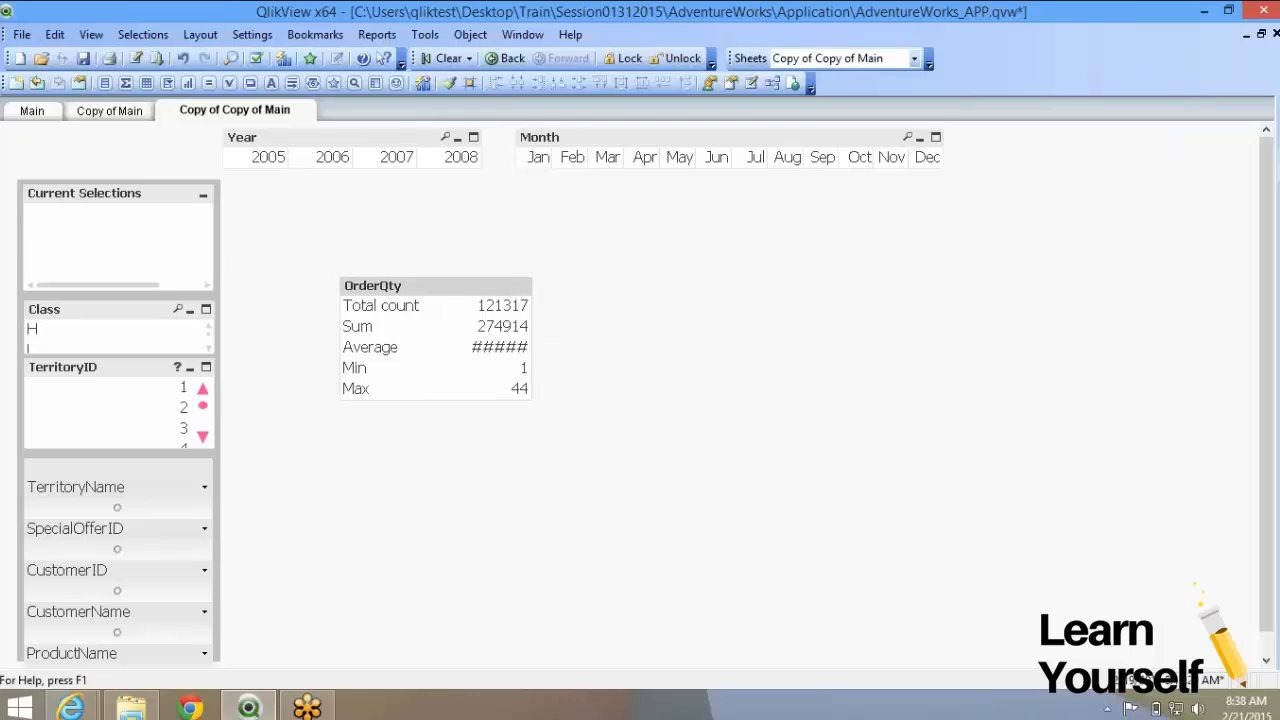
{"action": "left_click_drag", "start_coordinate": [531, 347], "coordinate": [551, 347]}
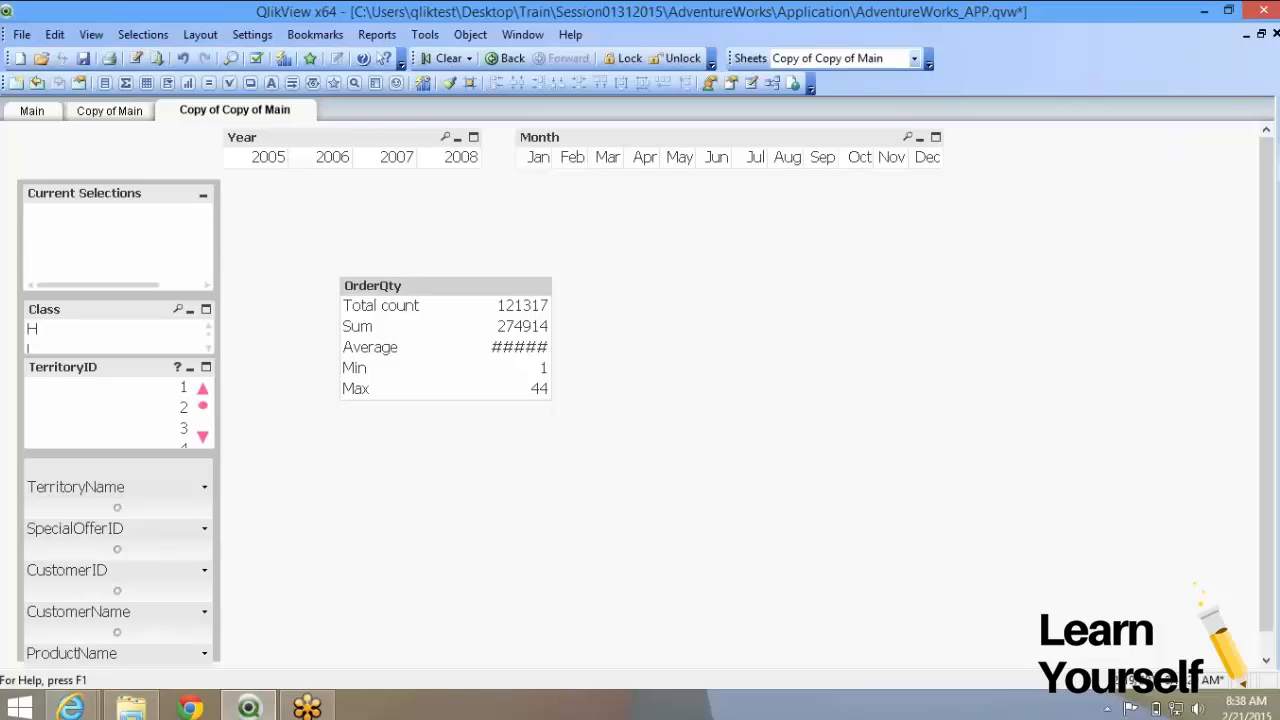
{"action": "left_click_drag", "start_coordinate": [551, 347], "coordinate": [572, 347]}
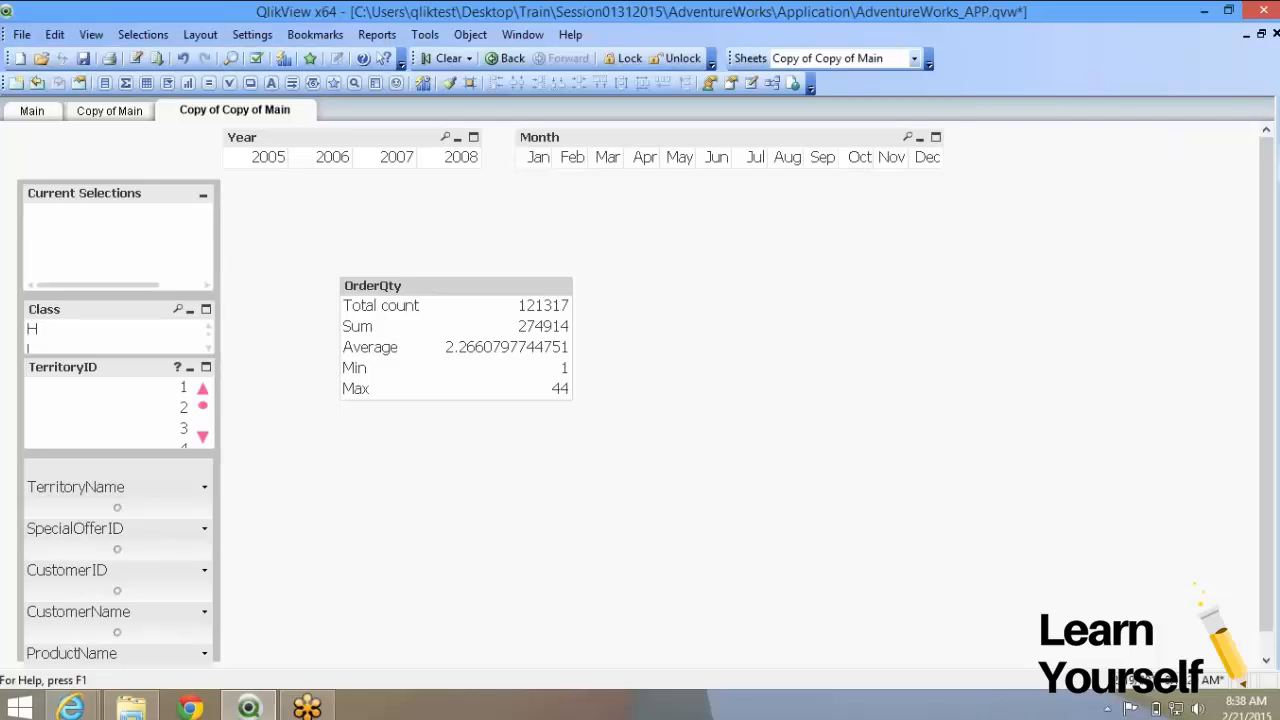
{"action": "left_click_drag", "start_coordinate": [456, 286], "coordinate": [1071, 145]}
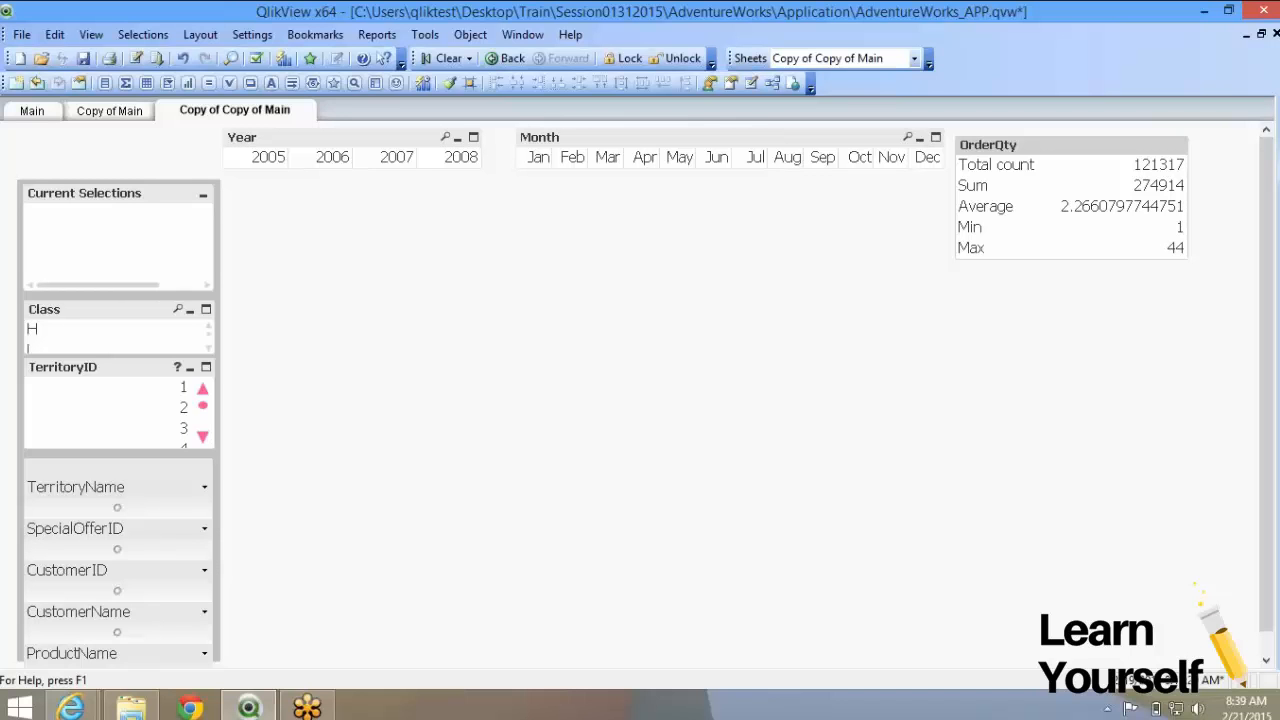
Add the Std dev, Numeric count and Median functions to the OrderQty statistics box
{"action": "right_click", "coordinate": [1012, 152]}
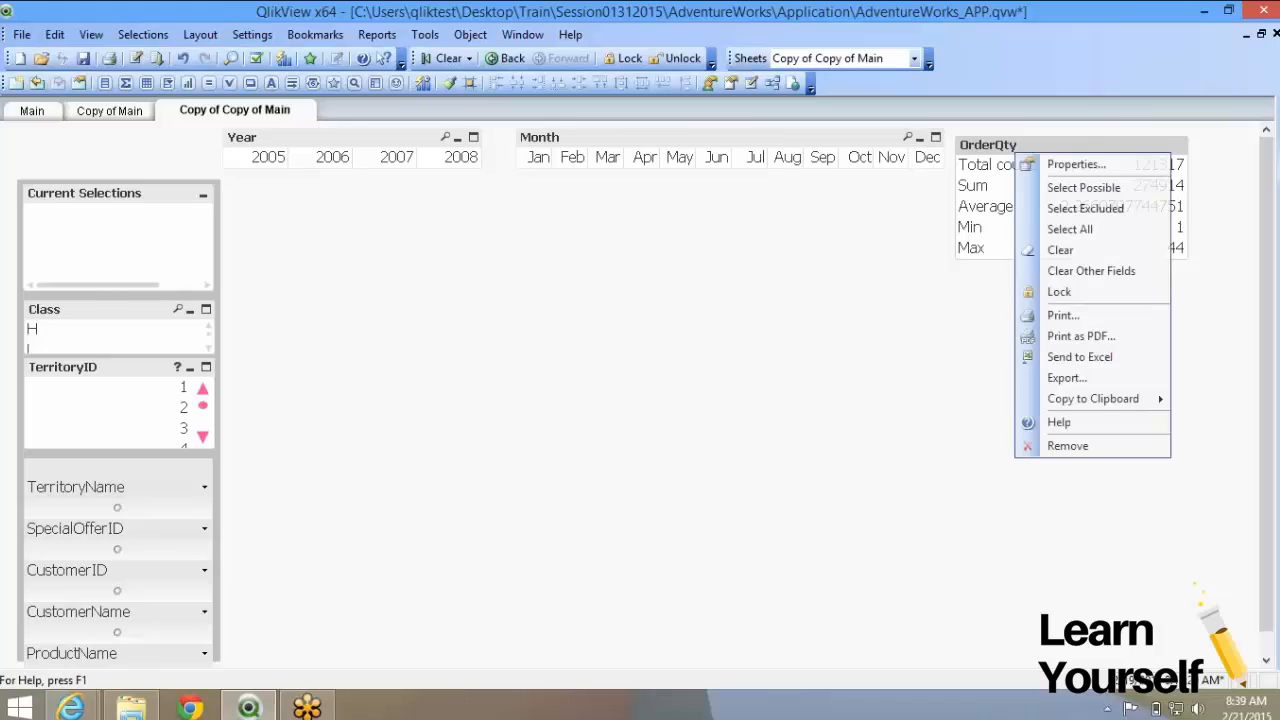
{"action": "left_click", "coordinate": [1040, 163]}
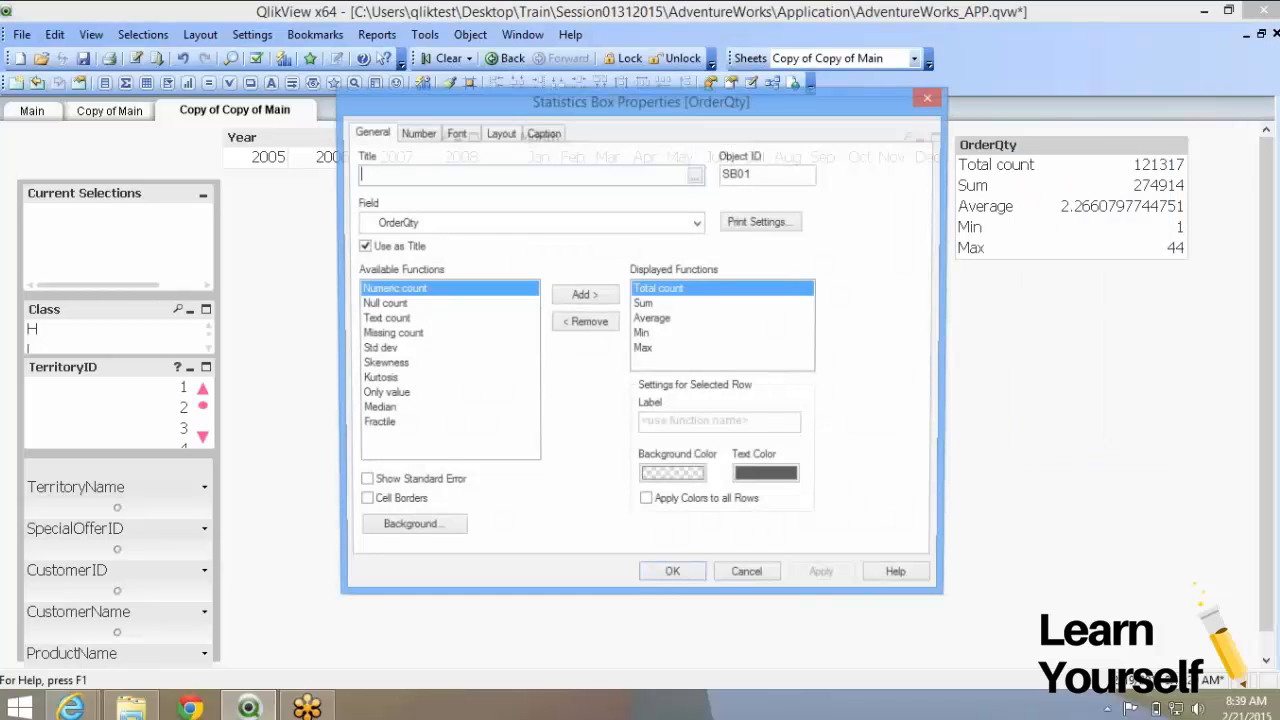
{"action": "left_click", "coordinate": [381, 364]}
{"action": "left_click", "coordinate": [380, 349]}
{"action": "left_click", "coordinate": [584, 295]}
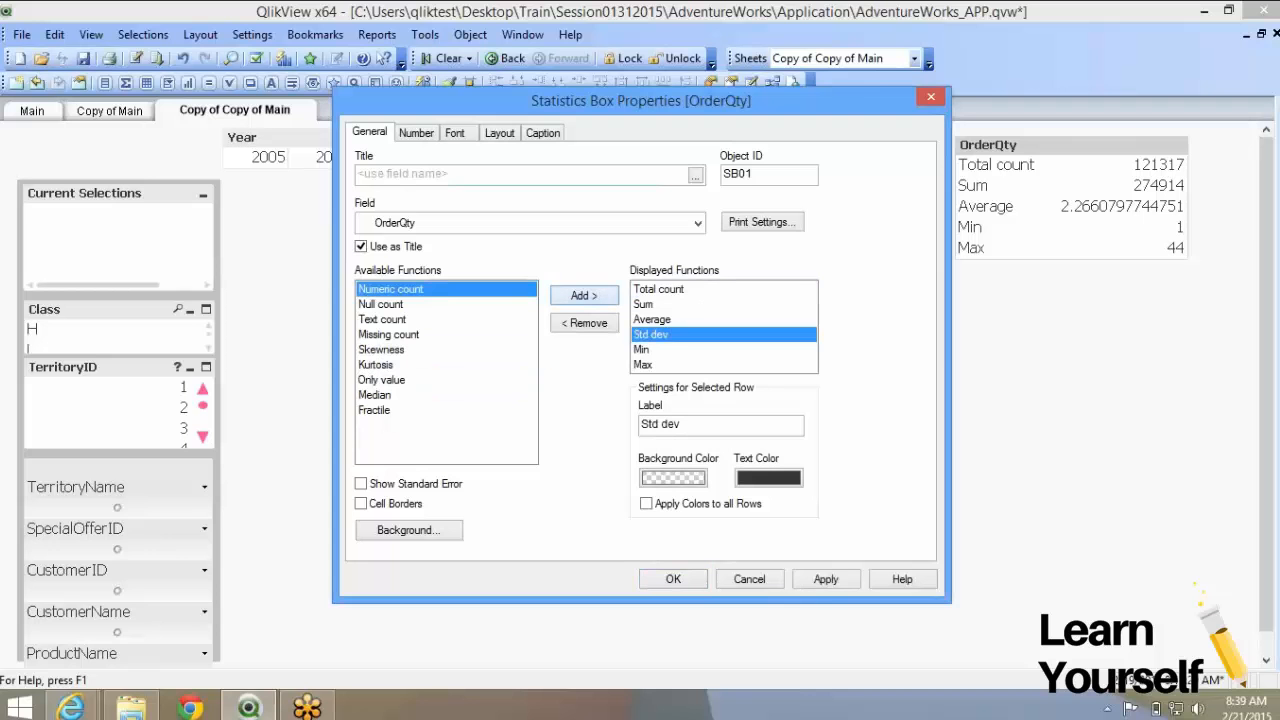
{"action": "left_click", "coordinate": [584, 295]}
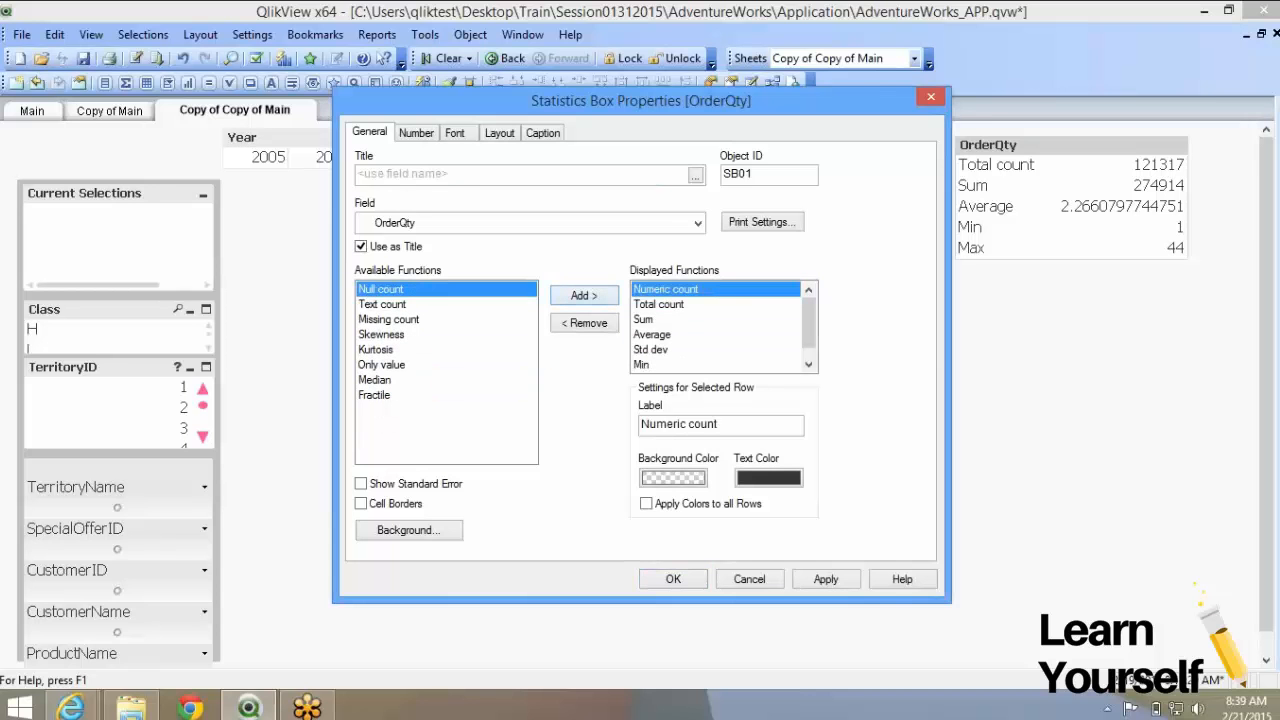
{"action": "left_click", "coordinate": [374, 379]}
{"action": "left_click", "coordinate": [584, 295]}
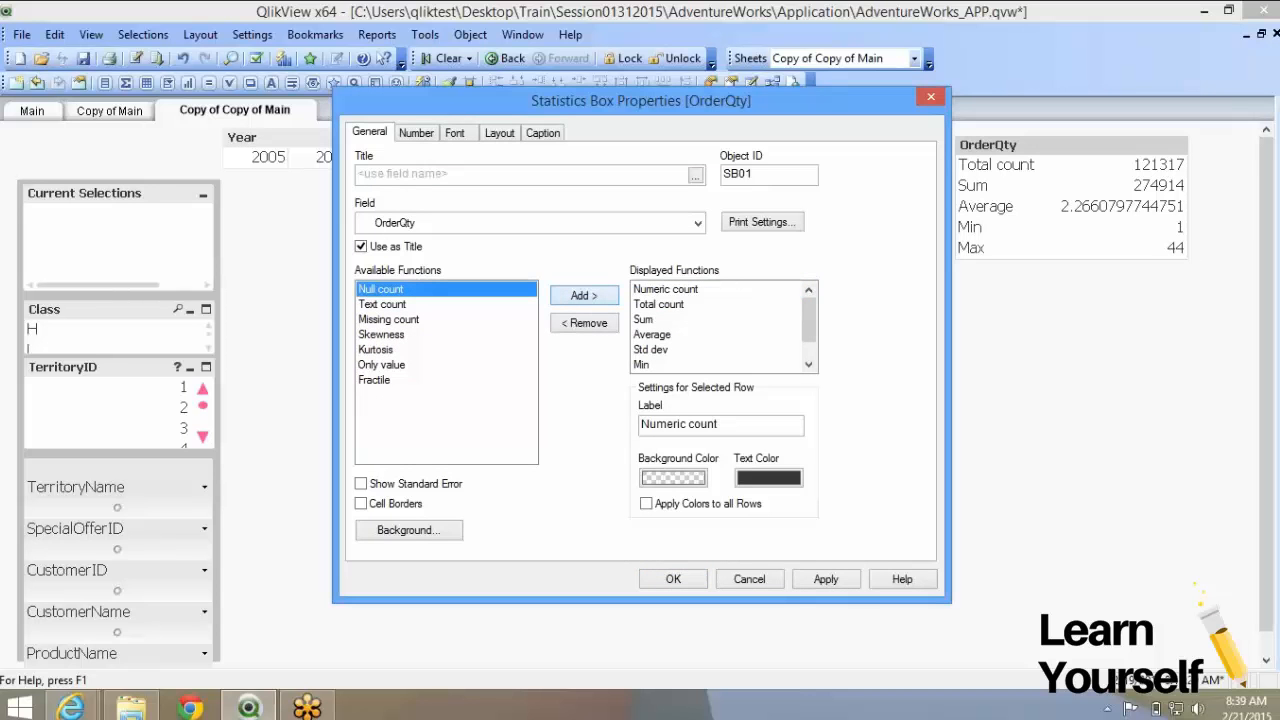
{"action": "left_click", "coordinate": [673, 579]}
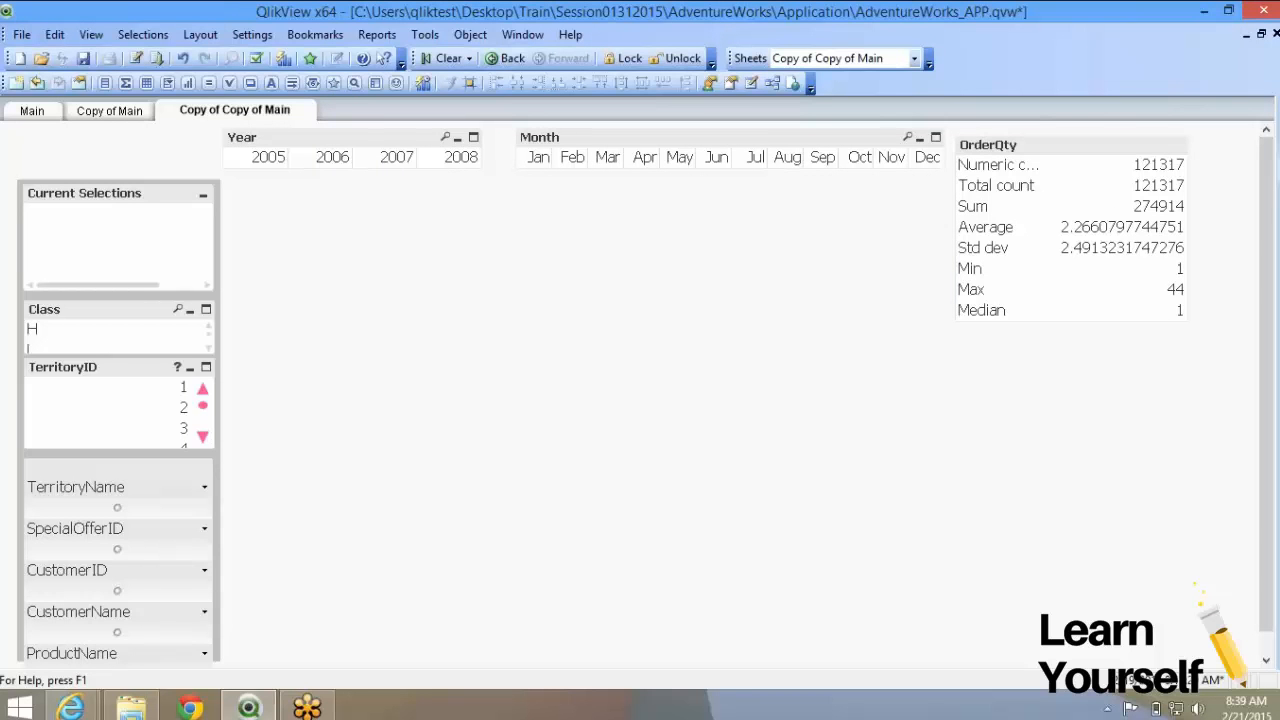
Turn on Show Standard Error for the OrderQty statistics box and look through its number, font, layout and caption settings
{"action": "right_click", "coordinate": [1044, 220]}
{"action": "left_click", "coordinate": [1104, 234]}
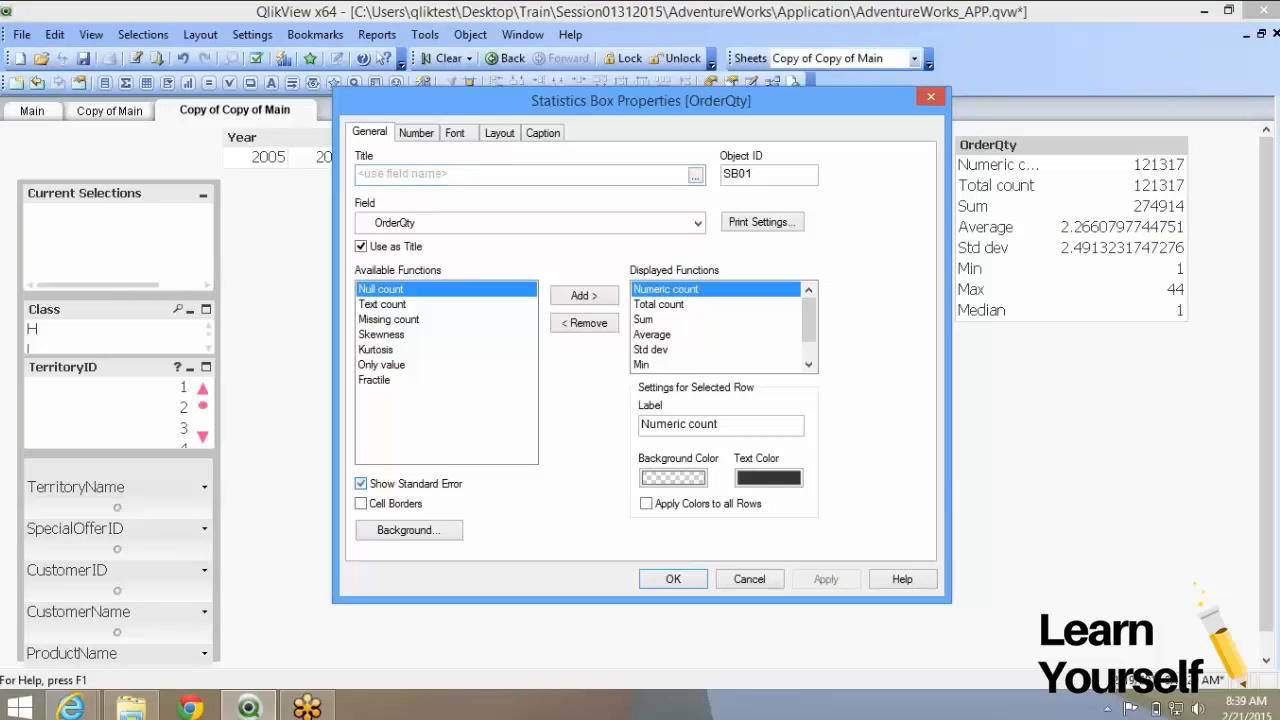
{"action": "left_click", "coordinate": [826, 579]}
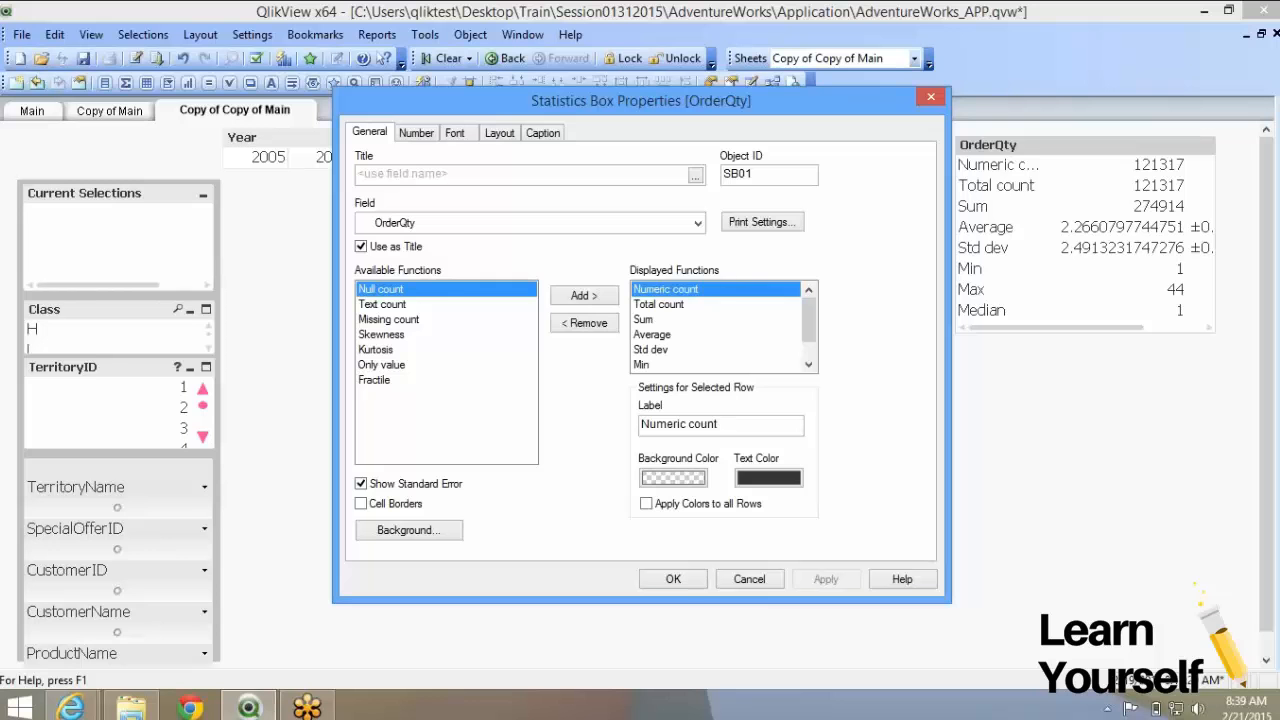
{"action": "left_click", "coordinate": [416, 133]}
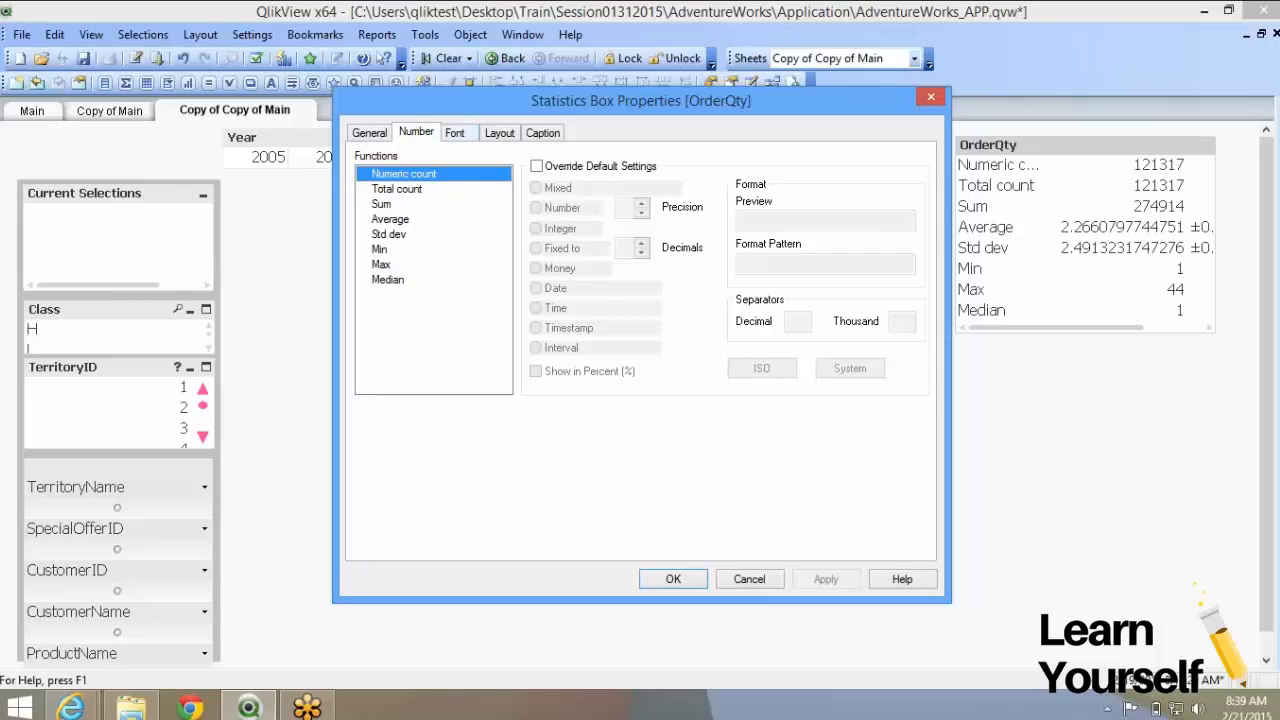
{"action": "left_click", "coordinate": [455, 133]}
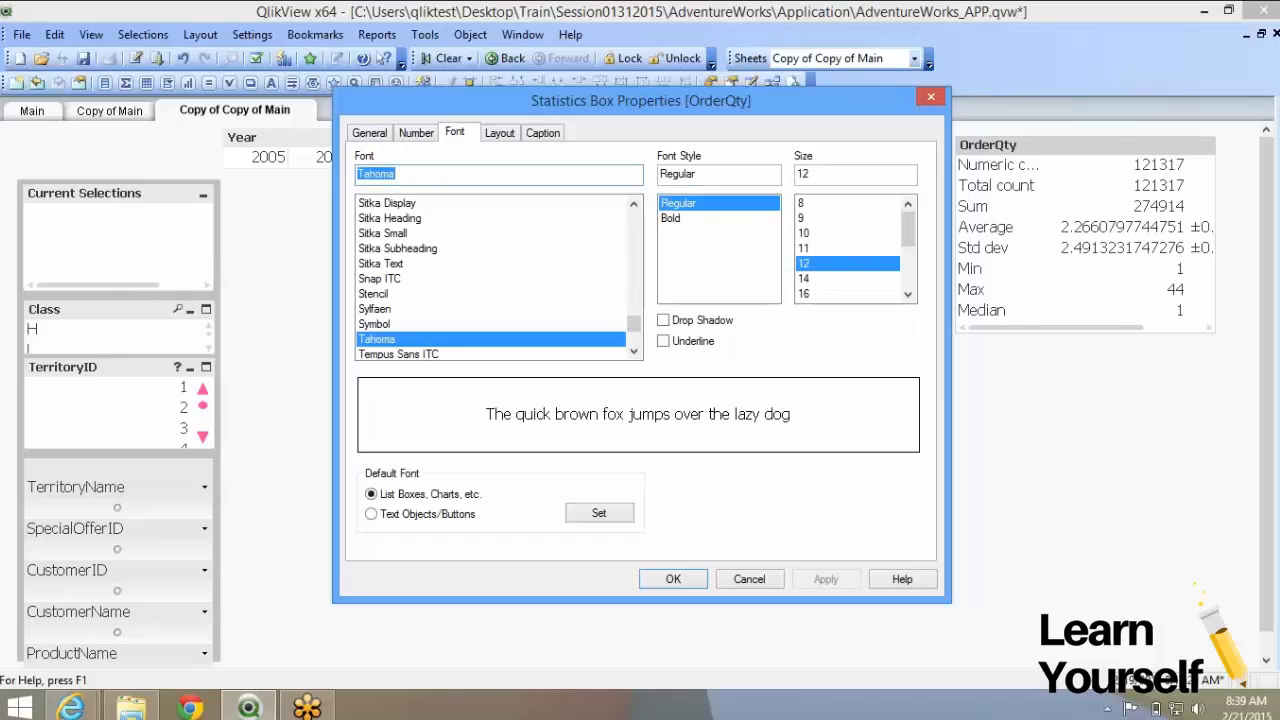
{"action": "left_click", "coordinate": [499, 133]}
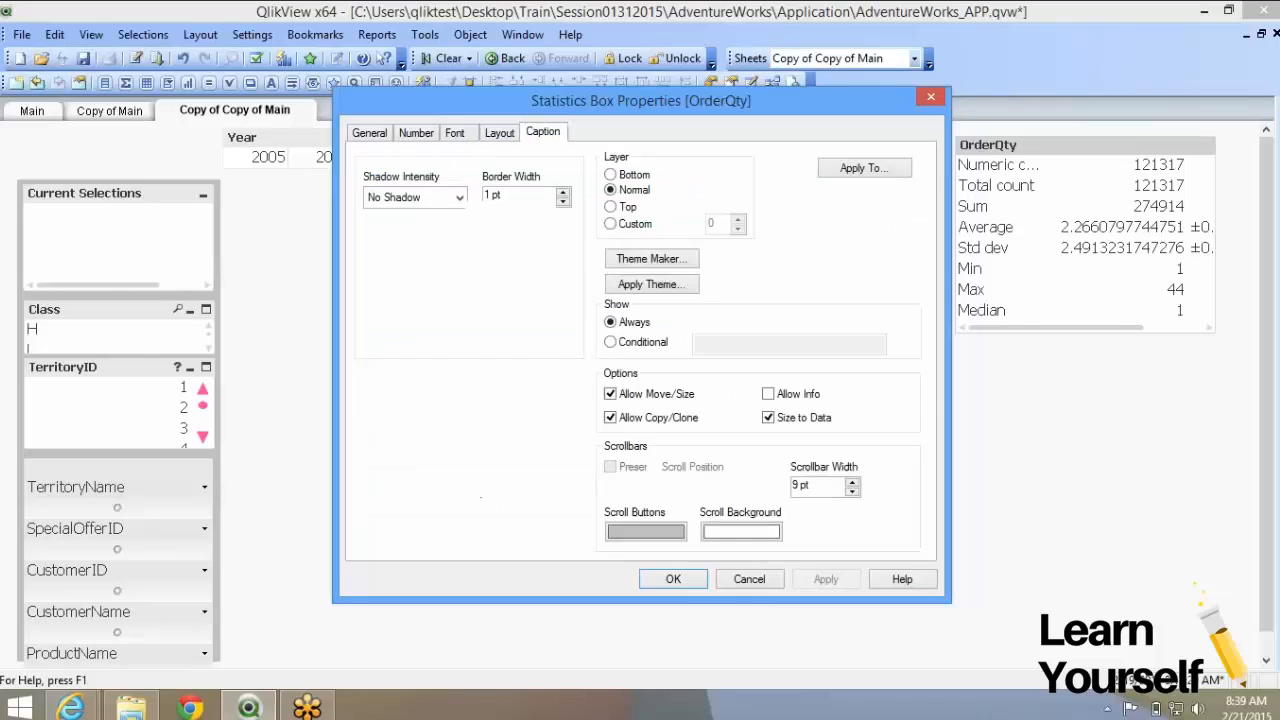
{"action": "left_click", "coordinate": [543, 133]}
Override the default number format of the Average function and fix it to 3 decimals
{"action": "left_click", "coordinate": [416, 133]}
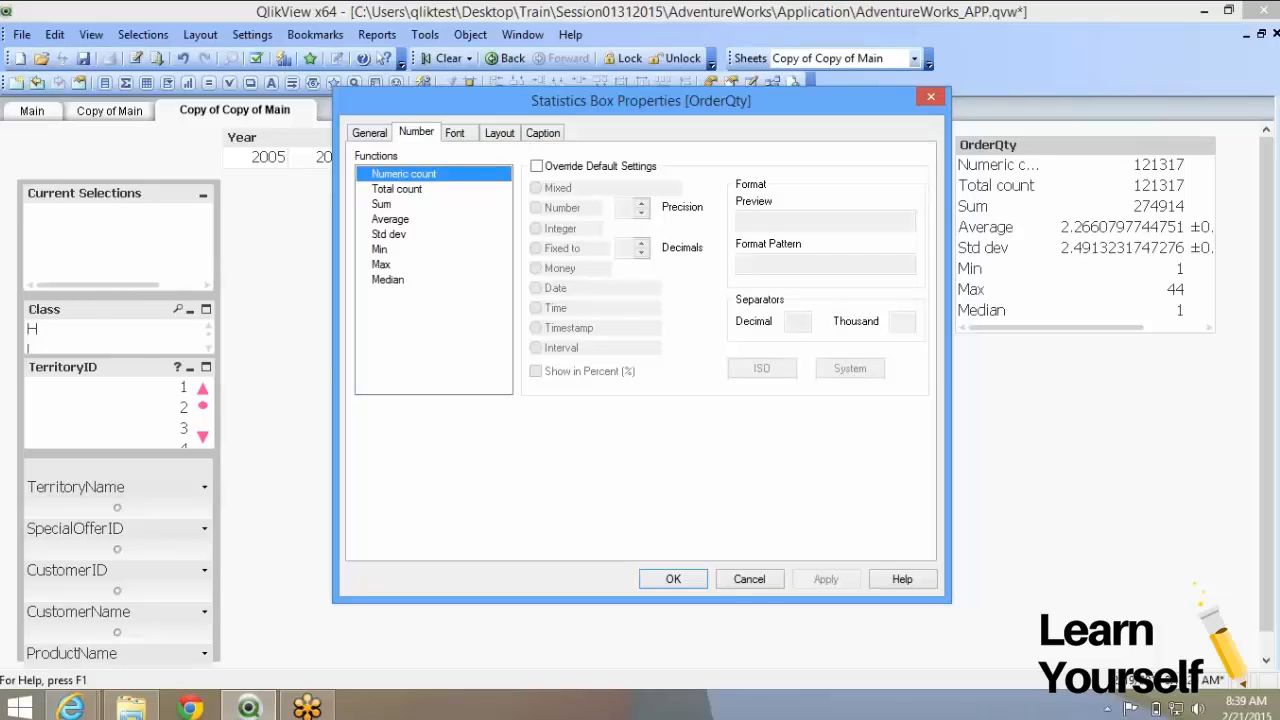
{"action": "left_click", "coordinate": [397, 189]}
{"action": "left_click", "coordinate": [382, 204]}
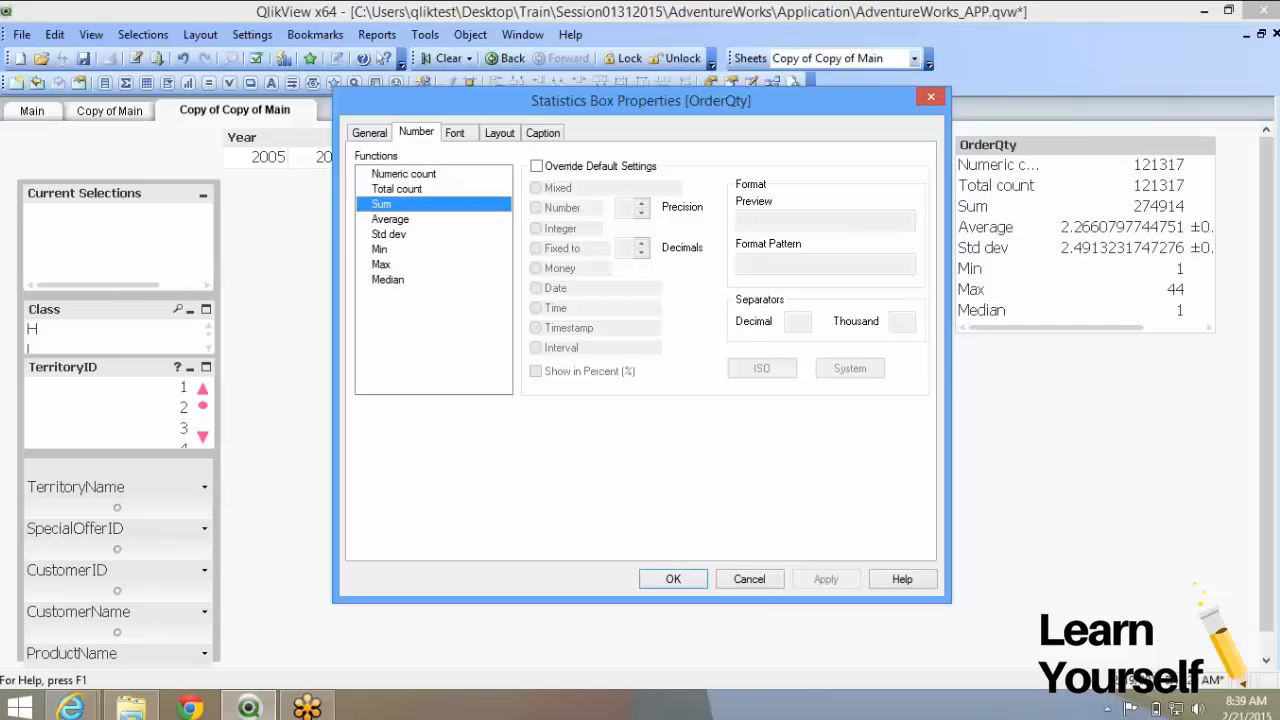
{"action": "left_click", "coordinate": [390, 219]}
{"action": "left_click", "coordinate": [537, 167]}
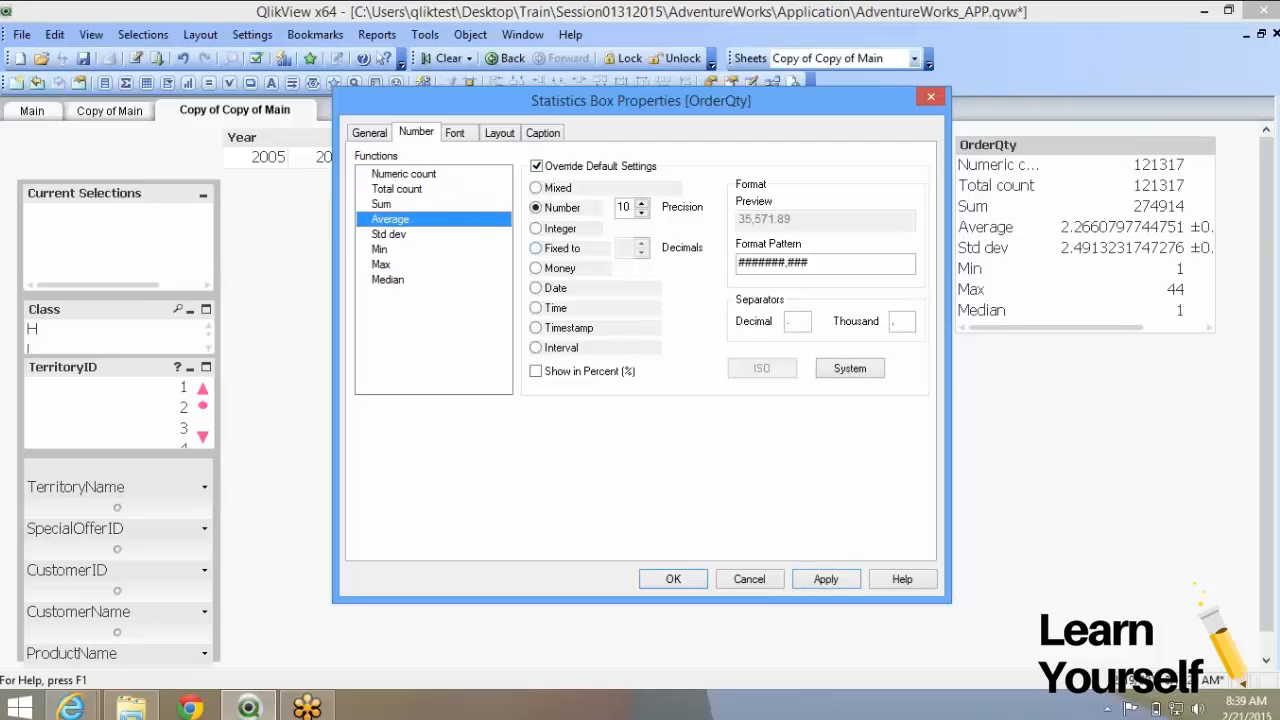
{"action": "left_click", "coordinate": [537, 248]}
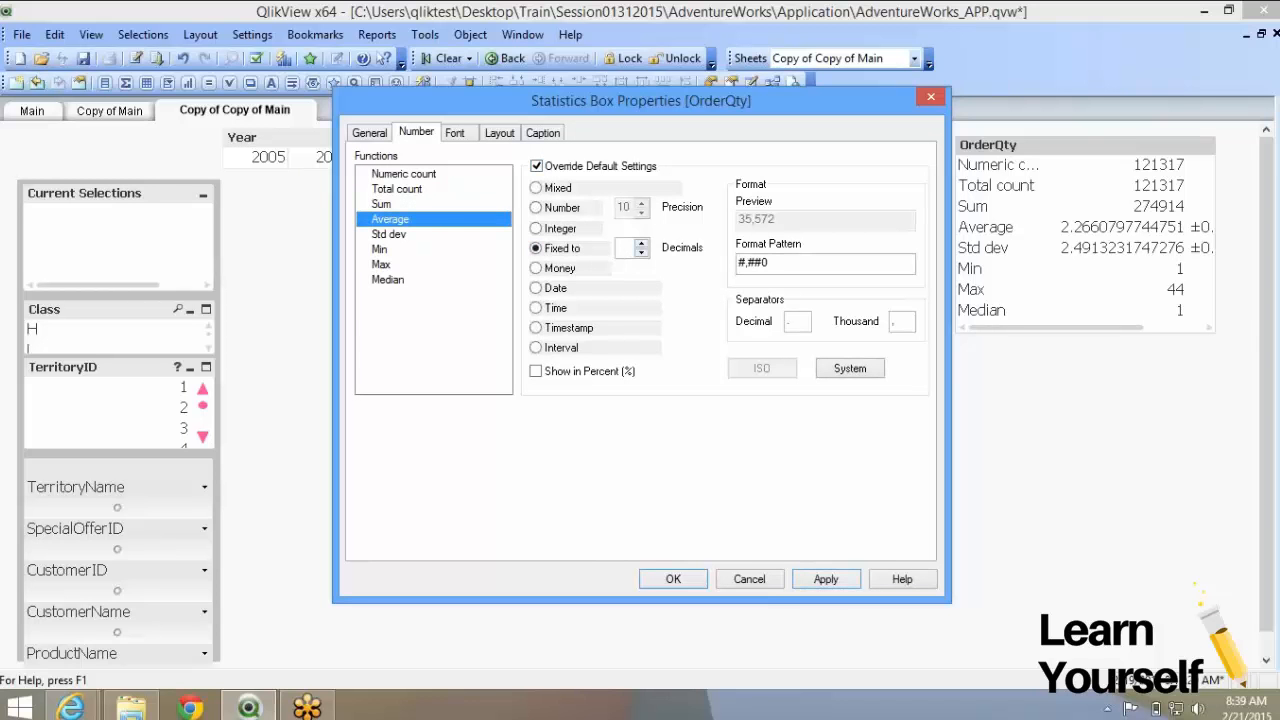
{"action": "left_click", "coordinate": [641, 243]}
{"action": "left_click", "coordinate": [641, 243]}
{"action": "left_click", "coordinate": [641, 243]}
Override the Std dev number format with a fixed 3 decimals in the statistics box, and save the document
{"action": "left_click", "coordinate": [389, 234]}
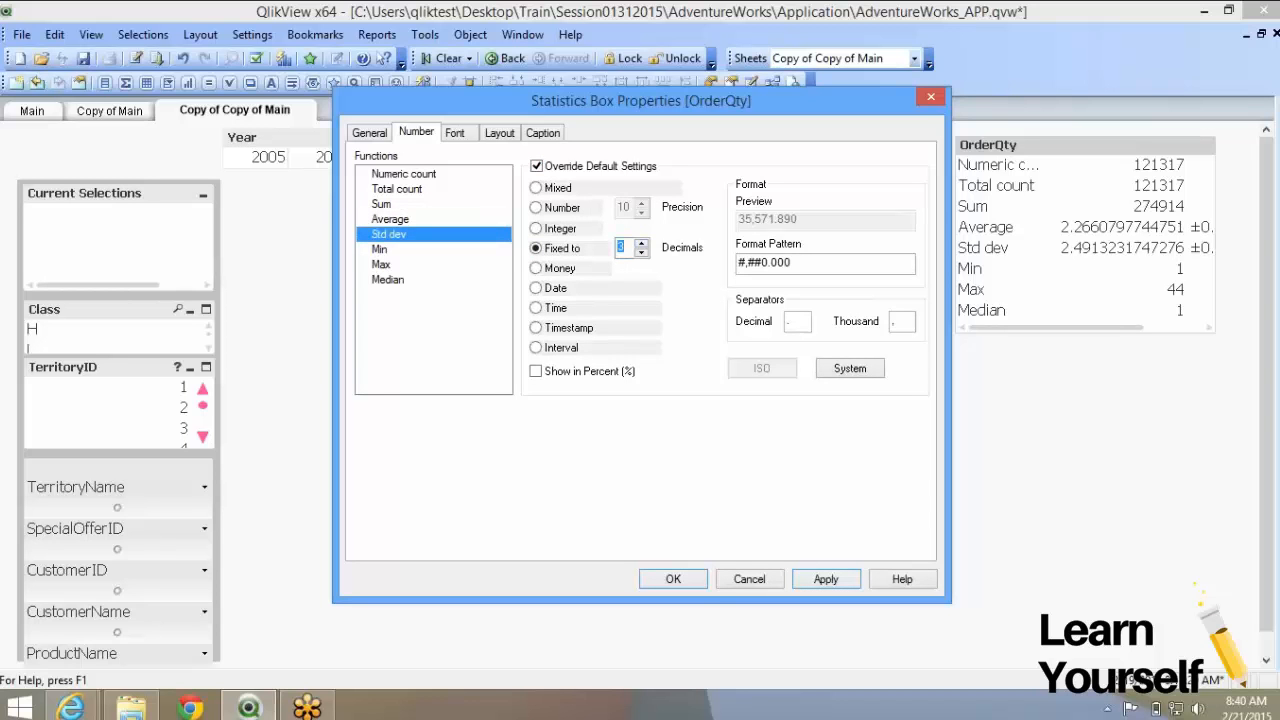
{"action": "left_click", "coordinate": [537, 167]}
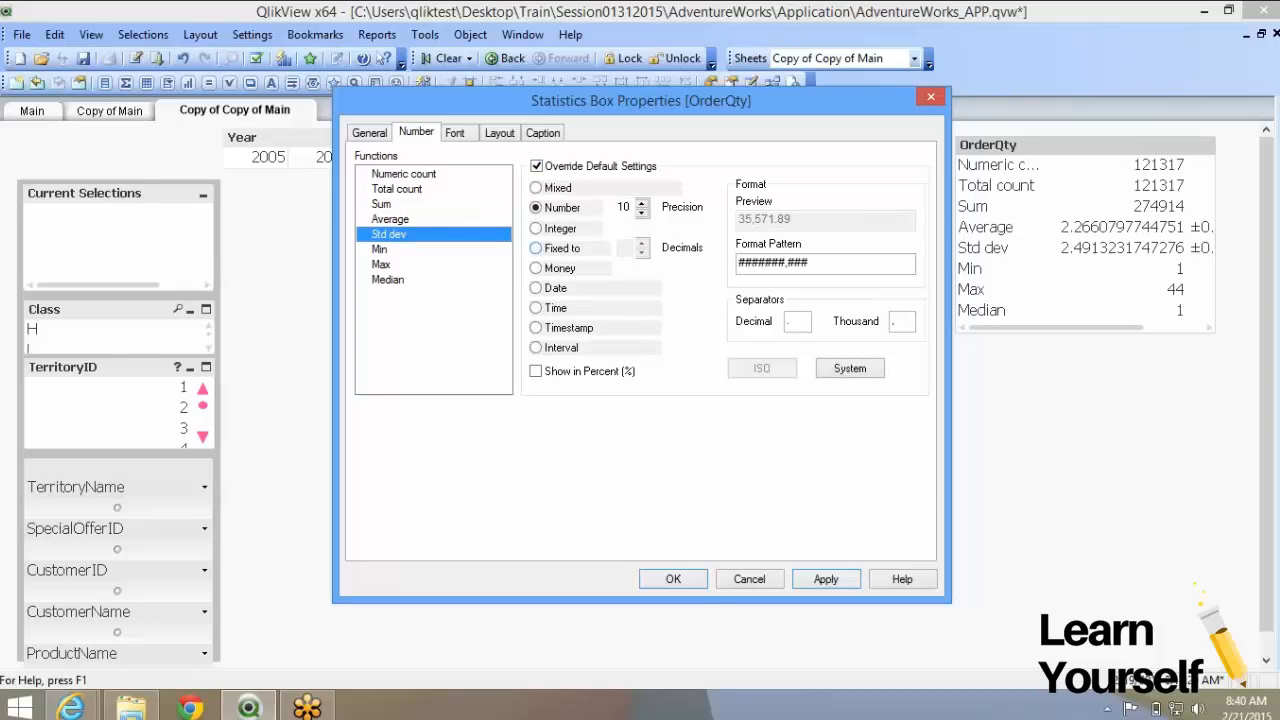
{"action": "left_click", "coordinate": [537, 248]}
{"action": "left_click", "coordinate": [641, 243]}
{"action": "left_click", "coordinate": [641, 243]}
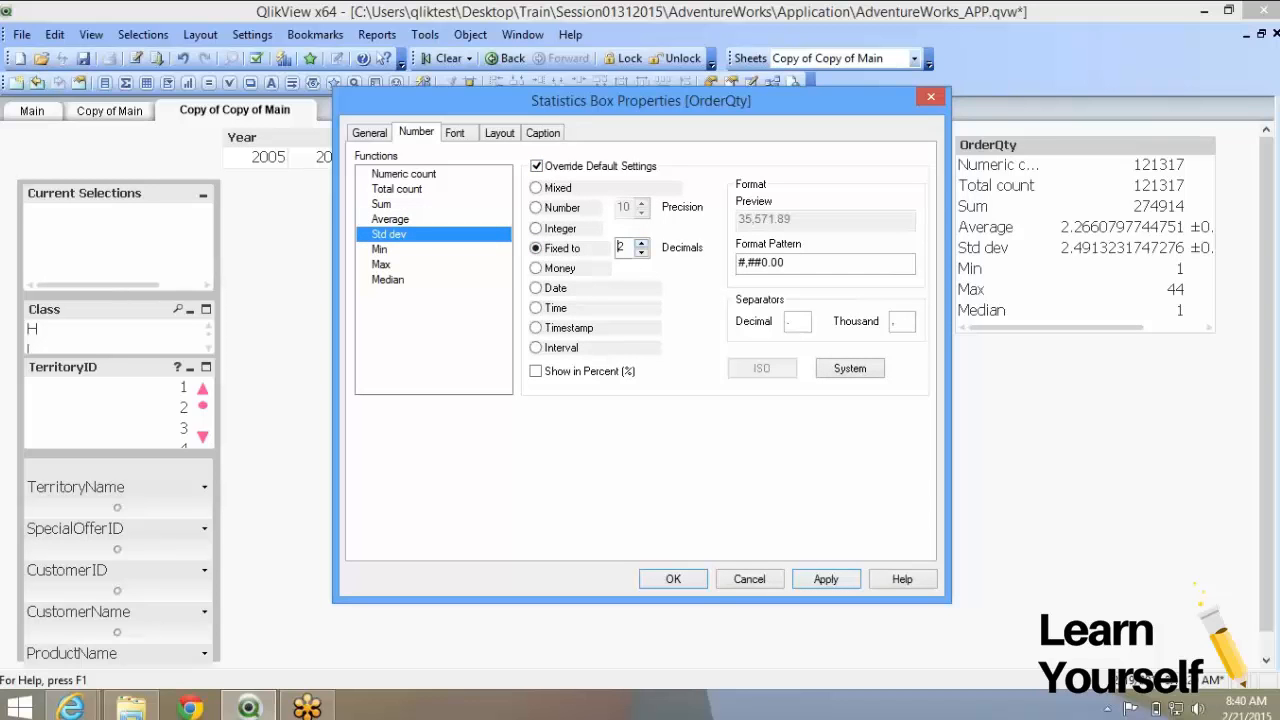
{"action": "left_click", "coordinate": [641, 243]}
{"action": "left_click", "coordinate": [673, 579]}
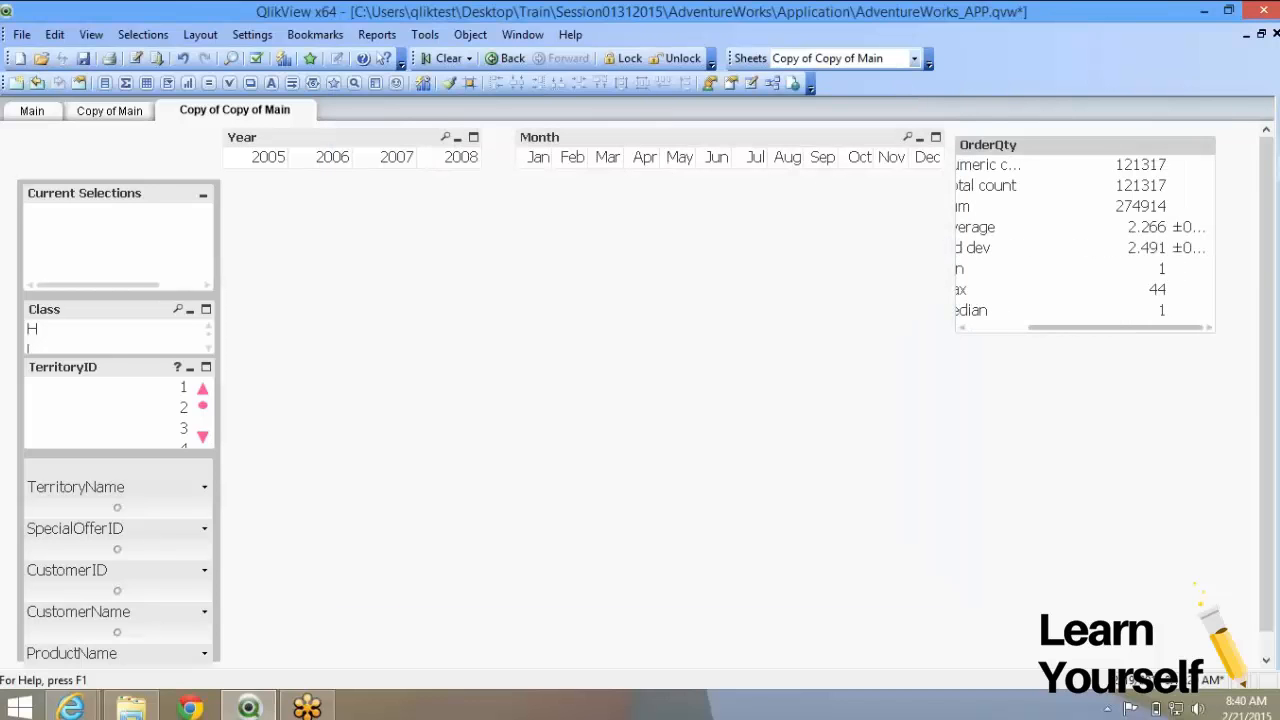
{"action": "left_click_drag", "start_coordinate": [1120, 328], "coordinate": [1058, 328]}
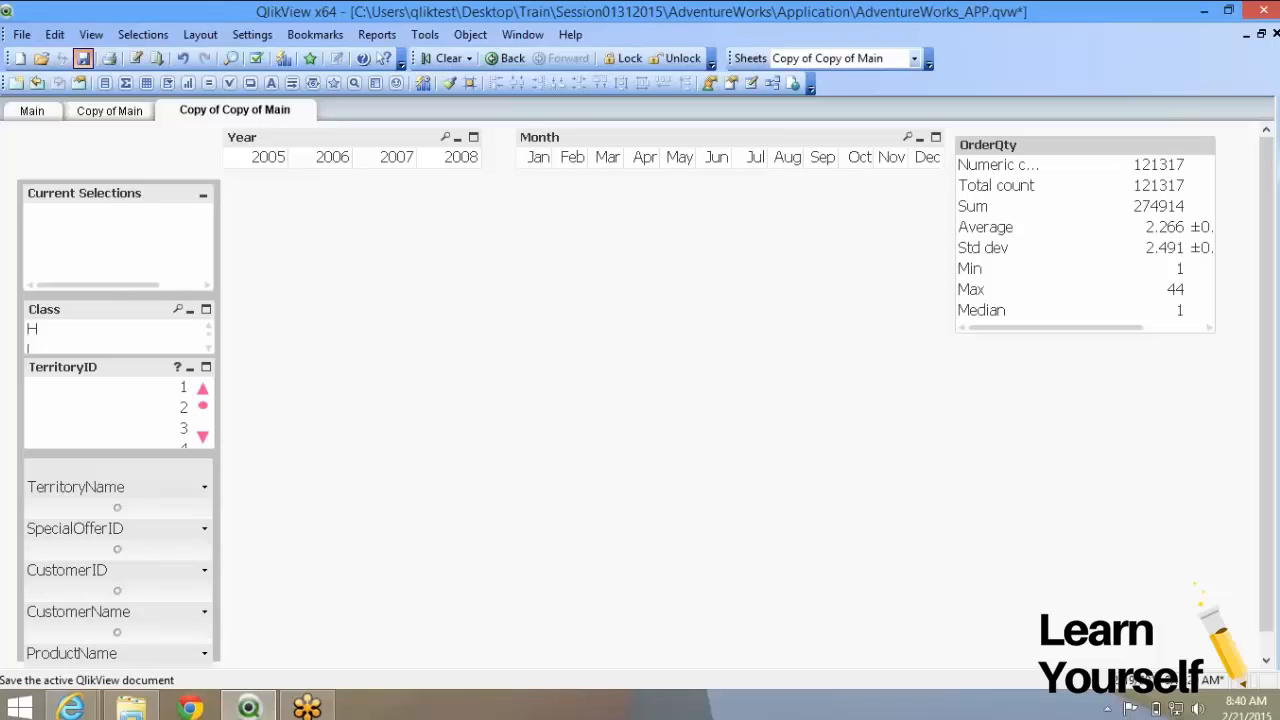
{"action": "left_click", "coordinate": [83, 58]}
Bring up the choice of new sheet objects for the Copy of Copy of Main sheet
{"action": "right_click", "coordinate": [317, 249]}
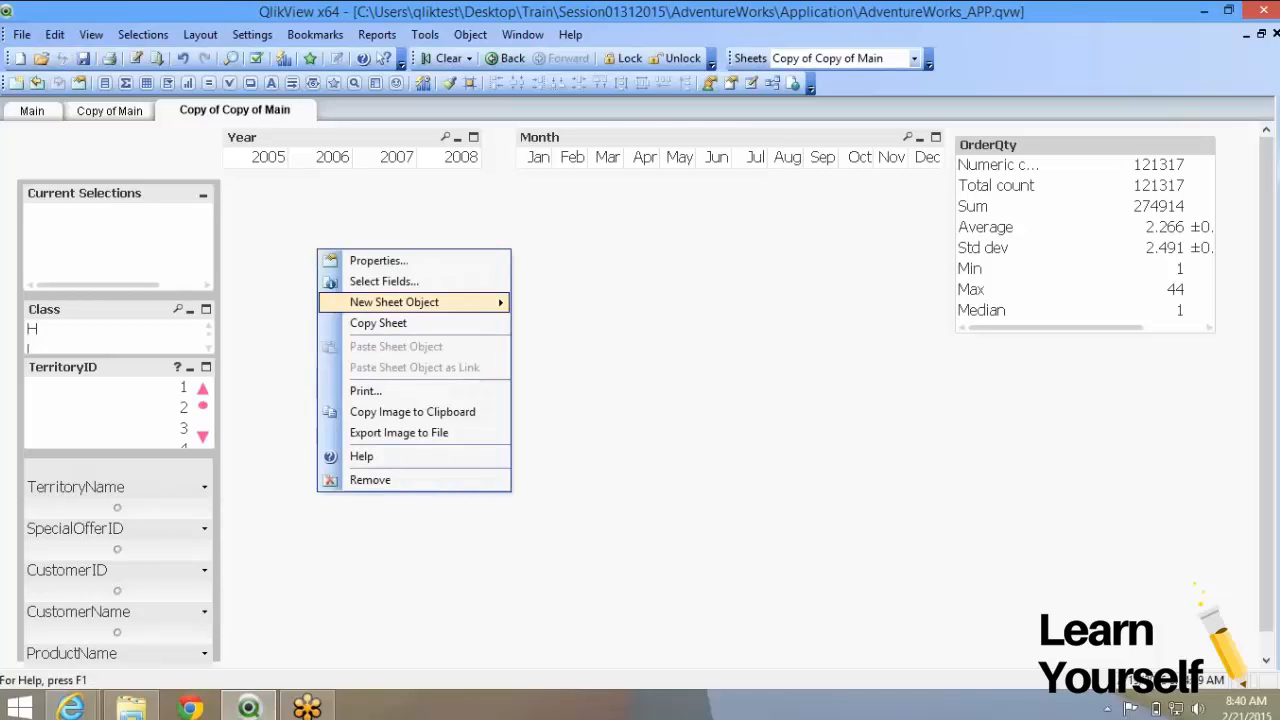
{"action": "mouse_move", "coordinate": [394, 302]}
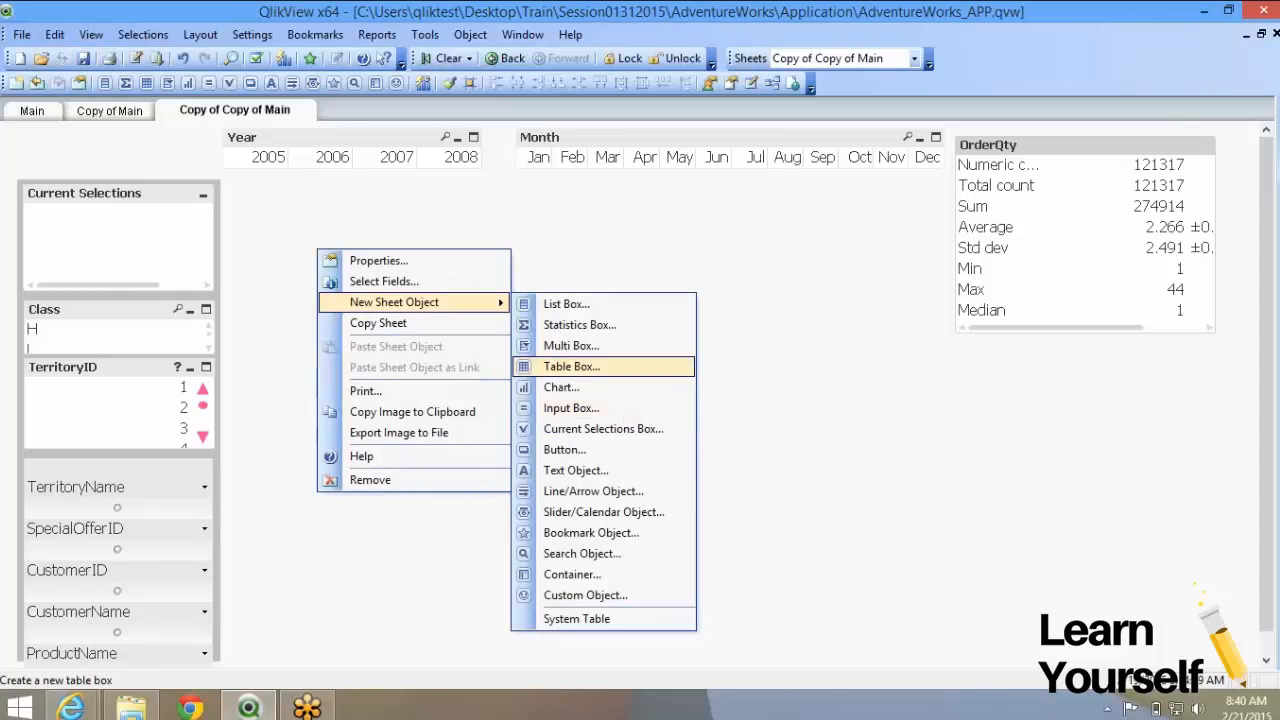